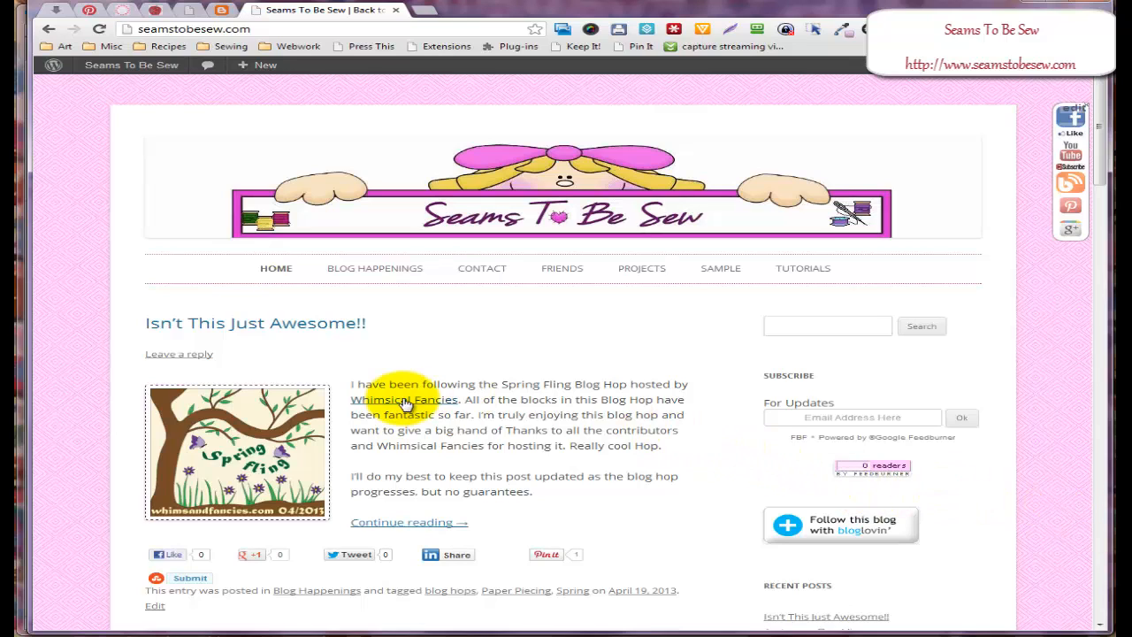
- Open the blog's Blog Happenings page and review the EQ Applique'd Animals Blog Hop schedule, including the Critters and Bugs entry for Tuesday April 23rd
{"action": "left_click", "coordinate": [367, 271]}
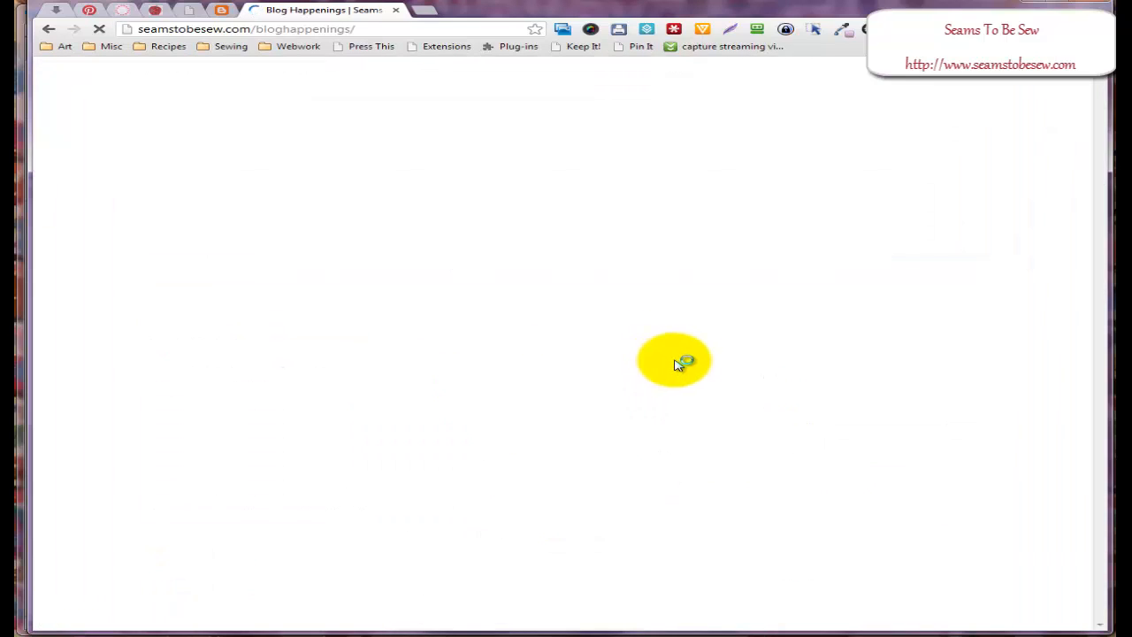
{"action": "scroll", "coordinate": [721, 407], "scroll_direction": "down", "scroll_amount": 2}
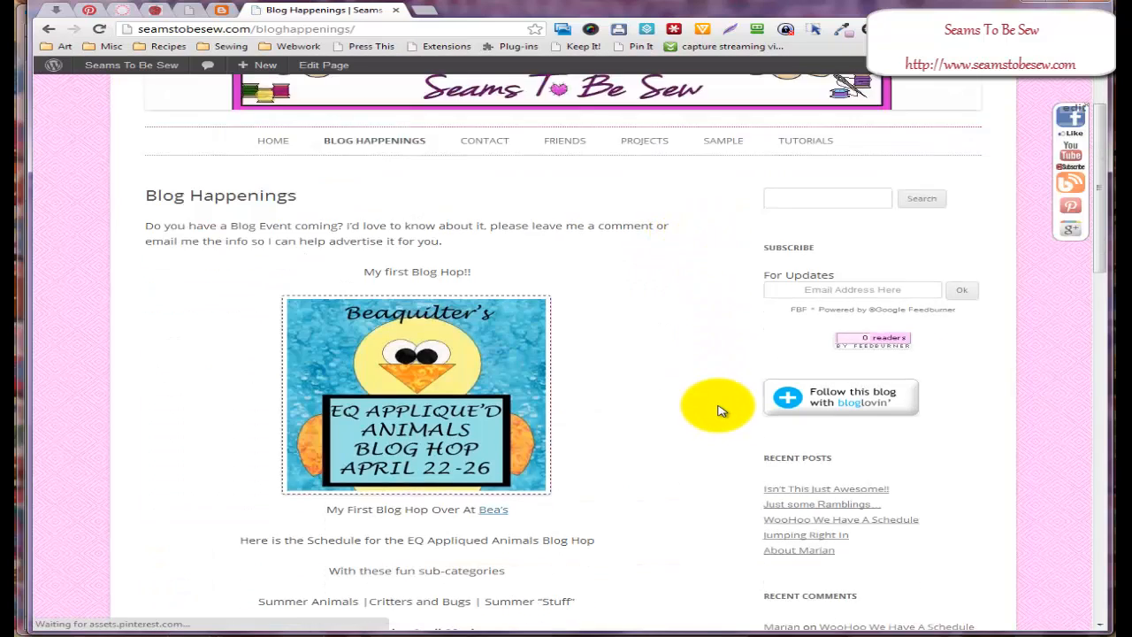
{"action": "scroll", "coordinate": [721, 408], "scroll_direction": "down", "scroll_amount": 4}
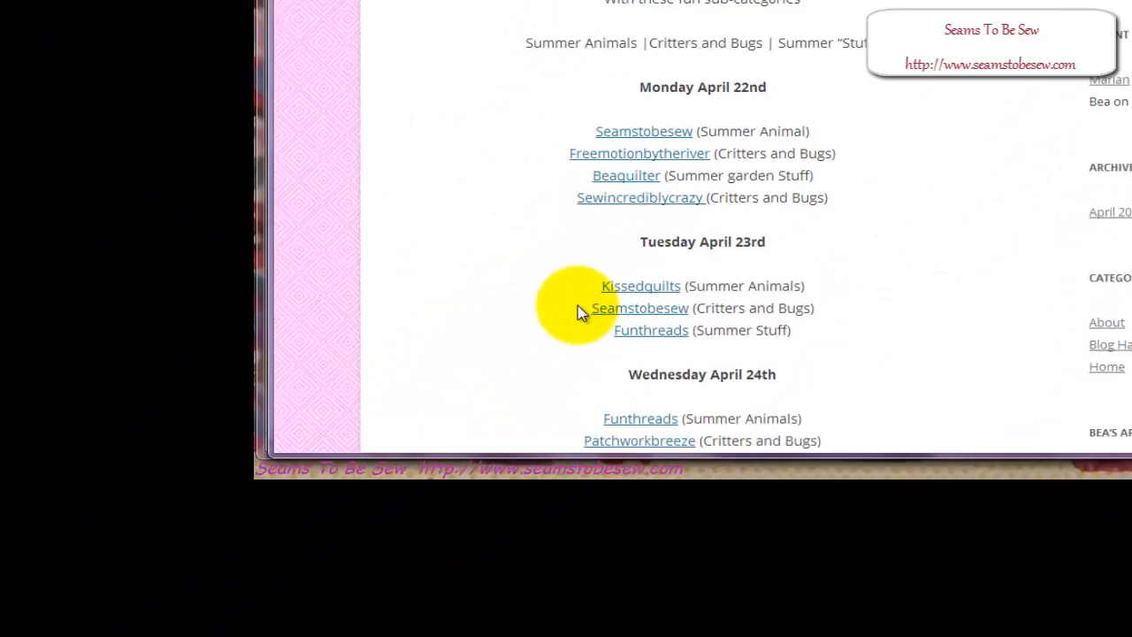
{"action": "left_click_drag", "start_coordinate": [695, 306], "coordinate": [813, 299]}
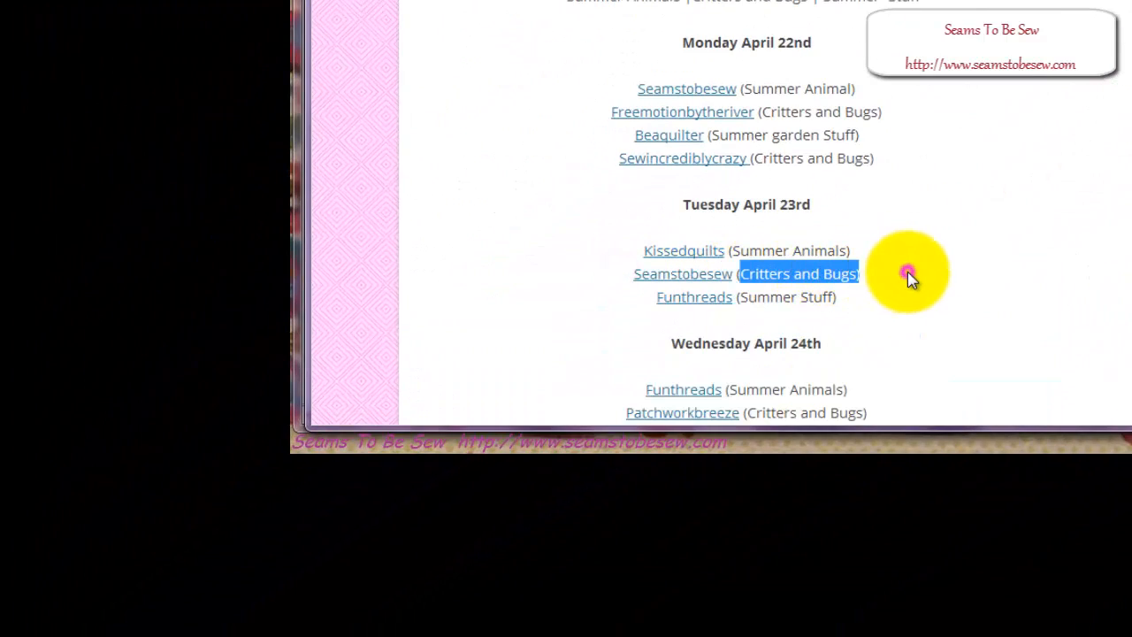
{"action": "left_click", "coordinate": [907, 280]}
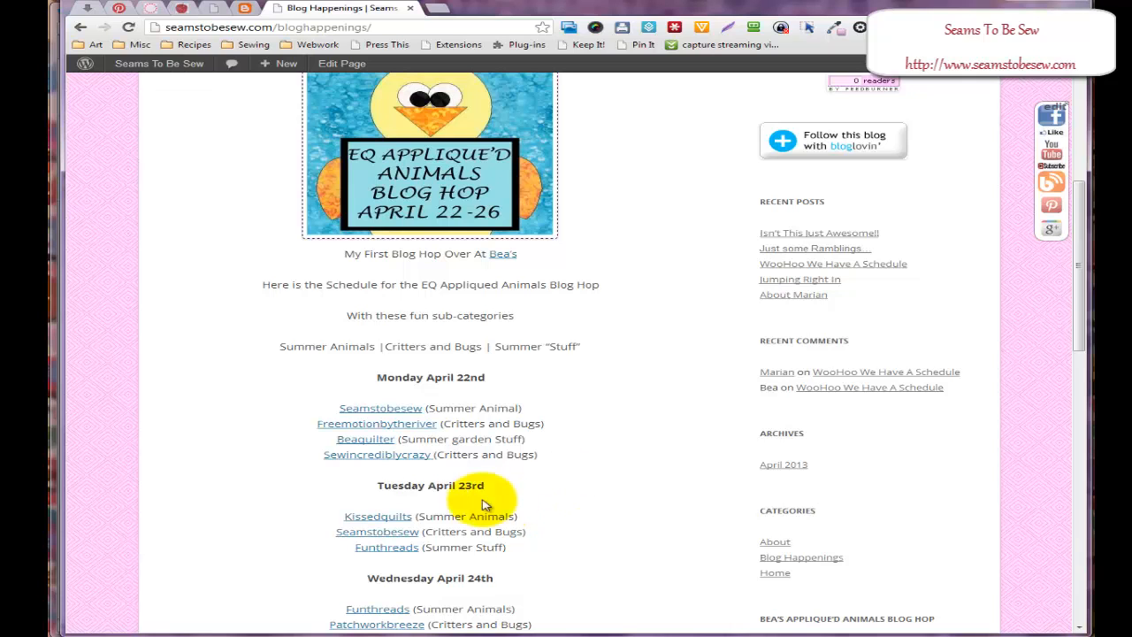
{"action": "scroll", "coordinate": [690, 409], "scroll_direction": "up", "scroll_amount": 5}
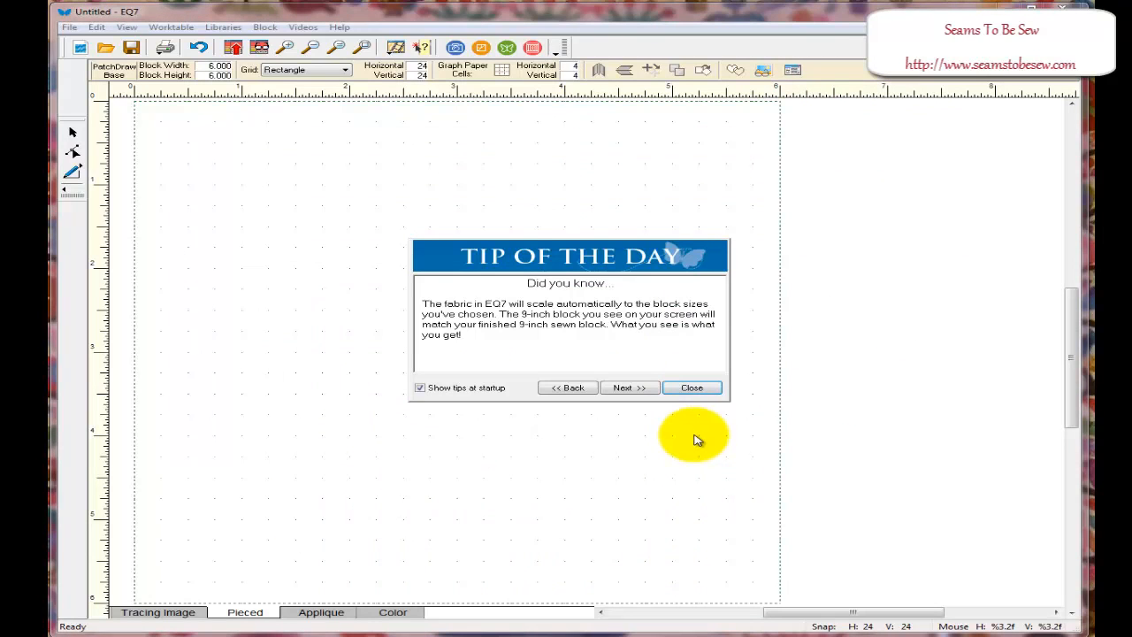
- In EQ7, dismiss the startup tip and create a new project named Bea's Bee
{"action": "left_click", "coordinate": [692, 388]}
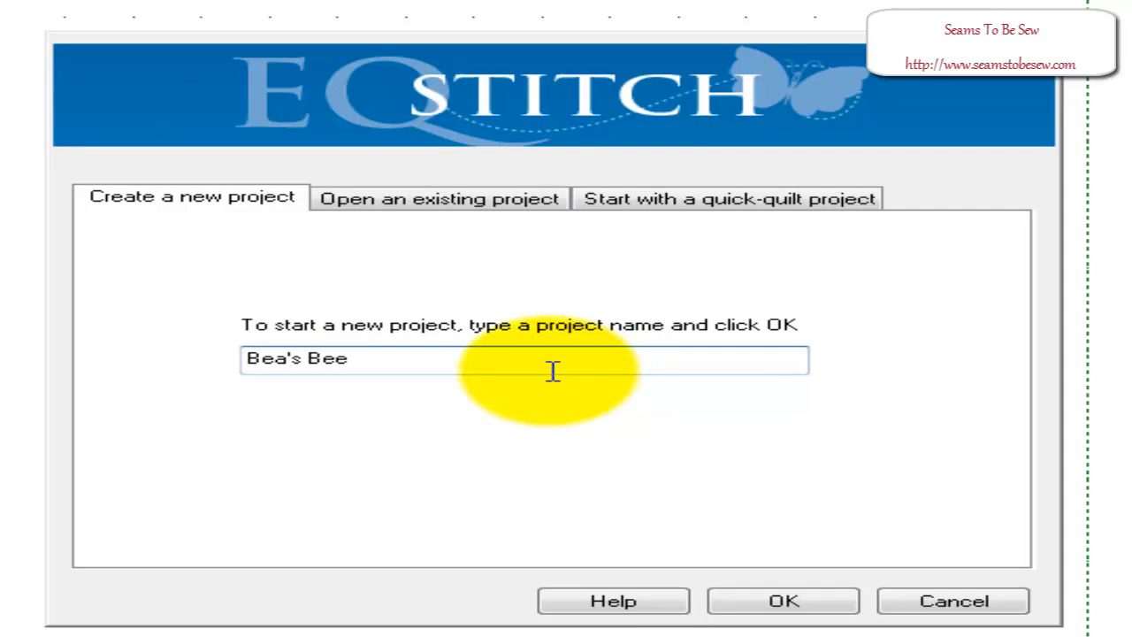
{"action": "left_click", "coordinate": [784, 605]}
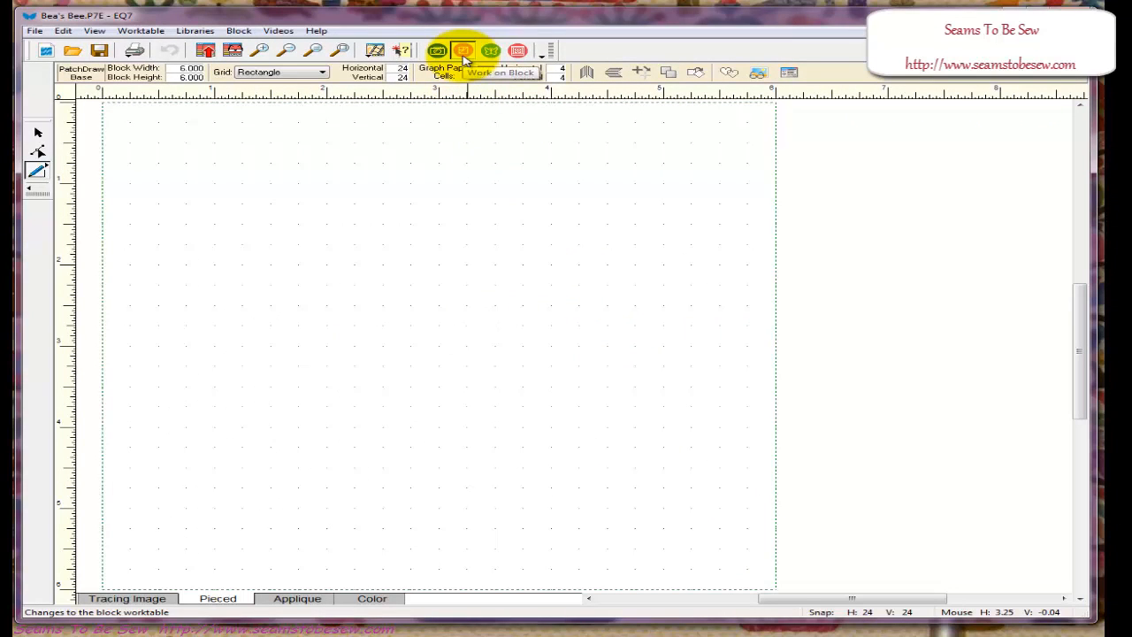
- Import the bee outline 34093595.jpg from the blog hop folder as an uncropped tracing image and fit it inside the block
{"action": "left_click", "coordinate": [196, 31]}
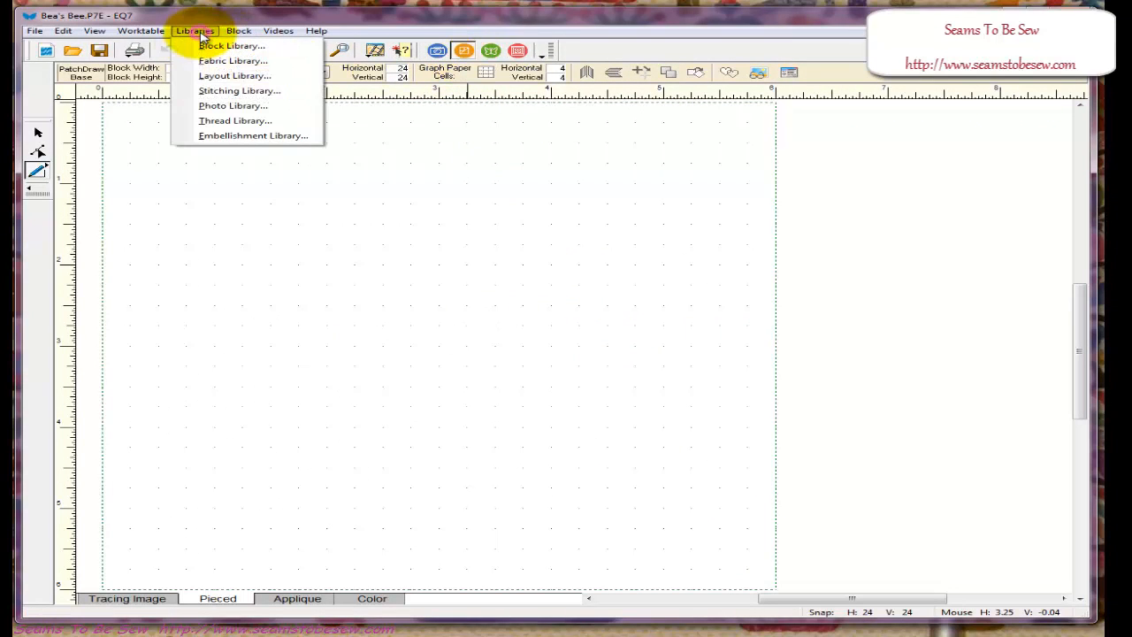
{"action": "left_click", "coordinate": [239, 31]}
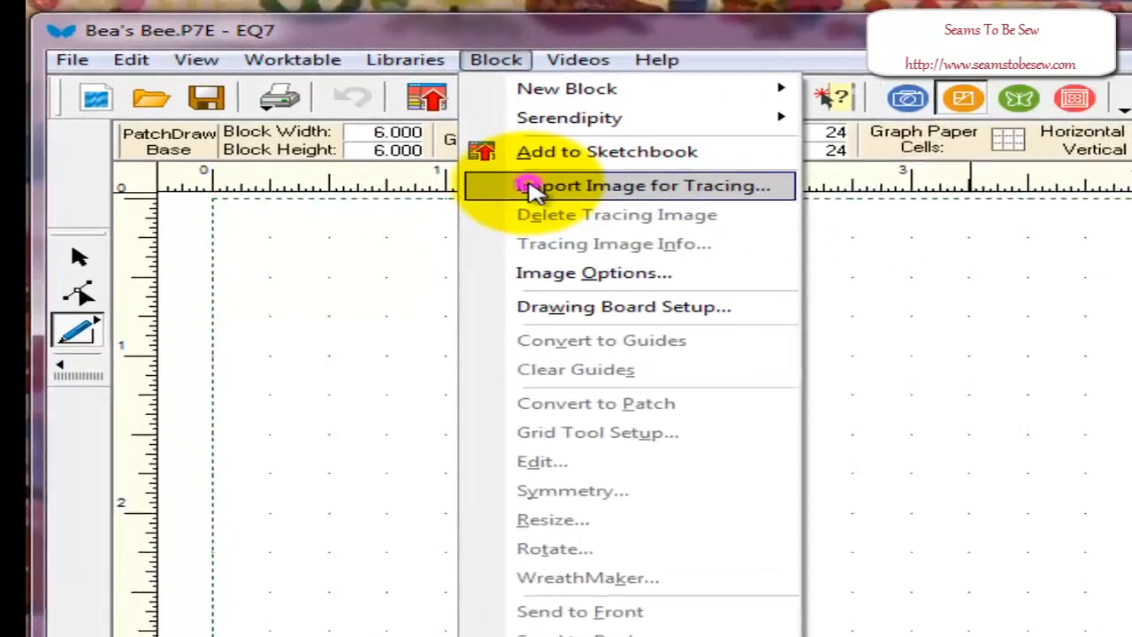
{"action": "left_click", "coordinate": [535, 188]}
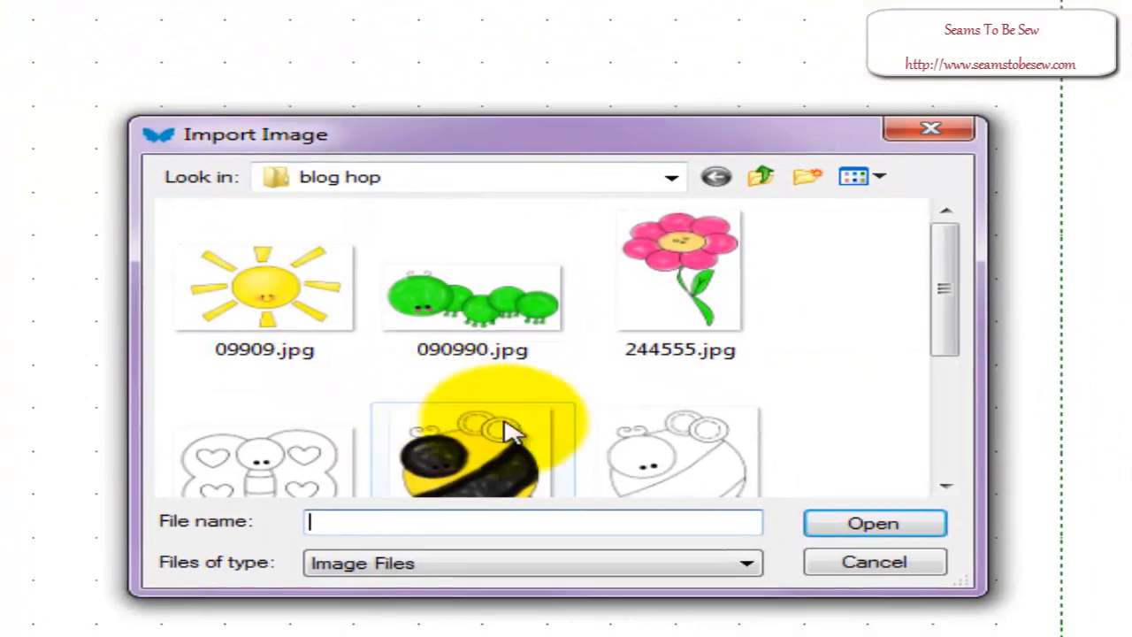
{"action": "left_click_drag", "start_coordinate": [948, 298], "coordinate": [919, 353]}
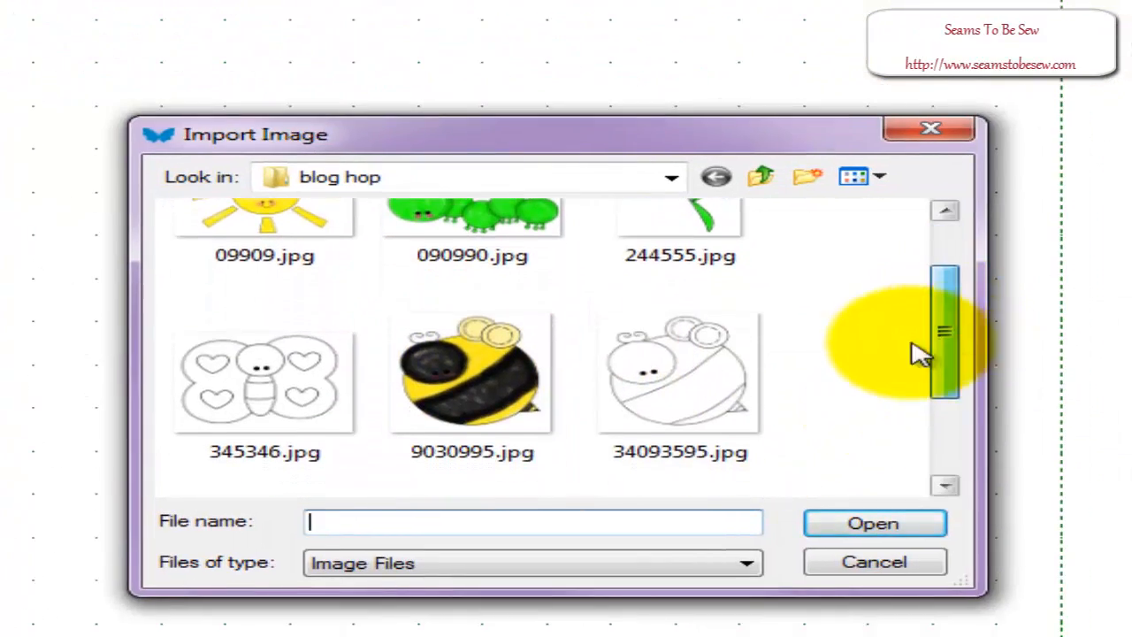
{"action": "left_click", "coordinate": [716, 411]}
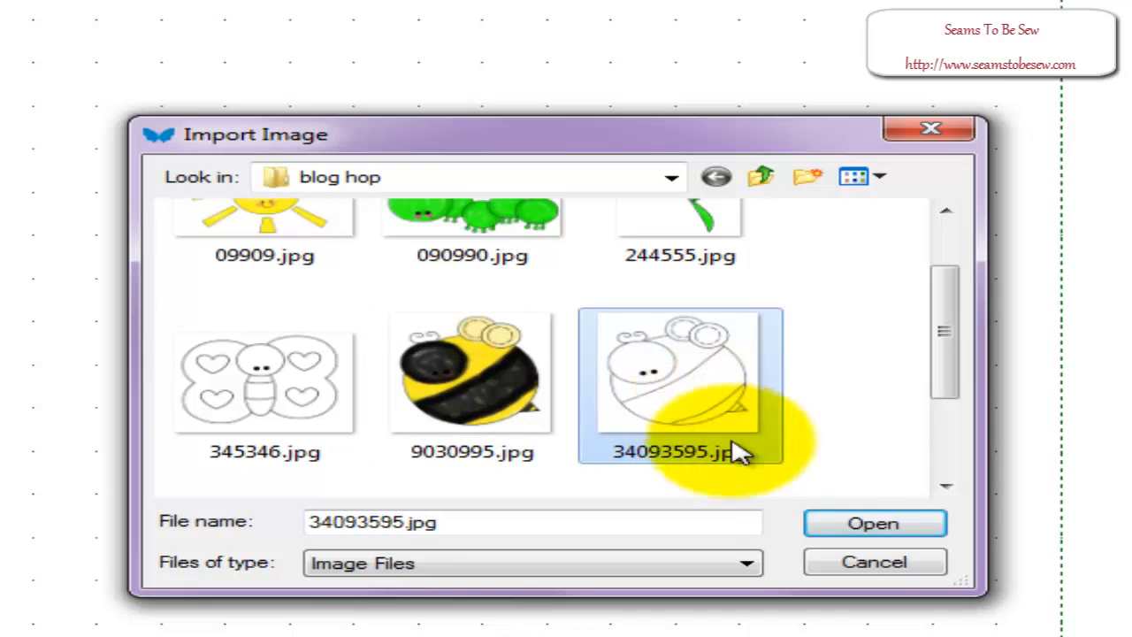
{"action": "left_click", "coordinate": [875, 529]}
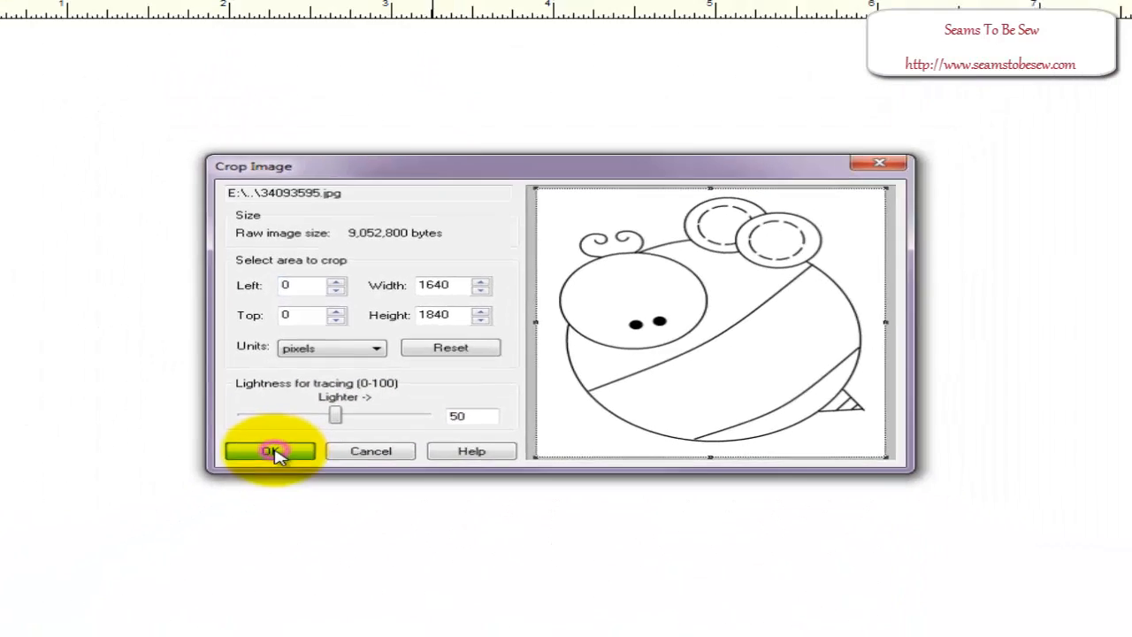
{"action": "left_click", "coordinate": [271, 452]}
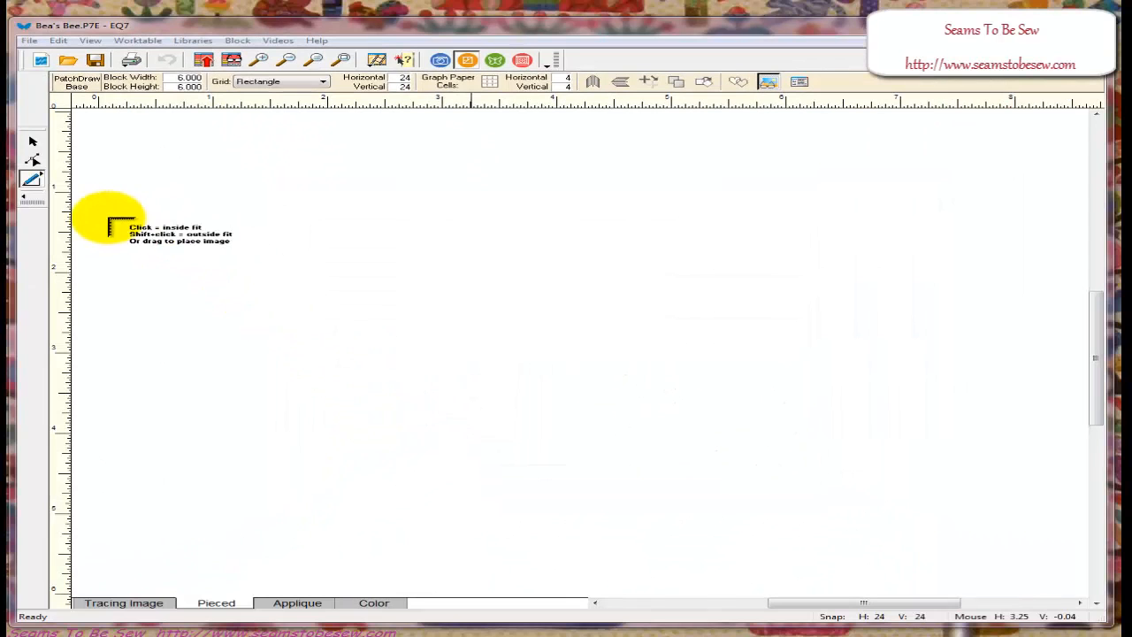
{"action": "left_click", "coordinate": [93, 158]}
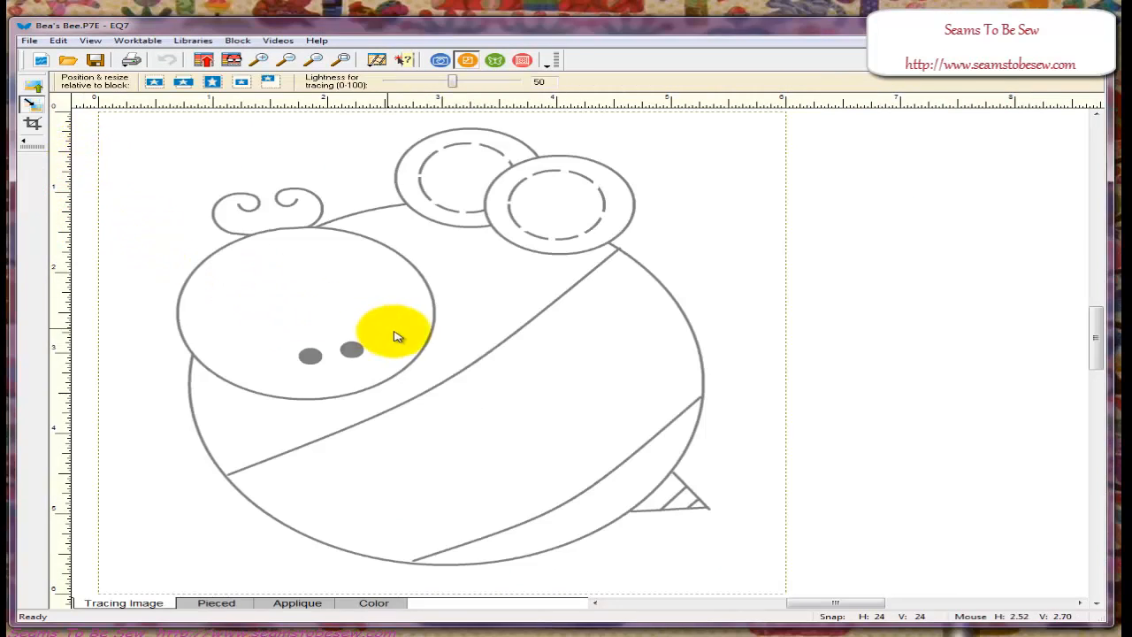
- Lighten the bee tracing image to a lightness of 92
{"action": "left_click_drag", "start_coordinate": [452, 81], "coordinate": [470, 86]}
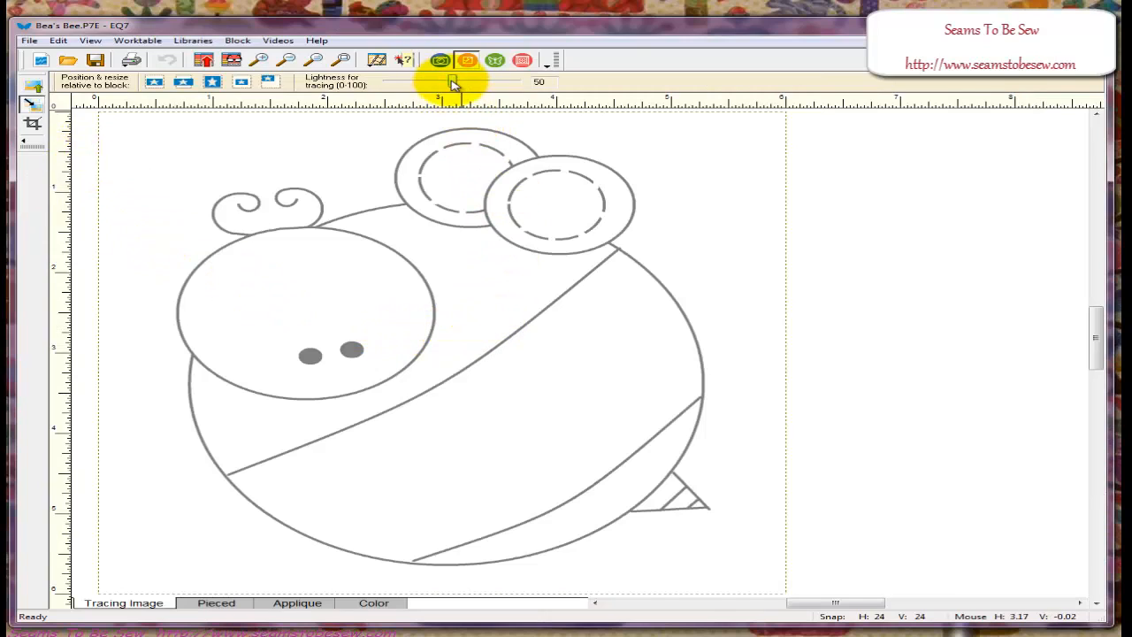
{"action": "left_click_drag", "start_coordinate": [598, 133], "coordinate": [640, 134]}
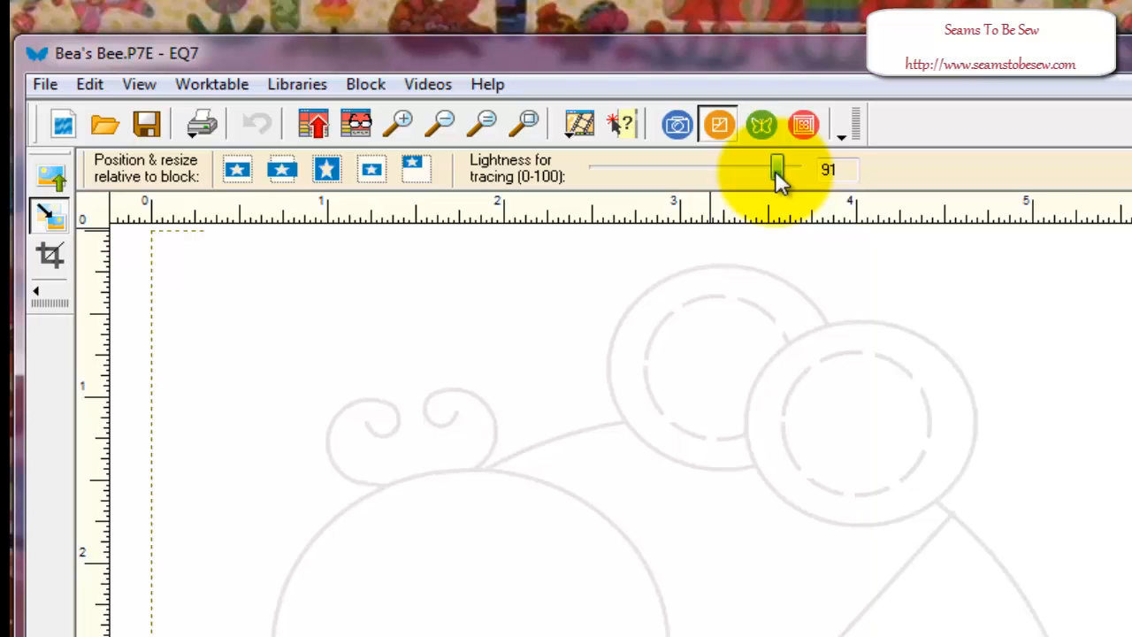
{"action": "left_click_drag", "start_coordinate": [774, 170], "coordinate": [777, 171]}
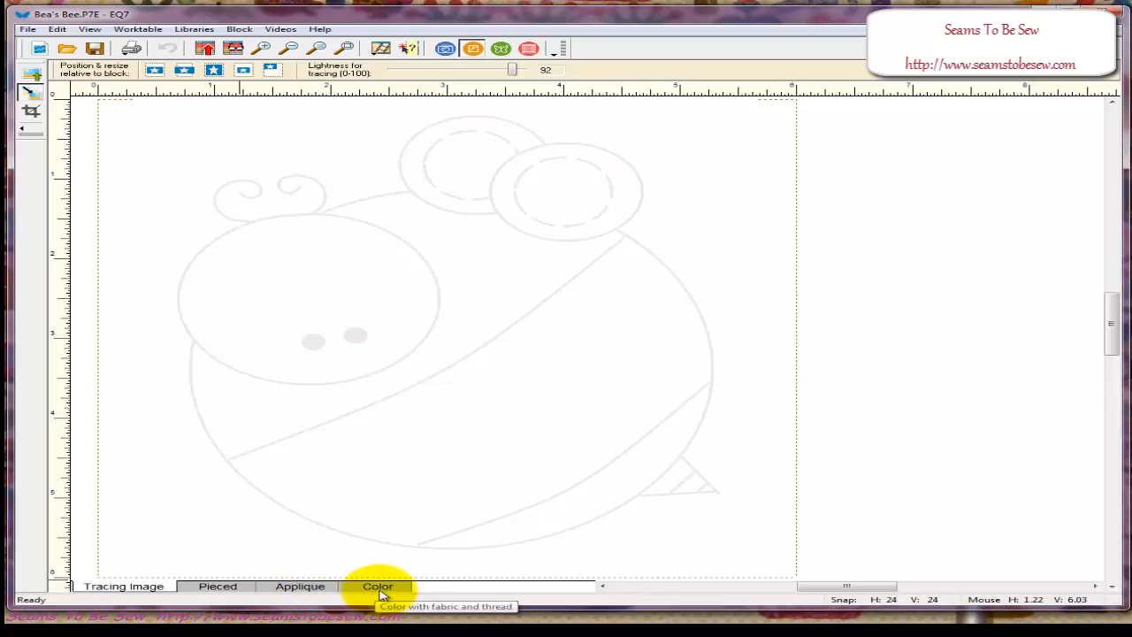
- On the applique worktable, draw a triangle patch and move it over the tip of the bee's stinger
{"action": "left_click", "coordinate": [291, 586]}
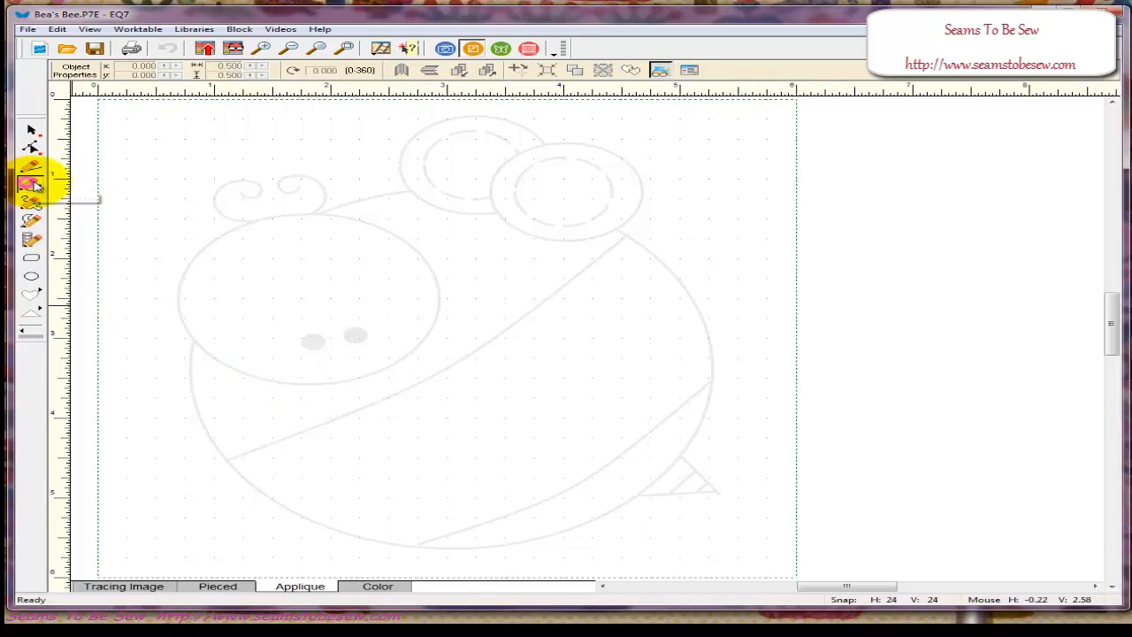
{"action": "left_click", "coordinate": [261, 48]}
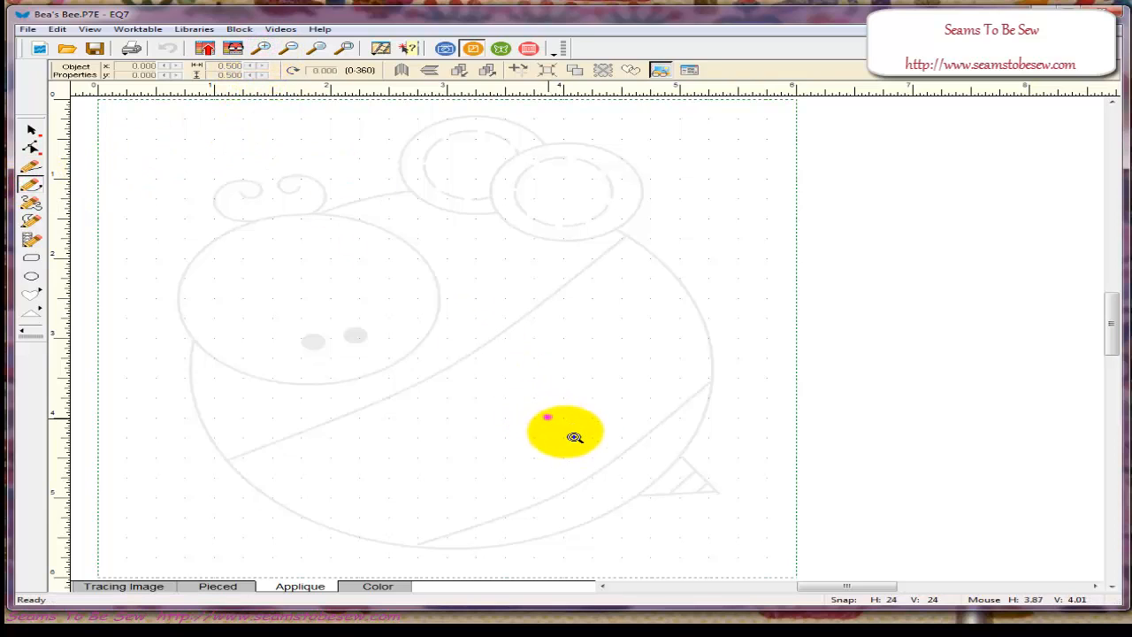
{"action": "left_click_drag", "start_coordinate": [546, 415], "coordinate": [751, 513]}
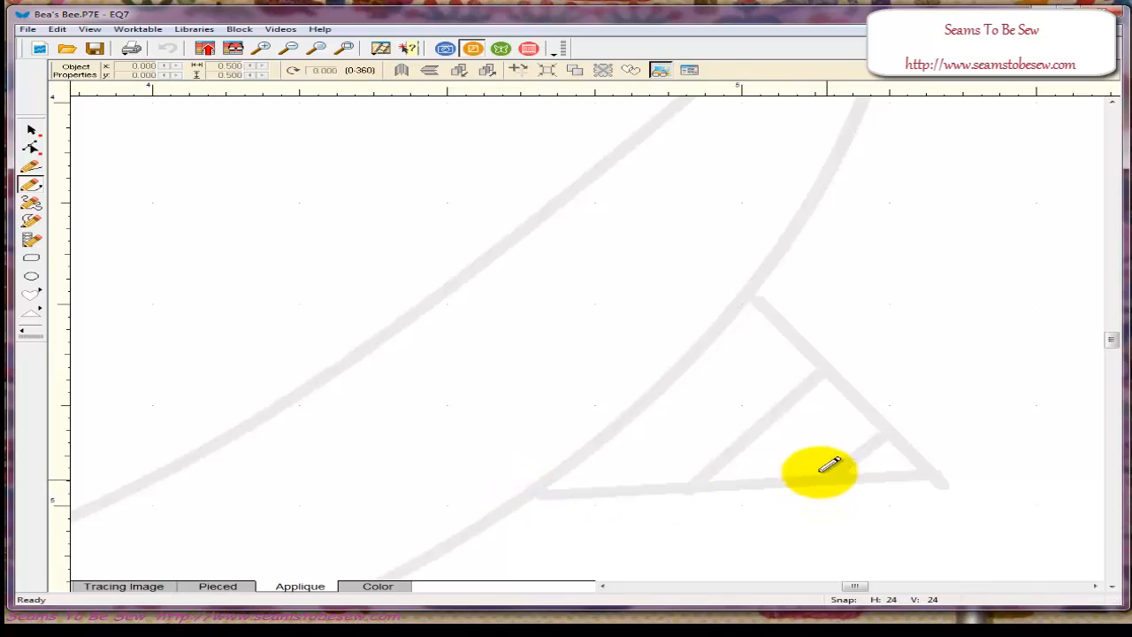
{"action": "left_click", "coordinate": [30, 316]}
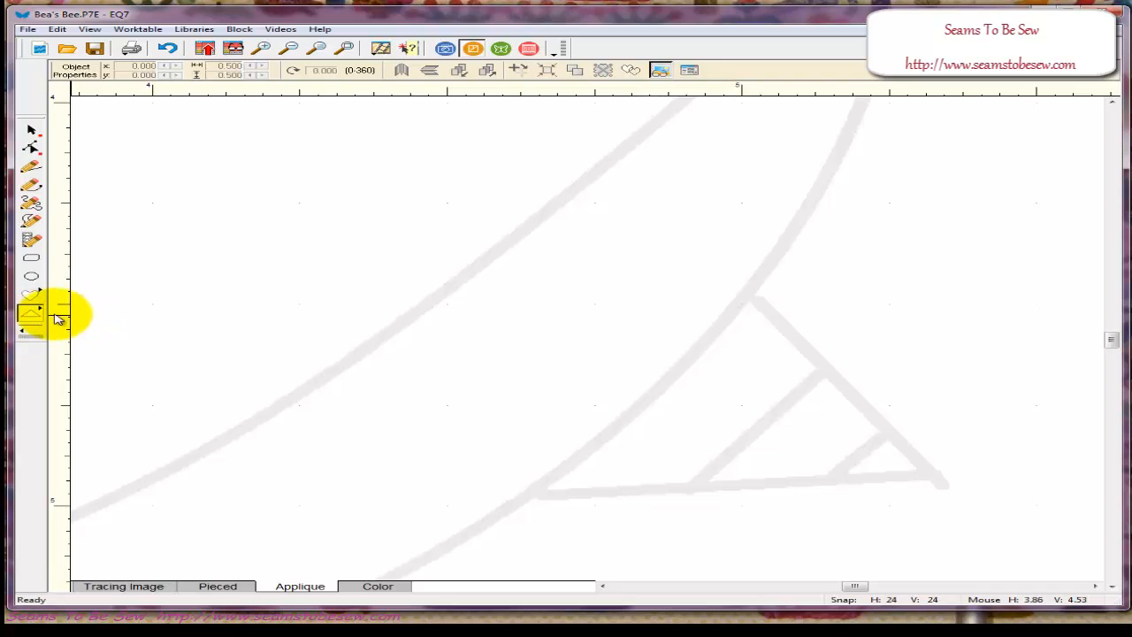
{"action": "left_click_drag", "start_coordinate": [30, 316], "coordinate": [88, 314]}
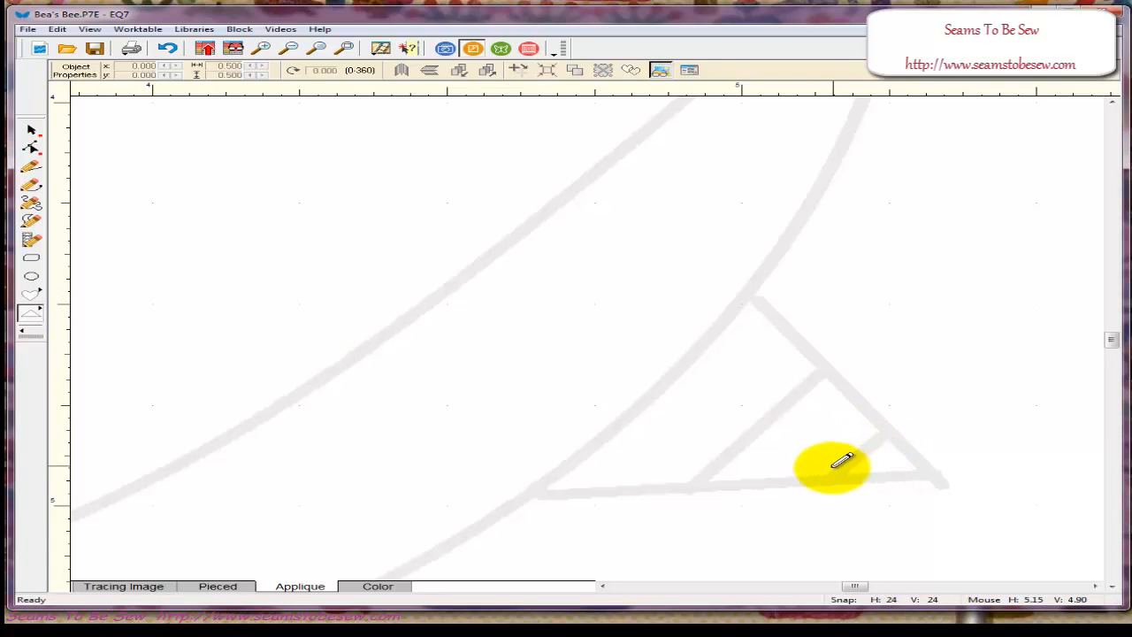
{"action": "left_click_drag", "start_coordinate": [823, 480], "coordinate": [779, 447]}
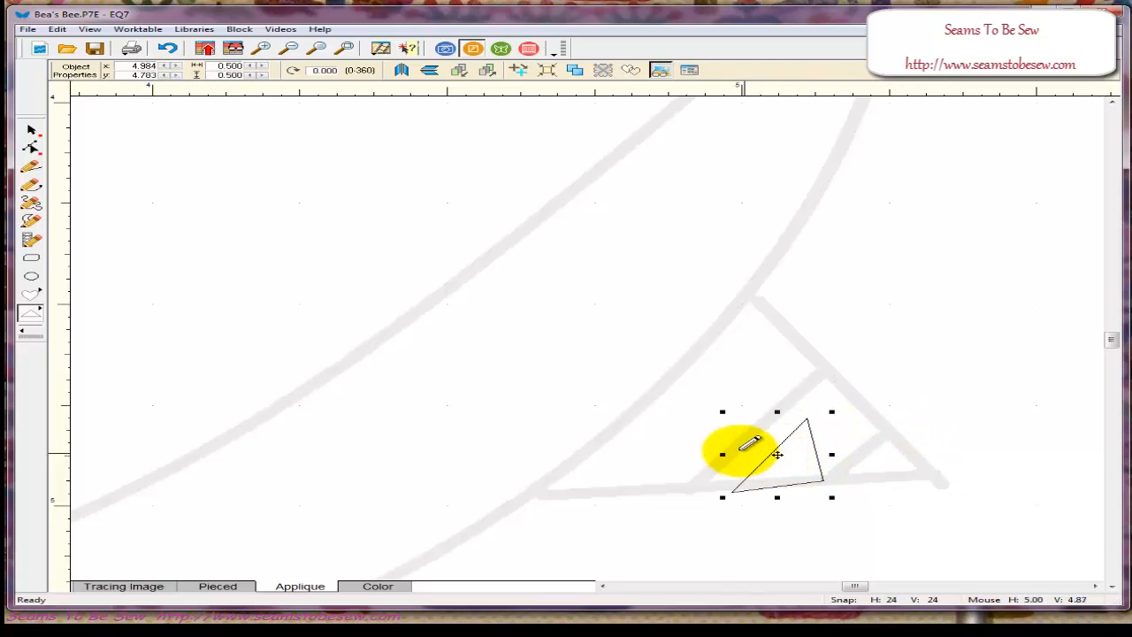
{"action": "left_click_drag", "start_coordinate": [781, 454], "coordinate": [895, 451]}
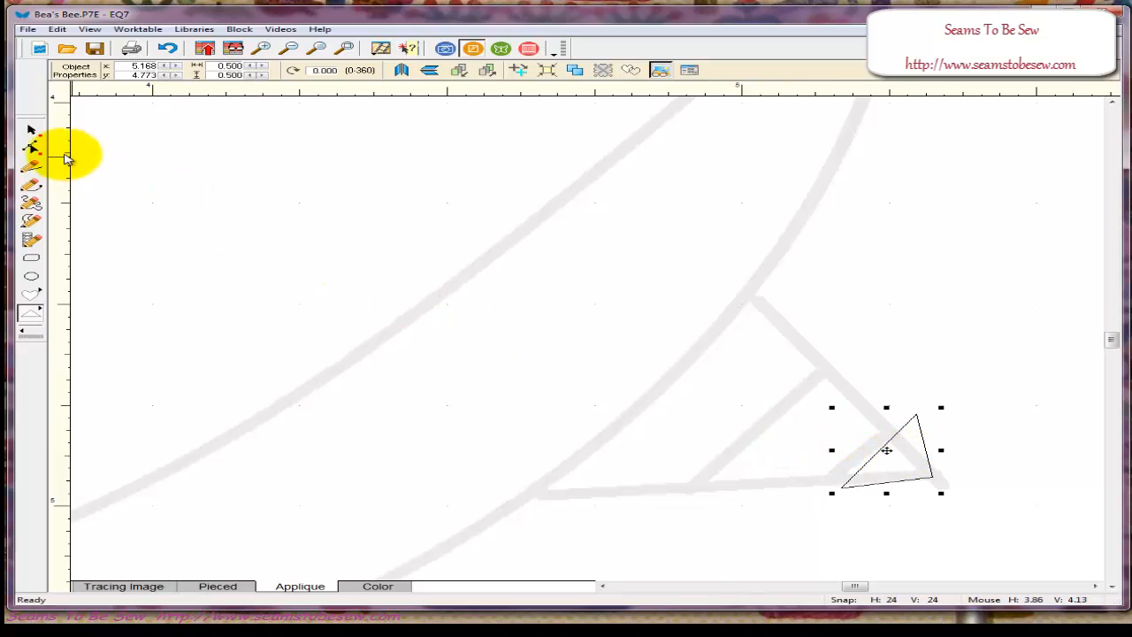
- Reshape the triangle by moving its three corner nodes onto the traced outline of the stinger's tip
{"action": "left_click", "coordinate": [31, 149]}
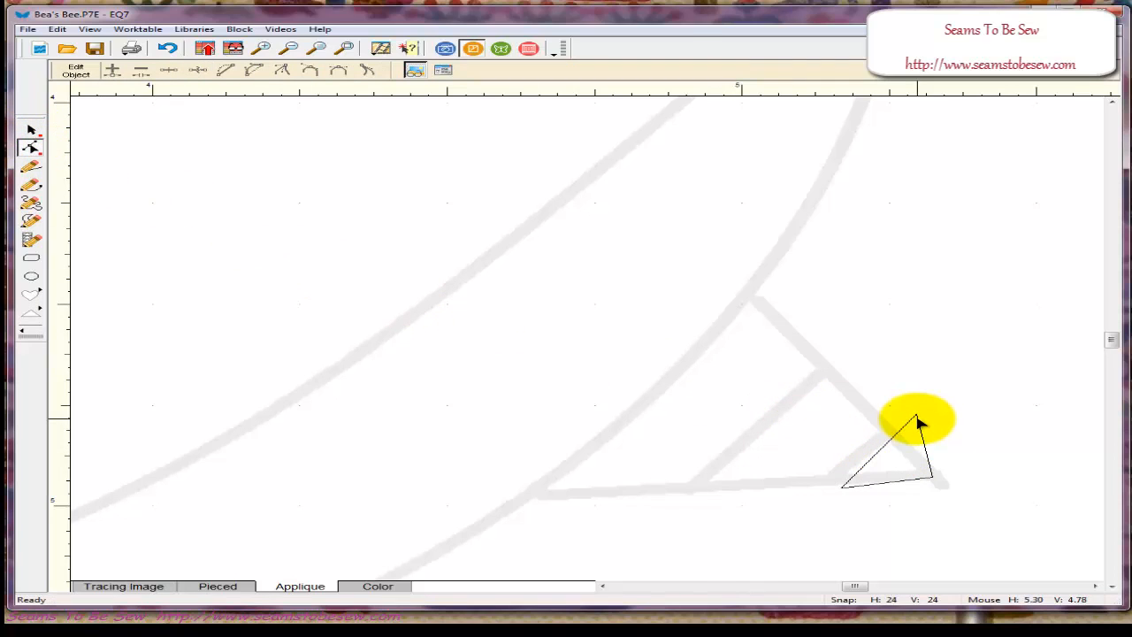
{"action": "left_click", "coordinate": [917, 415]}
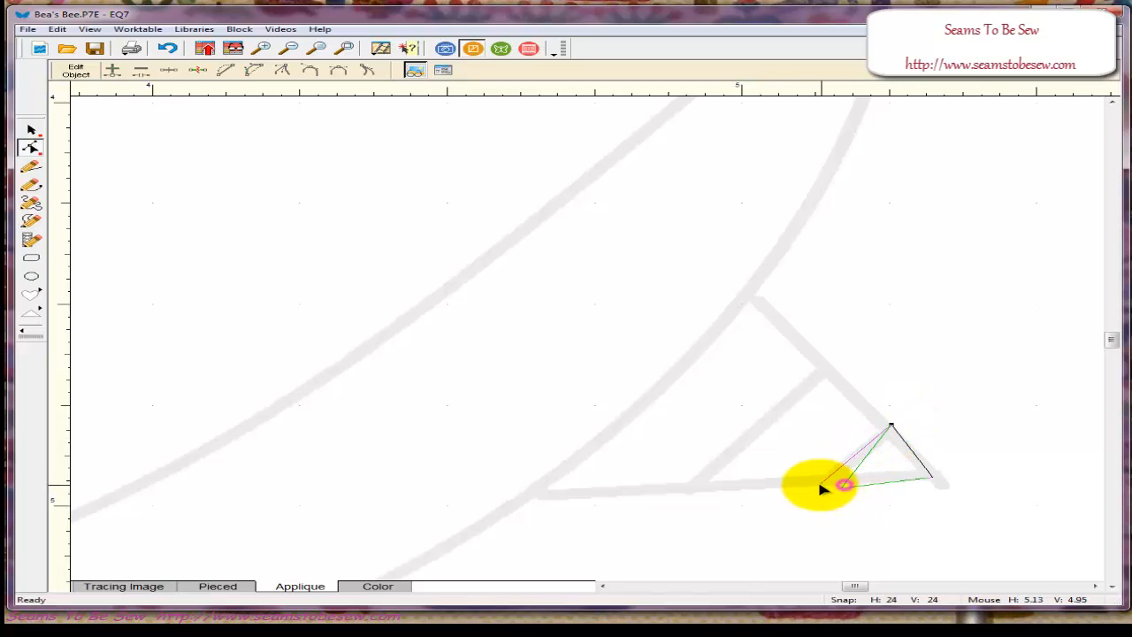
{"action": "left_click", "coordinate": [930, 478]}
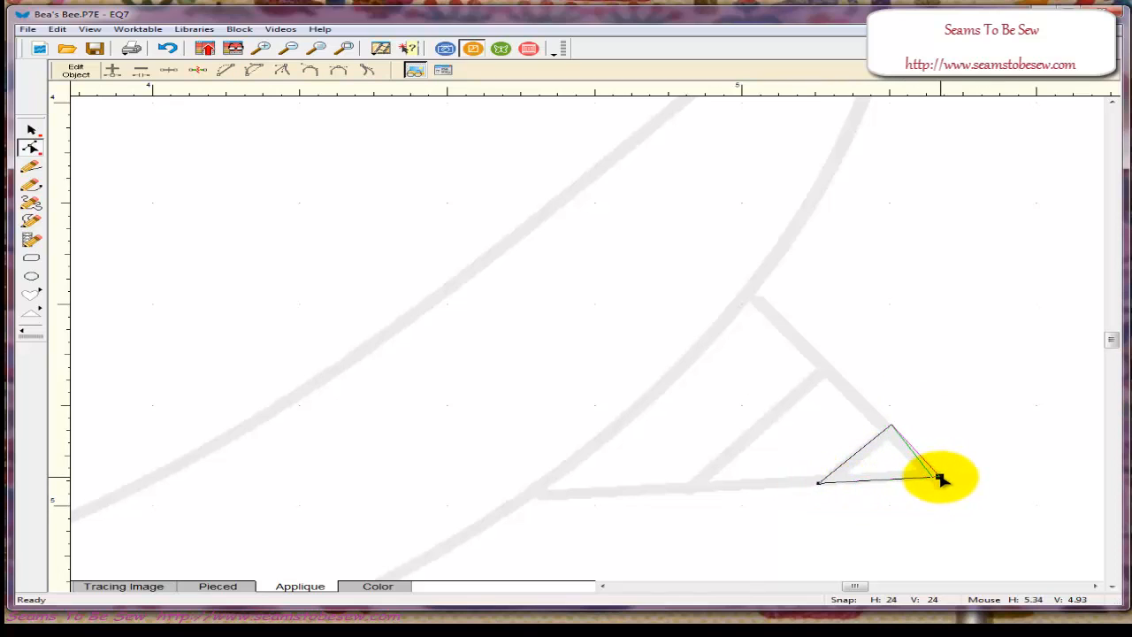
{"action": "left_click", "coordinate": [940, 478]}
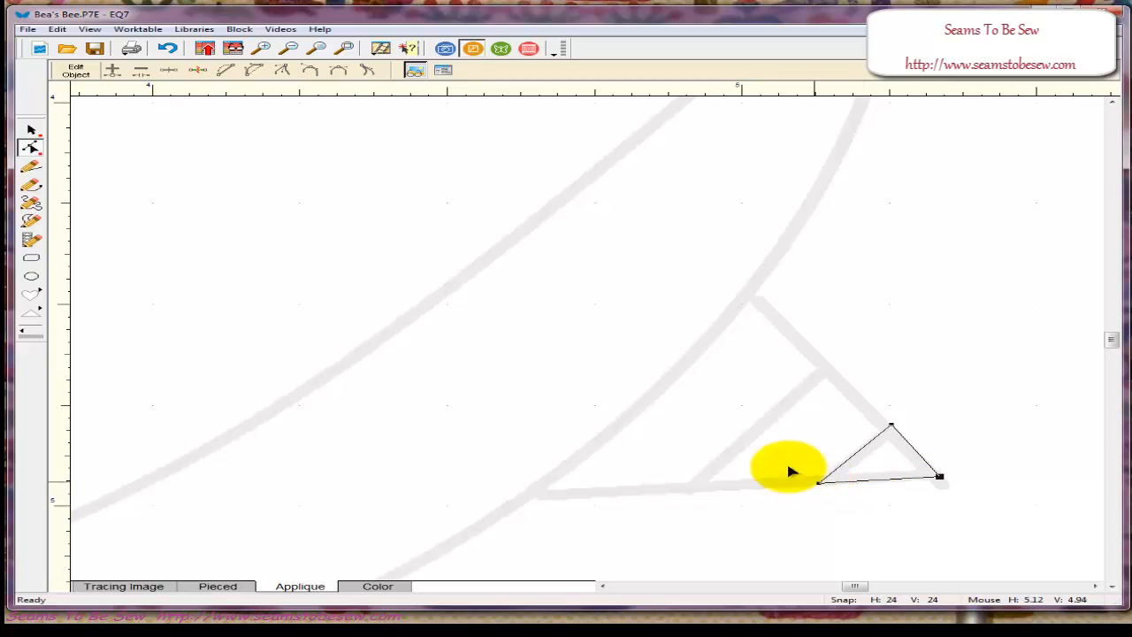
{"action": "left_click", "coordinate": [913, 414]}
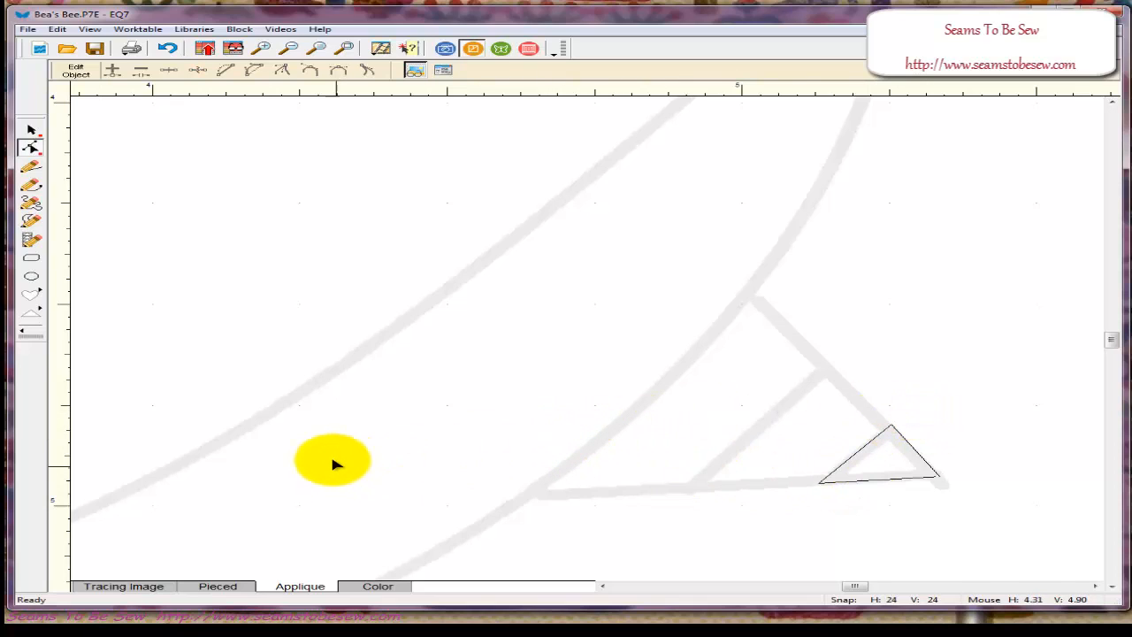
- Trace the stinger's middle section as a closed straight-line patch overlapping the tip triangle, and show the patches filled
{"action": "left_click", "coordinate": [33, 170]}
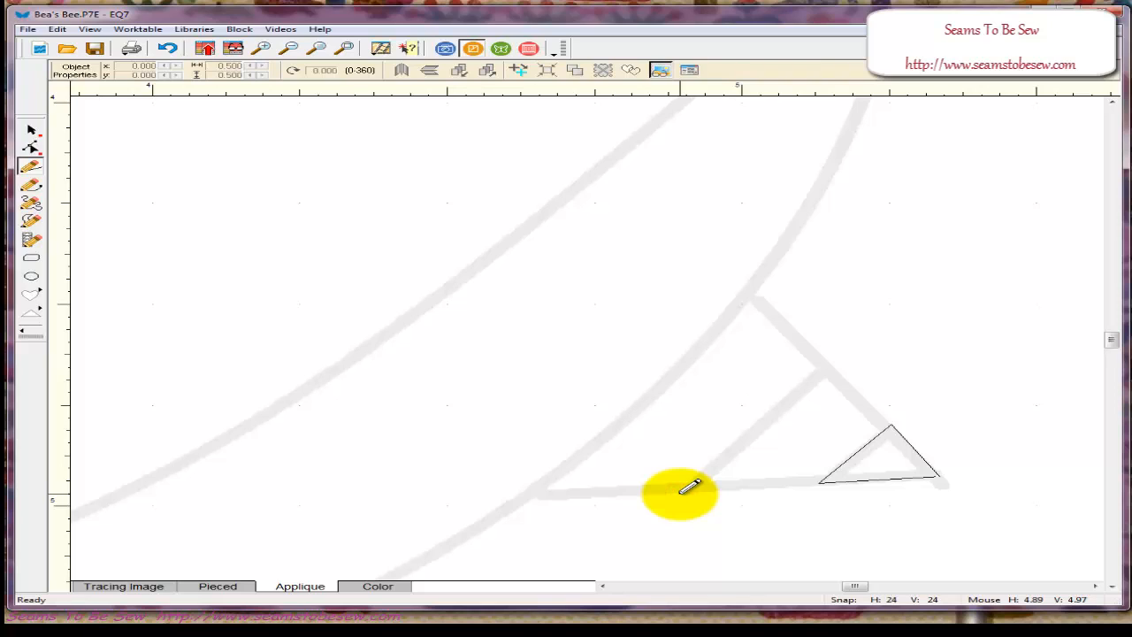
{"action": "mouse_move", "coordinate": [680, 493]}
{"action": "left_mouse_down"}
{"action": "mouse_move", "coordinate": [759, 435]}
{"action": "mouse_move", "coordinate": [827, 359]}
{"action": "mouse_move", "coordinate": [898, 431]}
{"action": "mouse_move", "coordinate": [826, 484]}
{"action": "mouse_move", "coordinate": [681, 492]}
{"action": "left_mouse_up"}
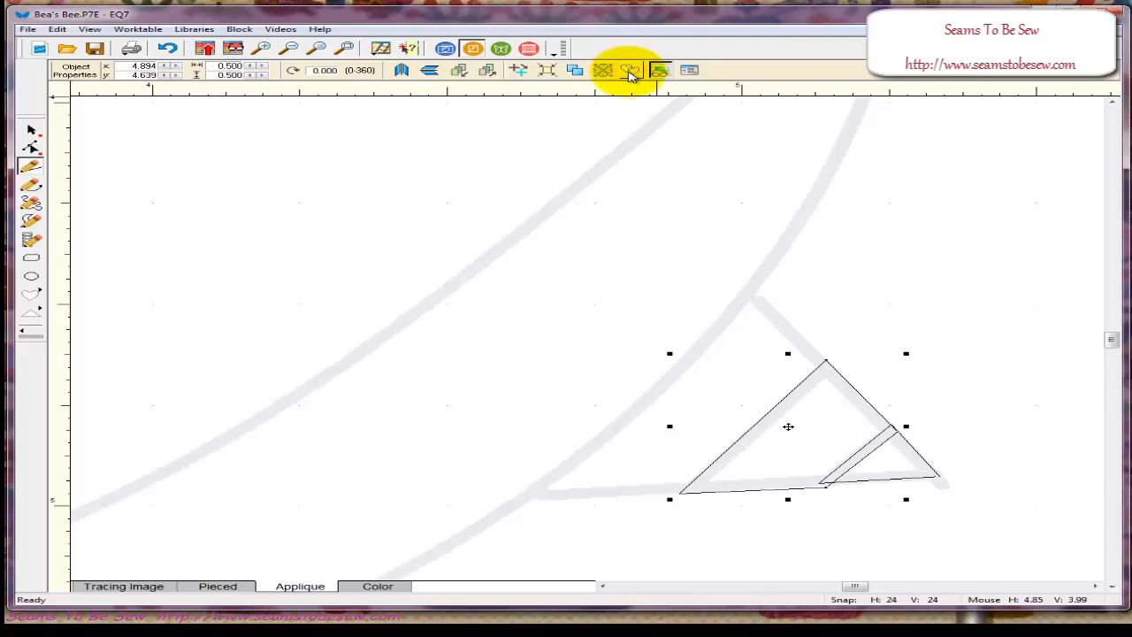
{"action": "left_click", "coordinate": [757, 248]}
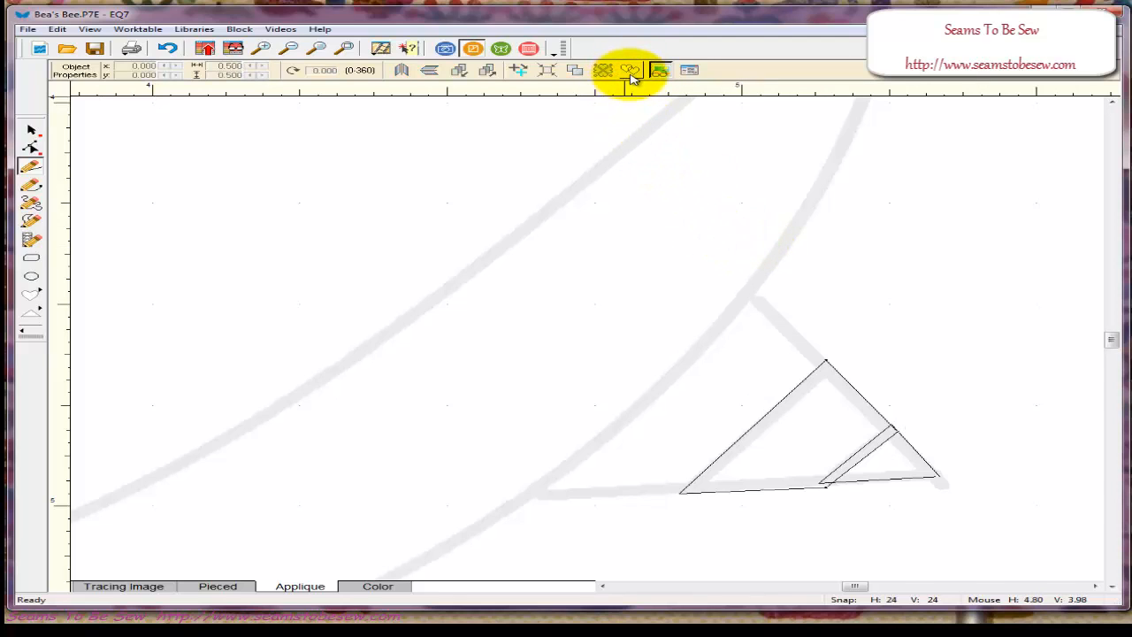
{"action": "left_click", "coordinate": [630, 71]}
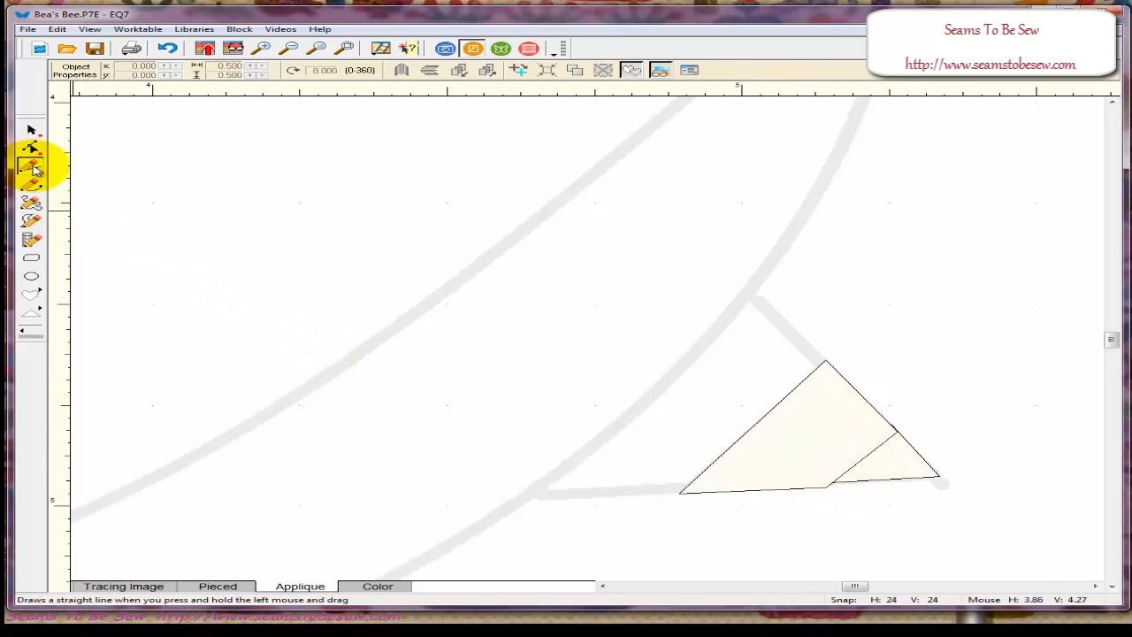
- Turn off the patch fill so only the outlines of the two stinger patches show over the tracing image
{"action": "left_click", "coordinate": [259, 48]}
{"action": "mouse_move", "coordinate": [606, 334]}
{"action": "left_mouse_down"}
{"action": "mouse_move", "coordinate": [723, 407]}
{"action": "mouse_move", "coordinate": [979, 515]}
{"action": "left_mouse_up"}
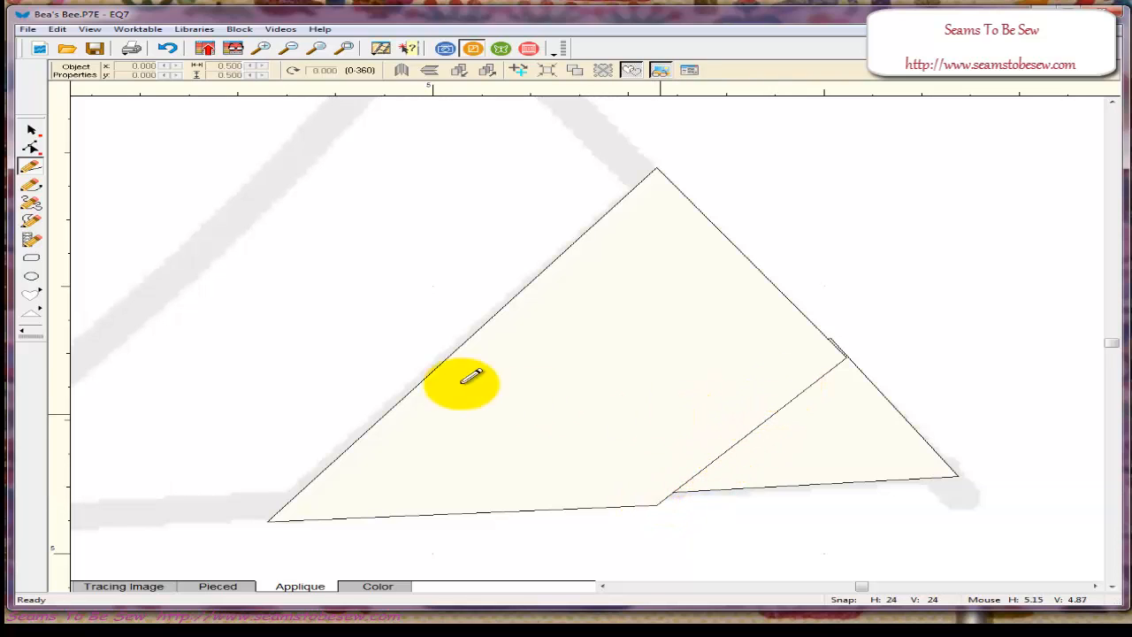
{"action": "left_click", "coordinate": [31, 147]}
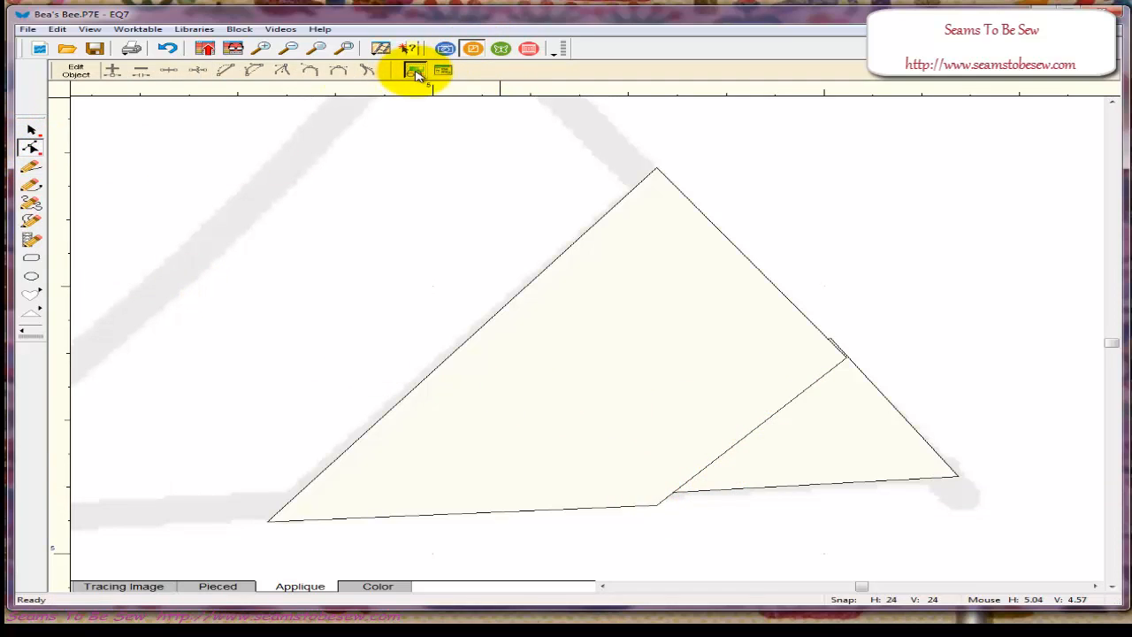
{"action": "left_click", "coordinate": [31, 167]}
{"action": "left_click", "coordinate": [632, 69]}
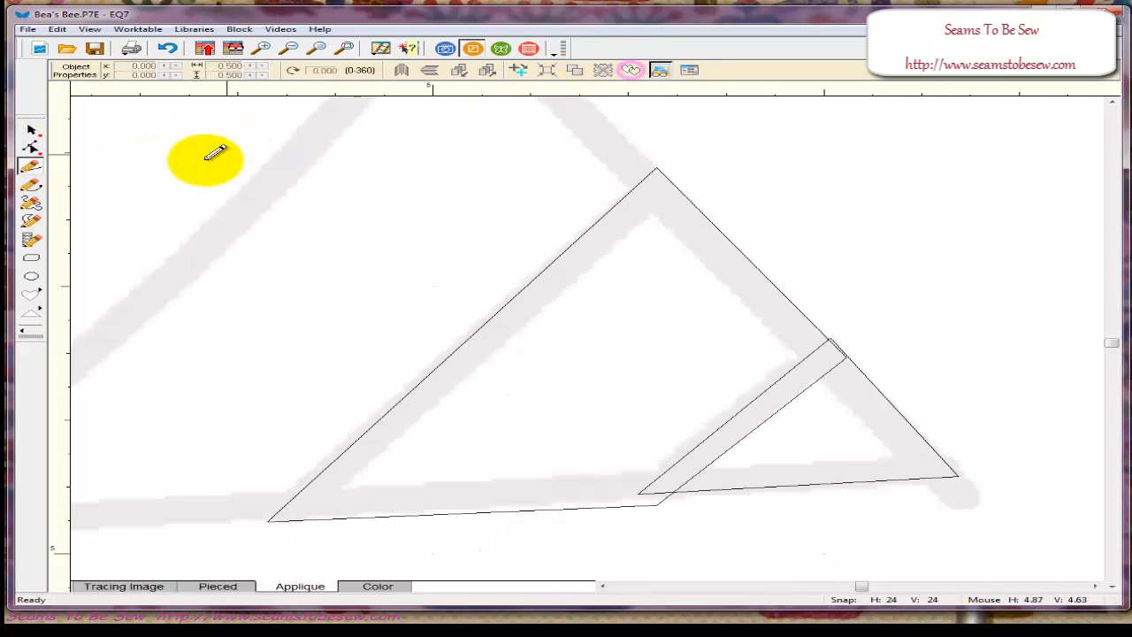
- Move the tip triangle's corner nodes and the middle section's lower overlapping corner so both patches' outer edges line up along the stinger
{"action": "left_click", "coordinate": [31, 148]}
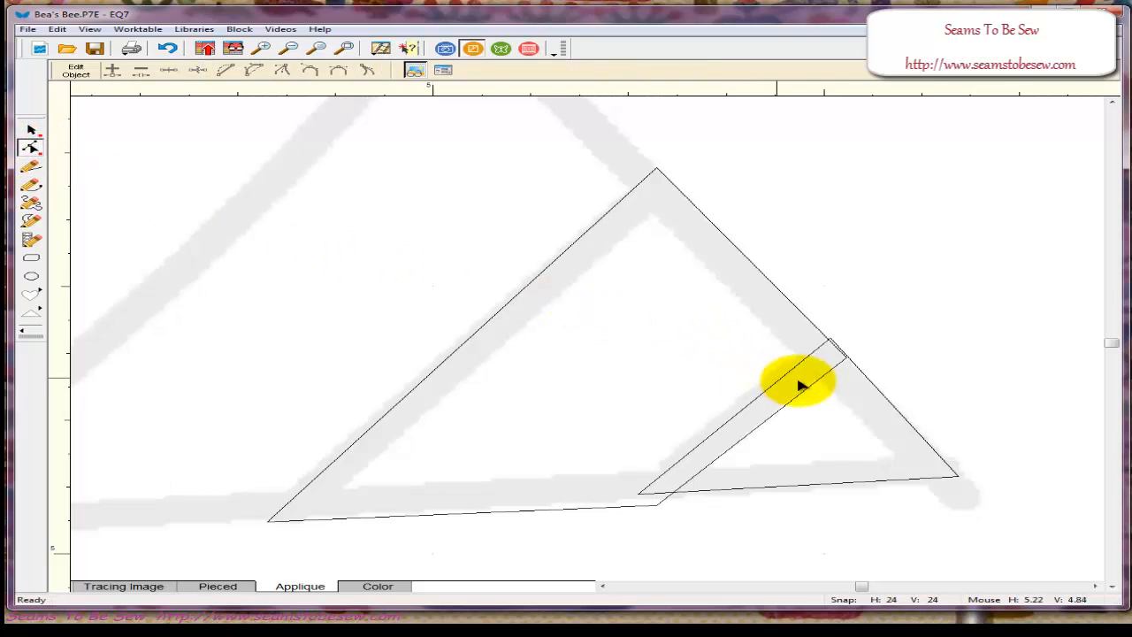
{"action": "left_click", "coordinate": [261, 48]}
{"action": "left_click_drag", "start_coordinate": [451, 156], "coordinate": [1024, 544]}
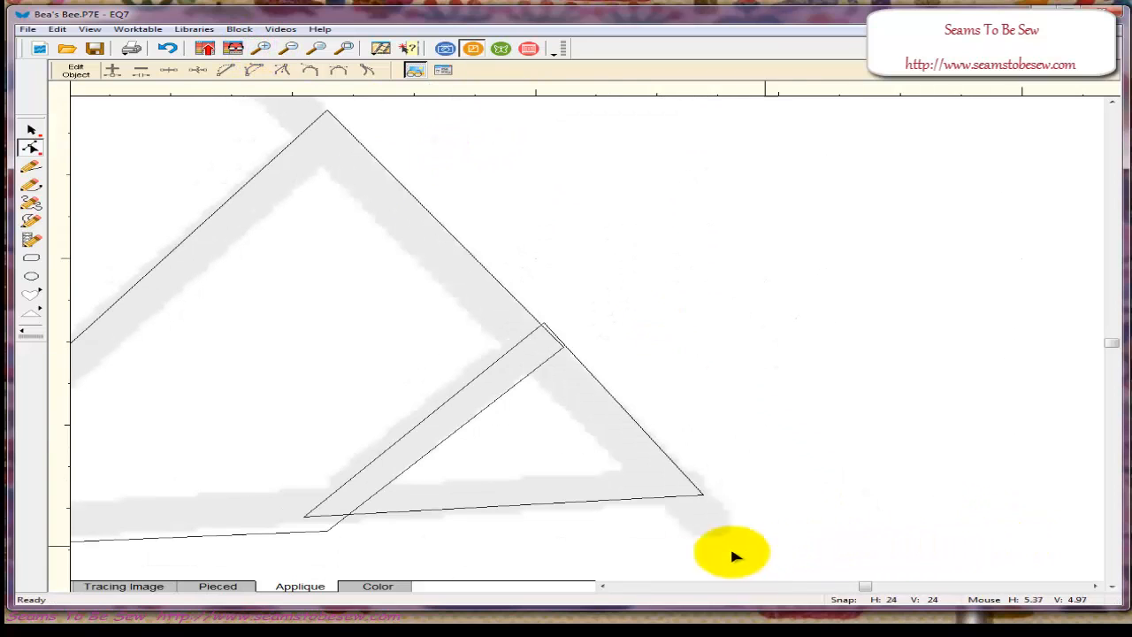
{"action": "left_click_drag", "start_coordinate": [872, 590], "coordinate": [870, 593]}
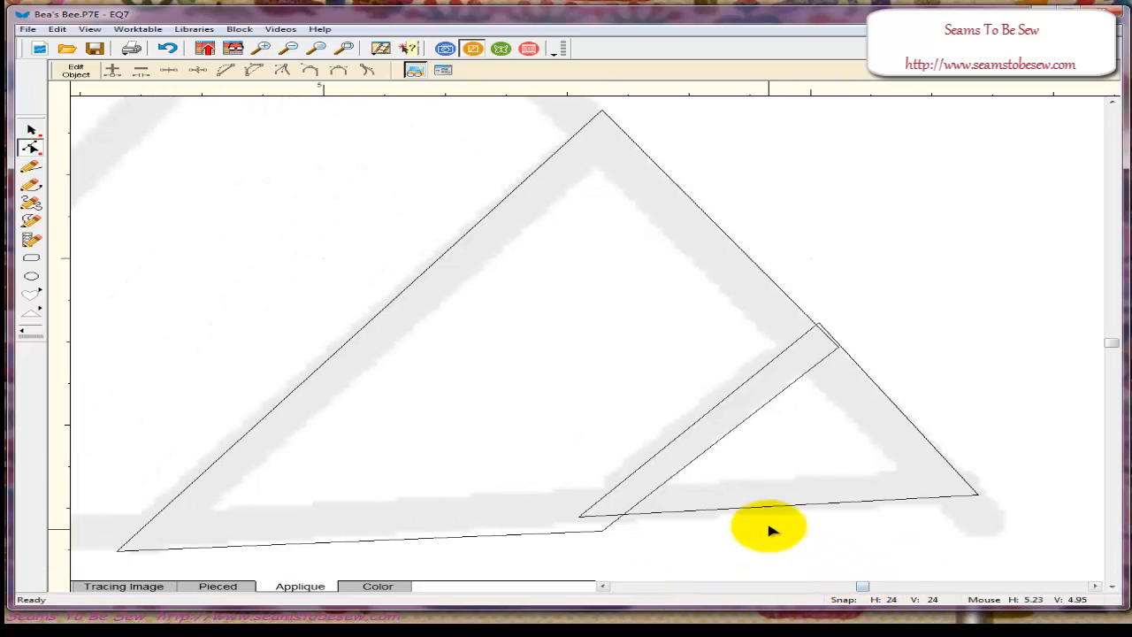
{"action": "left_click", "coordinate": [823, 329]}
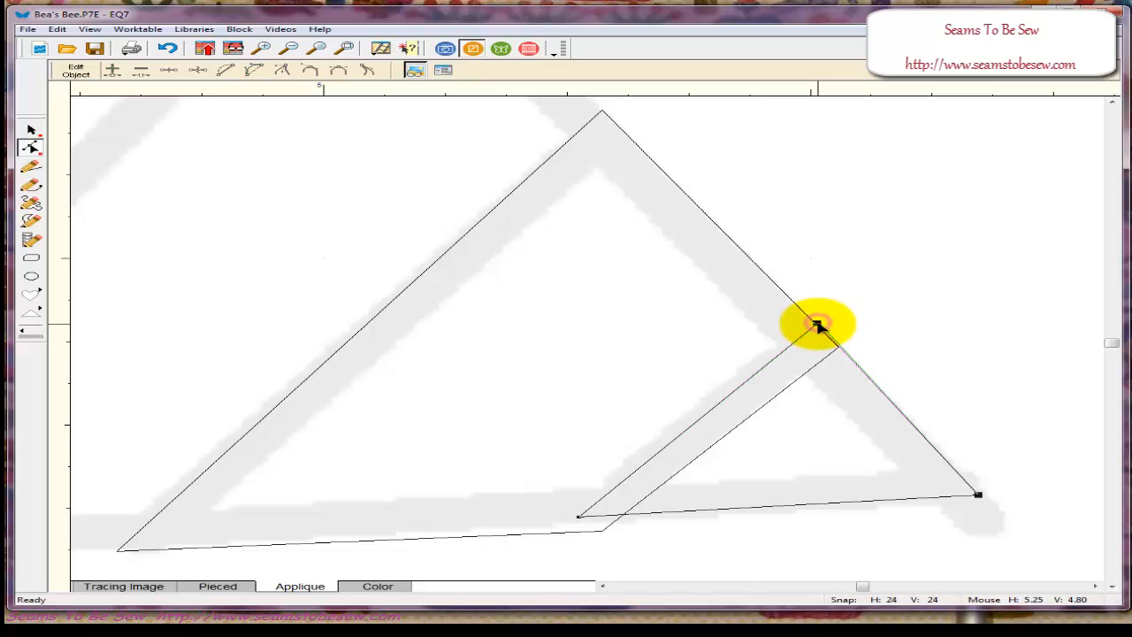
{"action": "left_click_drag", "start_coordinate": [818, 324], "coordinate": [815, 326]}
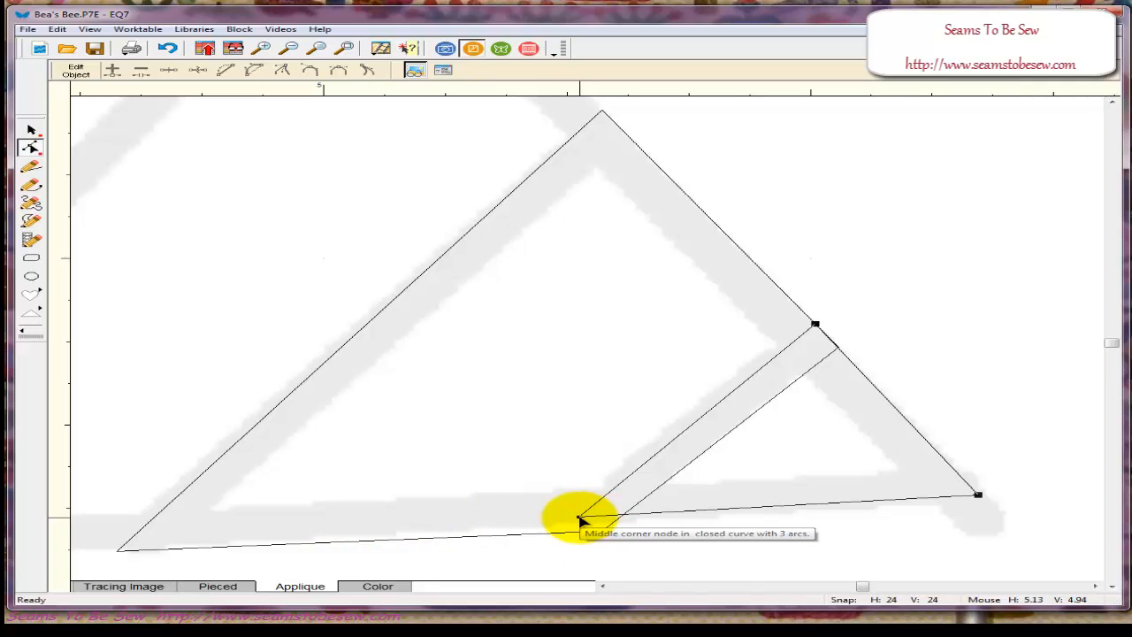
{"action": "left_click_drag", "start_coordinate": [579, 516], "coordinate": [574, 526]}
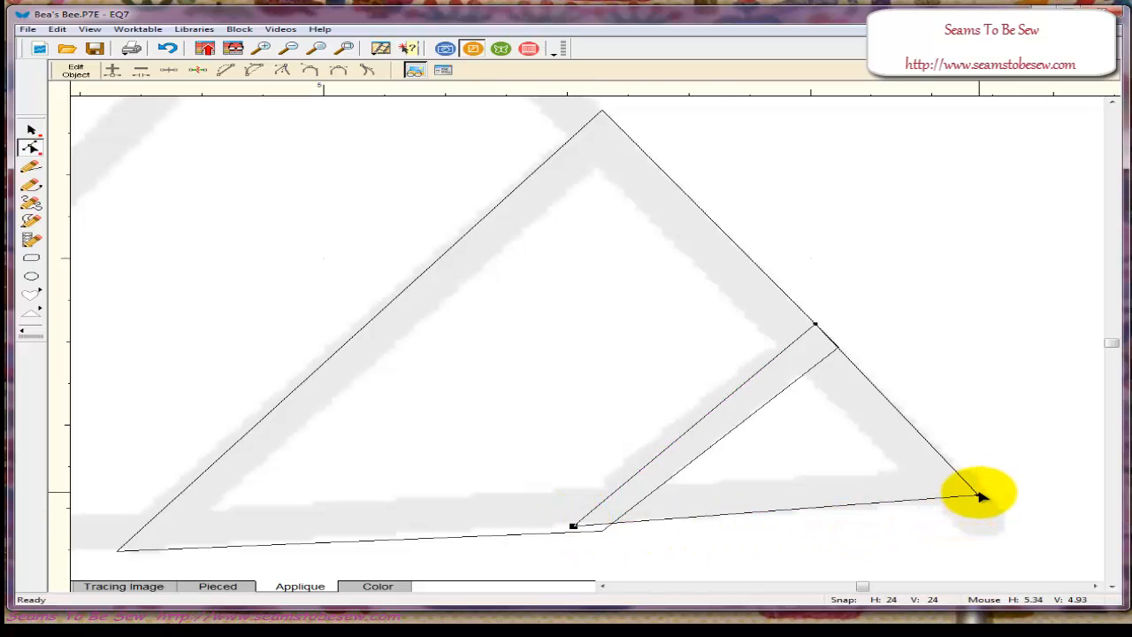
{"action": "left_click_drag", "start_coordinate": [978, 496], "coordinate": [992, 501]}
{"action": "left_click", "coordinate": [591, 533]}
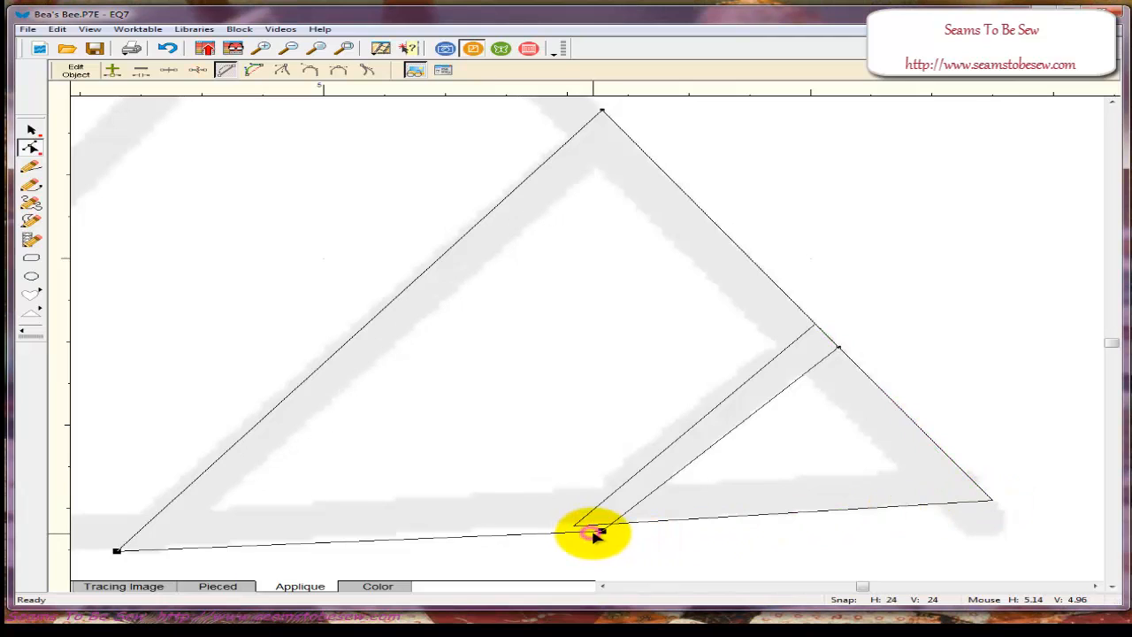
{"action": "left_click_drag", "start_coordinate": [593, 531], "coordinate": [614, 525]}
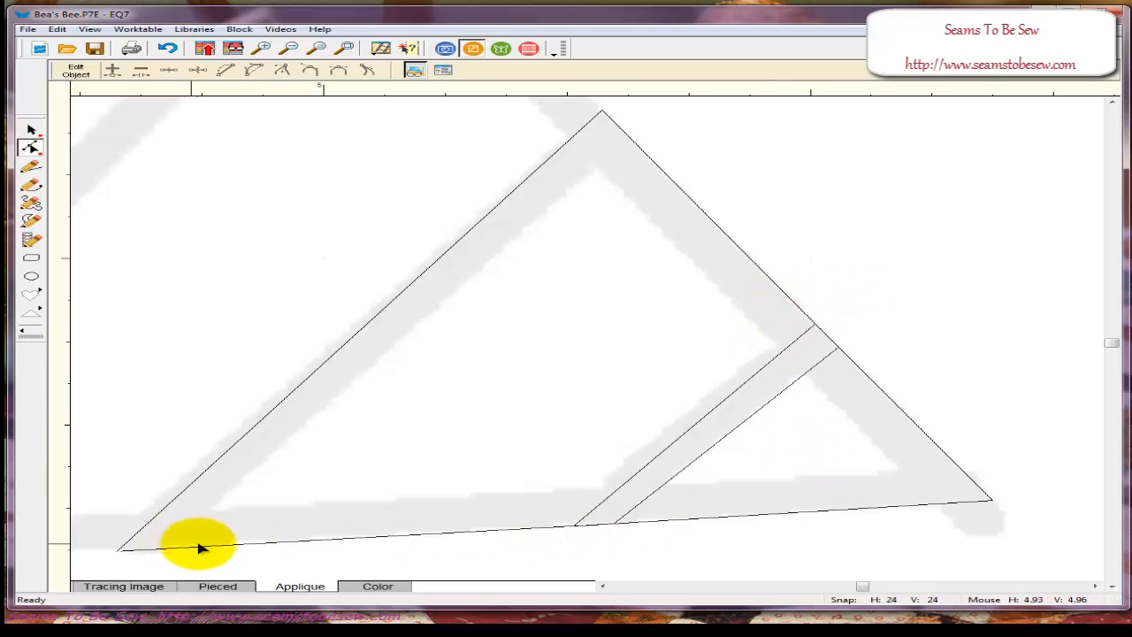
- Trace the stinger's edge along the bee's body with connected straight segments, starting from the lower junction with the body
{"action": "left_click", "coordinate": [346, 50]}
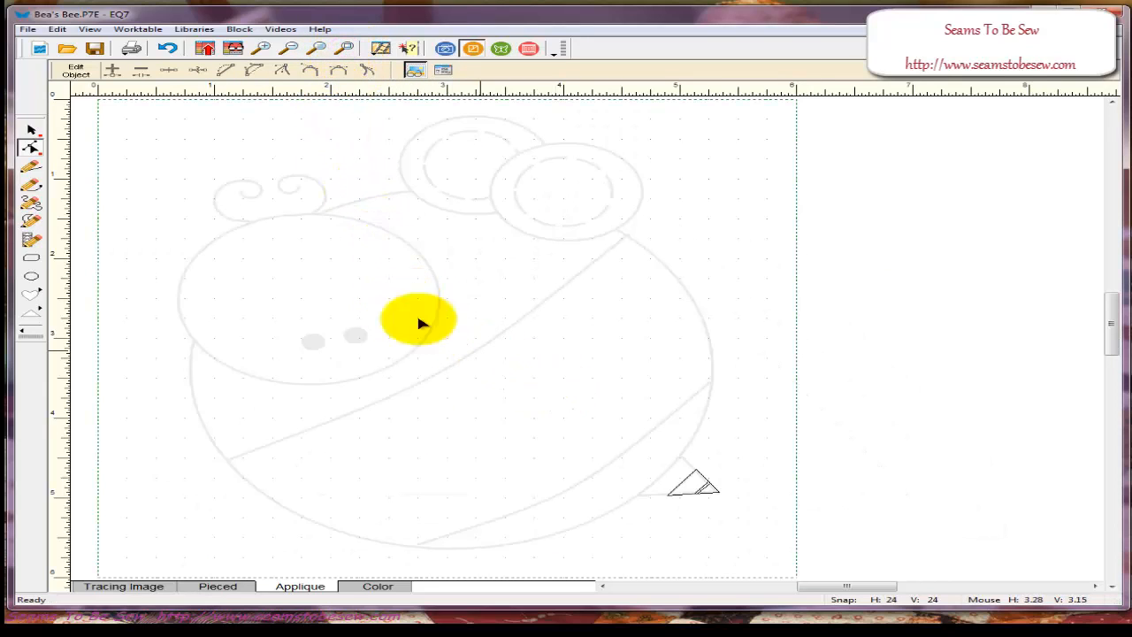
{"action": "left_click", "coordinate": [261, 48]}
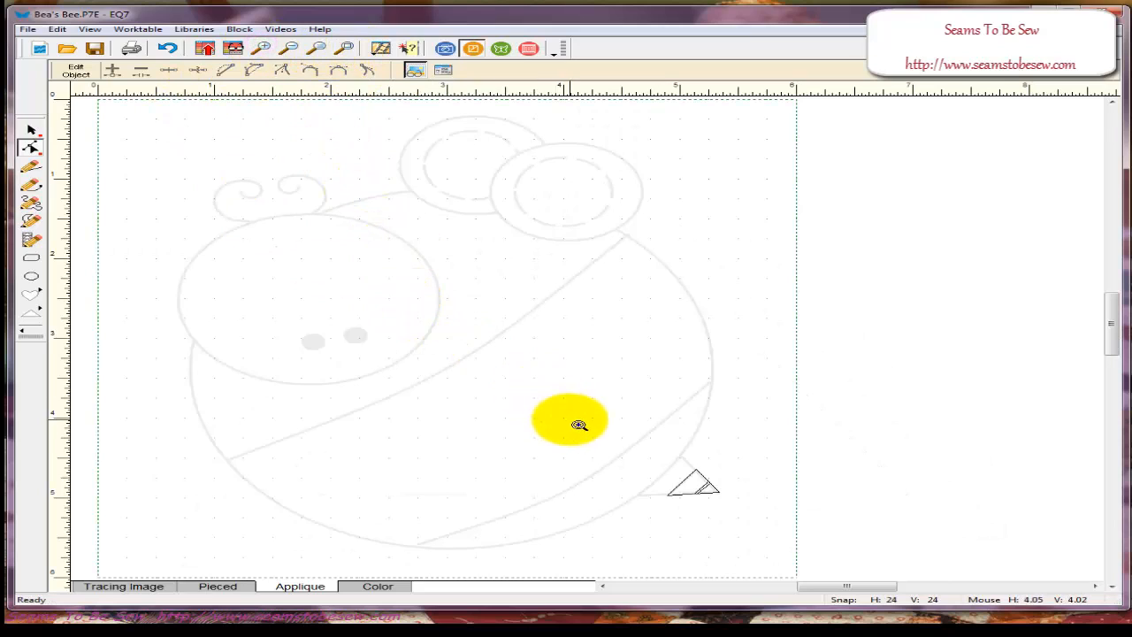
{"action": "left_click_drag", "start_coordinate": [573, 420], "coordinate": [808, 530]}
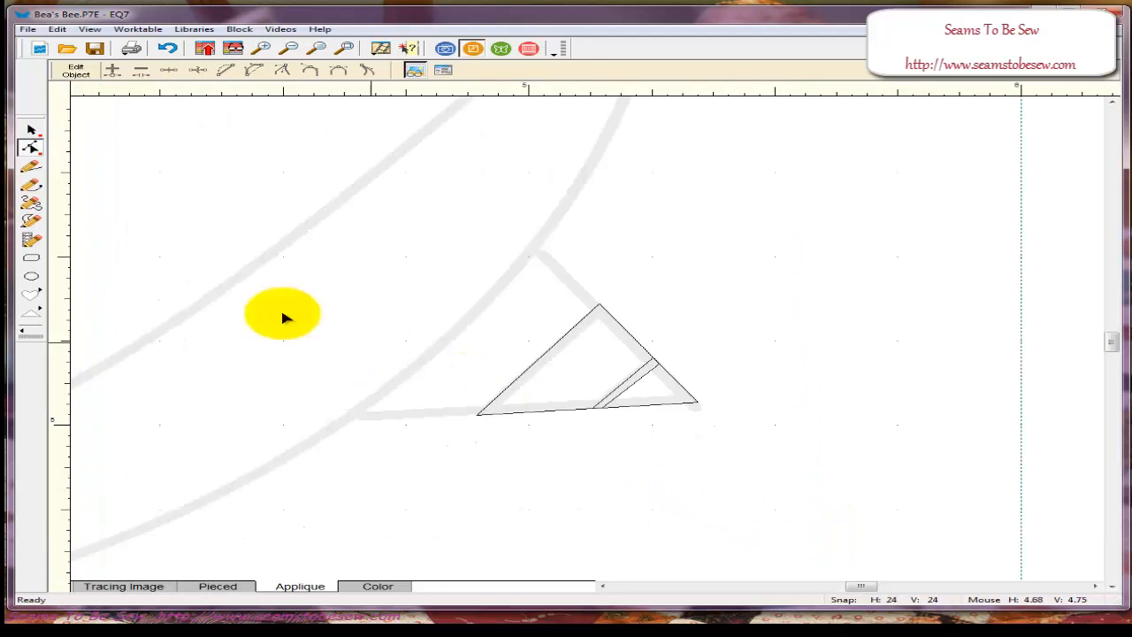
{"action": "left_click", "coordinate": [31, 168]}
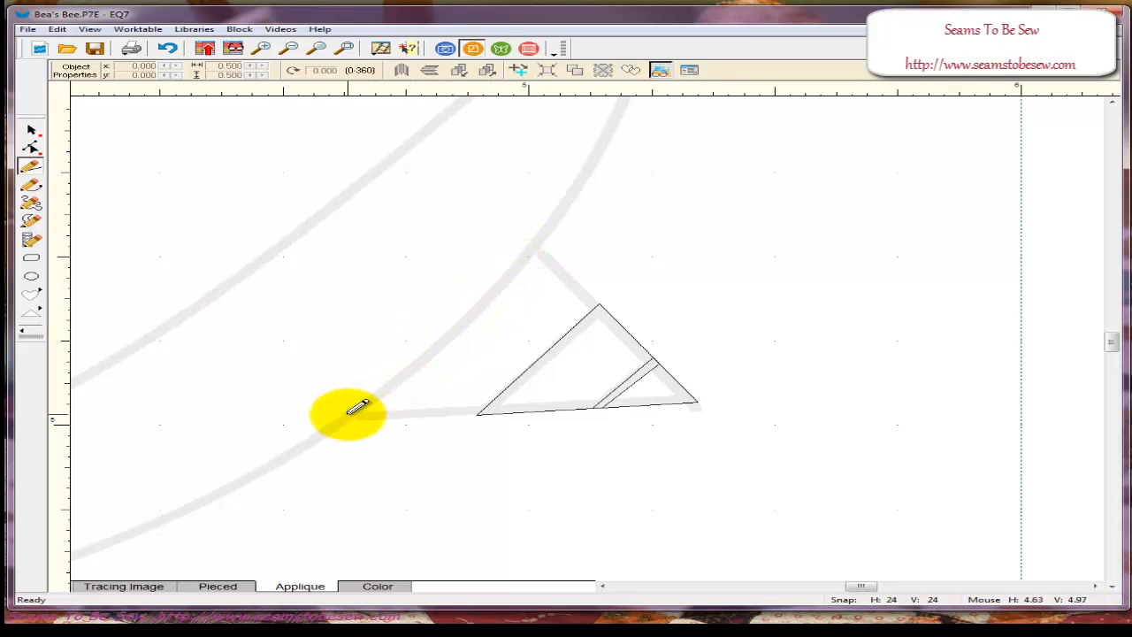
{"action": "mouse_move", "coordinate": [342, 415]}
{"action": "left_mouse_down"}
{"action": "mouse_move", "coordinate": [445, 336]}
{"action": "mouse_move", "coordinate": [541, 233]}
{"action": "left_mouse_up"}
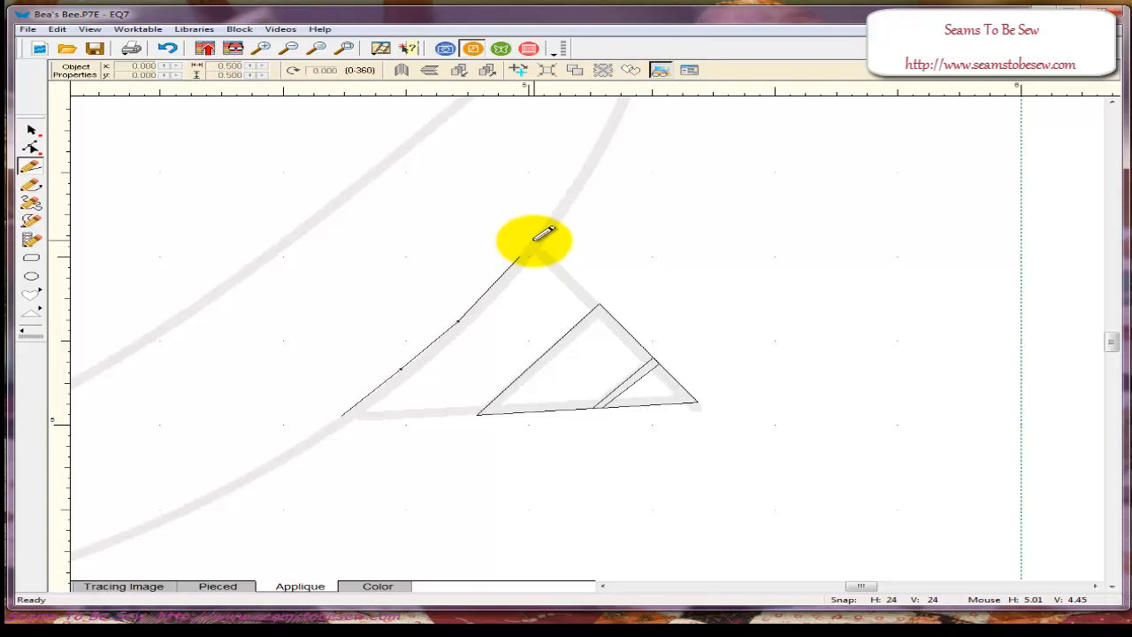
{"action": "left_click_drag", "start_coordinate": [535, 239], "coordinate": [519, 259]}
- Move the traced edge's upper end node to the stinger's upper junction with the body and add a node to its last segment
{"action": "left_click", "coordinate": [31, 147]}
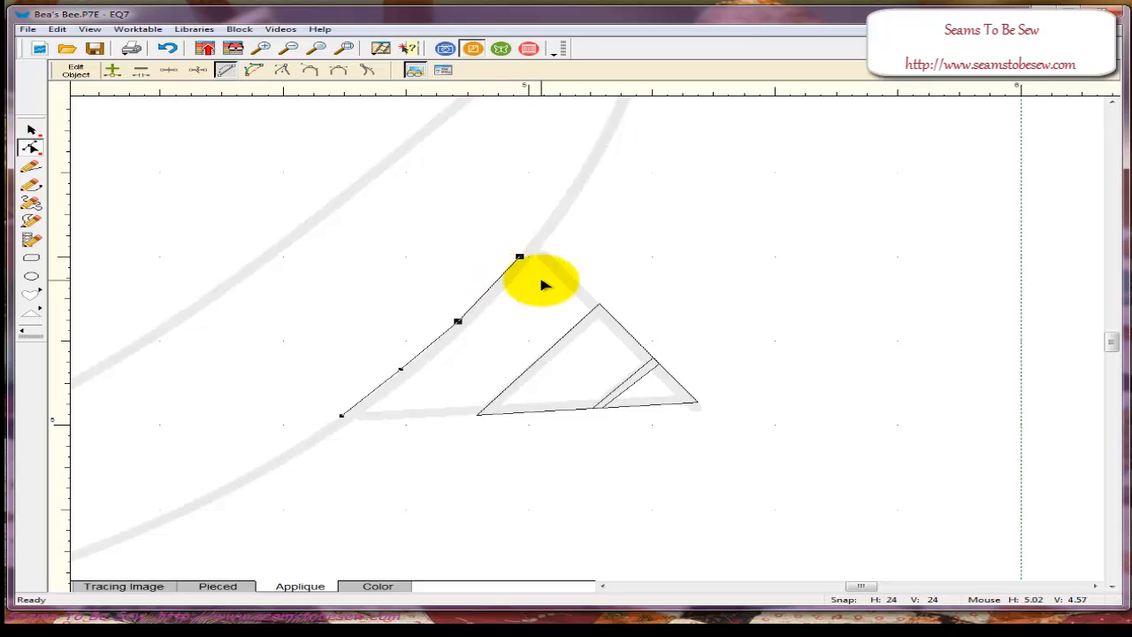
{"action": "right_click", "coordinate": [519, 255]}
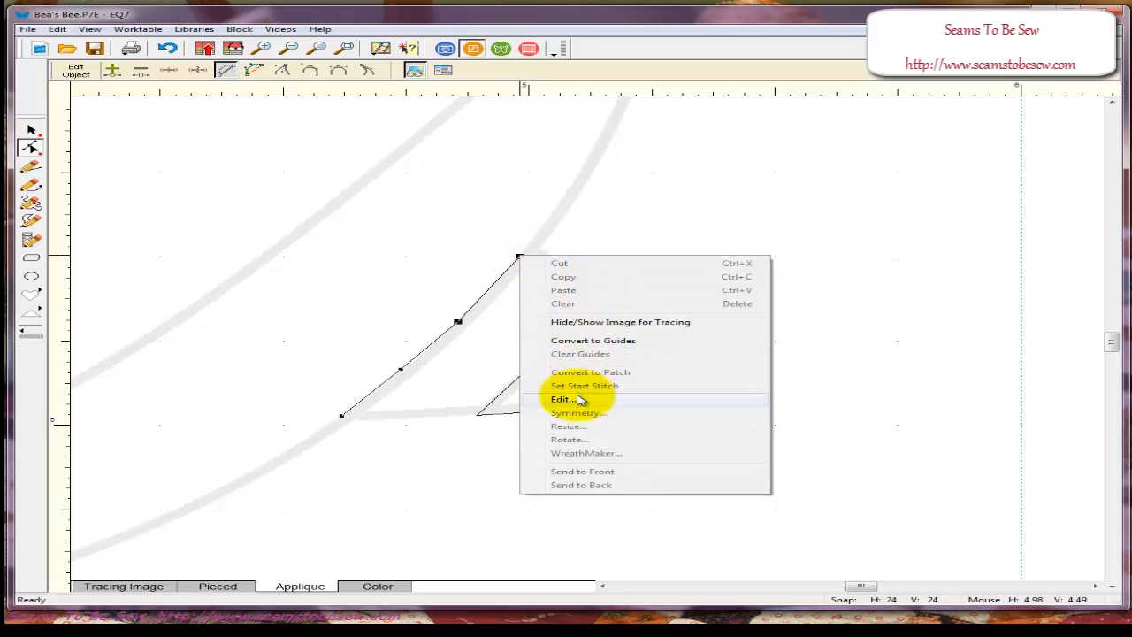
{"action": "left_click", "coordinate": [576, 400]}
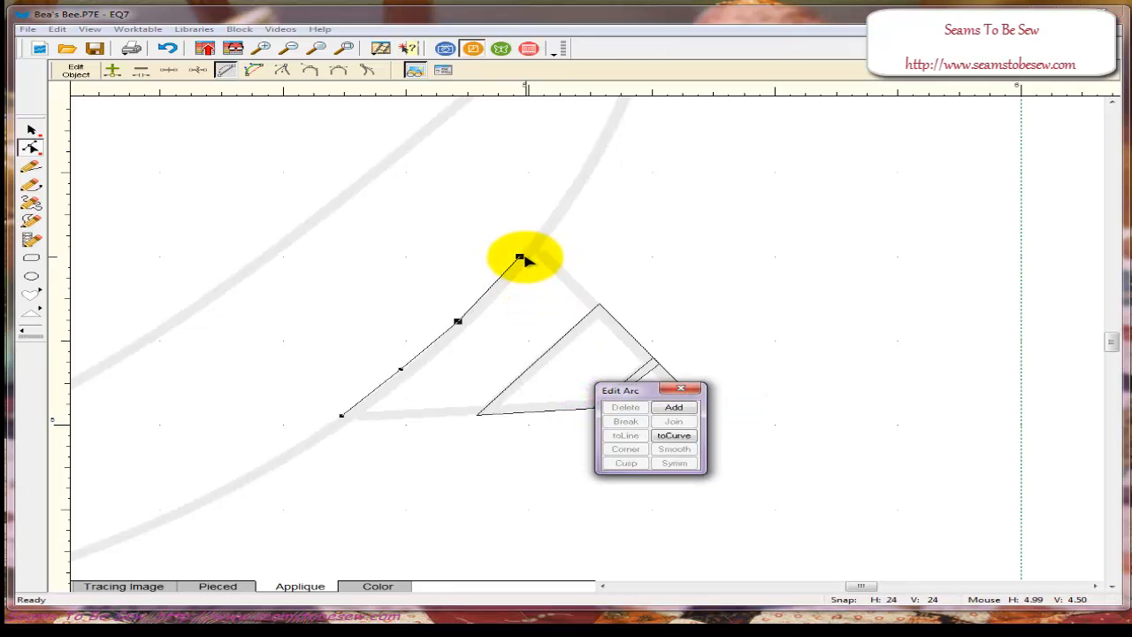
{"action": "left_click", "coordinate": [521, 256]}
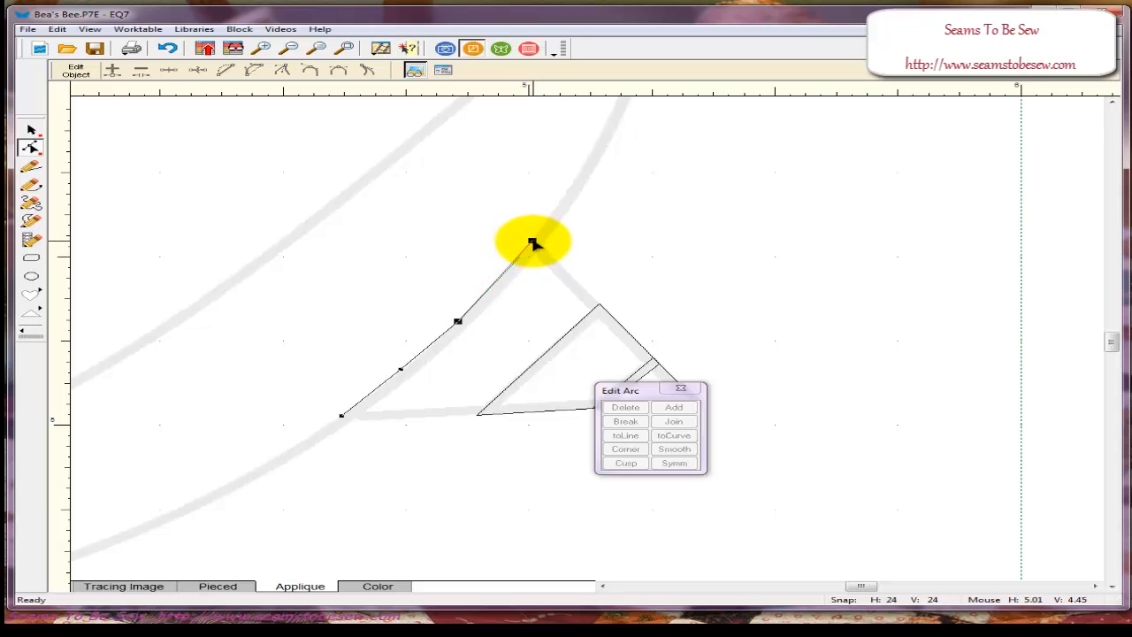
{"action": "left_click", "coordinate": [540, 244]}
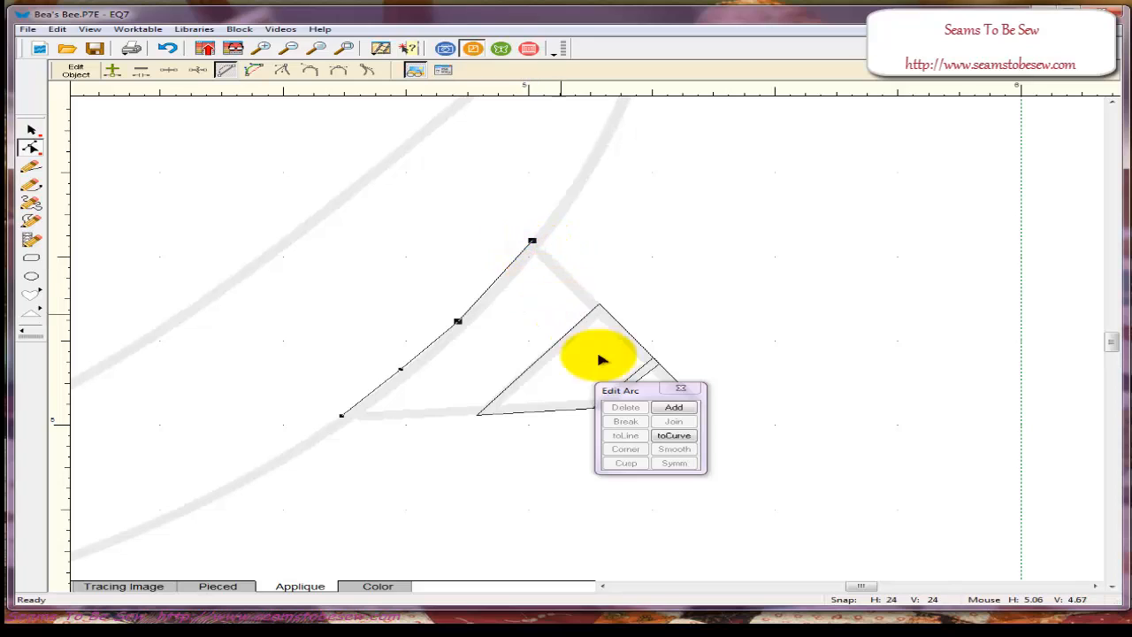
{"action": "left_click", "coordinate": [673, 407]}
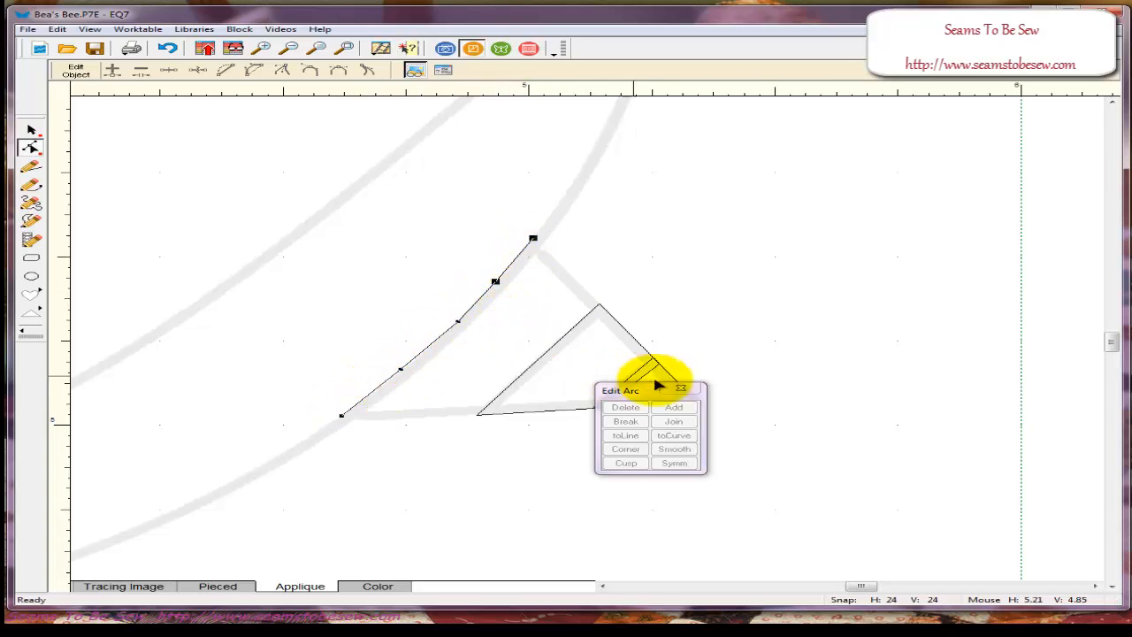
{"action": "left_click", "coordinate": [685, 390]}
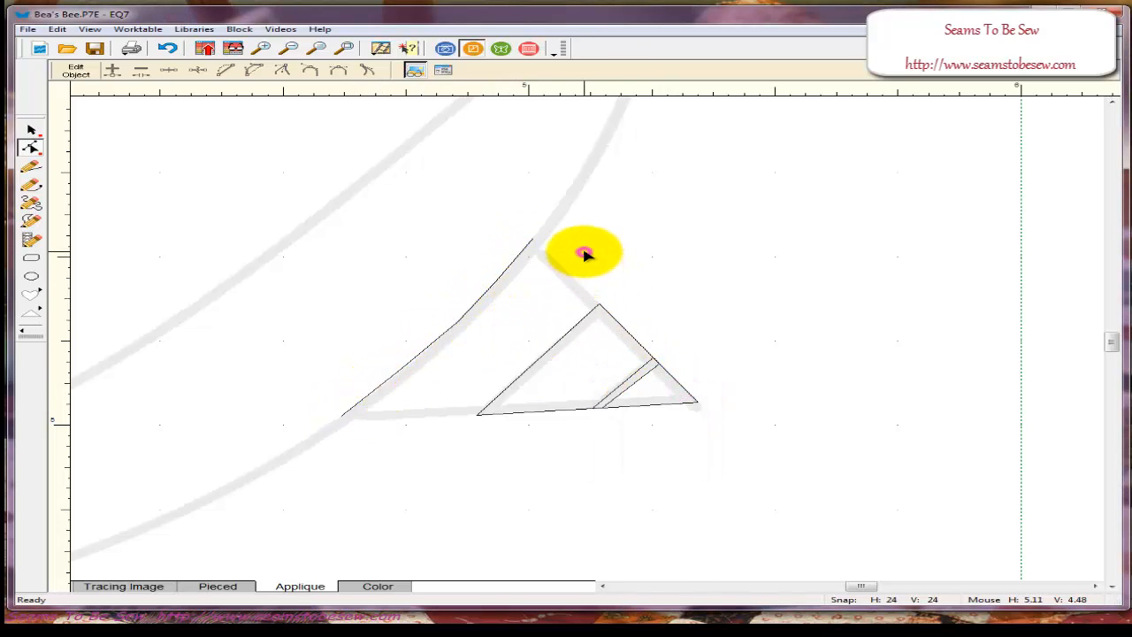
- Trace the base section's remaining sides with straight lines, closing the patch with an overlap onto the middle section, and show the patches filled
{"action": "left_click", "coordinate": [31, 166]}
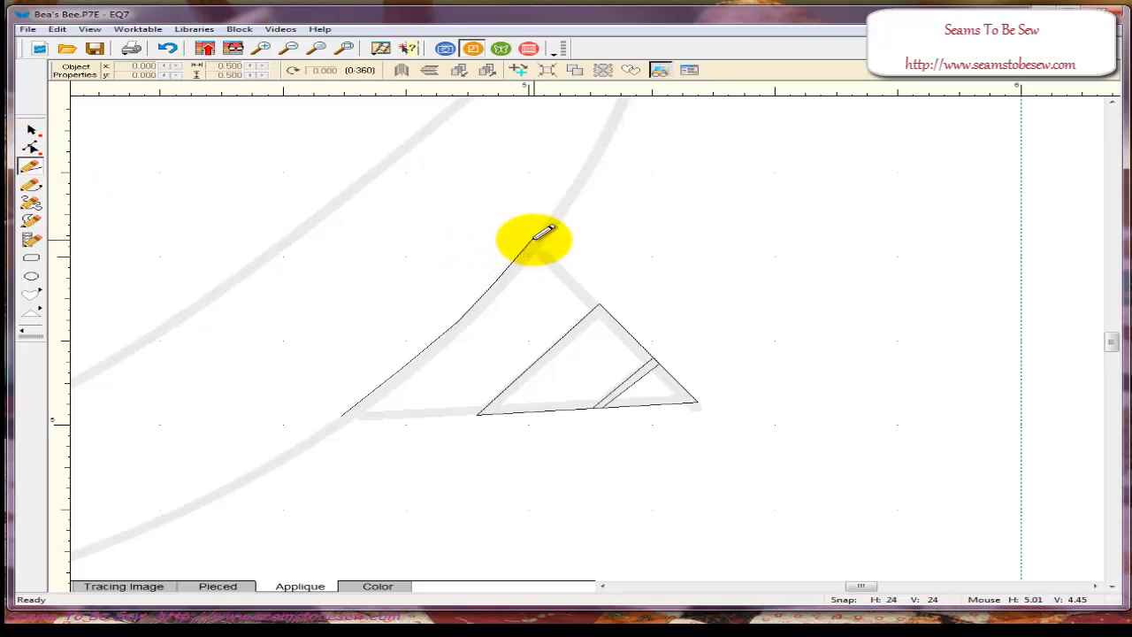
{"action": "left_click_drag", "start_coordinate": [533, 239], "coordinate": [610, 311]}
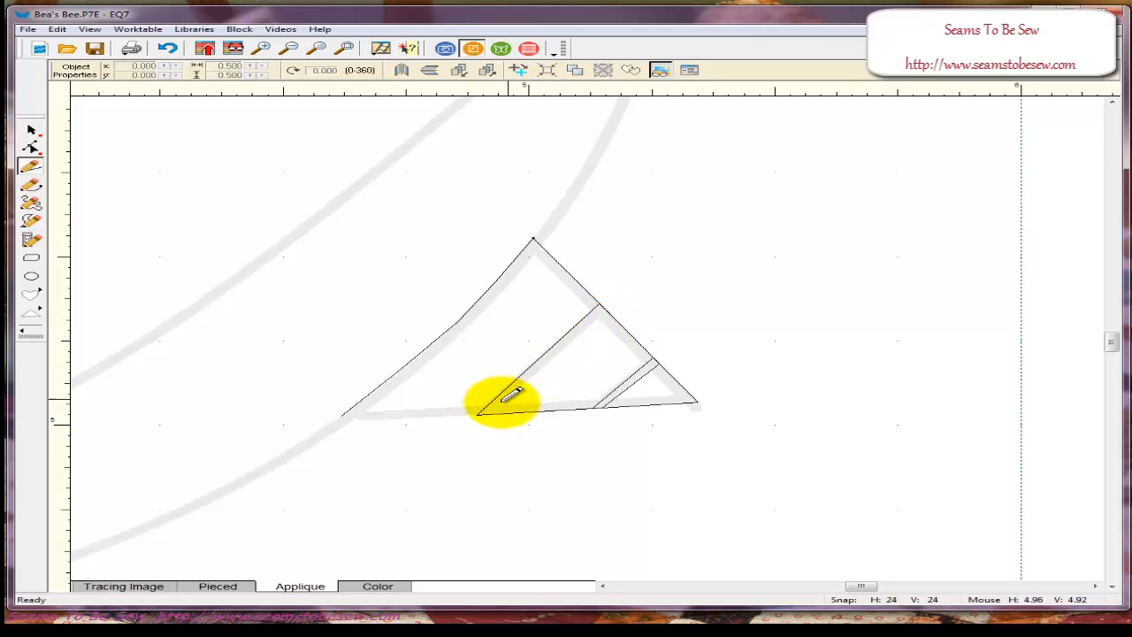
{"action": "left_click_drag", "start_coordinate": [504, 407], "coordinate": [343, 414]}
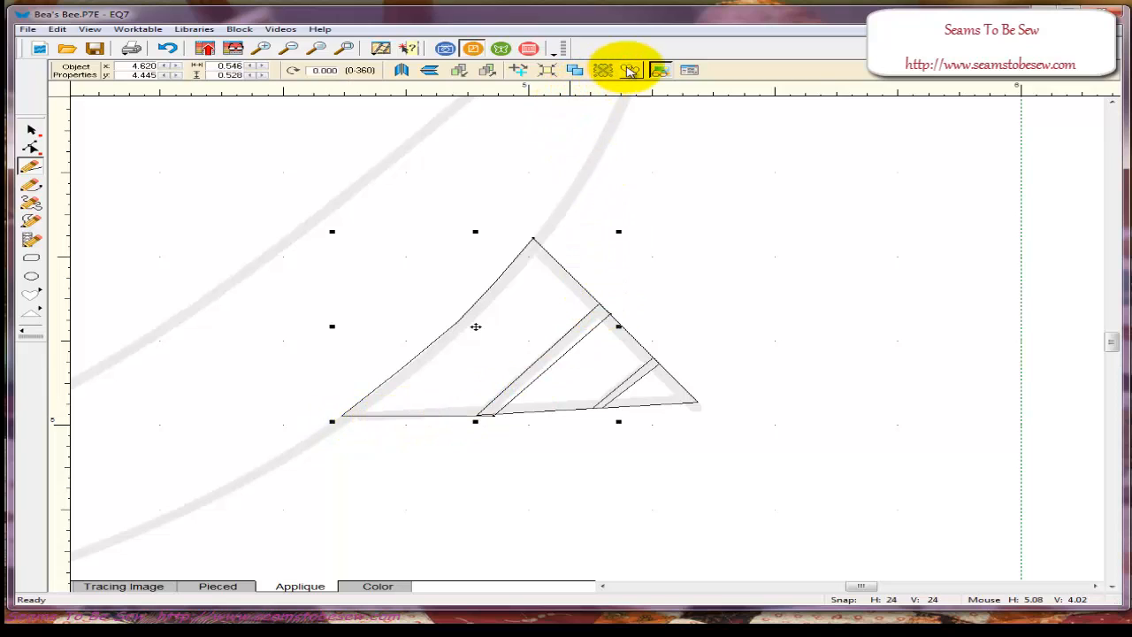
{"action": "left_click", "coordinate": [641, 146]}
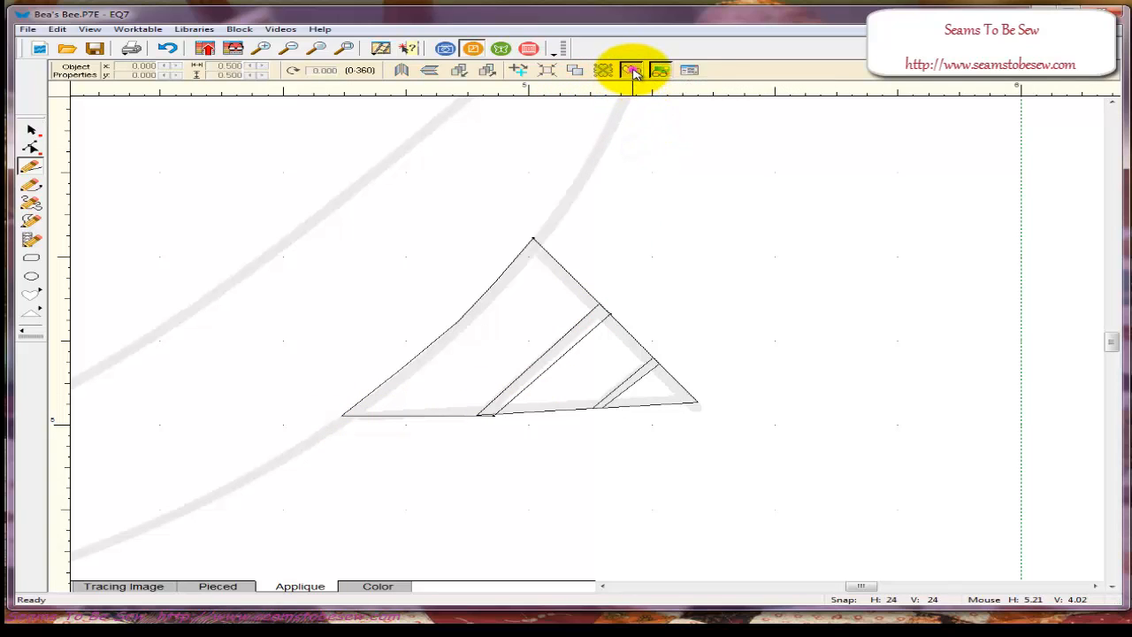
{"action": "left_click", "coordinate": [631, 71]}
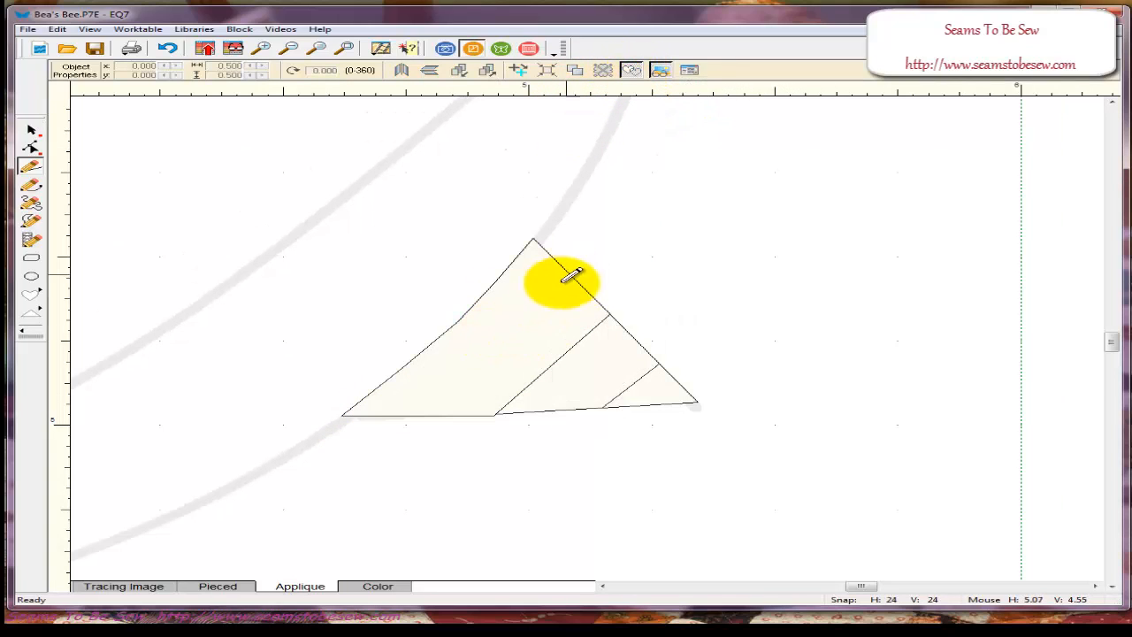
- Hide the patch fill and move the overlapping lower corner nodes of the base and middle sections so their bottom edges line up
{"action": "left_click", "coordinate": [632, 71]}
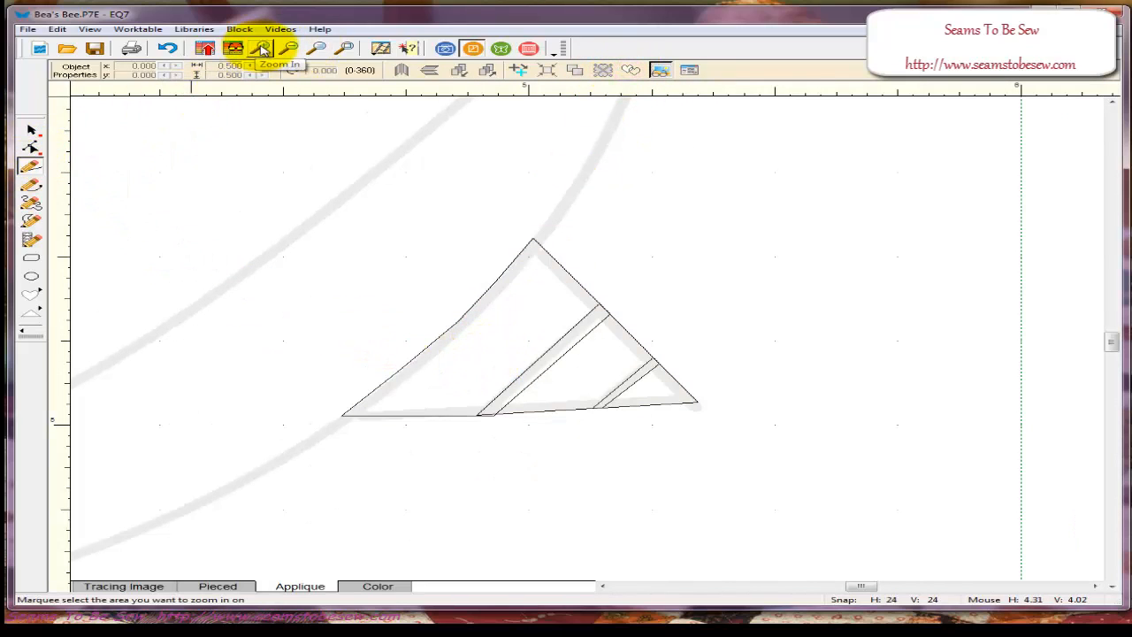
{"action": "left_click", "coordinate": [263, 50]}
{"action": "left_click_drag", "start_coordinate": [351, 353], "coordinate": [575, 450]}
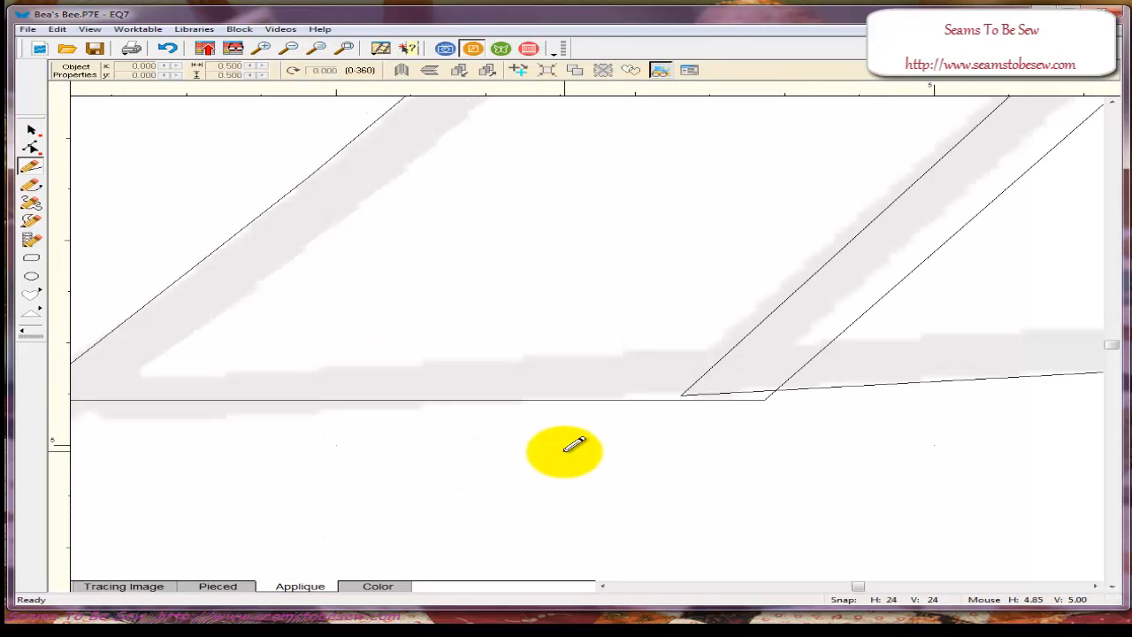
{"action": "left_click", "coordinate": [30, 148]}
{"action": "left_click", "coordinate": [770, 398]}
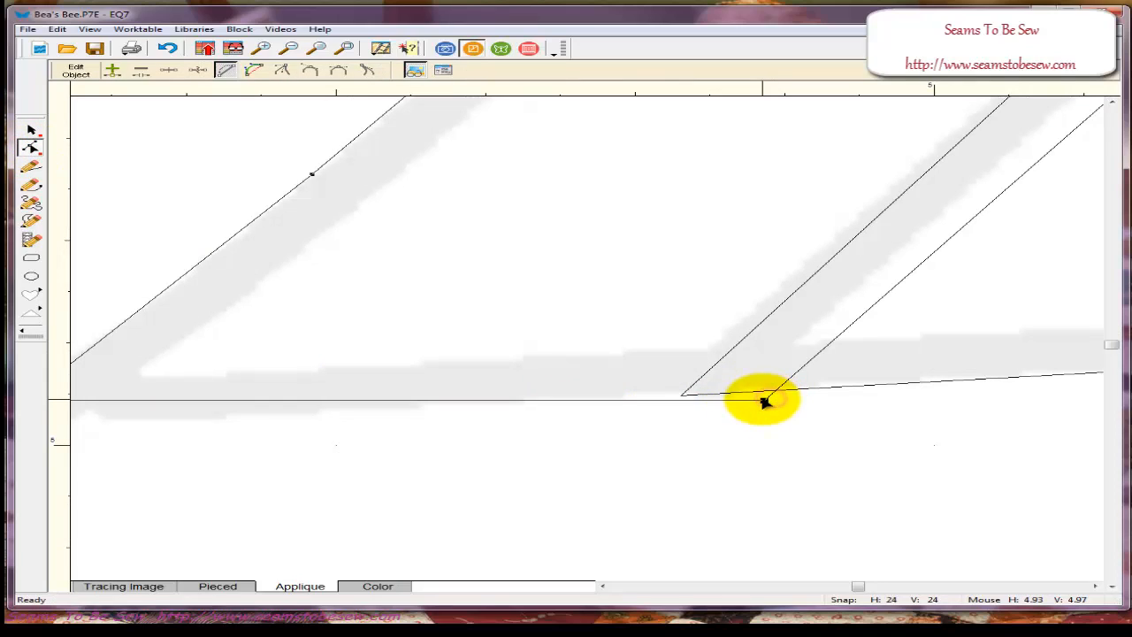
{"action": "left_click", "coordinate": [776, 391]}
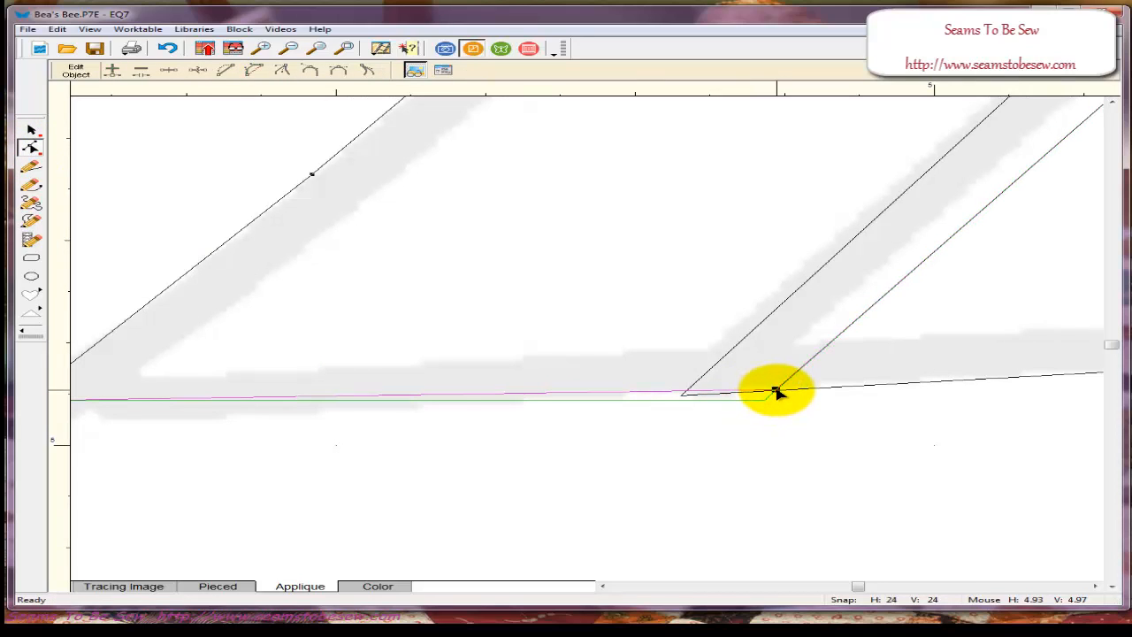
{"action": "left_click_drag", "start_coordinate": [775, 392], "coordinate": [753, 392]}
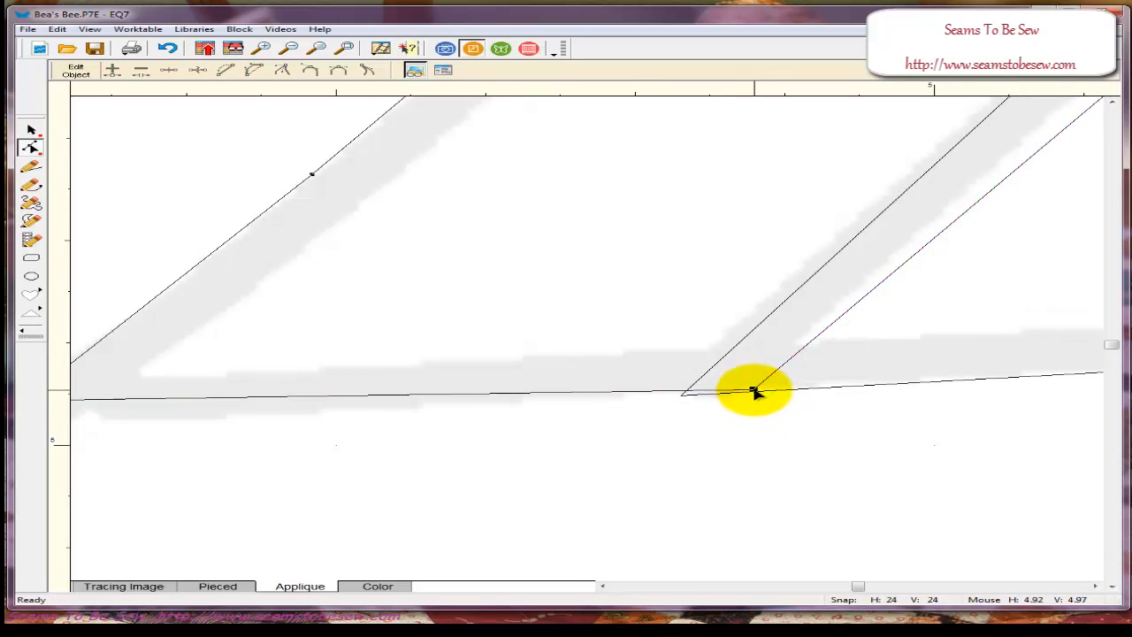
{"action": "left_click", "coordinate": [678, 393]}
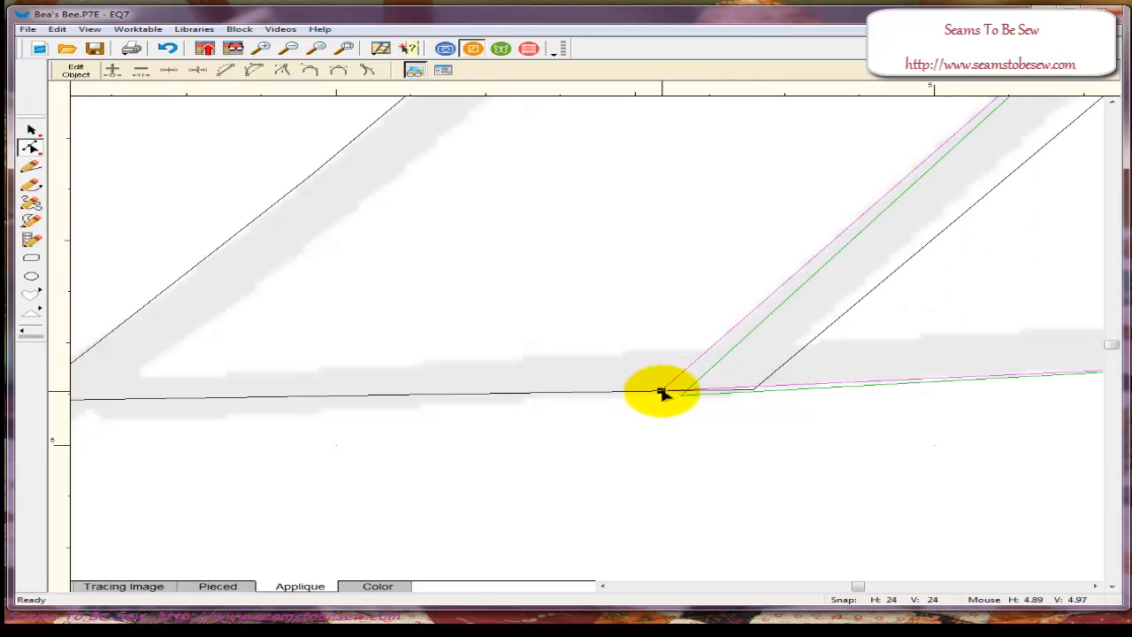
{"action": "left_click_drag", "start_coordinate": [661, 395], "coordinate": [658, 392]}
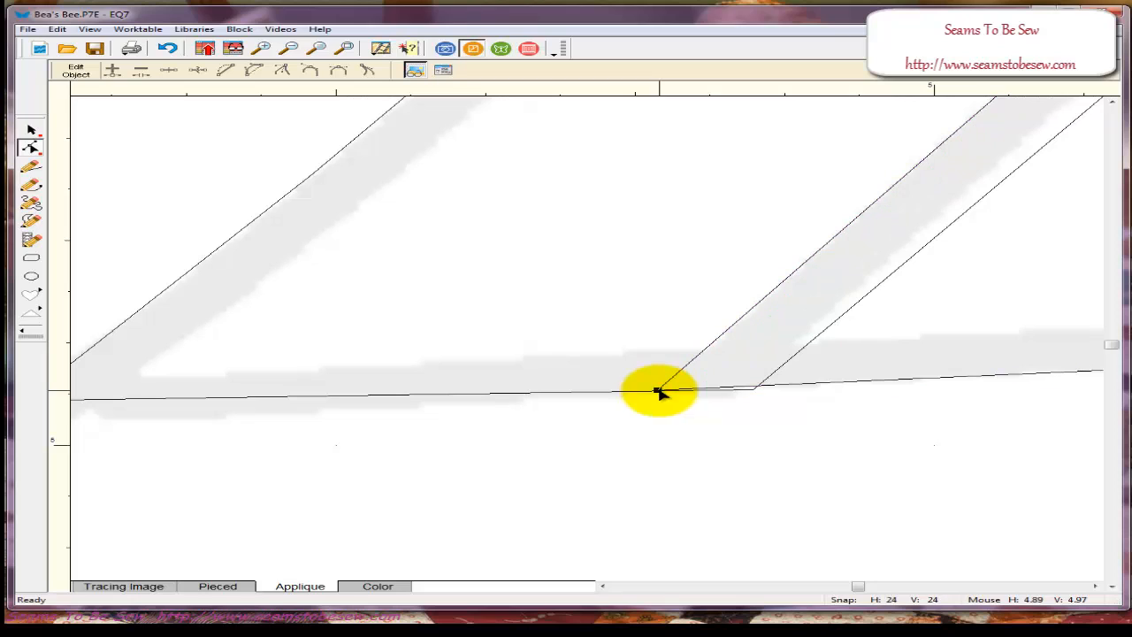
- Move the base section's overlapping lower corner node onto the stinger's bottom edge, check the aligned stinger, and activate the curve drawing tool
{"action": "left_click", "coordinate": [753, 391]}
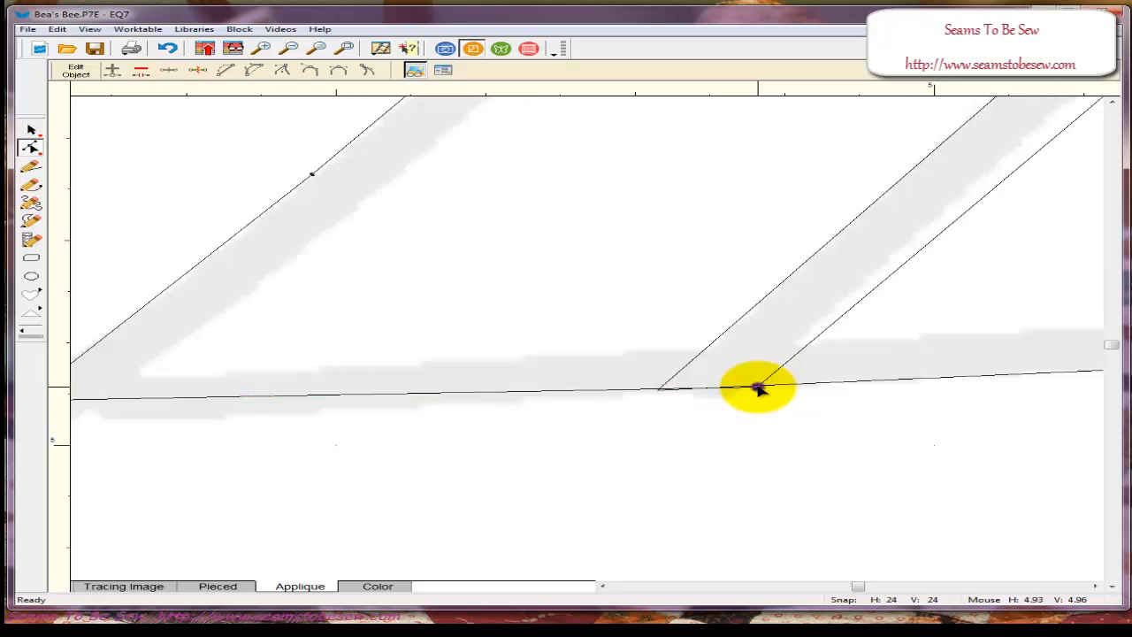
{"action": "right_click", "coordinate": [757, 389]}
{"action": "left_click", "coordinate": [721, 406]}
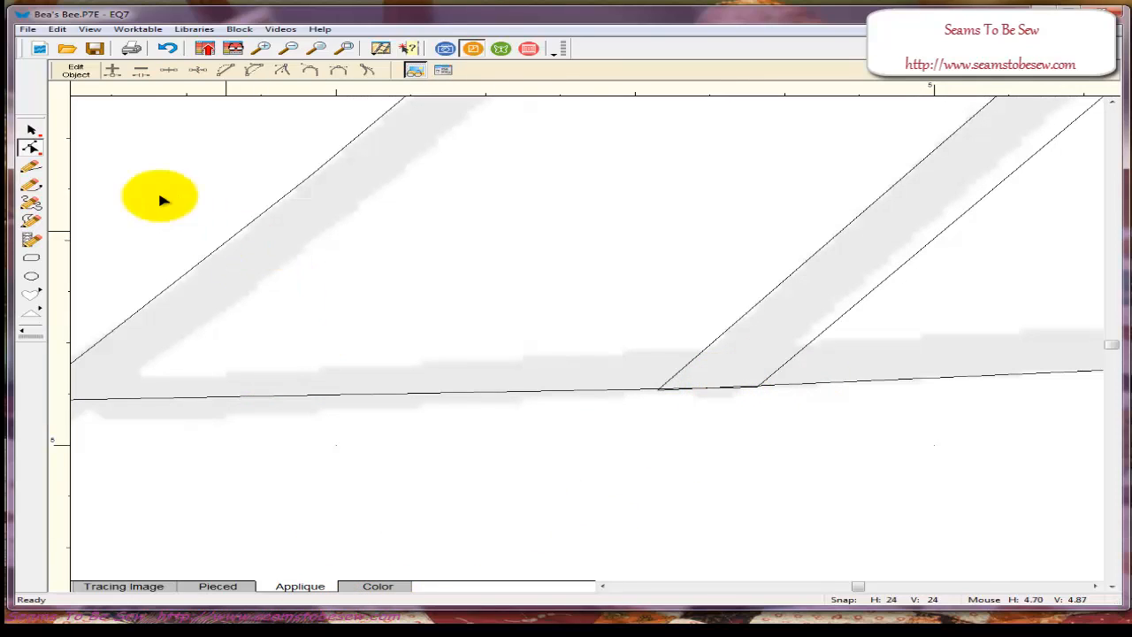
{"action": "left_click", "coordinate": [345, 48]}
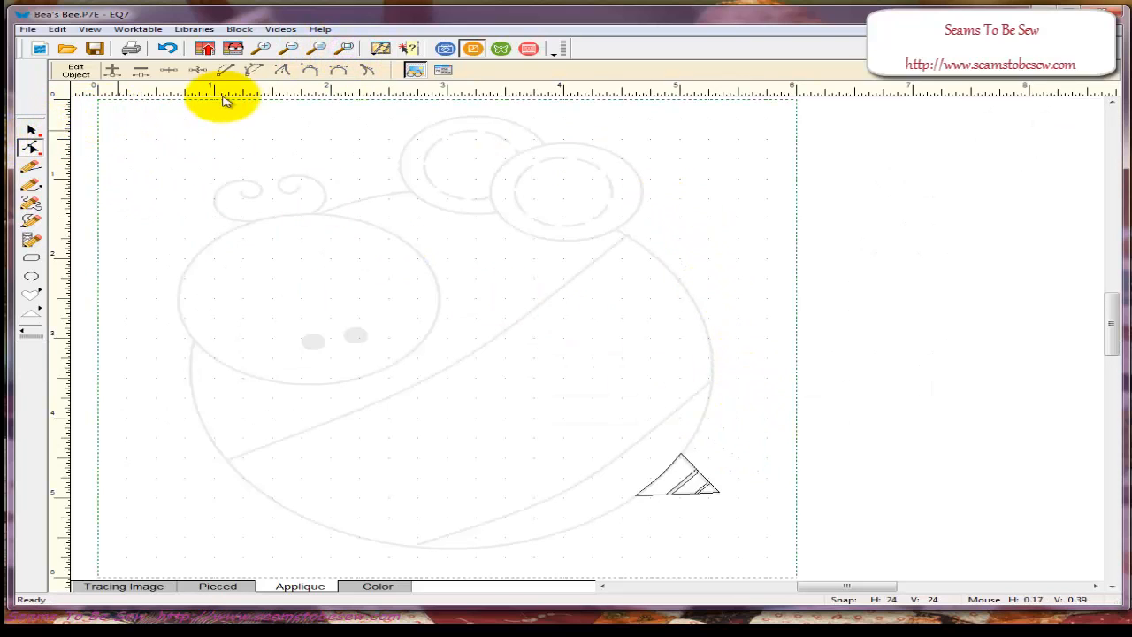
{"action": "left_click", "coordinate": [265, 48]}
{"action": "left_click_drag", "start_coordinate": [591, 397], "coordinate": [769, 536]}
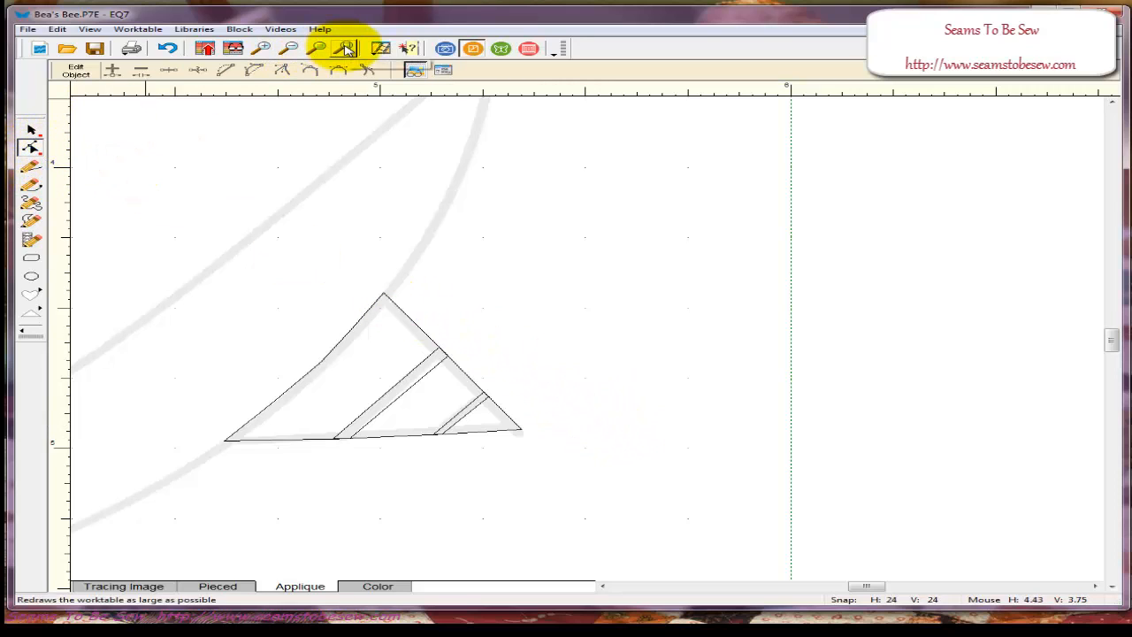
{"action": "left_click", "coordinate": [283, 305]}
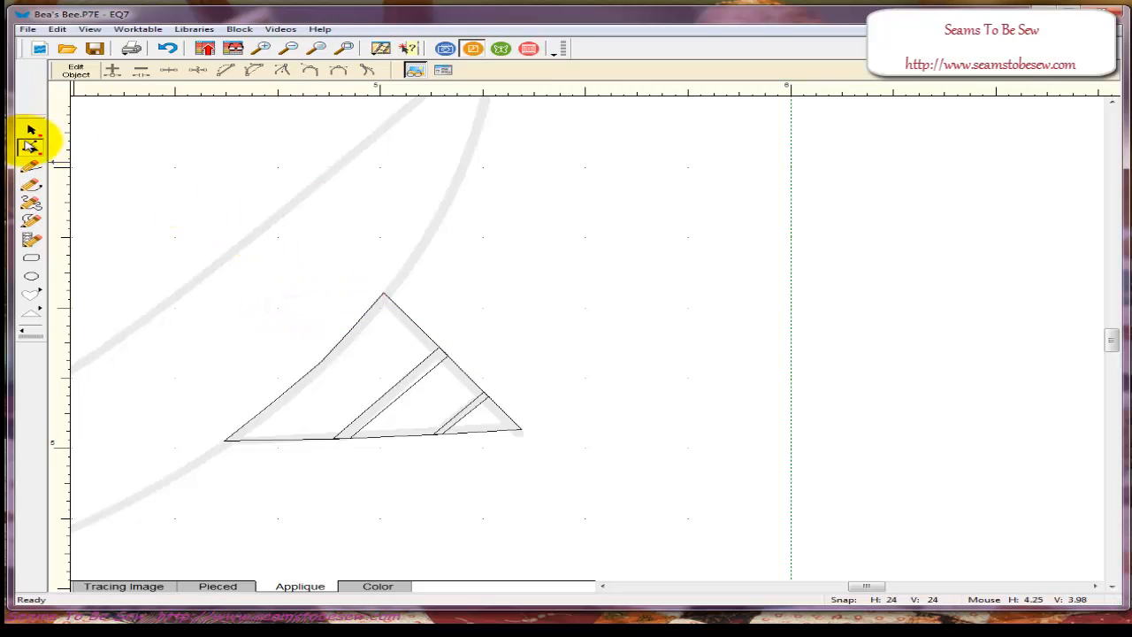
{"action": "left_click", "coordinate": [349, 49]}
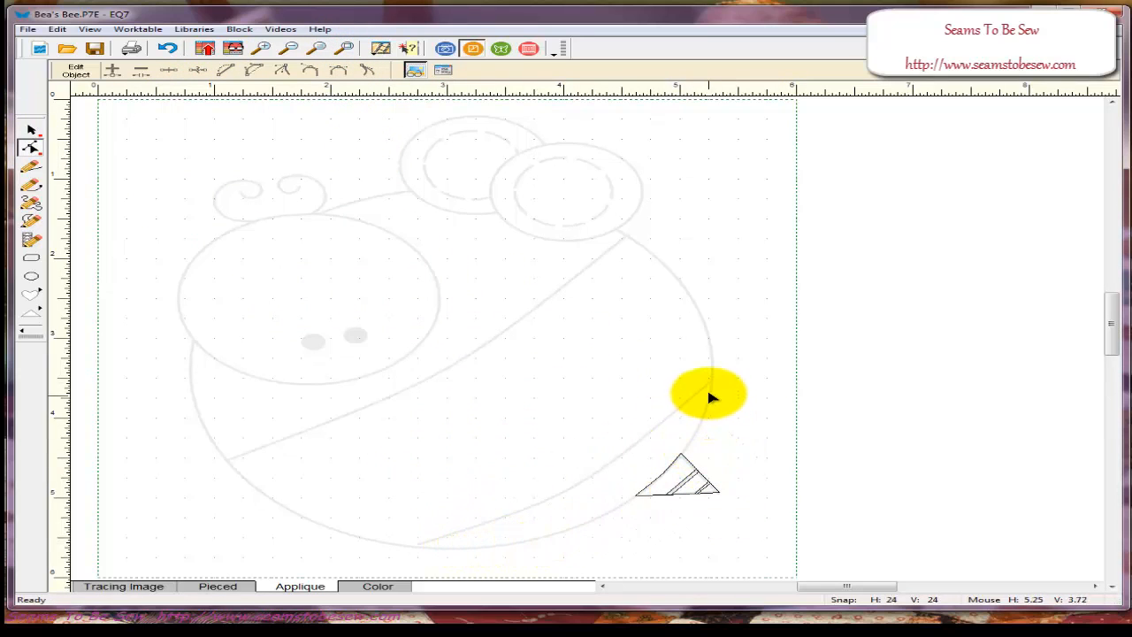
{"action": "left_click", "coordinate": [30, 184]}
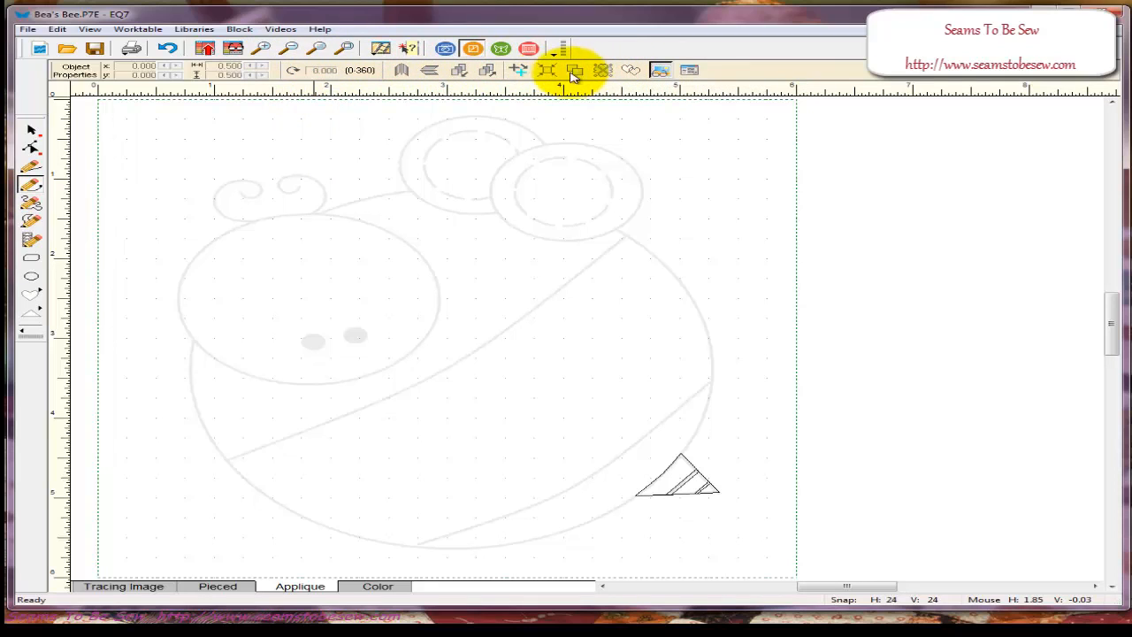
{"action": "left_click", "coordinate": [263, 48]}
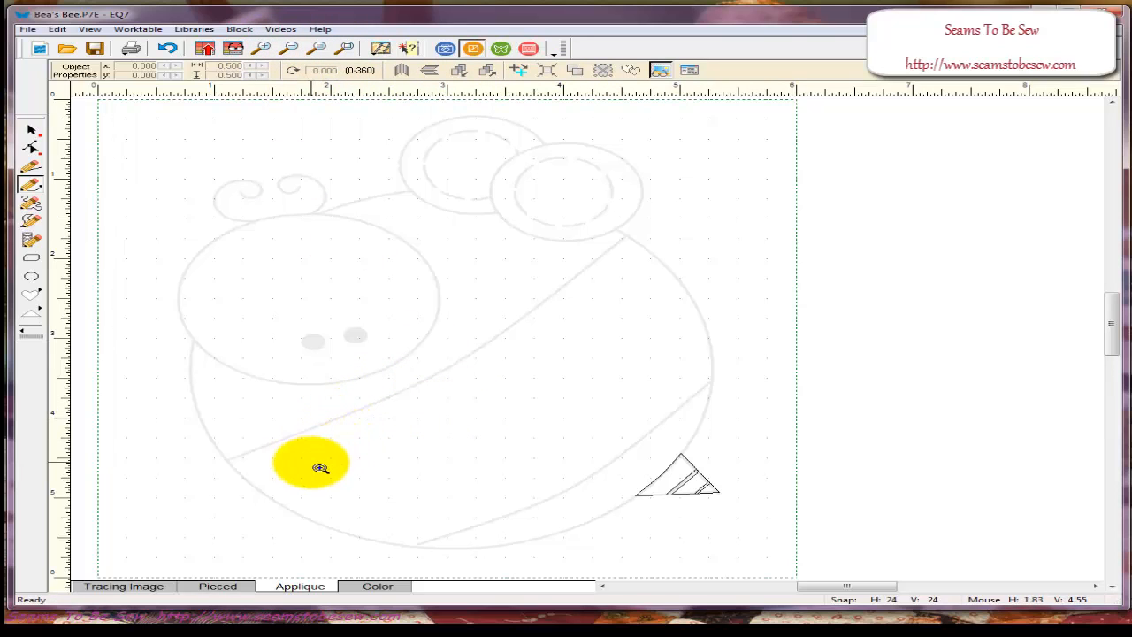
{"action": "mouse_move", "coordinate": [311, 462]}
{"action": "left_mouse_down"}
{"action": "mouse_move", "coordinate": [657, 497]}
{"action": "mouse_move", "coordinate": [731, 536]}
{"action": "mouse_move", "coordinate": [576, 480]}
{"action": "mouse_move", "coordinate": [321, 472]}
{"action": "mouse_move", "coordinate": [746, 505]}
{"action": "mouse_move", "coordinate": [723, 503]}
{"action": "mouse_move", "coordinate": [731, 510]}
{"action": "left_mouse_up"}
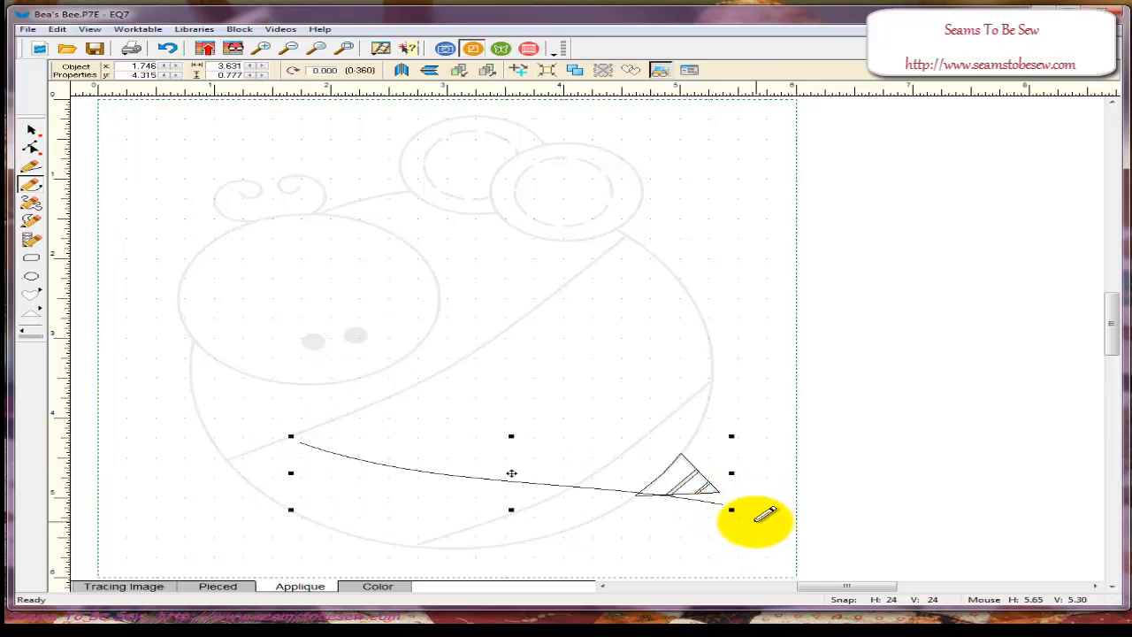
{"action": "key", "text": "Delete"}
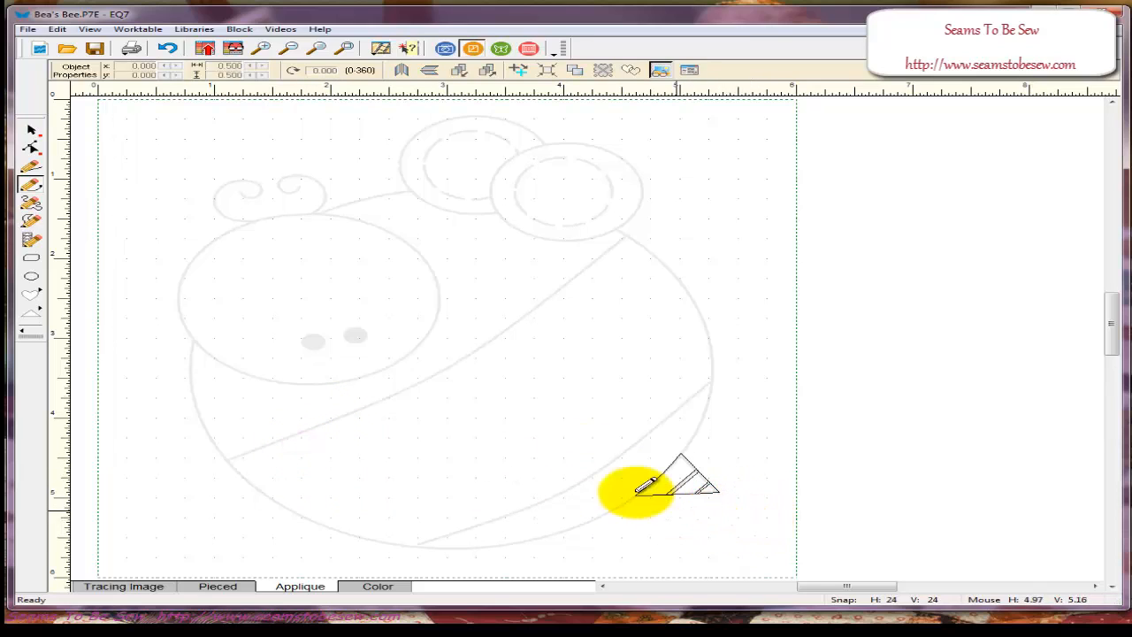
- Trace the stripe line along the upper edge of the bee's tail section with connected curve segments, from the body's bottom outline to its right outline
{"action": "left_click", "coordinate": [267, 48]}
{"action": "left_click_drag", "start_coordinate": [381, 366], "coordinate": [757, 555]}
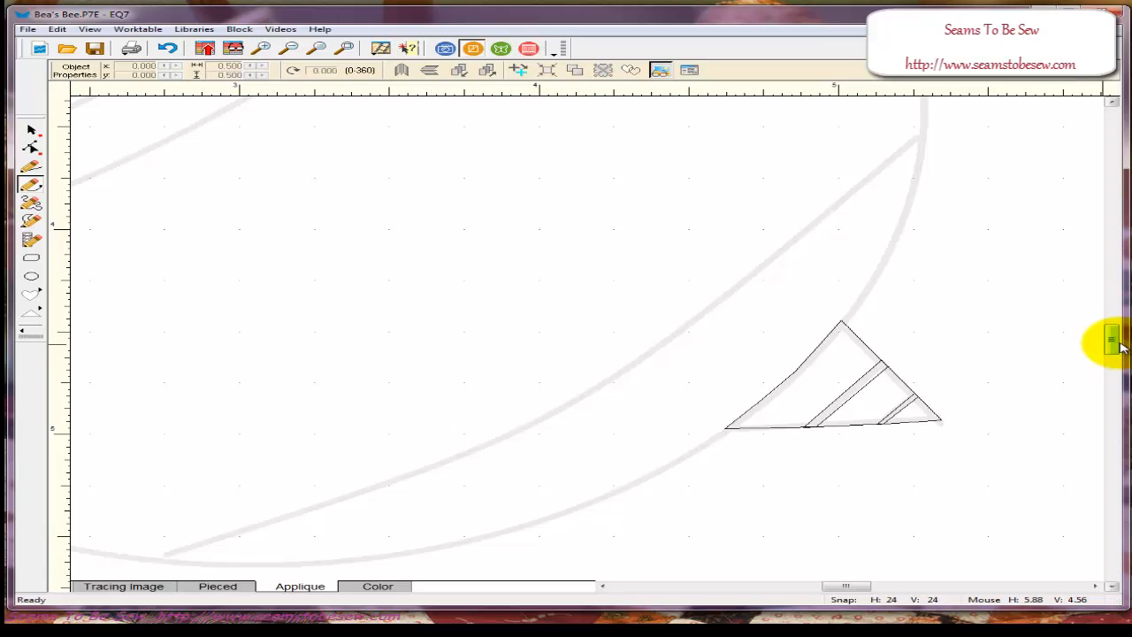
{"action": "scroll", "coordinate": [1112, 343], "scroll_direction": "down", "scroll_amount": 1}
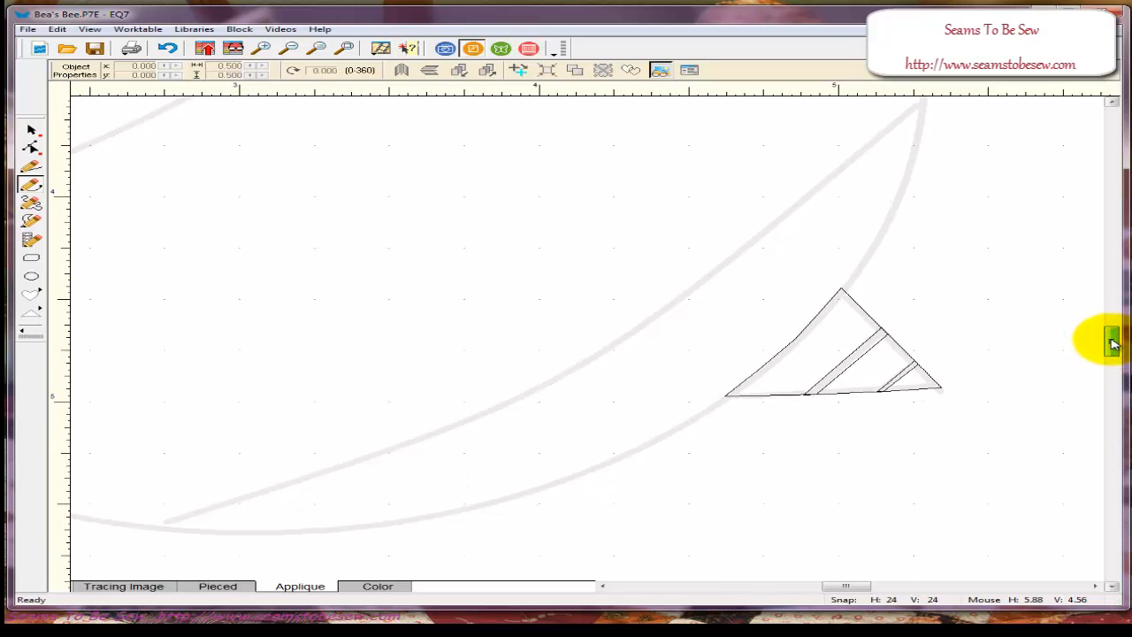
{"action": "scroll", "coordinate": [1112, 343], "scroll_direction": "up", "scroll_amount": 1}
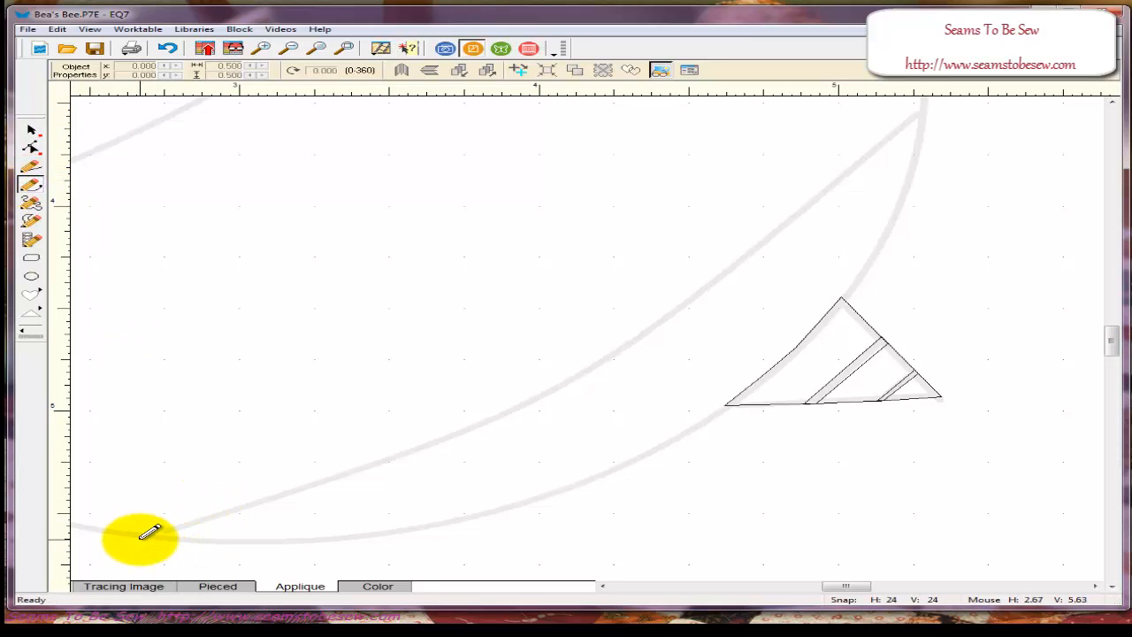
{"action": "mouse_move", "coordinate": [142, 537]}
{"action": "left_mouse_down"}
{"action": "mouse_move", "coordinate": [322, 483]}
{"action": "mouse_move", "coordinate": [455, 413]}
{"action": "mouse_move", "coordinate": [260, 501]}
{"action": "left_mouse_up"}
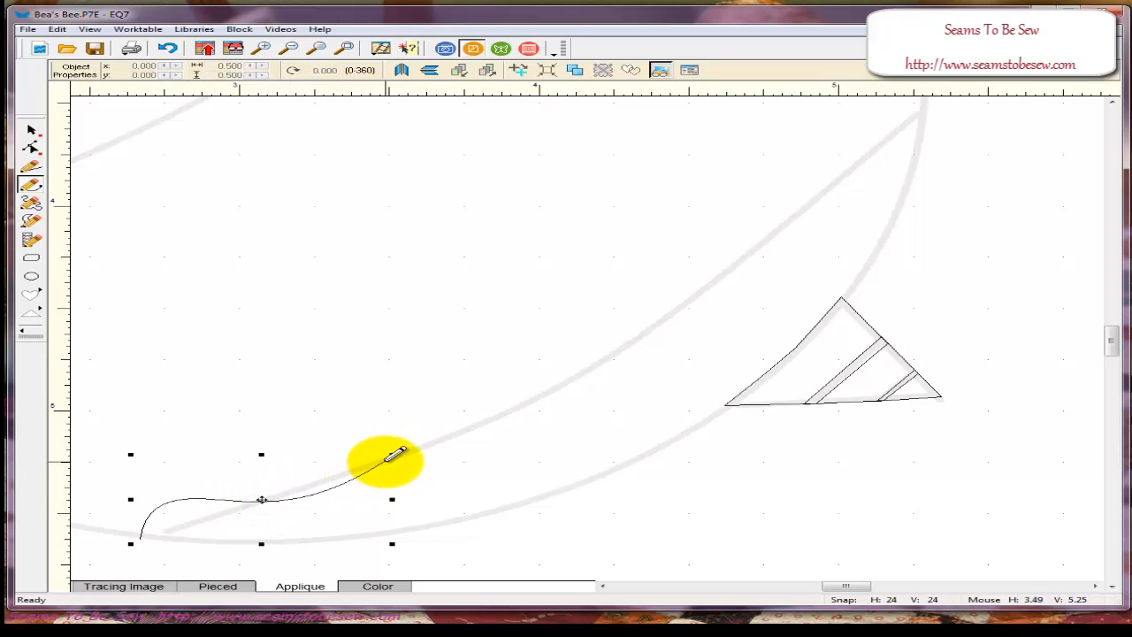
{"action": "left_click", "coordinate": [384, 460]}
{"action": "left_click", "coordinate": [492, 416]}
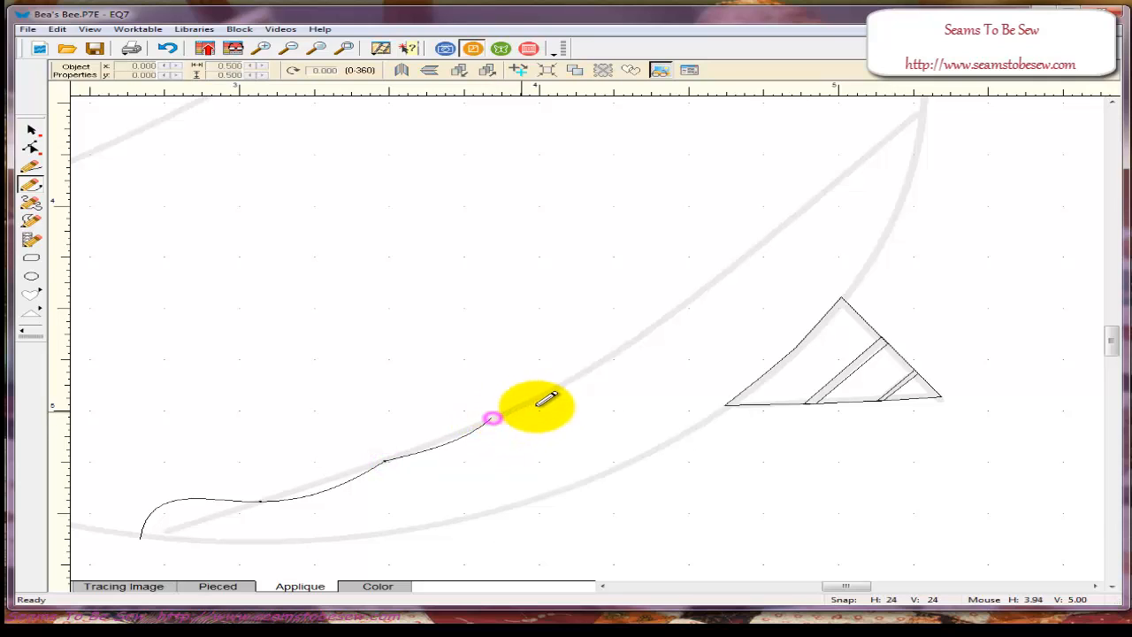
{"action": "left_click", "coordinate": [598, 359]}
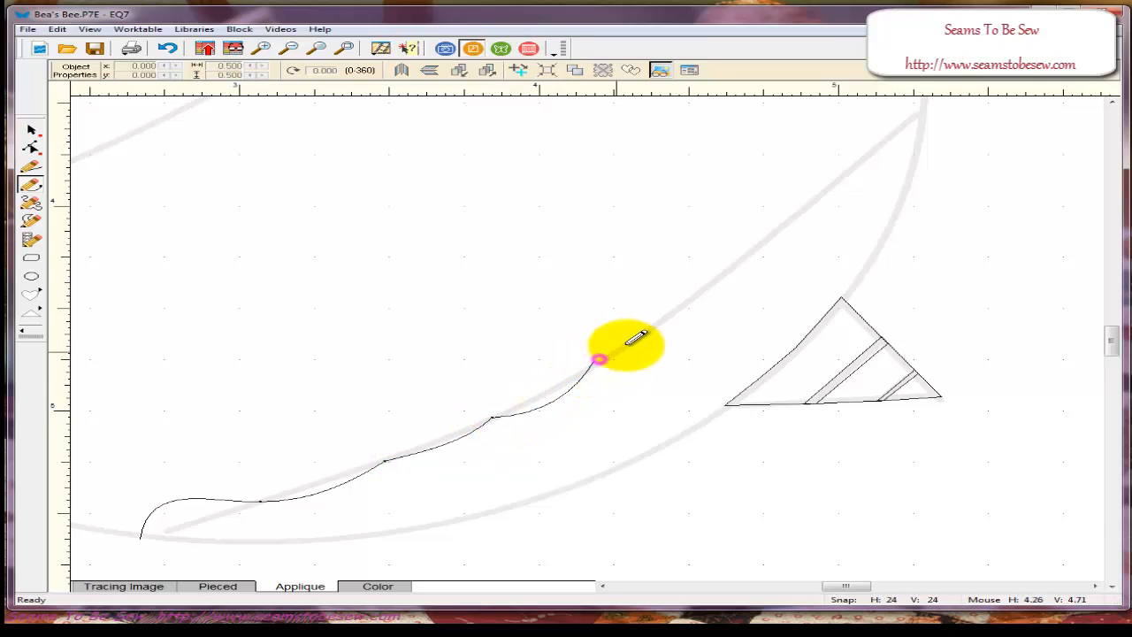
{"action": "double_click", "coordinate": [677, 305]}
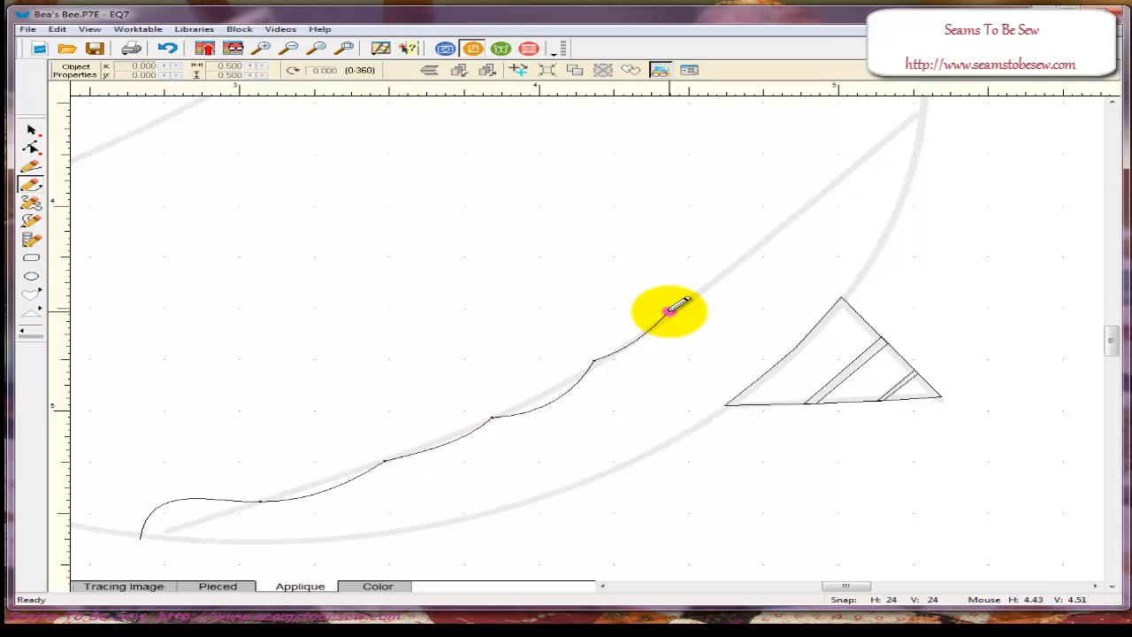
{"action": "left_click_drag", "start_coordinate": [672, 310], "coordinate": [732, 263]}
{"action": "left_click", "coordinate": [733, 261]}
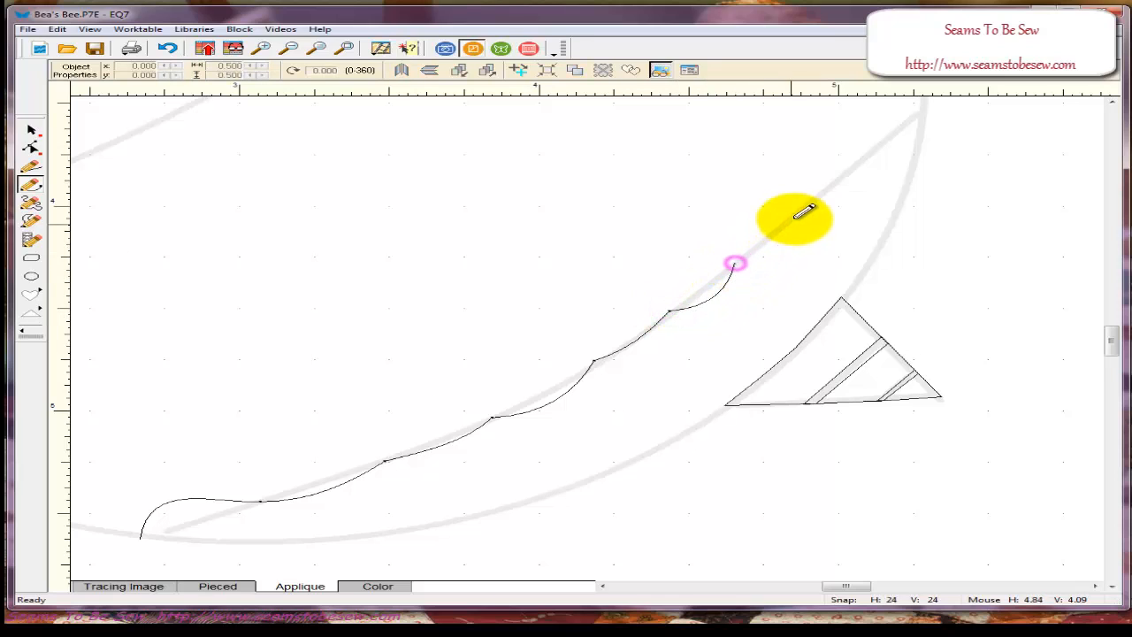
{"action": "left_click", "coordinate": [801, 207]}
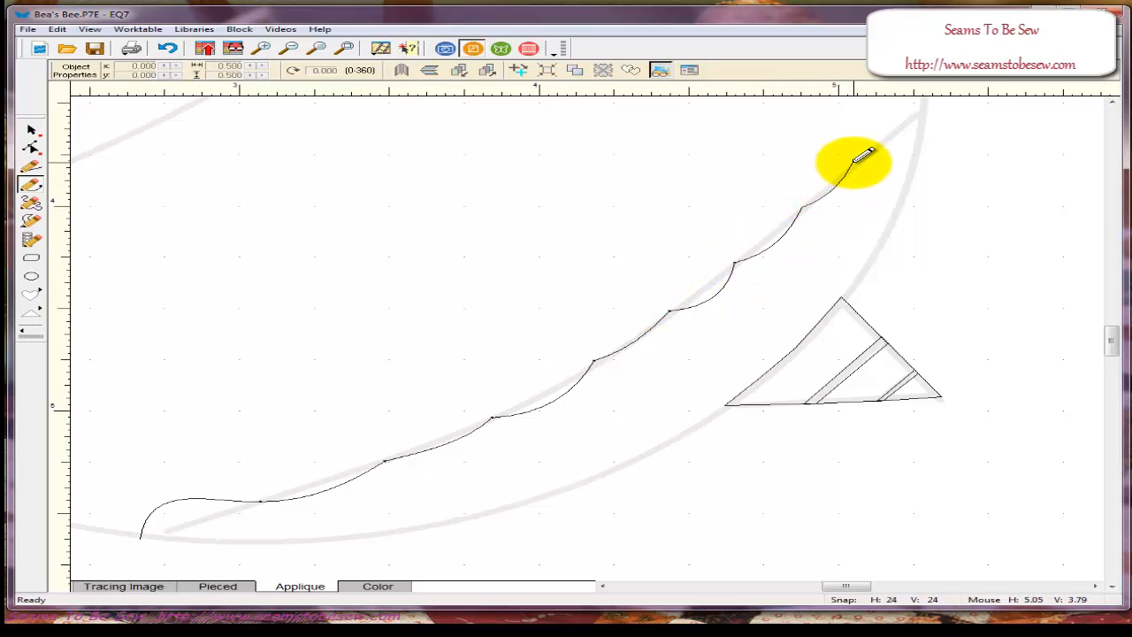
{"action": "double_click", "coordinate": [856, 159]}
{"action": "left_click", "coordinate": [854, 162]}
{"action": "double_click", "coordinate": [929, 103]}
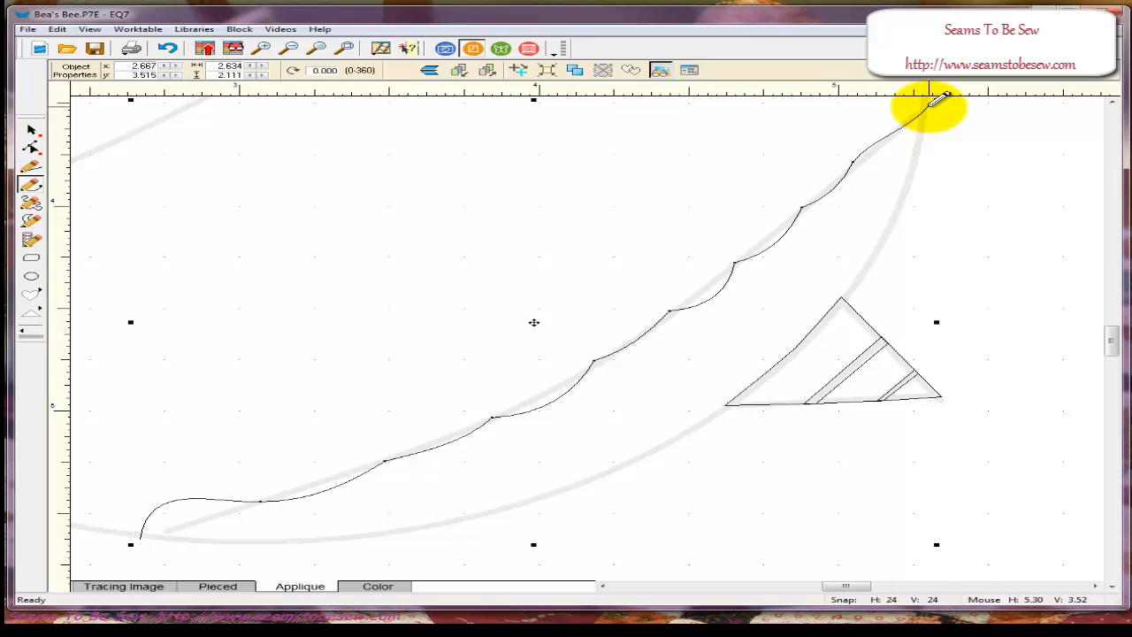
- Continue the curved outline down the body's right side, overlapping the stinger's edge and ending just past its lower junction with the body
{"action": "left_click", "coordinate": [929, 104]}
{"action": "double_click", "coordinate": [919, 168]}
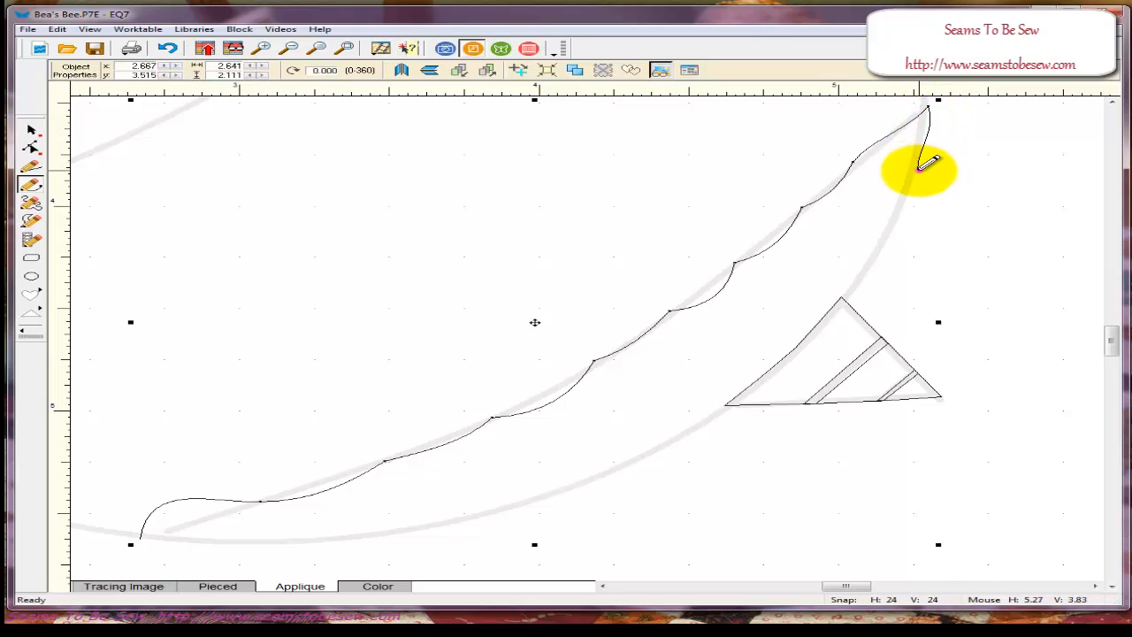
{"action": "left_click", "coordinate": [920, 167]}
{"action": "double_click", "coordinate": [892, 230]}
{"action": "left_click", "coordinate": [892, 231]}
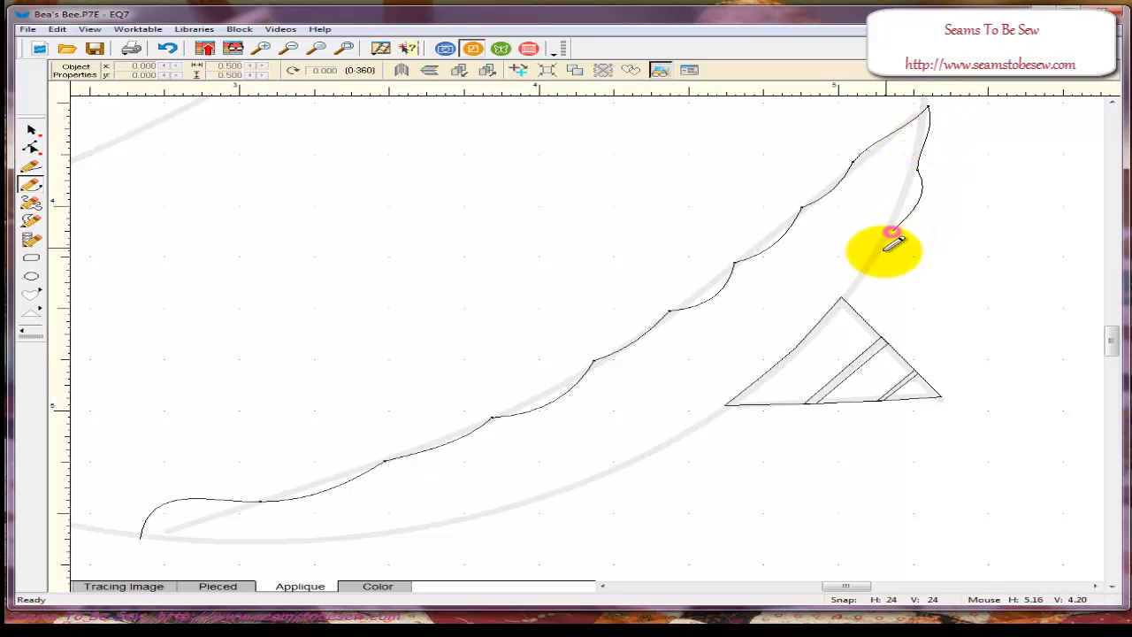
{"action": "double_click", "coordinate": [859, 291]}
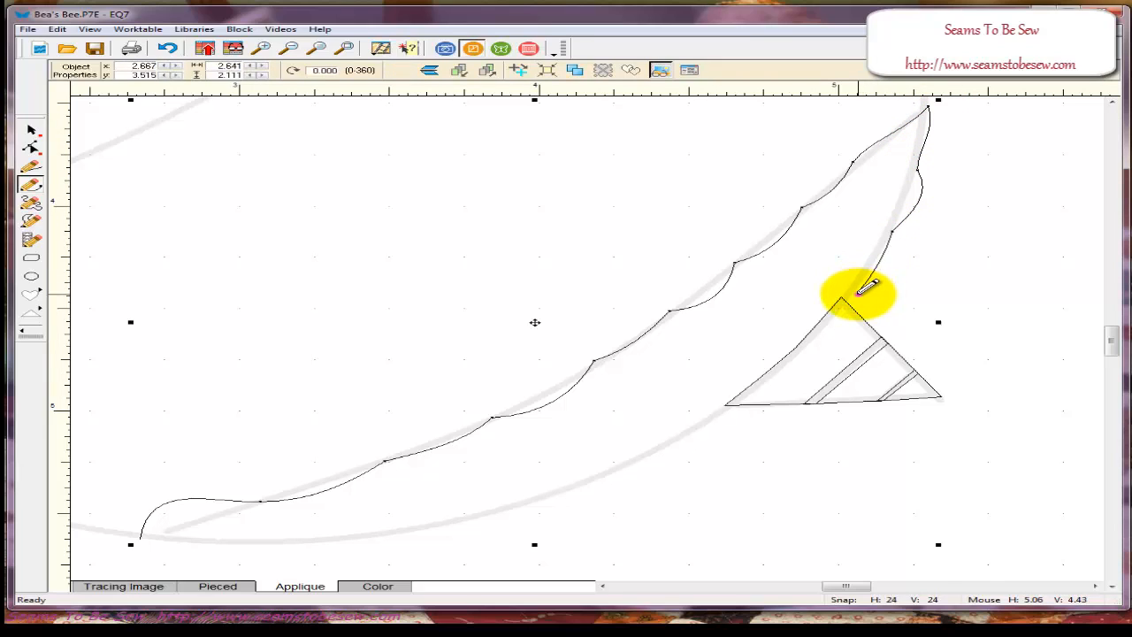
{"action": "left_click", "coordinate": [859, 292]}
{"action": "double_click", "coordinate": [812, 347]}
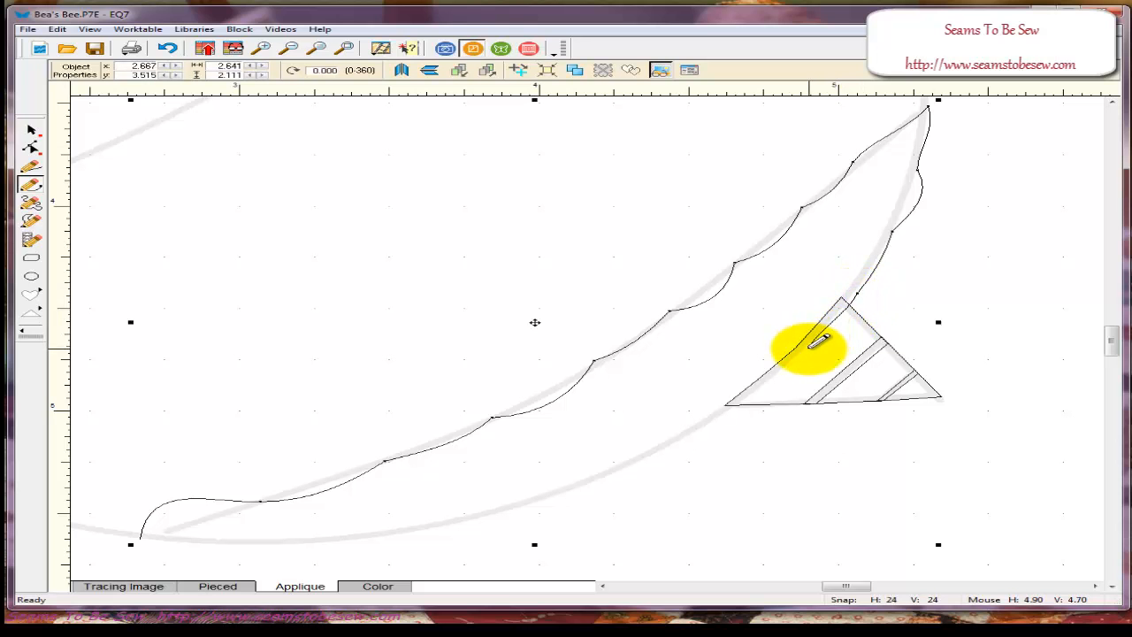
{"action": "left_click", "coordinate": [812, 346]}
{"action": "double_click", "coordinate": [718, 419]}
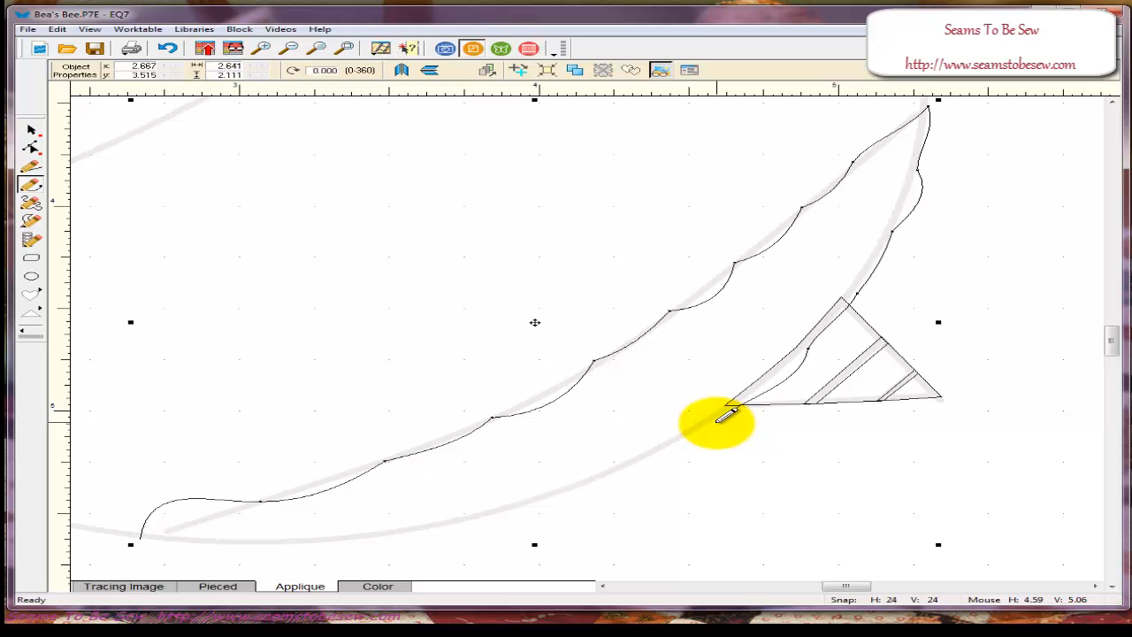
- Trace the body's bottom edge with curve segments back to the starting point, closing the tail section patch, and briefly preview the patches filled
{"action": "left_click", "coordinate": [719, 419]}
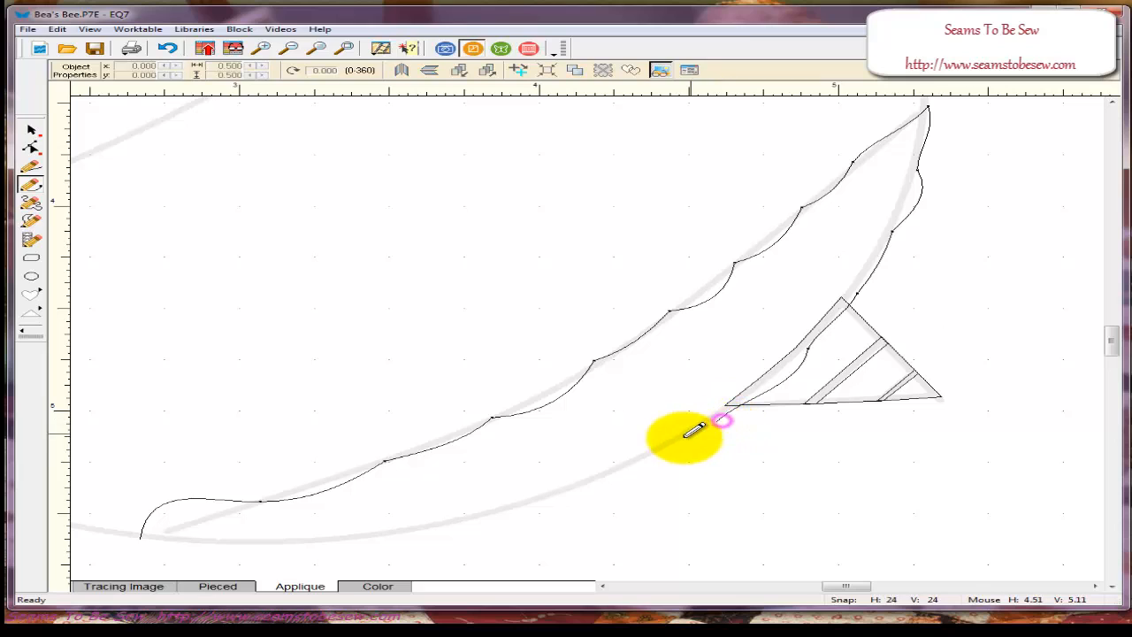
{"action": "left_click", "coordinate": [638, 465]}
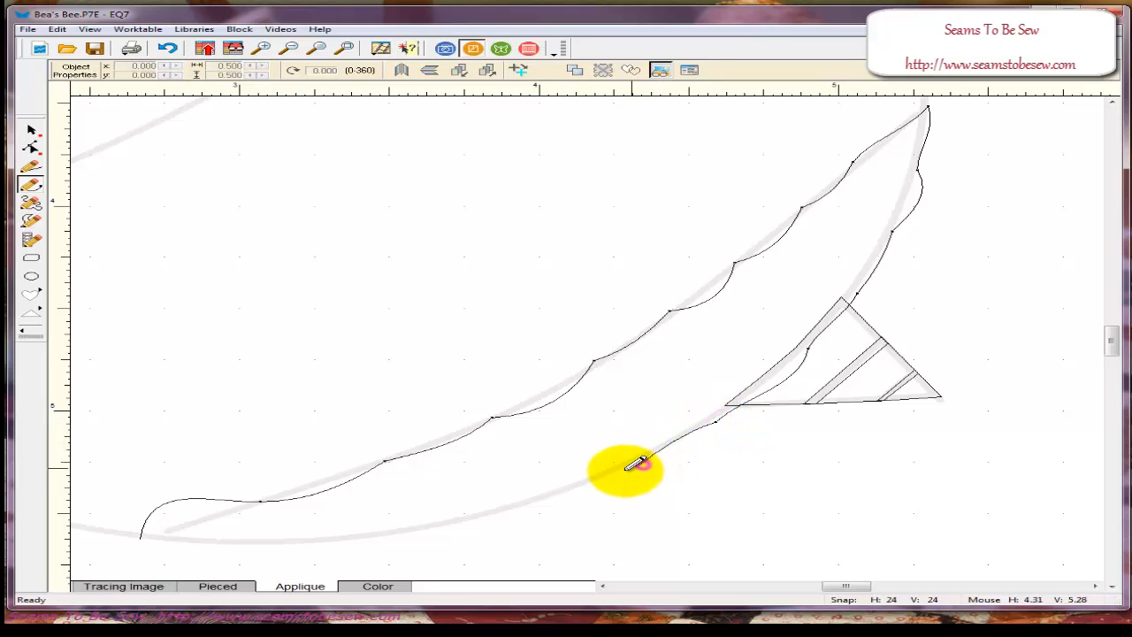
{"action": "left_click", "coordinate": [547, 500]}
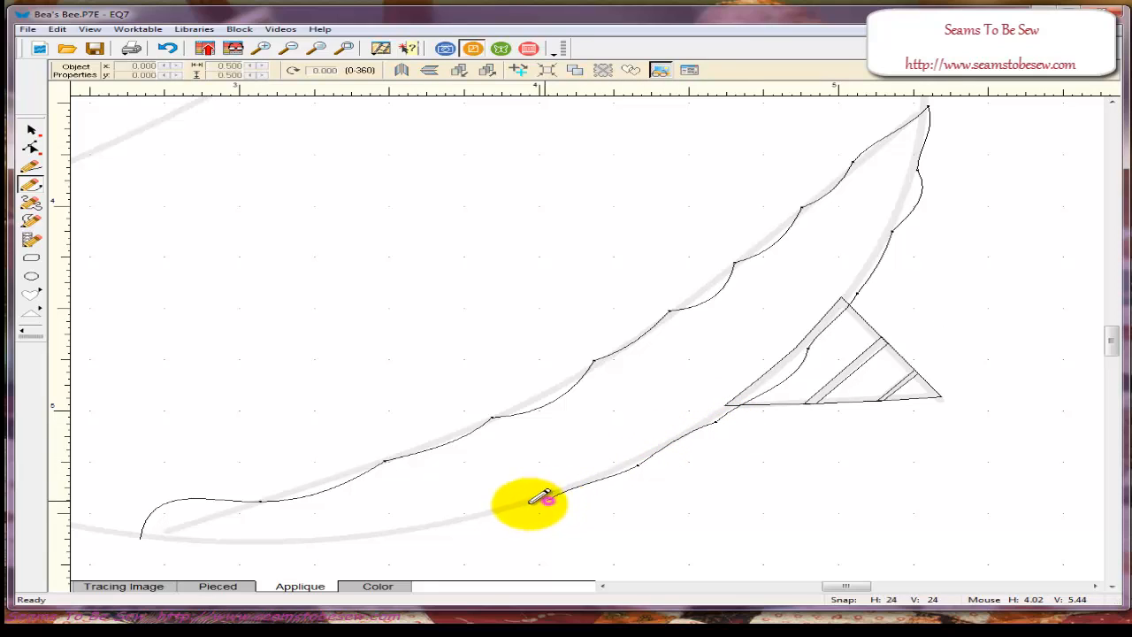
{"action": "left_click", "coordinate": [437, 527]}
{"action": "left_click", "coordinate": [334, 538]}
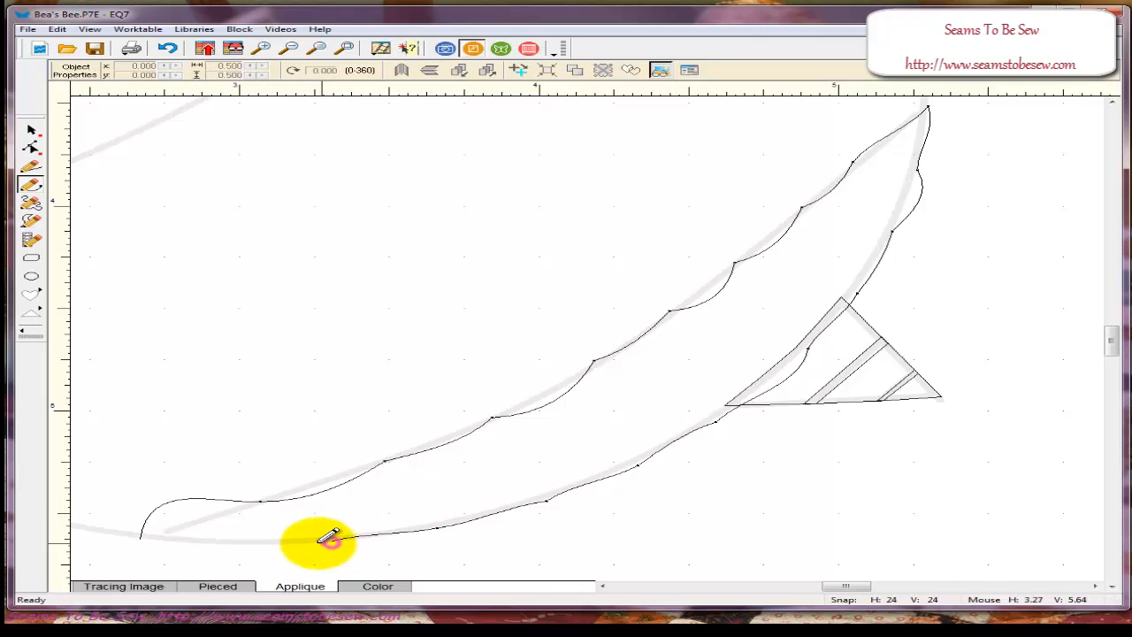
{"action": "left_click_drag", "start_coordinate": [240, 544], "coordinate": [140, 537]}
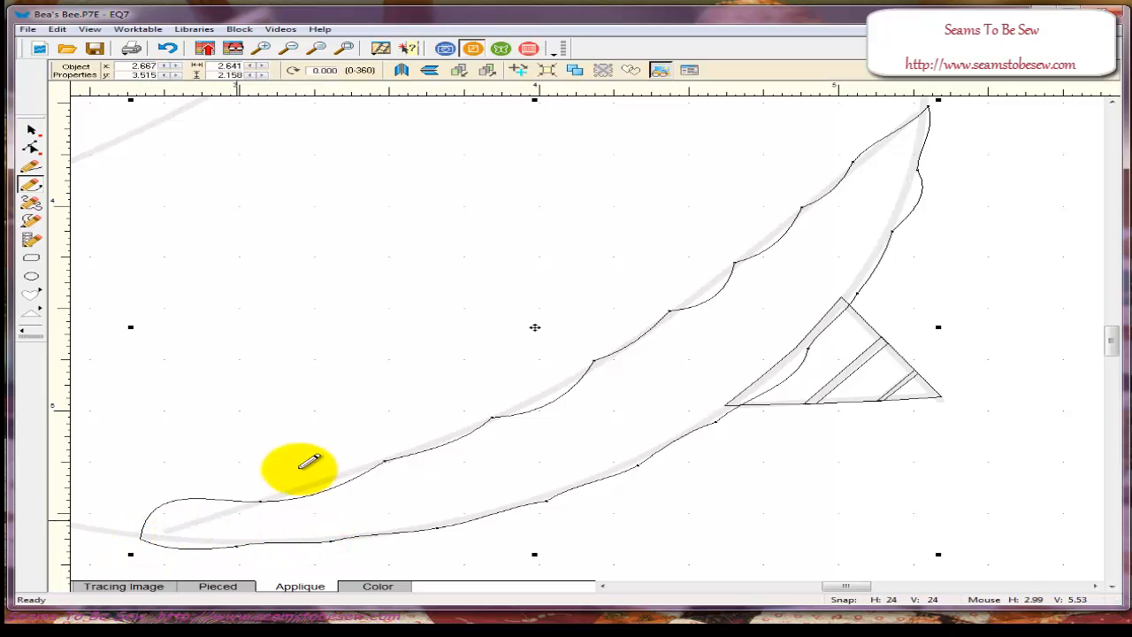
{"action": "left_click", "coordinate": [632, 71]}
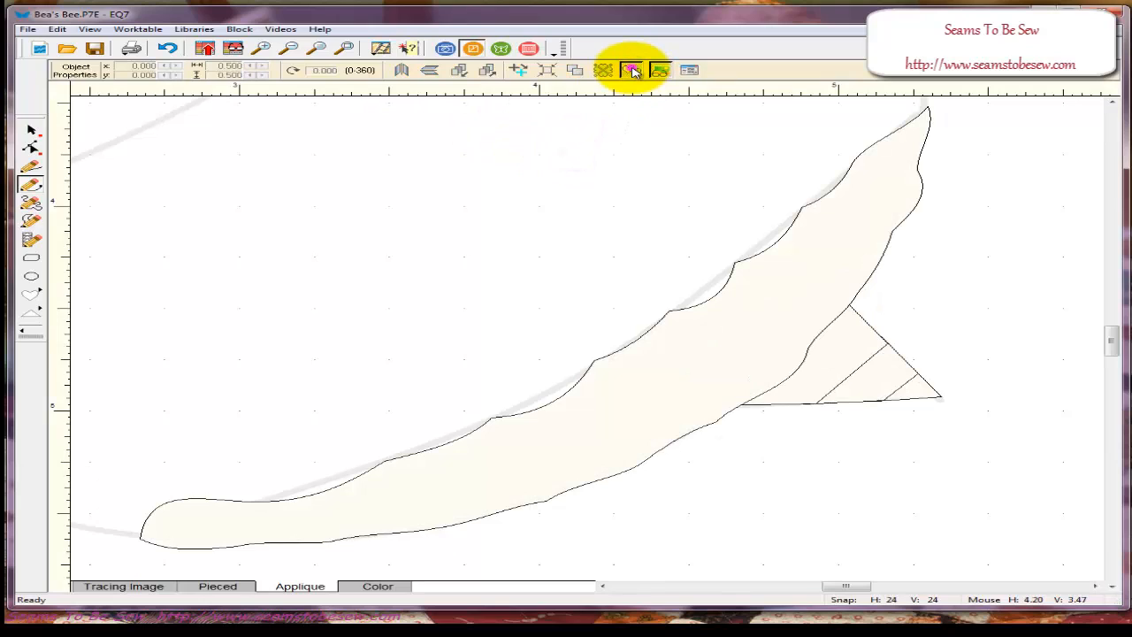
{"action": "left_click", "coordinate": [631, 70]}
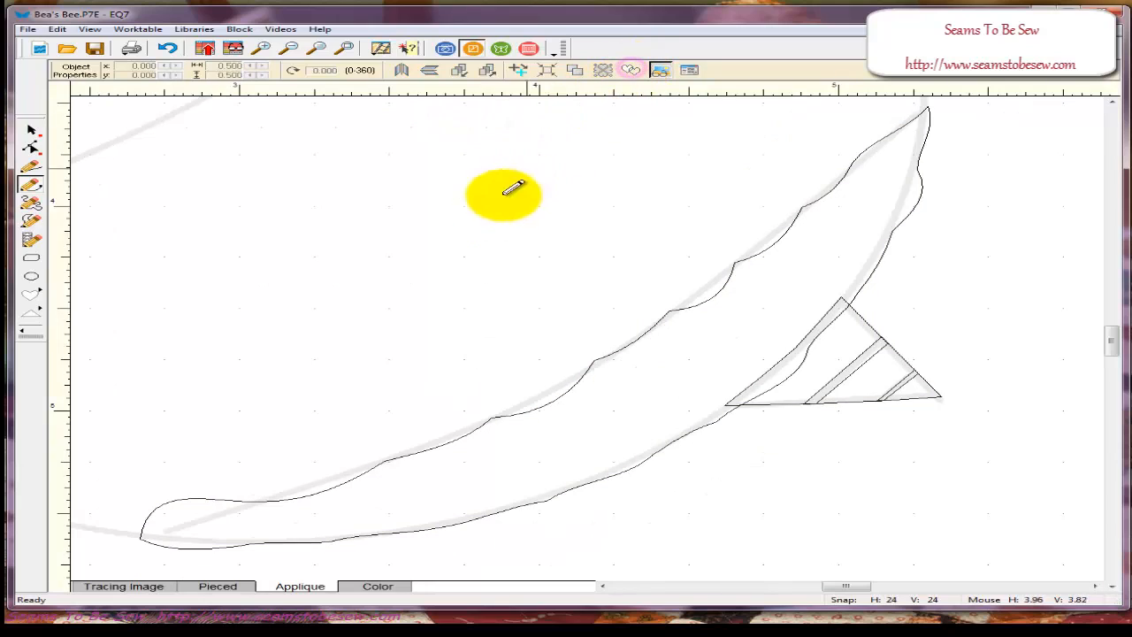
- Edit the tail section patch by moving its upper tip node onto the bee's traced body outline
{"action": "left_click", "coordinate": [30, 147]}
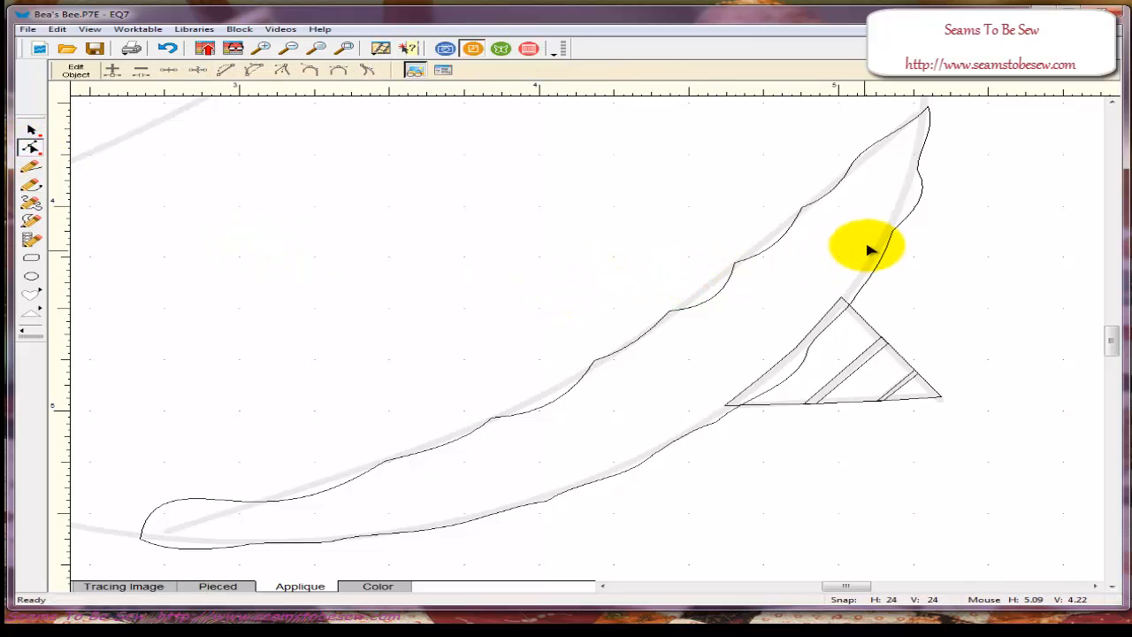
{"action": "left_click", "coordinate": [926, 108]}
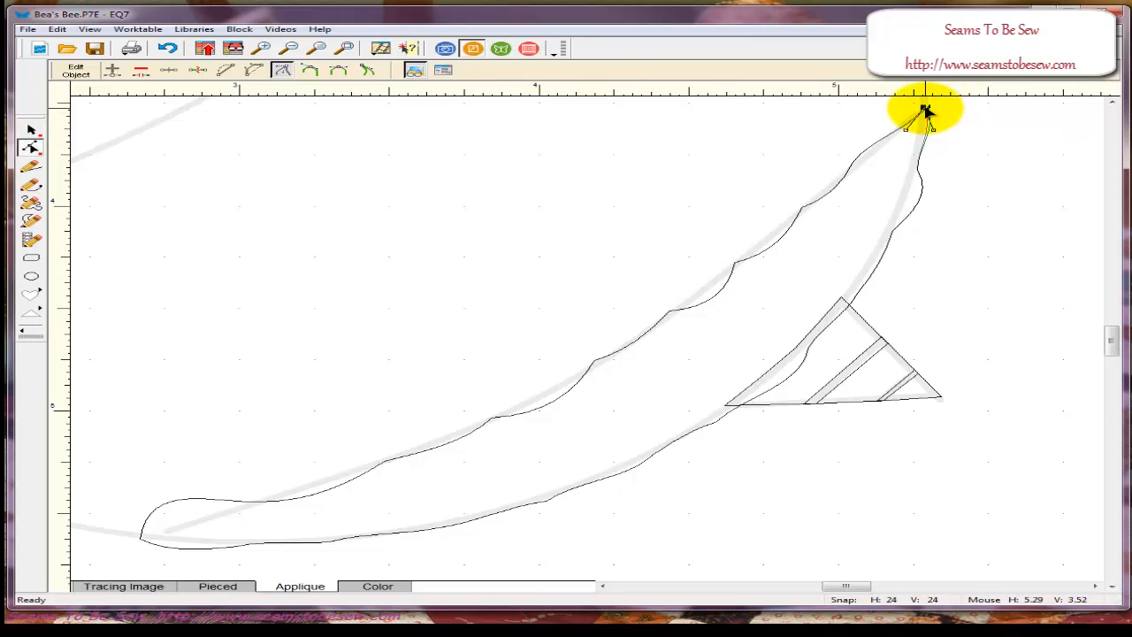
{"action": "left_click_drag", "start_coordinate": [925, 107], "coordinate": [923, 107]}
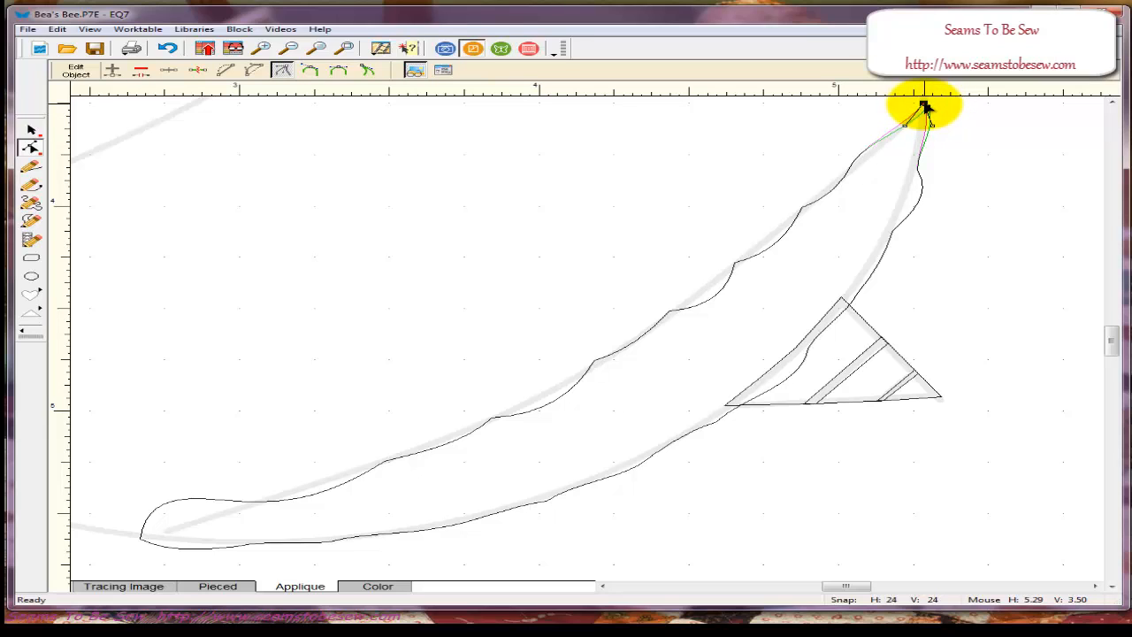
- Reshape the bulging curve segment on the tail section's right side and the first upper-edge segment beside the tip to follow the tracing
{"action": "left_click", "coordinate": [923, 191]}
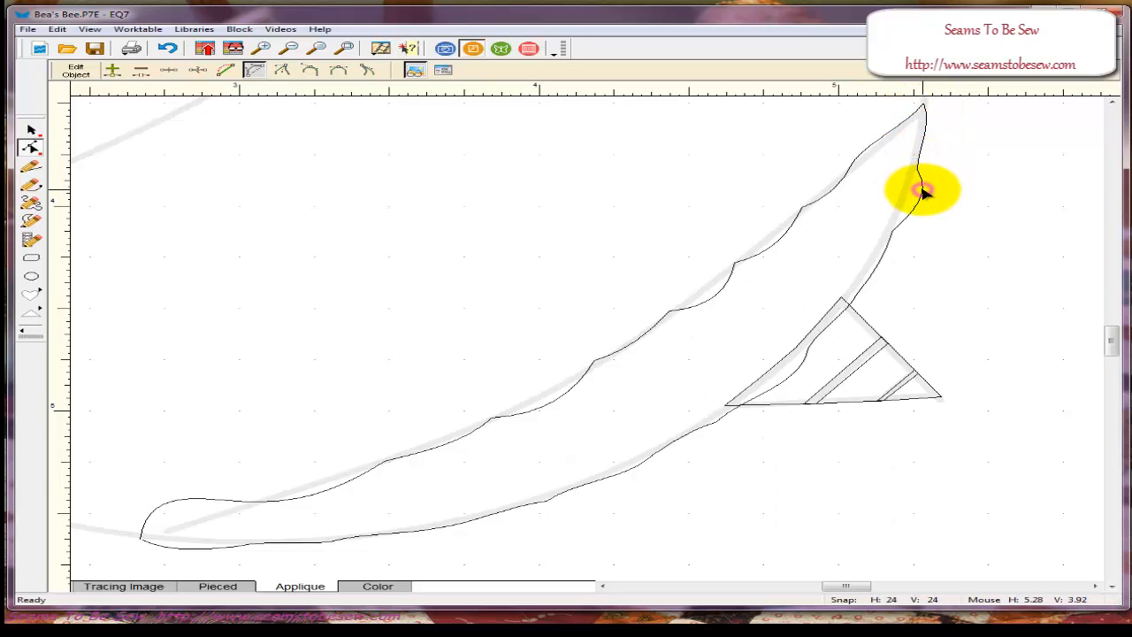
{"action": "left_click", "coordinate": [911, 199]}
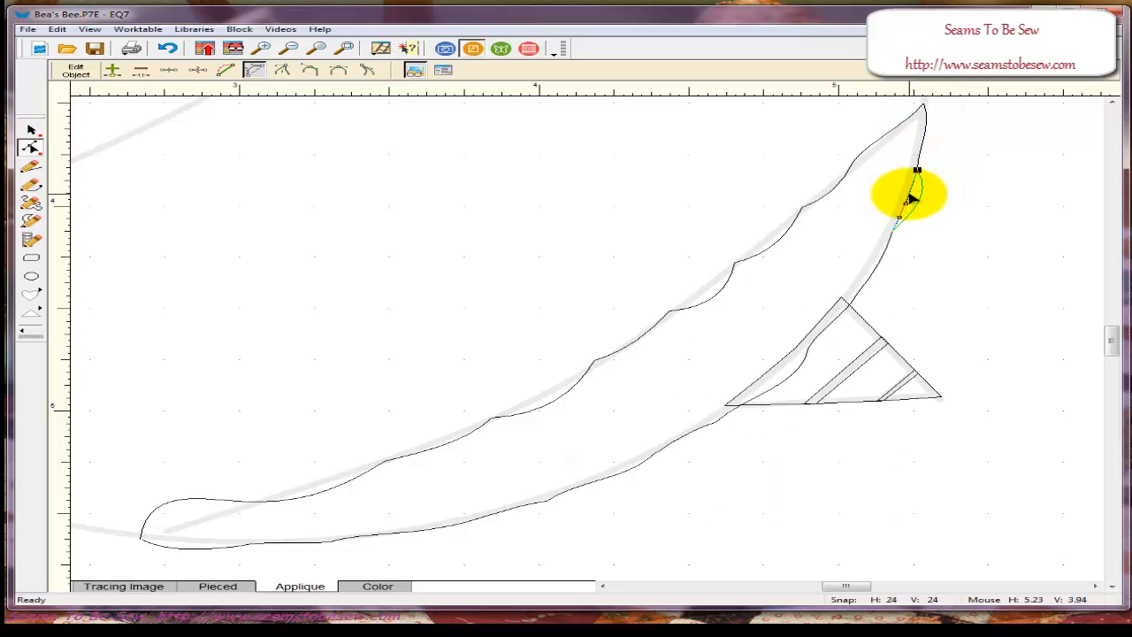
{"action": "left_click", "coordinate": [904, 191]}
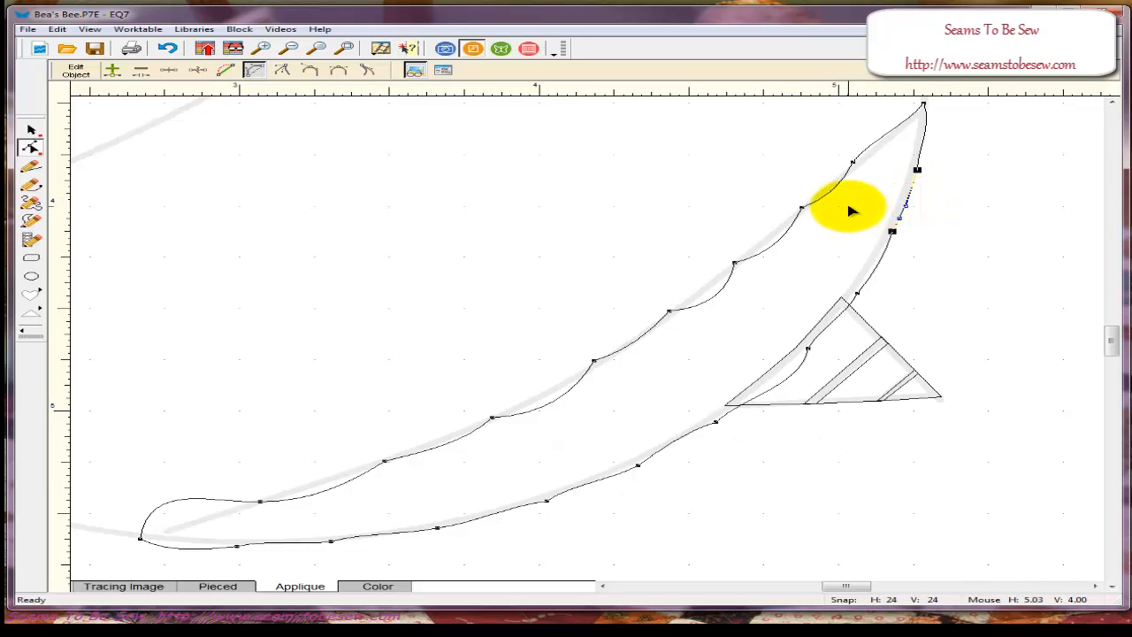
{"action": "left_click", "coordinate": [863, 151]}
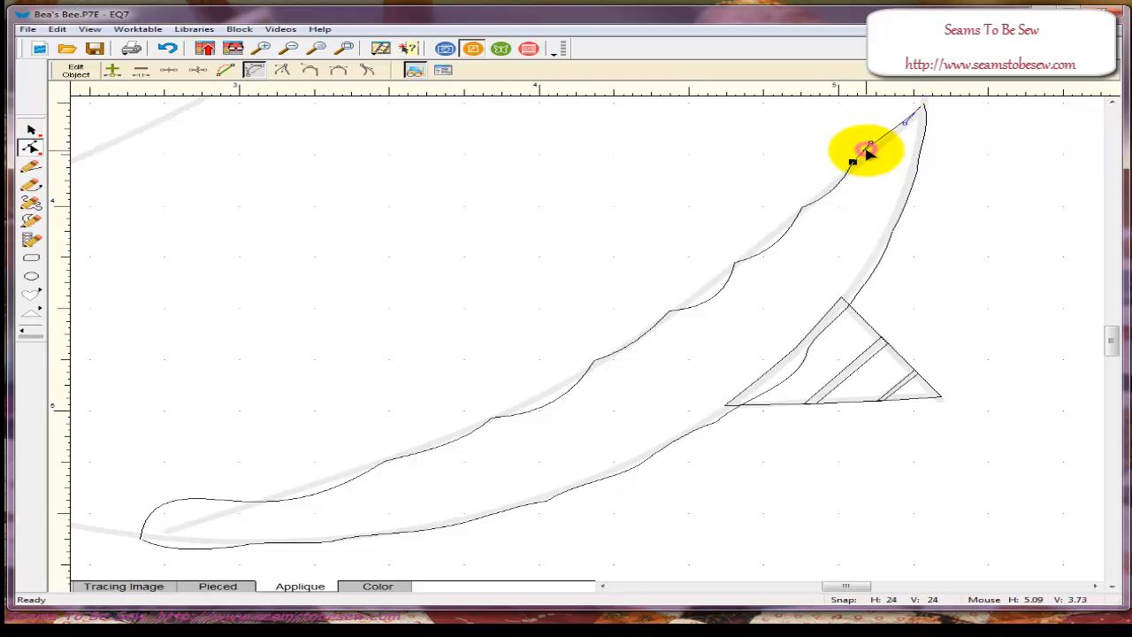
{"action": "left_click", "coordinate": [854, 162]}
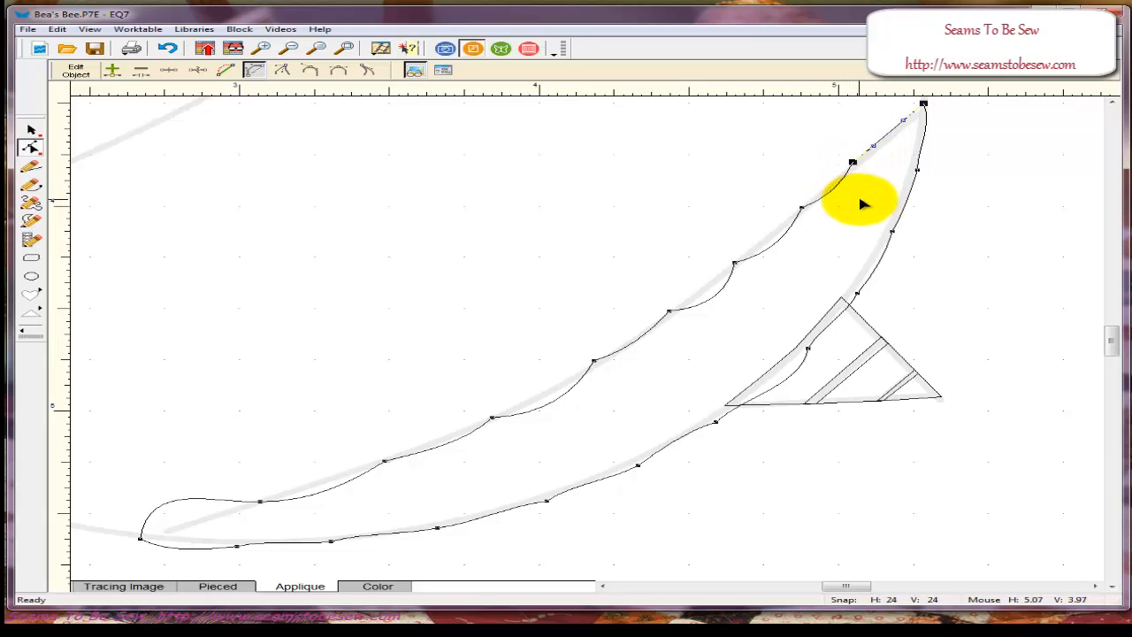
{"action": "left_click", "coordinate": [859, 199]}
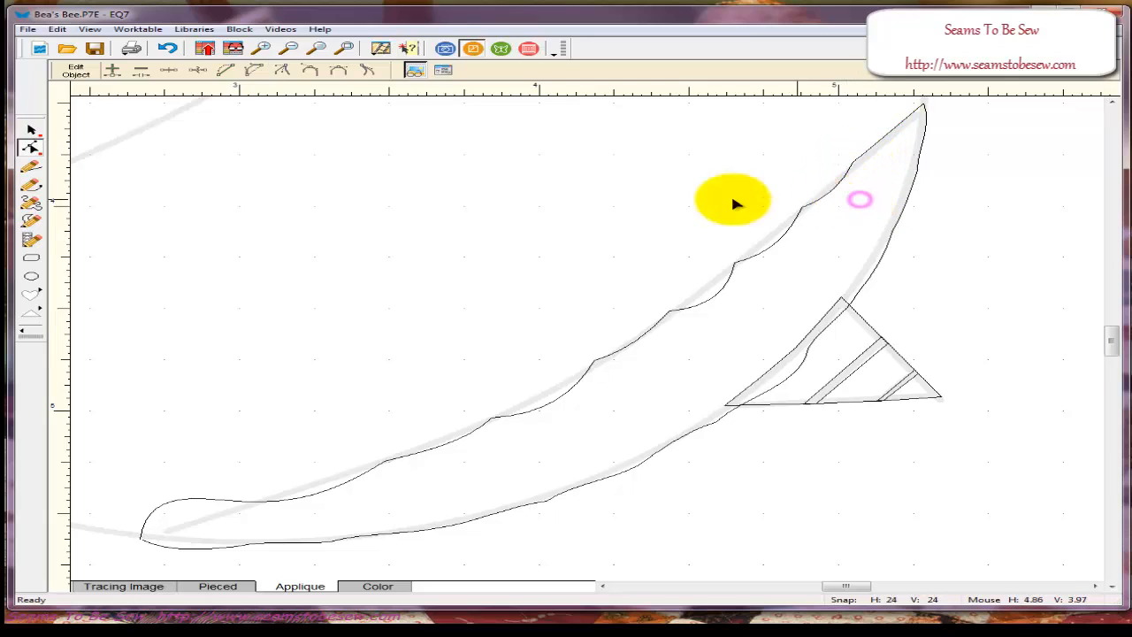
- Add the bee block to the Project Sketchbook and view it among the saved blocks
{"action": "left_click", "coordinate": [205, 50]}
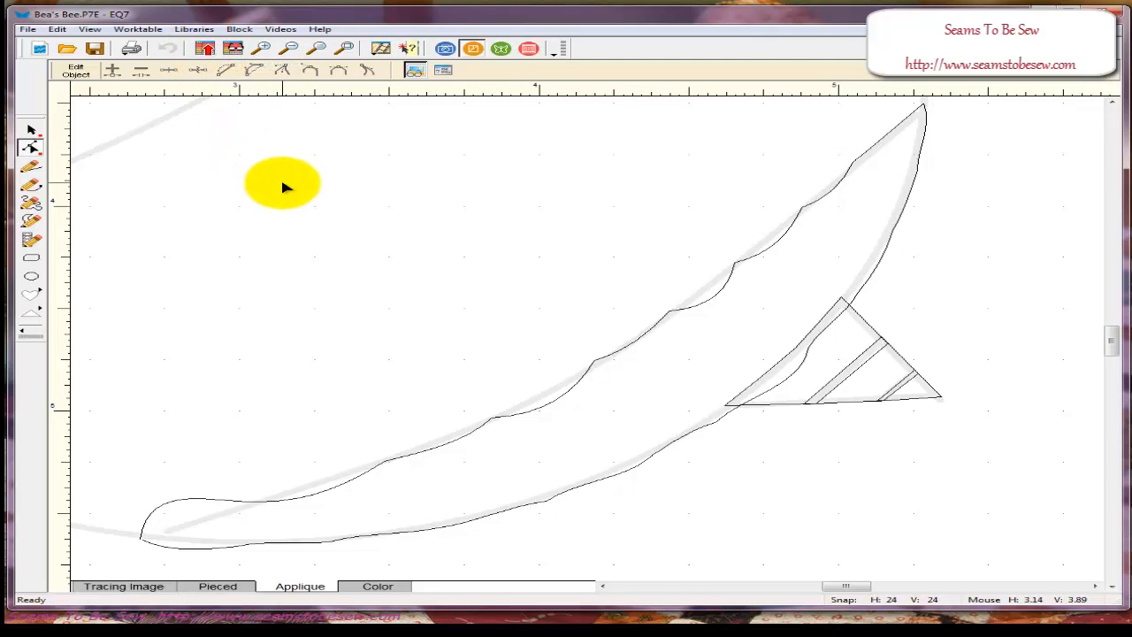
{"action": "left_click", "coordinate": [233, 48]}
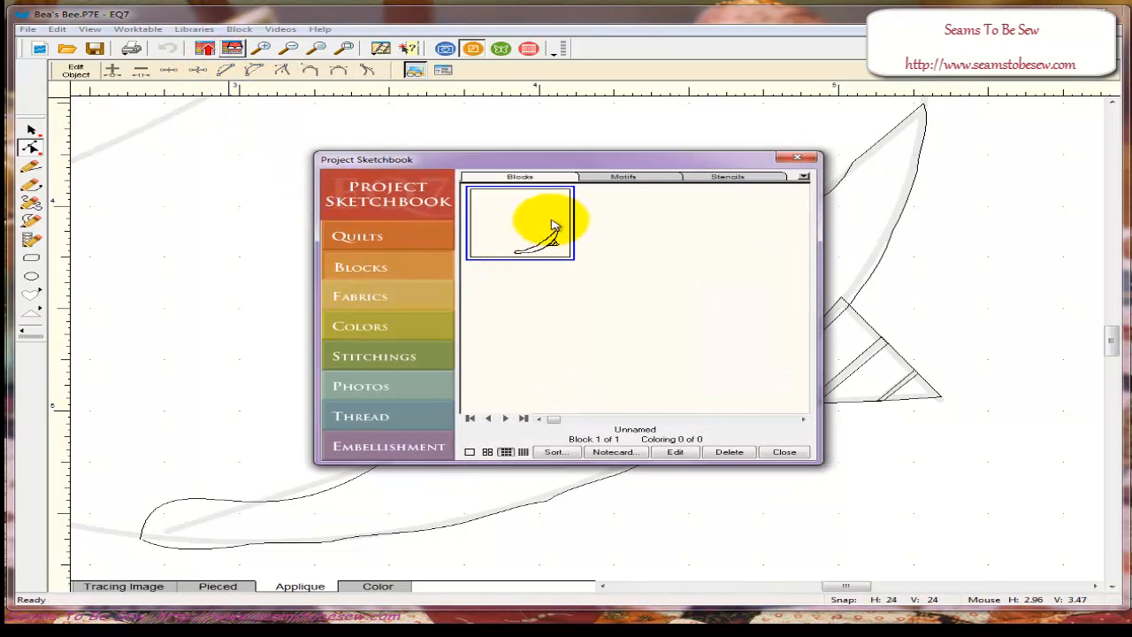
{"action": "left_click", "coordinate": [786, 452]}
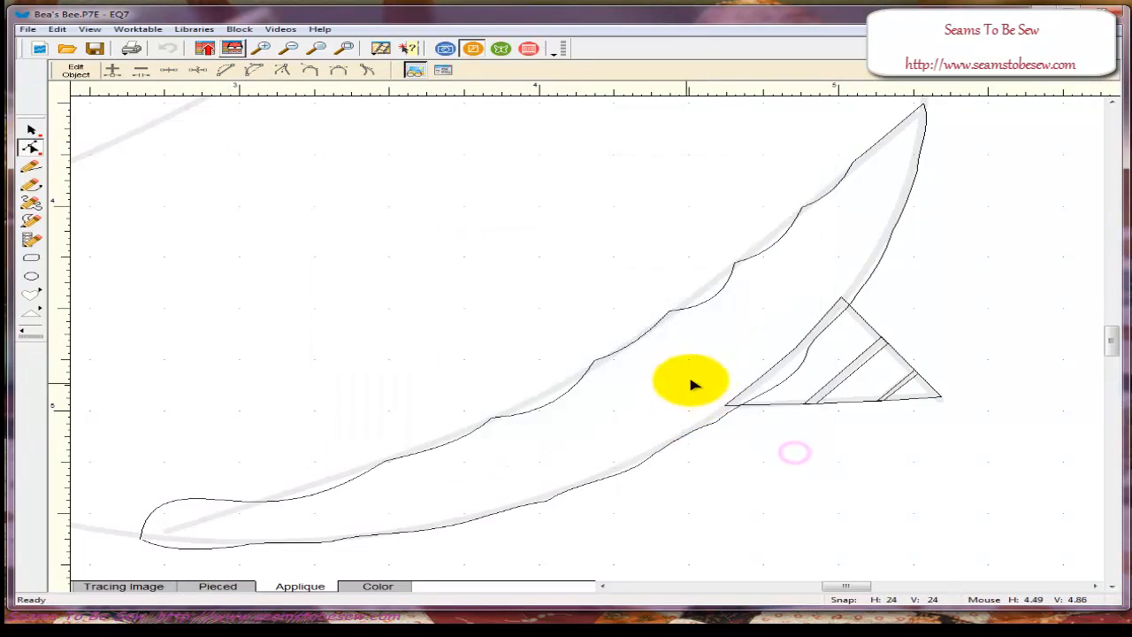
- Reshape the next three sagging curve segments along the tail section's upper edge so they follow the traced stripe line
{"action": "left_click", "coordinate": [836, 188]}
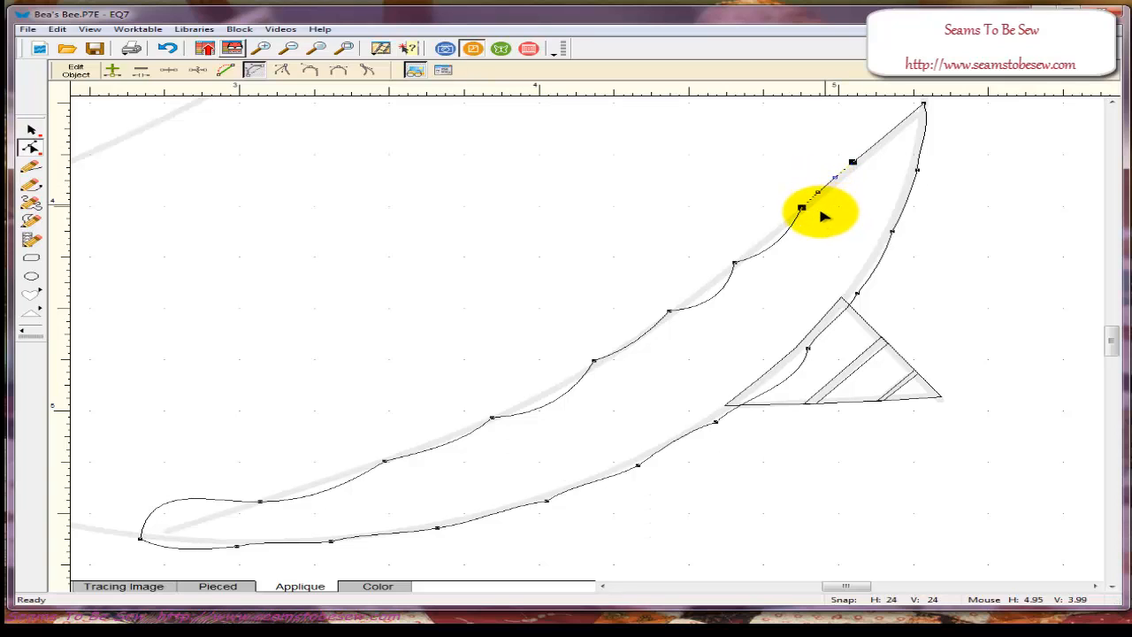
{"action": "left_click", "coordinate": [788, 234]}
{"action": "left_click_drag", "start_coordinate": [781, 243], "coordinate": [769, 236]}
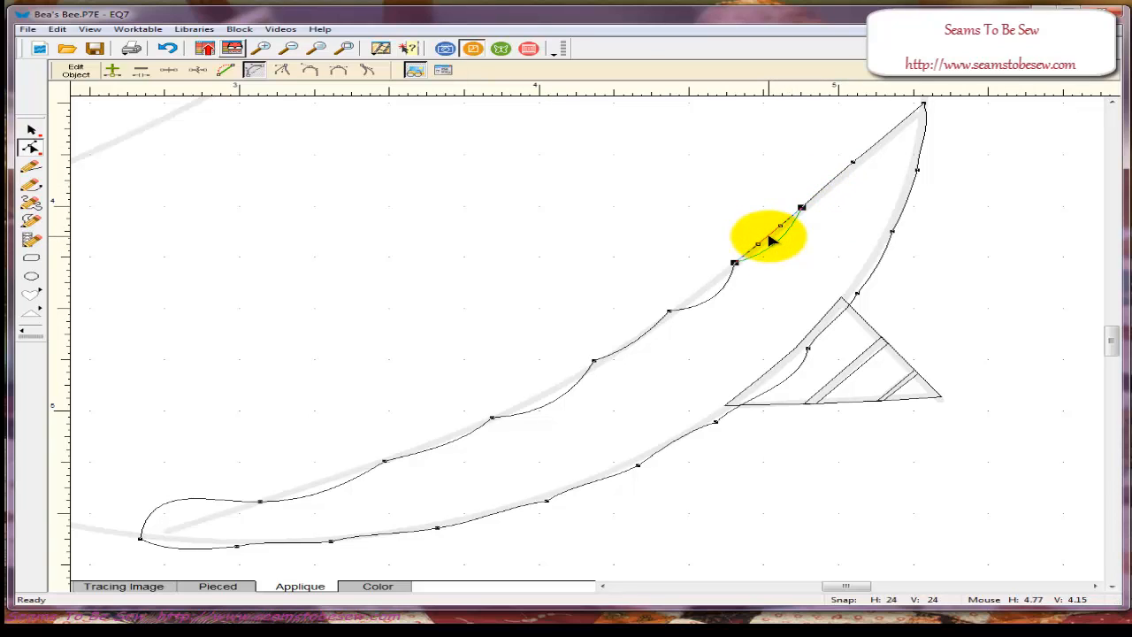
{"action": "left_click", "coordinate": [779, 248]}
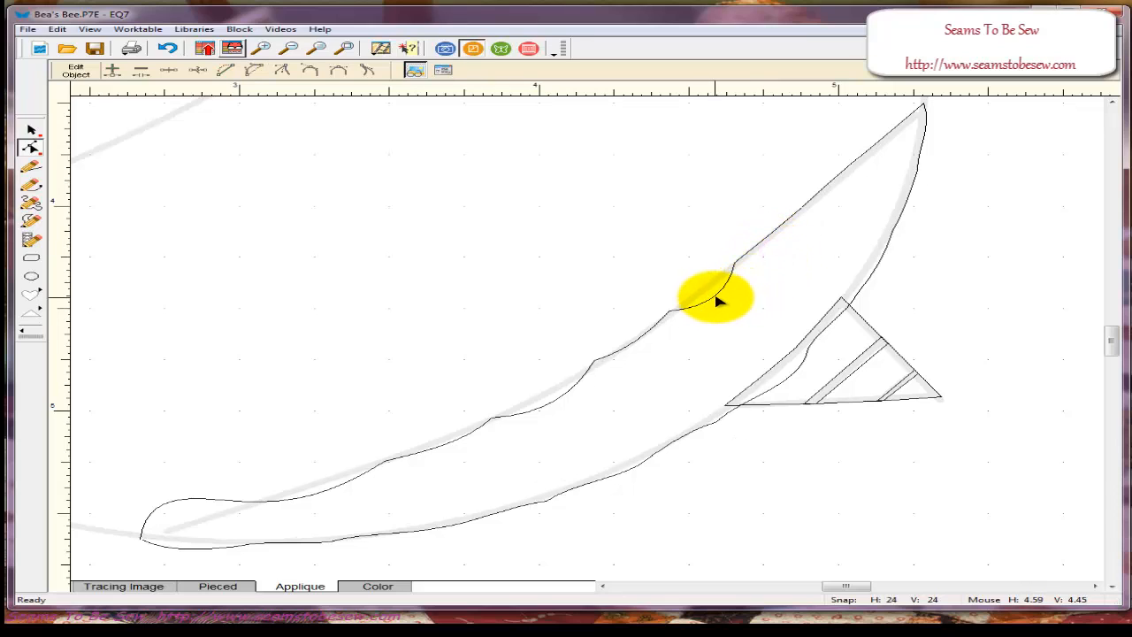
{"action": "left_click", "coordinate": [716, 297]}
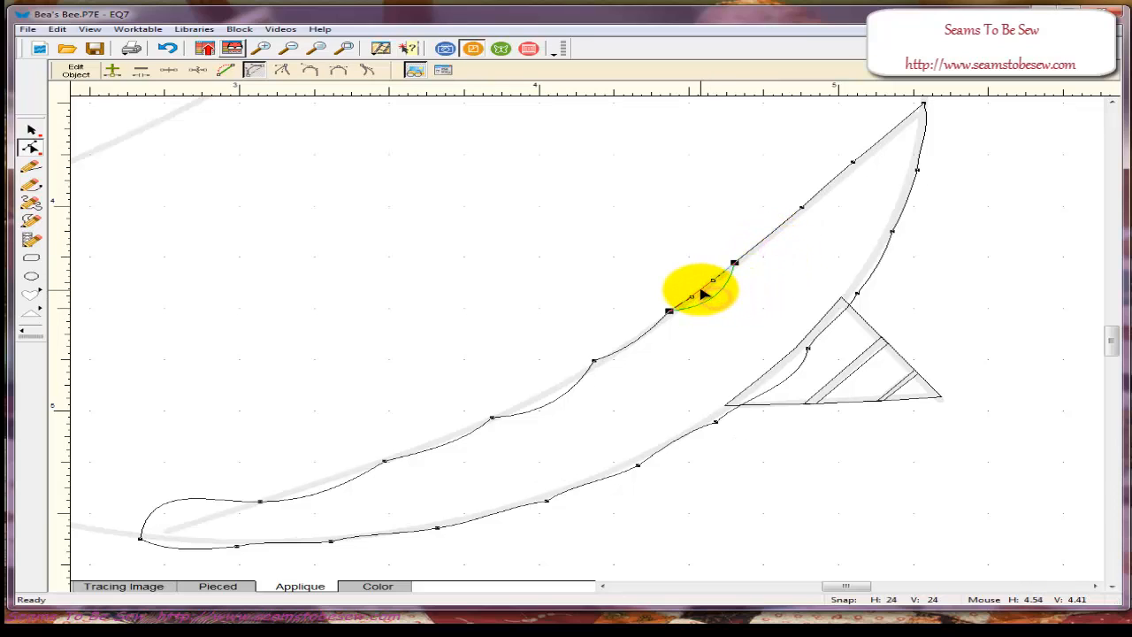
{"action": "left_click", "coordinate": [708, 303]}
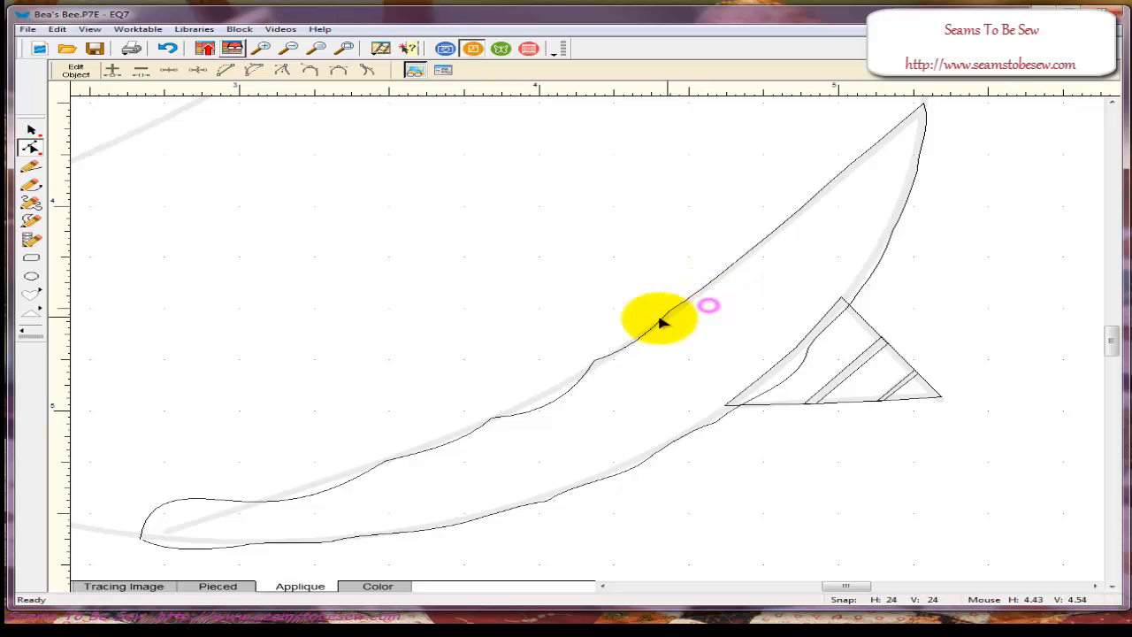
- Smooth the two curve segments at the middle of the tail section's upper edge onto the stripe line
{"action": "left_click", "coordinate": [640, 336]}
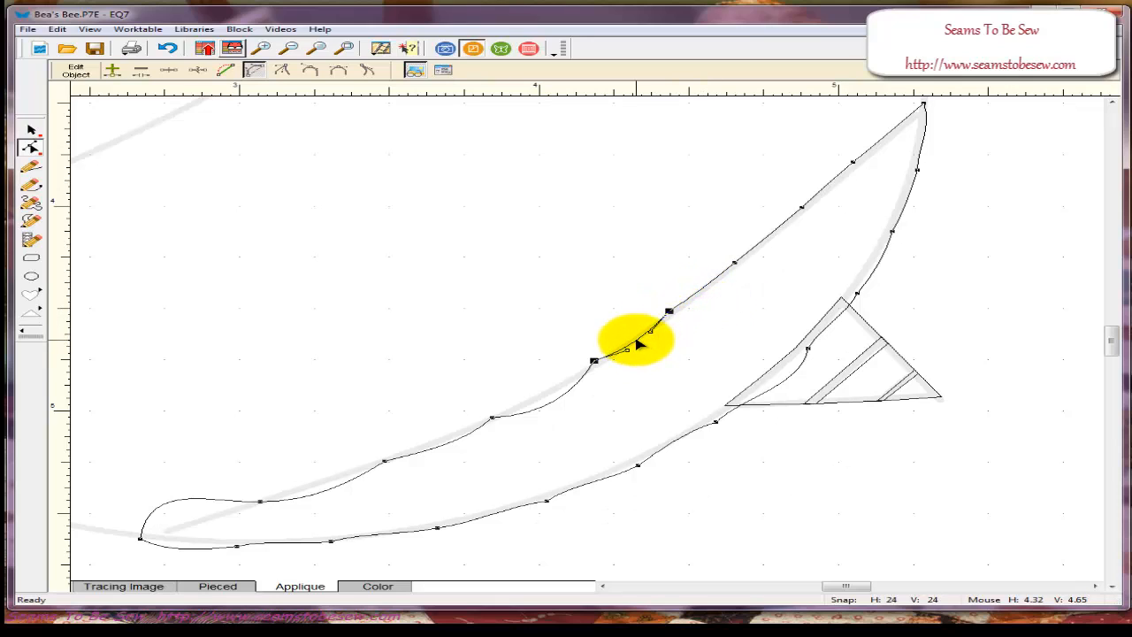
{"action": "left_click_drag", "start_coordinate": [634, 336], "coordinate": [634, 338]}
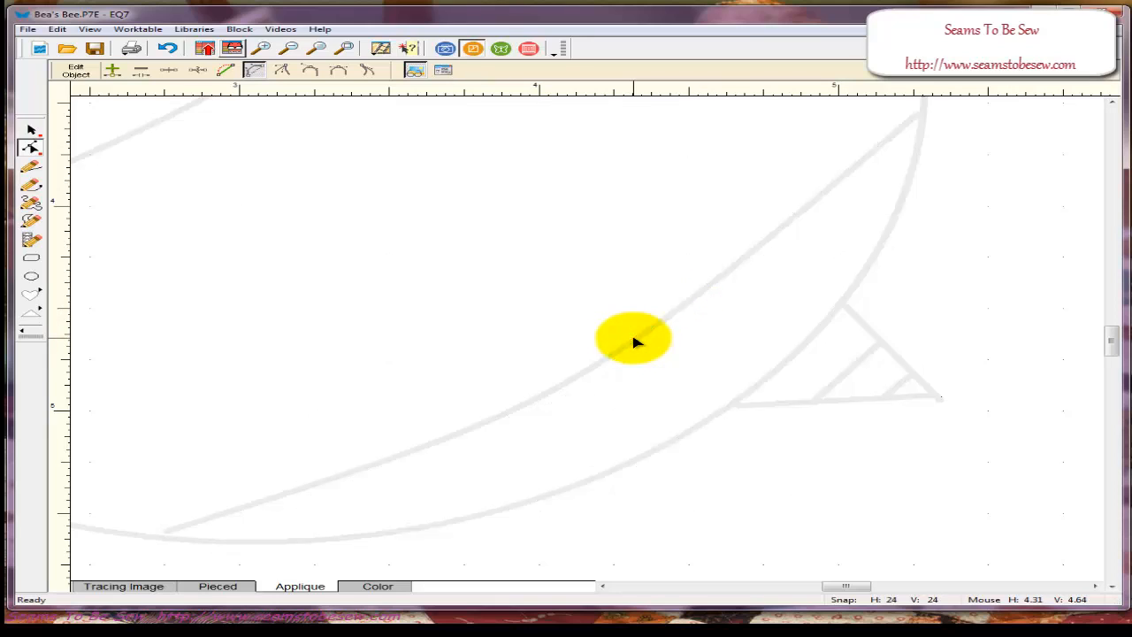
{"action": "left_click", "coordinate": [590, 386]}
{"action": "left_click", "coordinate": [559, 403]}
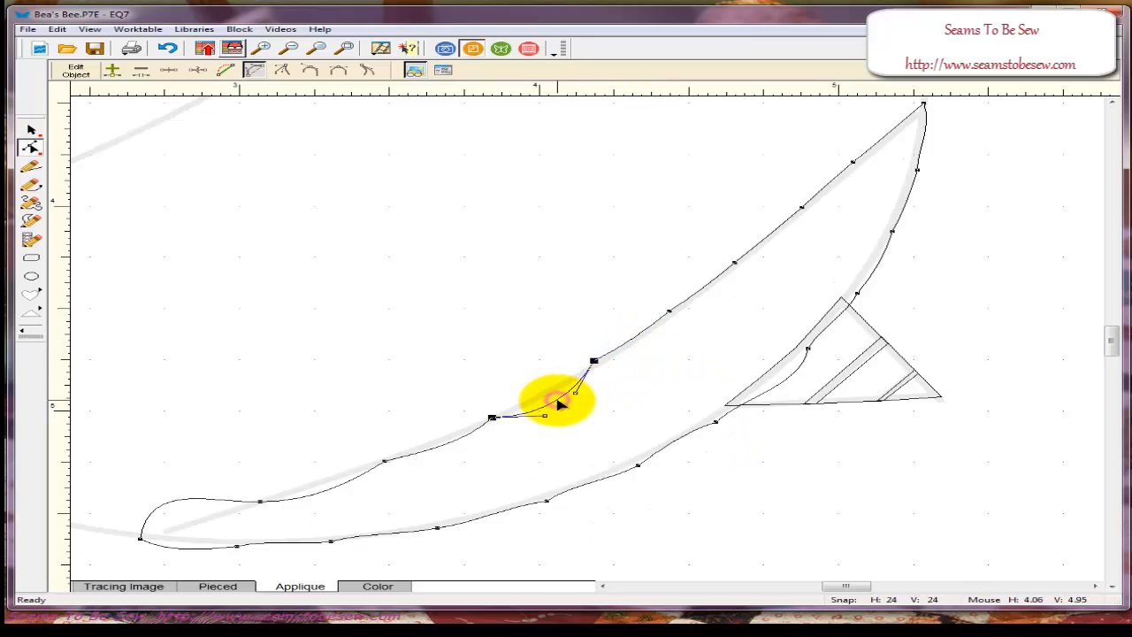
{"action": "left_click_drag", "start_coordinate": [559, 404], "coordinate": [546, 397]}
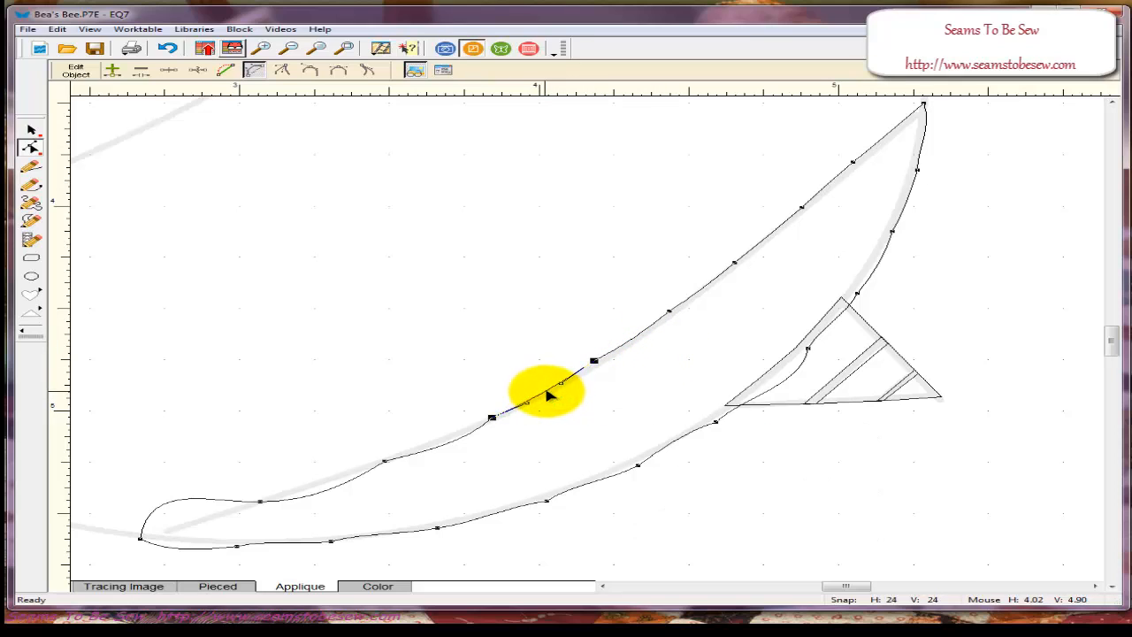
- Flatten the following upper-edge segment onto the tracing and nudge its lower node slightly along the stripe line
{"action": "left_click", "coordinate": [447, 446]}
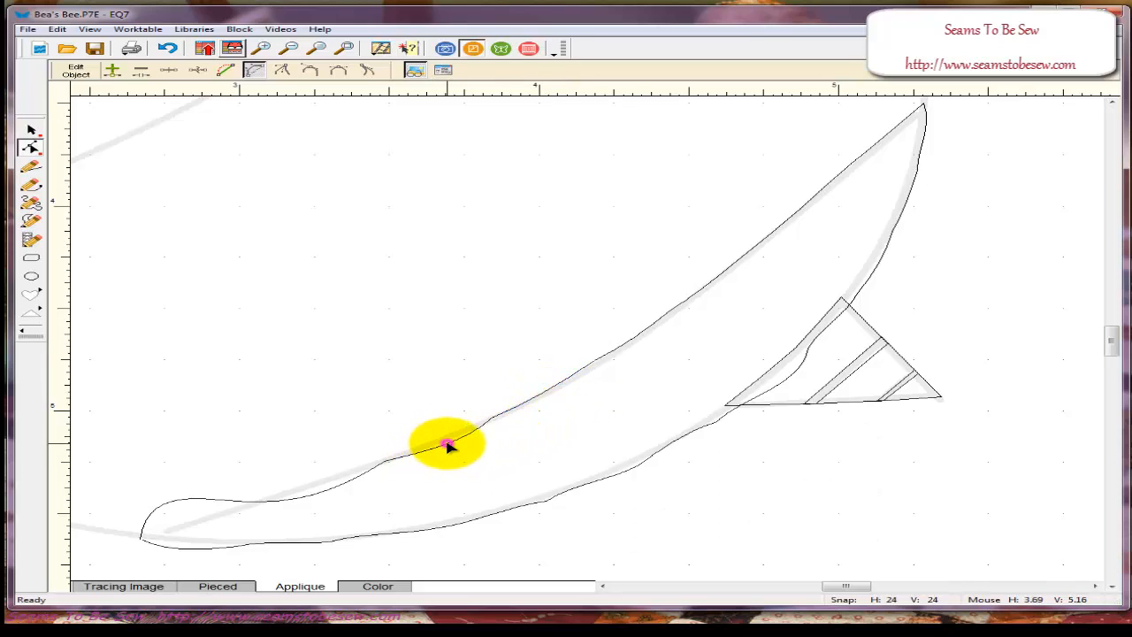
{"action": "left_click", "coordinate": [445, 447]}
{"action": "left_click", "coordinate": [441, 444]}
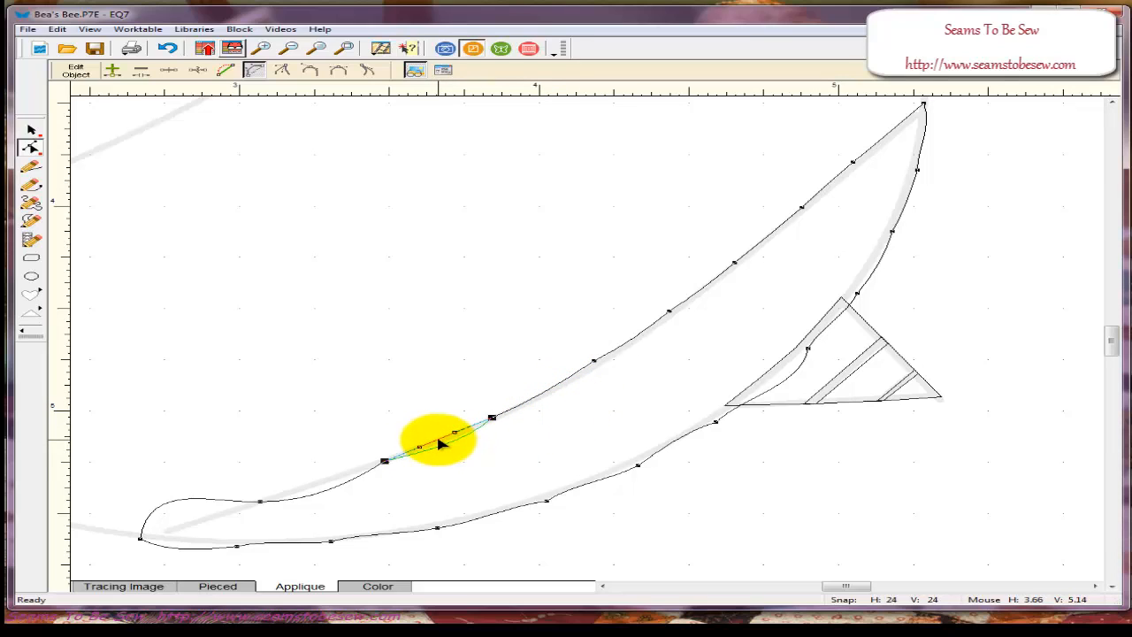
{"action": "left_click", "coordinate": [380, 461]}
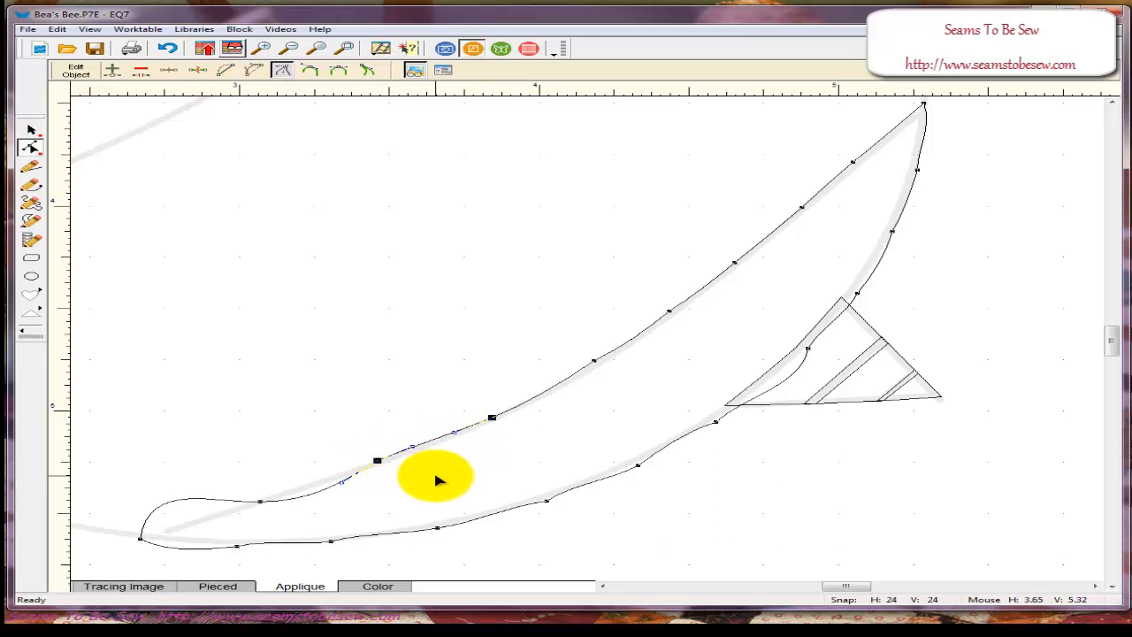
- Reshape the last two upper-edge segments to run along the stripe line down to the tail section's lower-left point
{"action": "left_click", "coordinate": [348, 497]}
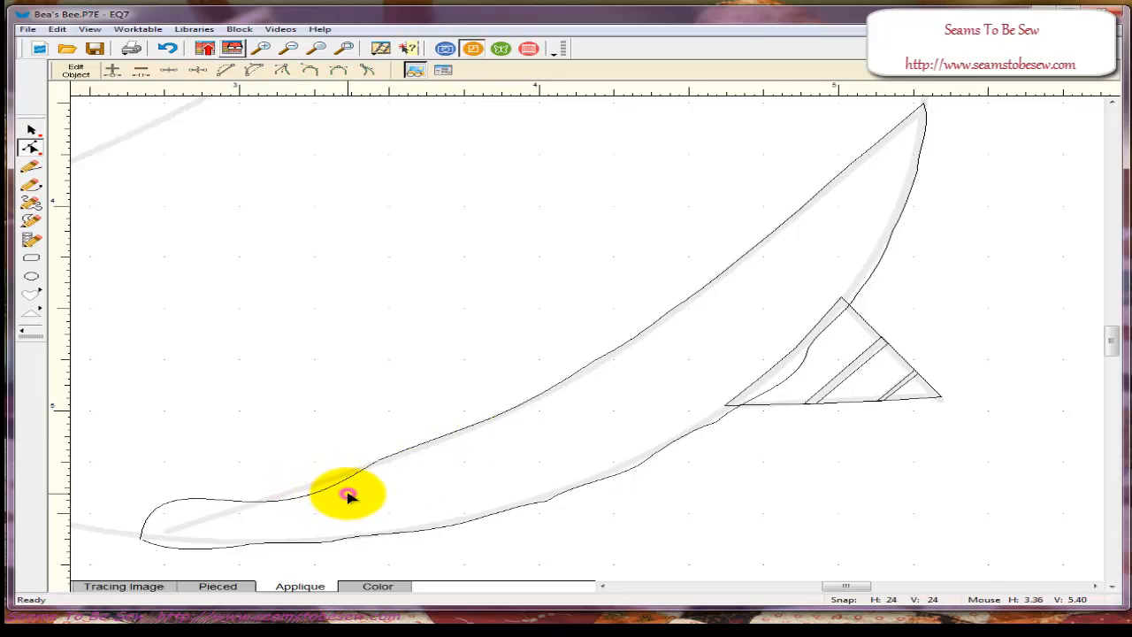
{"action": "left_click", "coordinate": [314, 493]}
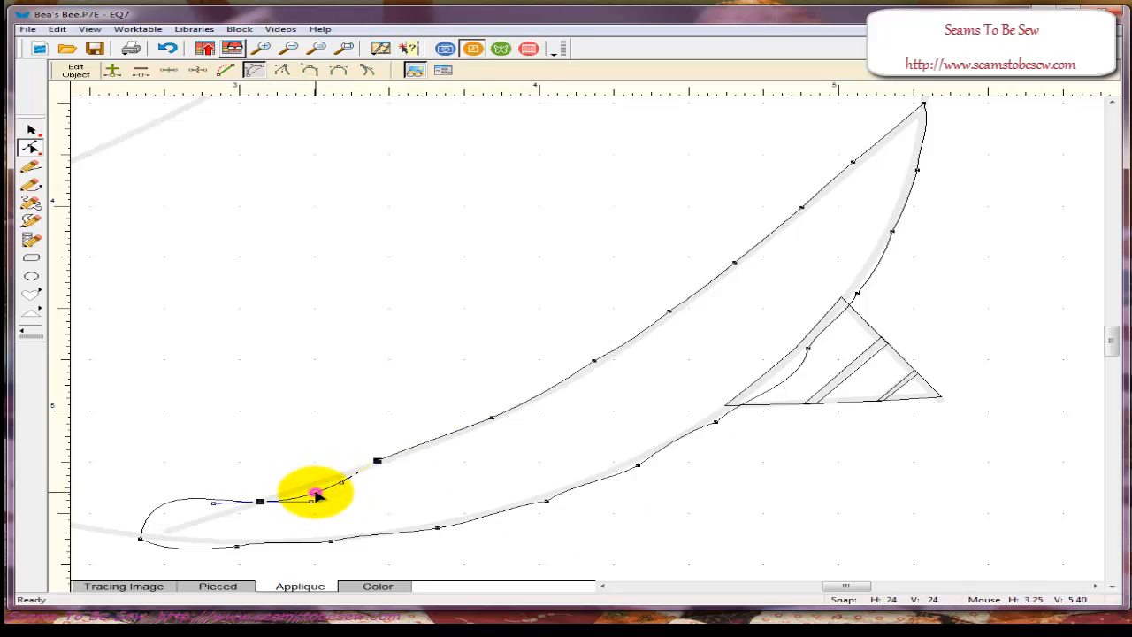
{"action": "left_click", "coordinate": [348, 500]}
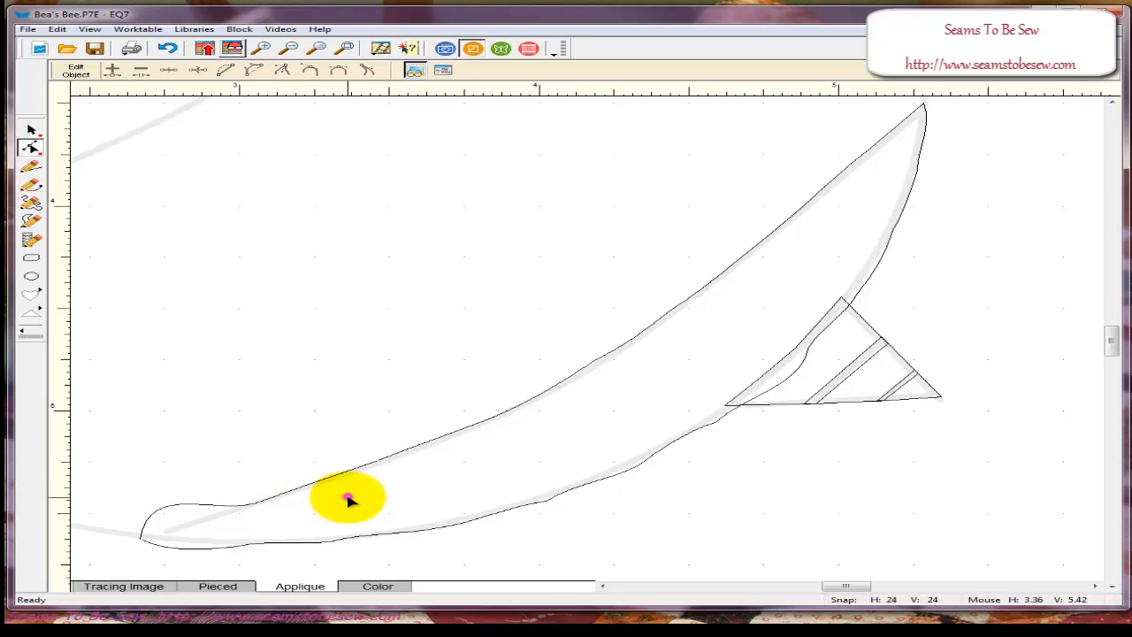
{"action": "left_click", "coordinate": [185, 506]}
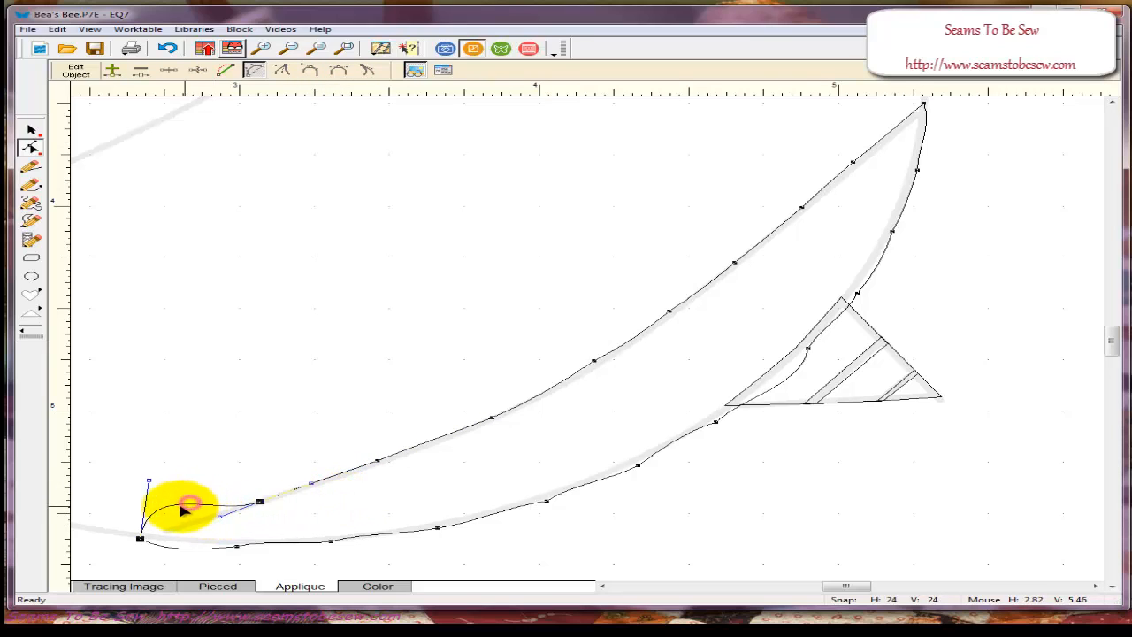
{"action": "mouse_move", "coordinate": [185, 506]}
{"action": "left_mouse_down"}
{"action": "mouse_move", "coordinate": [171, 506]}
{"action": "mouse_move", "coordinate": [180, 525]}
{"action": "left_mouse_up"}
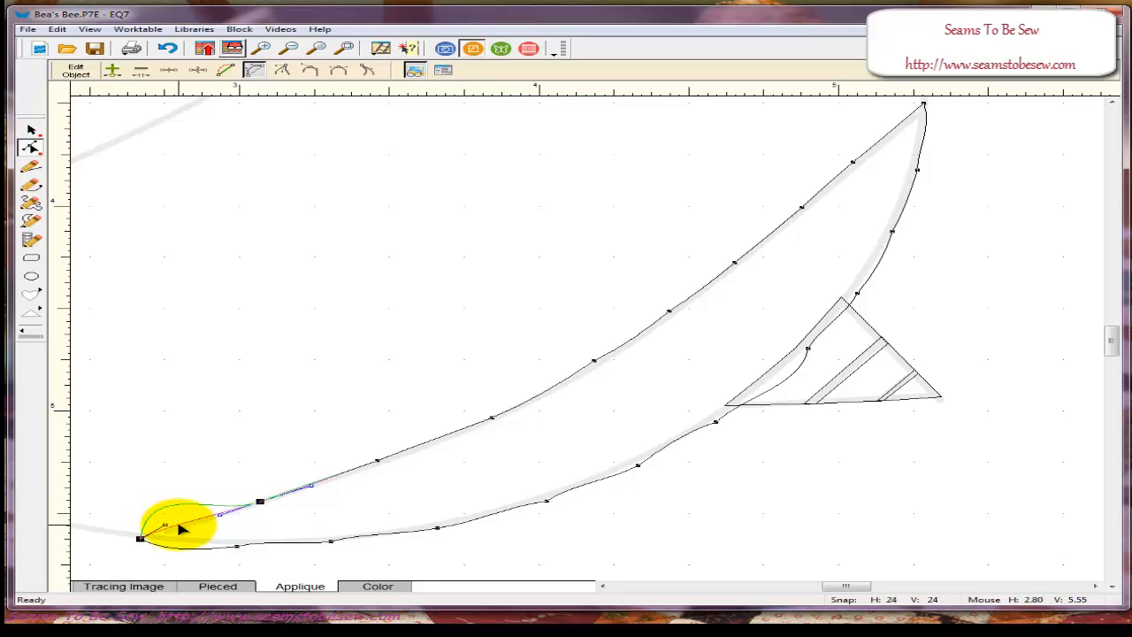
{"action": "left_click_drag", "start_coordinate": [181, 527], "coordinate": [182, 525]}
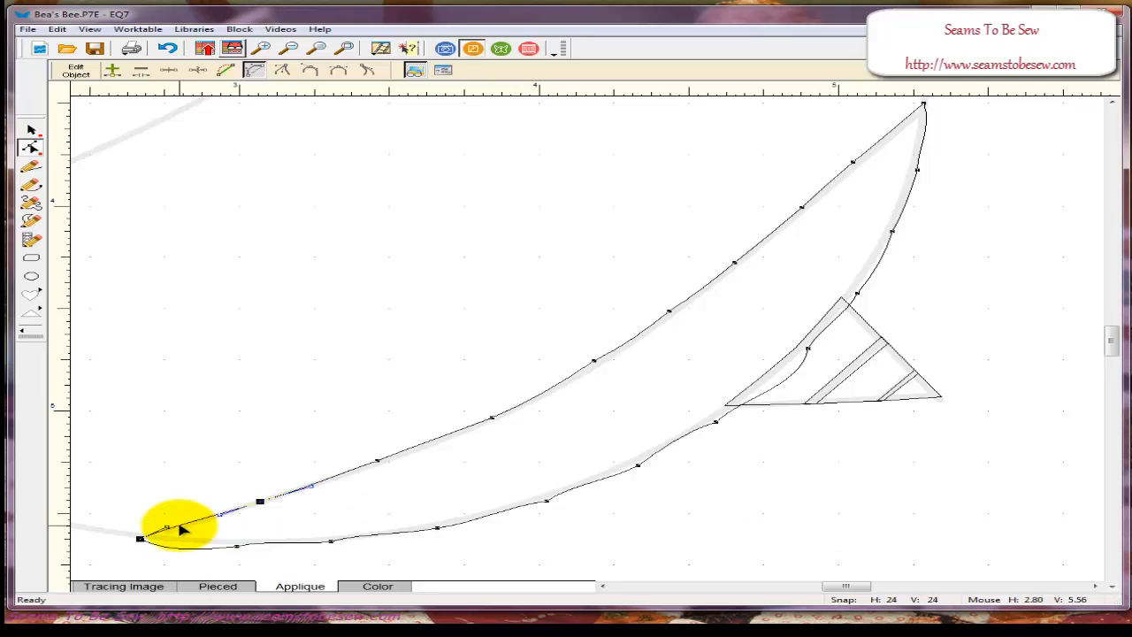
{"action": "left_click", "coordinate": [354, 526]}
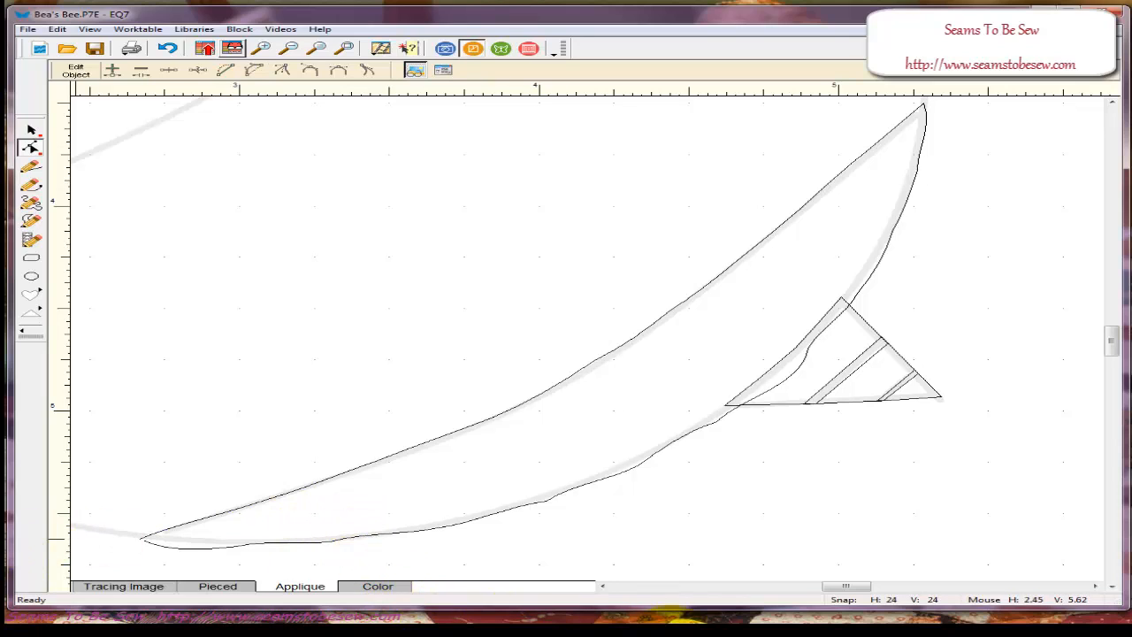
{"action": "left_click", "coordinate": [759, 626]}
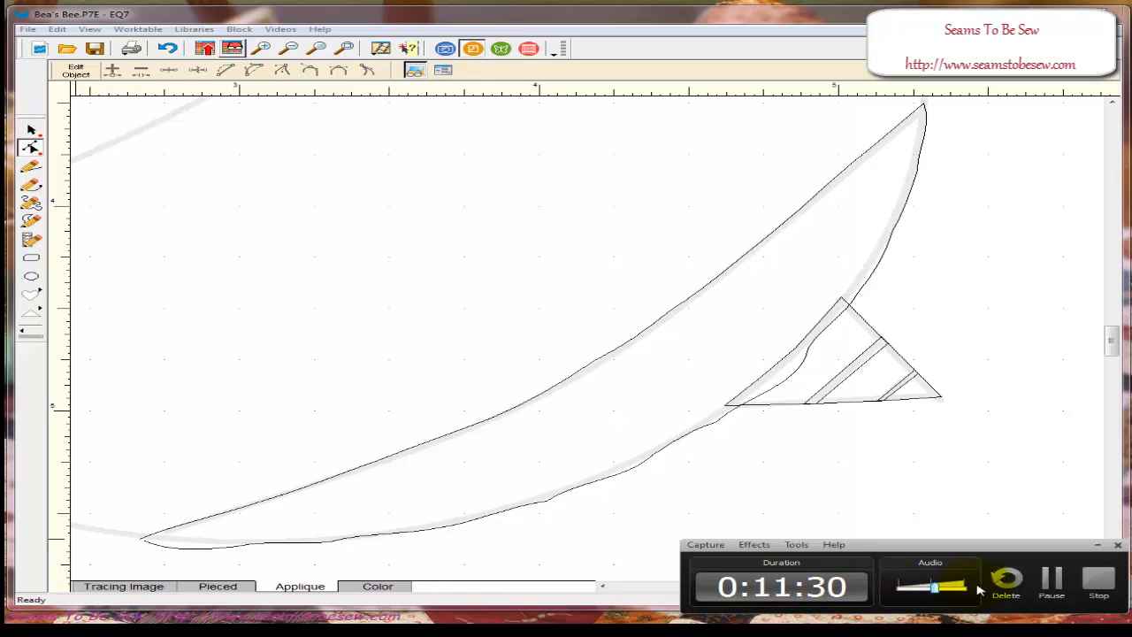
{"action": "left_click", "coordinate": [1051, 579]}
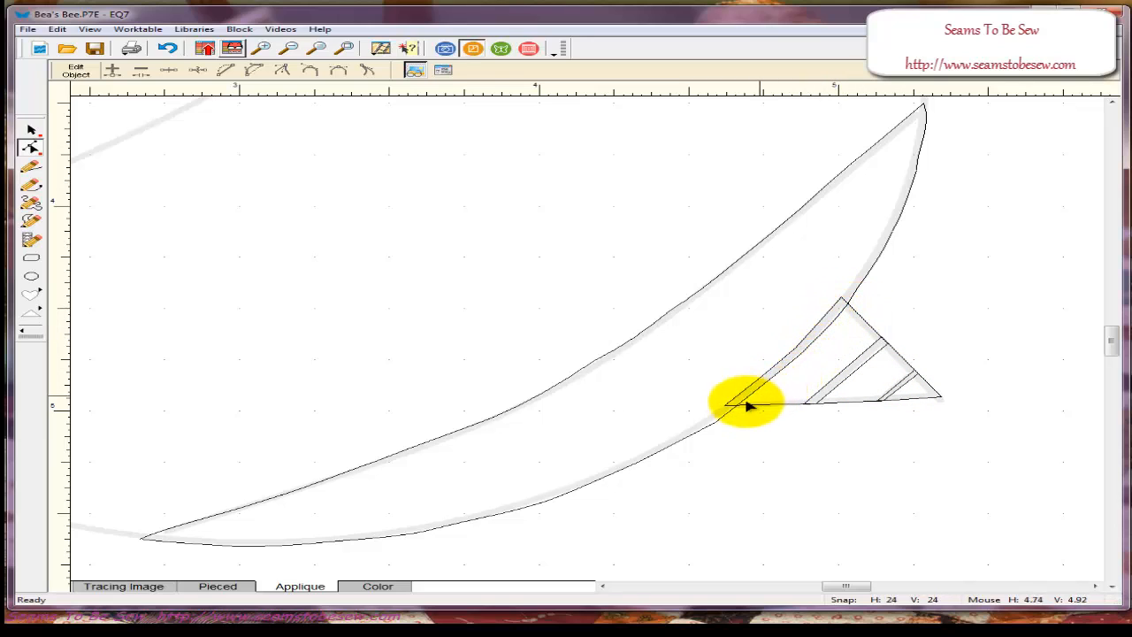
- Zoom in on the stinger and pull the tail section's curve segment at the stinger's upper corner closer to the traced body outline
{"action": "left_click", "coordinate": [805, 346]}
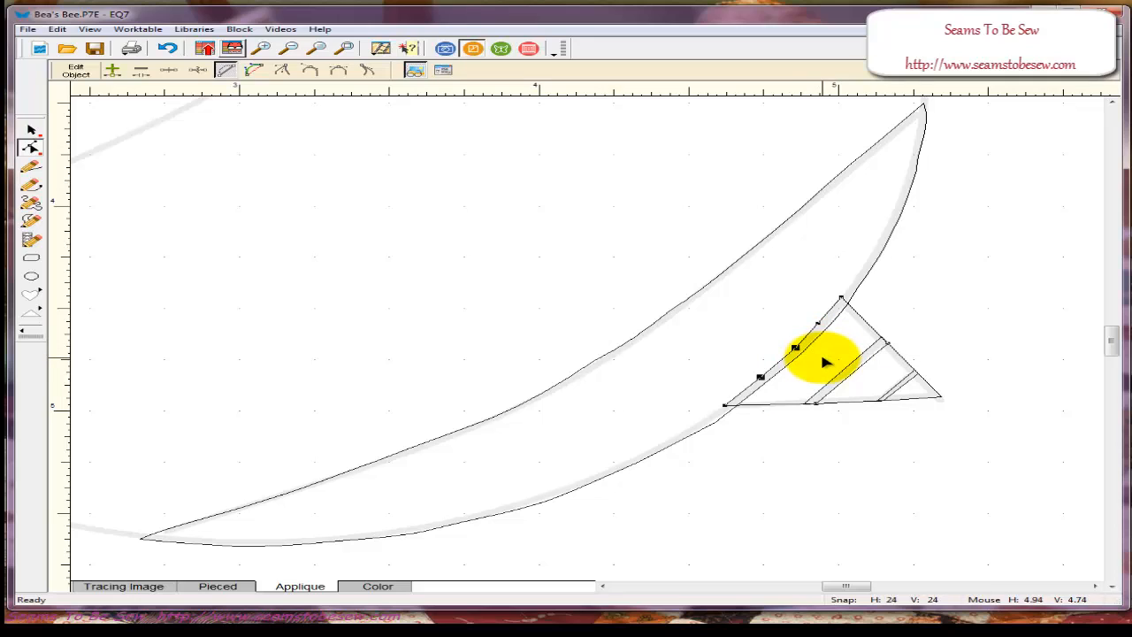
{"action": "left_click", "coordinate": [822, 357]}
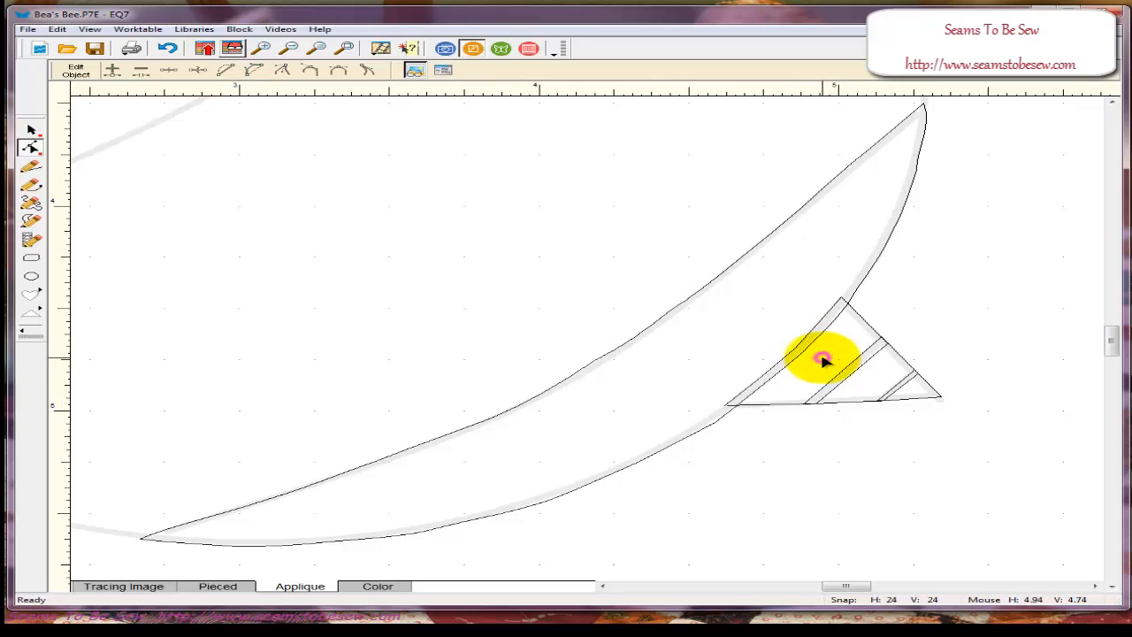
{"action": "left_click", "coordinate": [262, 49]}
{"action": "left_click_drag", "start_coordinate": [566, 237], "coordinate": [960, 442]}
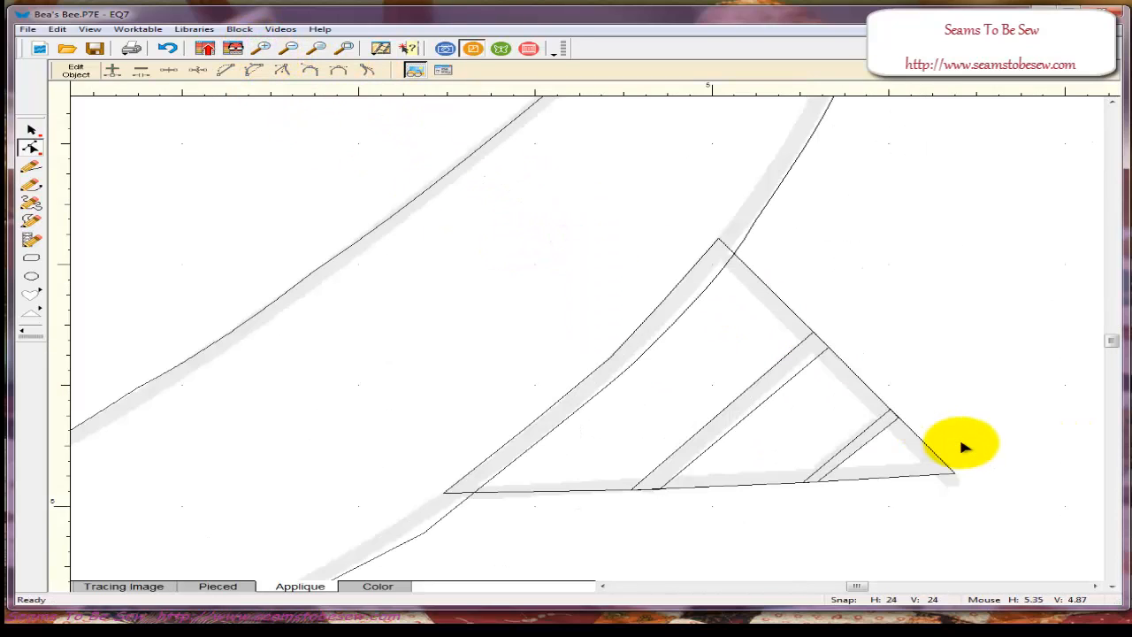
{"action": "left_click", "coordinate": [678, 326]}
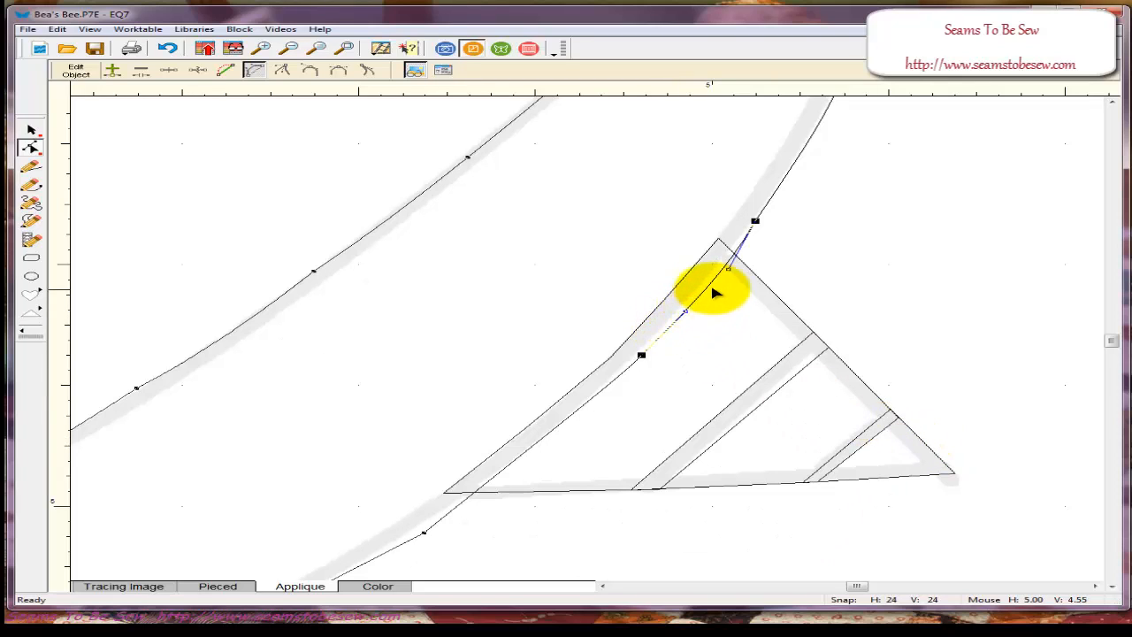
{"action": "left_click_drag", "start_coordinate": [712, 288], "coordinate": [704, 288]}
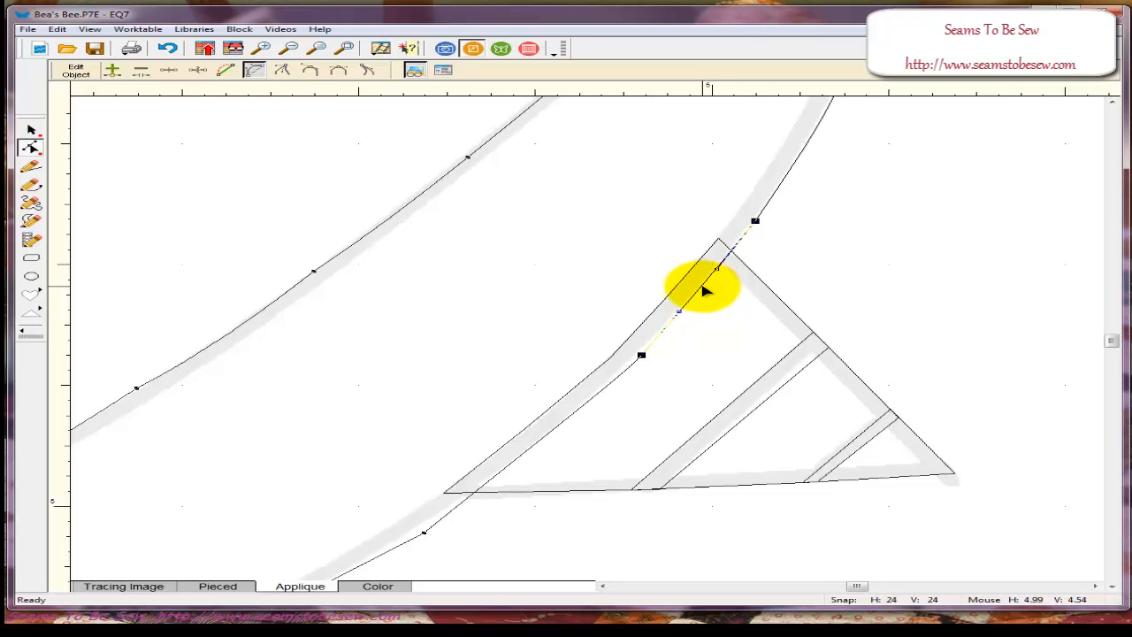
- Nudge the tail section's node beside the stinger onto the traced body outline, clear the selection and fit the whole block in view
{"action": "left_click_drag", "start_coordinate": [642, 355], "coordinate": [639, 353]}
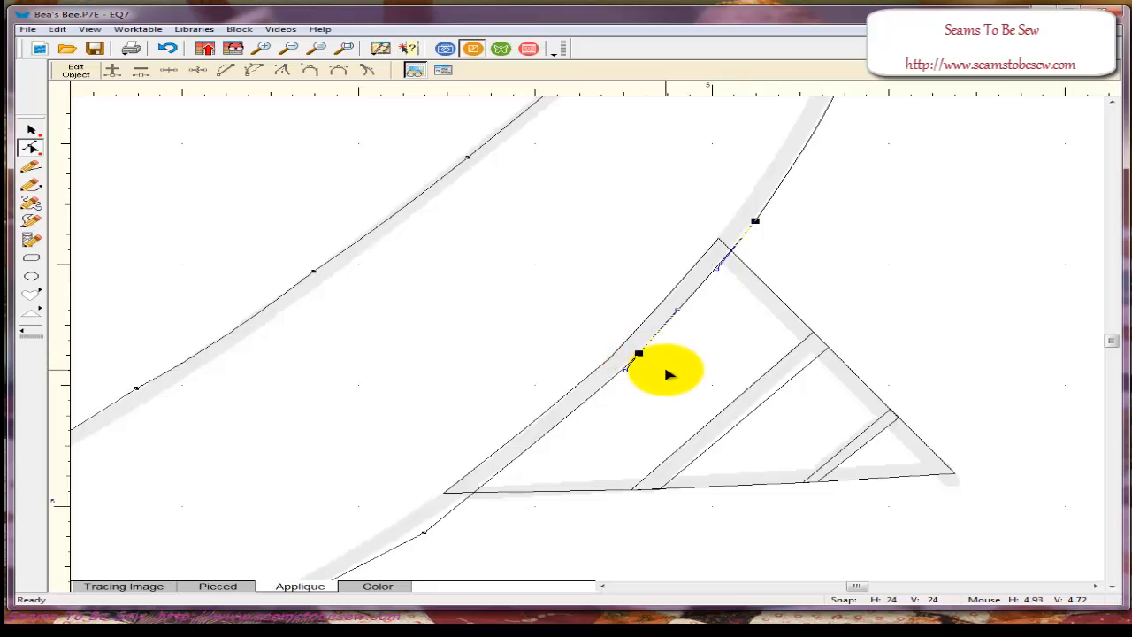
{"action": "left_click", "coordinate": [669, 372]}
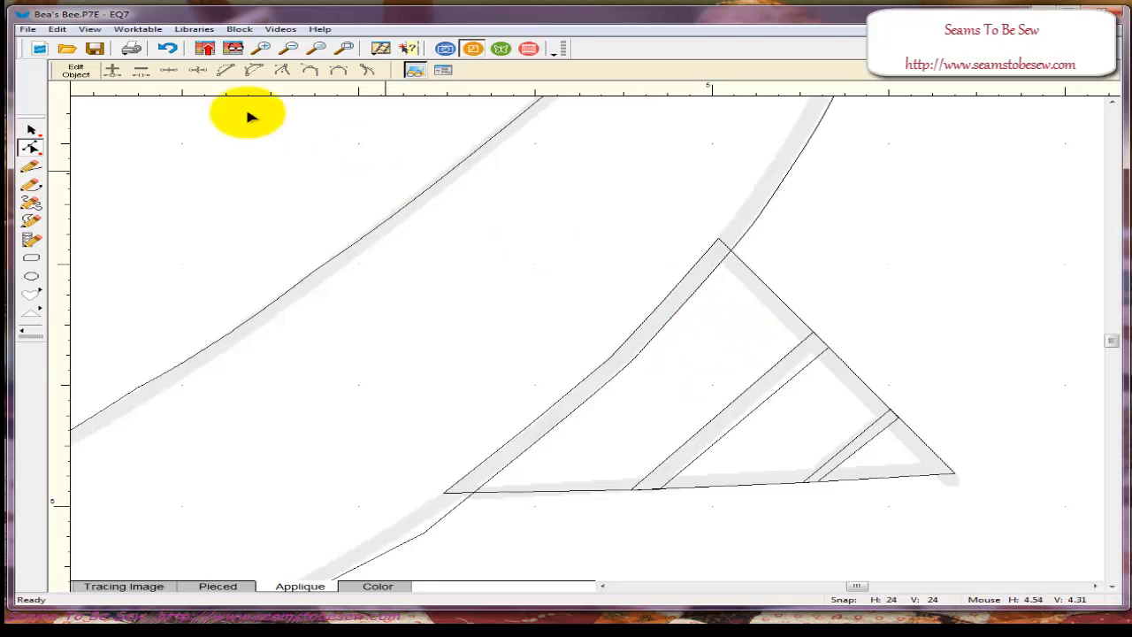
{"action": "left_click", "coordinate": [346, 50]}
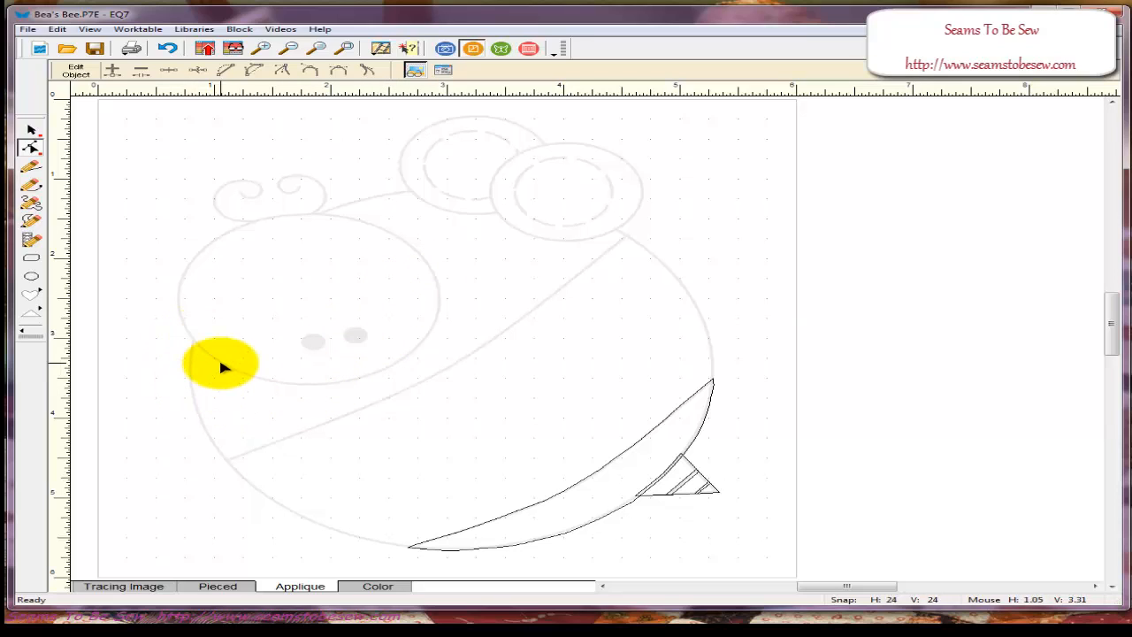
- Draw Bezier segments along the front body section's left edge, from the head outline down to the stripe line's lower-left end
{"action": "left_click", "coordinate": [31, 185]}
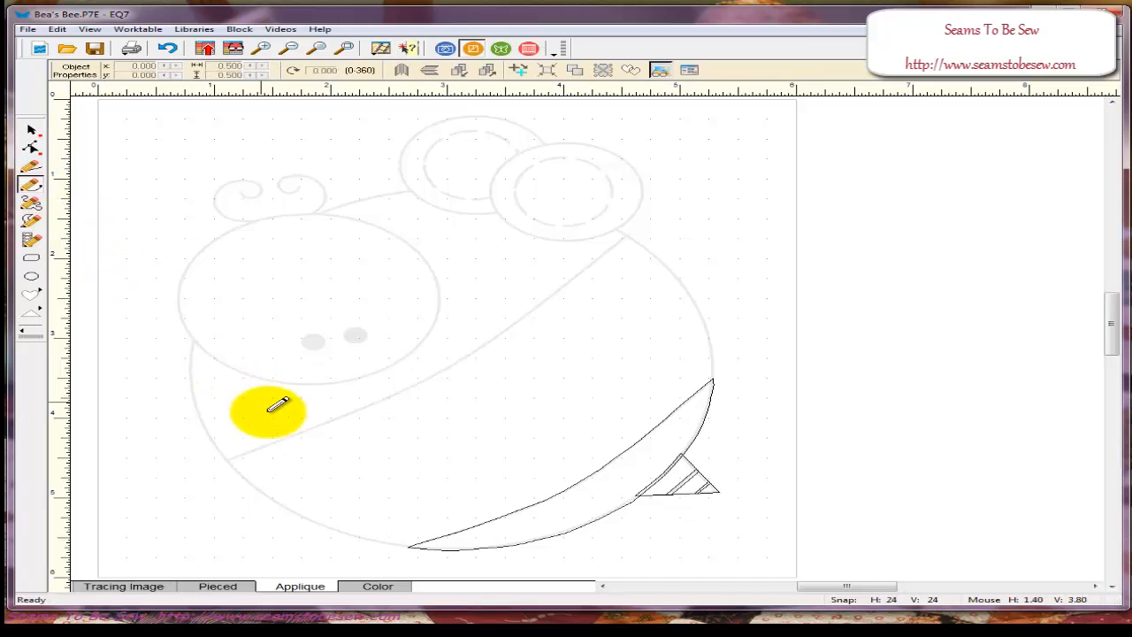
{"action": "left_click", "coordinate": [262, 48]}
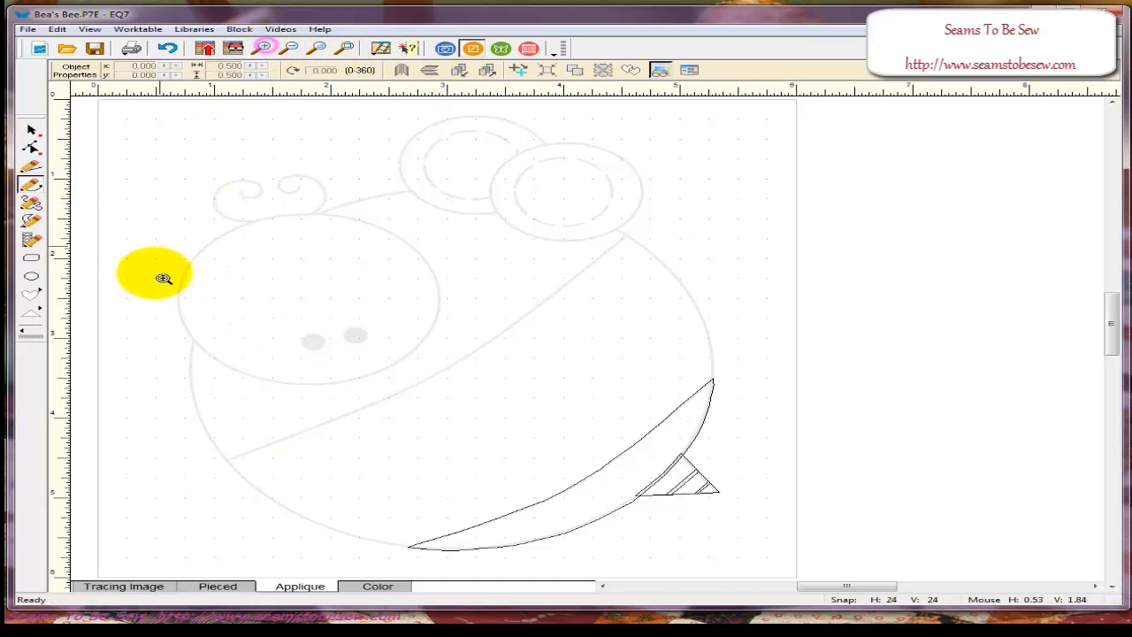
{"action": "left_click_drag", "start_coordinate": [149, 283], "coordinate": [579, 467]}
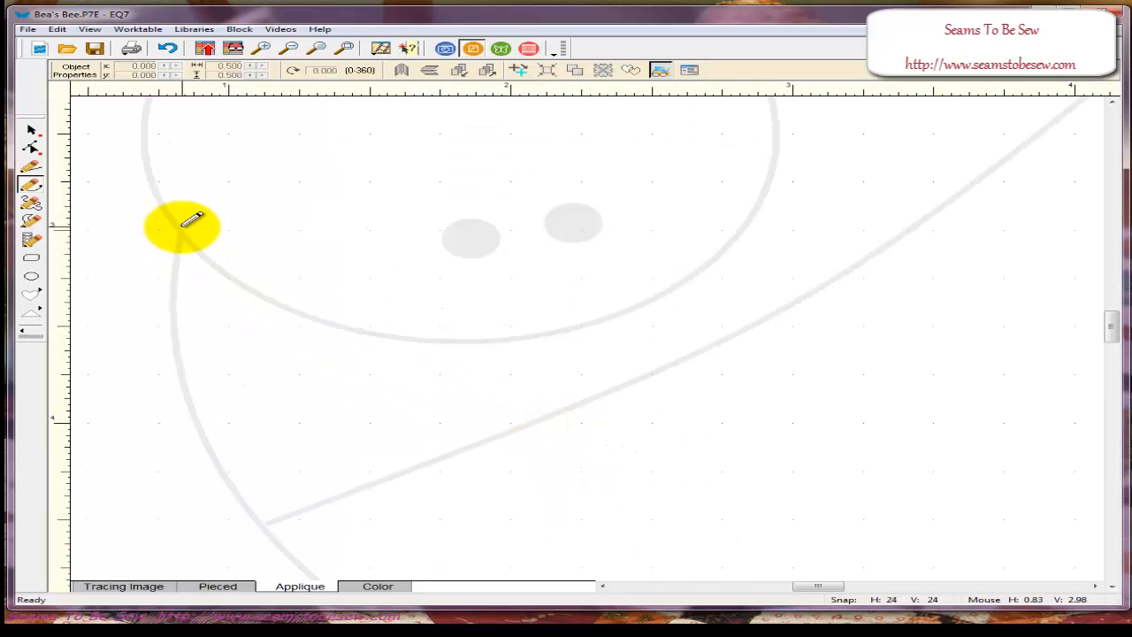
{"action": "mouse_move", "coordinate": [181, 227]}
{"action": "left_mouse_down"}
{"action": "mouse_move", "coordinate": [184, 270]}
{"action": "mouse_move", "coordinate": [163, 286]}
{"action": "mouse_move", "coordinate": [177, 374]}
{"action": "left_mouse_up"}
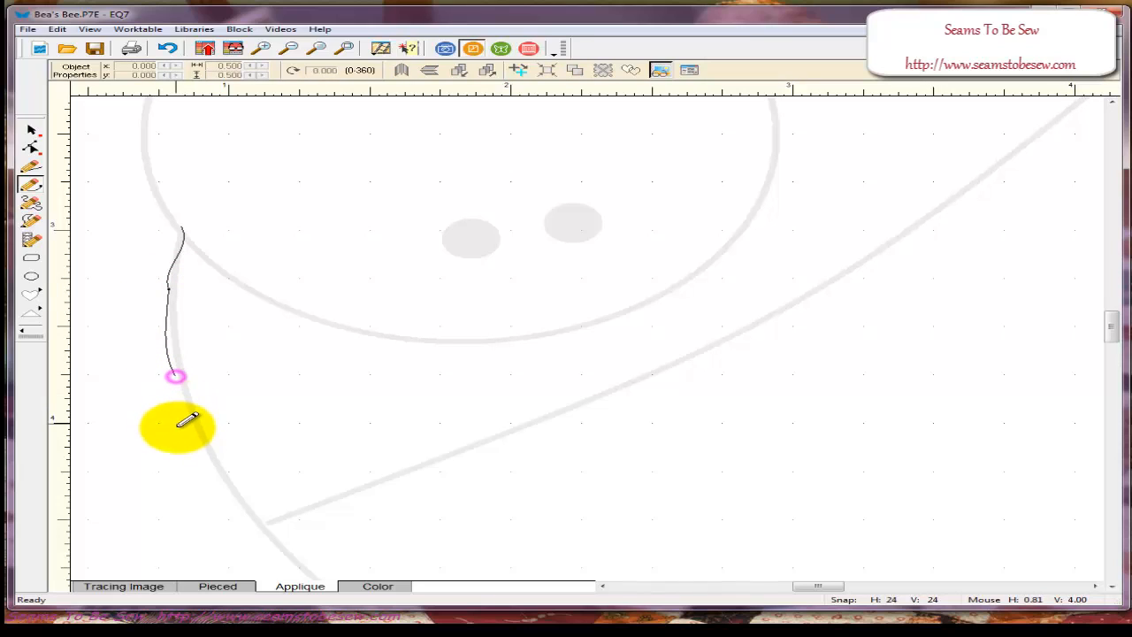
{"action": "left_click_drag", "start_coordinate": [211, 457], "coordinate": [261, 528]}
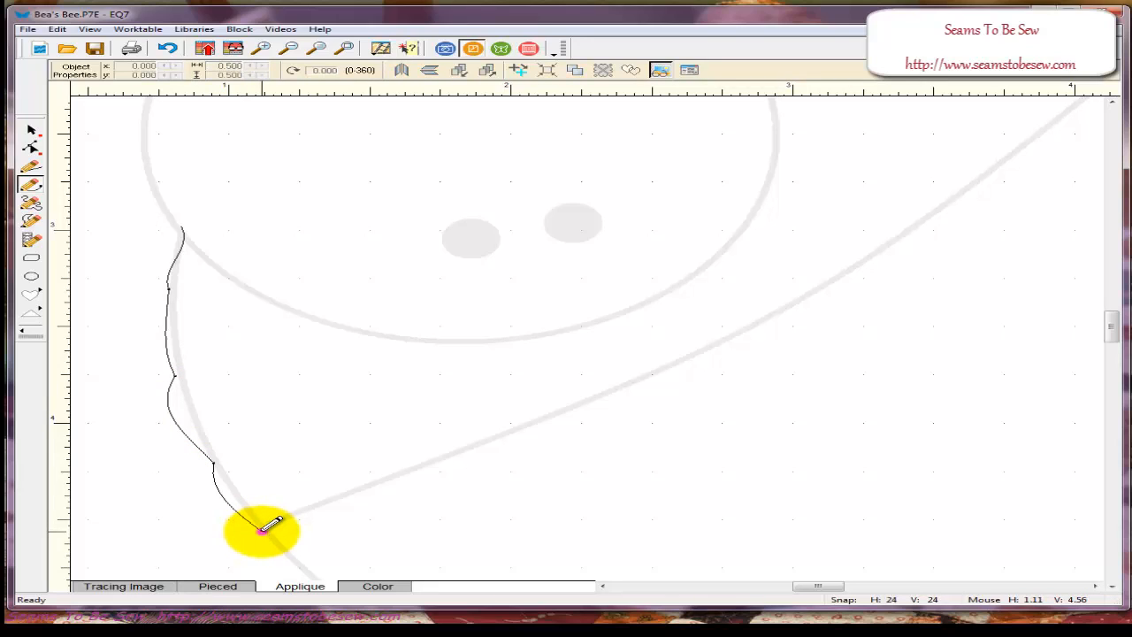
- Continue the front body section's curve segments from its lower-left corner up along the traced stripe line
{"action": "left_click_drag", "start_coordinate": [385, 493], "coordinate": [761, 330]}
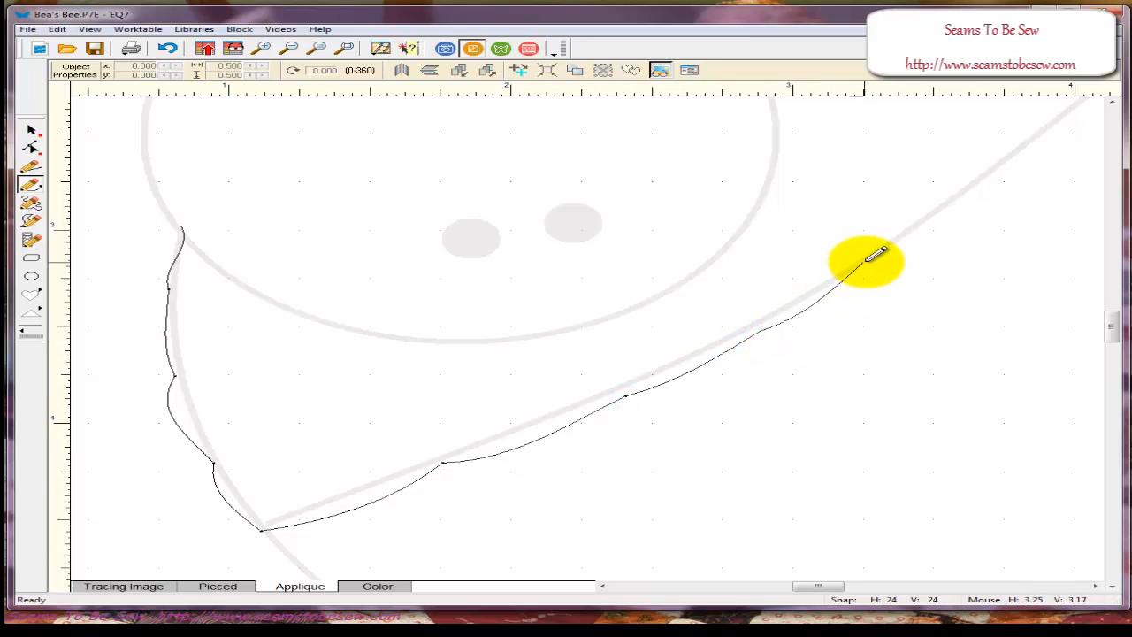
{"action": "left_click_drag", "start_coordinate": [889, 256], "coordinate": [889, 253]}
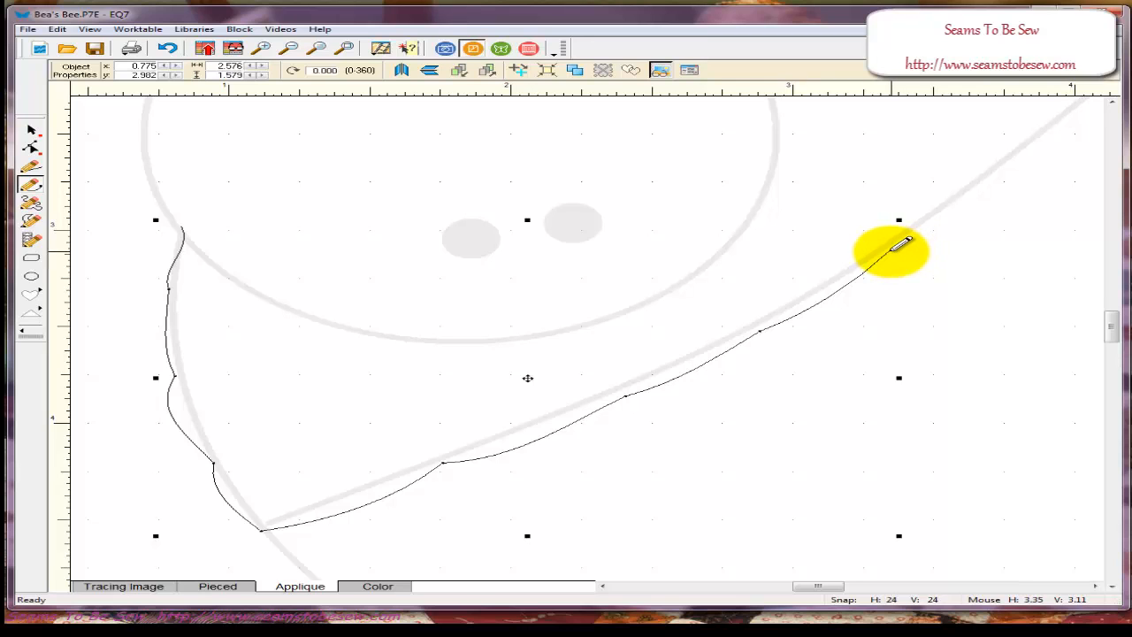
{"action": "mouse_move", "coordinate": [890, 252]}
{"action": "left_mouse_down"}
{"action": "mouse_move", "coordinate": [965, 210]}
{"action": "mouse_move", "coordinate": [1005, 168]}
{"action": "left_mouse_up"}
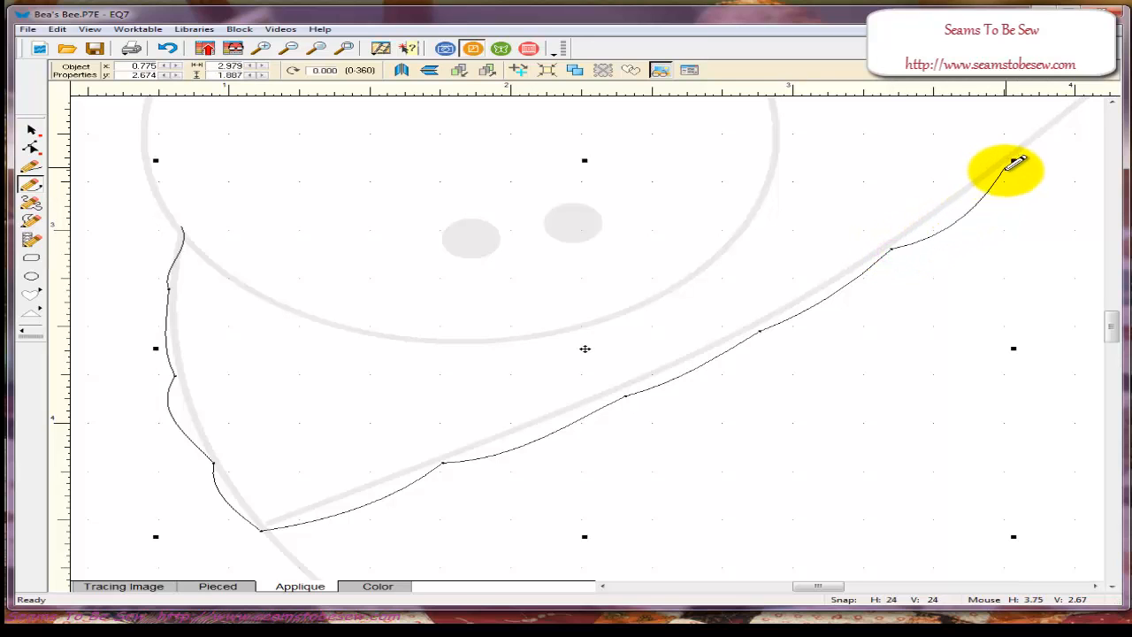
- Trace the remaining stripe line up to the body's upper-right corner and continue along the lower edges of the wings
{"action": "left_click", "coordinate": [846, 586]}
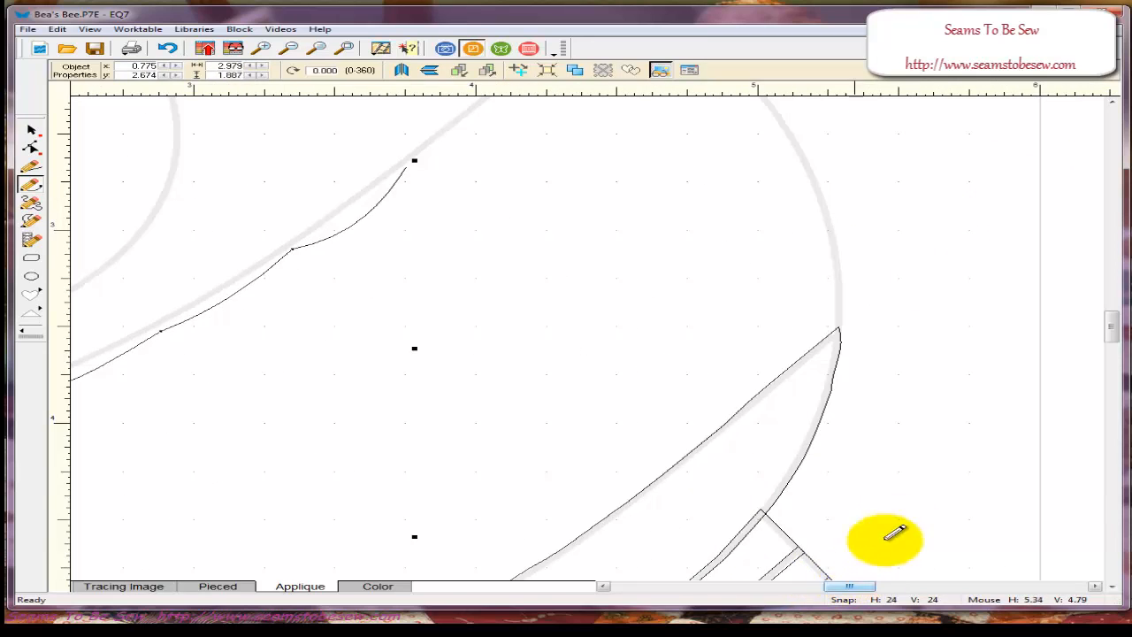
{"action": "left_click_drag", "start_coordinate": [1109, 324], "coordinate": [1111, 306]}
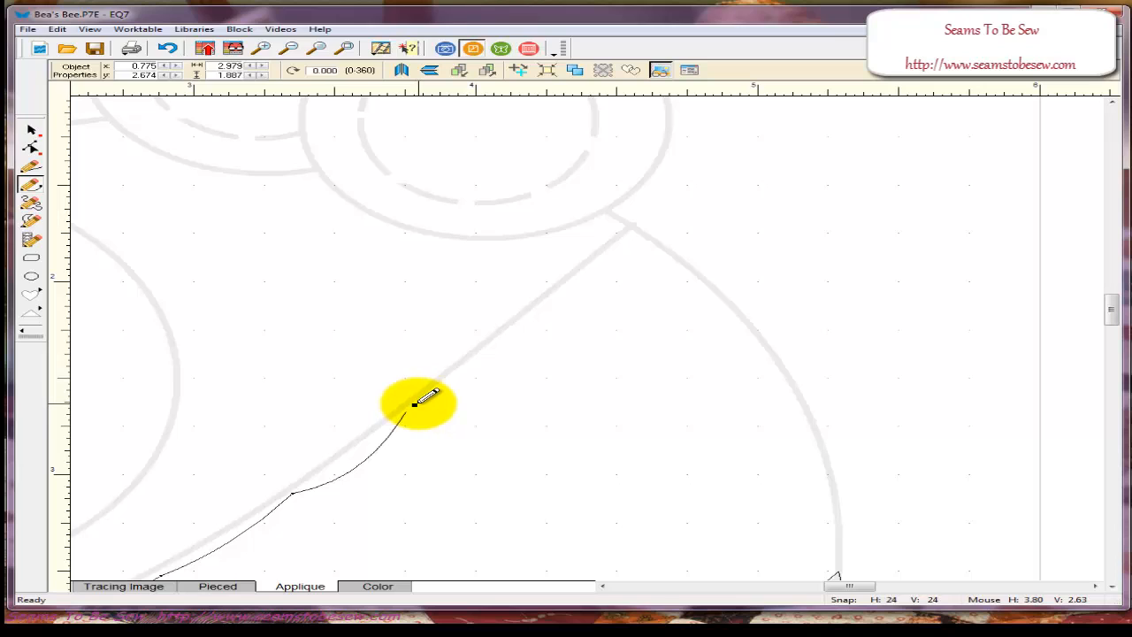
{"action": "mouse_move", "coordinate": [416, 404]}
{"action": "left_mouse_down"}
{"action": "mouse_move", "coordinate": [525, 310]}
{"action": "mouse_move", "coordinate": [576, 291]}
{"action": "mouse_move", "coordinate": [637, 224]}
{"action": "mouse_move", "coordinate": [605, 206]}
{"action": "mouse_move", "coordinate": [506, 229]}
{"action": "left_mouse_up"}
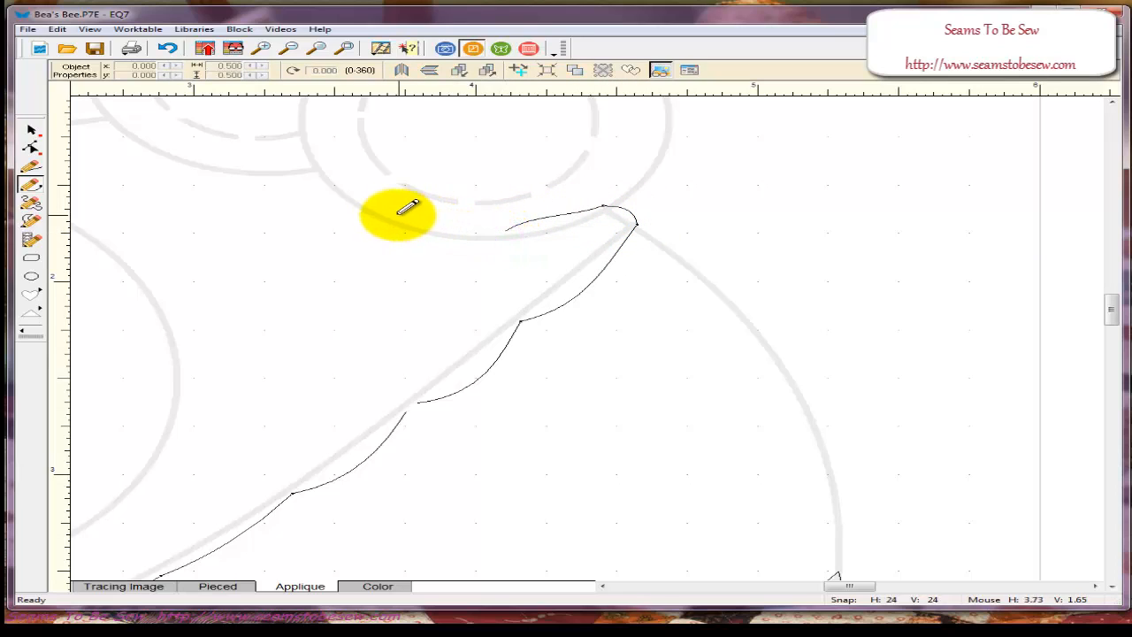
{"action": "mouse_move", "coordinate": [406, 207]}
{"action": "left_mouse_down"}
{"action": "mouse_move", "coordinate": [332, 169]}
{"action": "mouse_move", "coordinate": [242, 168]}
{"action": "left_mouse_up"}
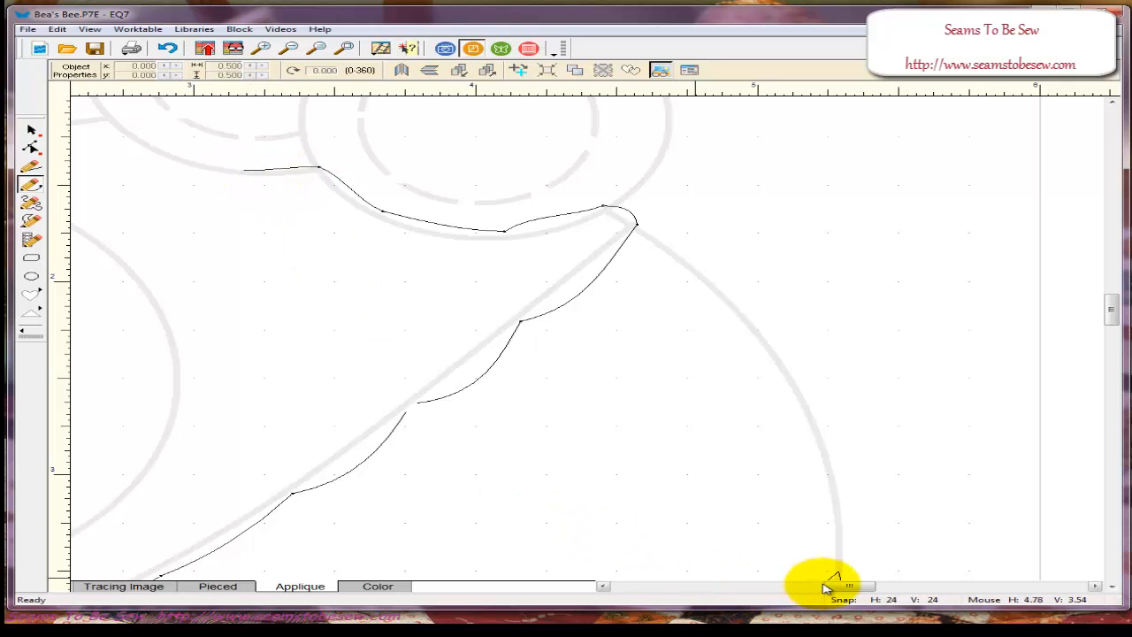
- Trace around the rear wing and along the back to the antennae, turning down the right side of the head outline
{"action": "left_click_drag", "start_coordinate": [834, 586], "coordinate": [817, 588]}
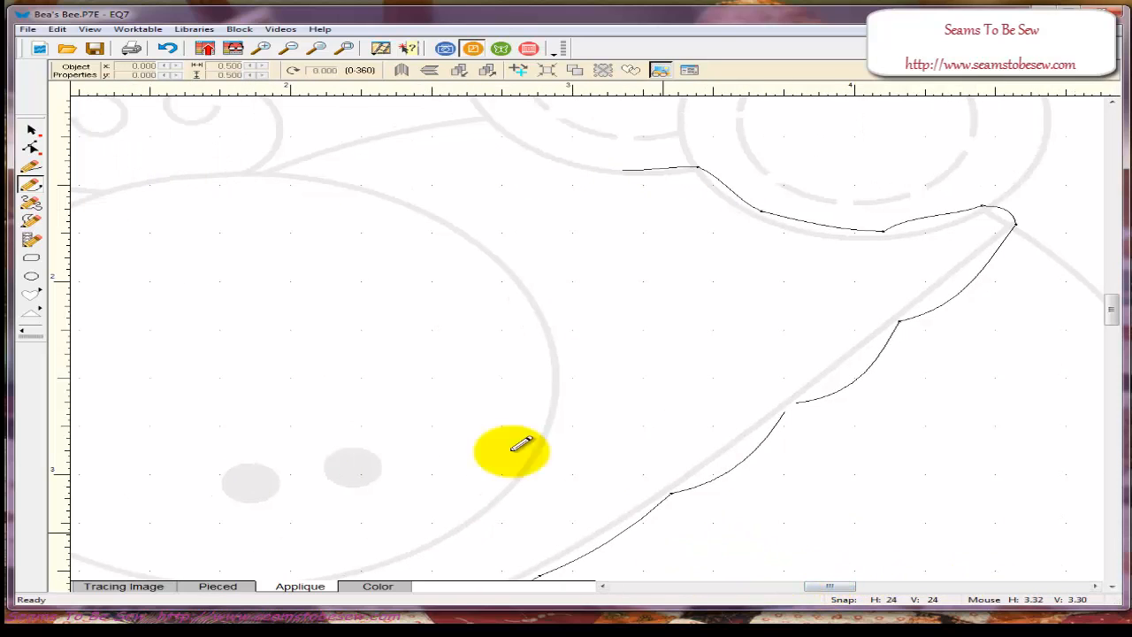
{"action": "mouse_move", "coordinate": [625, 168]}
{"action": "left_mouse_down"}
{"action": "mouse_move", "coordinate": [506, 134]}
{"action": "mouse_move", "coordinate": [491, 114]}
{"action": "mouse_move", "coordinate": [385, 133]}
{"action": "left_mouse_up"}
{"action": "left_click_drag", "start_coordinate": [274, 159], "coordinate": [260, 172]}
{"action": "mouse_move", "coordinate": [378, 198]}
{"action": "left_mouse_down"}
{"action": "mouse_move", "coordinate": [499, 268]}
{"action": "mouse_move", "coordinate": [549, 363]}
{"action": "left_mouse_up"}
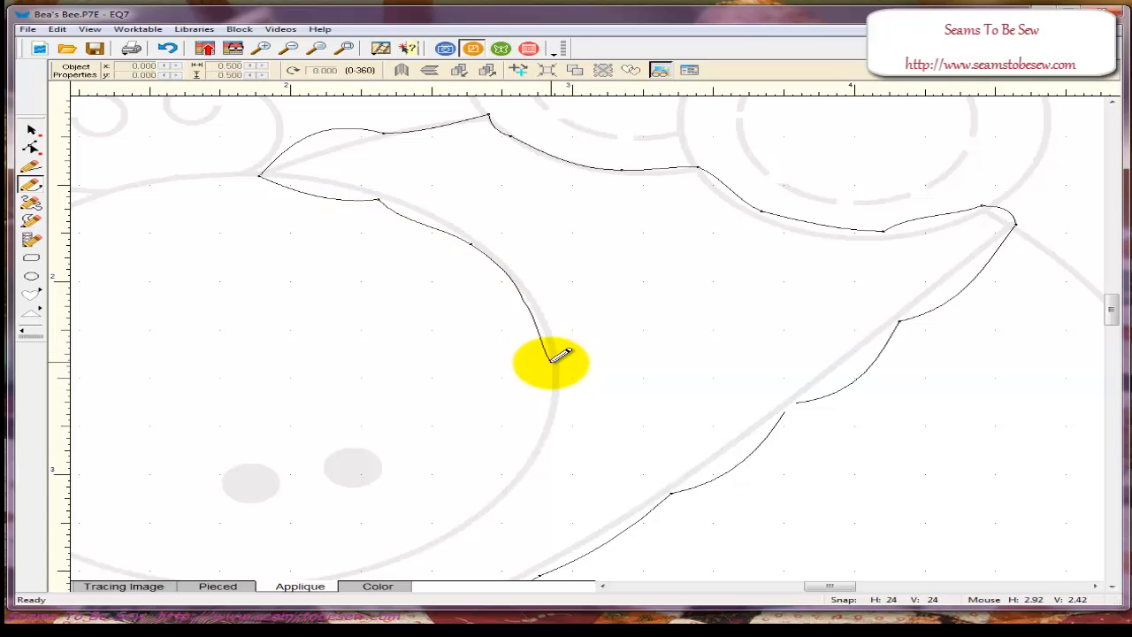
{"action": "left_click_drag", "start_coordinate": [544, 425], "coordinate": [500, 493]}
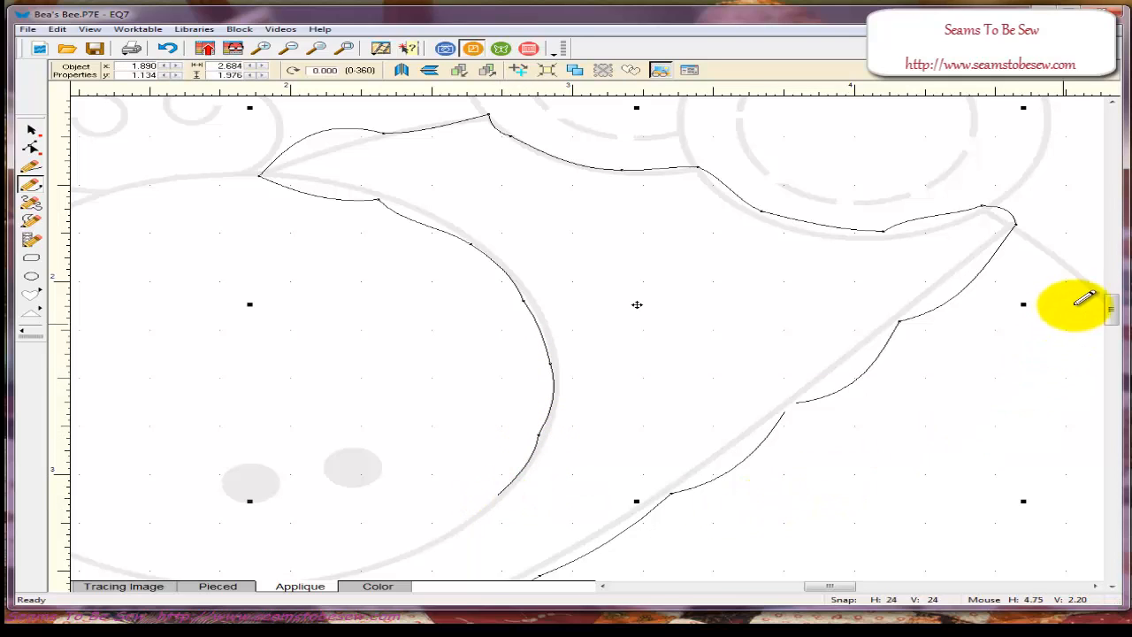
- Continue the front body section's curve segments along the lower edge of the head outline, working toward the left
{"action": "scroll", "coordinate": [1105, 311], "scroll_direction": "down", "scroll_amount": 3}
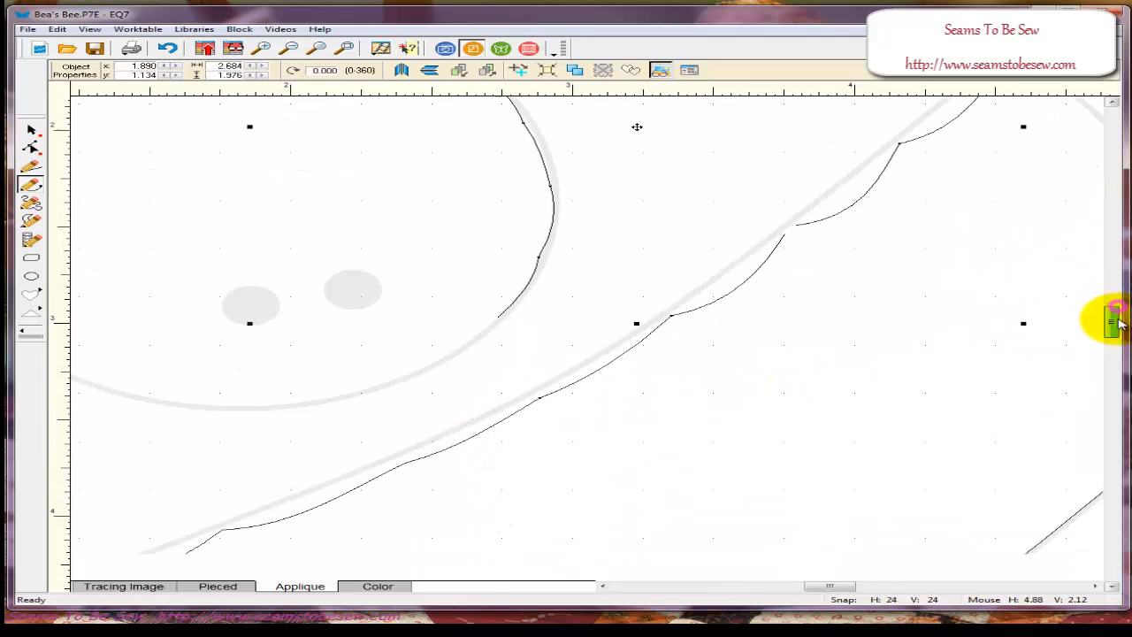
{"action": "left_click", "coordinate": [501, 308]}
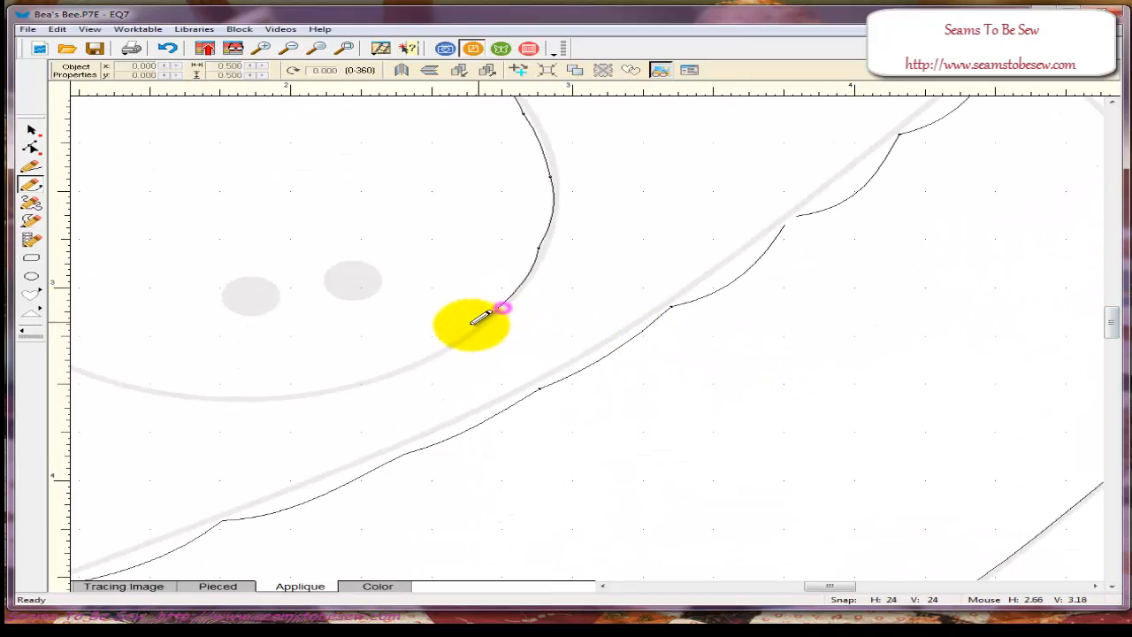
{"action": "left_click", "coordinate": [430, 353]}
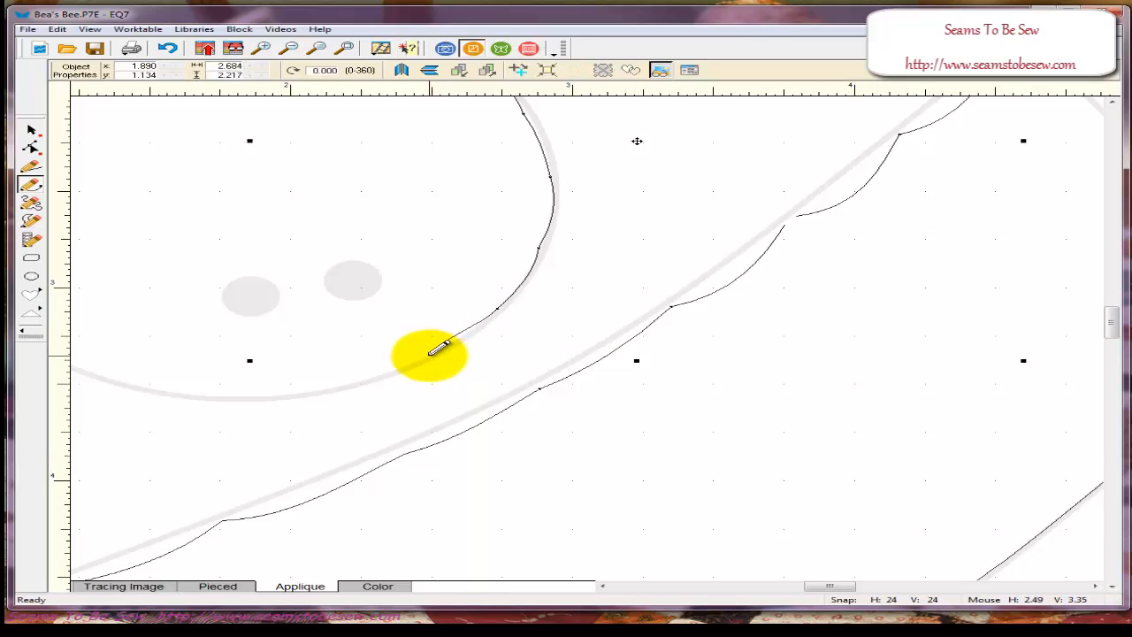
{"action": "left_click", "coordinate": [310, 393]}
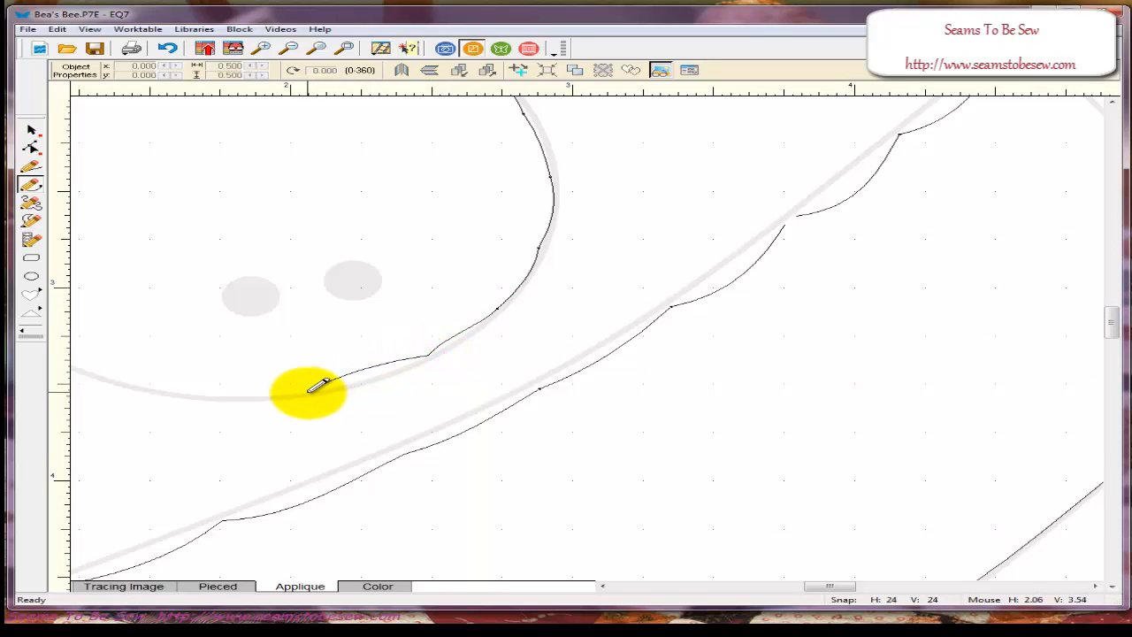
{"action": "left_click", "coordinate": [177, 392]}
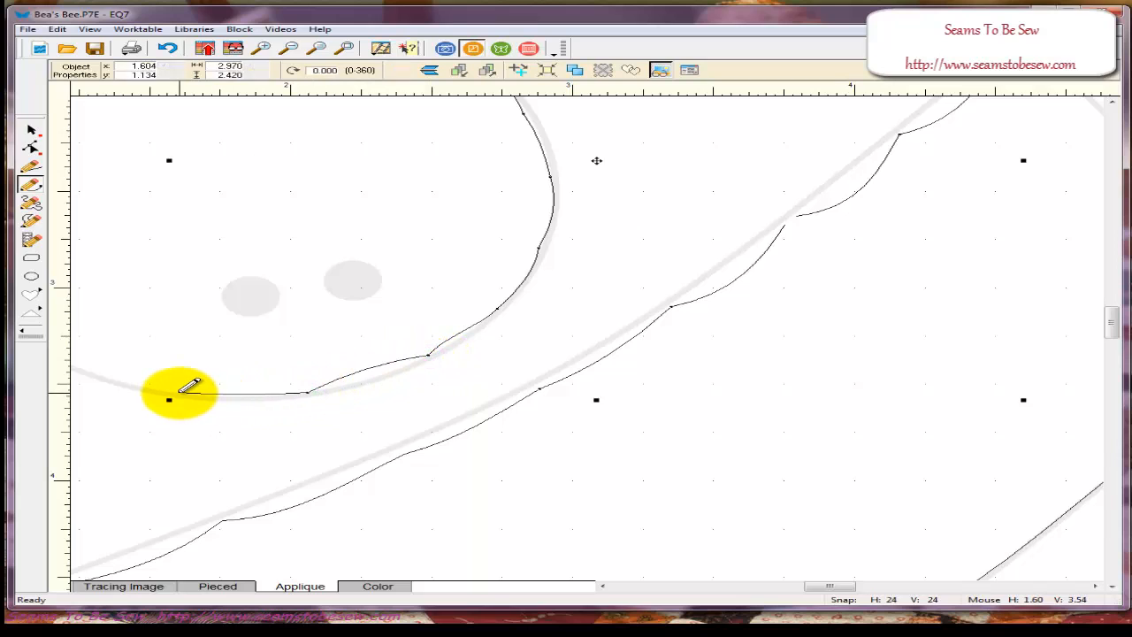
{"action": "left_click", "coordinate": [79, 368]}
- Trace the last part of the head outline and join the curve to the front body section's starting point
{"action": "mouse_move", "coordinate": [849, 584]}
{"action": "left_mouse_down"}
{"action": "mouse_move", "coordinate": [778, 585]}
{"action": "mouse_move", "coordinate": [795, 583]}
{"action": "left_mouse_up"}
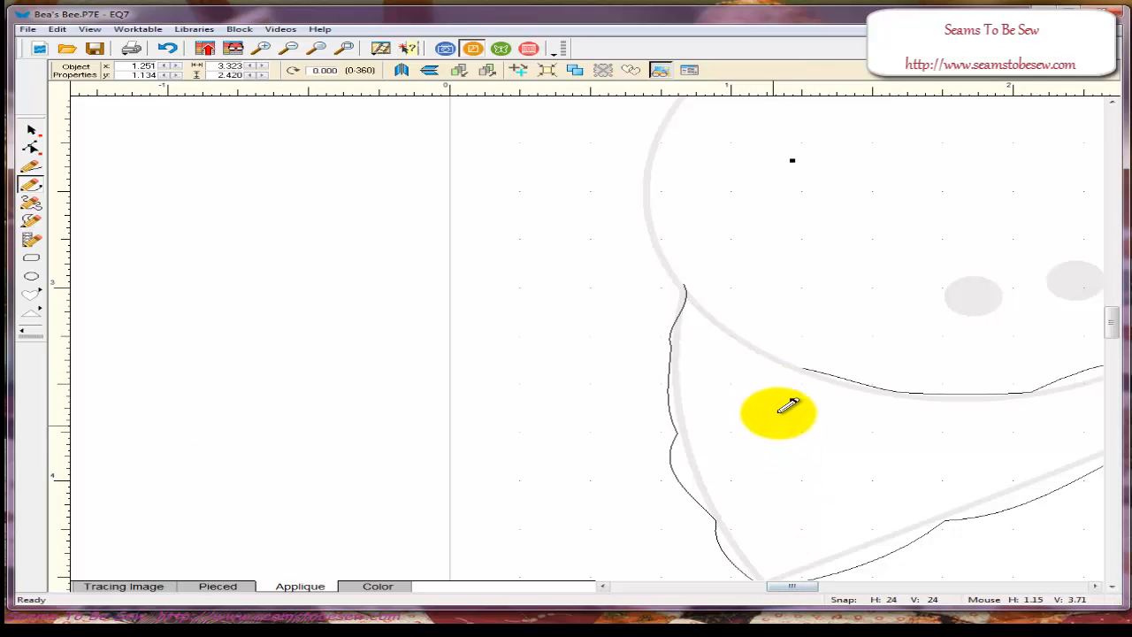
{"action": "left_click", "coordinate": [803, 367]}
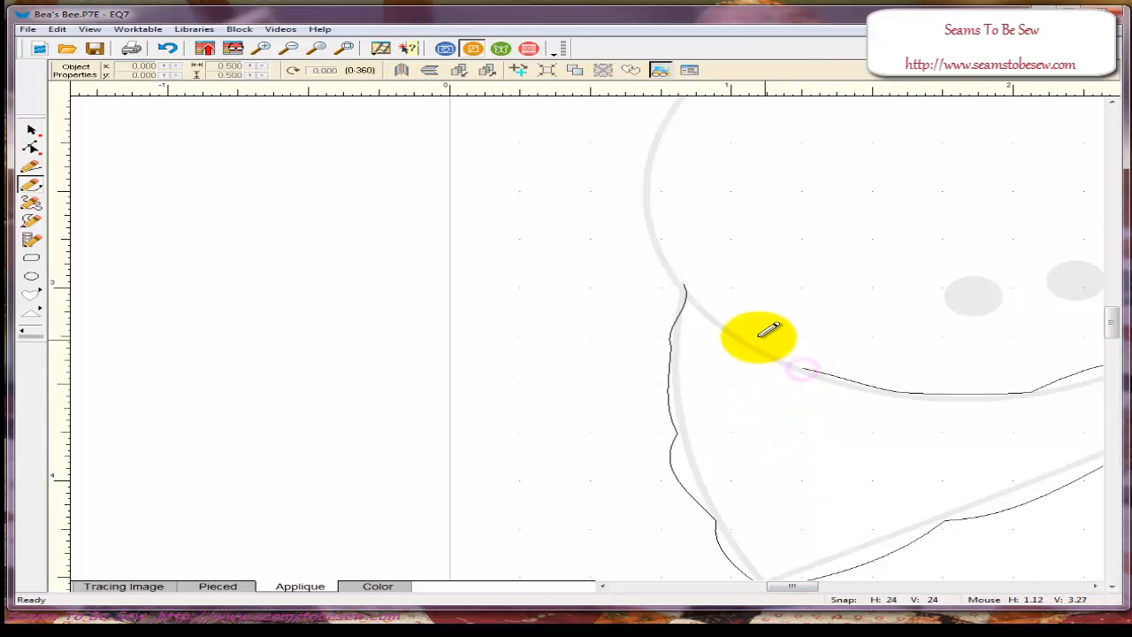
{"action": "left_click", "coordinate": [719, 321]}
{"action": "left_click", "coordinate": [687, 287]}
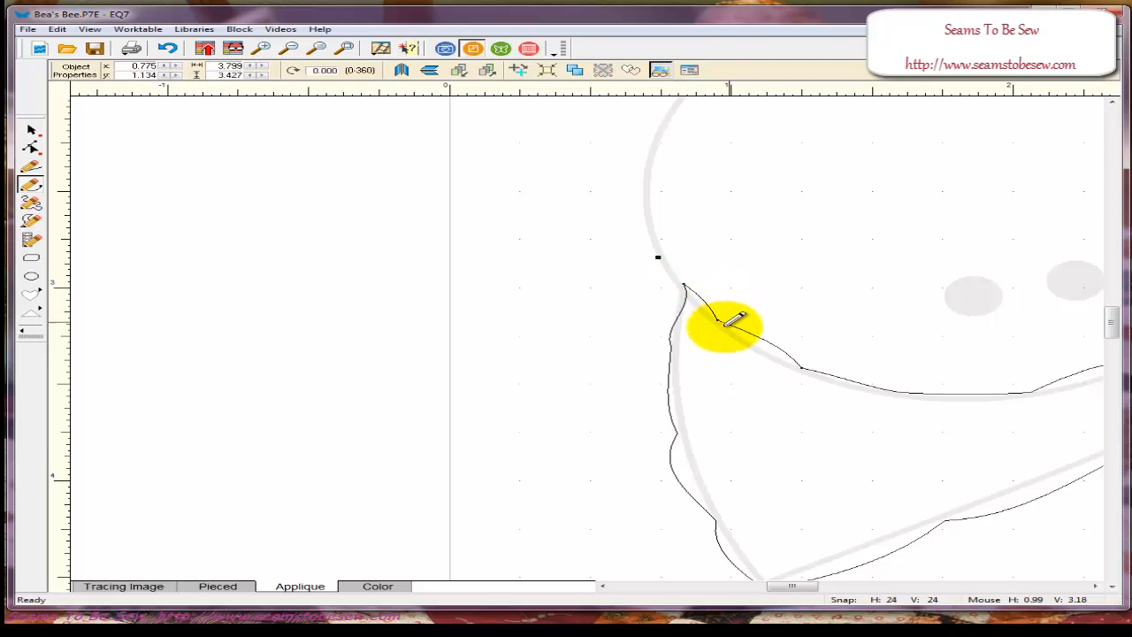
- Toggle the fill preview for closed patches on and off to check whether the front body section is closed
{"action": "left_click", "coordinate": [631, 71]}
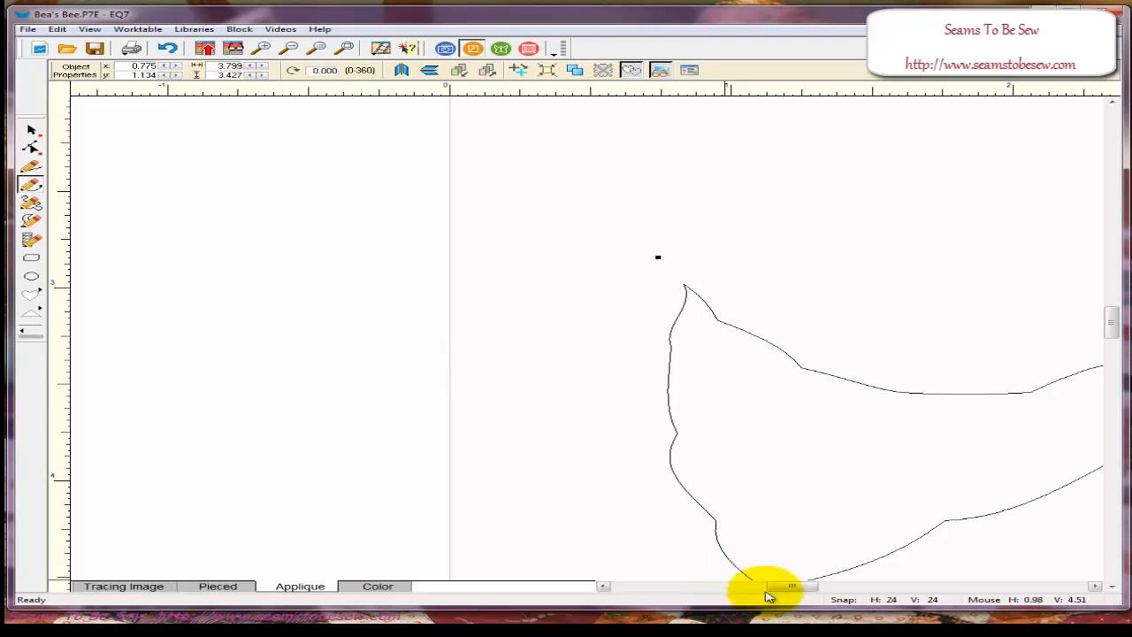
{"action": "left_click_drag", "start_coordinate": [795, 587], "coordinate": [822, 587]}
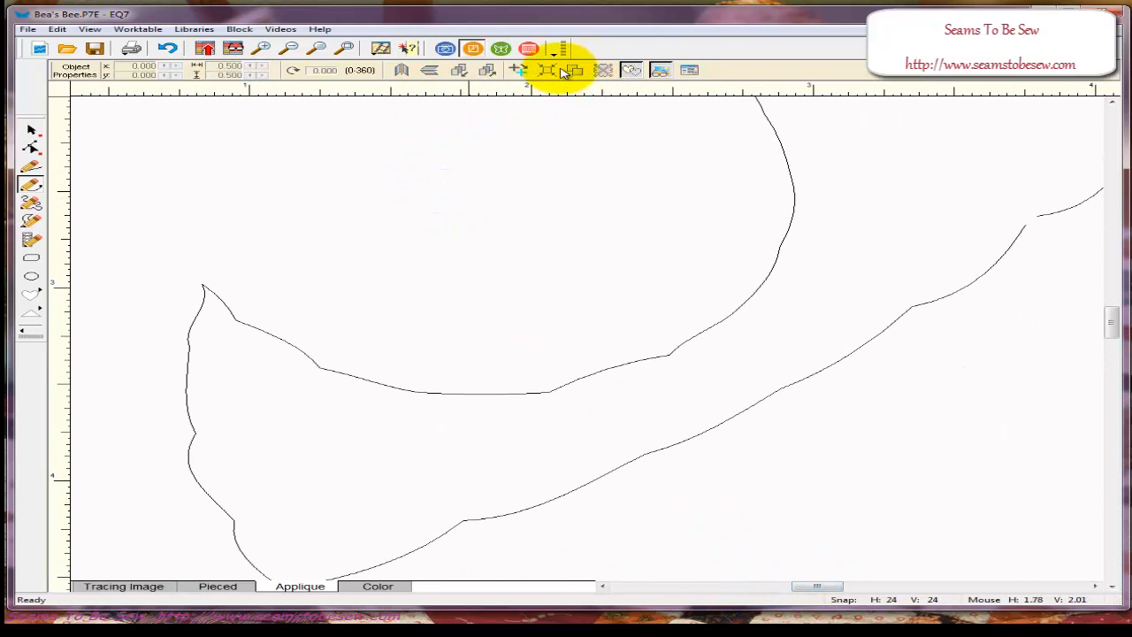
{"action": "left_click", "coordinate": [31, 165]}
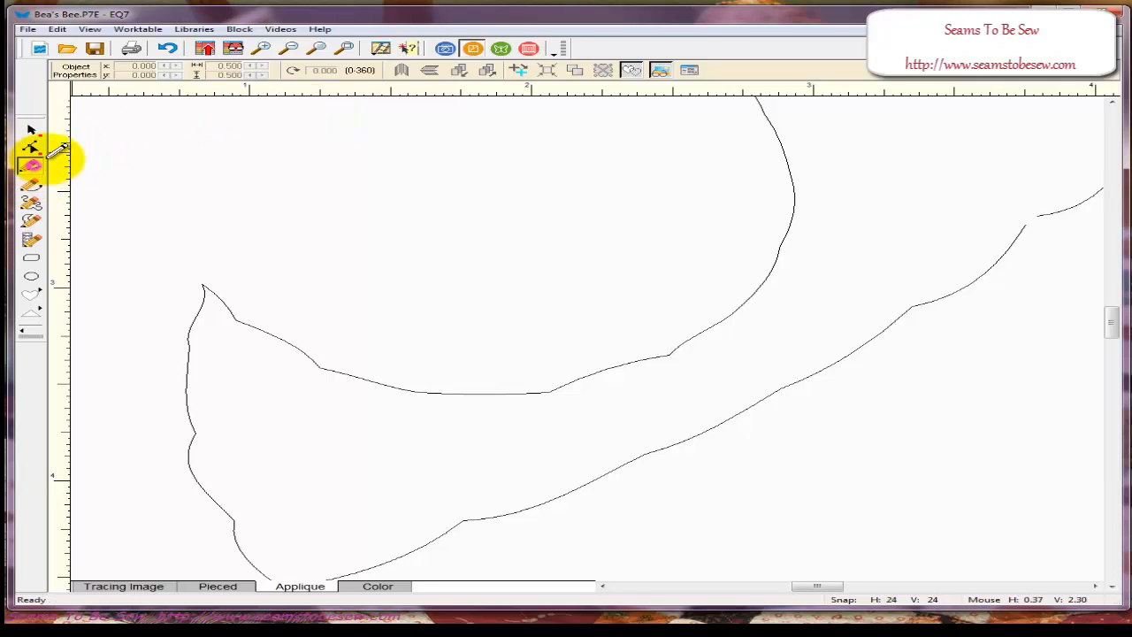
{"action": "left_click", "coordinate": [631, 71]}
{"action": "left_click", "coordinate": [631, 71]}
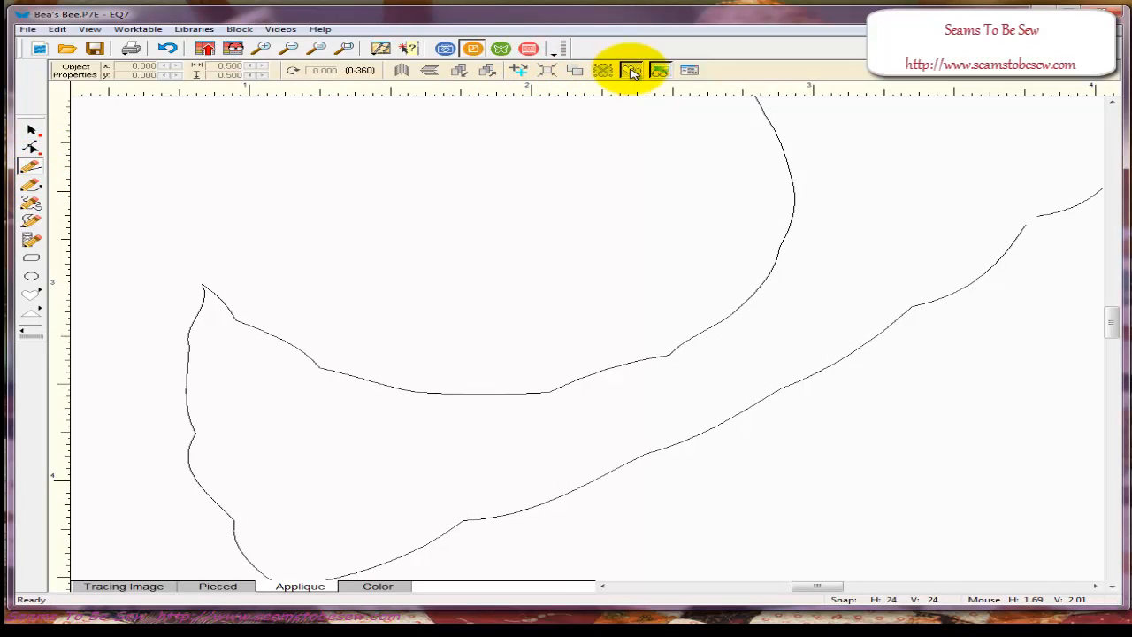
{"action": "left_click", "coordinate": [632, 71]}
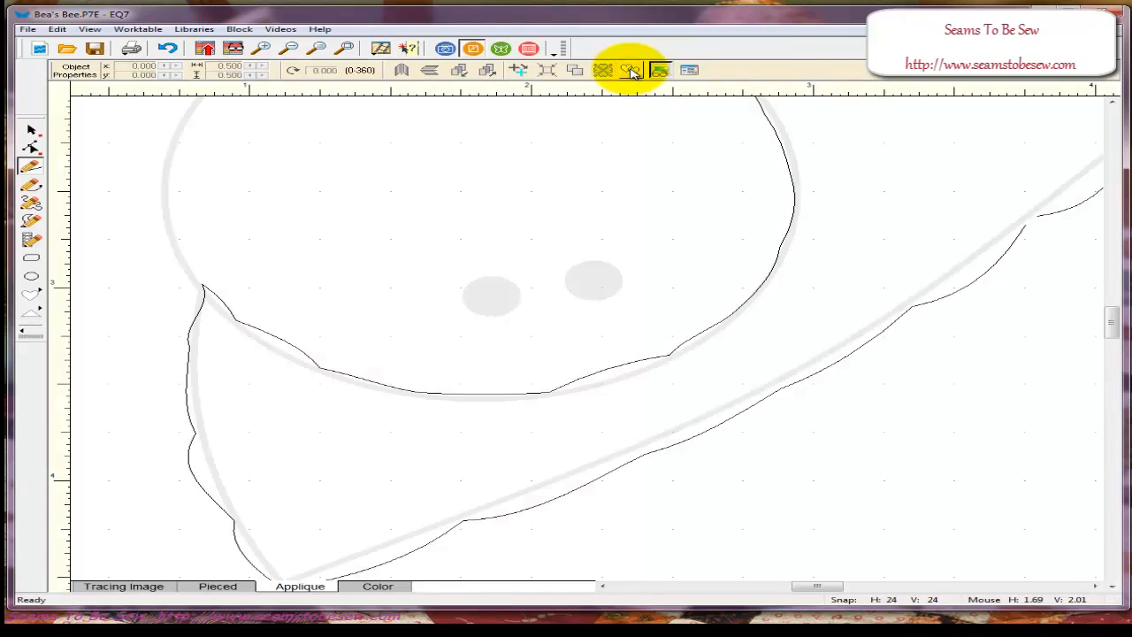
{"action": "left_click", "coordinate": [631, 71]}
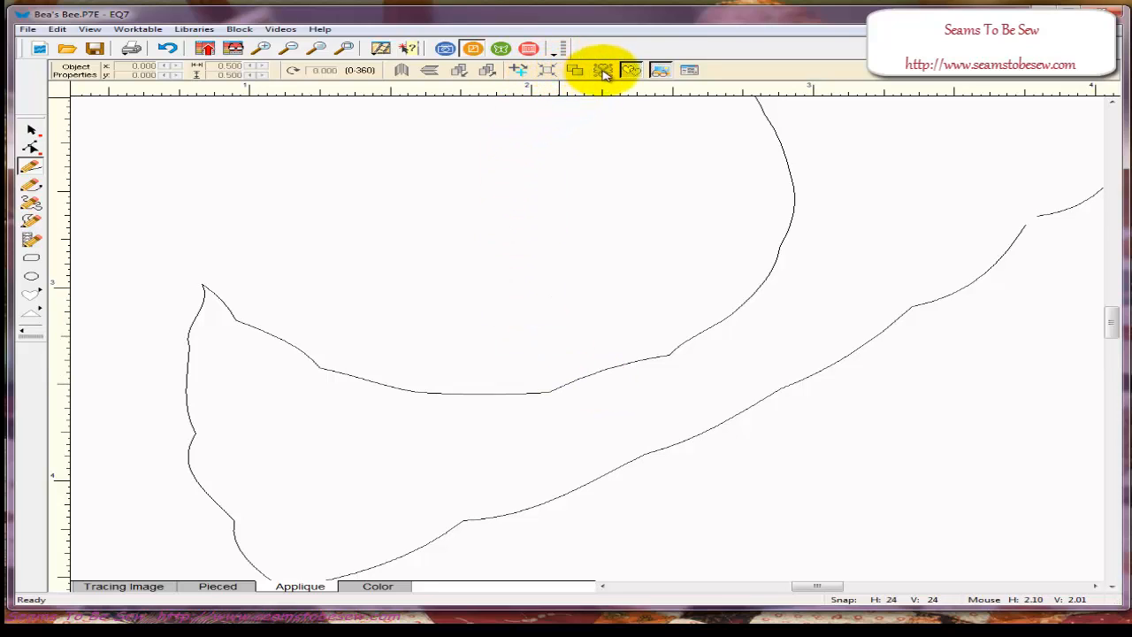
{"action": "left_click", "coordinate": [633, 71]}
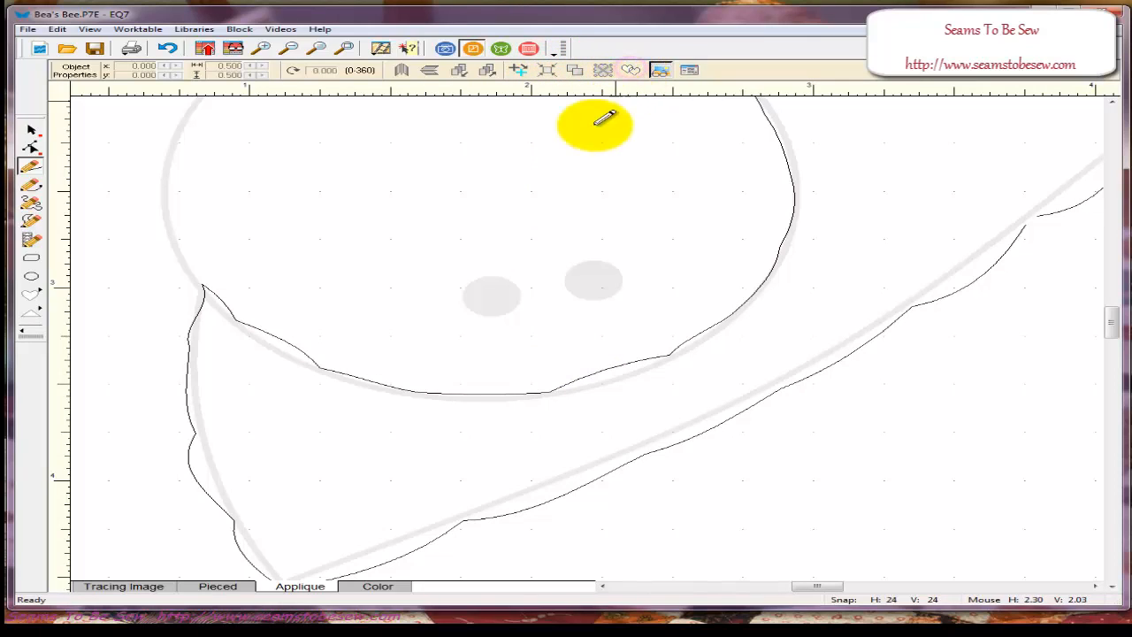
- Reshape the front body section's uppermost left-edge segment below the head so it follows the traced body outline
{"action": "left_click", "coordinate": [31, 148]}
{"action": "left_click", "coordinate": [205, 304]}
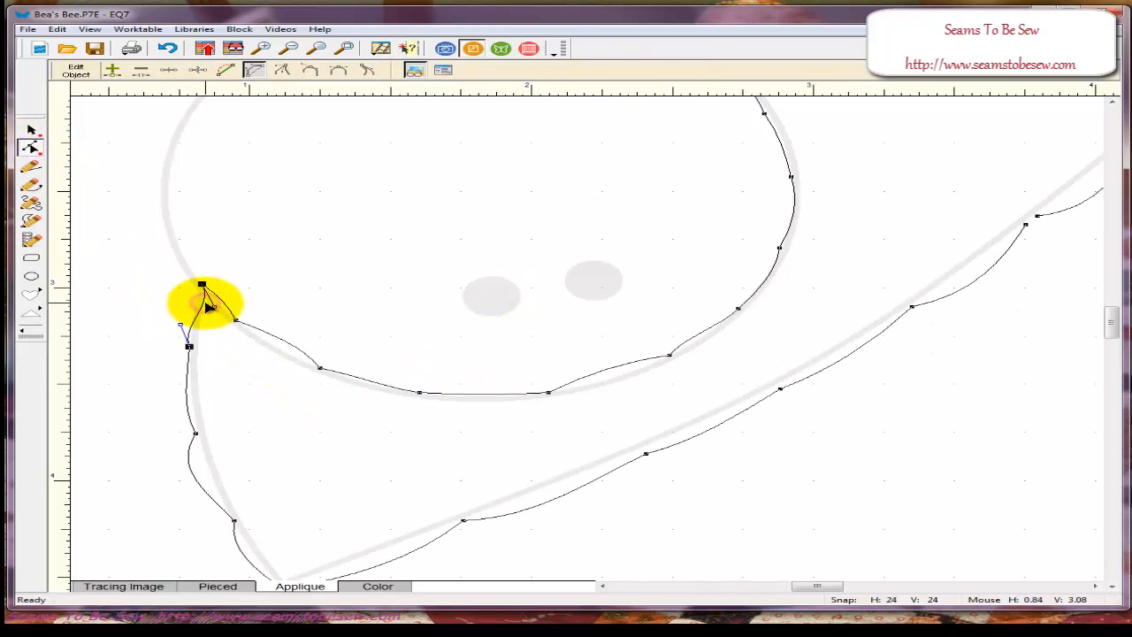
{"action": "left_click_drag", "start_coordinate": [205, 304], "coordinate": [194, 325]}
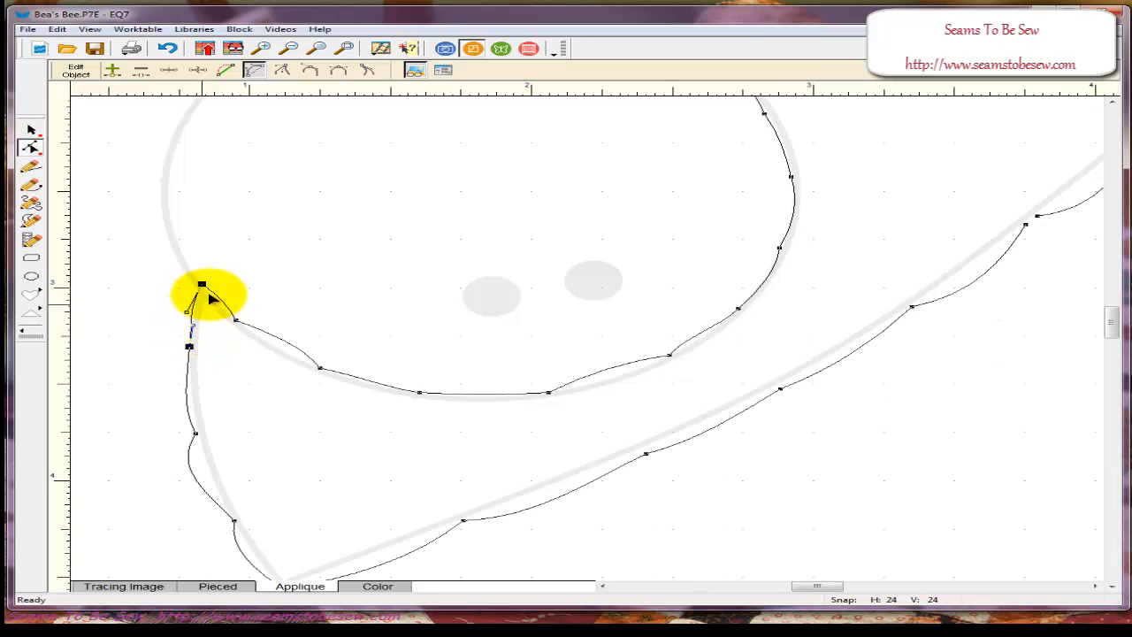
- Reposition the front body section's top-left corner node and reshape the first two segments beneath the head to follow the traced outline
{"action": "left_click", "coordinate": [202, 284]}
{"action": "left_click", "coordinate": [198, 281]}
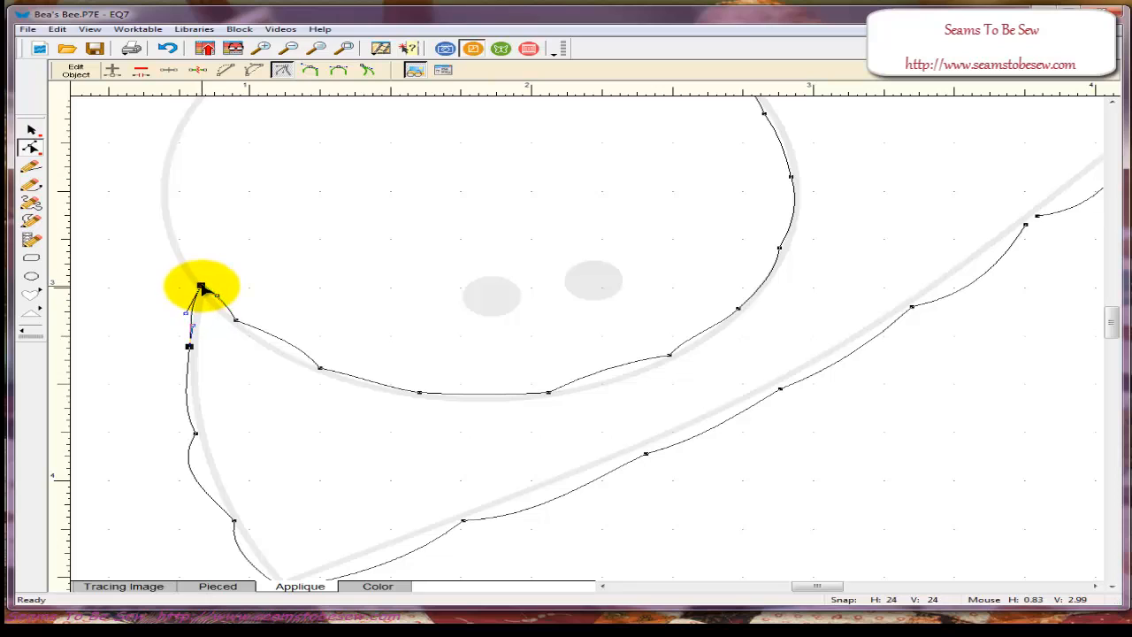
{"action": "left_click_drag", "start_coordinate": [202, 289], "coordinate": [242, 317]}
{"action": "left_click", "coordinate": [221, 306]}
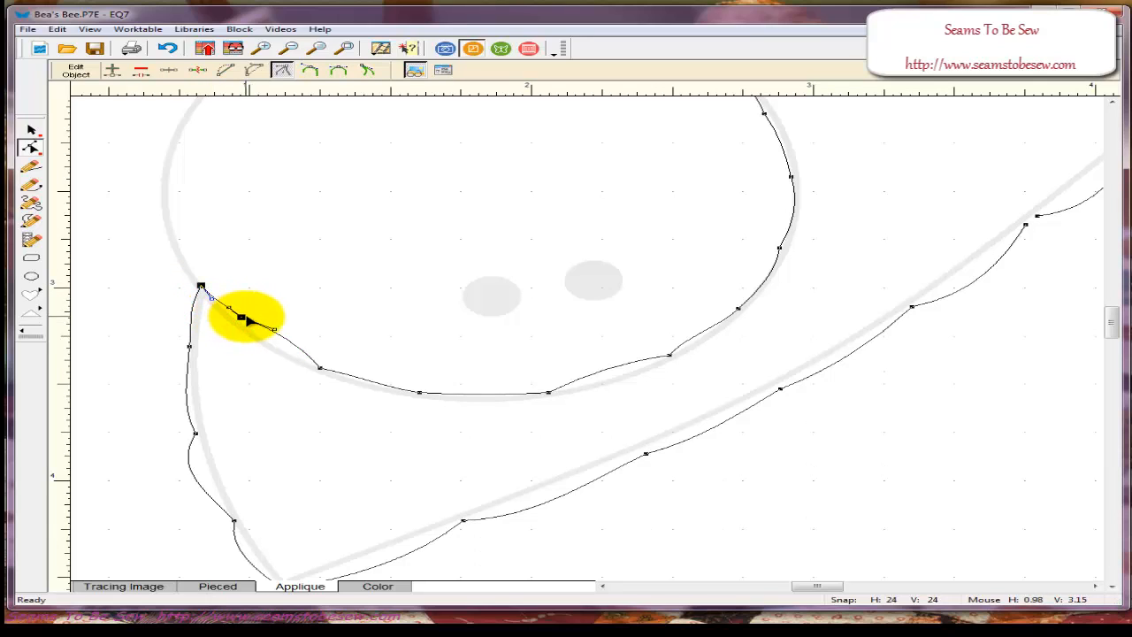
{"action": "left_click", "coordinate": [283, 345]}
{"action": "left_click_drag", "start_coordinate": [283, 347], "coordinate": [320, 368]}
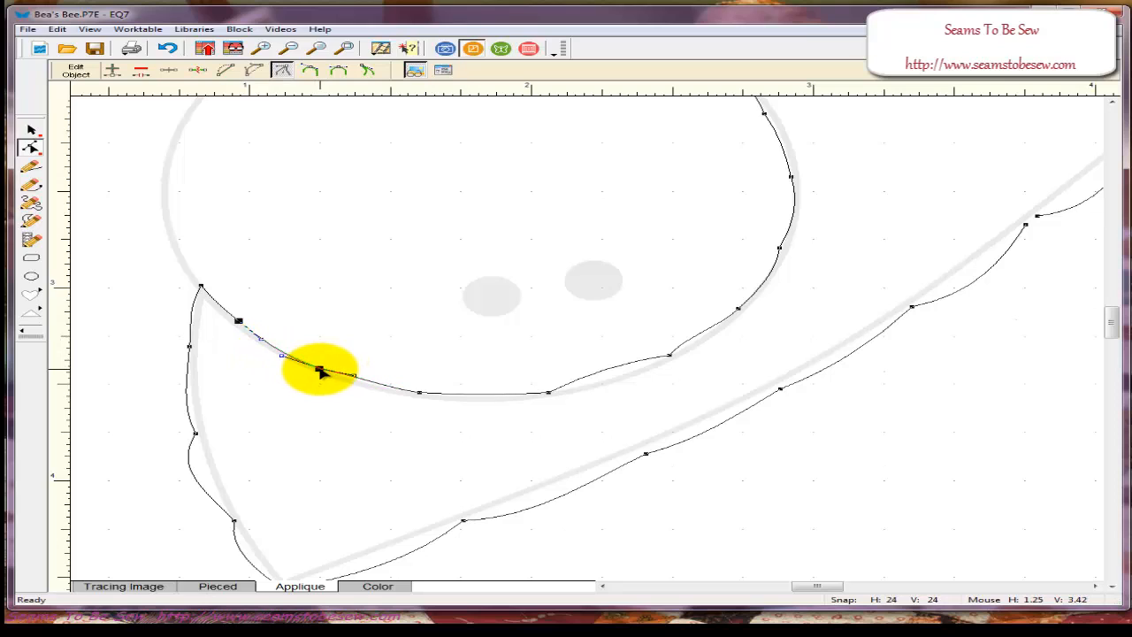
- Adjust the curve handles of the third segment along the head's lower-left edge so it follows the traced outline
{"action": "left_click", "coordinate": [364, 379]}
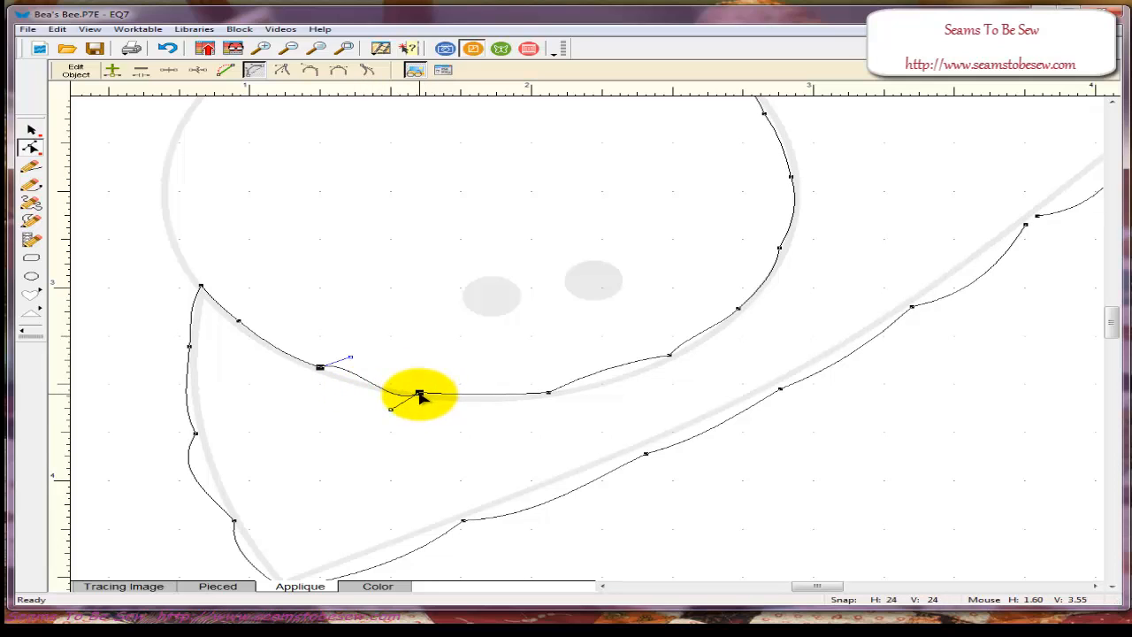
{"action": "mouse_move", "coordinate": [419, 394]}
{"action": "left_mouse_down"}
{"action": "mouse_move", "coordinate": [431, 411]}
{"action": "mouse_move", "coordinate": [419, 393]}
{"action": "left_mouse_up"}
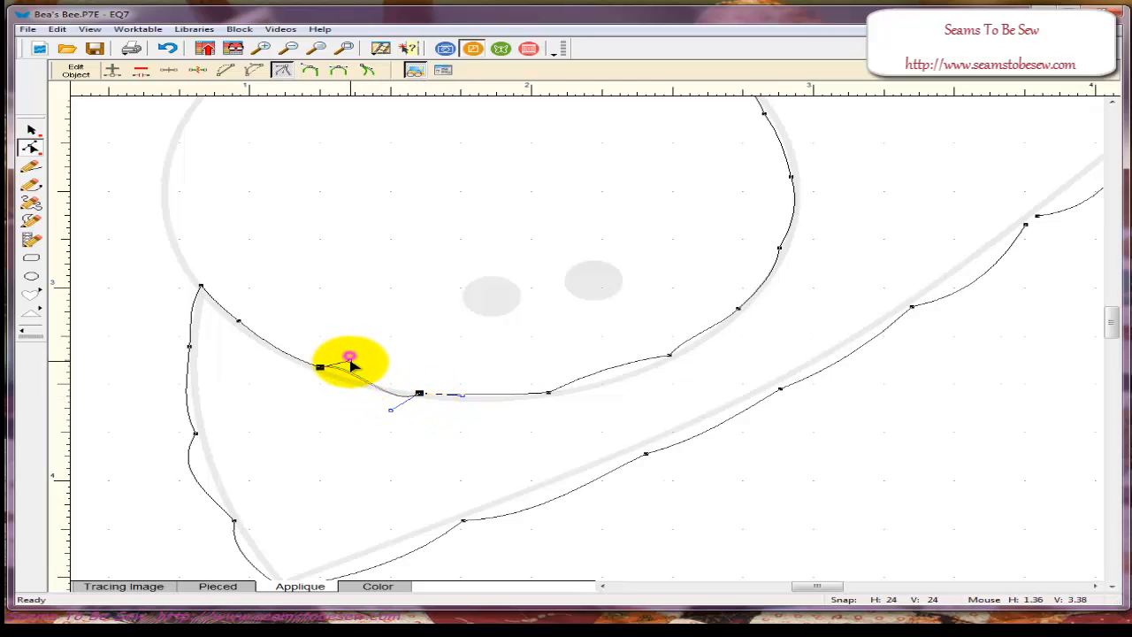
{"action": "left_click_drag", "start_coordinate": [345, 376], "coordinate": [344, 372]}
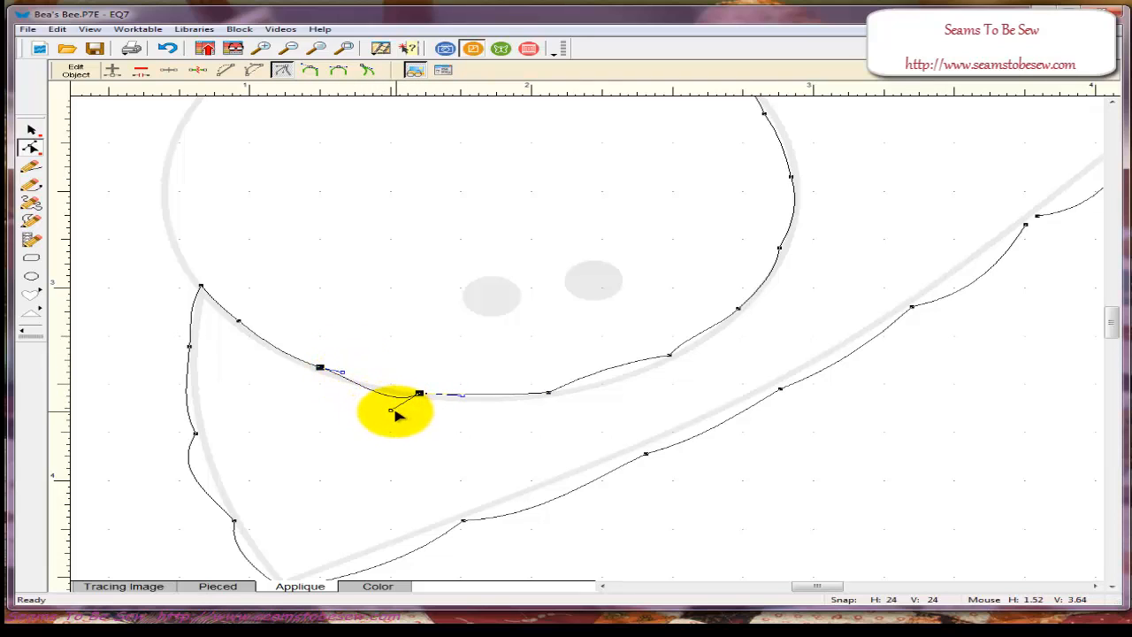
{"action": "left_click_drag", "start_coordinate": [391, 415], "coordinate": [389, 391]}
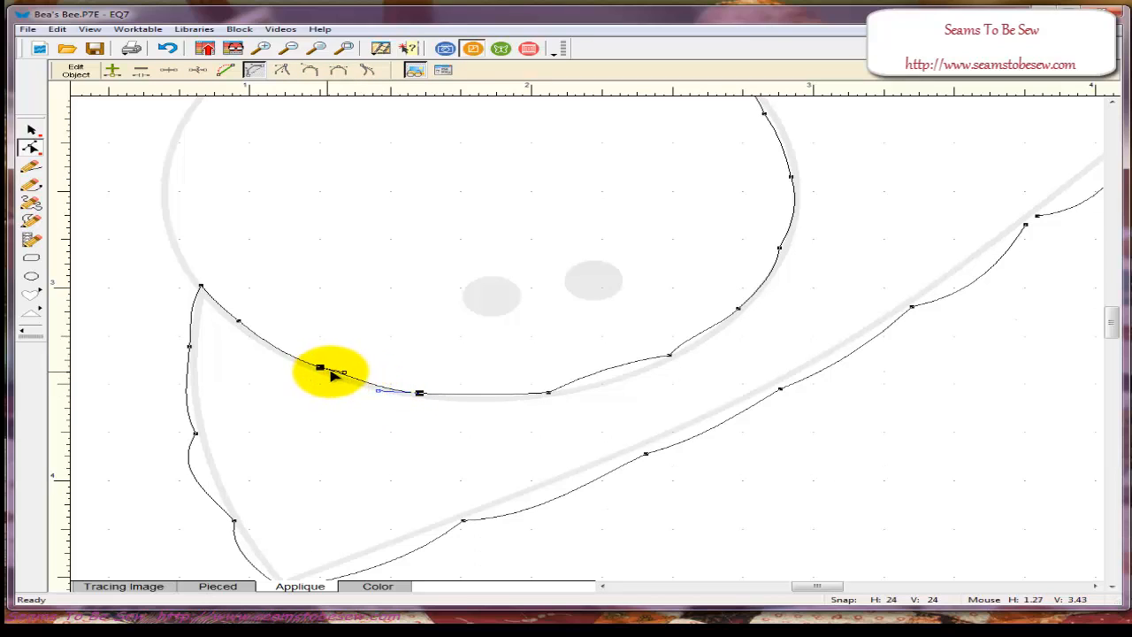
- Reshape the front body section's segments along the lowest part of the head and shift the node between them onto the outline
{"action": "left_click", "coordinate": [475, 397]}
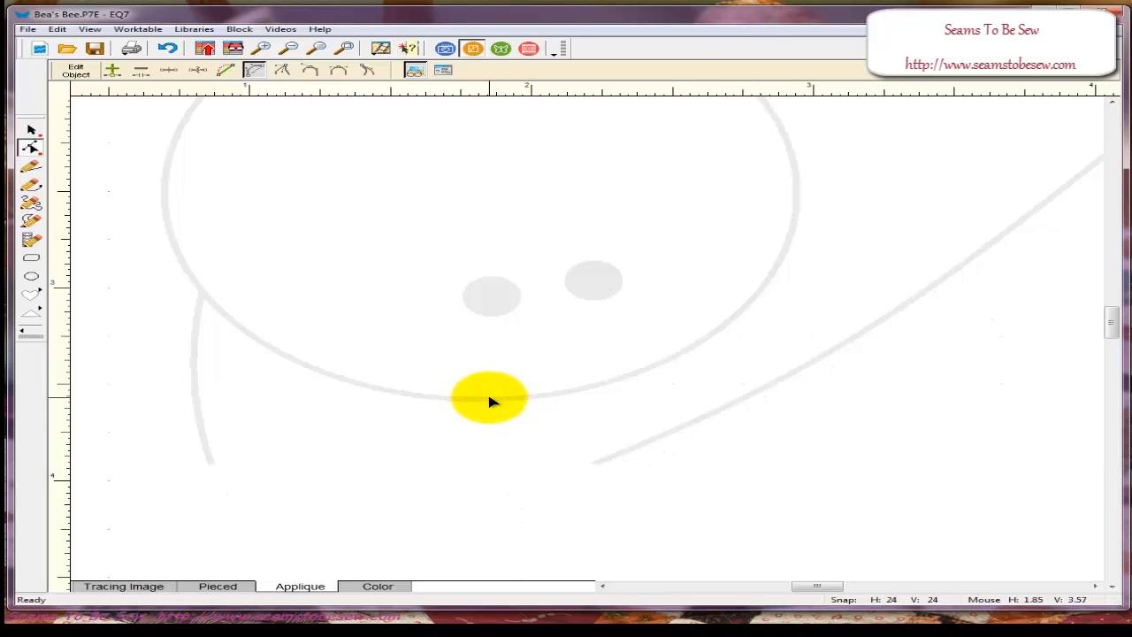
{"action": "left_click", "coordinate": [548, 391]}
{"action": "left_click_drag", "start_coordinate": [549, 387], "coordinate": [553, 392]}
{"action": "left_click", "coordinate": [605, 374]}
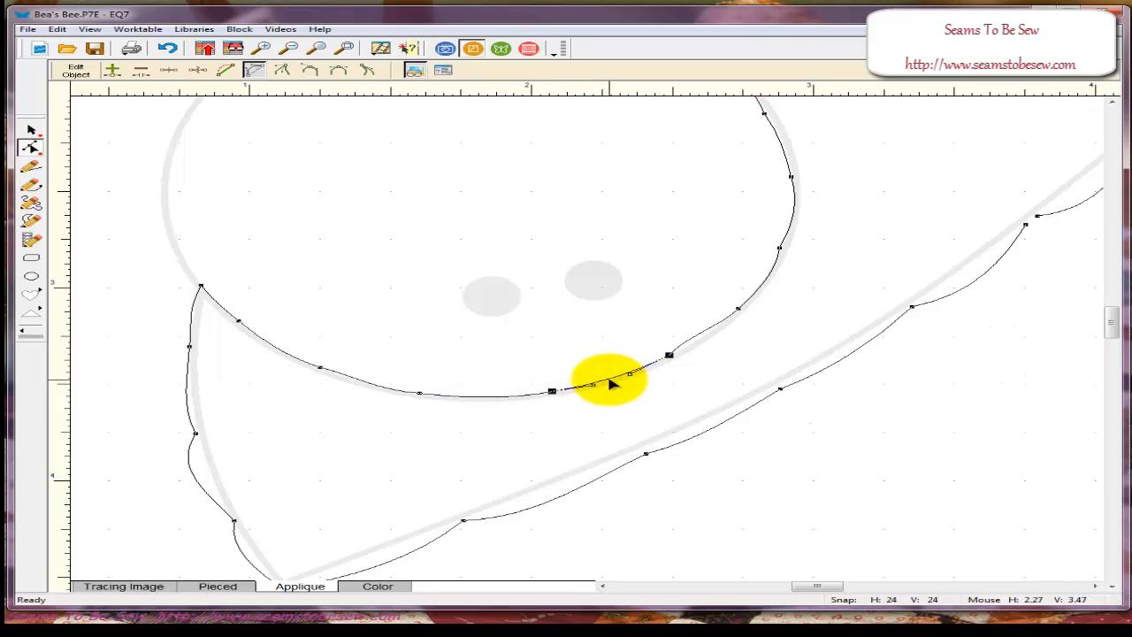
- Reshape the segments at the head's lower-right edge, undo the distorted attempt, and smooth the curve to the traced outline
{"action": "left_click", "coordinate": [687, 343]}
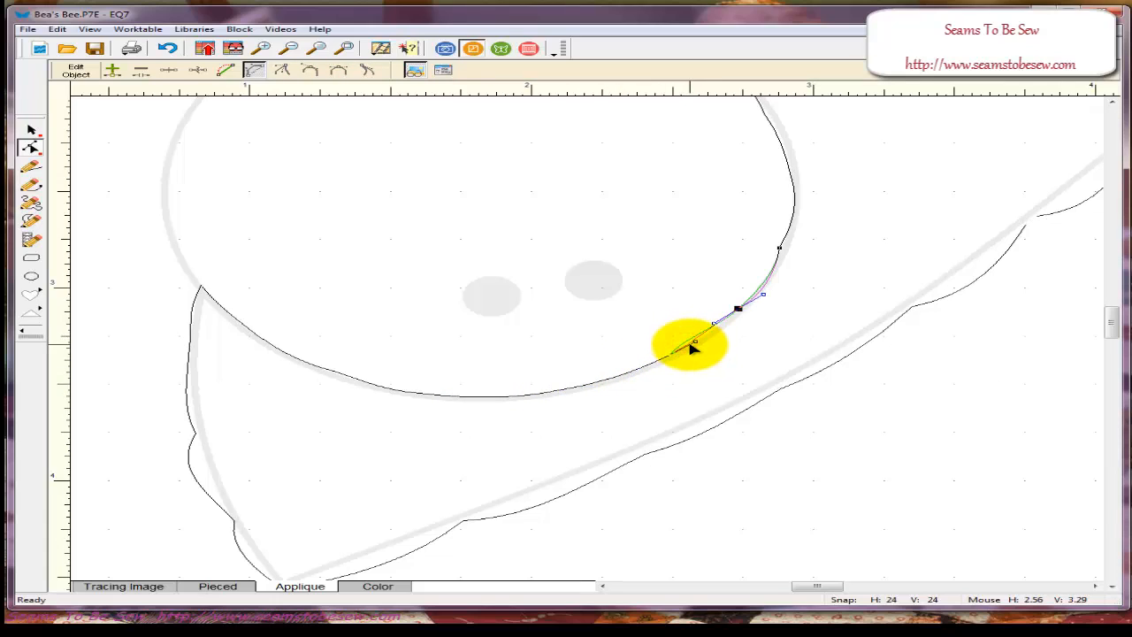
{"action": "left_click", "coordinate": [695, 343]}
{"action": "left_click_drag", "start_coordinate": [706, 336], "coordinate": [669, 354]}
{"action": "left_click_drag", "start_coordinate": [738, 310], "coordinate": [710, 328]}
{"action": "left_click", "coordinate": [723, 339]}
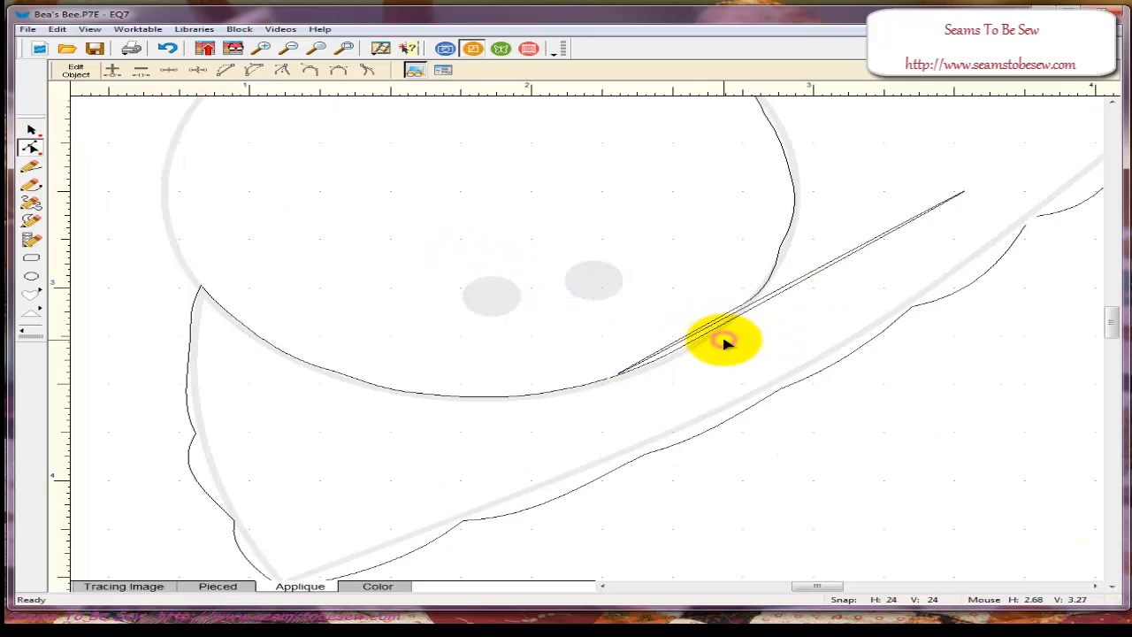
{"action": "key", "text": "ctrl+z"}
{"action": "key", "text": "ctrl+z"}
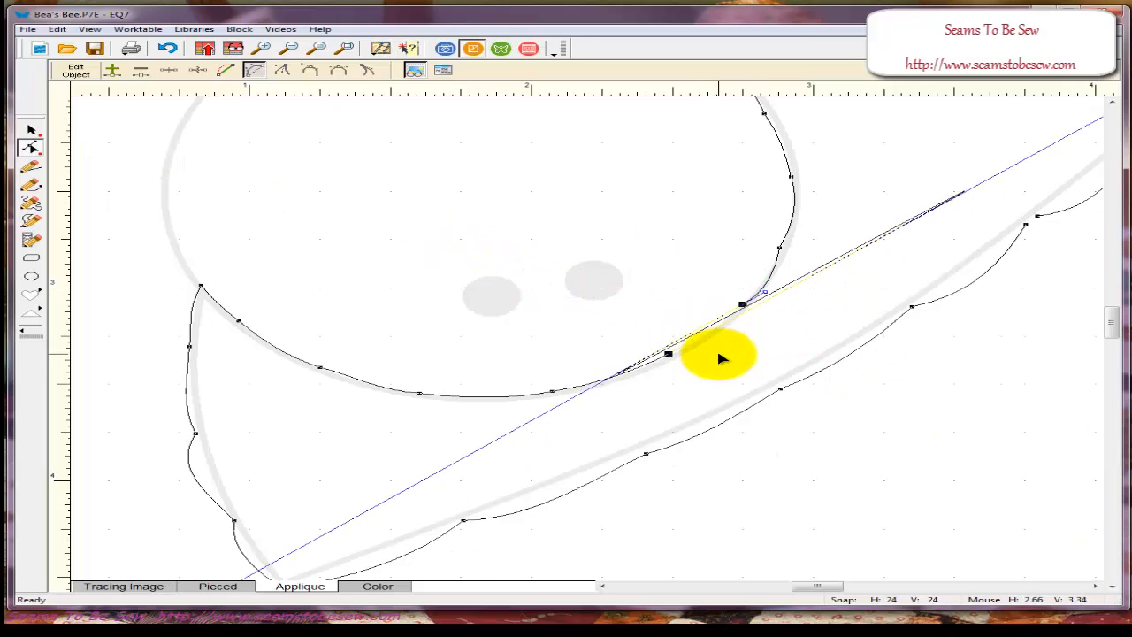
{"action": "left_click", "coordinate": [766, 279]}
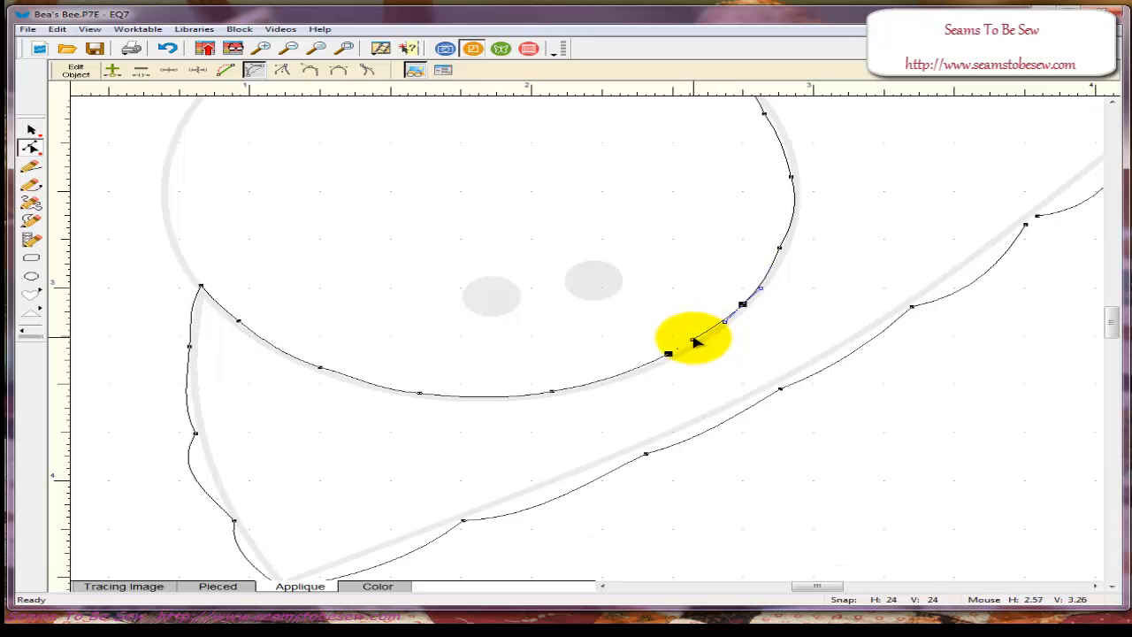
{"action": "left_click_drag", "start_coordinate": [694, 340], "coordinate": [698, 341]}
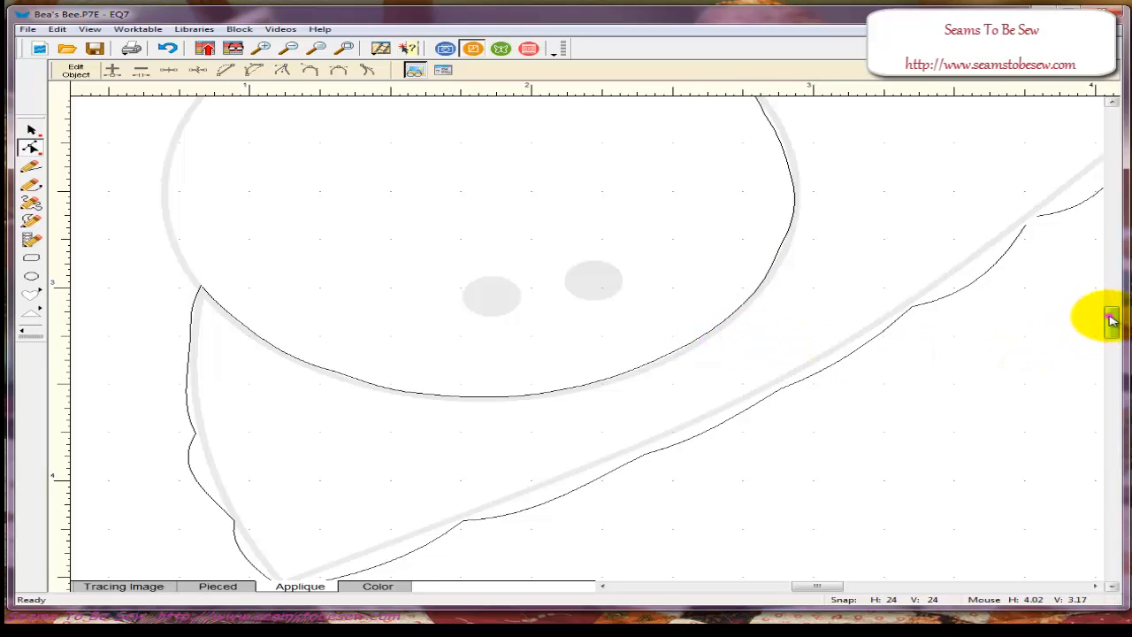
- Move the three nodes along the head's right edge so the front body section's curve follows the traced outline
{"action": "scroll", "coordinate": [1112, 316], "scroll_direction": "up", "scroll_amount": 2}
{"action": "left_click", "coordinate": [784, 322]}
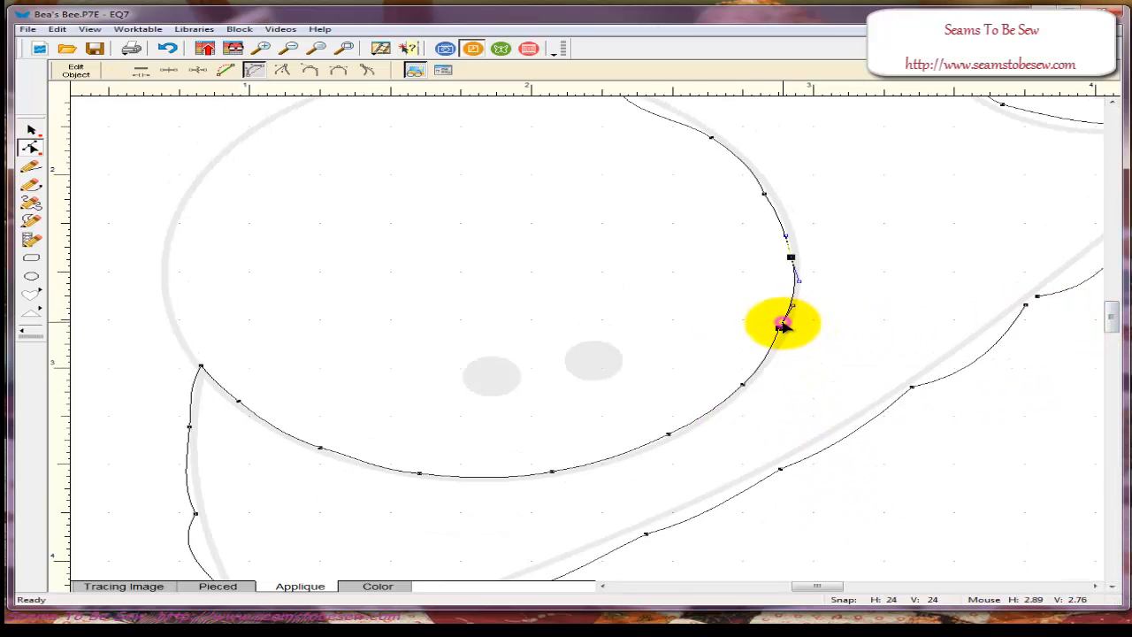
{"action": "mouse_move", "coordinate": [778, 338]}
{"action": "left_mouse_down"}
{"action": "mouse_move", "coordinate": [793, 329]}
{"action": "mouse_move", "coordinate": [784, 333]}
{"action": "left_mouse_up"}
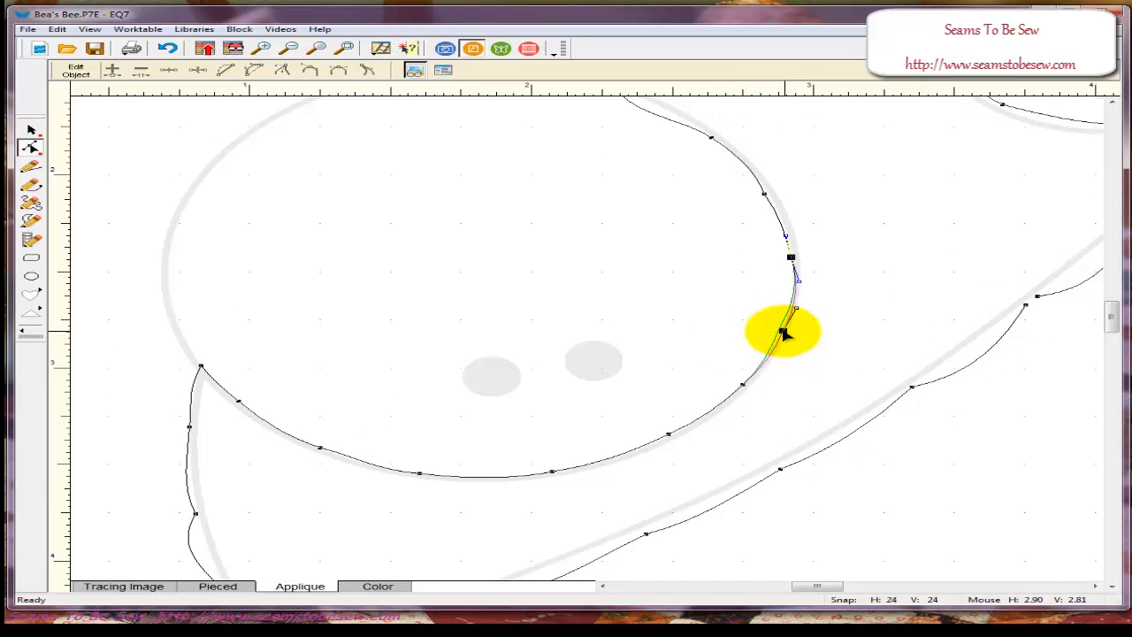
{"action": "left_click", "coordinate": [791, 255]}
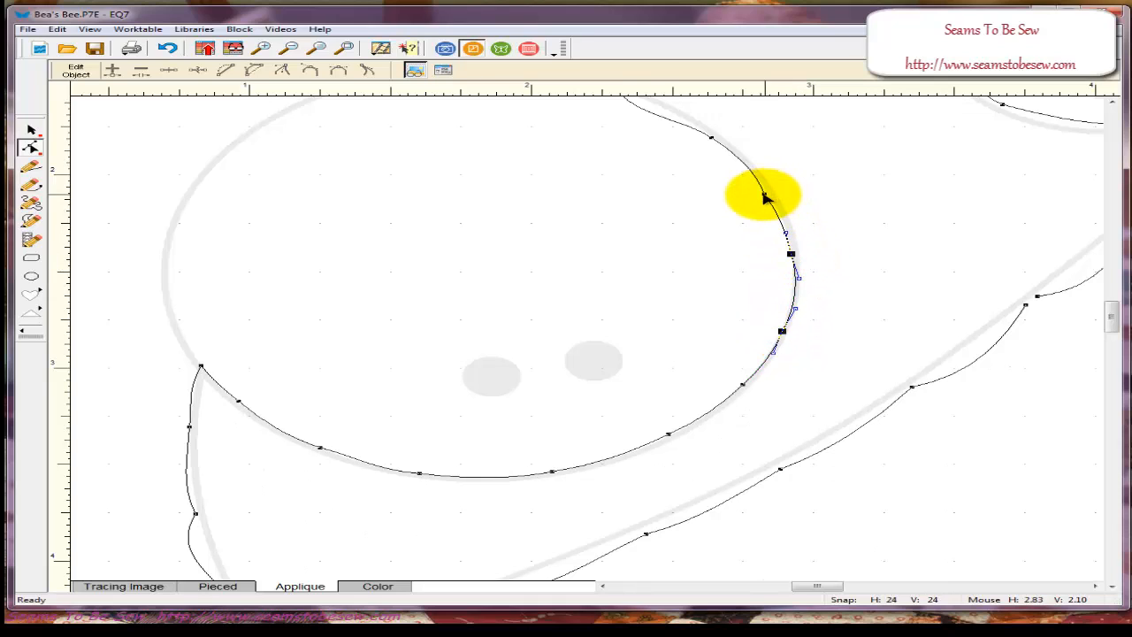
{"action": "left_click_drag", "start_coordinate": [764, 193], "coordinate": [768, 192]}
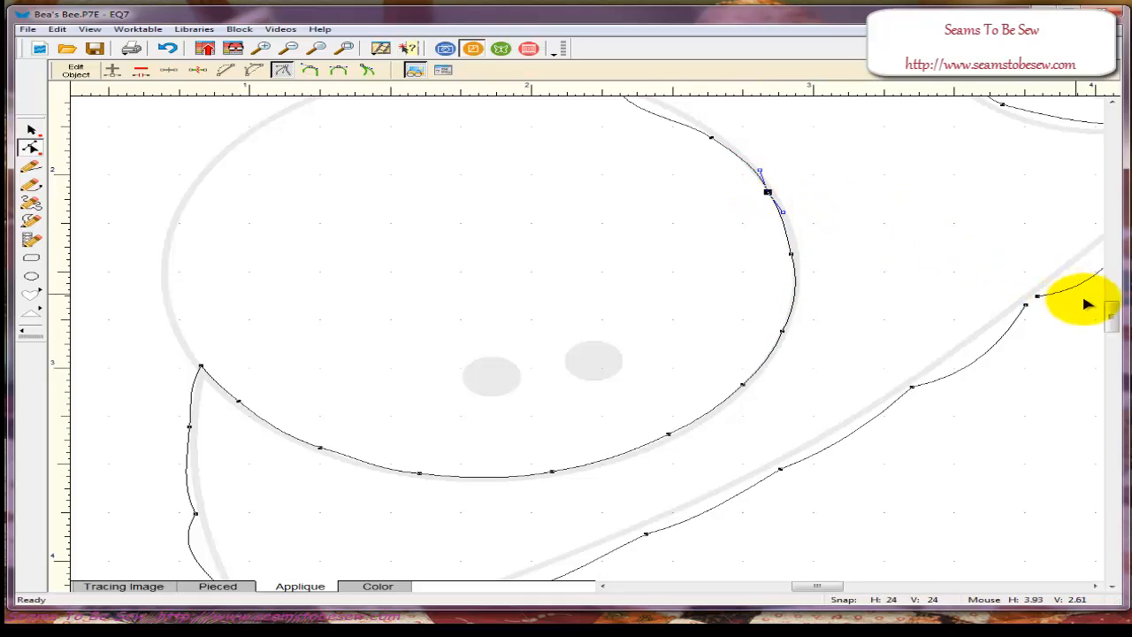
- Try to reshape the segment on the head's upper-right edge by bending it outward
{"action": "left_click_drag", "start_coordinate": [1112, 309], "coordinate": [1111, 305]}
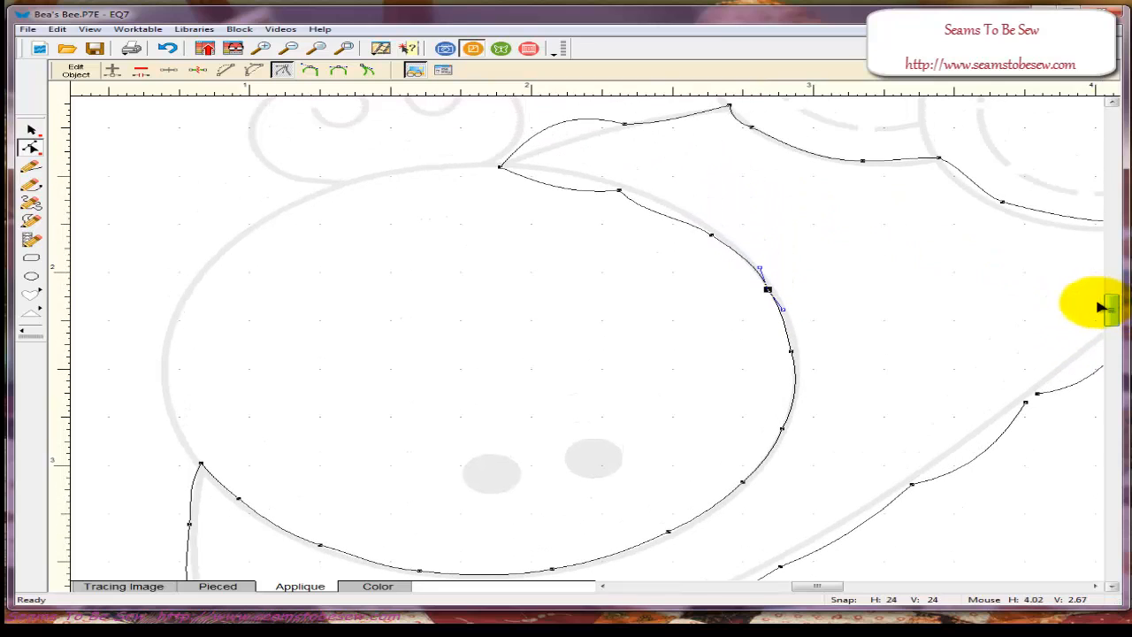
{"action": "left_click", "coordinate": [784, 329]}
{"action": "left_click", "coordinate": [784, 329]}
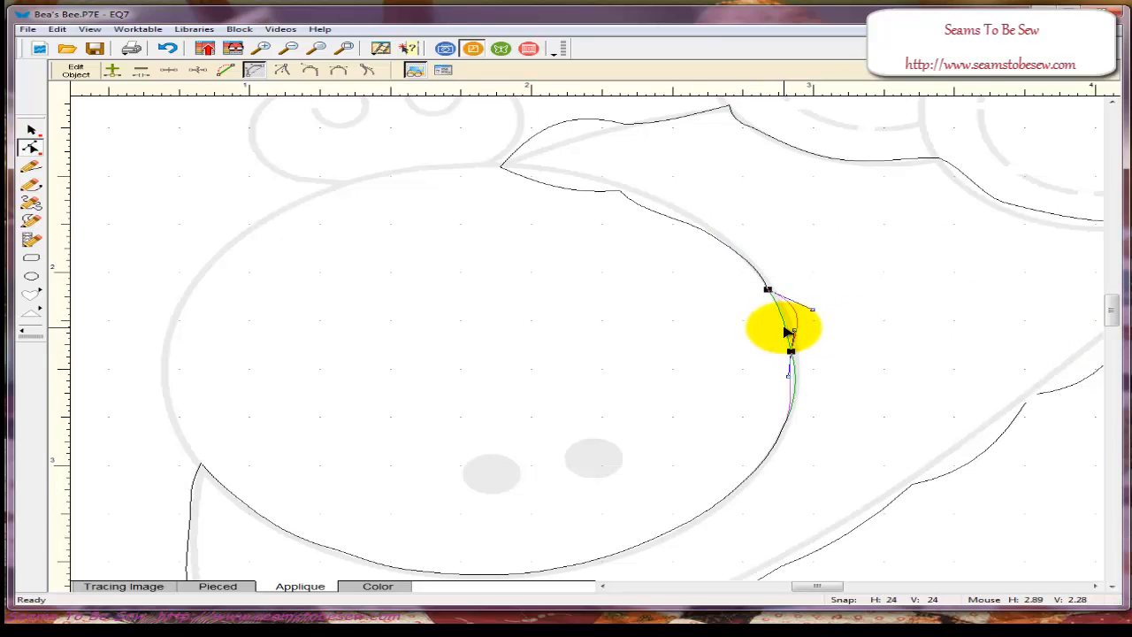
{"action": "left_click_drag", "start_coordinate": [786, 332], "coordinate": [789, 353]}
{"action": "key", "text": "ctrl+z"}
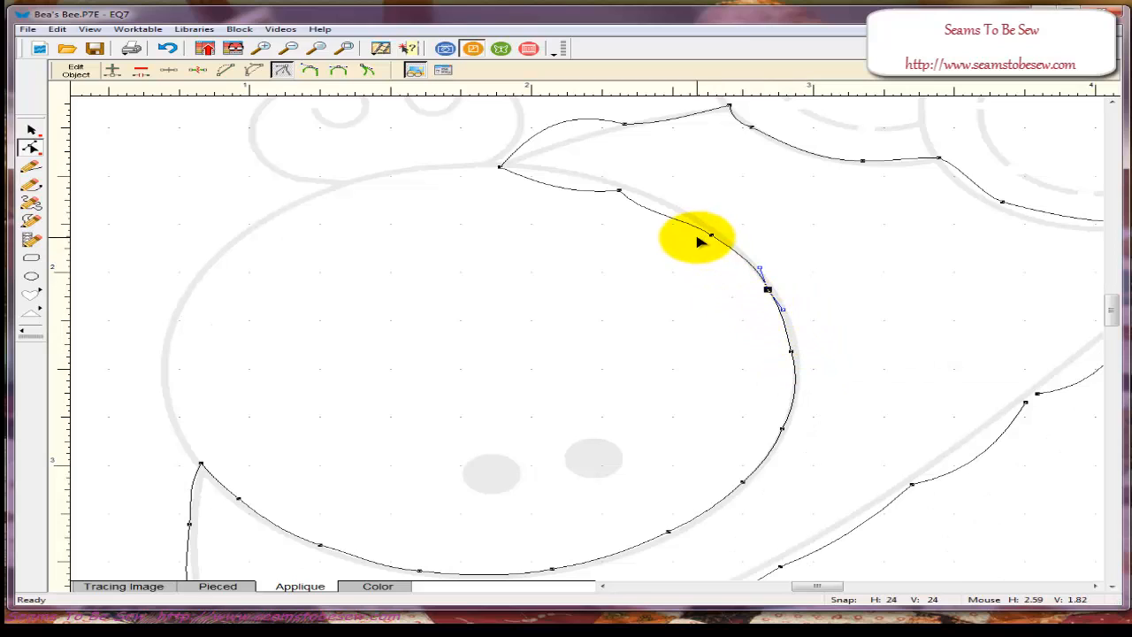
- Reposition the nodes and adjust the curve handles along the head's upper-right edge to match the traced outline
{"action": "left_click", "coordinate": [711, 236]}
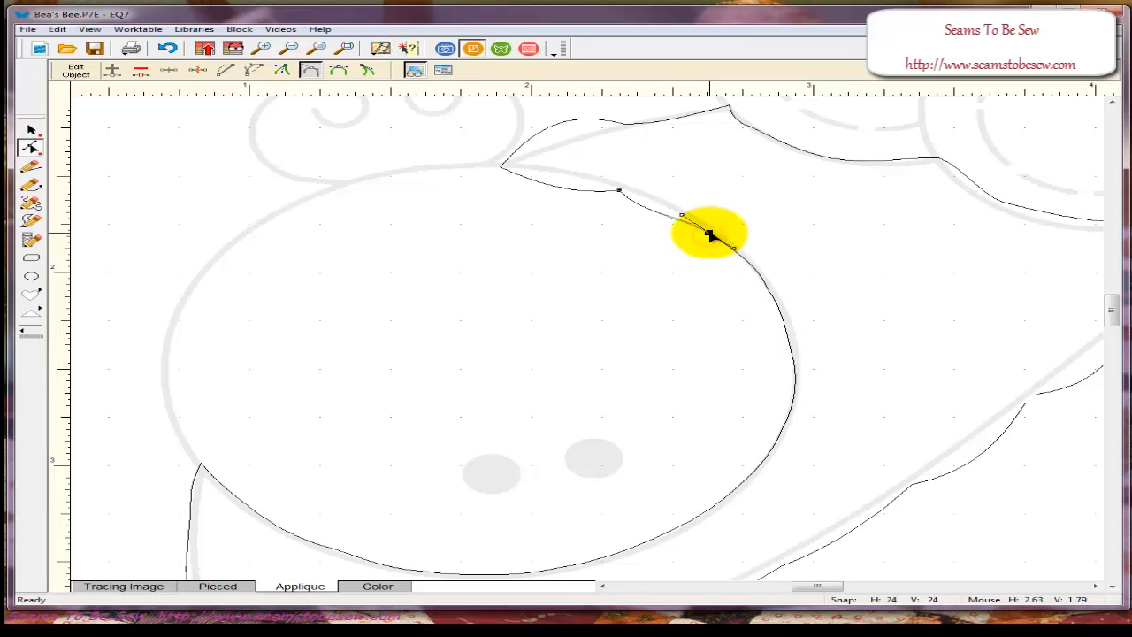
{"action": "left_click", "coordinate": [748, 267]}
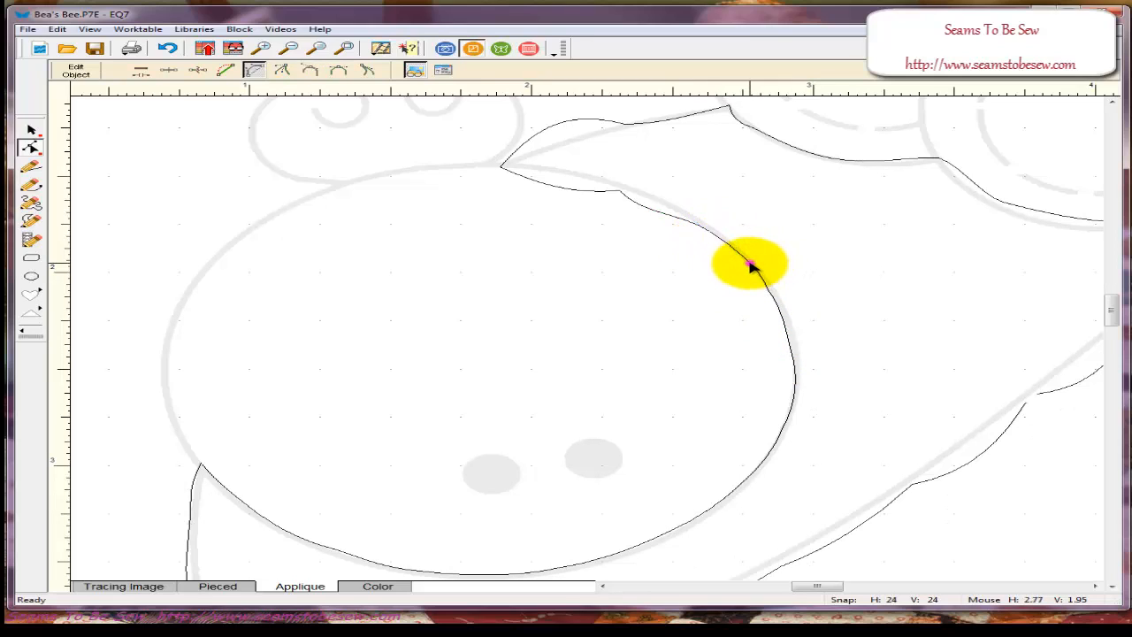
{"action": "left_click", "coordinate": [748, 265]}
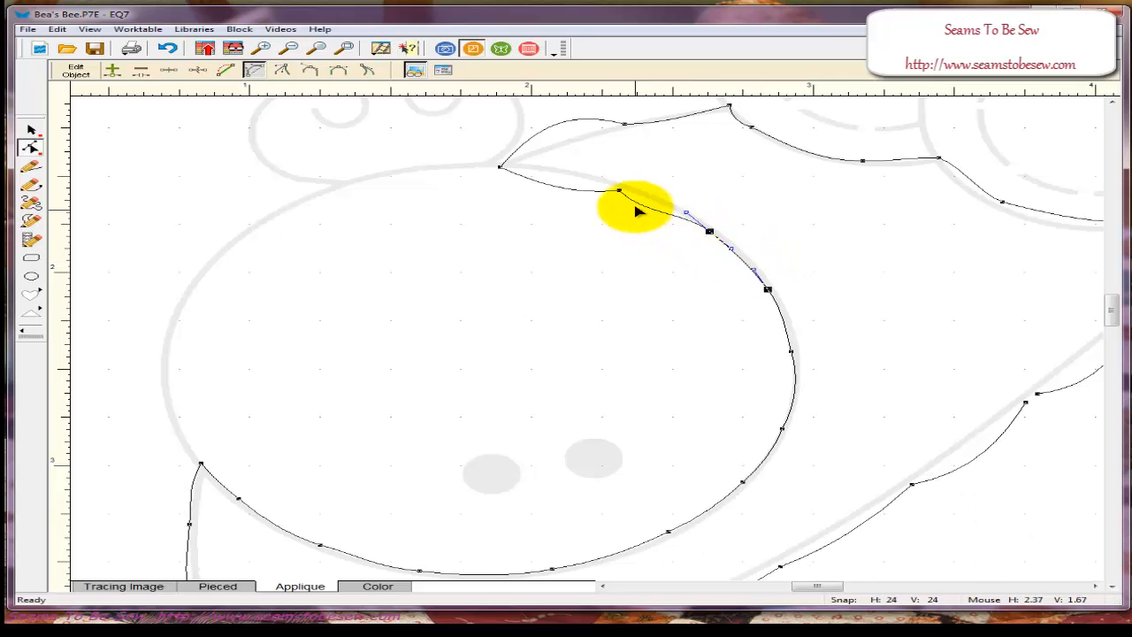
{"action": "left_click", "coordinate": [617, 189]}
{"action": "left_click", "coordinate": [639, 194]}
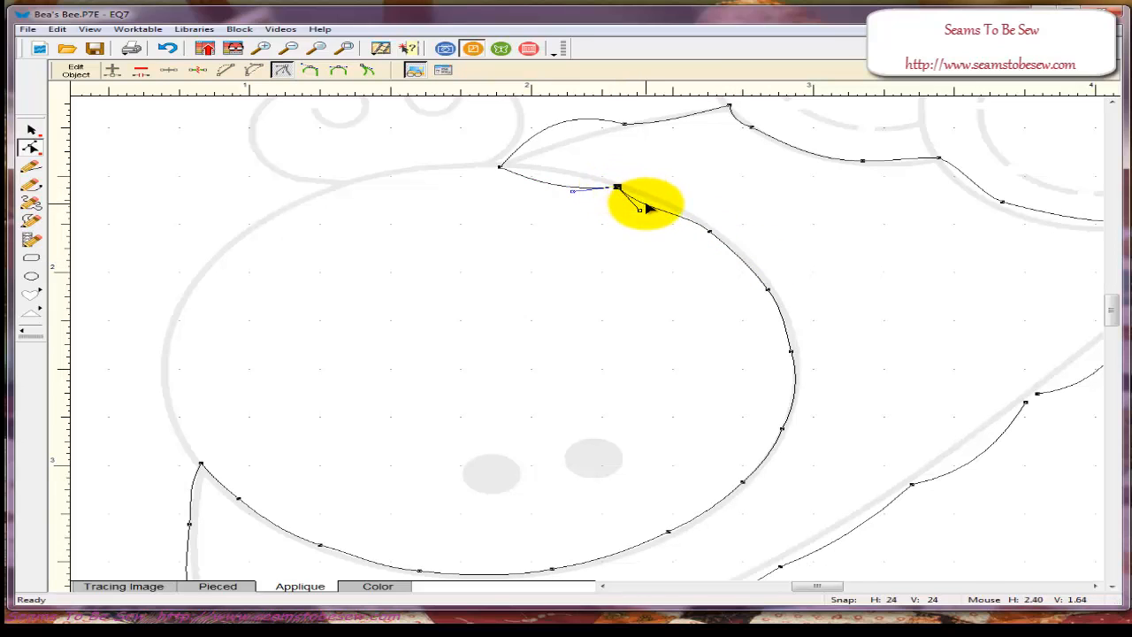
{"action": "left_click", "coordinate": [645, 203]}
{"action": "left_click", "coordinate": [712, 228]}
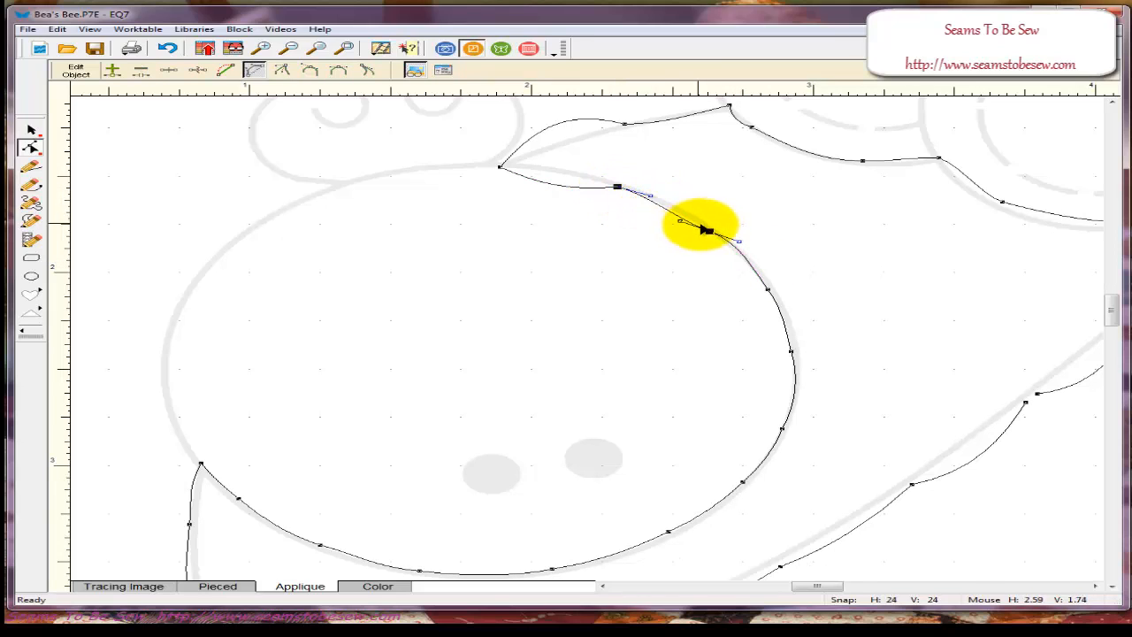
{"action": "left_click", "coordinate": [709, 229]}
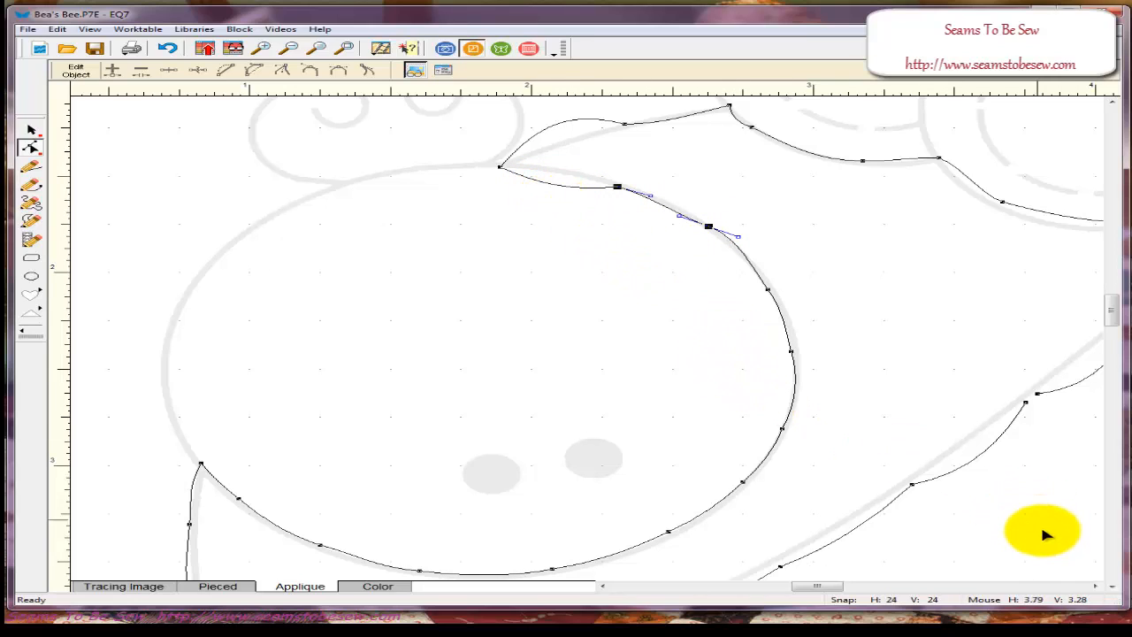
{"action": "mouse_move", "coordinate": [767, 629]}
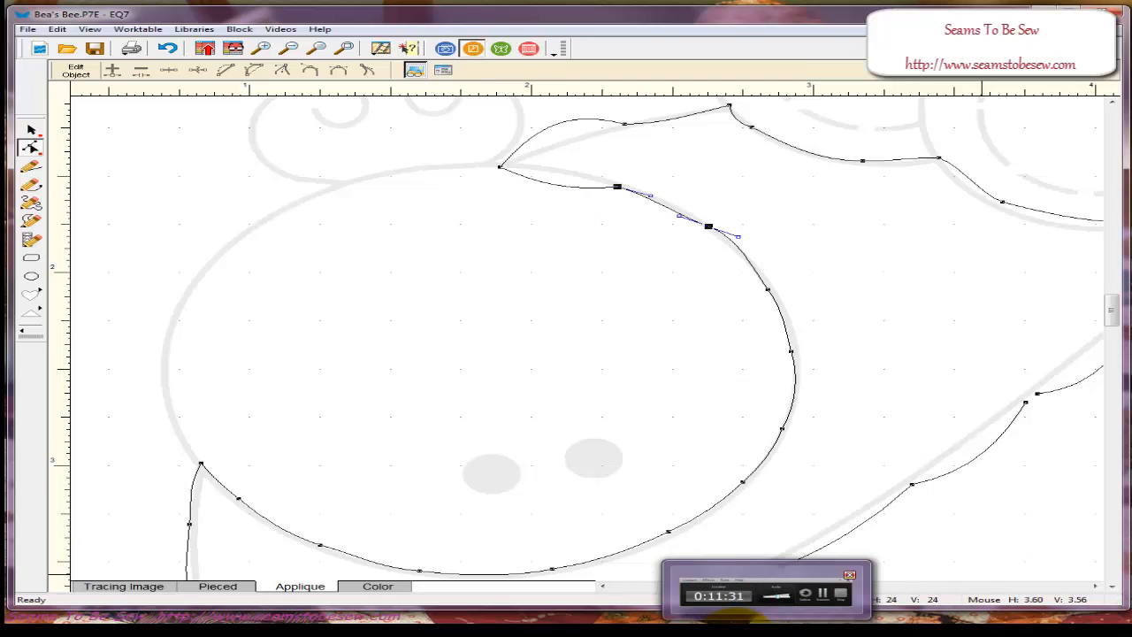
{"action": "left_click", "coordinate": [766, 597]}
- Join the open ends on the front body section's lower-right diagonal edge and move the joined node toward the traced line
{"action": "left_click", "coordinate": [1052, 580]}
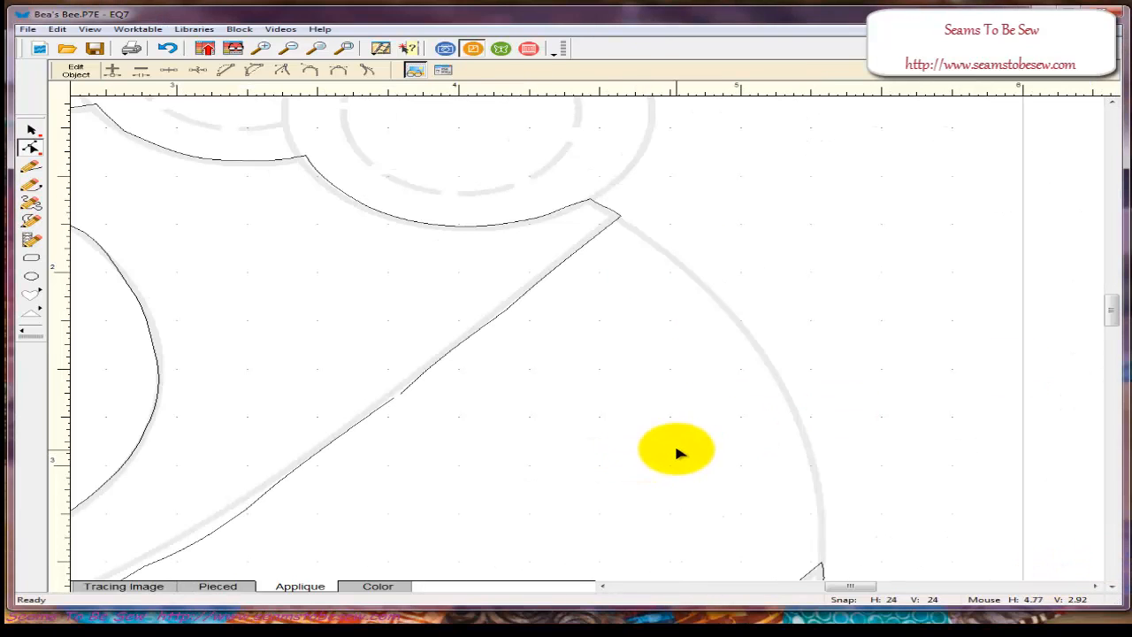
{"action": "left_click", "coordinate": [393, 400]}
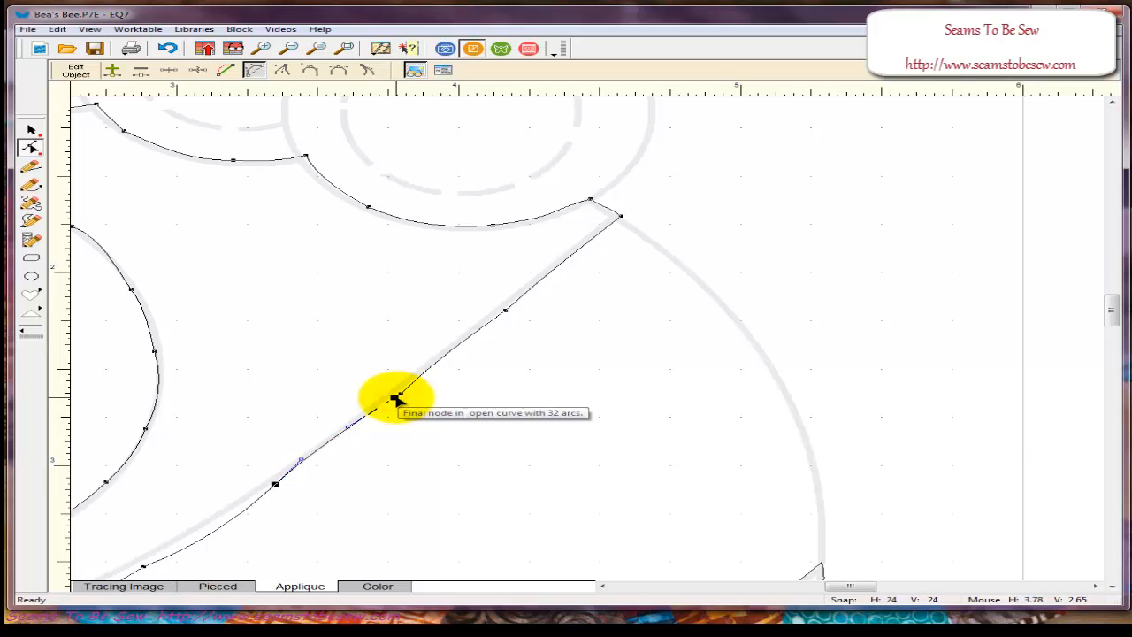
{"action": "left_click_drag", "start_coordinate": [398, 397], "coordinate": [401, 397]}
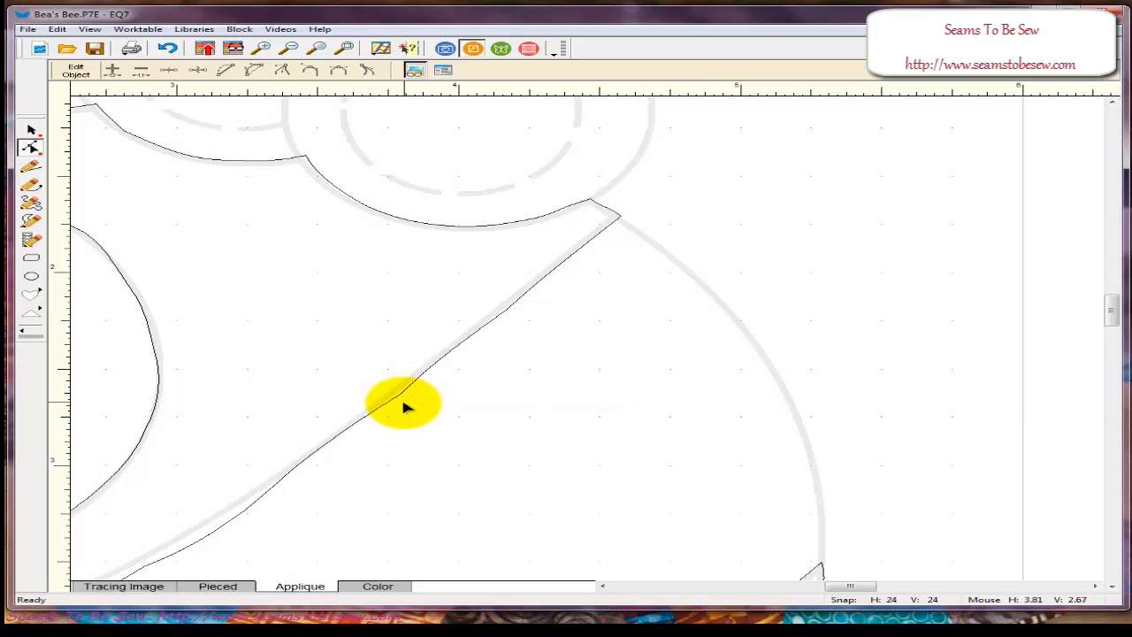
{"action": "mouse_move", "coordinate": [400, 395]}
{"action": "left_mouse_down"}
{"action": "mouse_move", "coordinate": [418, 401]}
{"action": "mouse_move", "coordinate": [404, 392]}
{"action": "left_mouse_up"}
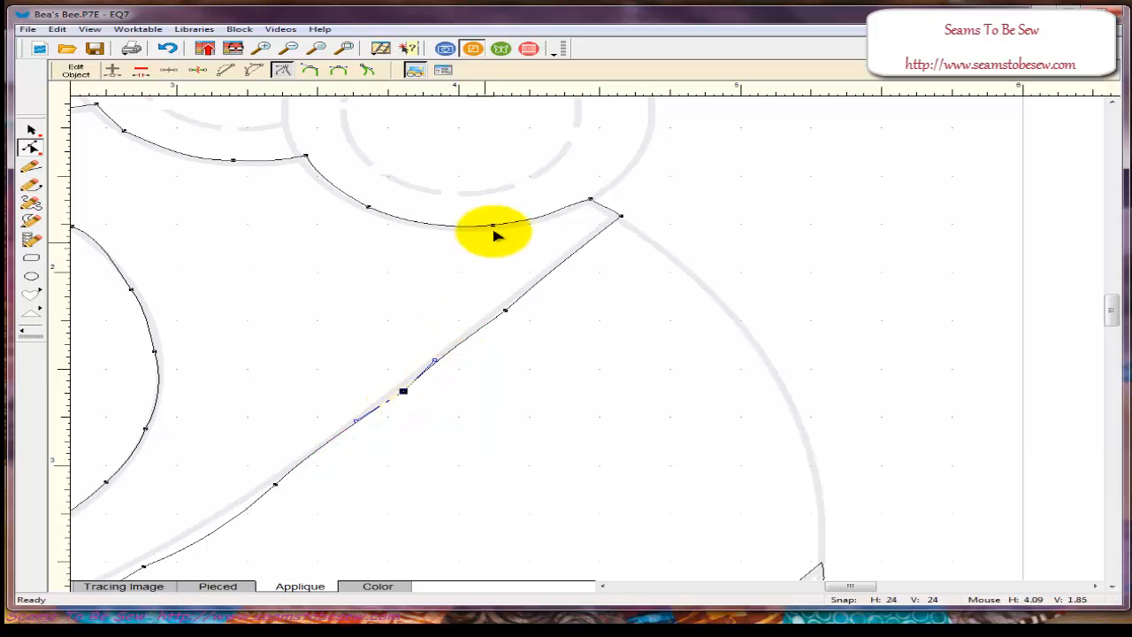
- Check that the front body section is closed by turning the fill preview for closed patches on and off
{"action": "left_click", "coordinate": [32, 166]}
{"action": "left_click", "coordinate": [631, 71]}
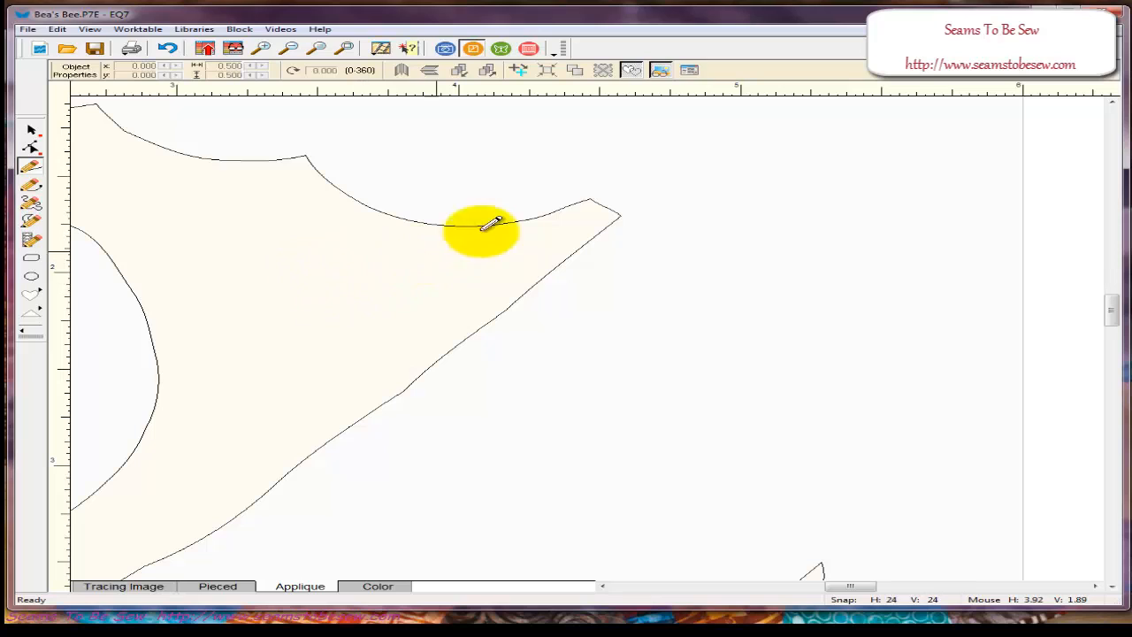
{"action": "left_click", "coordinate": [632, 71]}
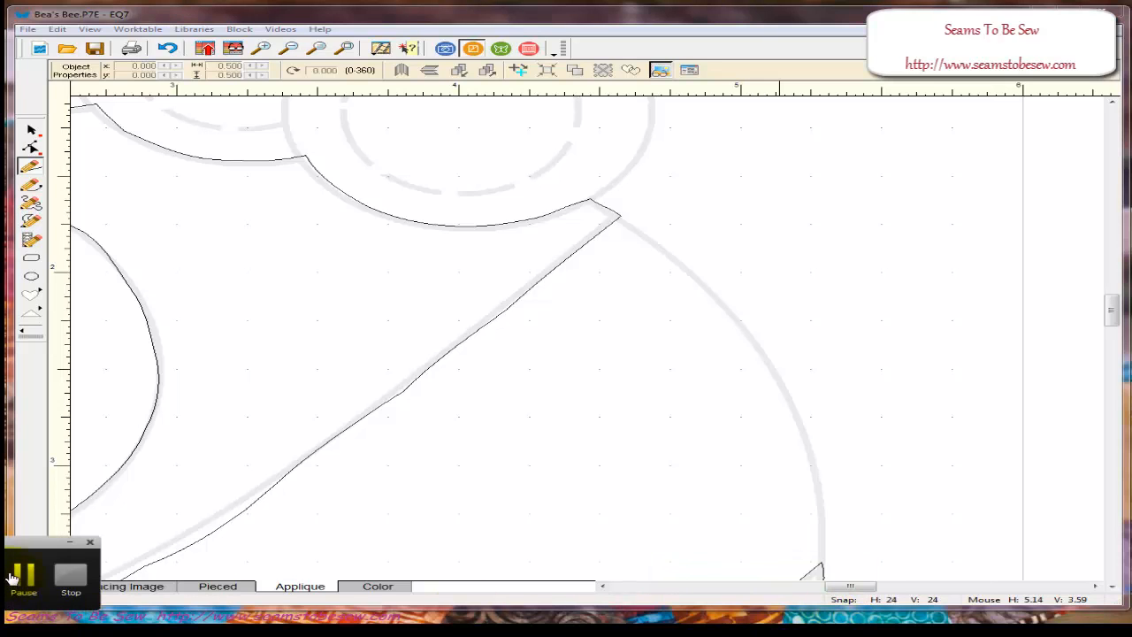
{"action": "left_click", "coordinate": [25, 576]}
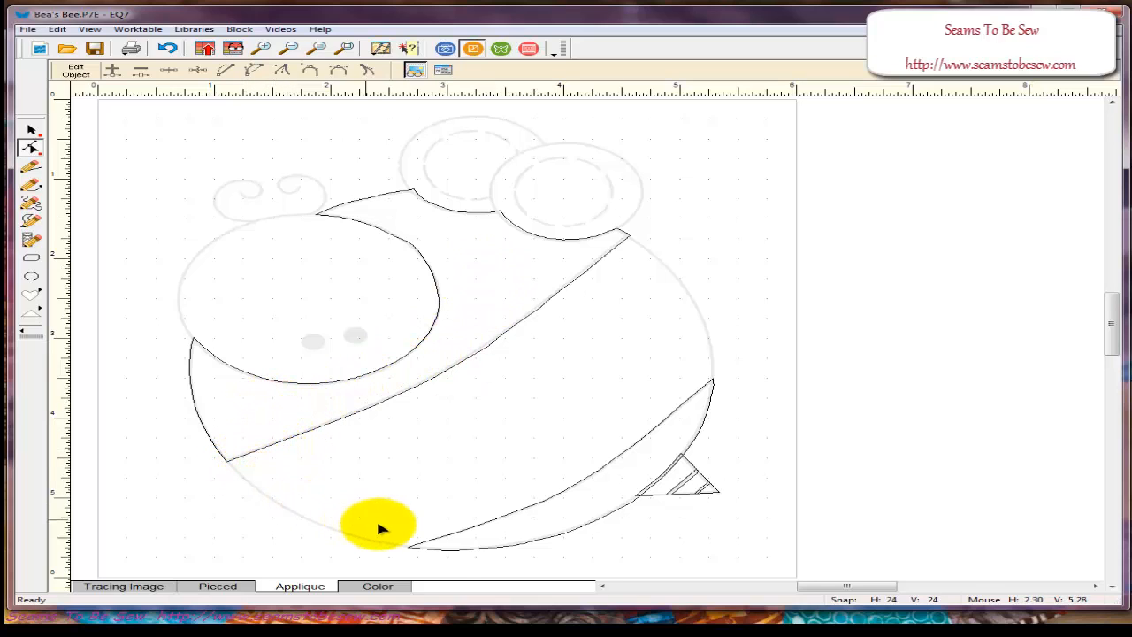
- Trace the middle body section's upper diagonal edge with connected Bezier curves, starting at the front body section's lower corner
{"action": "left_click", "coordinate": [29, 186]}
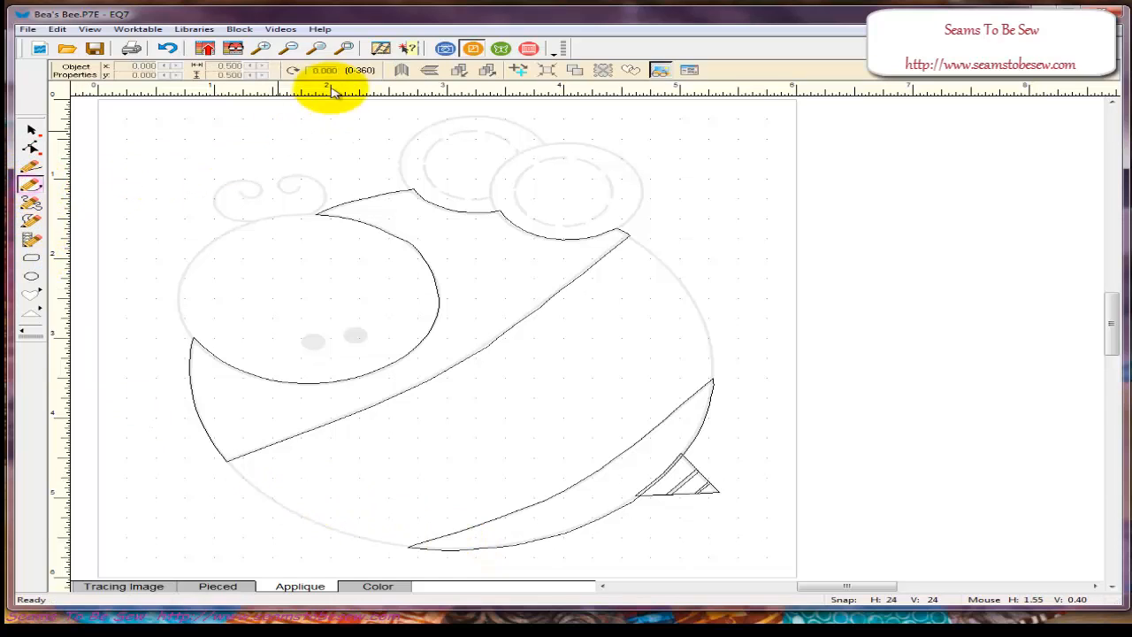
{"action": "left_click", "coordinate": [264, 47]}
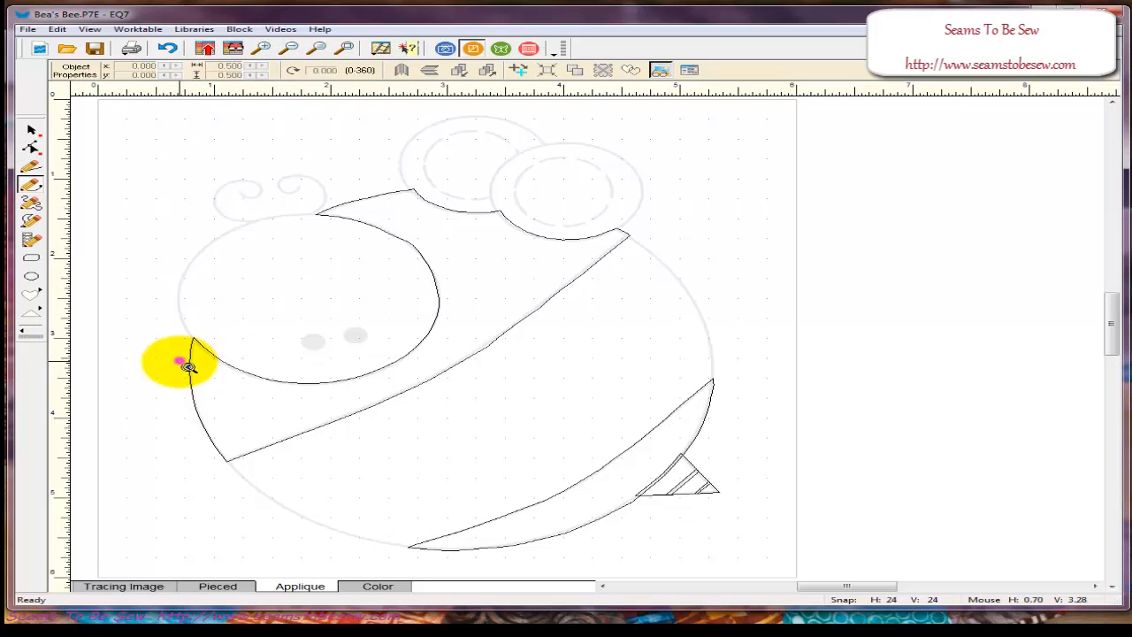
{"action": "mouse_move", "coordinate": [179, 360]}
{"action": "left_mouse_down"}
{"action": "mouse_move", "coordinate": [531, 518]}
{"action": "mouse_move", "coordinate": [656, 560]}
{"action": "left_mouse_up"}
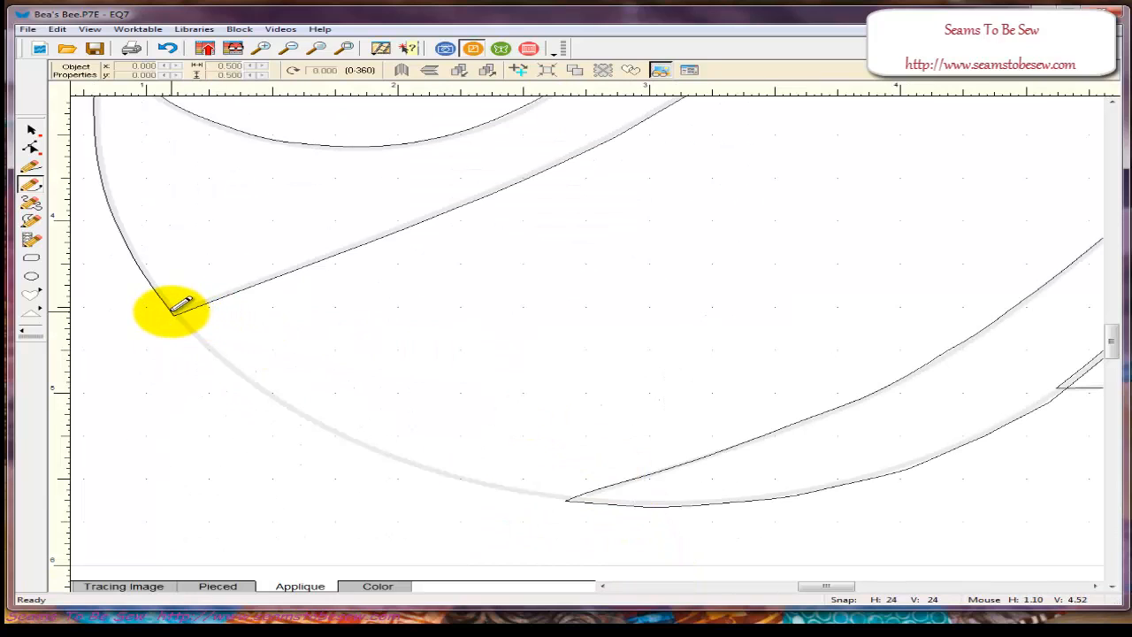
{"action": "left_click_drag", "start_coordinate": [170, 312], "coordinate": [283, 261]}
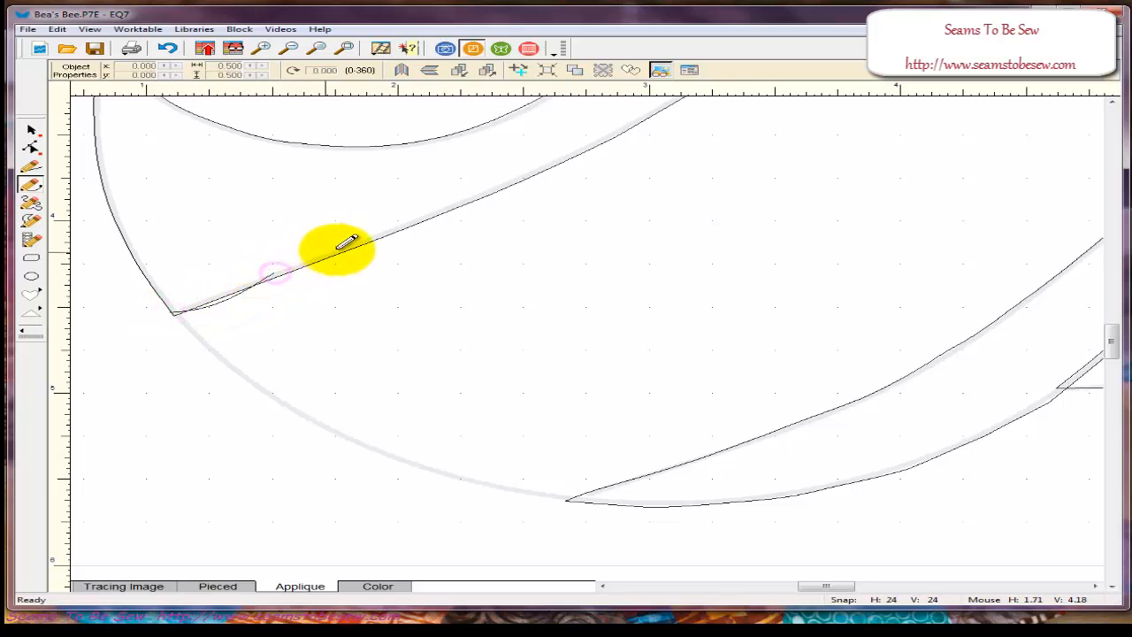
{"action": "left_click_drag", "start_coordinate": [372, 237], "coordinate": [555, 156]}
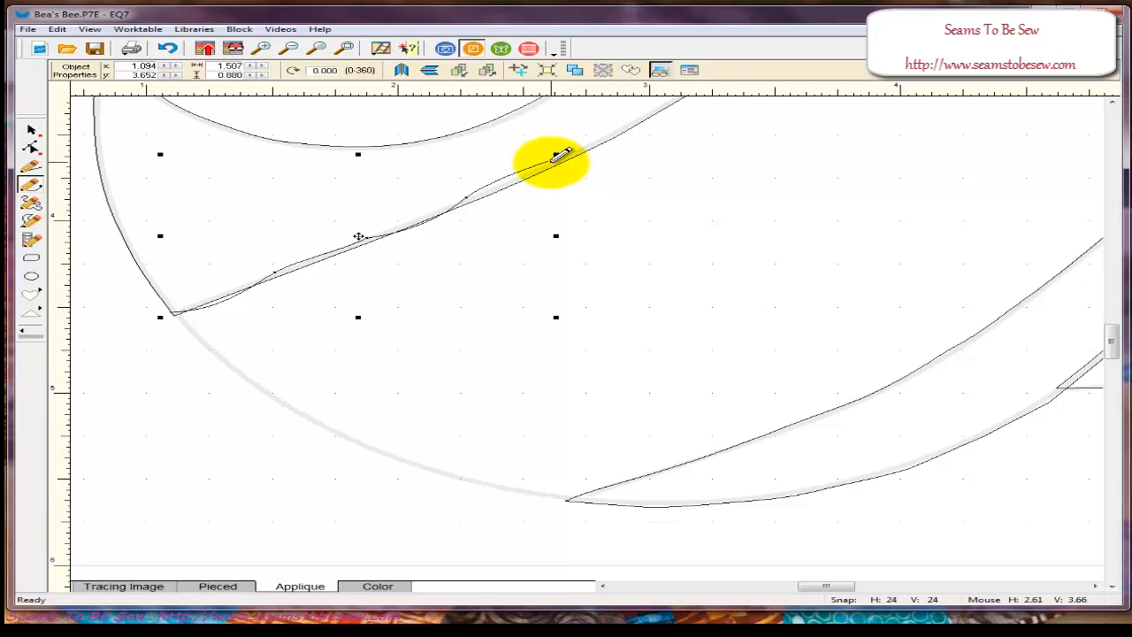
{"action": "left_click_drag", "start_coordinate": [557, 157], "coordinate": [652, 107]}
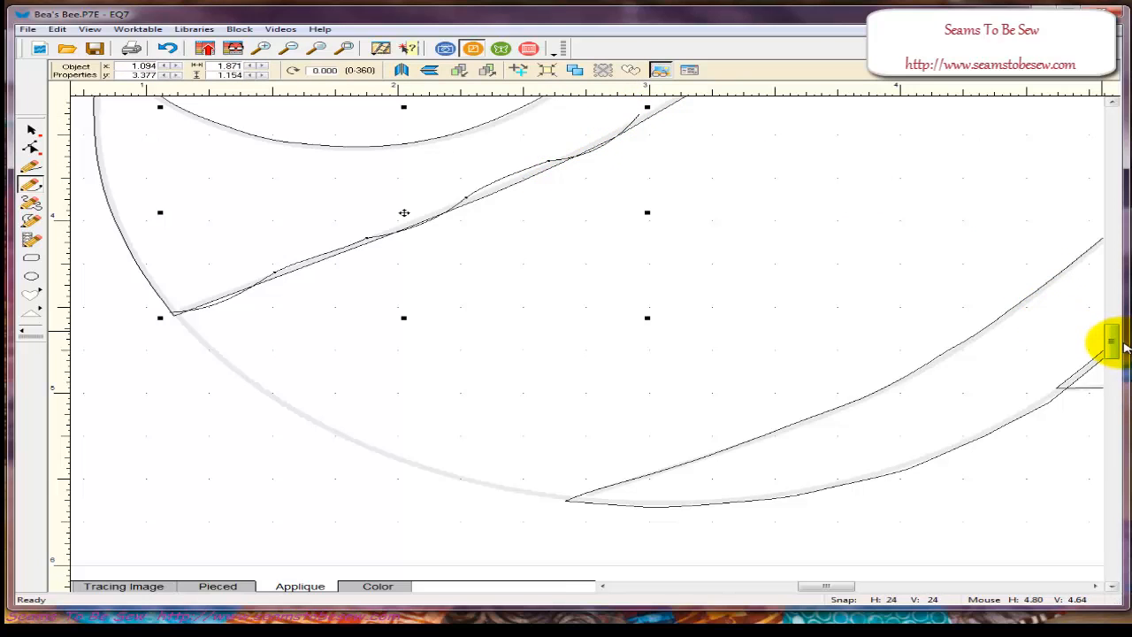
- Continue the Bezier outline up the diagonal edge to the front body section's upper tip beside the wings
{"action": "left_click_drag", "start_coordinate": [1112, 341], "coordinate": [1105, 320]}
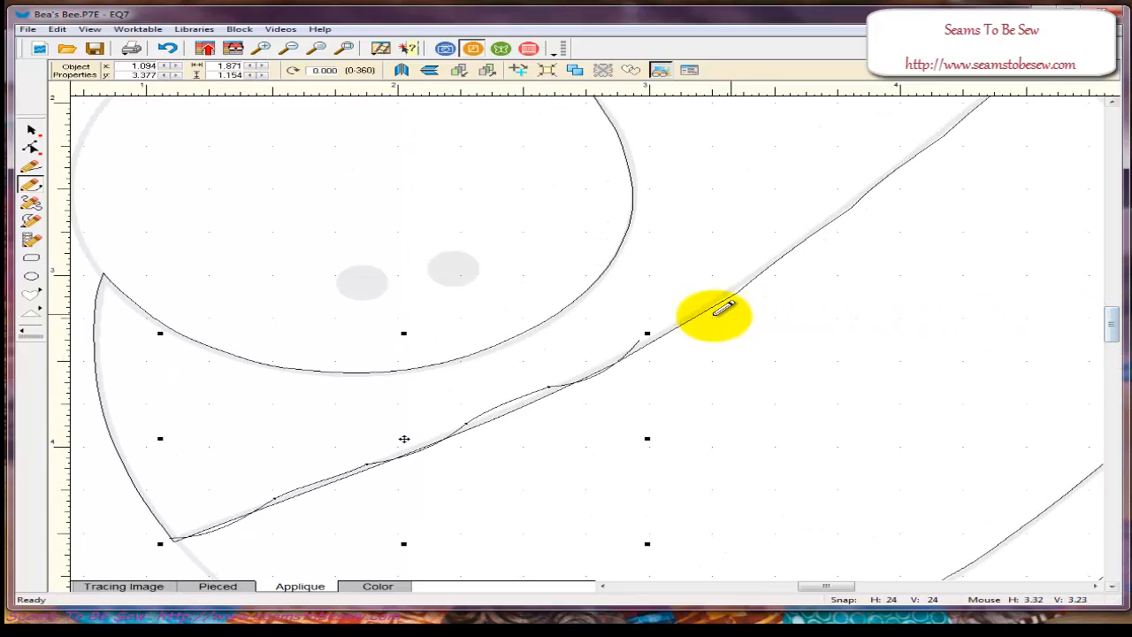
{"action": "left_click_drag", "start_coordinate": [643, 340], "coordinate": [784, 250]}
{"action": "left_click", "coordinate": [725, 293]}
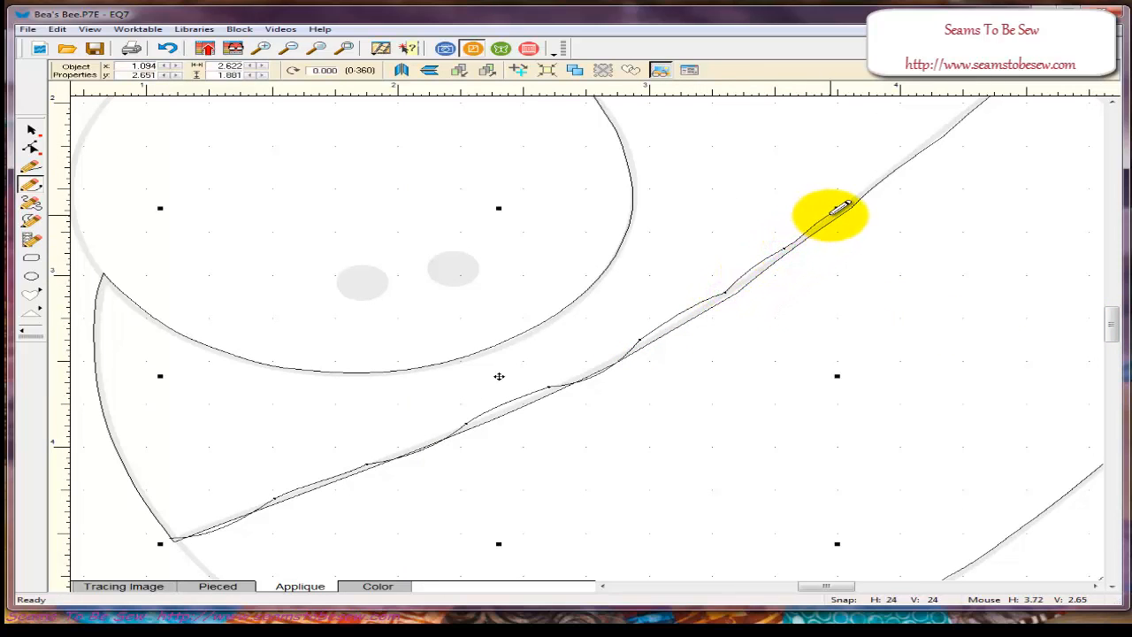
{"action": "left_click_drag", "start_coordinate": [829, 215], "coordinate": [895, 165]}
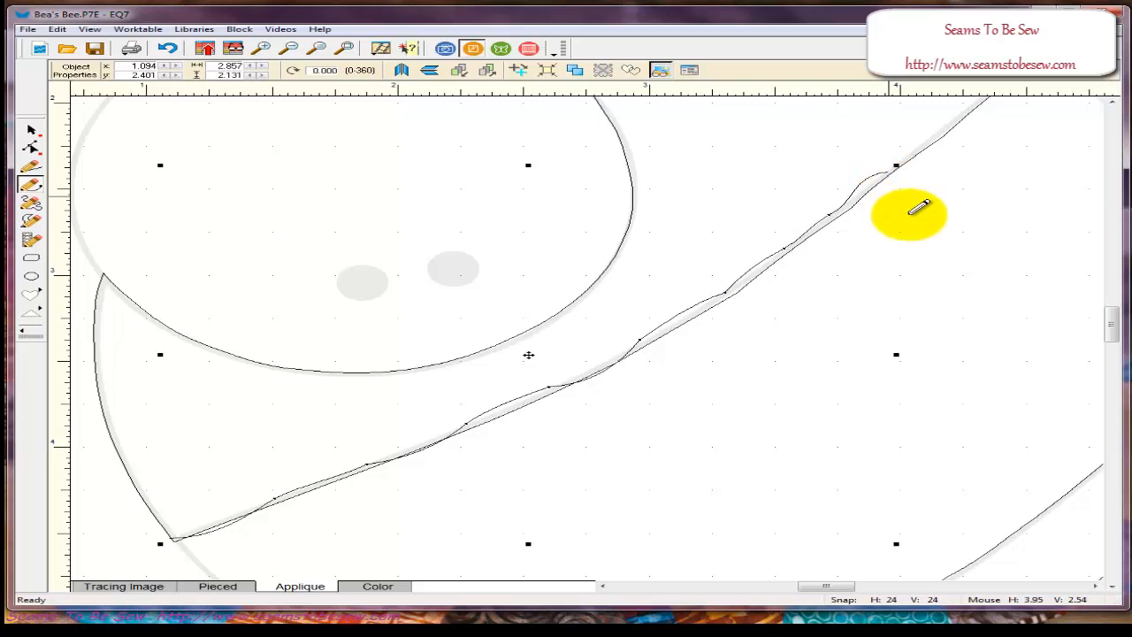
{"action": "left_click_drag", "start_coordinate": [1116, 320], "coordinate": [1010, 298]}
{"action": "left_click_drag", "start_coordinate": [885, 325], "coordinate": [1036, 206]}
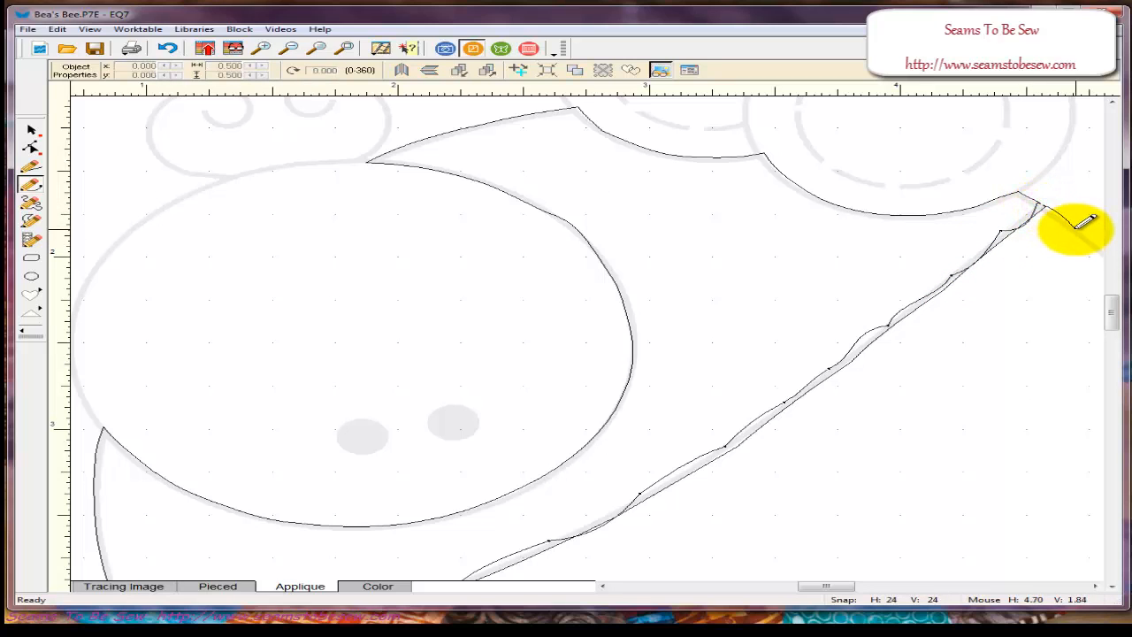
- Trace the bee's outer back edge with Bezier curves from the tip beside the wings down toward the tail section's upper corner
{"action": "left_click_drag", "start_coordinate": [823, 587], "coordinate": [856, 588]}
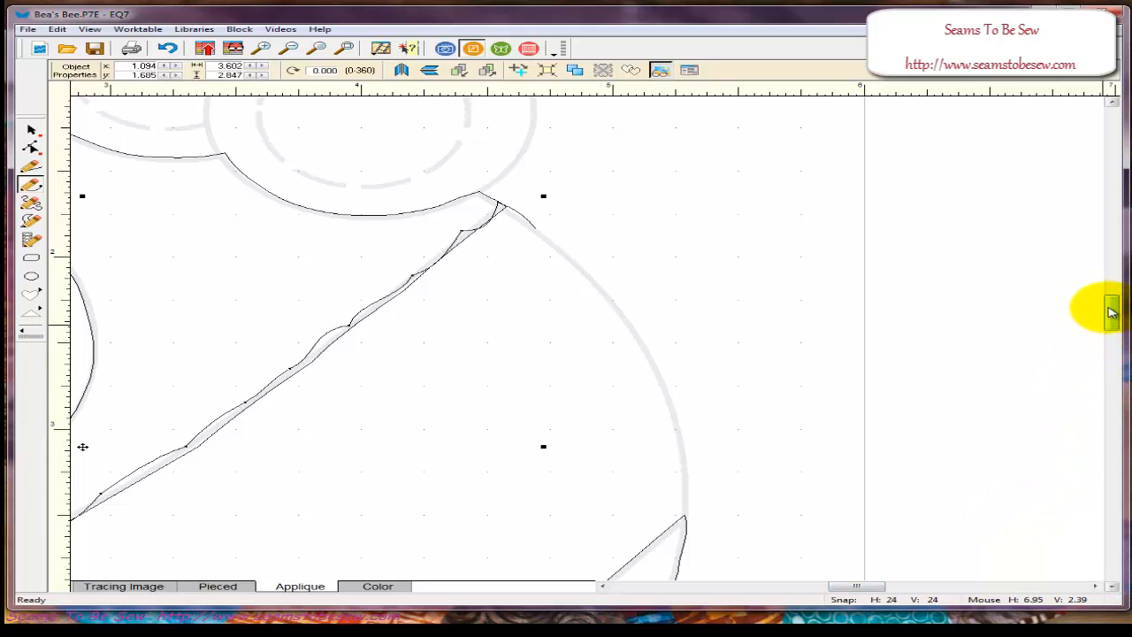
{"action": "left_click_drag", "start_coordinate": [1111, 312], "coordinate": [1112, 315]}
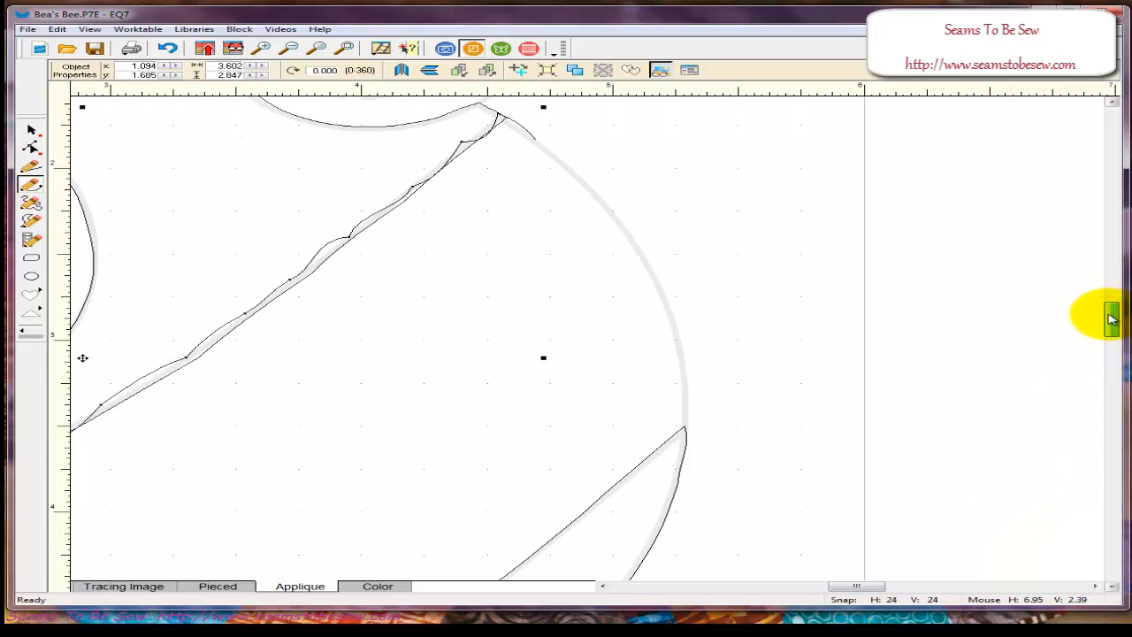
{"action": "left_click", "coordinate": [535, 139]}
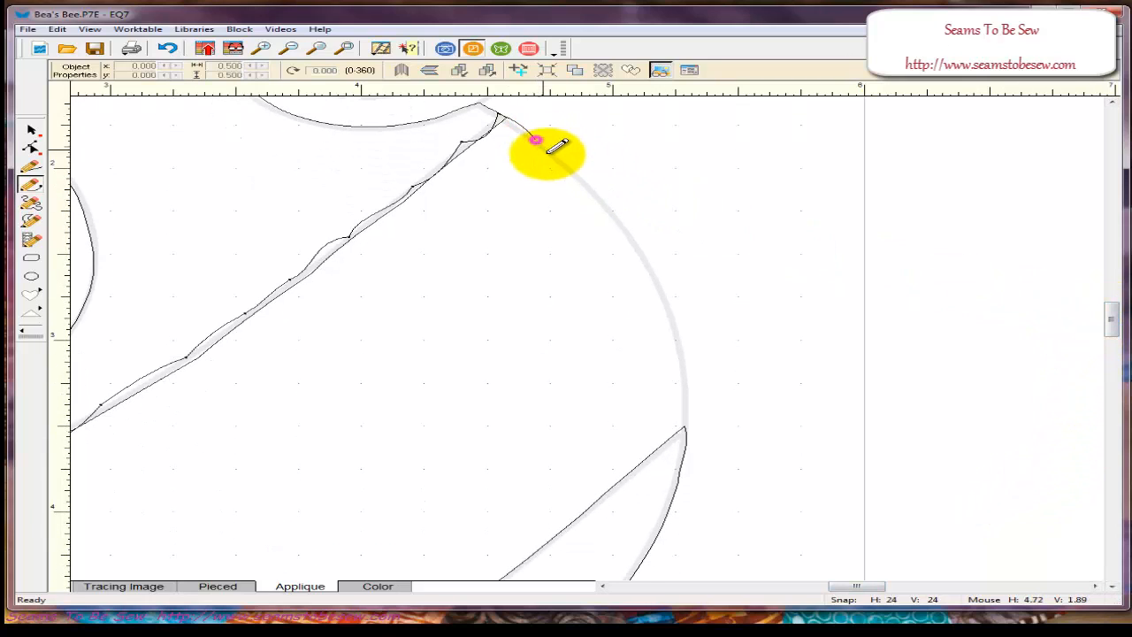
{"action": "left_click", "coordinate": [602, 192]}
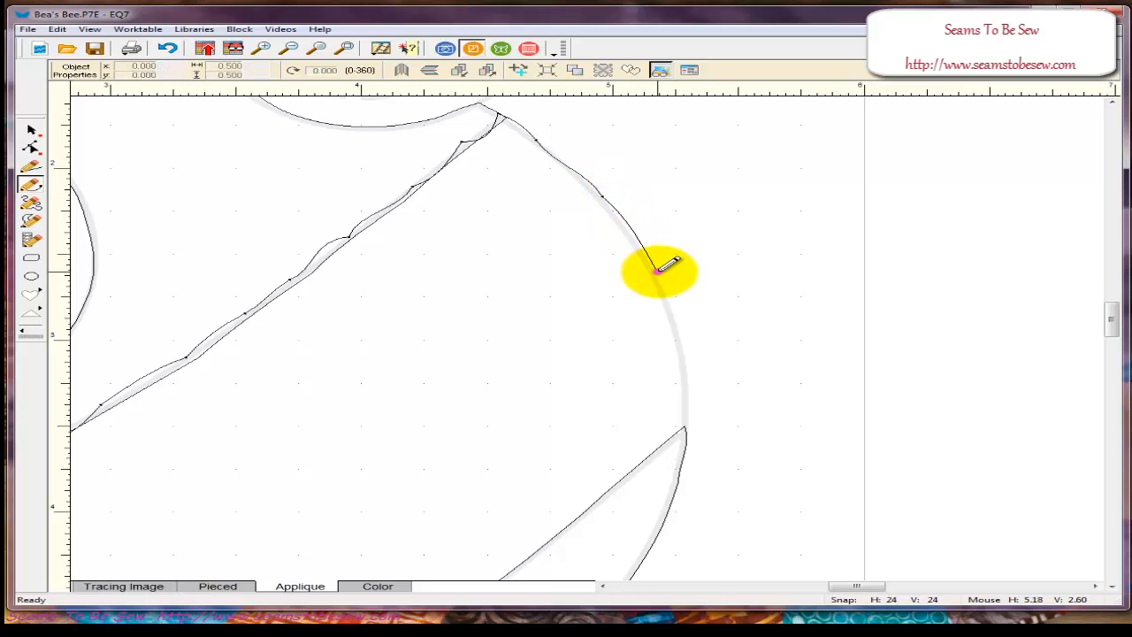
{"action": "left_click", "coordinate": [655, 270]}
{"action": "left_click", "coordinate": [687, 357]}
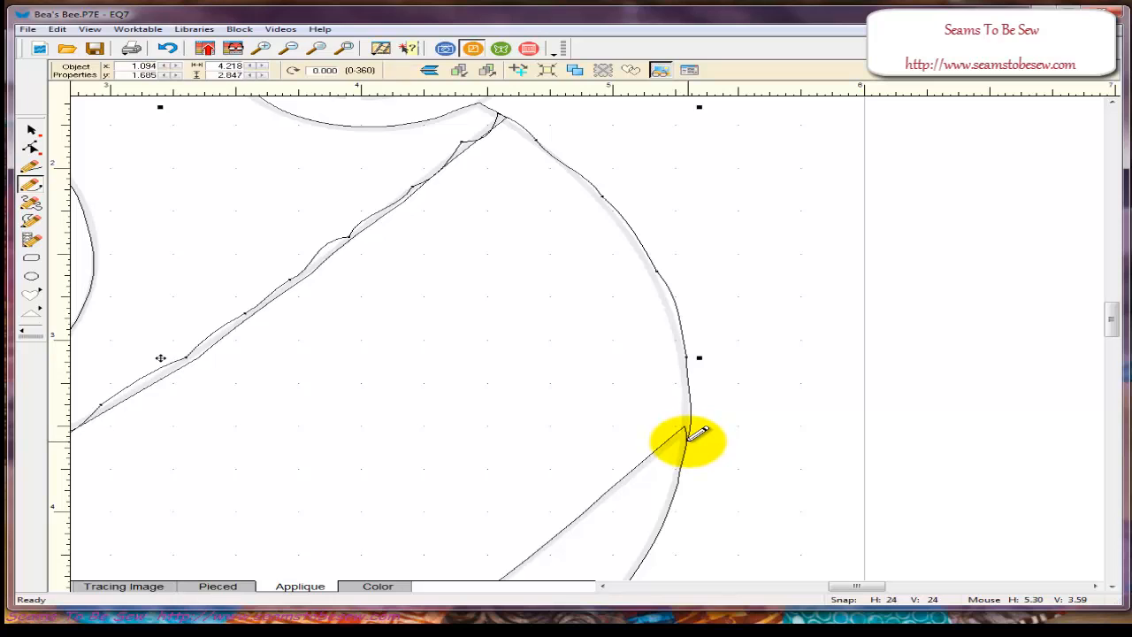
- Continue the Bezier outline from the tail section's upper corner along its diagonal edge and around the belly to the front body section
{"action": "left_click", "coordinate": [687, 432]}
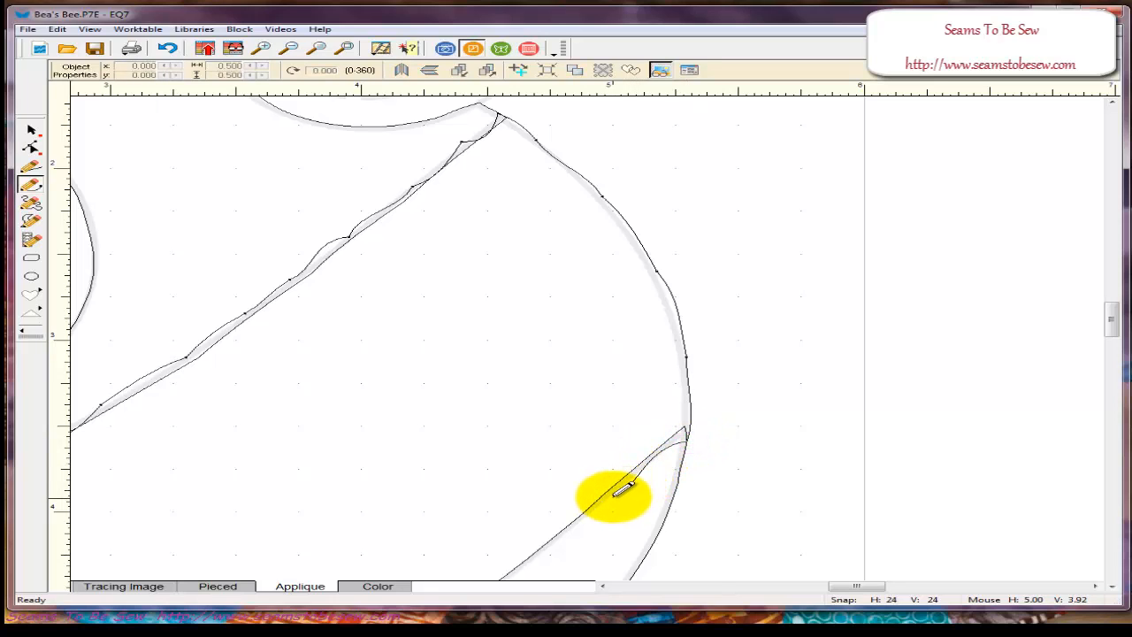
{"action": "double_click", "coordinate": [613, 495]}
{"action": "left_click_drag", "start_coordinate": [1113, 317], "coordinate": [1113, 333]}
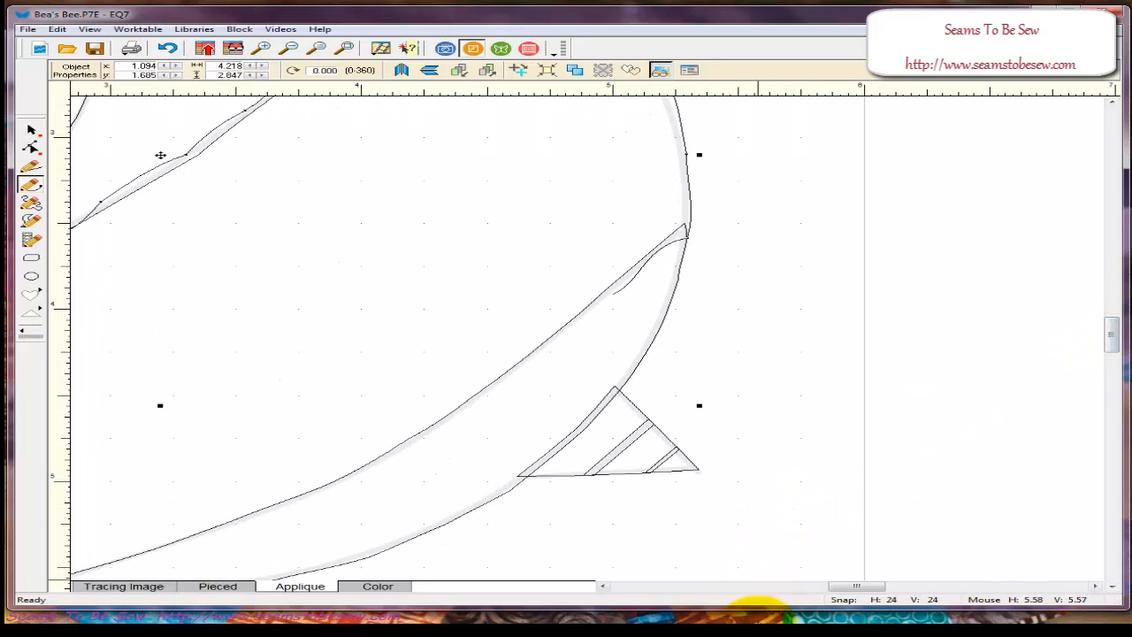
{"action": "mouse_move", "coordinate": [758, 629]}
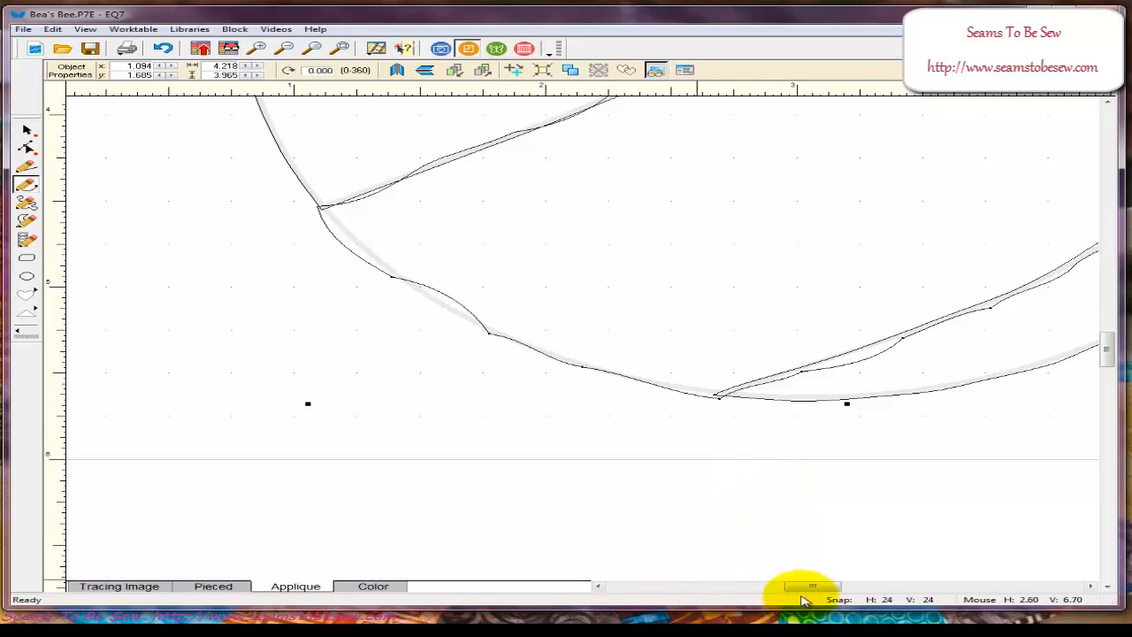
{"action": "left_click_drag", "start_coordinate": [812, 587], "coordinate": [837, 587]}
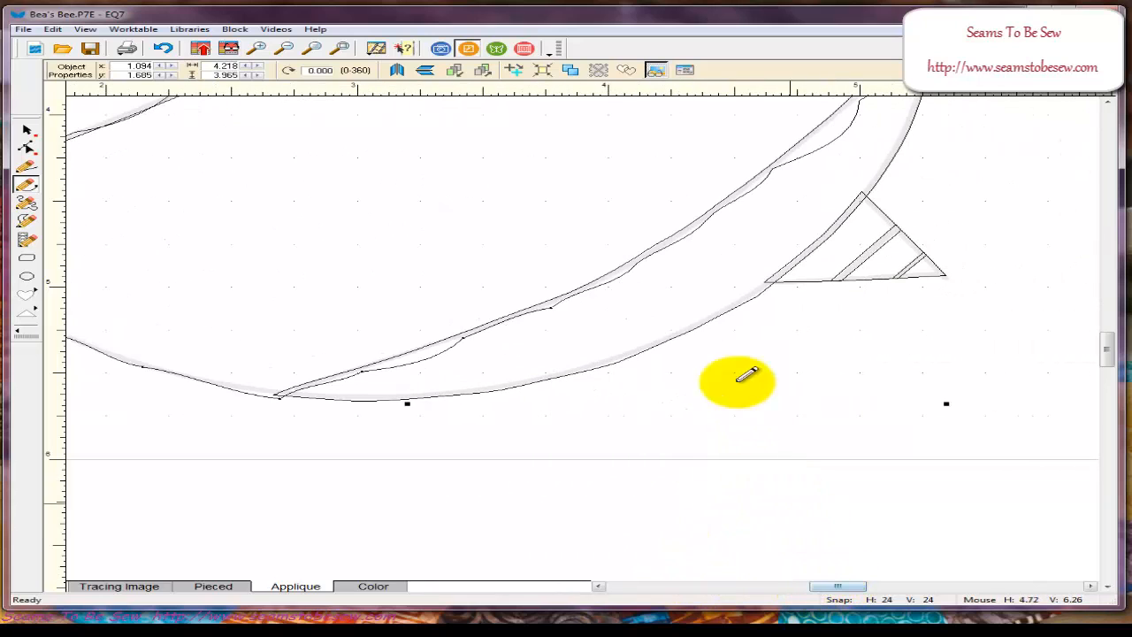
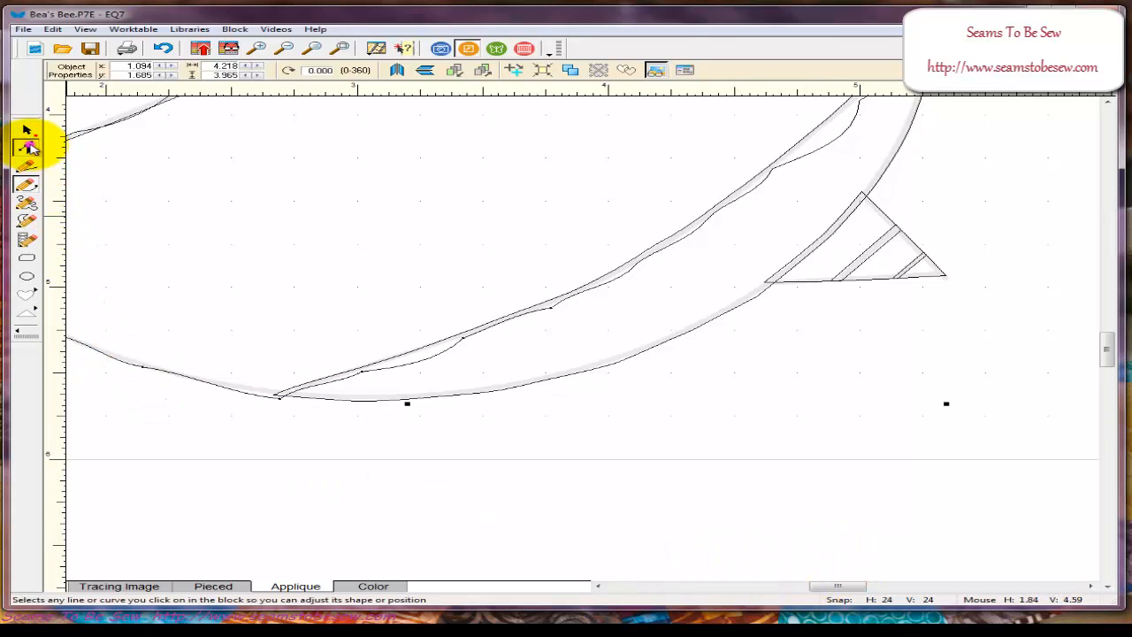
- Check whether the middle body section is closed by turning the fill preview for closed patches on and off
{"action": "left_click", "coordinate": [25, 147]}
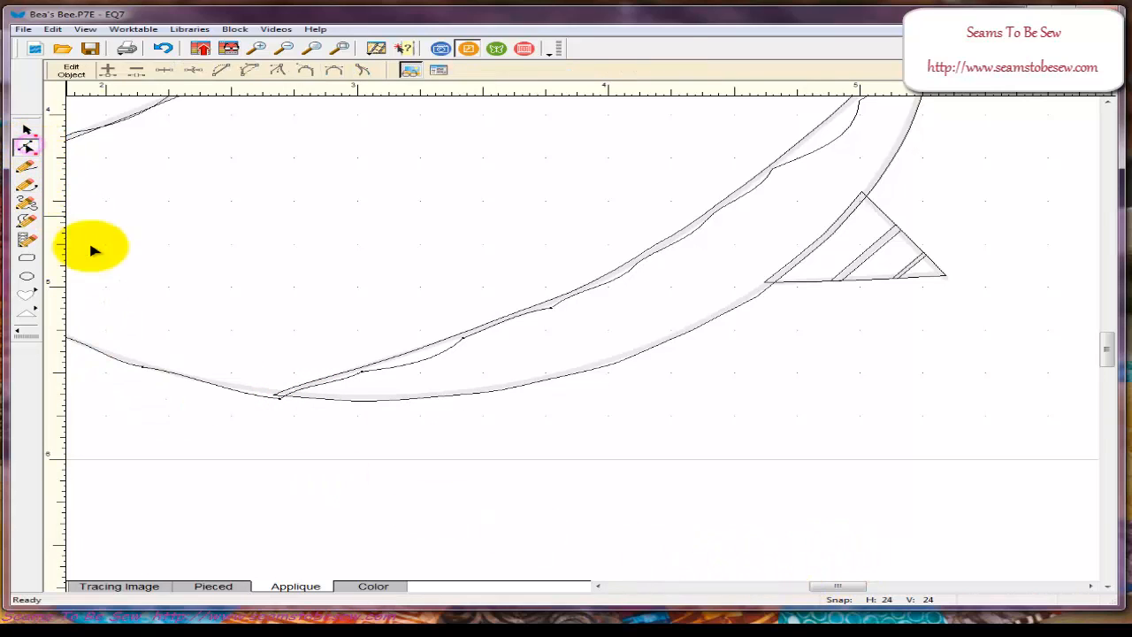
{"action": "left_click", "coordinate": [26, 165]}
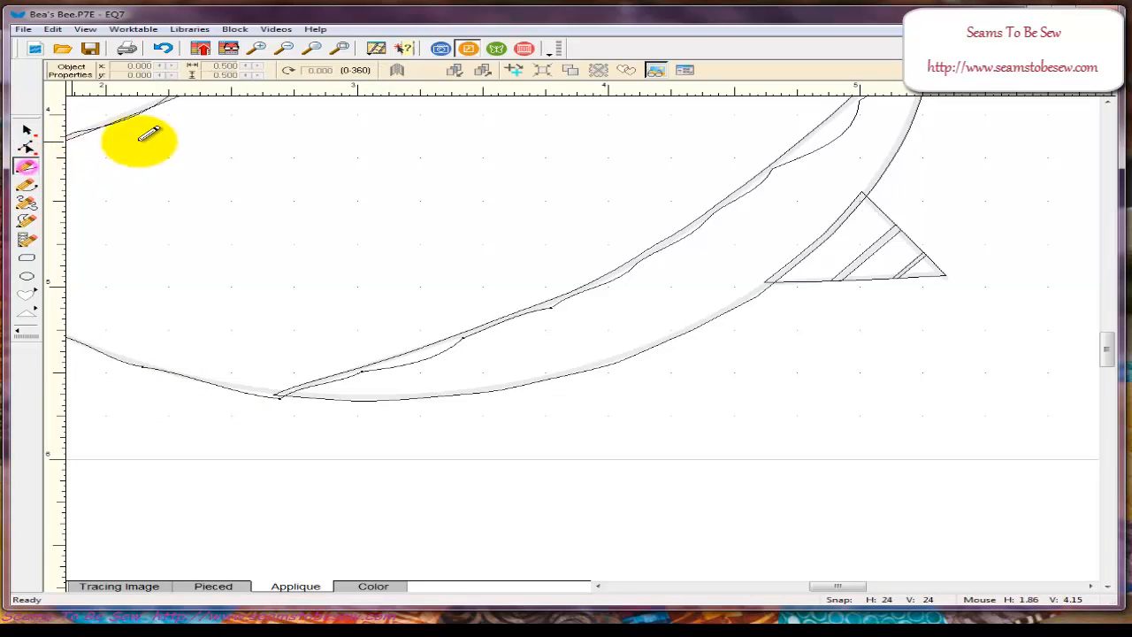
{"action": "left_click", "coordinate": [626, 70]}
{"action": "left_click", "coordinate": [626, 69]}
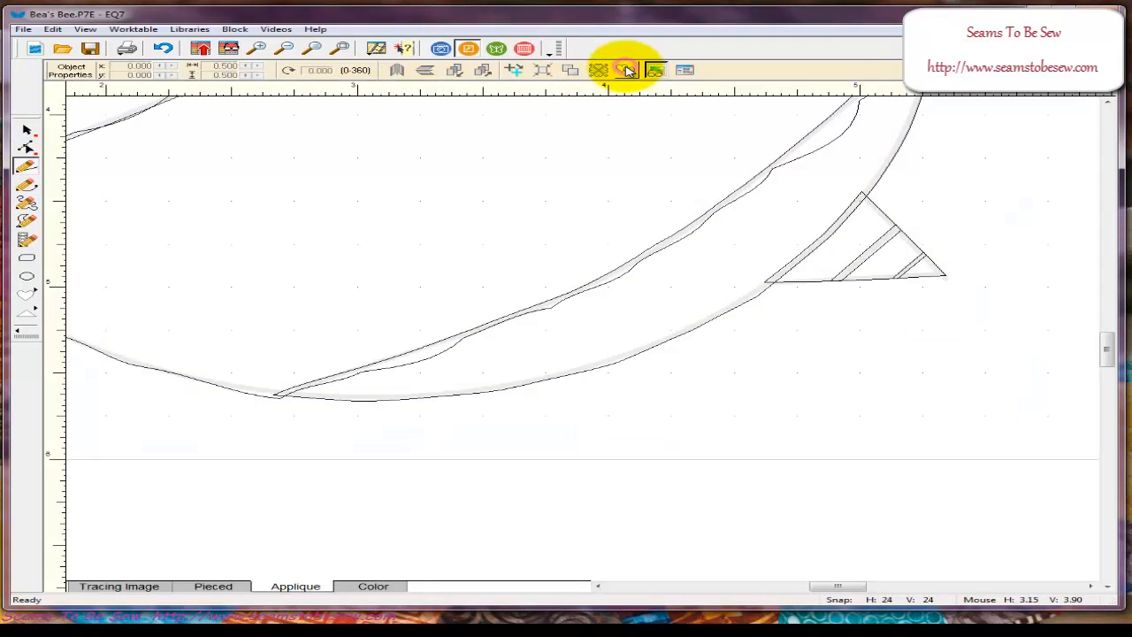
- Reposition the middle body section's corner node at the tail section's lower tip and adjust the neighbouring node on its diagonal edge
{"action": "left_click", "coordinate": [28, 148]}
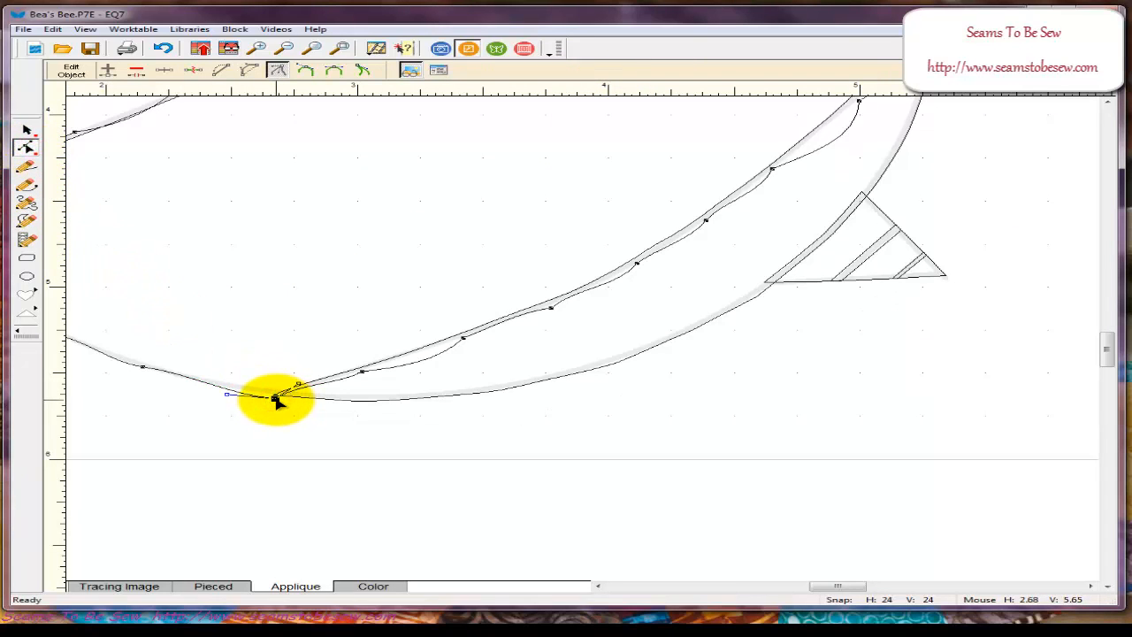
{"action": "left_click_drag", "start_coordinate": [276, 399], "coordinate": [285, 401]}
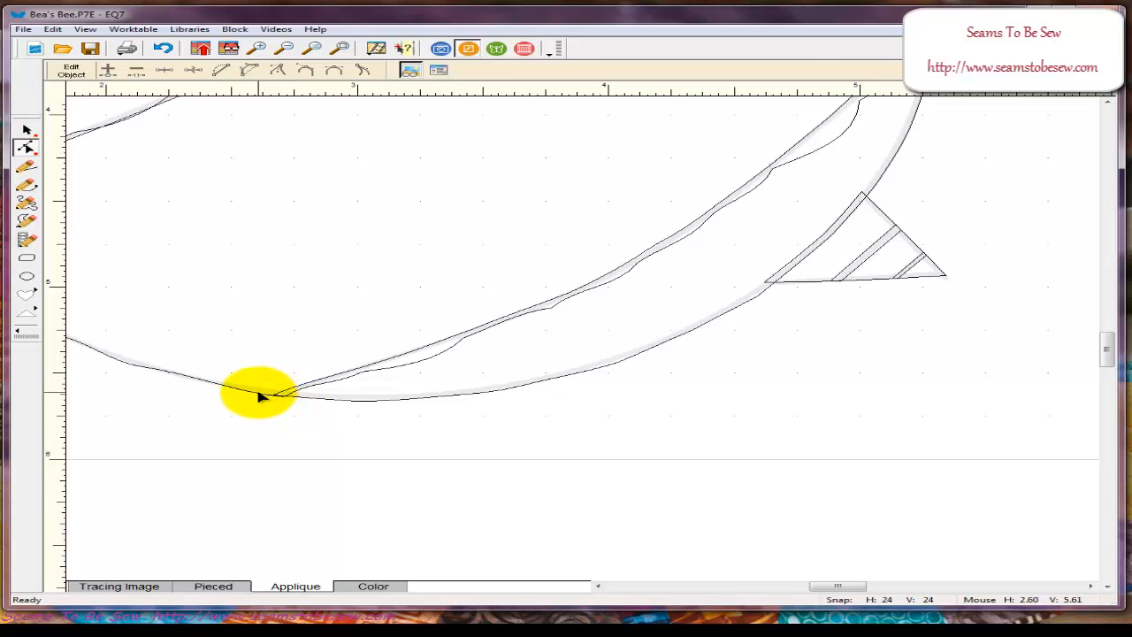
{"action": "left_click", "coordinate": [259, 395]}
{"action": "left_click_drag", "start_coordinate": [283, 400], "coordinate": [289, 401]}
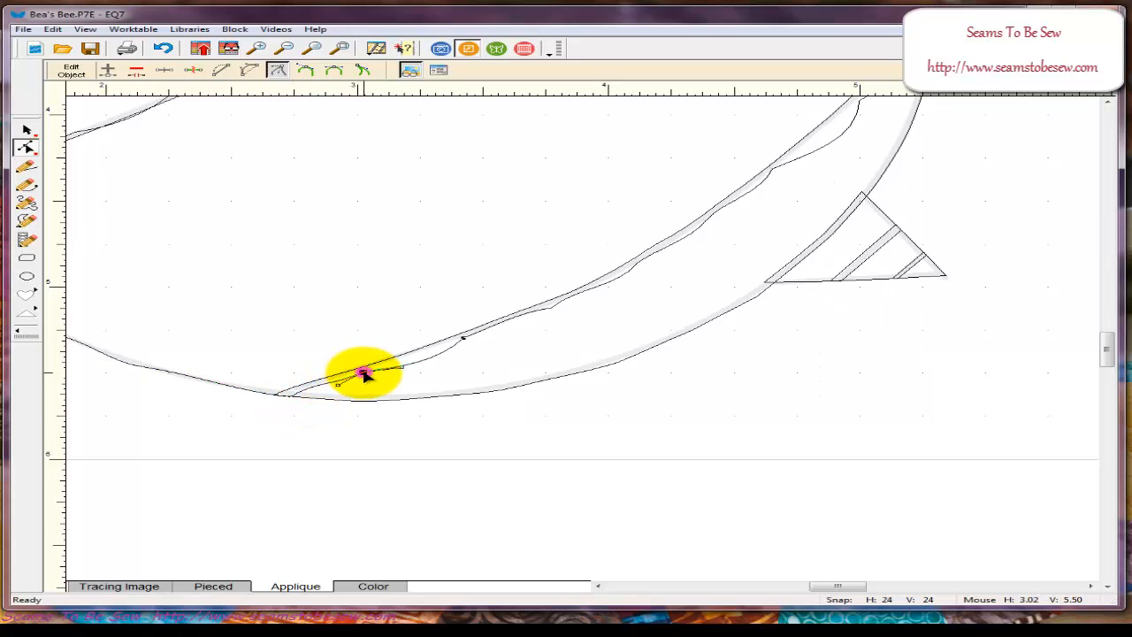
{"action": "left_click_drag", "start_coordinate": [369, 375], "coordinate": [369, 371]}
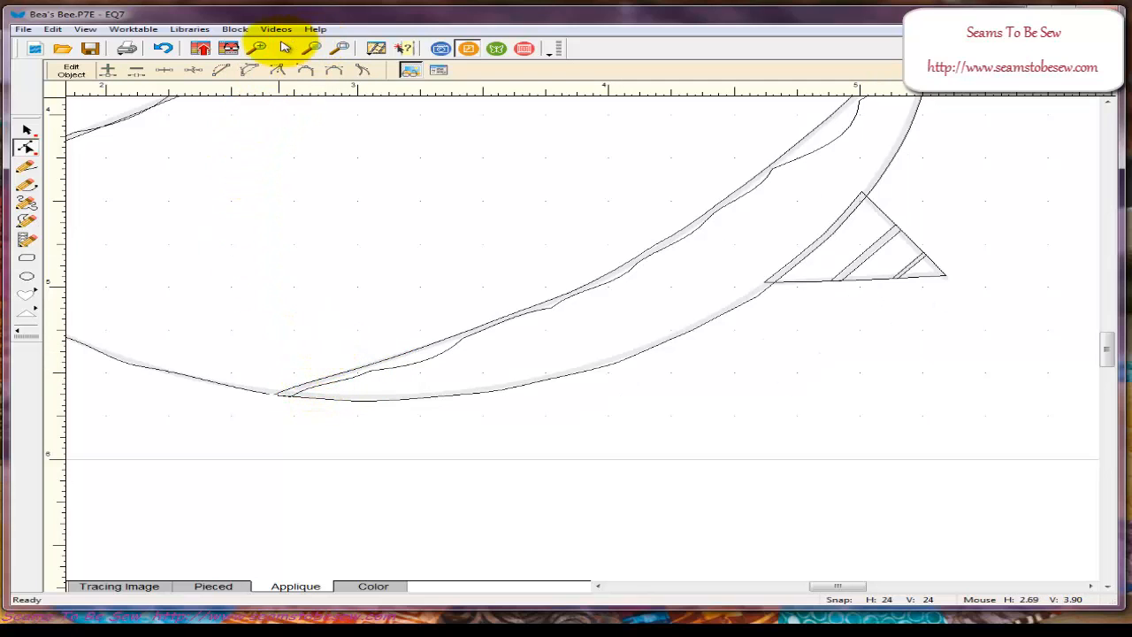
- Straighten the sagging segment on the middle body section's lower diagonal edge near the tail section's lower tip
{"action": "left_click", "coordinate": [257, 47]}
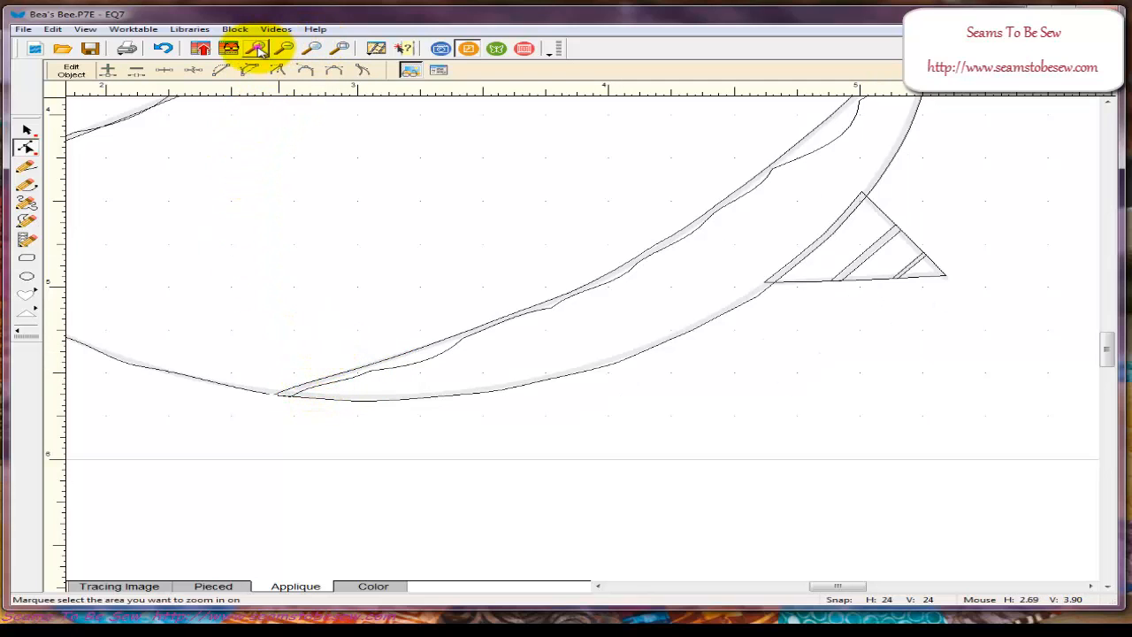
{"action": "left_click", "coordinate": [543, 454]}
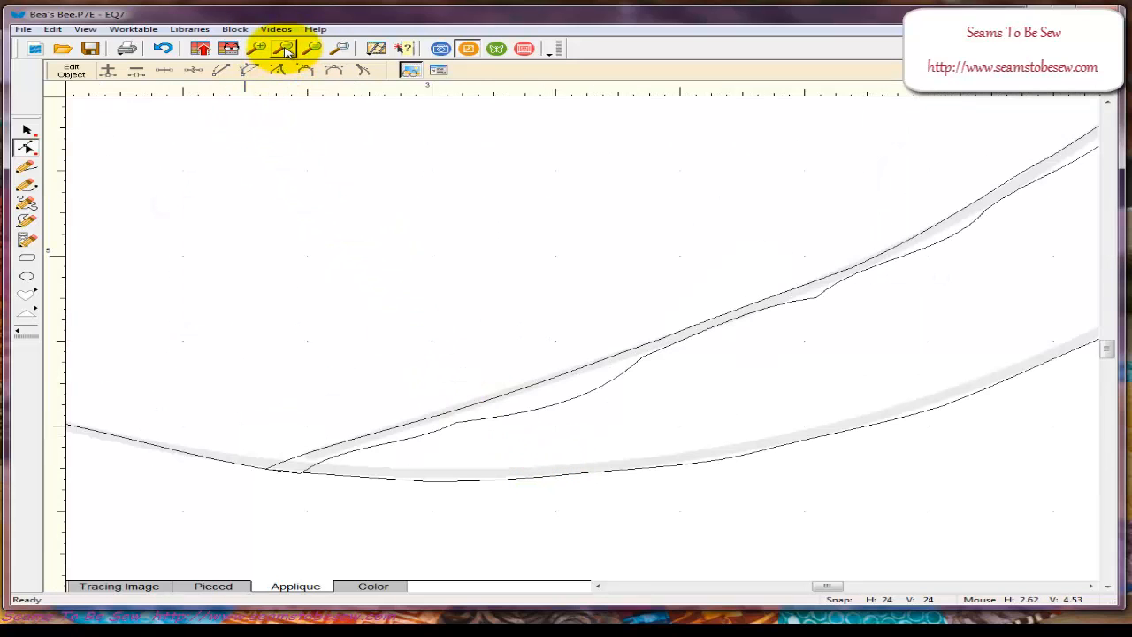
{"action": "left_click", "coordinate": [28, 148]}
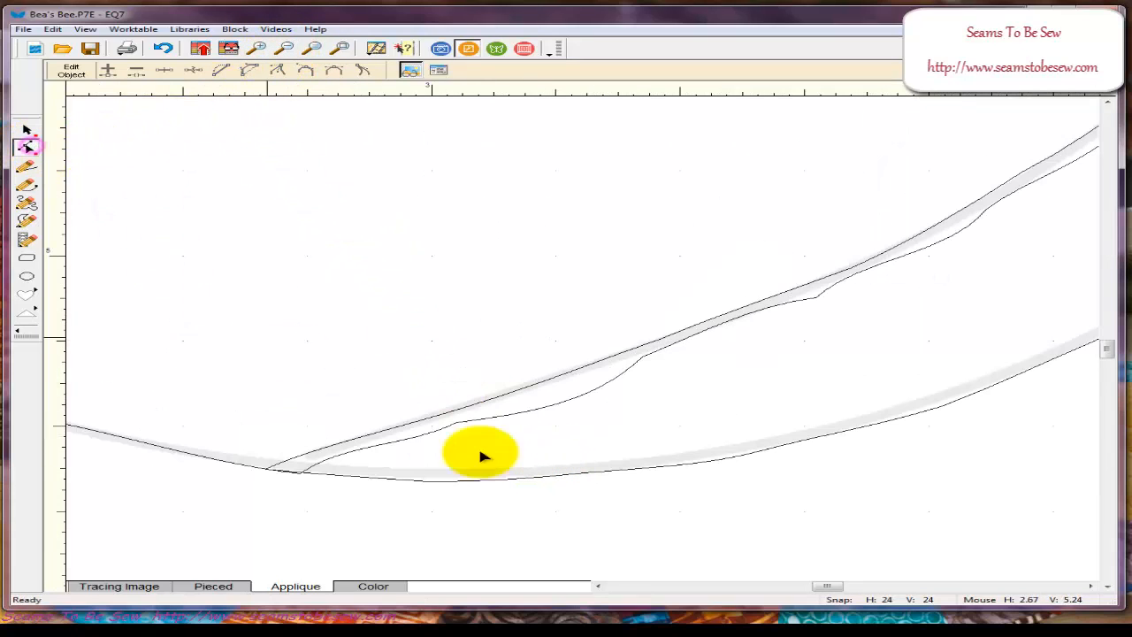
{"action": "left_click", "coordinate": [544, 405]}
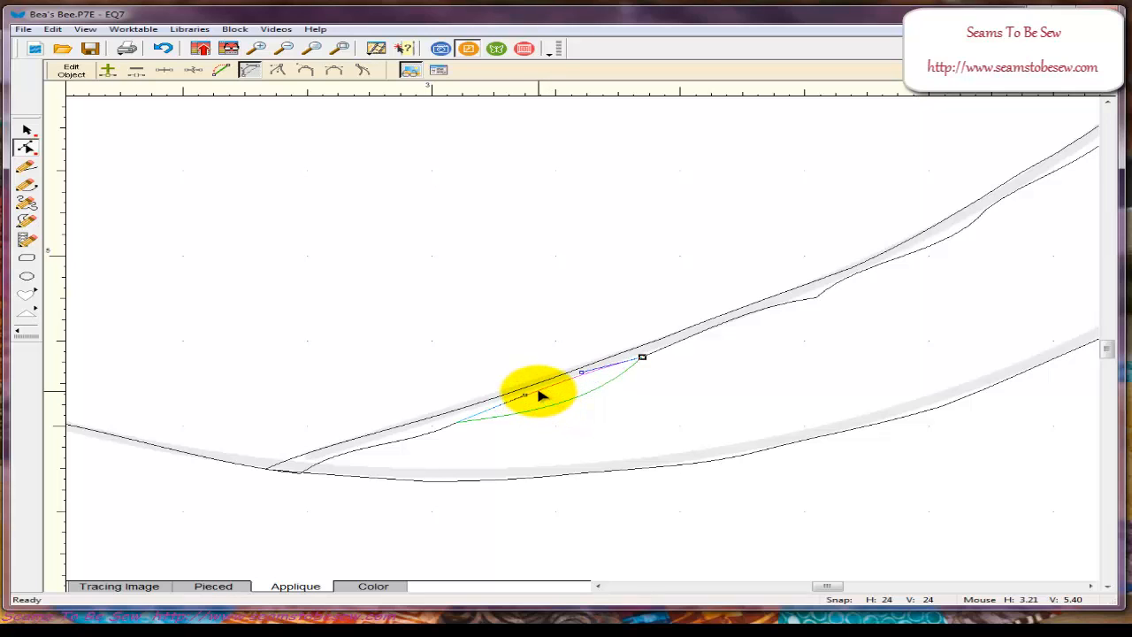
{"action": "left_click", "coordinate": [542, 392]}
- Reposition the tail section's node nearest its lower tip on the diagonal edge and flatten the bulging segment beyond that node onto the traced line
{"action": "left_click", "coordinate": [536, 386]}
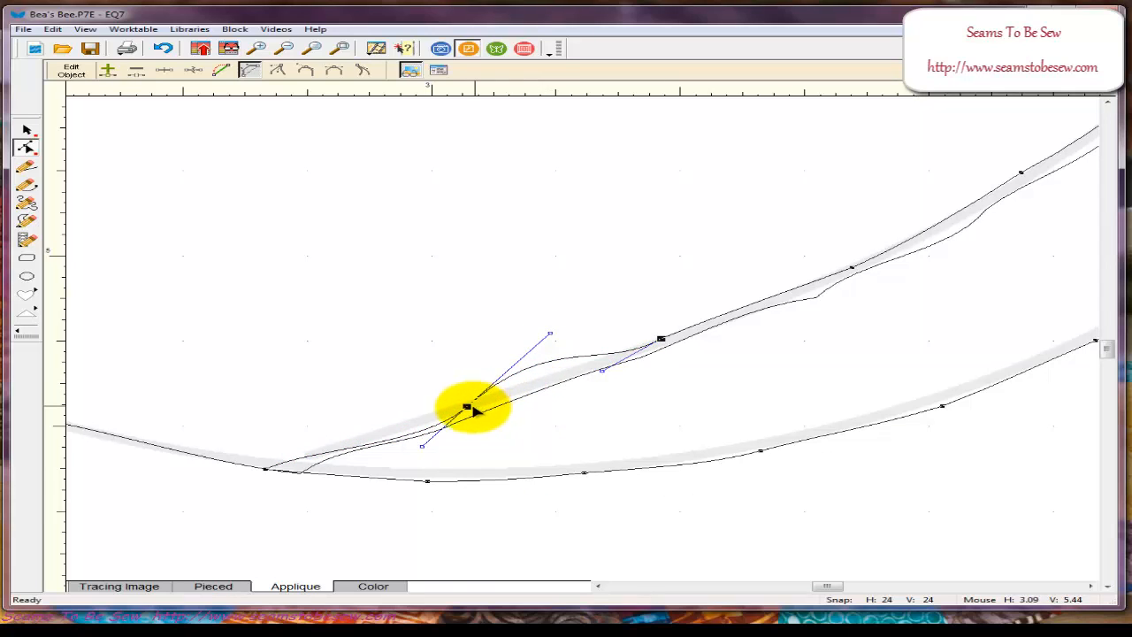
{"action": "left_click_drag", "start_coordinate": [469, 406], "coordinate": [466, 400]}
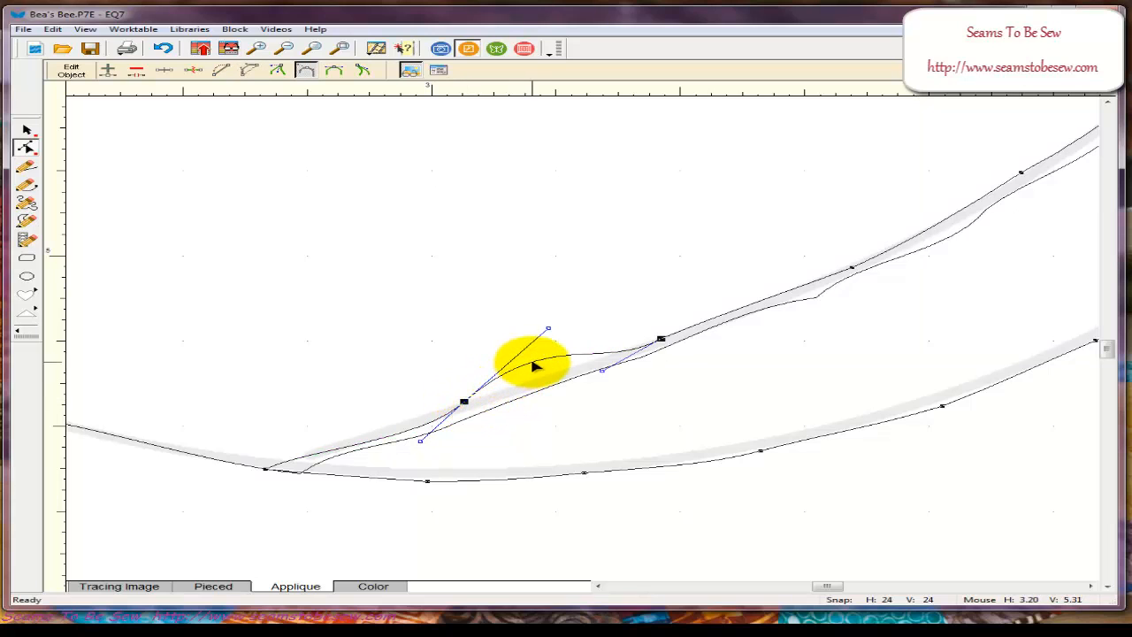
{"action": "left_click_drag", "start_coordinate": [533, 363], "coordinate": [541, 377]}
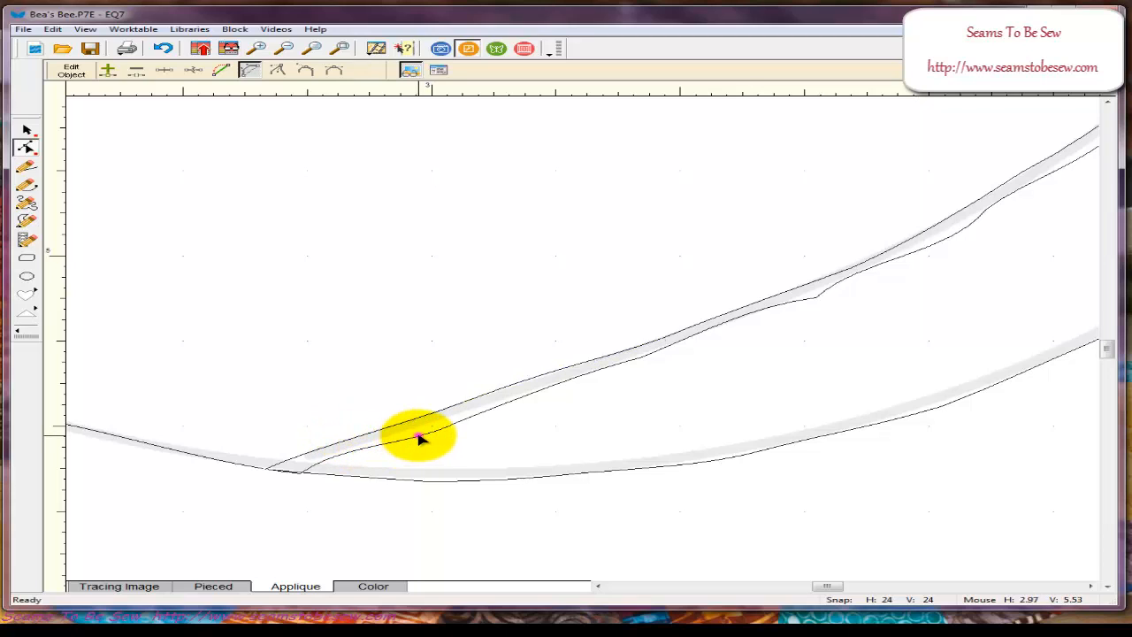
- Move the middle body section's lower corner node closer to the tail's tip, raise the neighbouring diagonal-edge node, and smooth the segment between them
{"action": "left_click", "coordinate": [457, 420]}
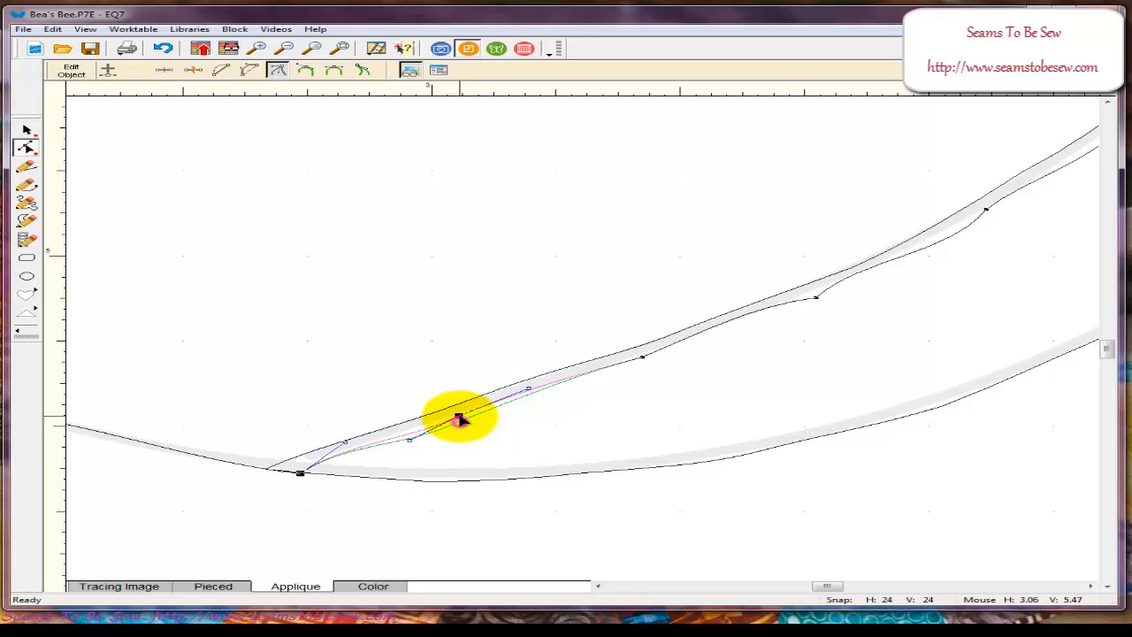
{"action": "left_click_drag", "start_coordinate": [459, 414], "coordinate": [407, 433]}
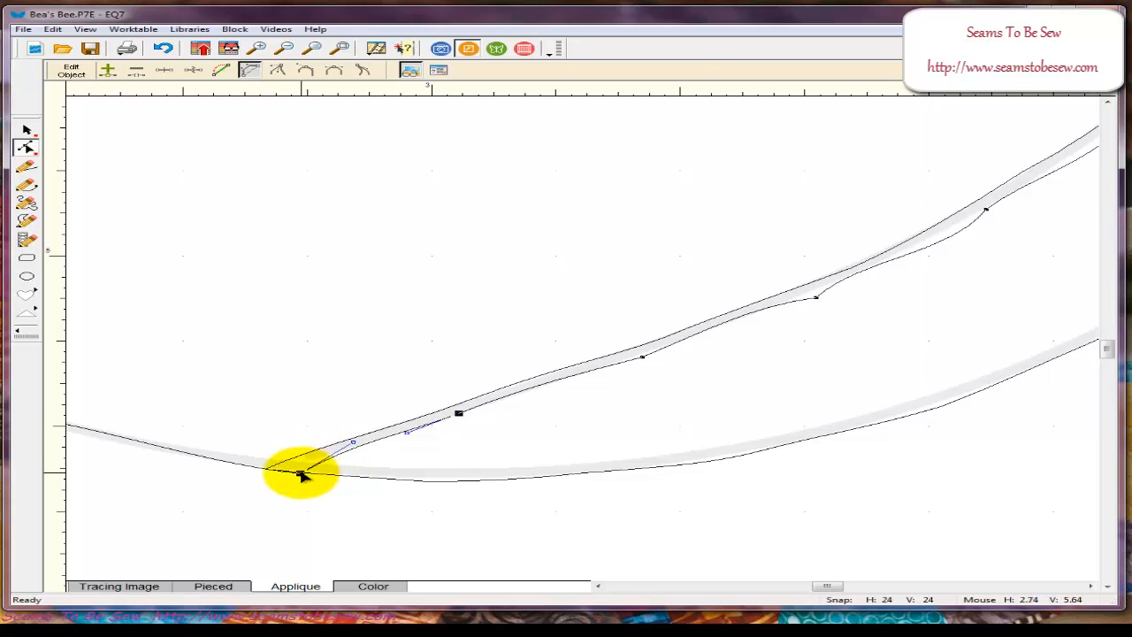
{"action": "left_click_drag", "start_coordinate": [300, 475], "coordinate": [292, 475]}
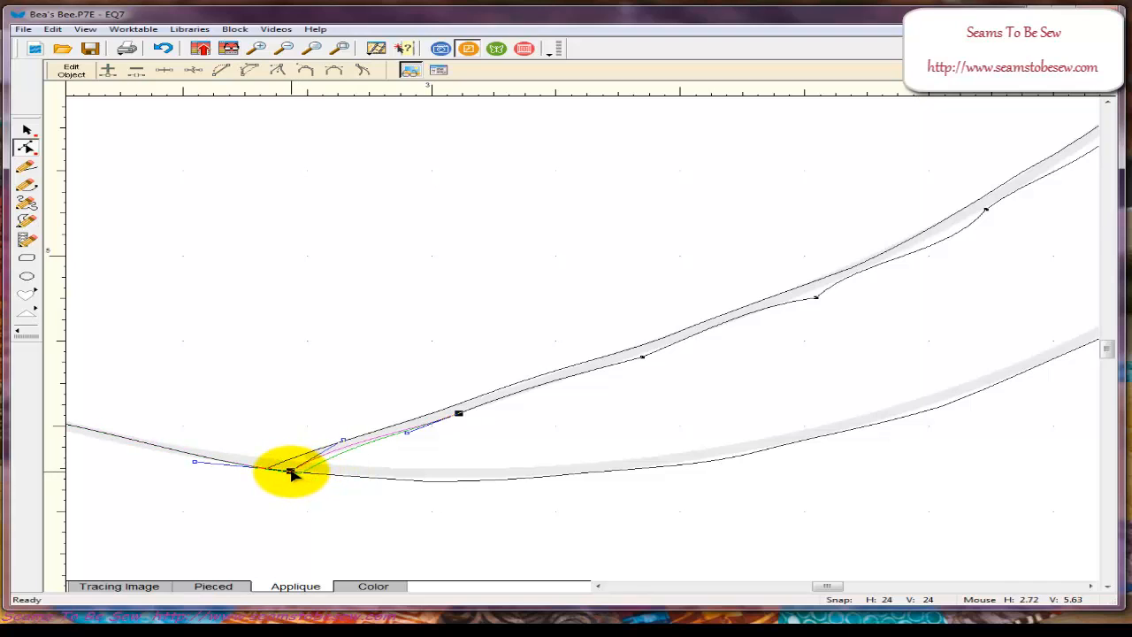
{"action": "left_click", "coordinate": [358, 465]}
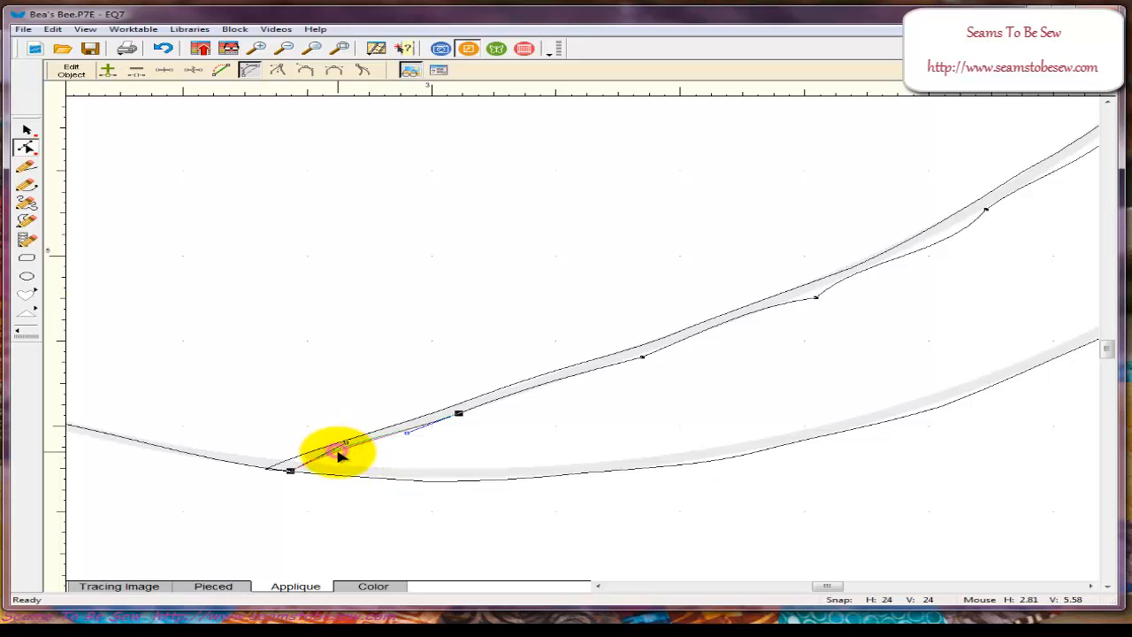
- Nudge the next two nodes up the middle body section's diagonal edge toward the tail section and smooth the segment between them
{"action": "left_click", "coordinate": [643, 355]}
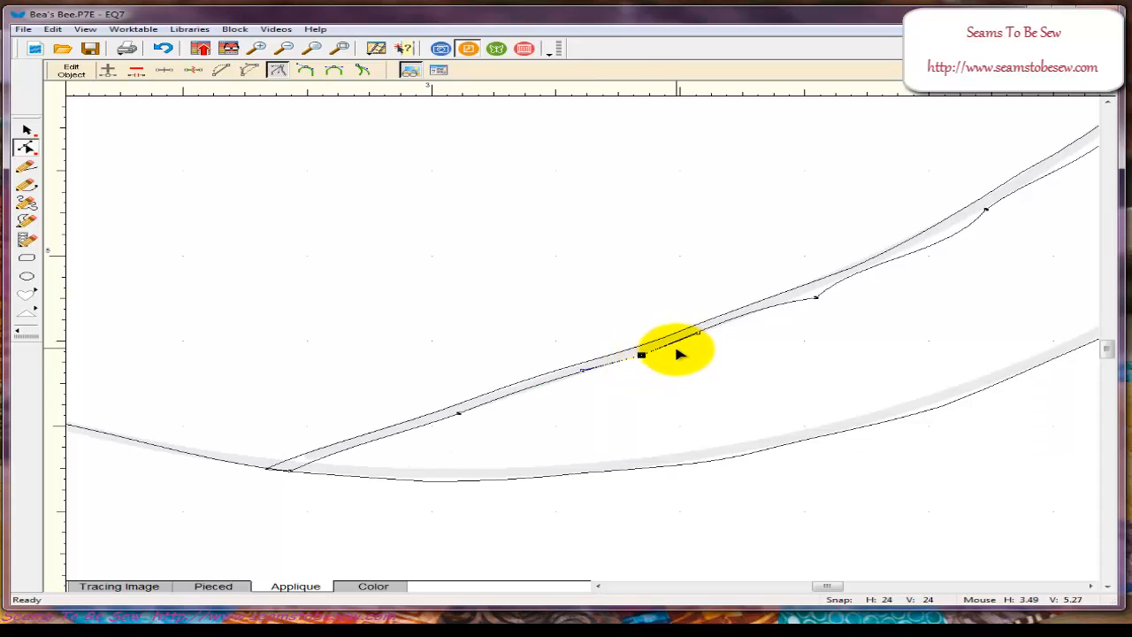
{"action": "left_click_drag", "start_coordinate": [827, 586], "coordinate": [842, 573]}
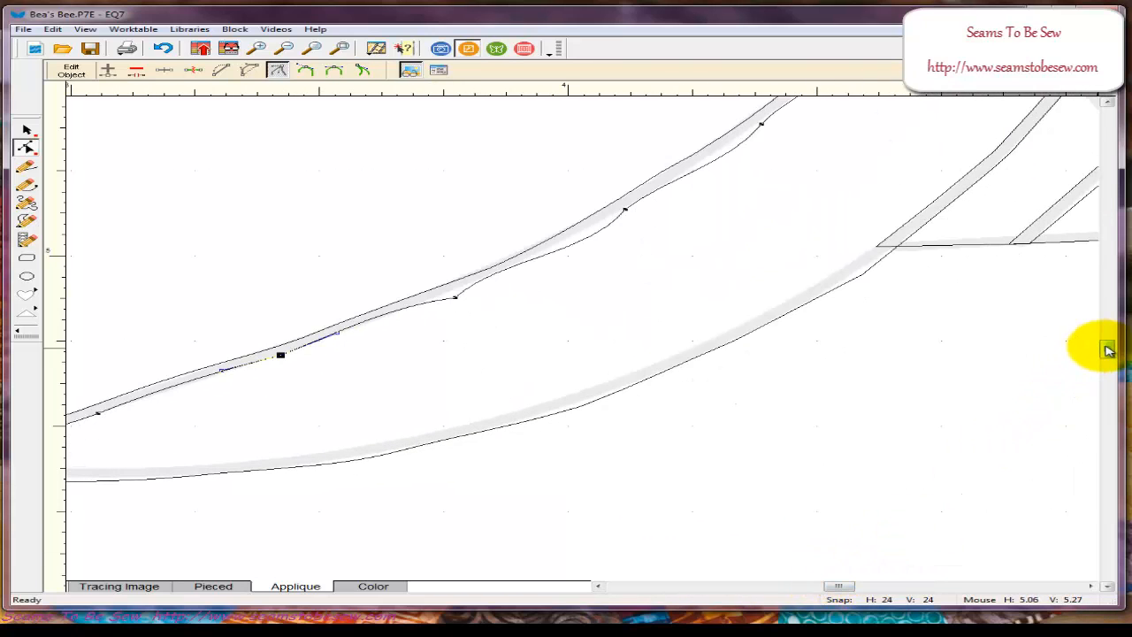
{"action": "scroll", "coordinate": [1108, 350], "scroll_direction": "up", "scroll_amount": 2}
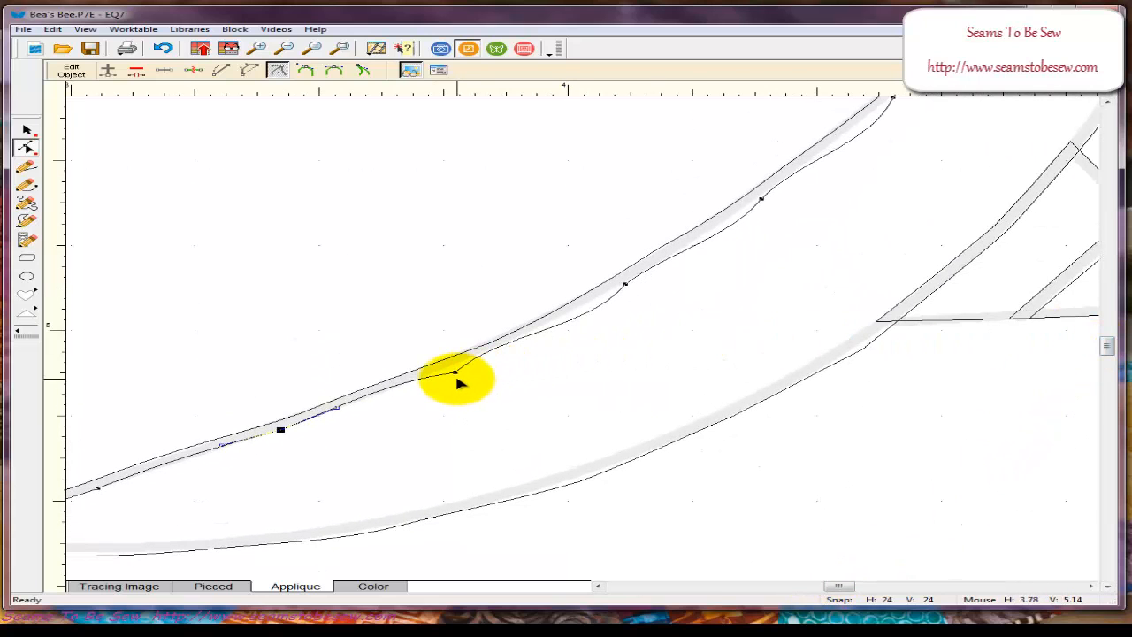
{"action": "left_click", "coordinate": [452, 370]}
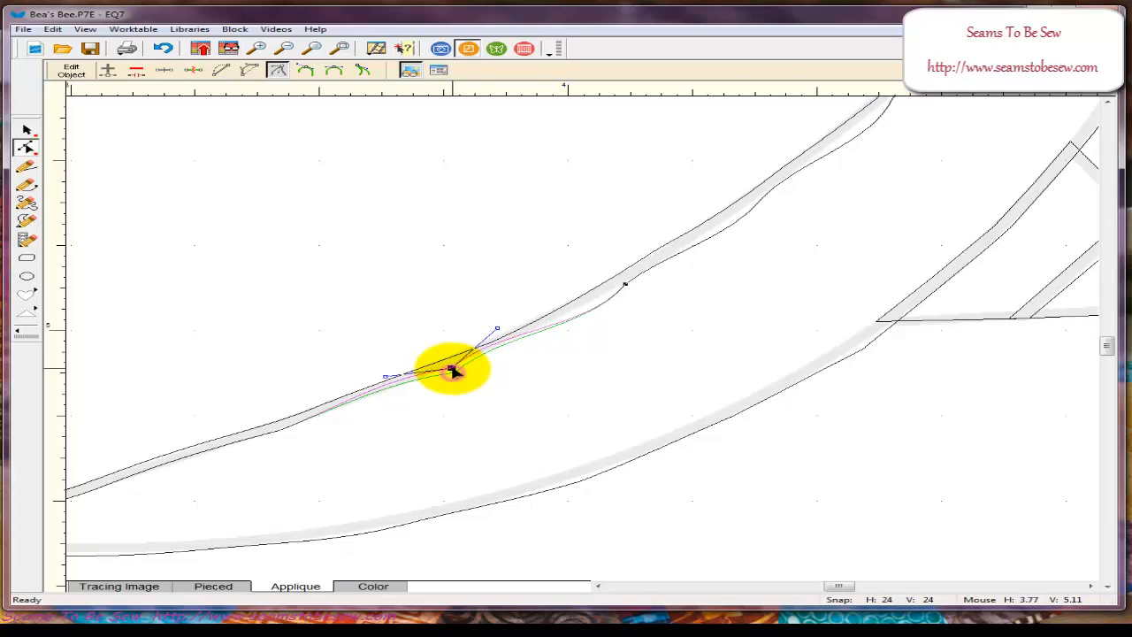
{"action": "left_click", "coordinate": [360, 394]}
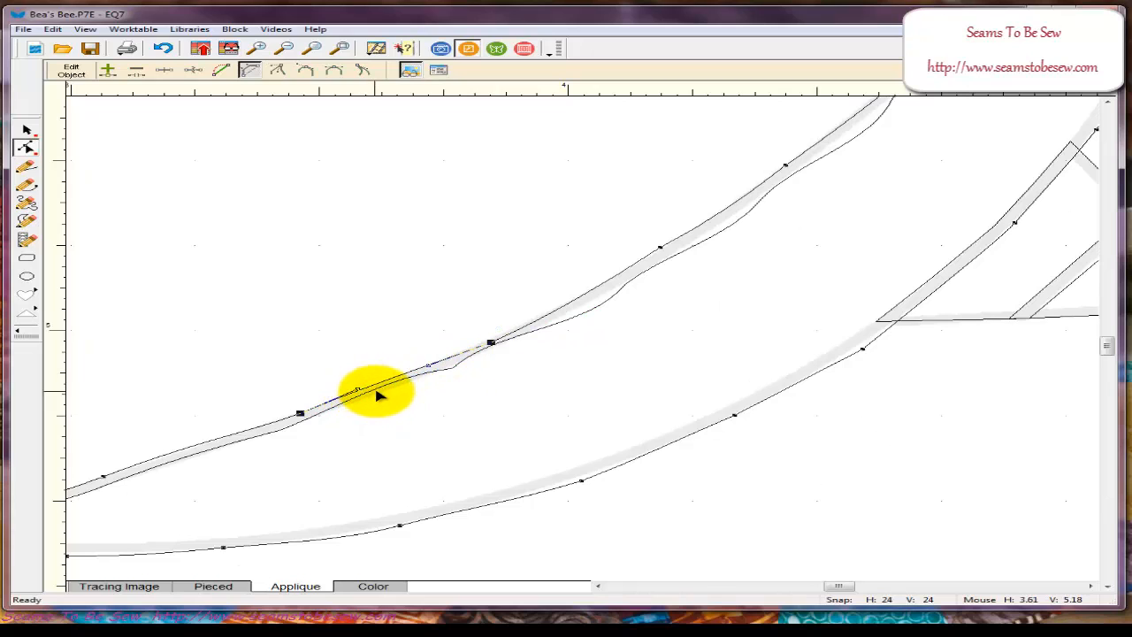
{"action": "left_click", "coordinate": [384, 391]}
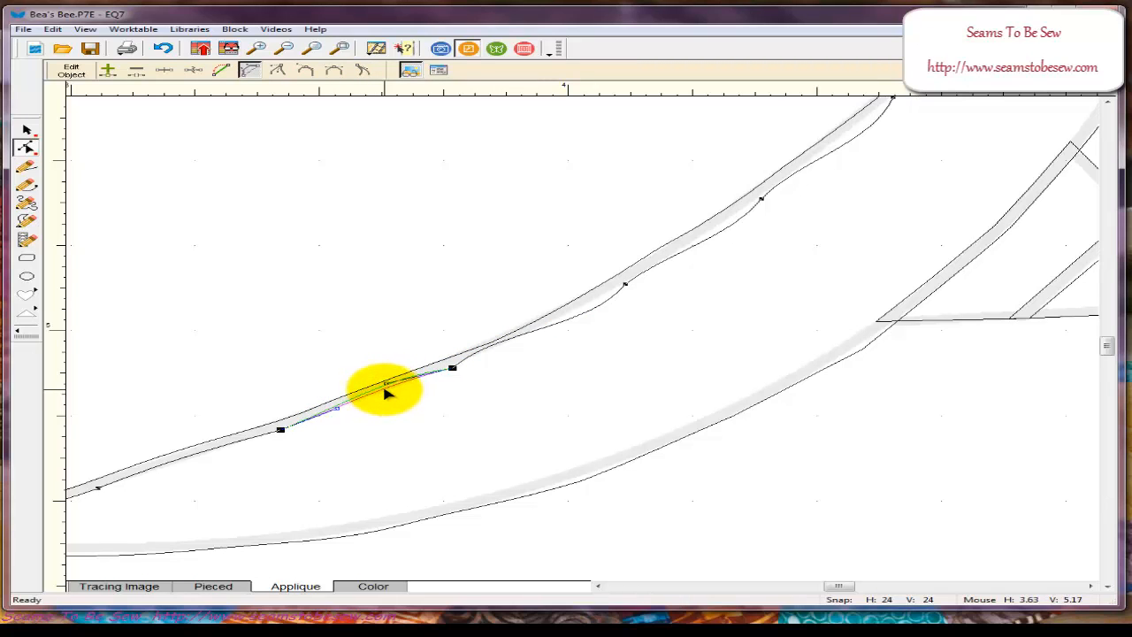
- Straighten the following sagging segment of the middle body section's diagonal edge, adjusting the nodes at both of its ends
{"action": "left_click", "coordinate": [525, 325]}
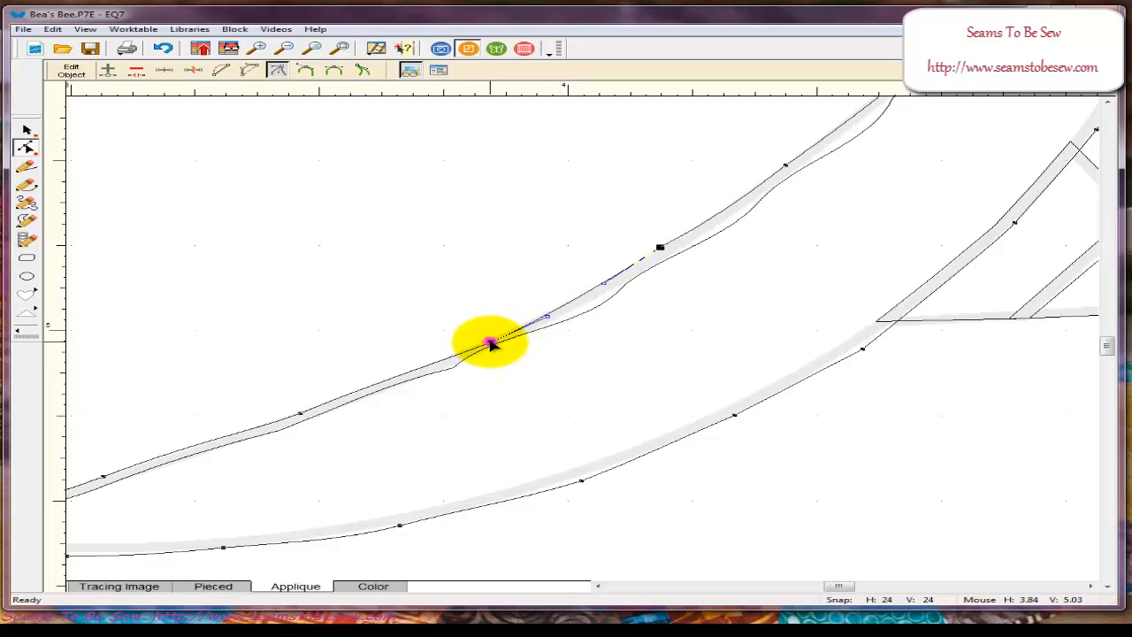
{"action": "left_click", "coordinate": [491, 344]}
{"action": "left_click", "coordinate": [542, 333]}
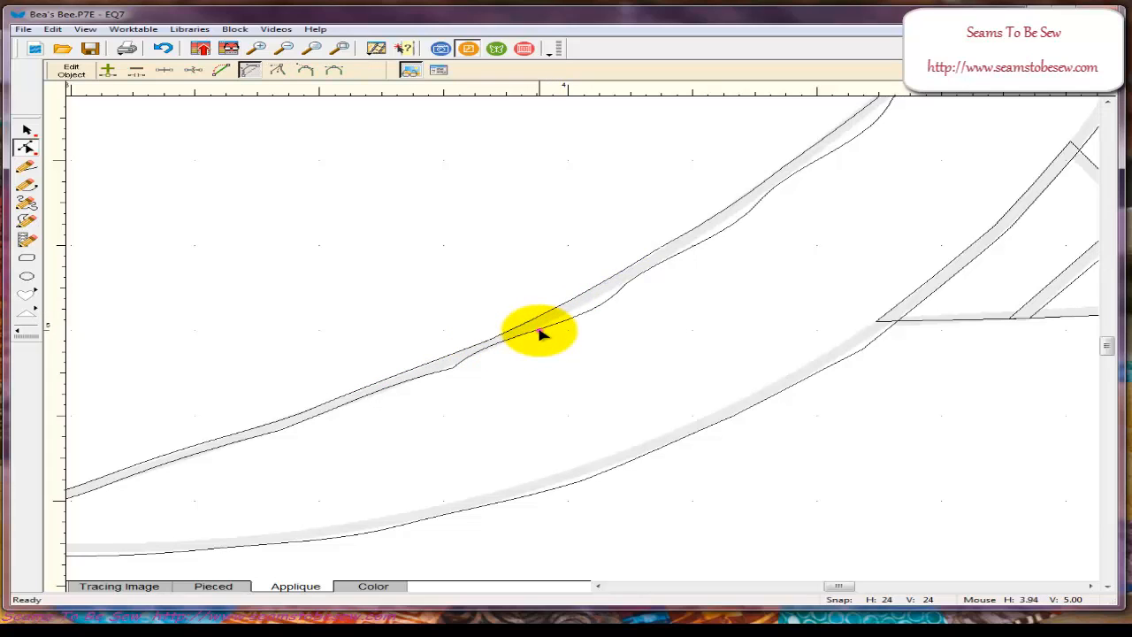
{"action": "left_click", "coordinate": [625, 284]}
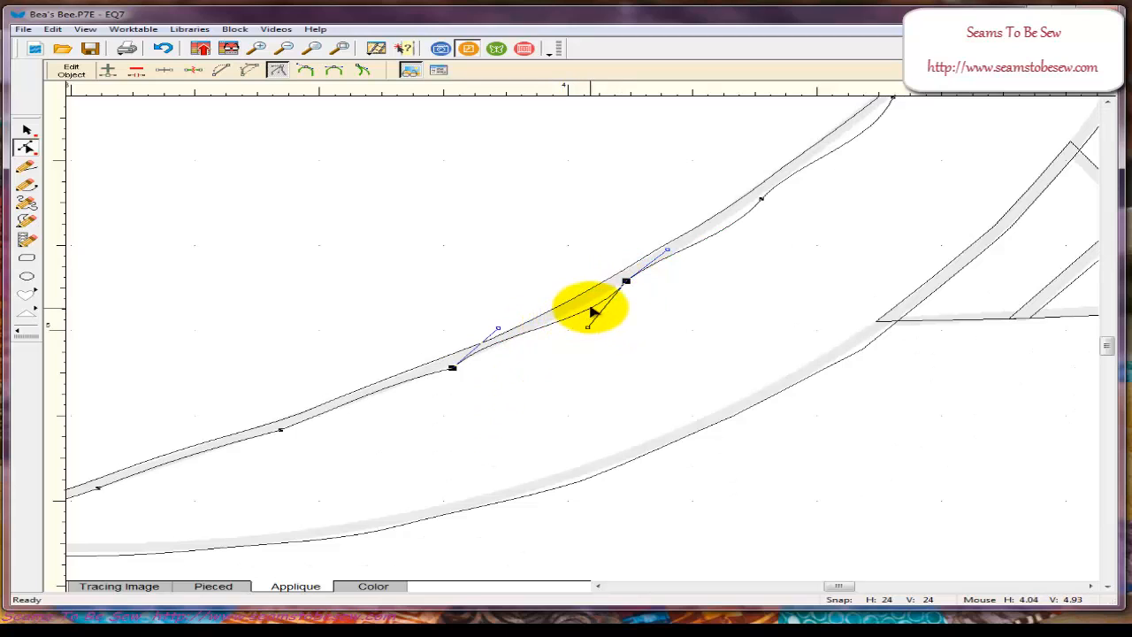
{"action": "left_click", "coordinate": [590, 307]}
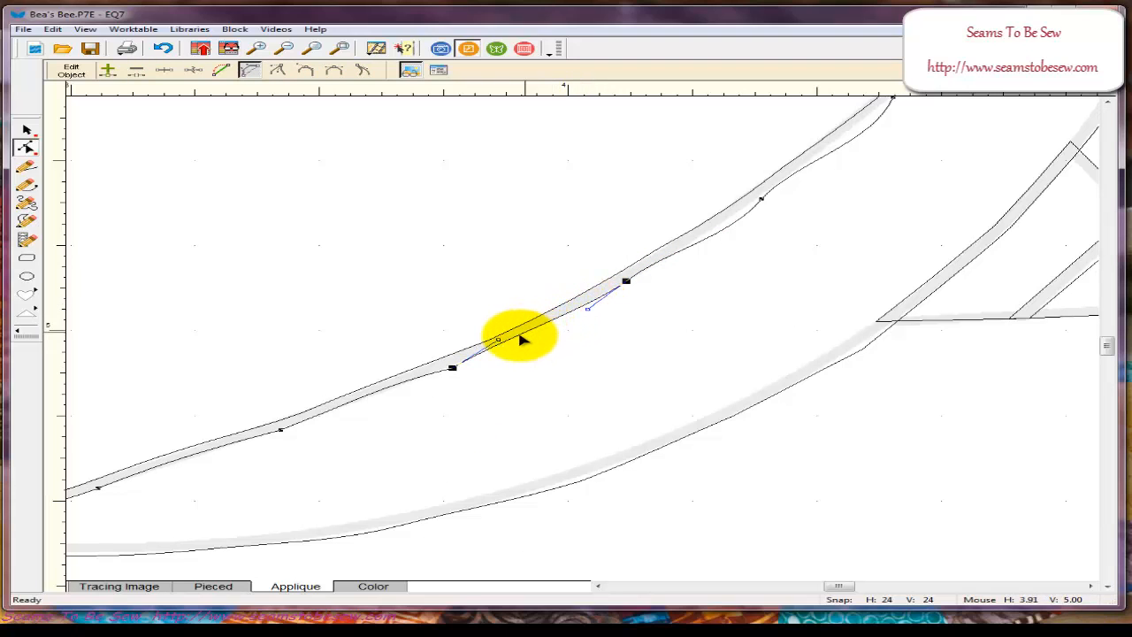
{"action": "left_click", "coordinate": [453, 368]}
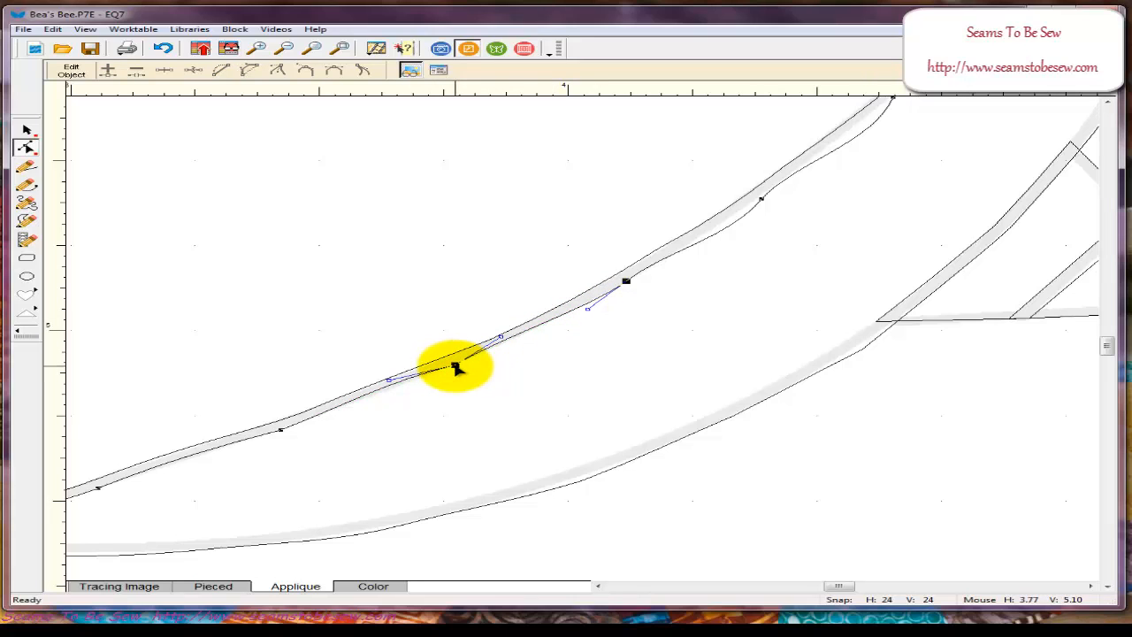
- Raise the next node up the middle body section's diagonal edge and straighten the segment below that node along the tail section
{"action": "left_click", "coordinate": [761, 199]}
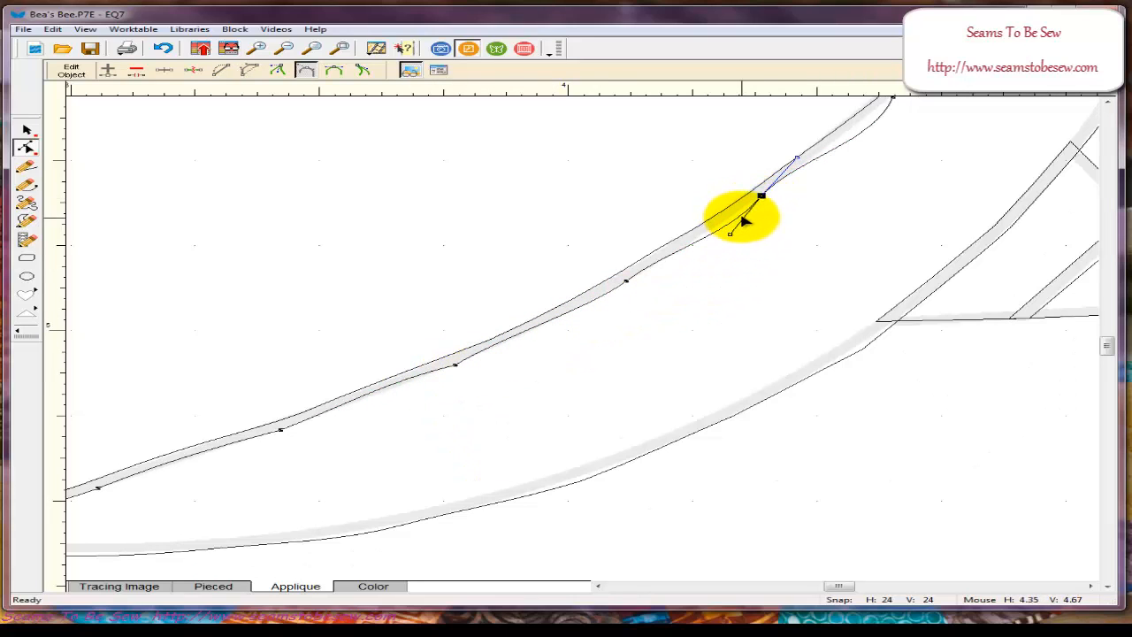
{"action": "left_click_drag", "start_coordinate": [741, 216], "coordinate": [741, 212]}
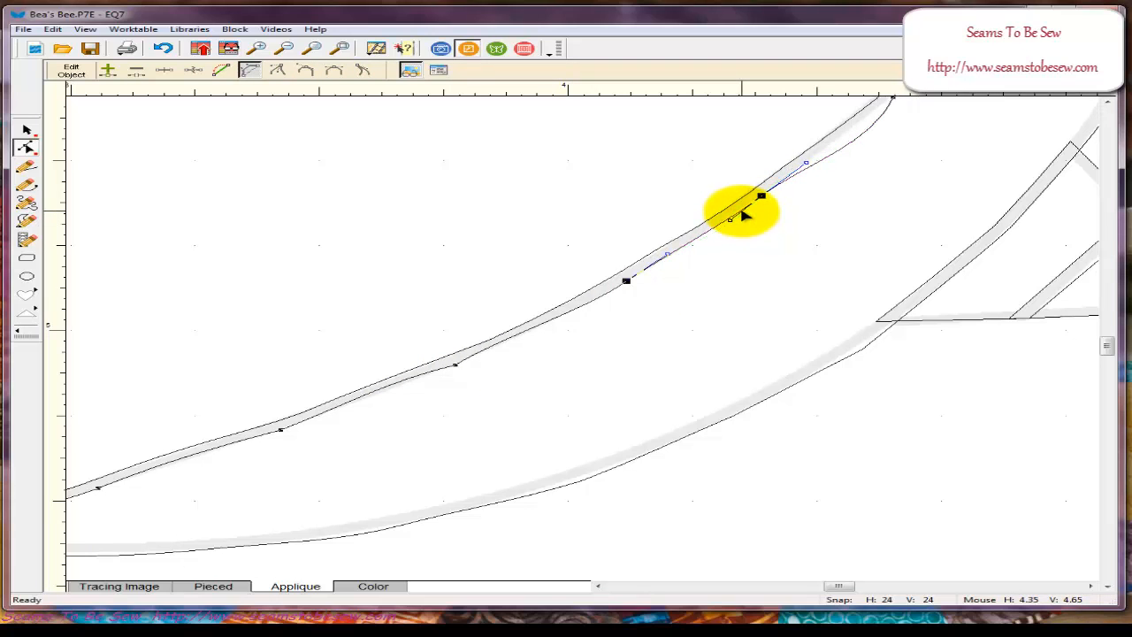
{"action": "scroll", "coordinate": [1107, 343], "scroll_direction": "up", "scroll_amount": 3}
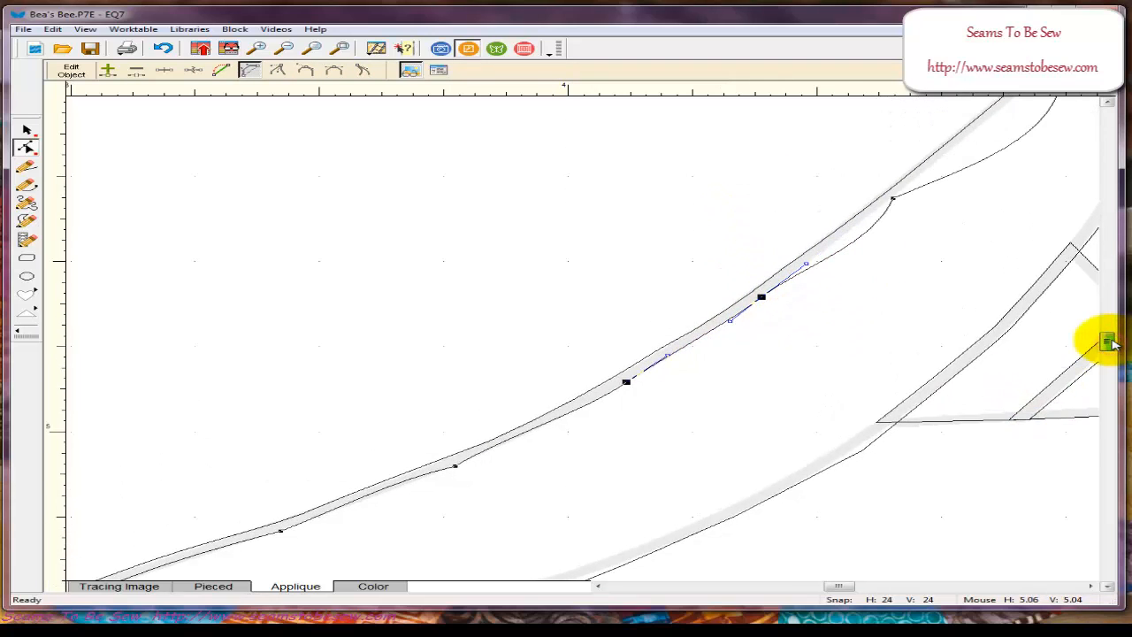
{"action": "scroll", "coordinate": [1107, 343], "scroll_direction": "up", "scroll_amount": 2}
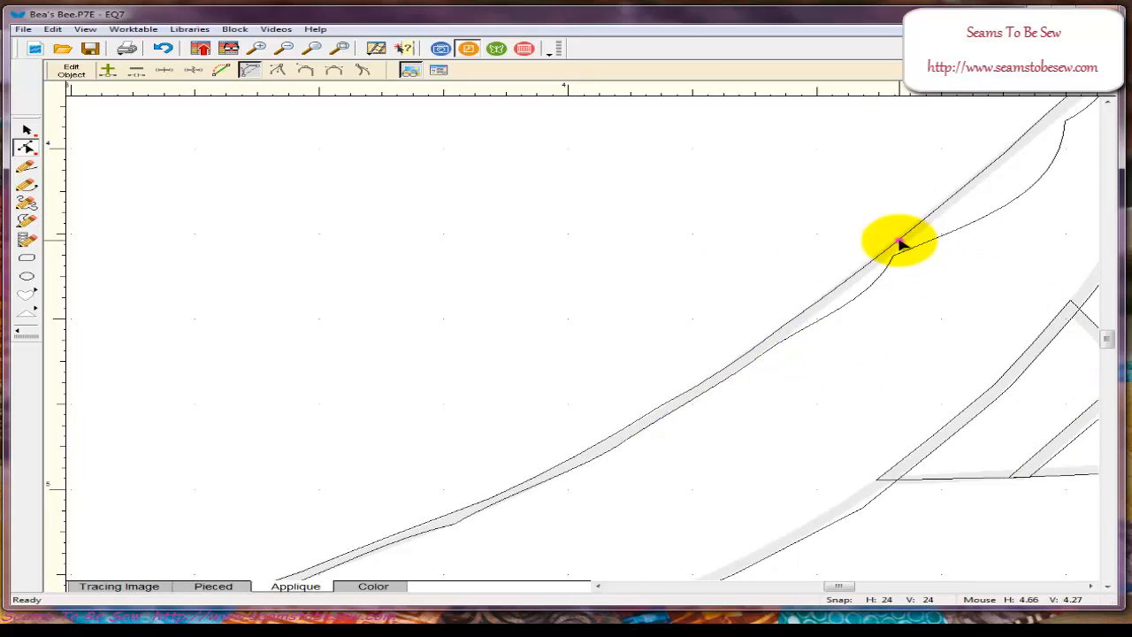
- Straighten the bulging segment on the diagonal stripe's lower edge along the traced line and nudge its upper node up
{"action": "left_click", "coordinate": [898, 244]}
{"action": "left_click_drag", "start_coordinate": [892, 246], "coordinate": [878, 295]}
{"action": "left_click", "coordinate": [872, 285]}
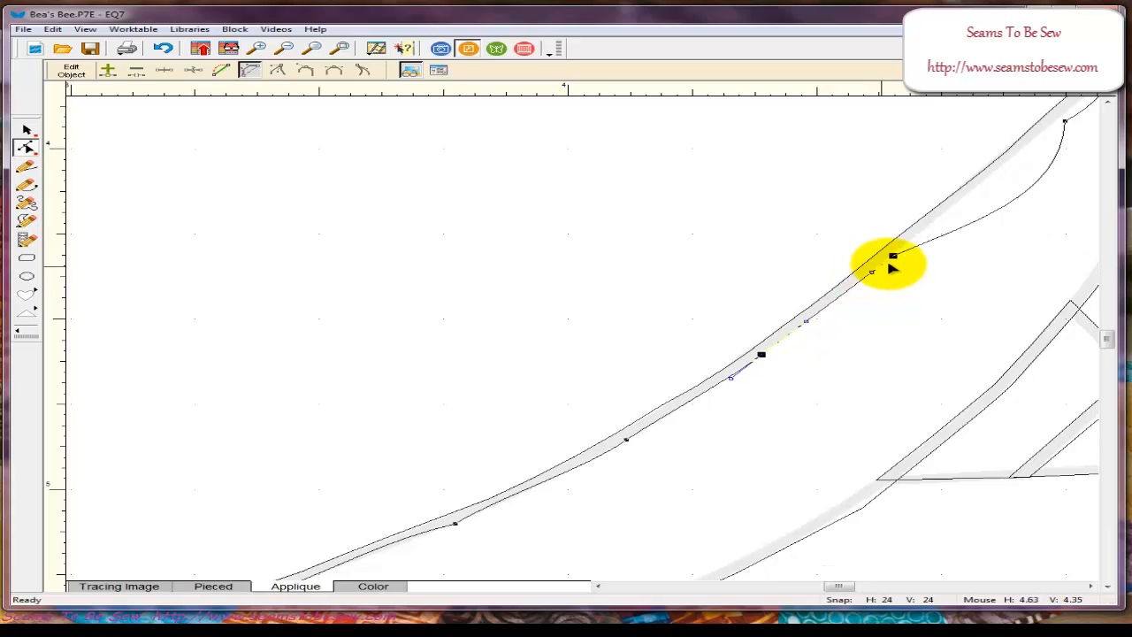
{"action": "left_click", "coordinate": [893, 257]}
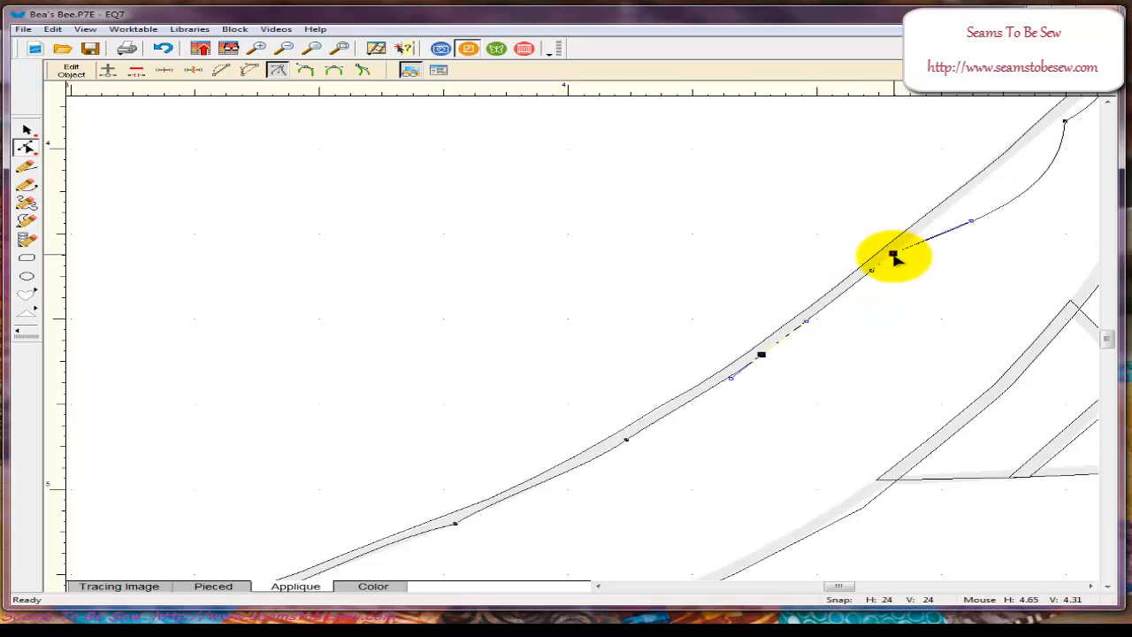
- Adjust the next node up the stripe's lower edge and flatten the bulging segment below it onto the traced line
{"action": "left_click_drag", "start_coordinate": [841, 586], "coordinate": [856, 588]}
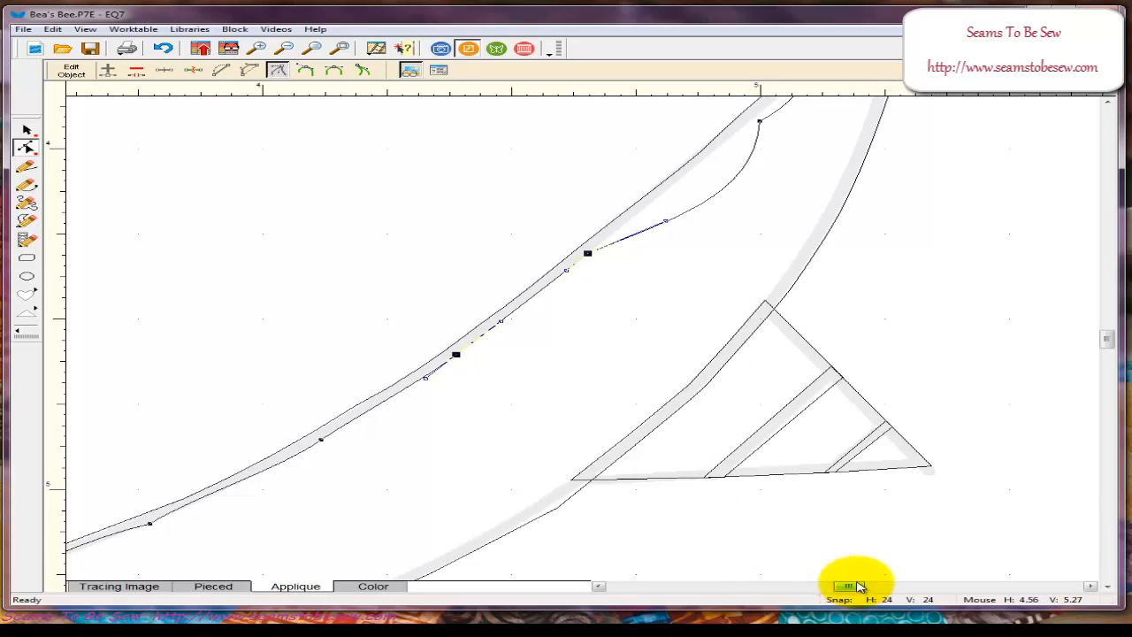
{"action": "left_click_drag", "start_coordinate": [1106, 342], "coordinate": [1106, 329]}
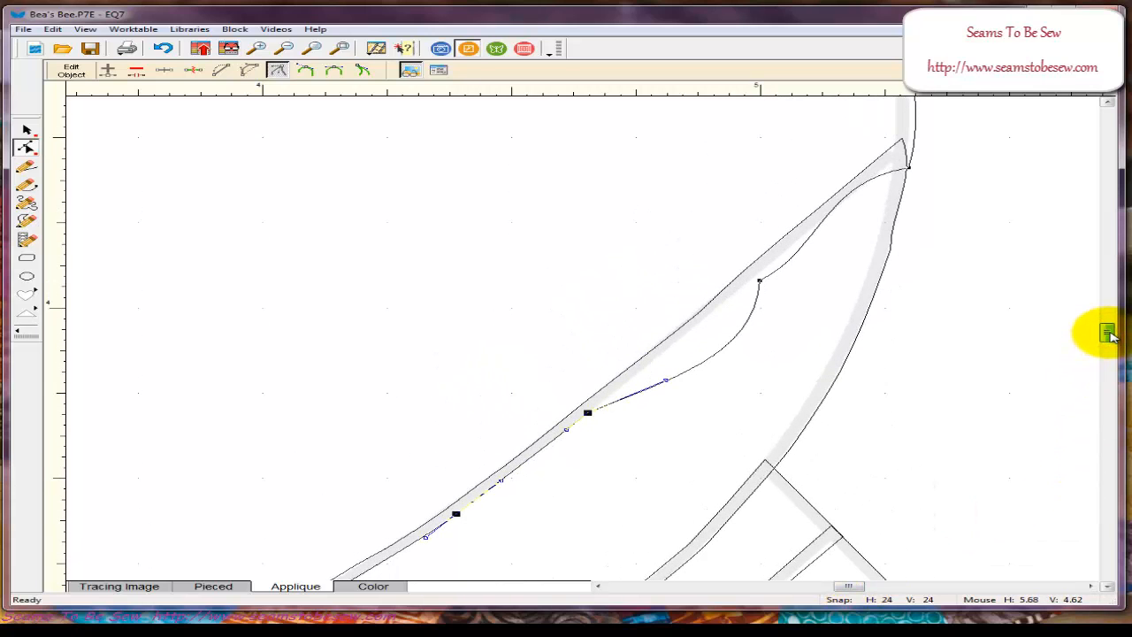
{"action": "left_click", "coordinate": [759, 283]}
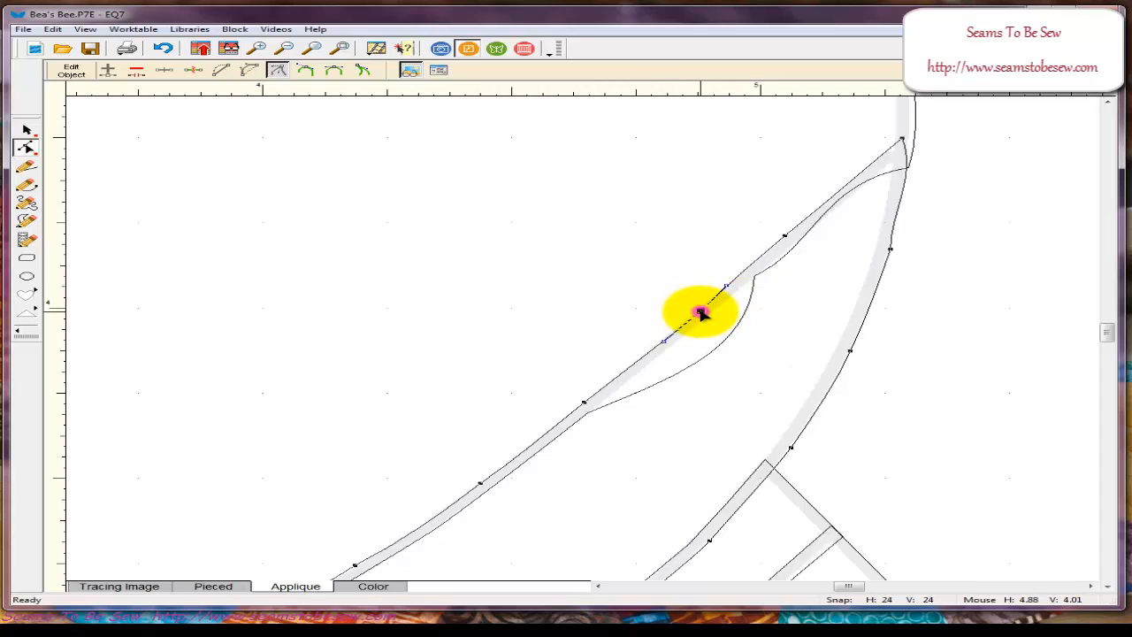
{"action": "left_click", "coordinate": [741, 336]}
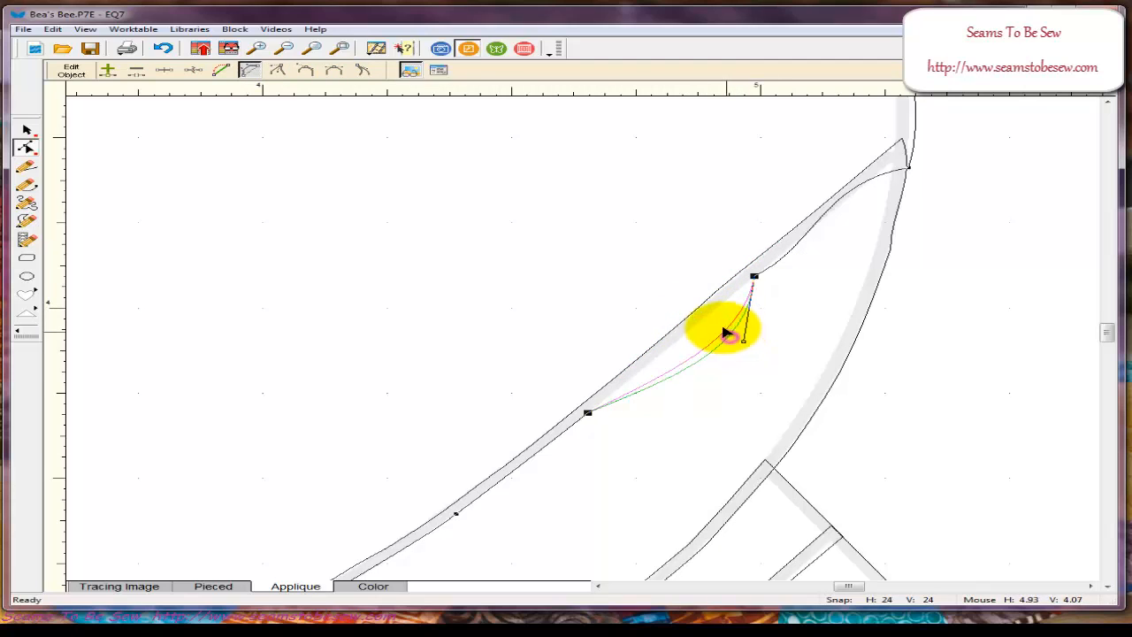
{"action": "left_click_drag", "start_coordinate": [715, 315], "coordinate": [721, 305]}
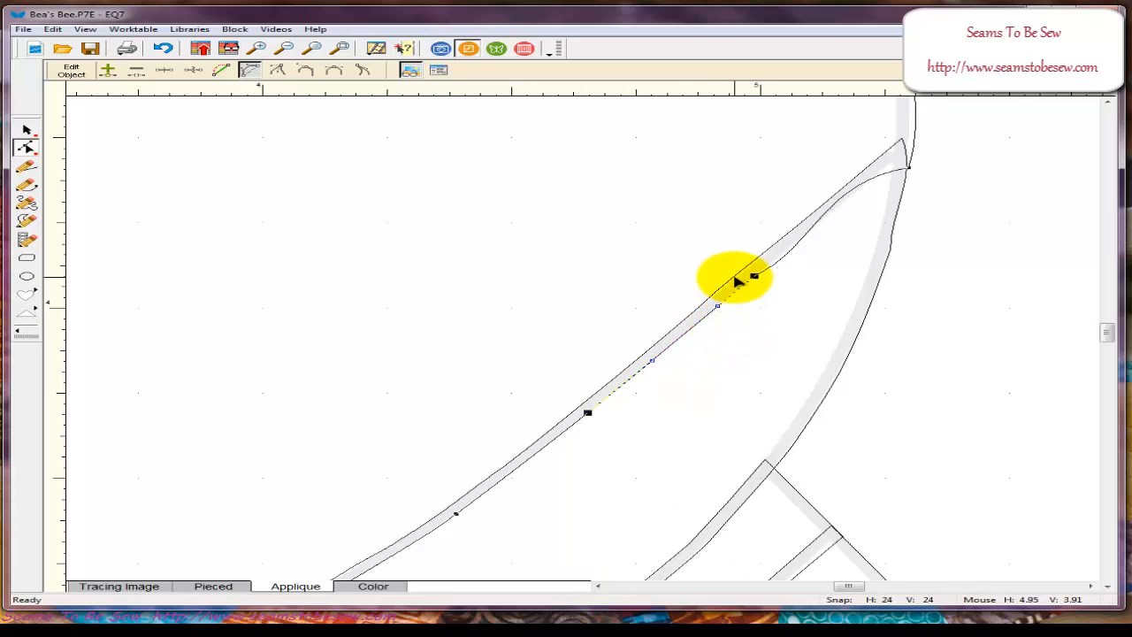
- Reshape the last segment of the stripe's lower edge to follow the traced line and raise its end node at the tip
{"action": "left_click", "coordinate": [739, 281]}
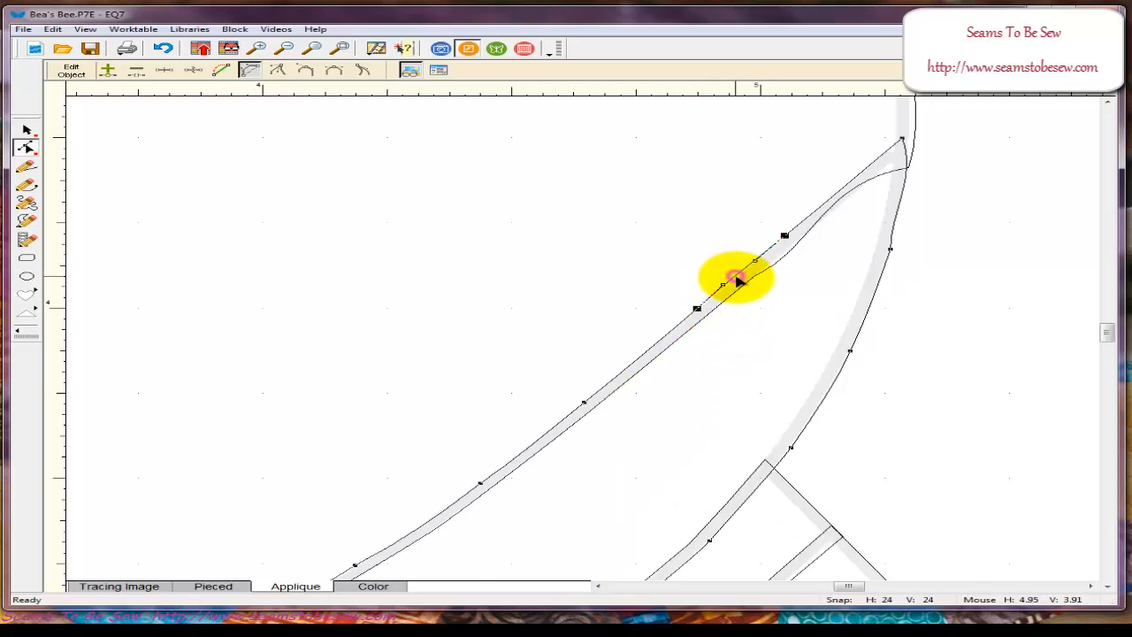
{"action": "left_click_drag", "start_coordinate": [738, 281], "coordinate": [775, 257]}
{"action": "left_click", "coordinate": [788, 256]}
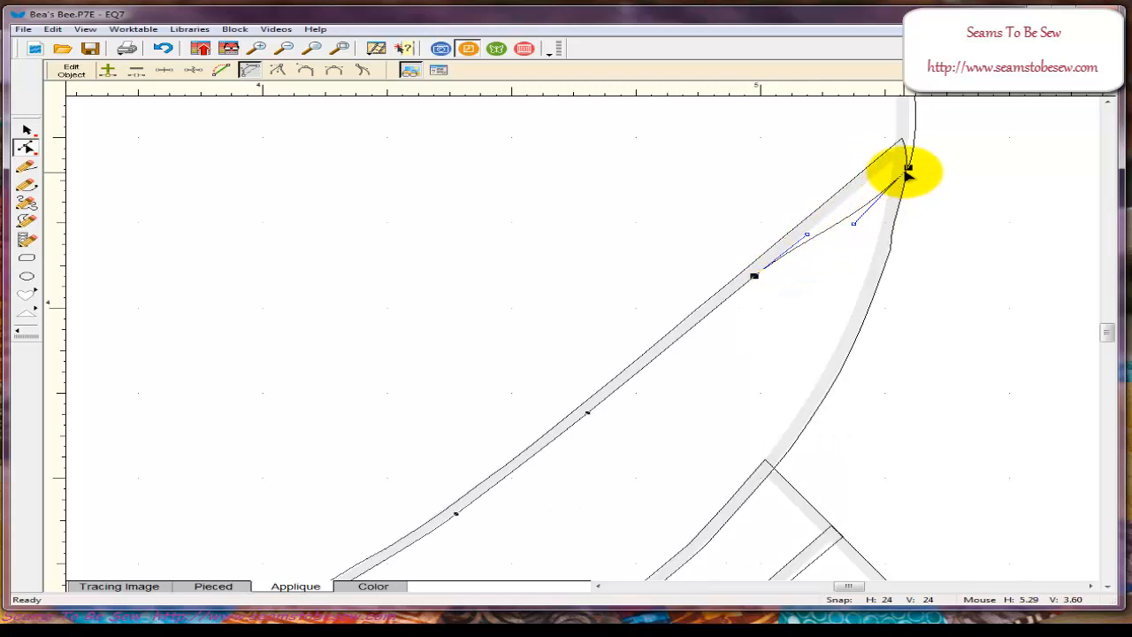
{"action": "left_click_drag", "start_coordinate": [909, 168], "coordinate": [910, 157]}
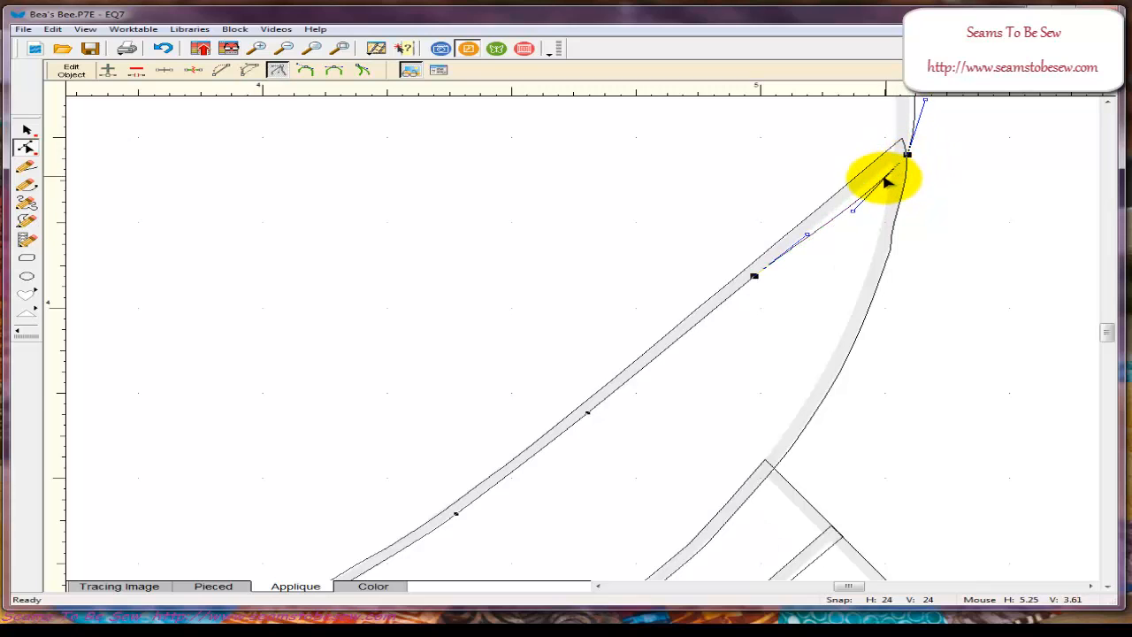
{"action": "left_click_drag", "start_coordinate": [887, 180], "coordinate": [854, 480]}
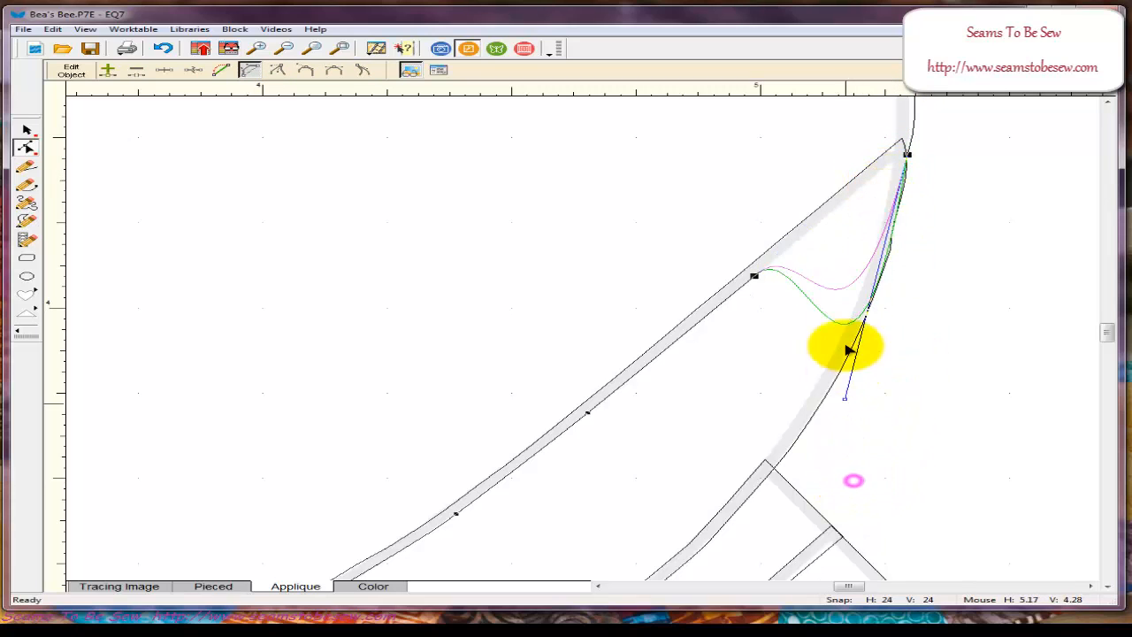
{"action": "left_click_drag", "start_coordinate": [864, 188], "coordinate": [864, 188]}
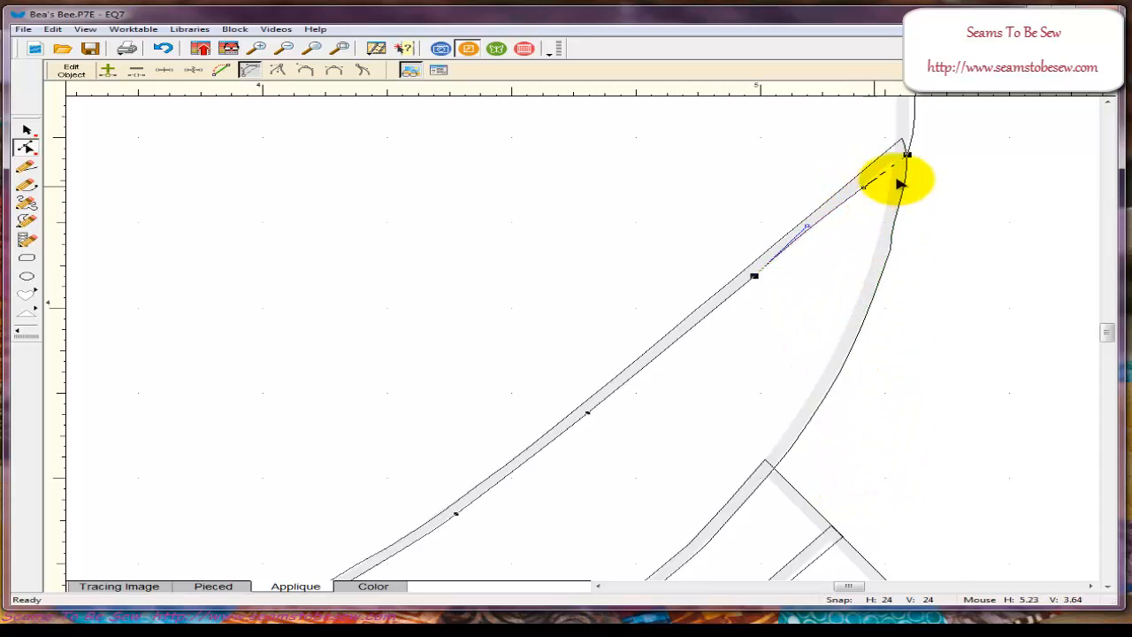
- Nudge the outer edge node above the stripe's tip inward and flatten the bulging segment between that node and the tip
{"action": "left_click_drag", "start_coordinate": [1109, 334], "coordinate": [1107, 324]}
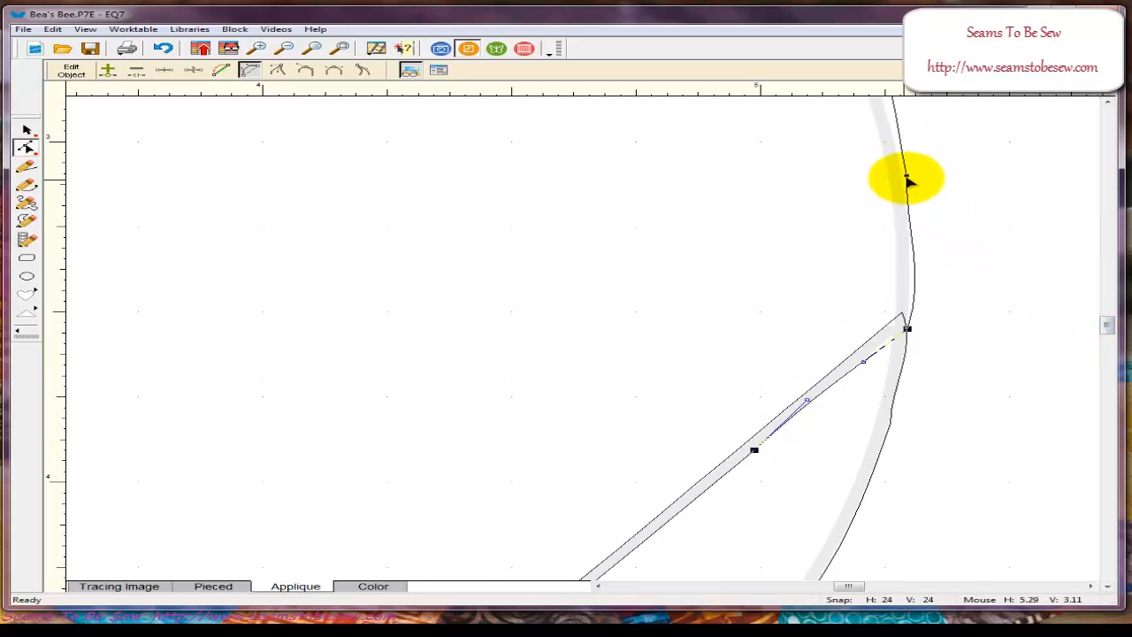
{"action": "left_click", "coordinate": [904, 176]}
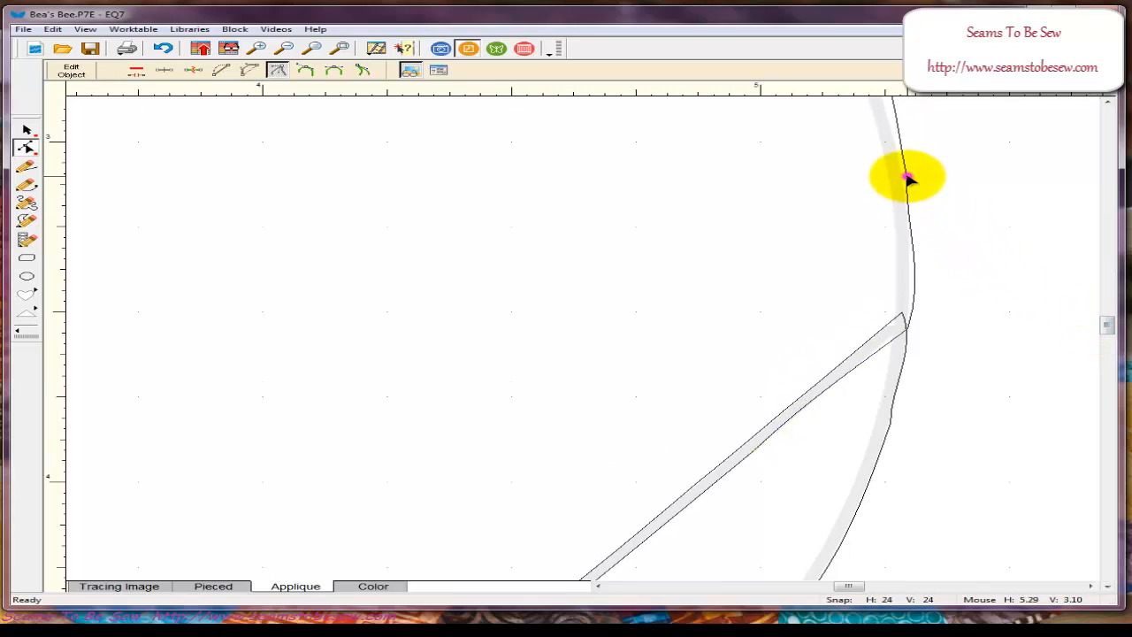
{"action": "left_click", "coordinate": [914, 273]}
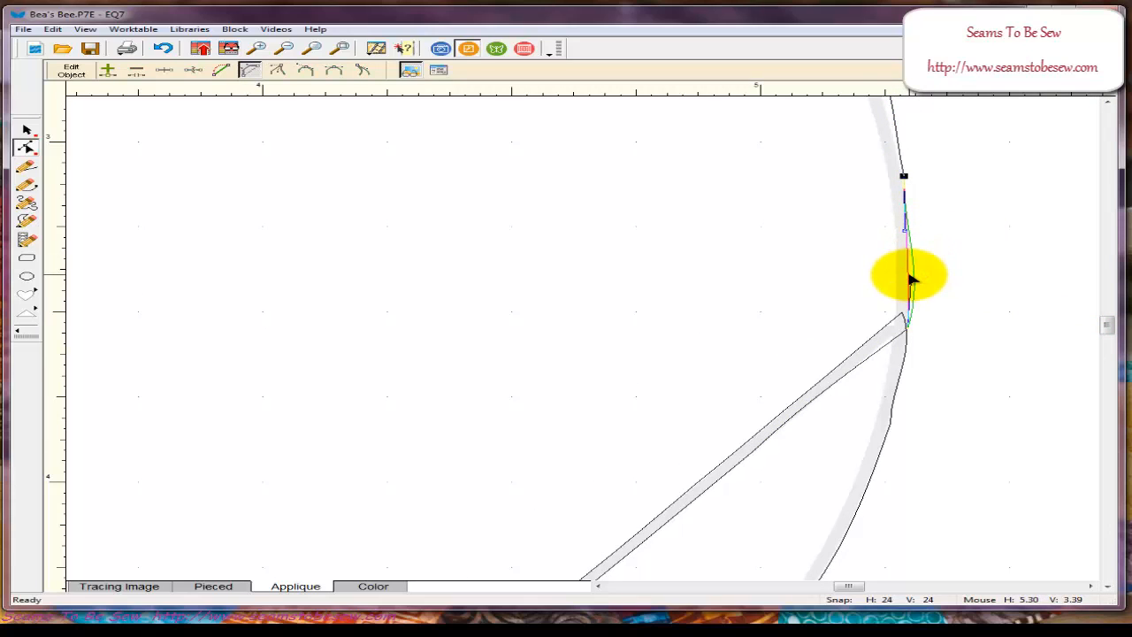
{"action": "left_click_drag", "start_coordinate": [909, 274], "coordinate": [911, 280]}
- Move the stripe's tip node onto the outer edge and smooth the outer curve segment just below it with its handles
{"action": "left_click_drag", "start_coordinate": [902, 321], "coordinate": [909, 309]}
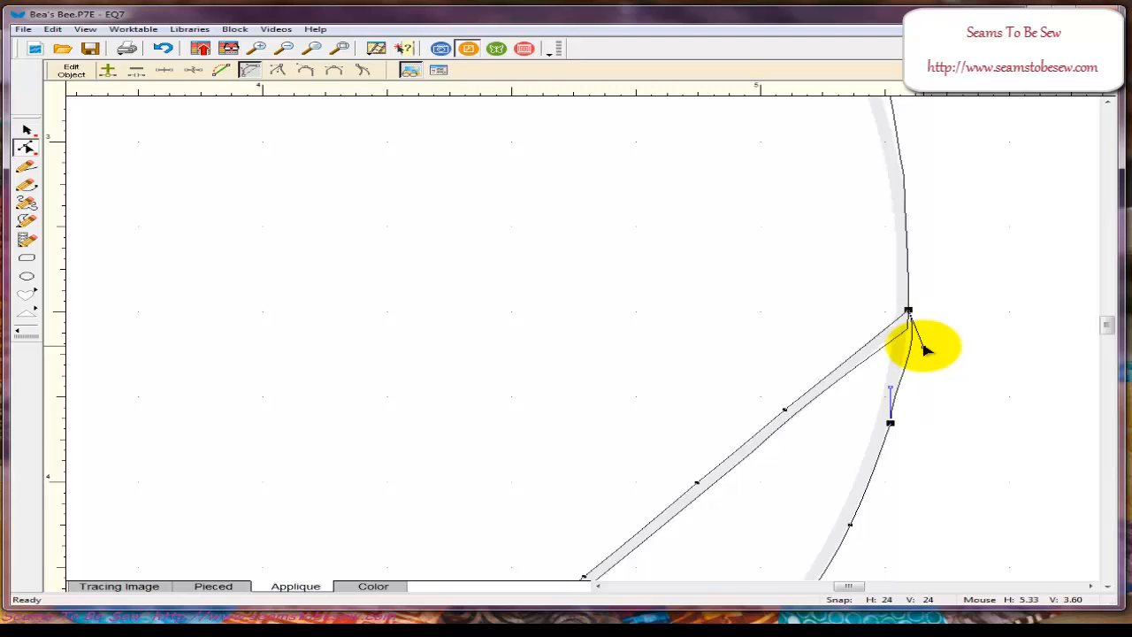
{"action": "left_click", "coordinate": [920, 347]}
{"action": "mouse_move", "coordinate": [919, 345]}
{"action": "left_mouse_down"}
{"action": "mouse_move", "coordinate": [927, 349]}
{"action": "mouse_move", "coordinate": [909, 341]}
{"action": "left_mouse_up"}
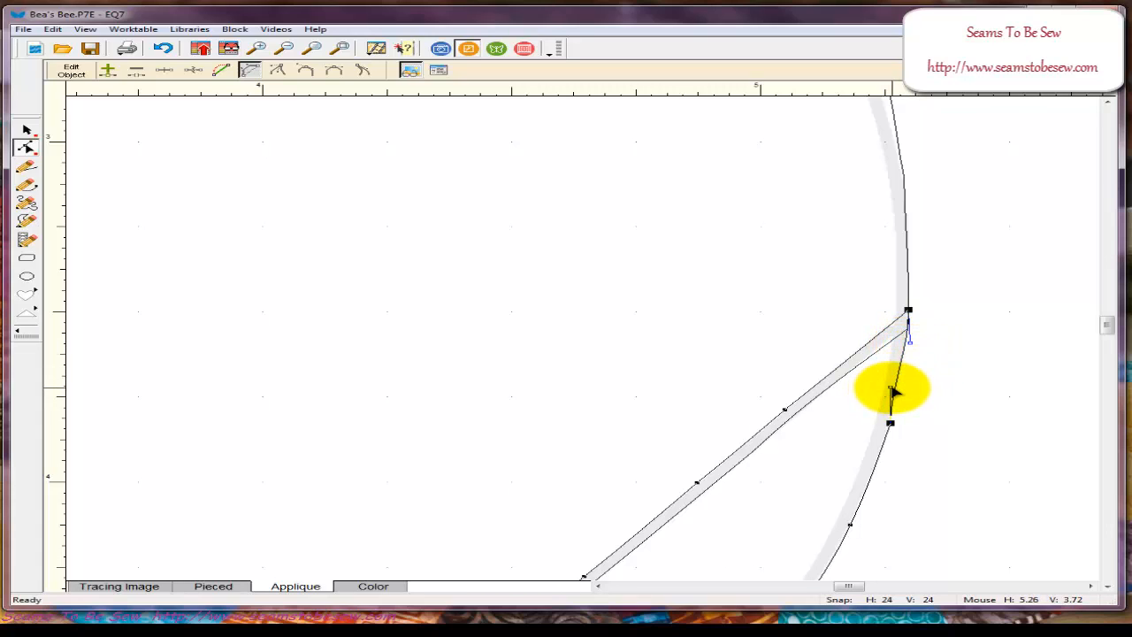
{"action": "left_click", "coordinate": [893, 389]}
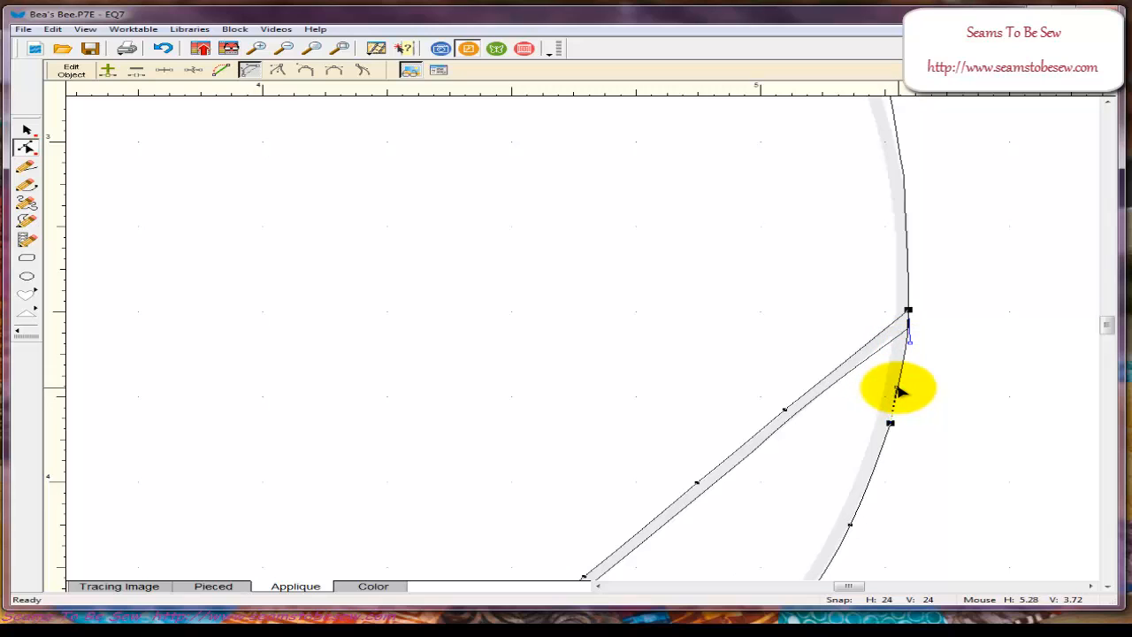
{"action": "left_click", "coordinate": [924, 385]}
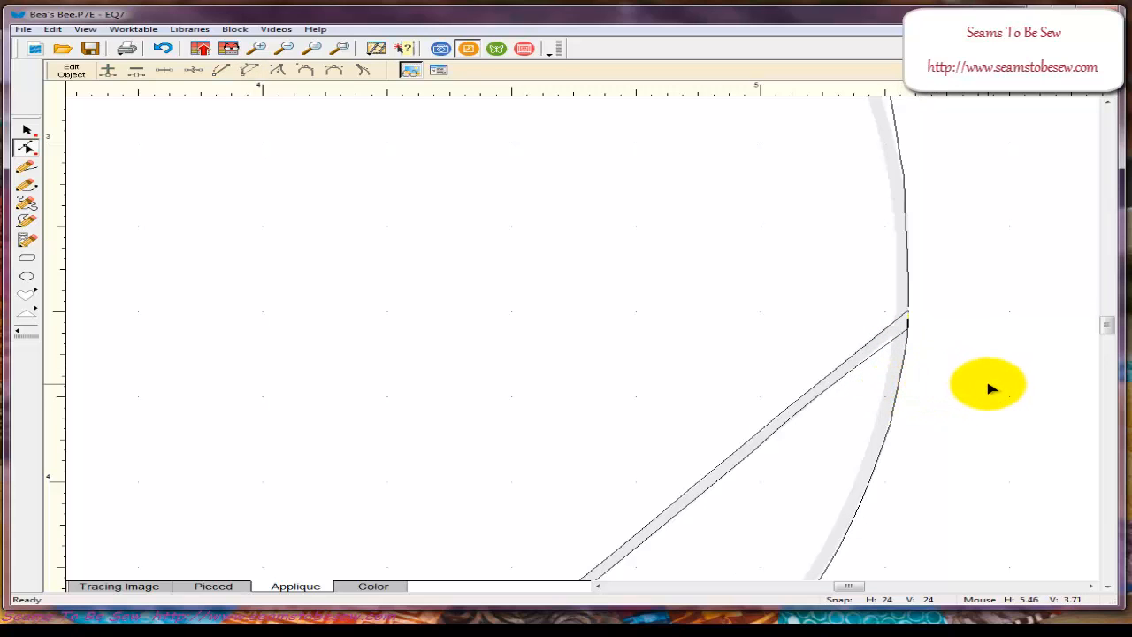
- Pull the bulge in the next outer edge segment inward to match the traced curve and adjust its upper node
{"action": "left_click_drag", "start_coordinate": [1108, 328], "coordinate": [1107, 316]}
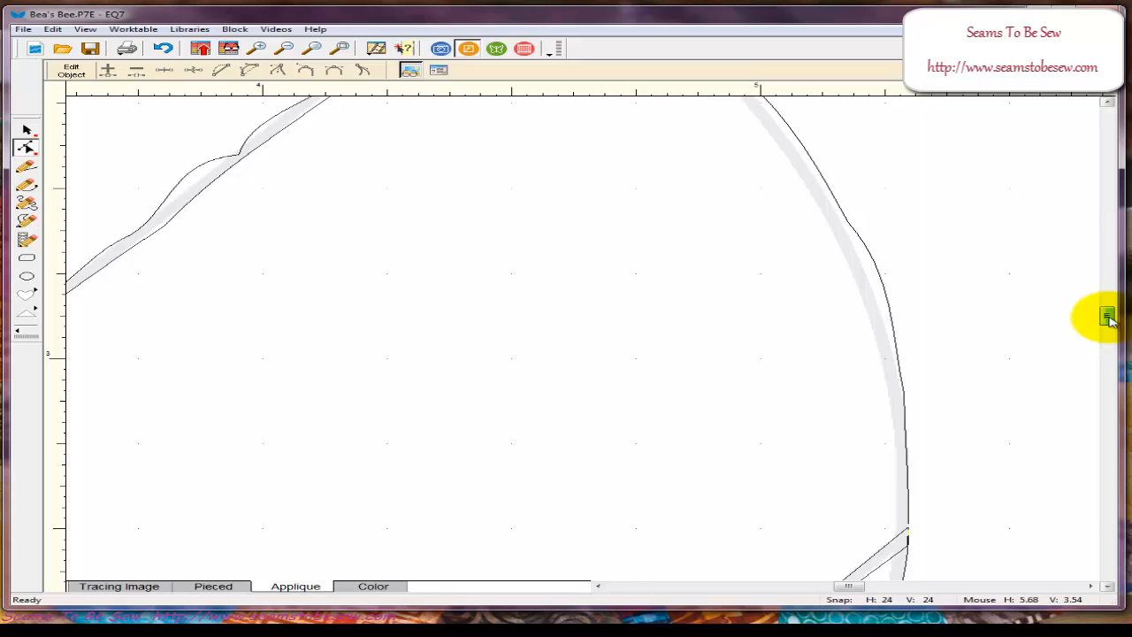
{"action": "left_click", "coordinate": [884, 285]}
{"action": "left_click_drag", "start_coordinate": [884, 284], "coordinate": [870, 281]}
{"action": "left_click", "coordinate": [847, 224]}
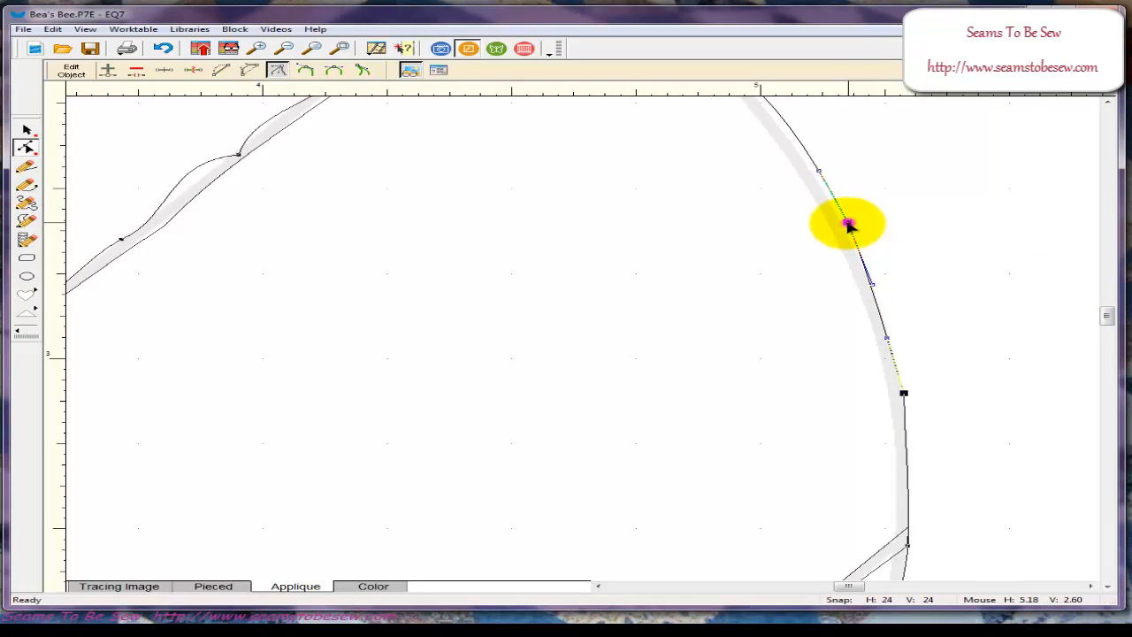
- Smooth the next two outer edge segments toward the top, using their nodes and handles to follow the traced curve
{"action": "left_click_drag", "start_coordinate": [1105, 315], "coordinate": [1108, 309]}
{"action": "left_click", "coordinate": [737, 235]}
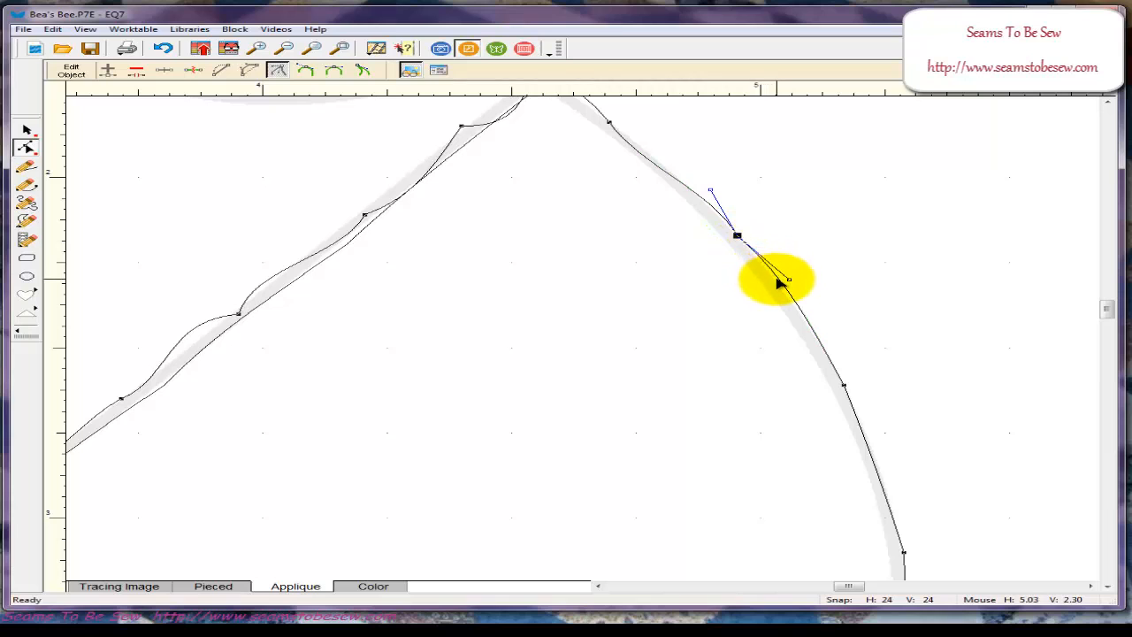
{"action": "left_click_drag", "start_coordinate": [781, 281], "coordinate": [778, 286]}
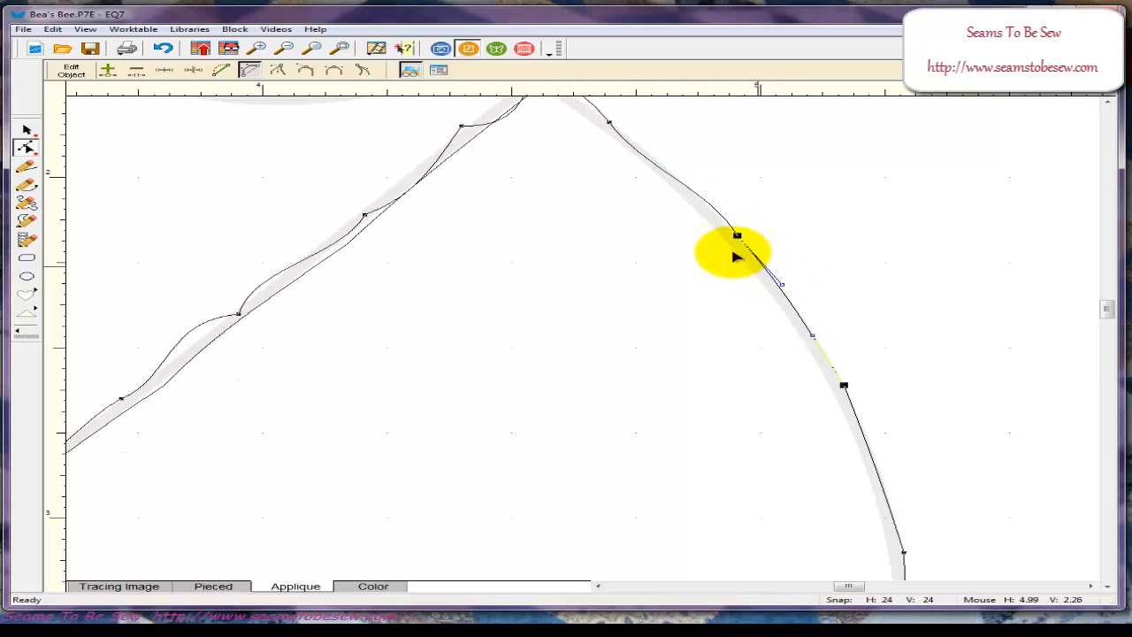
{"action": "left_click", "coordinate": [692, 230]}
{"action": "left_click_drag", "start_coordinate": [634, 149], "coordinate": [639, 146]}
{"action": "left_click_drag", "start_coordinate": [693, 207], "coordinate": [706, 205]}
{"action": "left_click", "coordinate": [675, 207]}
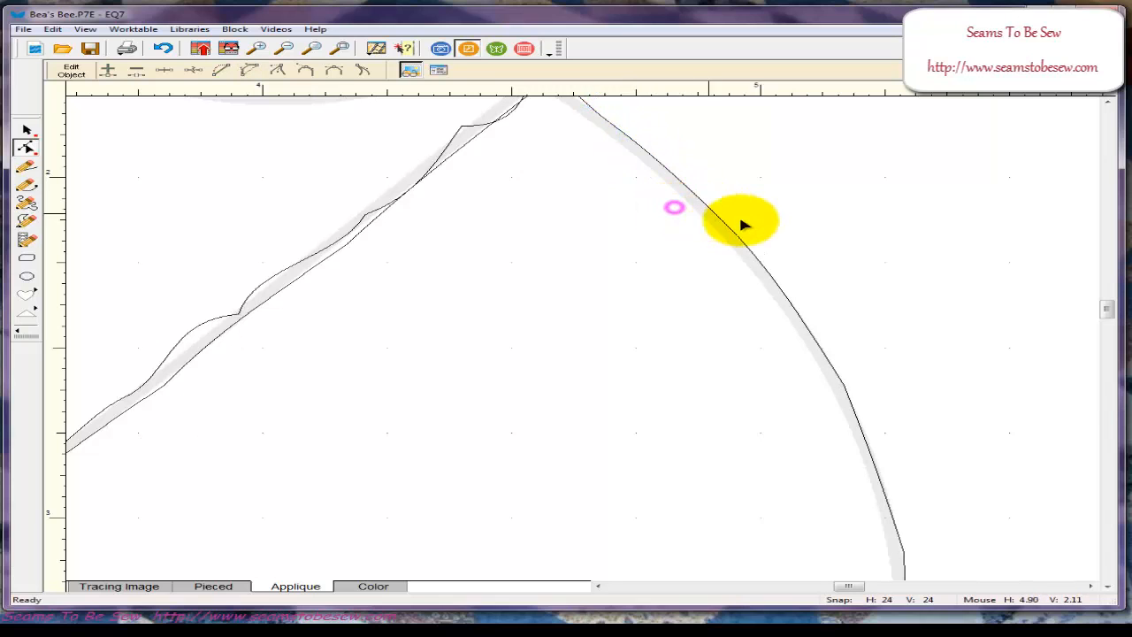
- Flatten the short outer edge segment just below the wing's upper corner to remove its bulge
{"action": "left_click_drag", "start_coordinate": [1112, 309], "coordinate": [1106, 303]}
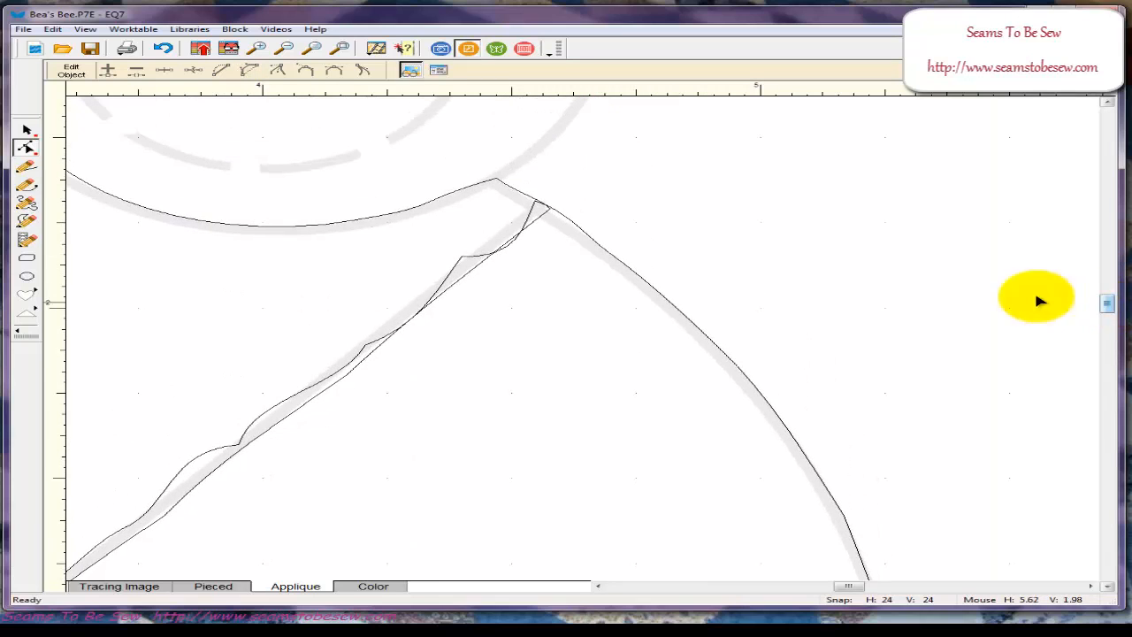
{"action": "left_click", "coordinate": [570, 221]}
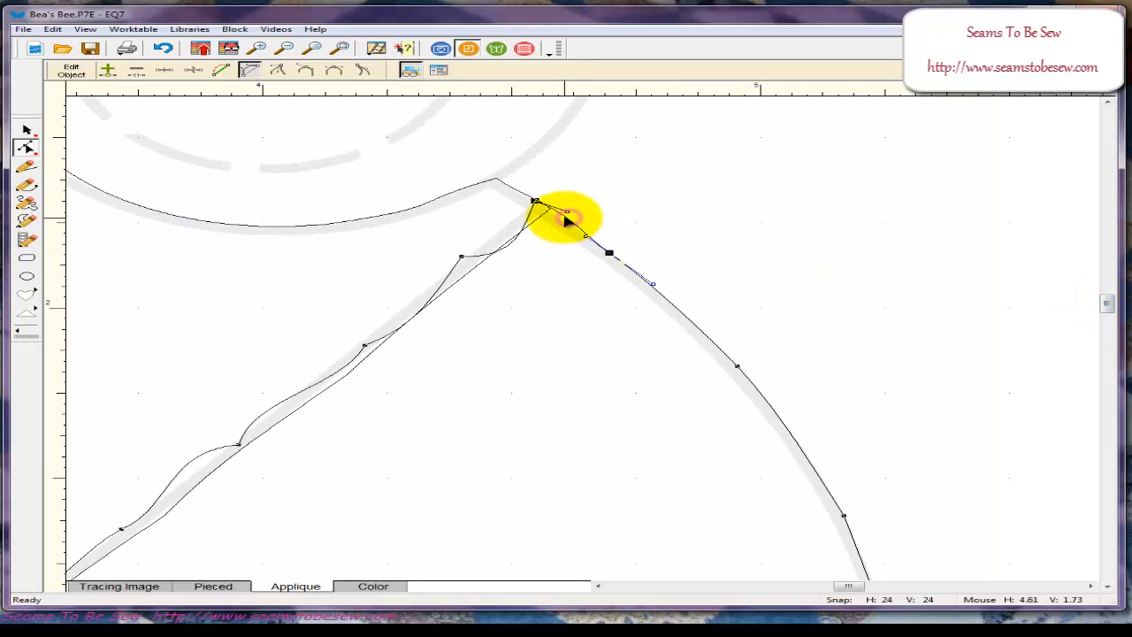
{"action": "left_click", "coordinate": [563, 221]}
- Straighten the top segment of the upper diagonal stripe's upper edge and align the neighbouring shape's corner node with the outer edge
{"action": "left_click", "coordinate": [514, 245]}
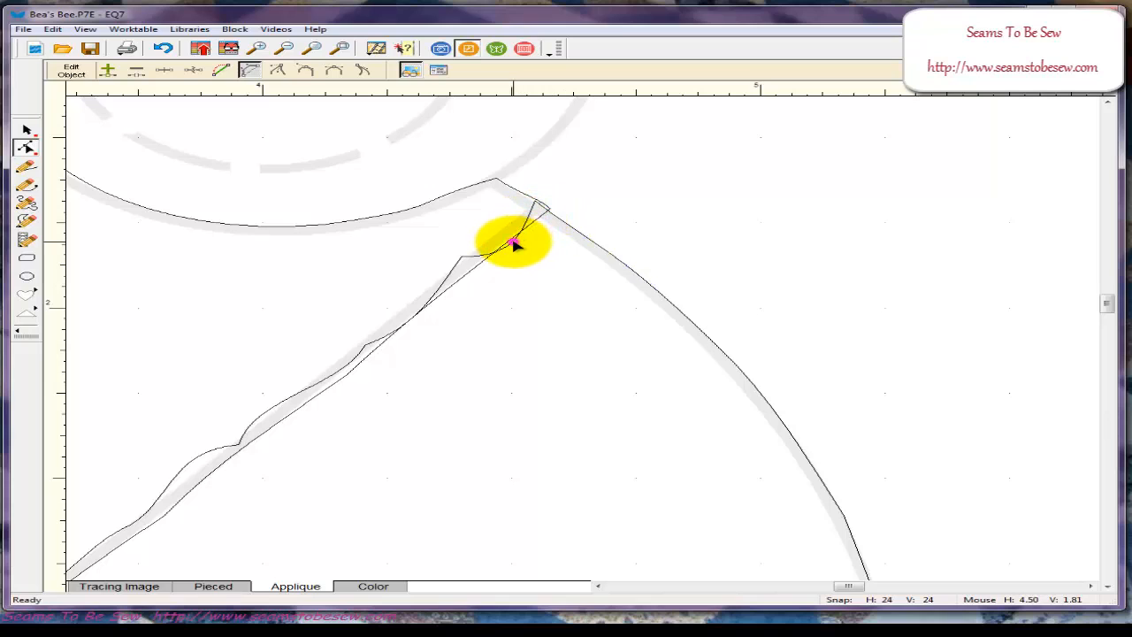
{"action": "left_click", "coordinate": [501, 235]}
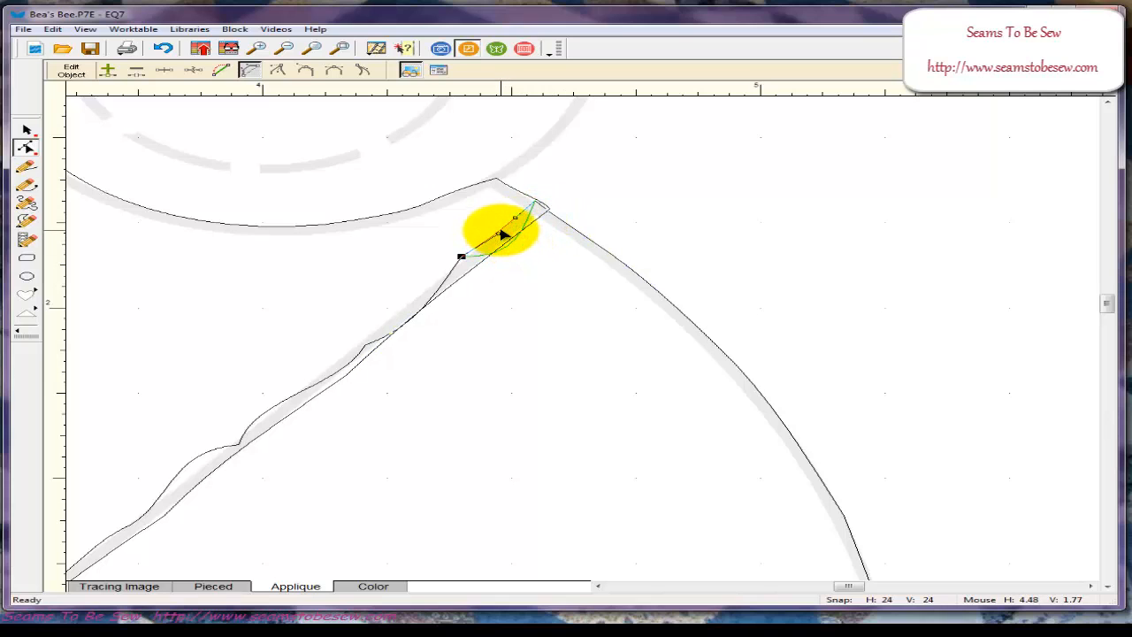
{"action": "left_click", "coordinate": [561, 232]}
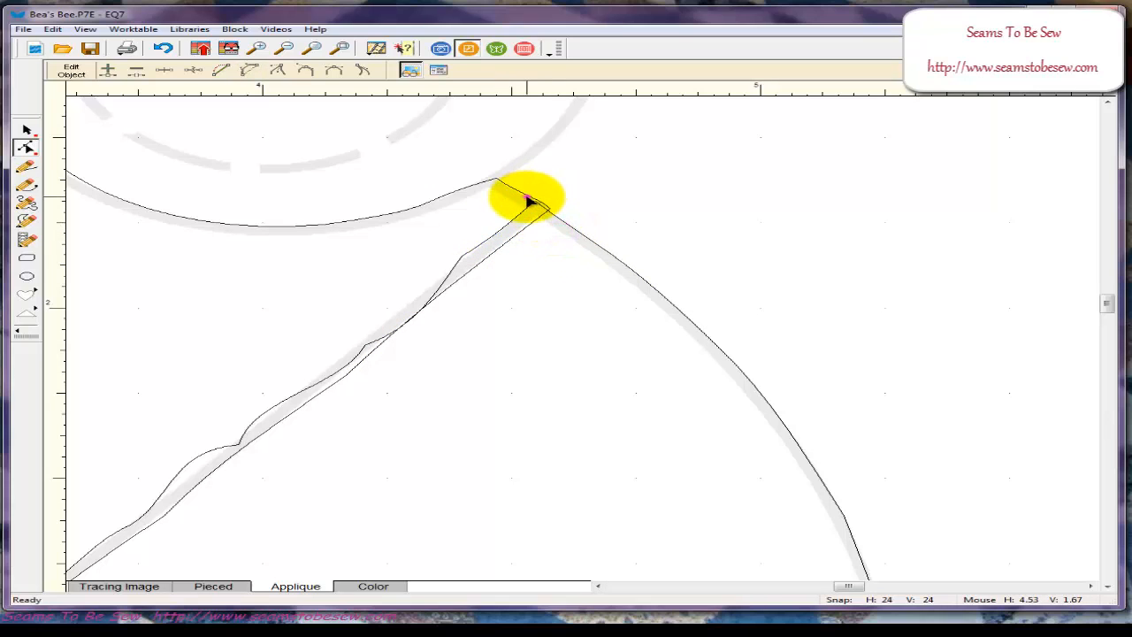
{"action": "left_click", "coordinate": [549, 210]}
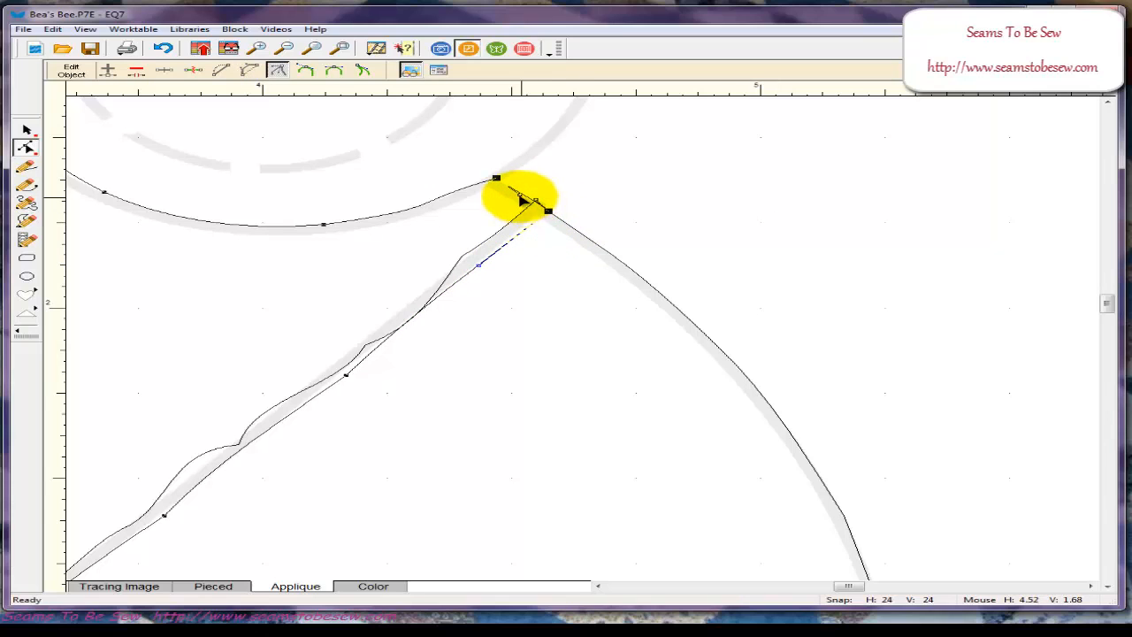
{"action": "left_click", "coordinate": [594, 222]}
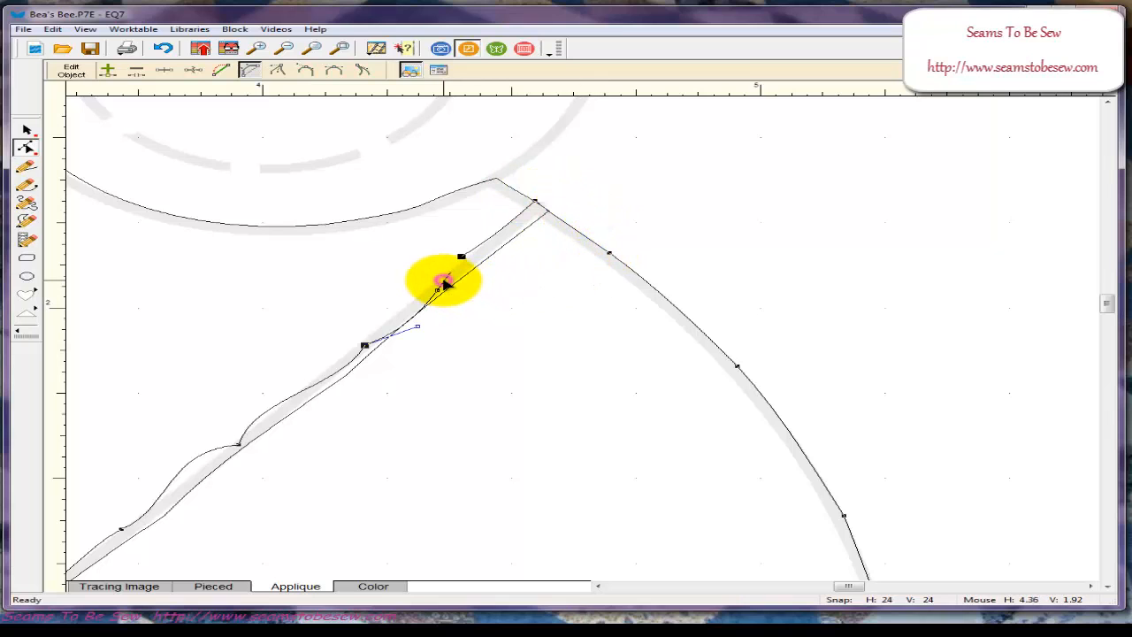
- Straighten the next two segments of the stripe's upper edge, nudge their nodes, and flatten the bend in its lower edge
{"action": "mouse_move", "coordinate": [445, 282]}
{"action": "left_mouse_down"}
{"action": "mouse_move", "coordinate": [417, 308]}
{"action": "mouse_move", "coordinate": [431, 315]}
{"action": "mouse_move", "coordinate": [411, 309]}
{"action": "left_mouse_up"}
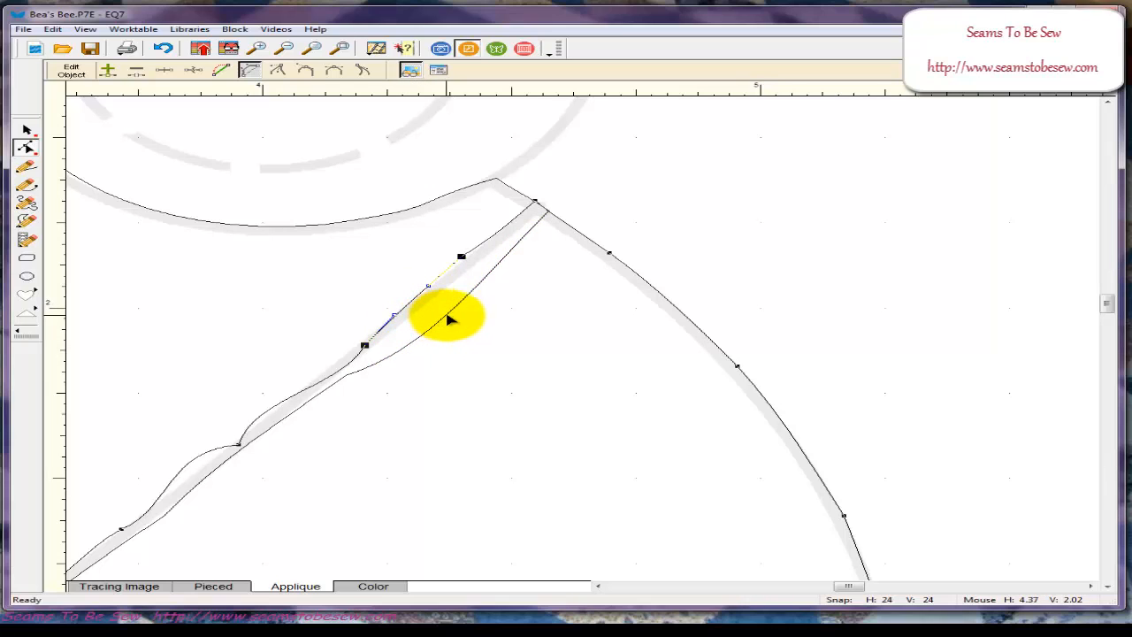
{"action": "left_click", "coordinate": [450, 315]}
{"action": "mouse_move", "coordinate": [449, 316]}
{"action": "left_mouse_down"}
{"action": "mouse_move", "coordinate": [436, 289]}
{"action": "mouse_move", "coordinate": [439, 297]}
{"action": "left_mouse_up"}
{"action": "left_click", "coordinate": [461, 259]}
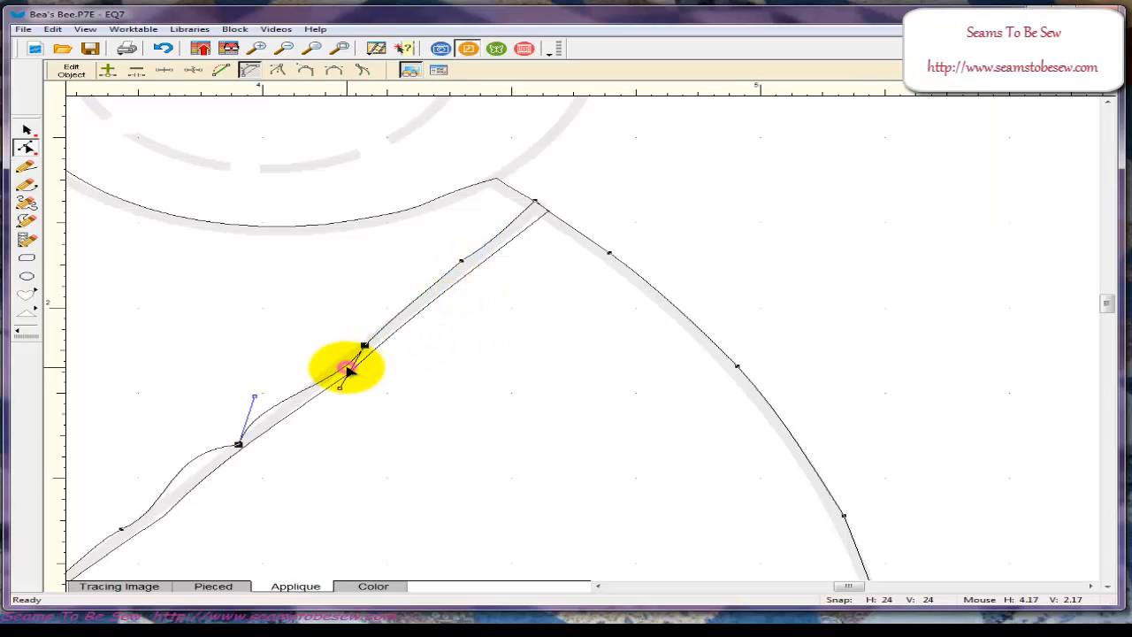
{"action": "left_click_drag", "start_coordinate": [346, 368], "coordinate": [363, 348]}
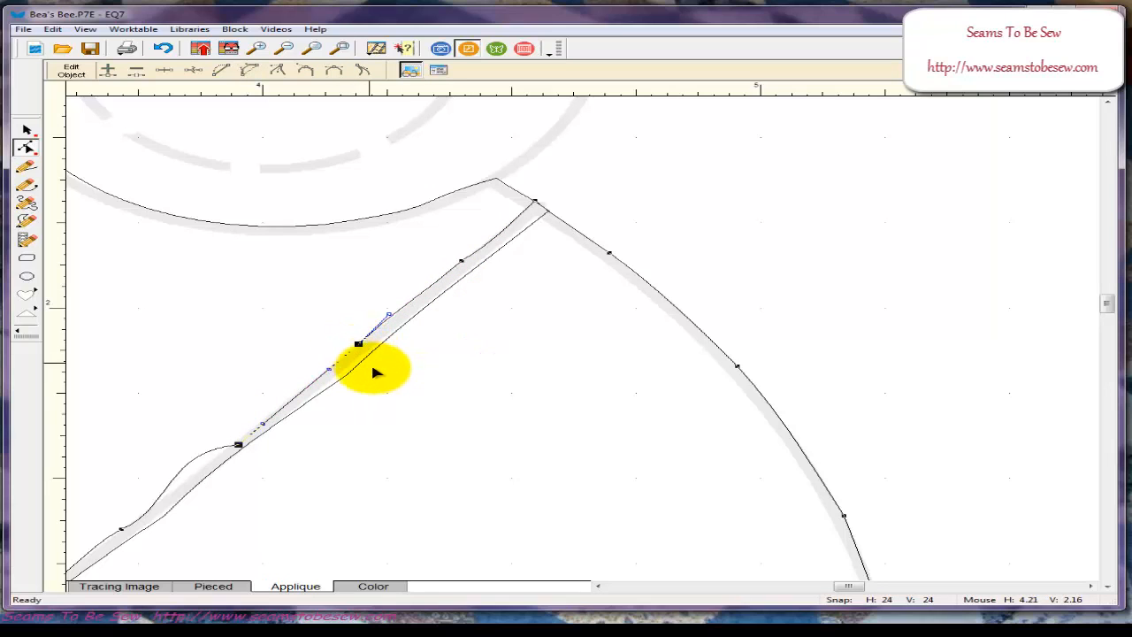
{"action": "left_click", "coordinate": [384, 379]}
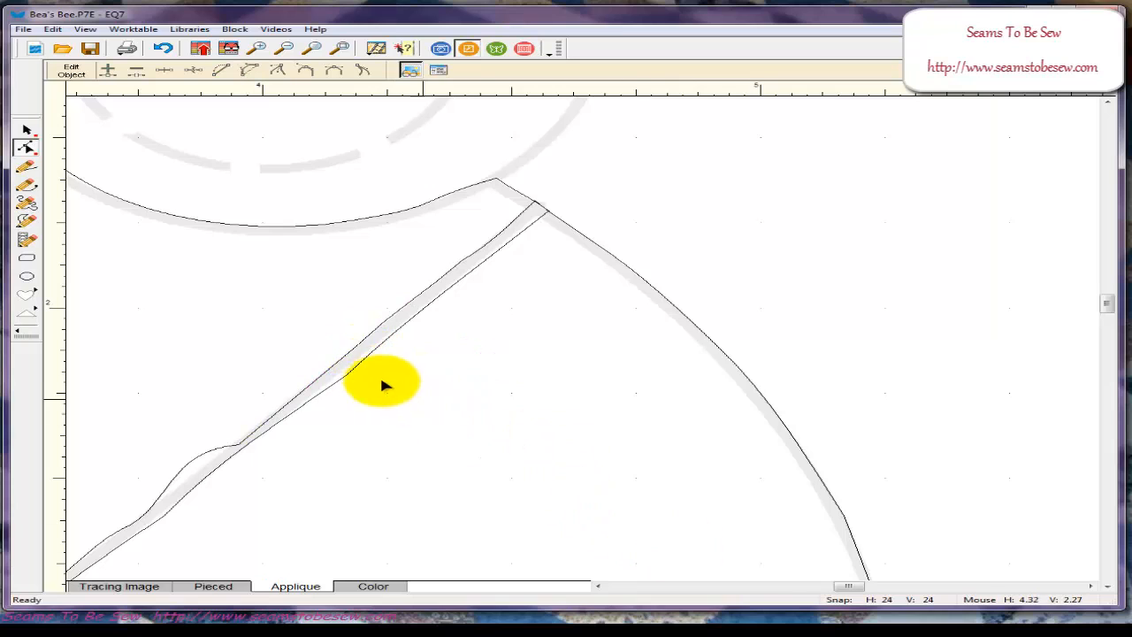
- Nudge the node midway along the diagonal stripe's lower edge and flatten the large bulge in its upper edge further down
{"action": "left_click", "coordinate": [350, 373]}
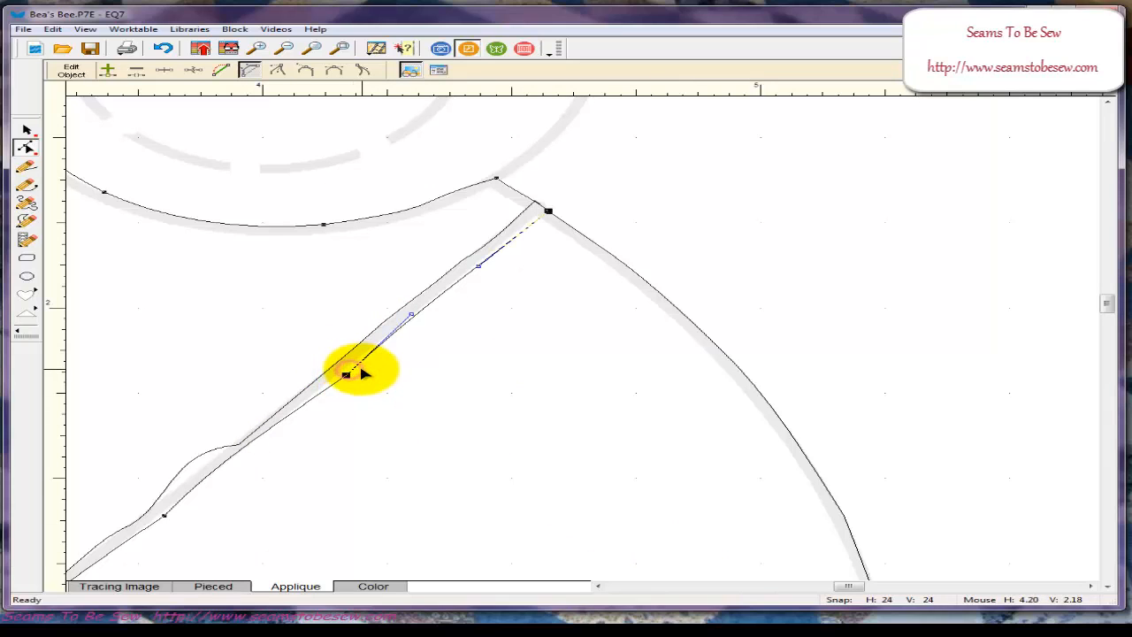
{"action": "left_click", "coordinate": [386, 399]}
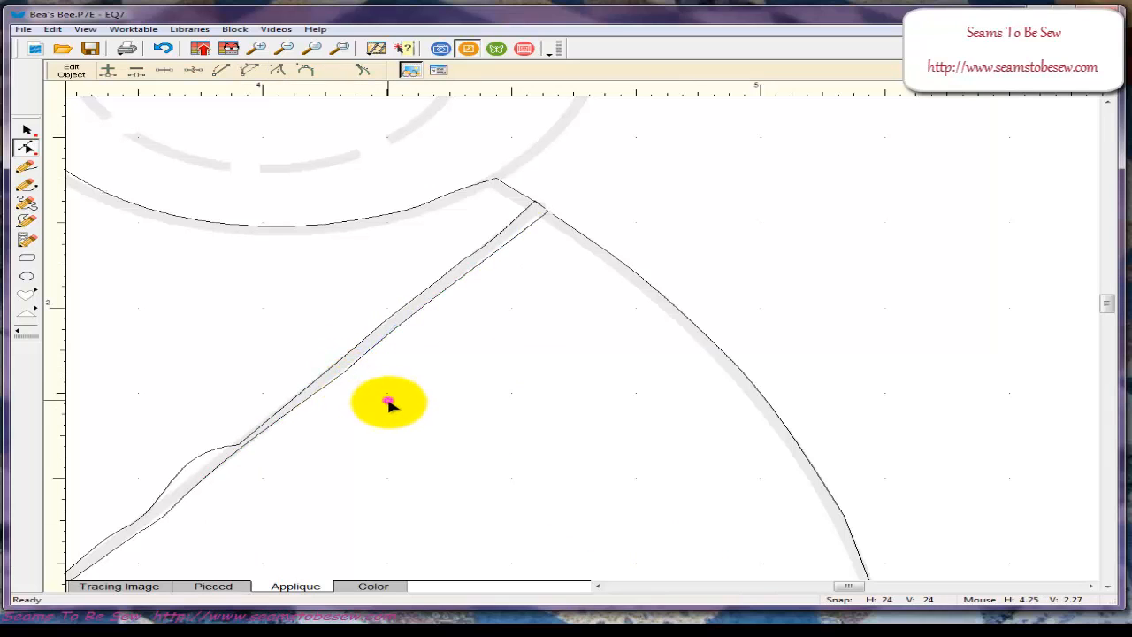
{"action": "left_click_drag", "start_coordinate": [865, 592], "coordinate": [836, 589]}
{"action": "left_click_drag", "start_coordinate": [1103, 303], "coordinate": [1106, 313]}
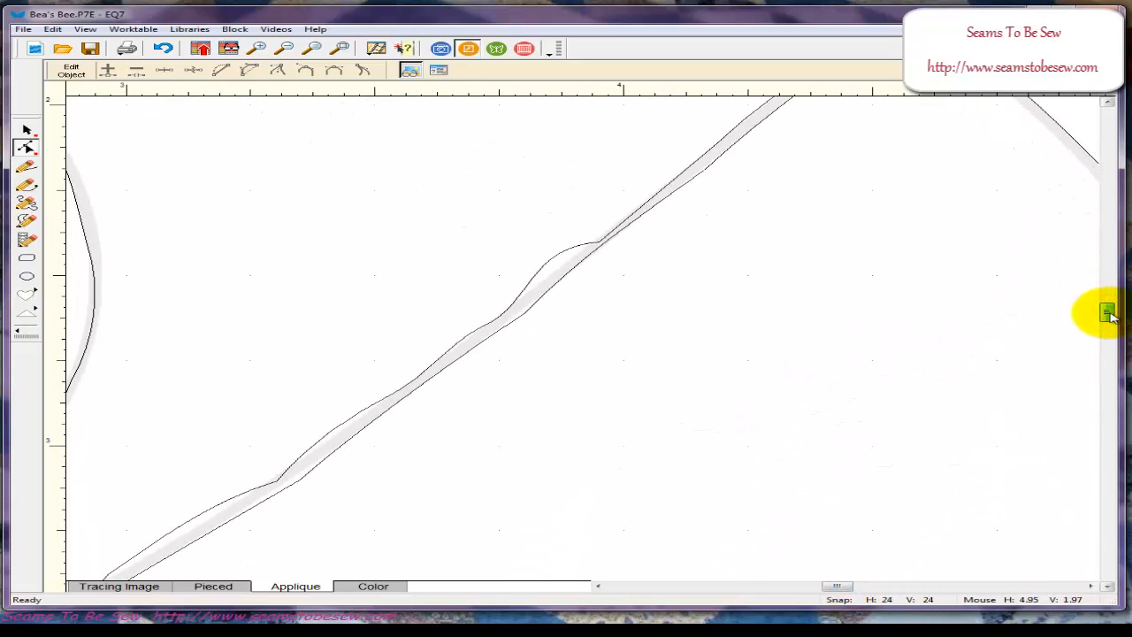
{"action": "left_click", "coordinate": [550, 254]}
{"action": "mouse_move", "coordinate": [551, 253]}
{"action": "left_mouse_down"}
{"action": "mouse_move", "coordinate": [554, 262]}
{"action": "mouse_move", "coordinate": [598, 238]}
{"action": "mouse_move", "coordinate": [555, 269]}
{"action": "left_mouse_up"}
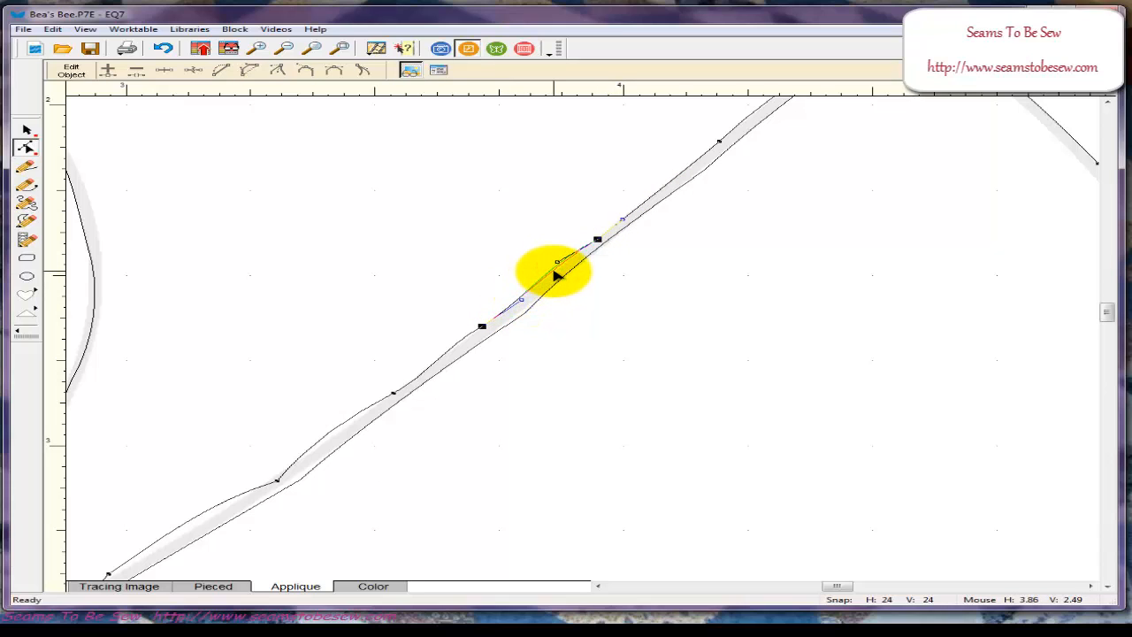
- Nudge the lower-edge node below the flattened bulge and straighten the next wavy segments of the stripe's upper edge
{"action": "left_click", "coordinate": [525, 311]}
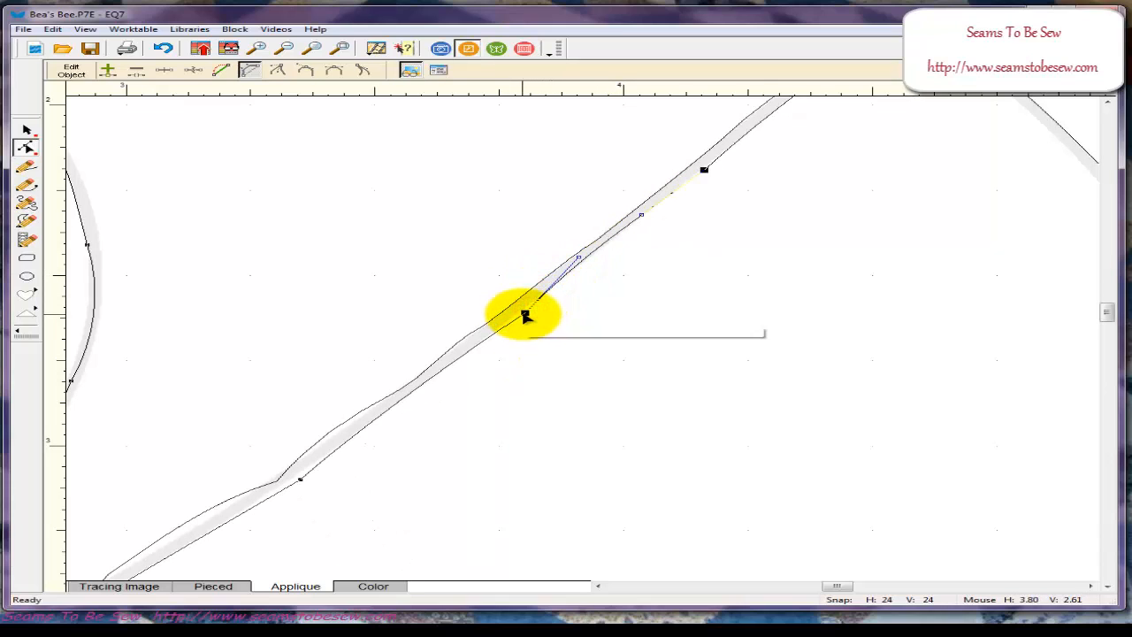
{"action": "left_click", "coordinate": [525, 313]}
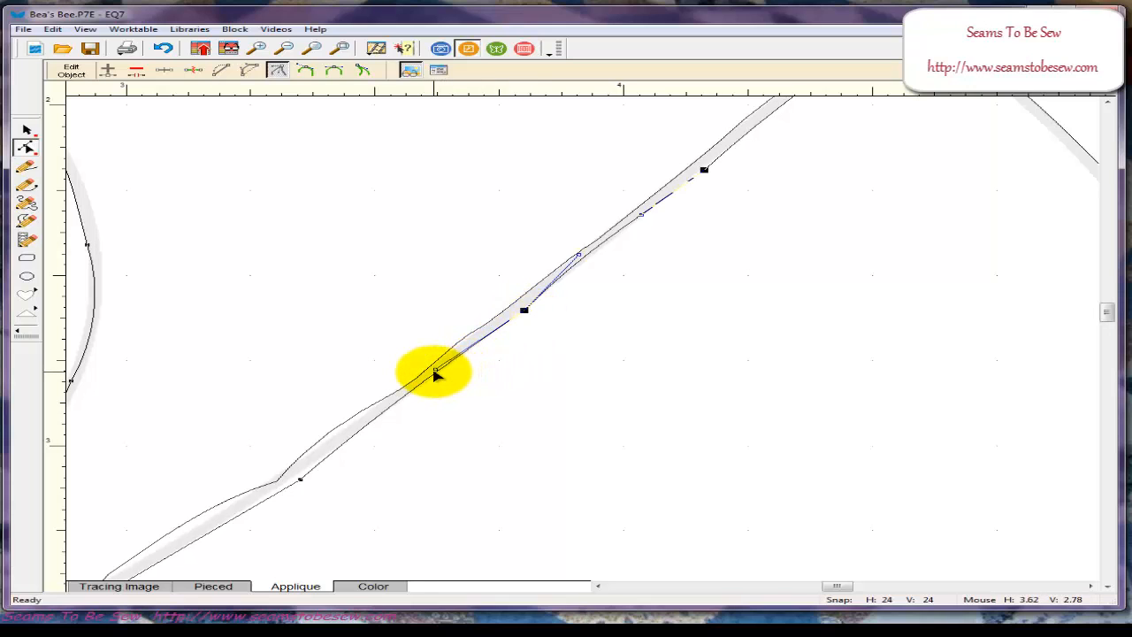
{"action": "mouse_move", "coordinate": [435, 376]}
{"action": "left_mouse_down"}
{"action": "mouse_move", "coordinate": [462, 345]}
{"action": "mouse_move", "coordinate": [449, 373]}
{"action": "left_mouse_up"}
{"action": "left_click", "coordinate": [460, 340]}
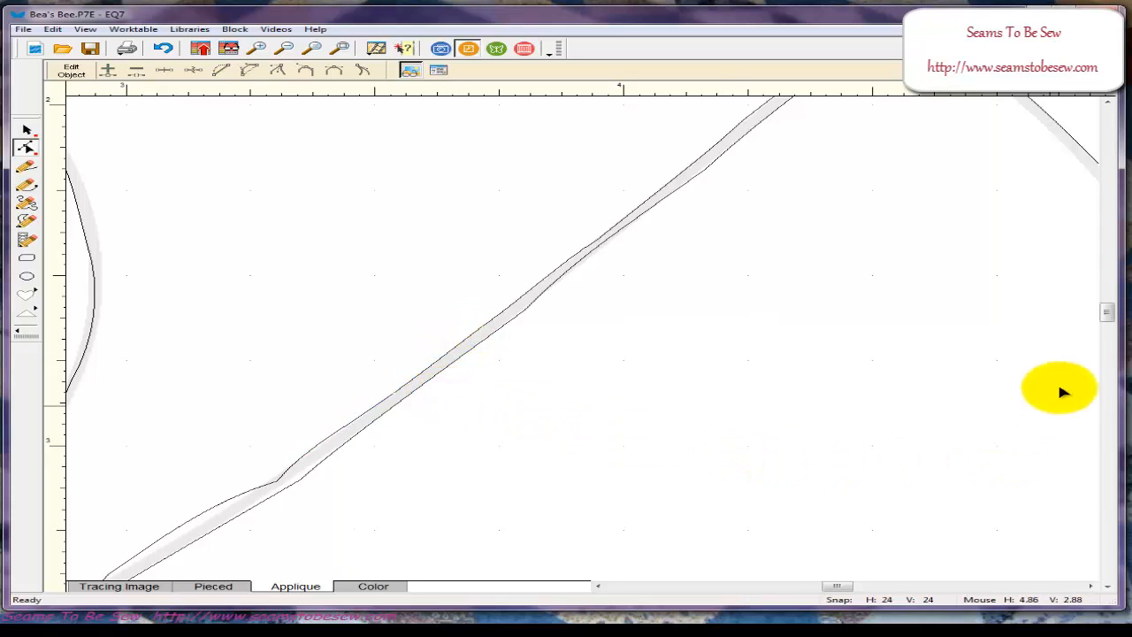
- Flatten the upper-edge segments on both sides of the dip further down the stripe, keeping them parallel to the traced line
{"action": "left_click_drag", "start_coordinate": [1105, 311], "coordinate": [1106, 317]}
{"action": "left_click_drag", "start_coordinate": [1106, 320], "coordinate": [1106, 325]}
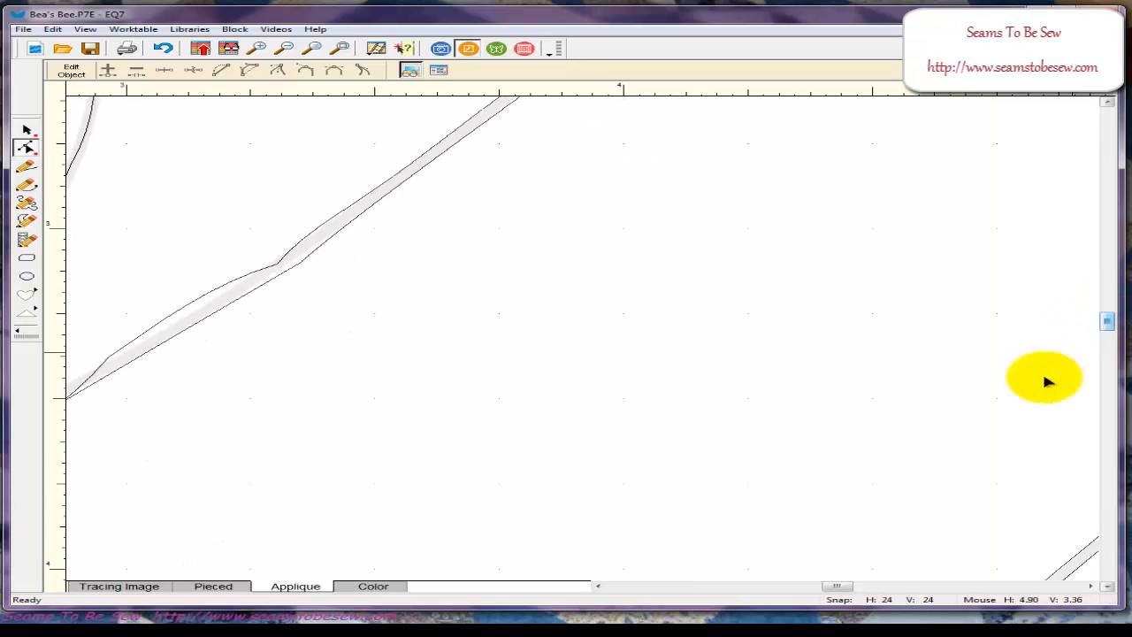
{"action": "left_click_drag", "start_coordinate": [845, 587], "coordinate": [820, 587]}
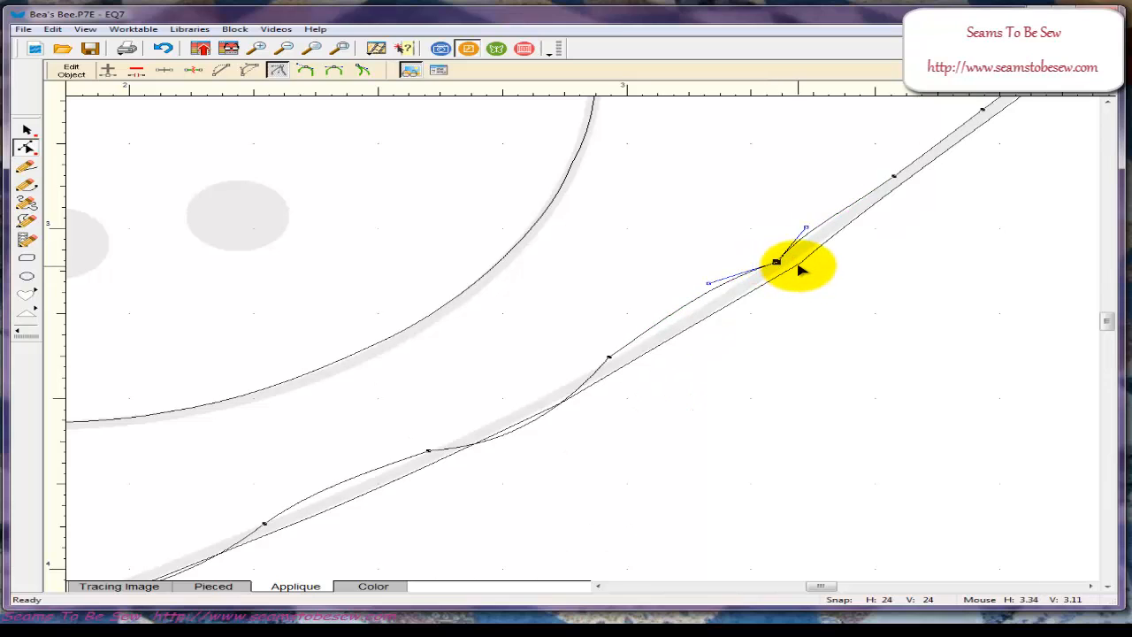
{"action": "left_click", "coordinate": [699, 305]}
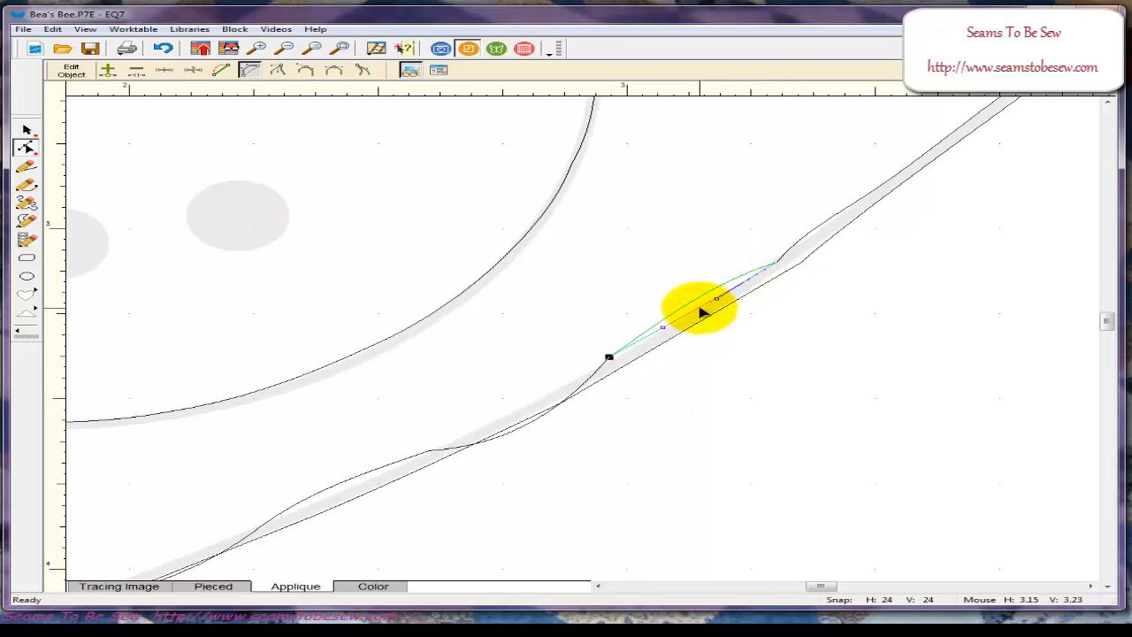
{"action": "left_click", "coordinate": [795, 300]}
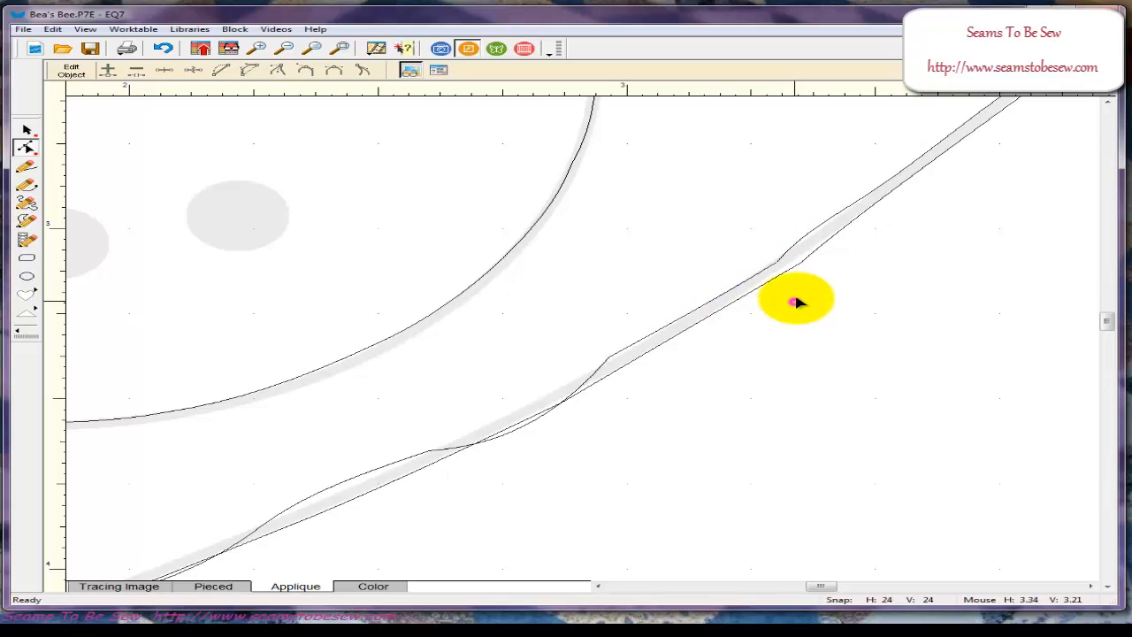
{"action": "left_click", "coordinate": [802, 239]}
{"action": "left_click", "coordinate": [814, 234]}
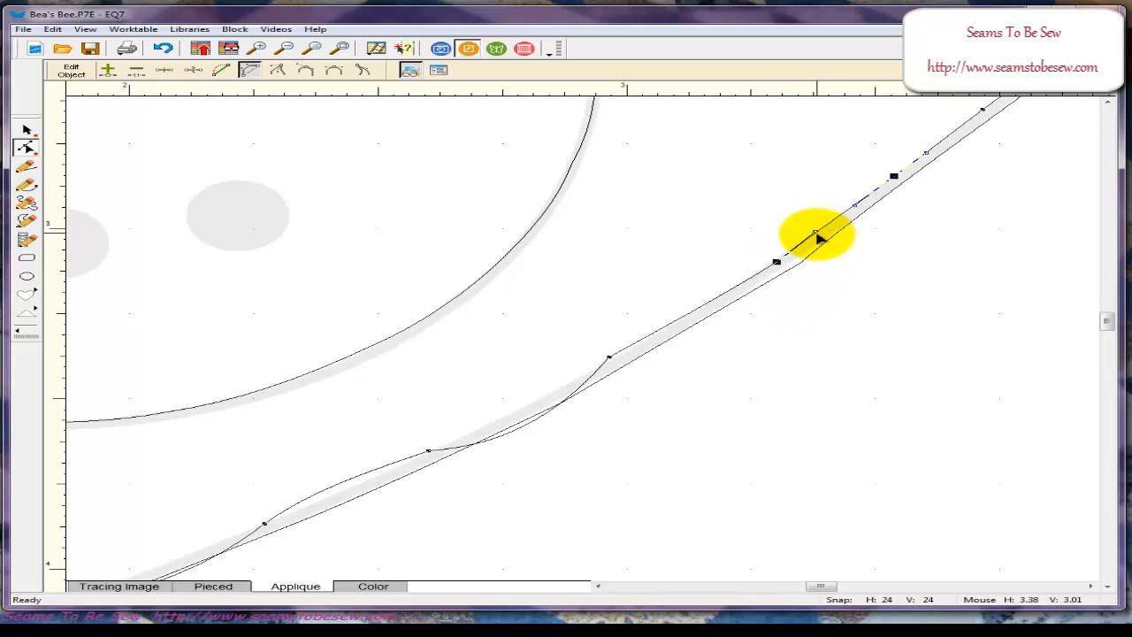
- Nudge the facing upper-edge and lower-edge nodes at the stripe's bend so they border the traced line
{"action": "left_click", "coordinate": [798, 257]}
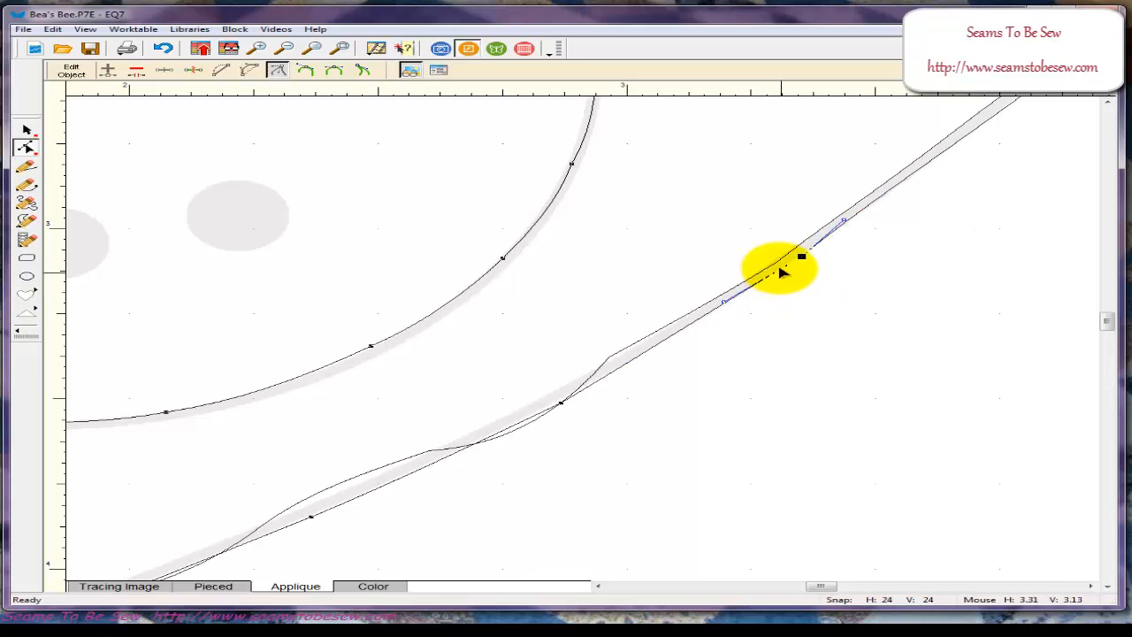
{"action": "left_click", "coordinate": [793, 280]}
{"action": "left_click", "coordinate": [793, 278]}
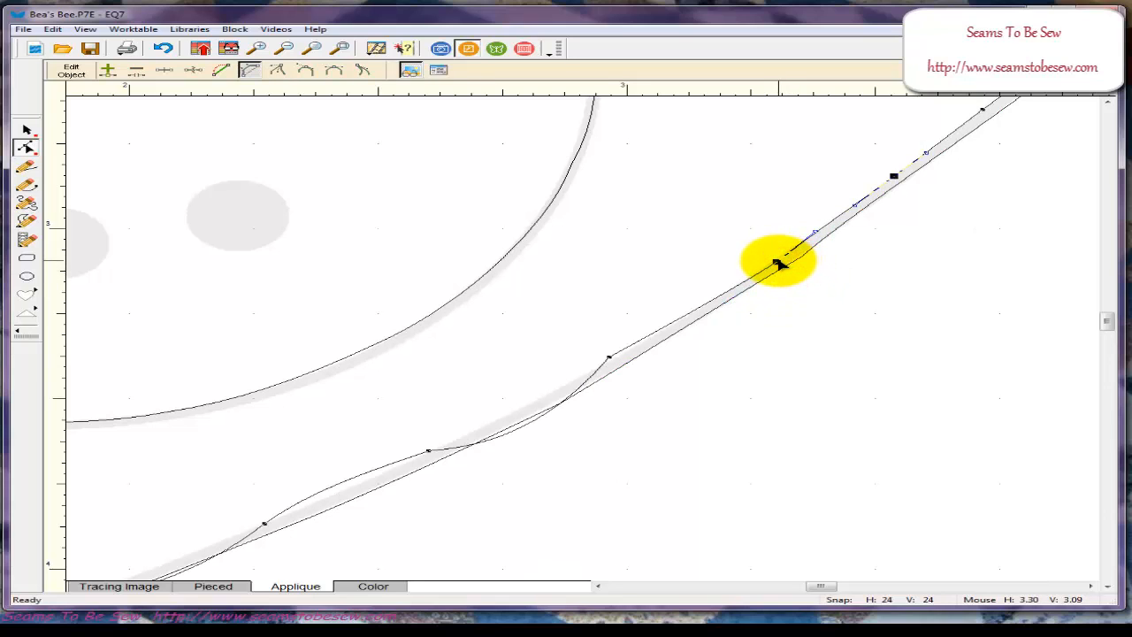
{"action": "left_click", "coordinate": [778, 261]}
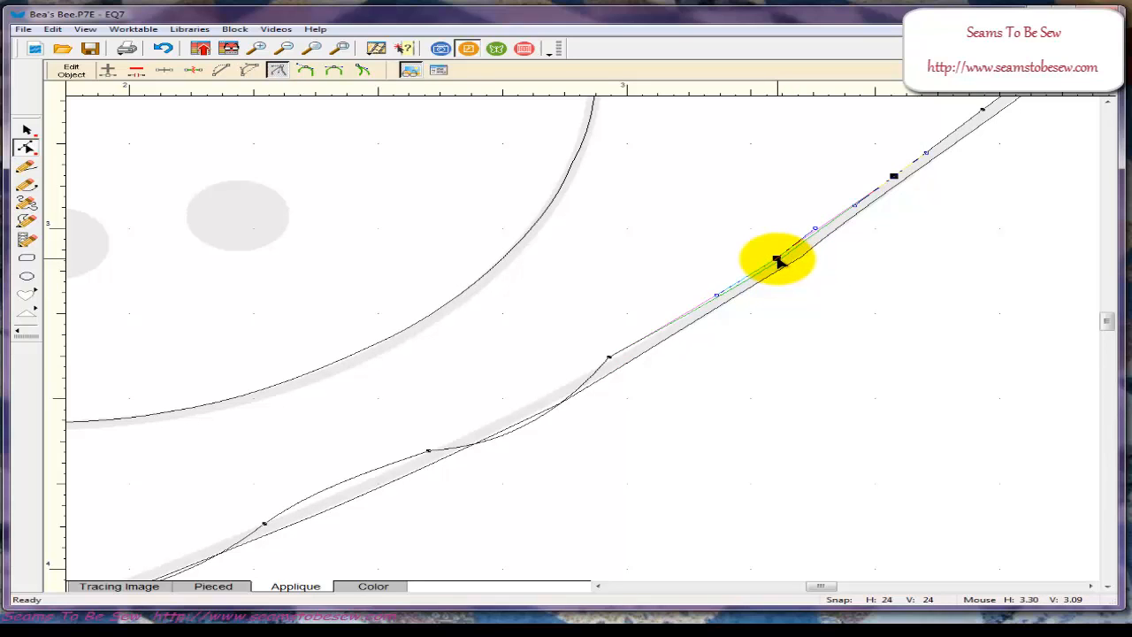
{"action": "left_click", "coordinate": [777, 315]}
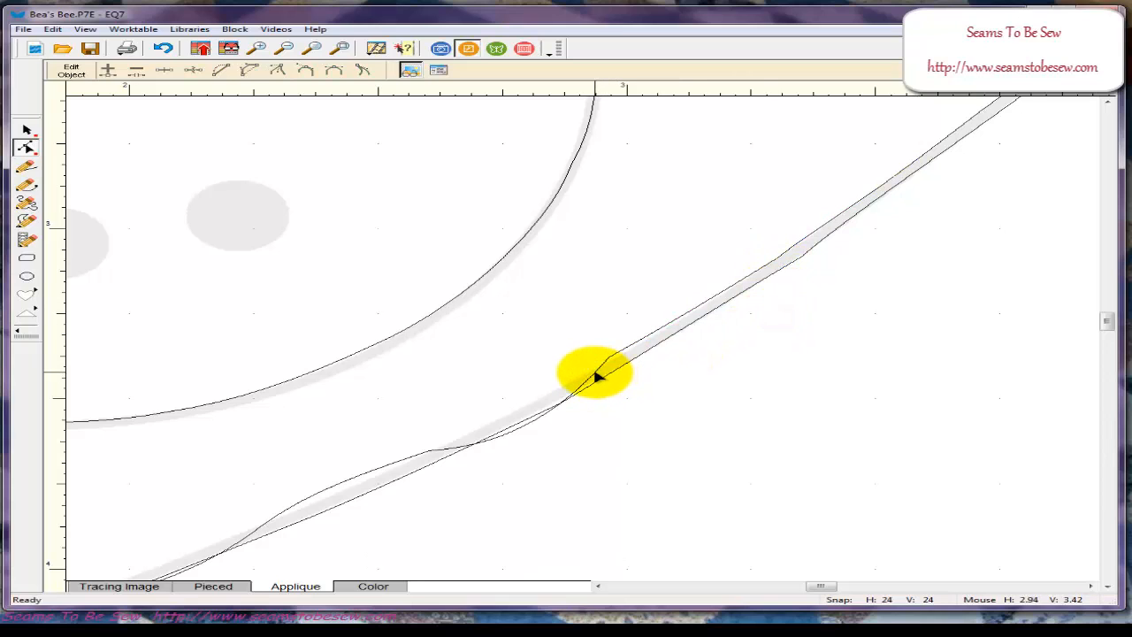
- Smooth the stripe's upper edge where it crosses the lower edge, placing it along the top of the traced line
{"action": "left_click_drag", "start_coordinate": [596, 376], "coordinate": [543, 416]}
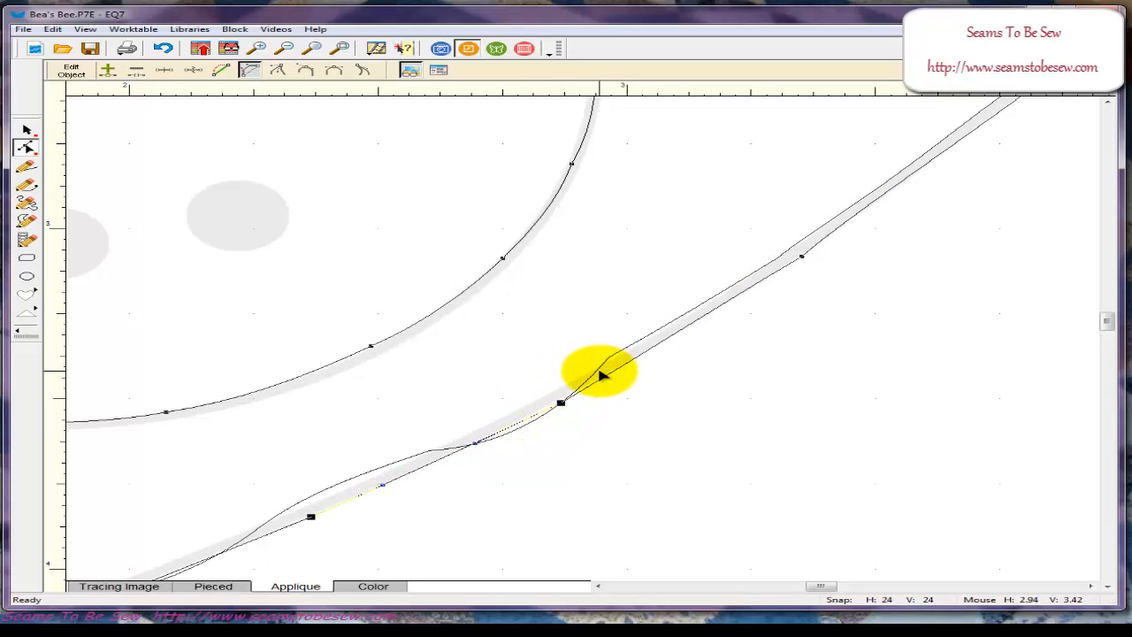
{"action": "left_click", "coordinate": [600, 373]}
{"action": "left_click", "coordinate": [564, 397]}
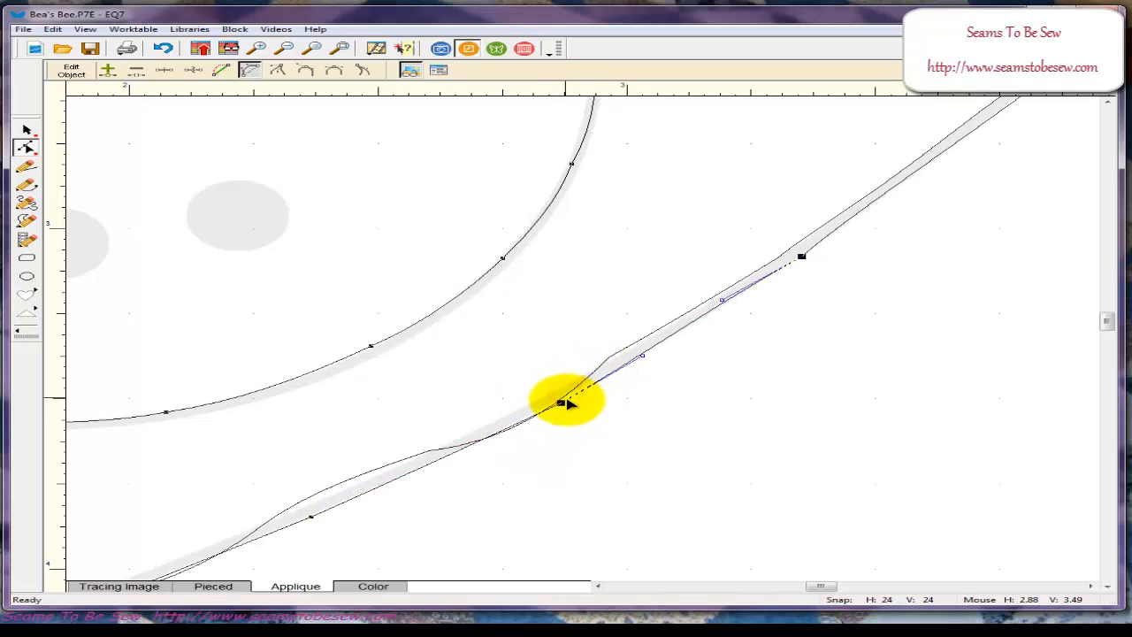
{"action": "left_click_drag", "start_coordinate": [567, 402], "coordinate": [538, 402]}
{"action": "left_click", "coordinate": [549, 414]}
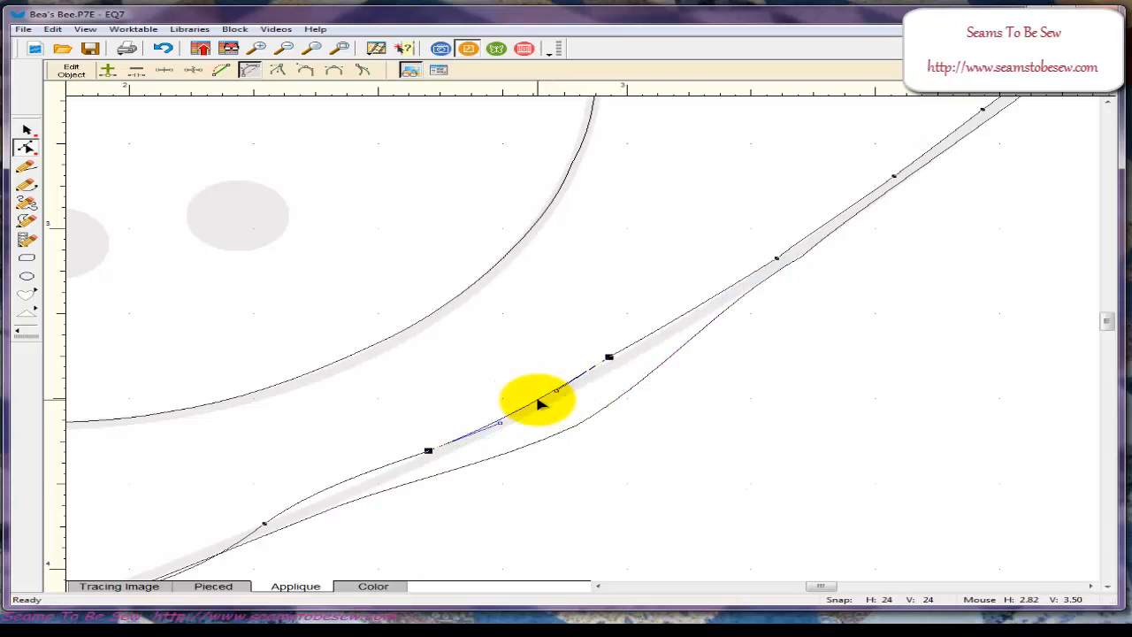
{"action": "left_click", "coordinate": [614, 430]}
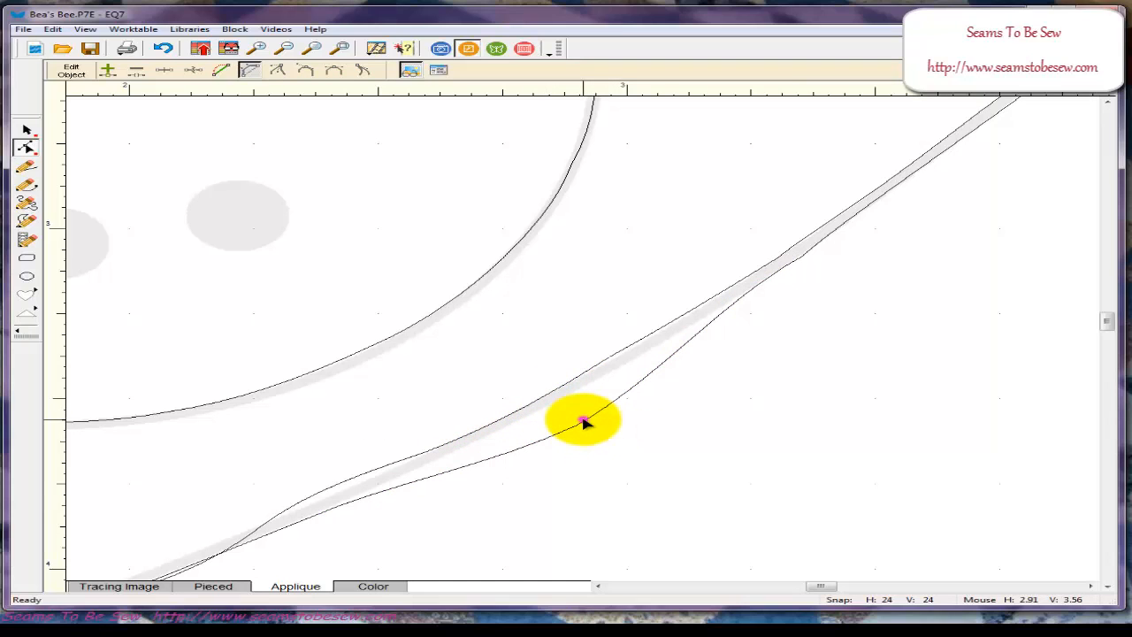
- Move the sagging lower-edge node back to the traced line and straighten the segment running up from it
{"action": "left_click", "coordinate": [579, 423]}
{"action": "left_click_drag", "start_coordinate": [579, 423], "coordinate": [562, 405]}
{"action": "left_click_drag", "start_coordinate": [702, 321], "coordinate": [703, 319]}
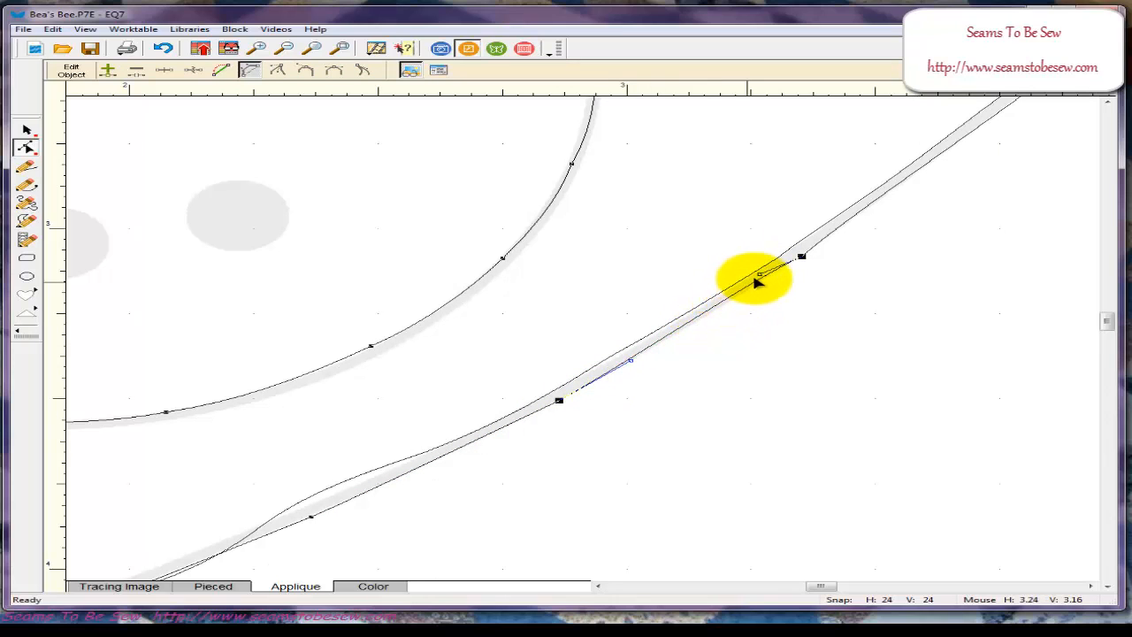
{"action": "left_click", "coordinate": [760, 273]}
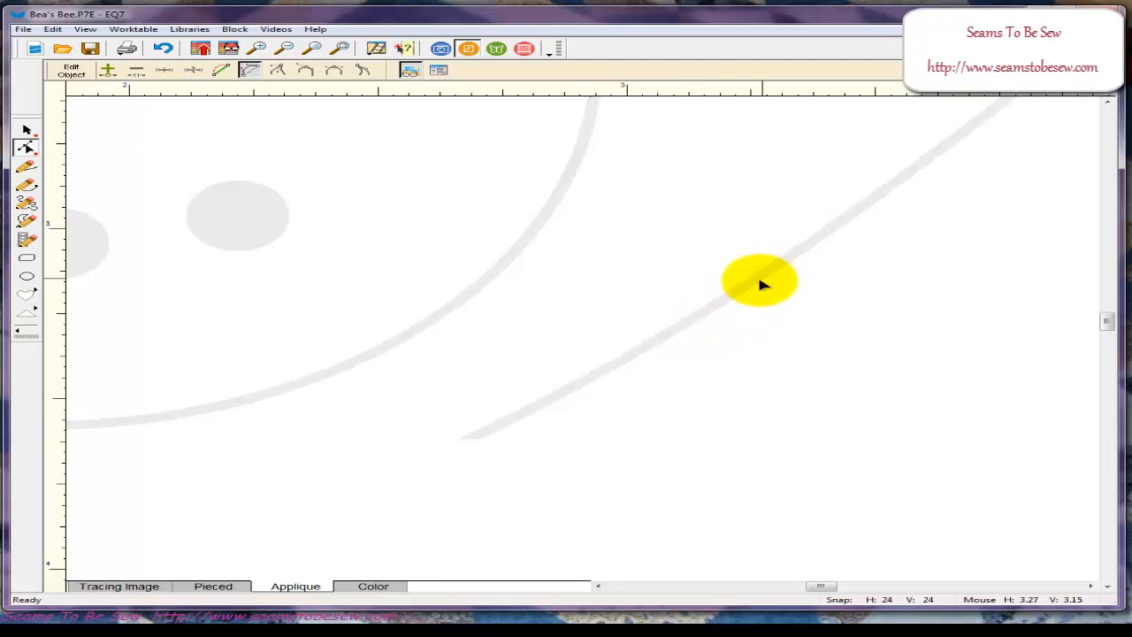
{"action": "left_click", "coordinate": [683, 358]}
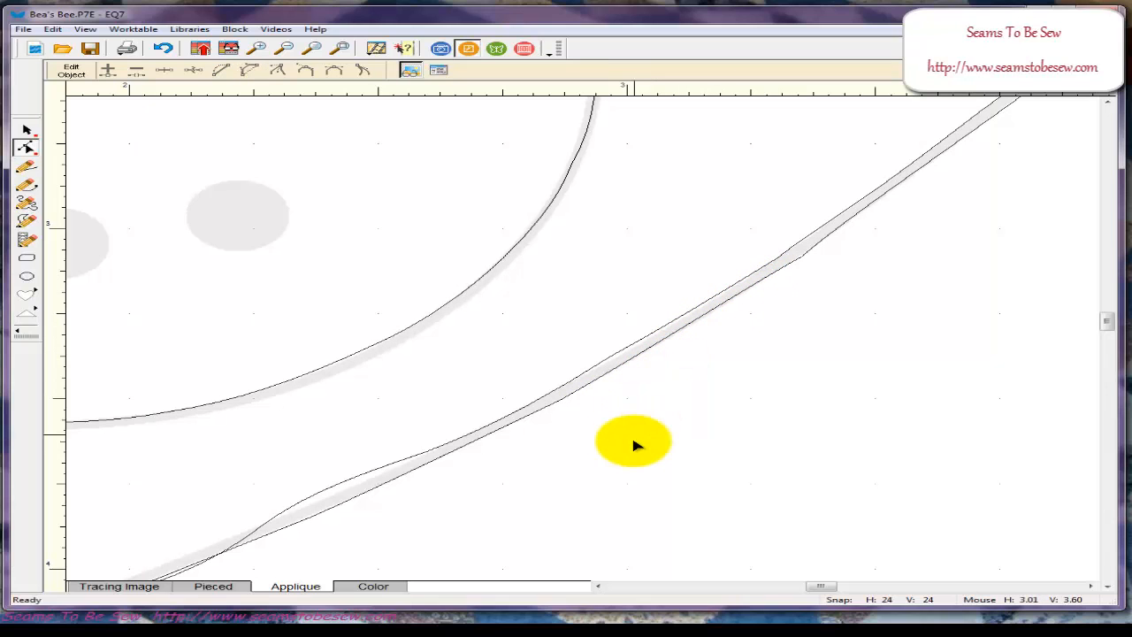
- Flatten the next bulge in the stripe's upper edge toward its lower end using the segment's handles
{"action": "left_click_drag", "start_coordinate": [825, 586], "coordinate": [818, 588]}
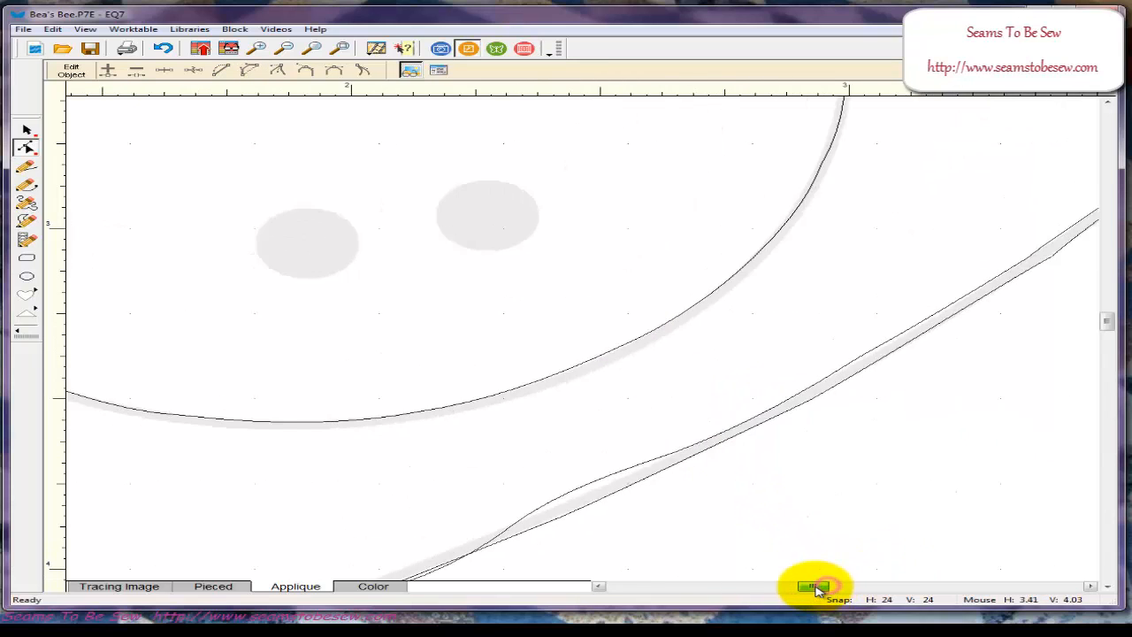
{"action": "left_click_drag", "start_coordinate": [1105, 323], "coordinate": [1108, 332]}
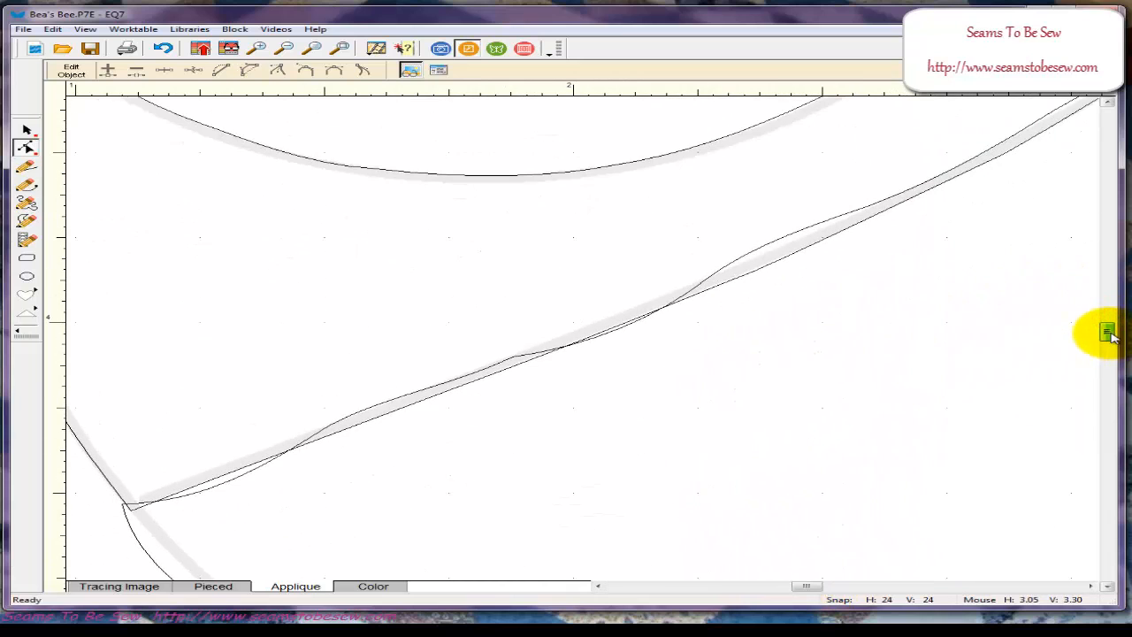
{"action": "left_click", "coordinate": [753, 248]}
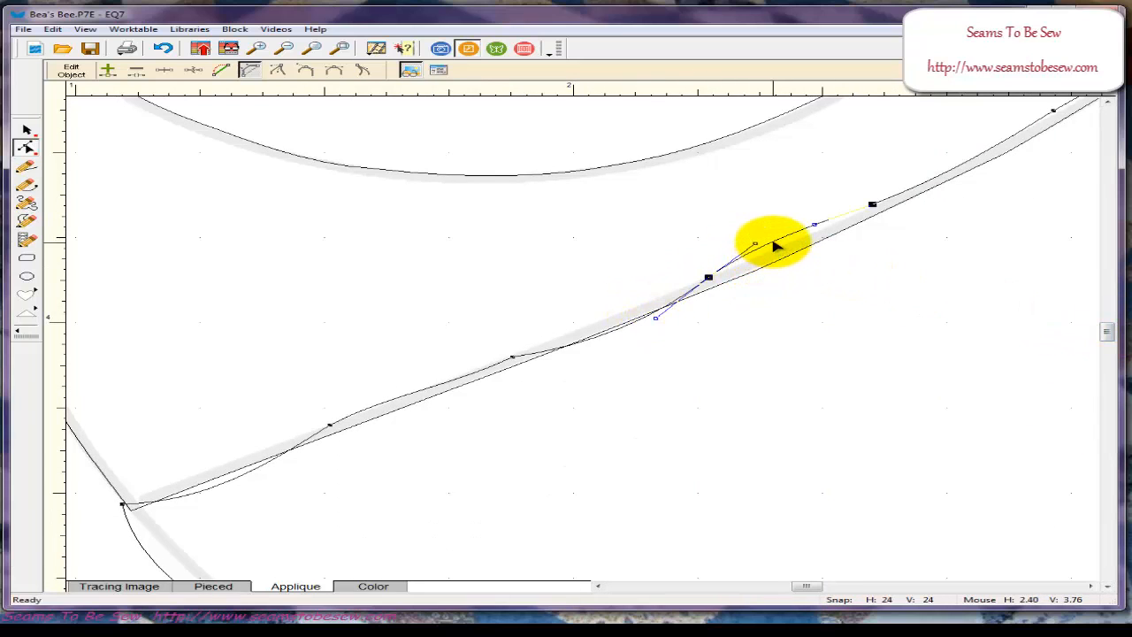
{"action": "left_click_drag", "start_coordinate": [770, 240], "coordinate": [778, 255]}
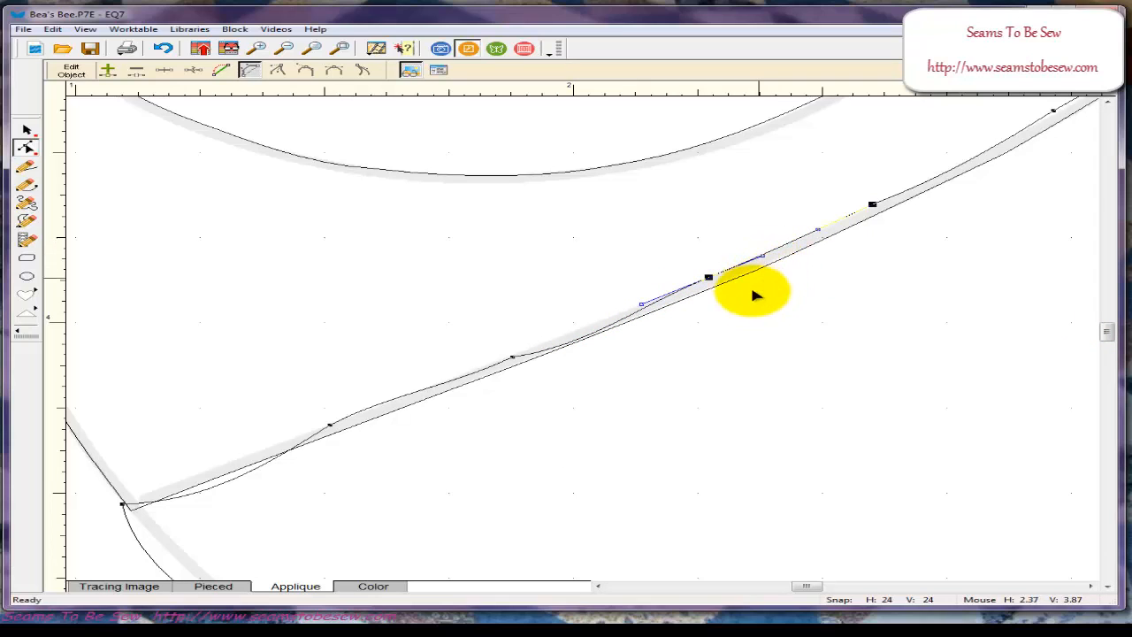
{"action": "left_click", "coordinate": [717, 319]}
- Straighten the following dip in the stripe's upper edge and nudge its end node along the traced line
{"action": "mouse_move", "coordinate": [594, 333]}
{"action": "left_mouse_down"}
{"action": "mouse_move", "coordinate": [646, 321]}
{"action": "mouse_move", "coordinate": [646, 346]}
{"action": "mouse_move", "coordinate": [607, 321]}
{"action": "mouse_move", "coordinate": [578, 326]}
{"action": "left_mouse_up"}
{"action": "left_click", "coordinate": [607, 328]}
{"action": "left_click", "coordinate": [508, 358]}
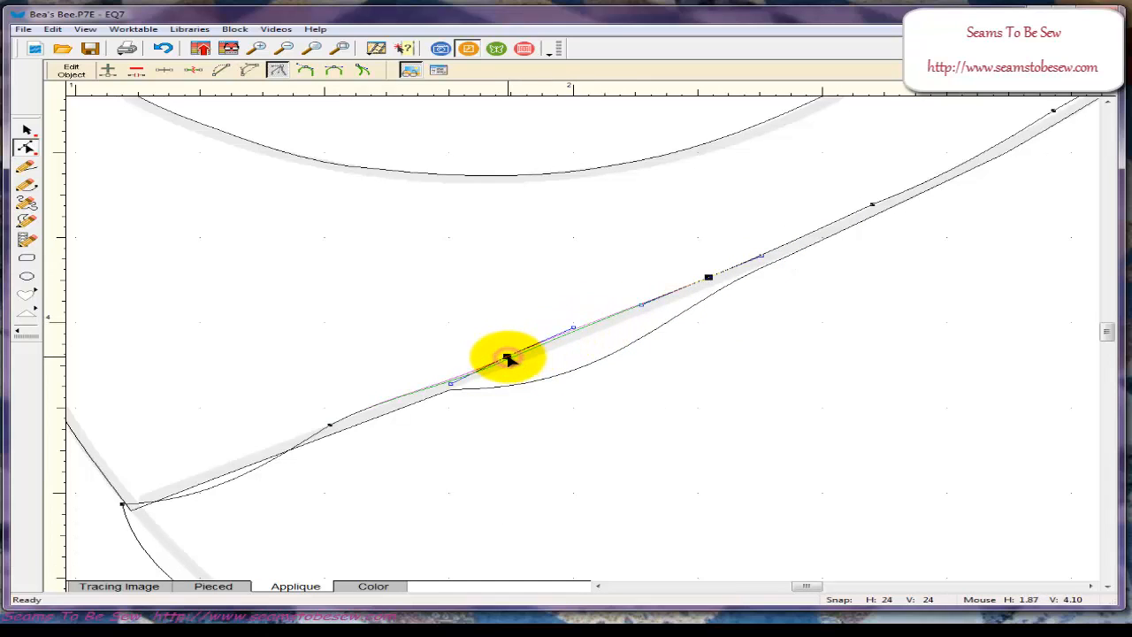
{"action": "left_click", "coordinate": [616, 376]}
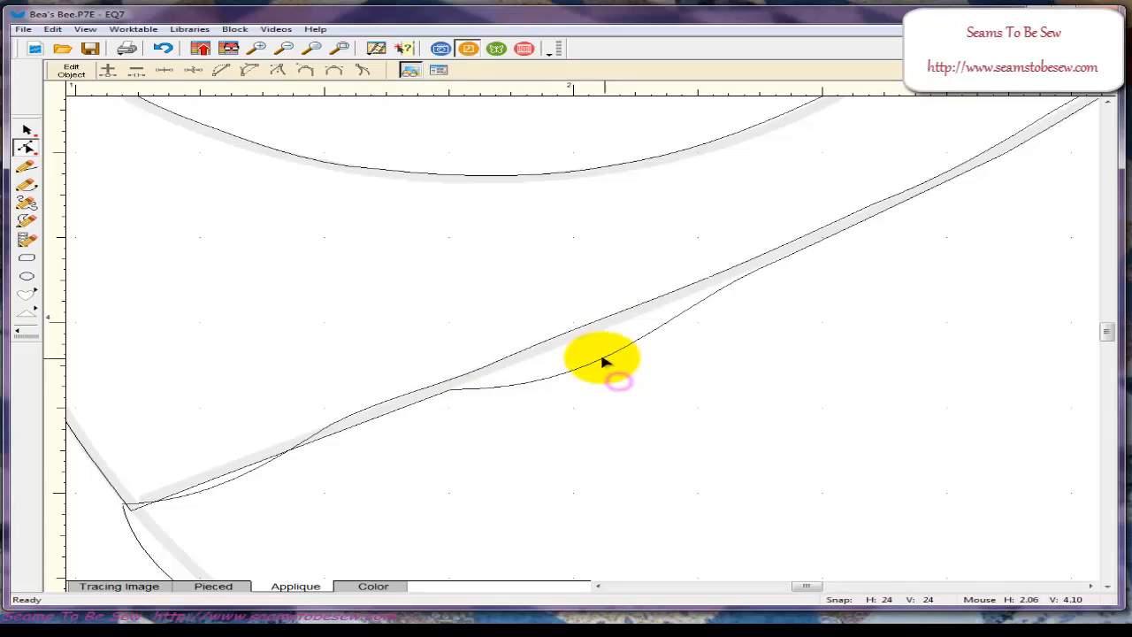
- Straighten the sagging lower-edge segment of the stripe so it follows the underside of the traced line
{"action": "left_click", "coordinate": [591, 364]}
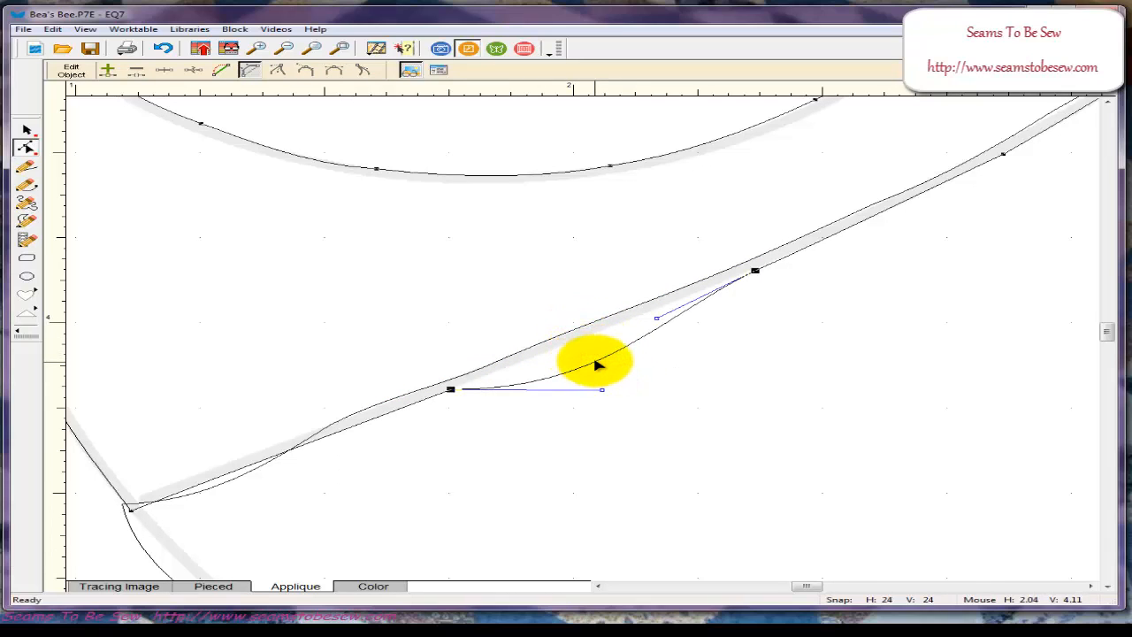
{"action": "left_click_drag", "start_coordinate": [595, 361], "coordinate": [592, 325]}
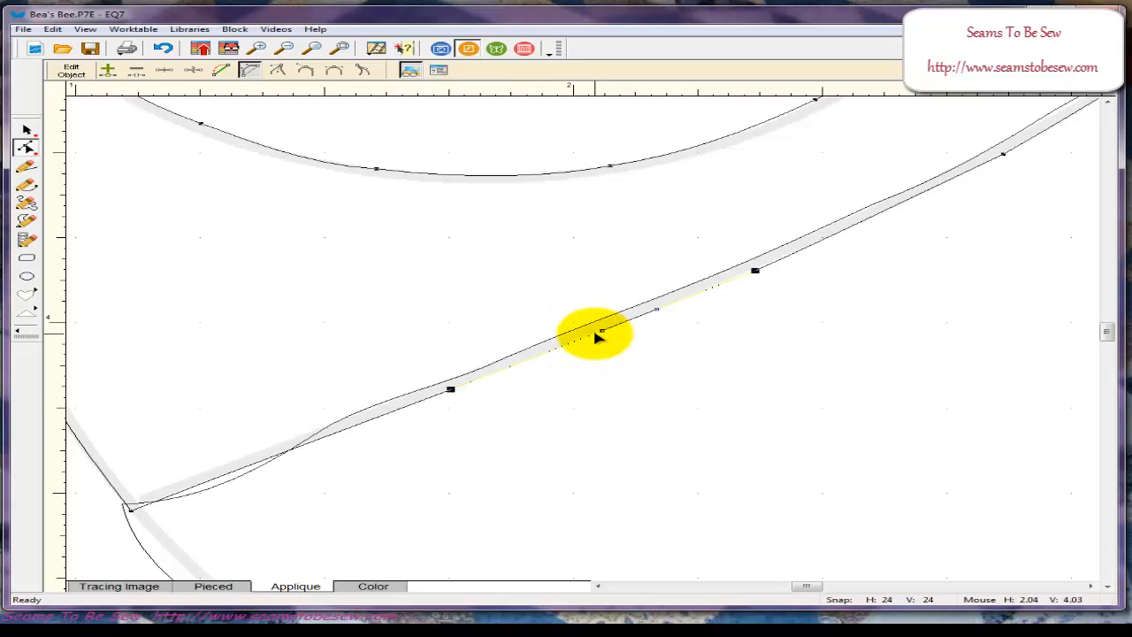
{"action": "left_click", "coordinate": [555, 404]}
- Straighten the last section of the stripe's upper edge down to the wing's corner, removing its crossing with the lower edge
{"action": "left_click", "coordinate": [257, 462]}
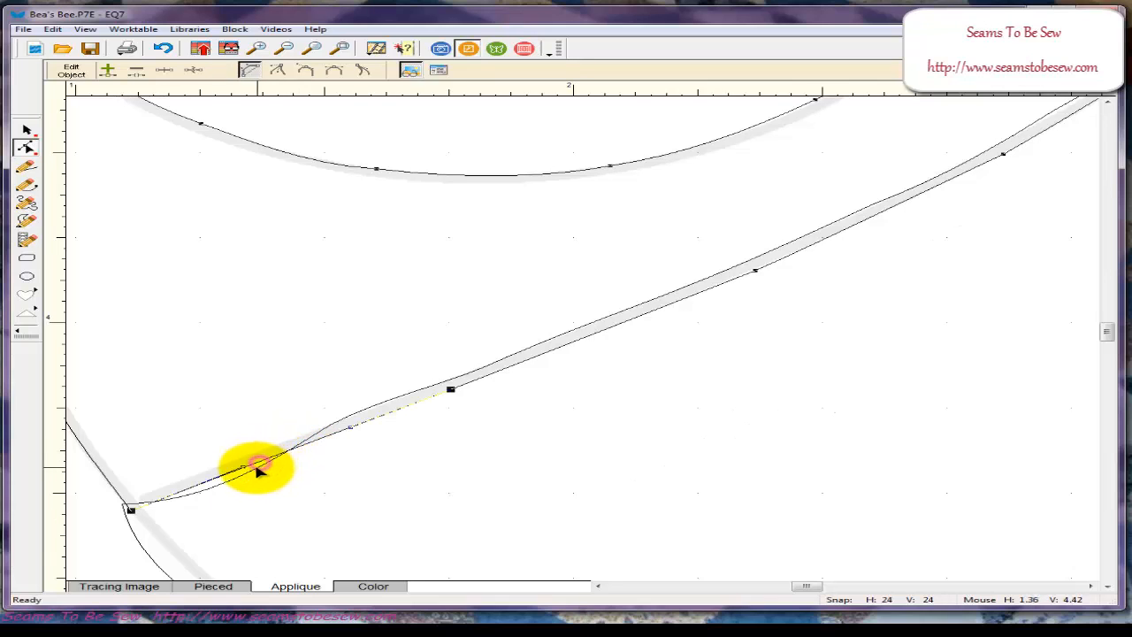
{"action": "left_click", "coordinate": [245, 478]}
{"action": "left_click_drag", "start_coordinate": [242, 477], "coordinate": [236, 462]}
{"action": "left_click", "coordinate": [291, 477]}
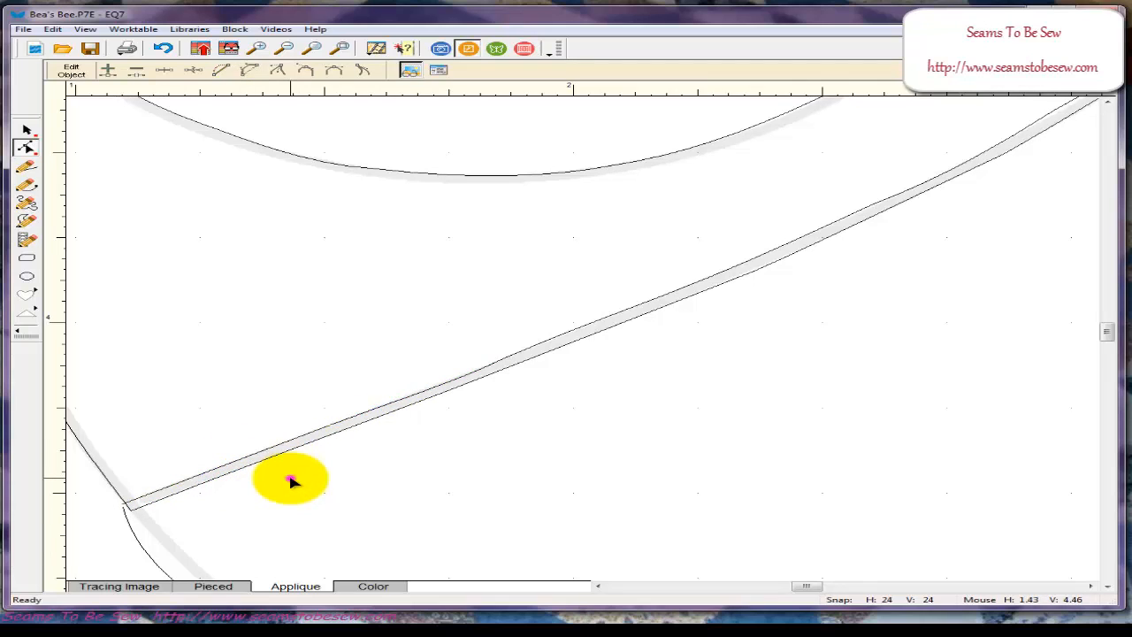
- Adjust the node at the stripe's lower corner and straighten the sagging body outline segment just below it along the traced line
{"action": "left_click_drag", "start_coordinate": [1104, 326], "coordinate": [1105, 344]}
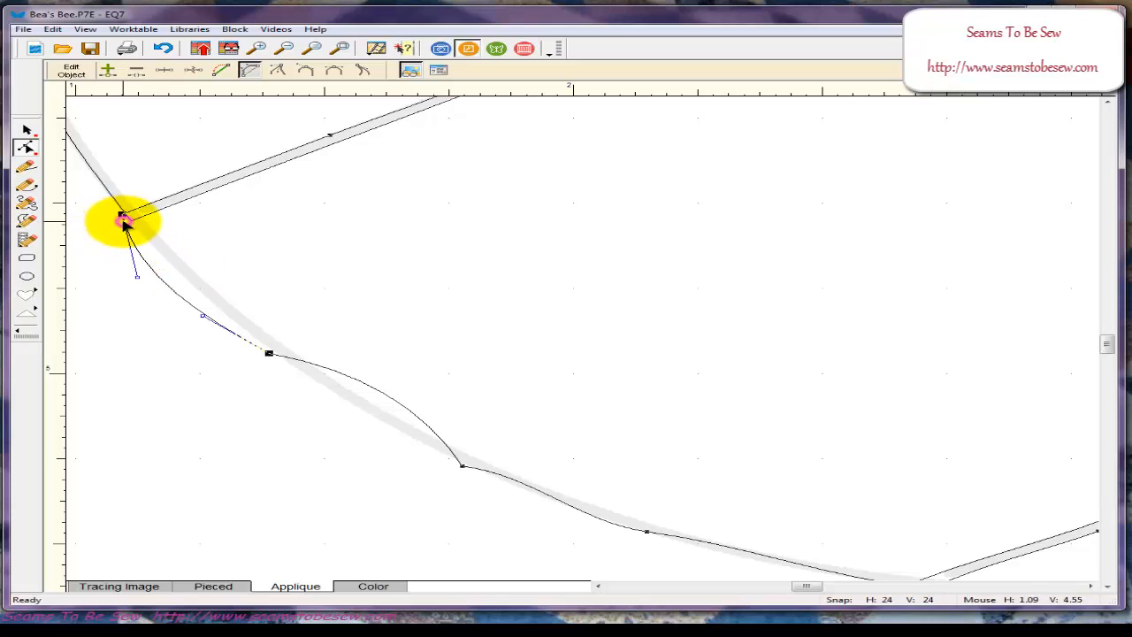
{"action": "left_click", "coordinate": [124, 219]}
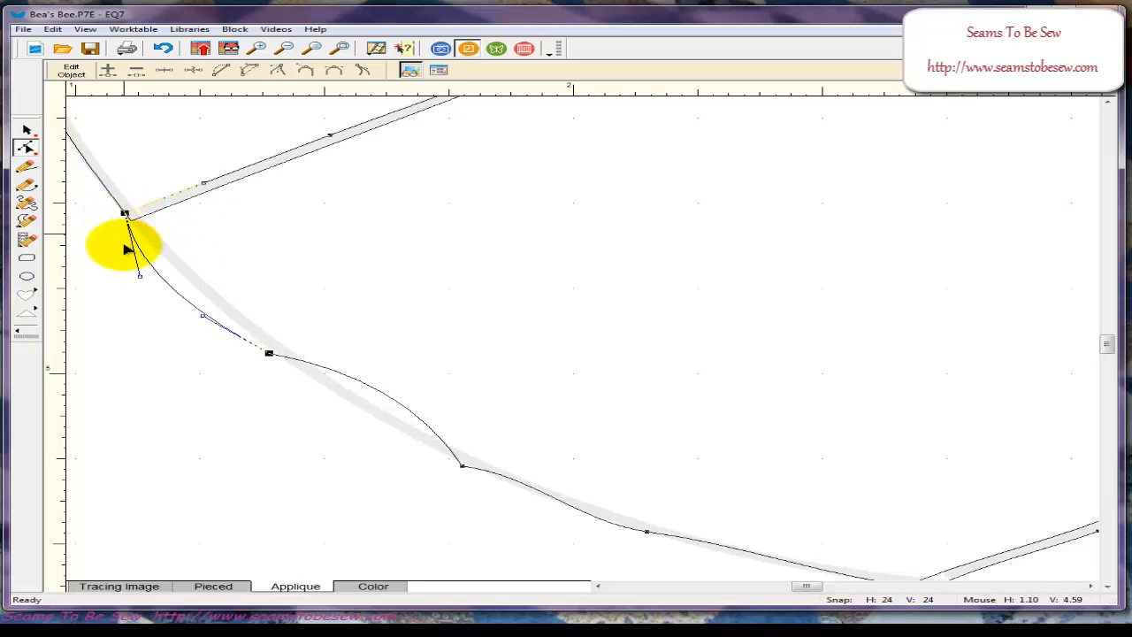
{"action": "left_click_drag", "start_coordinate": [157, 278], "coordinate": [178, 270]}
{"action": "left_click", "coordinate": [317, 324]}
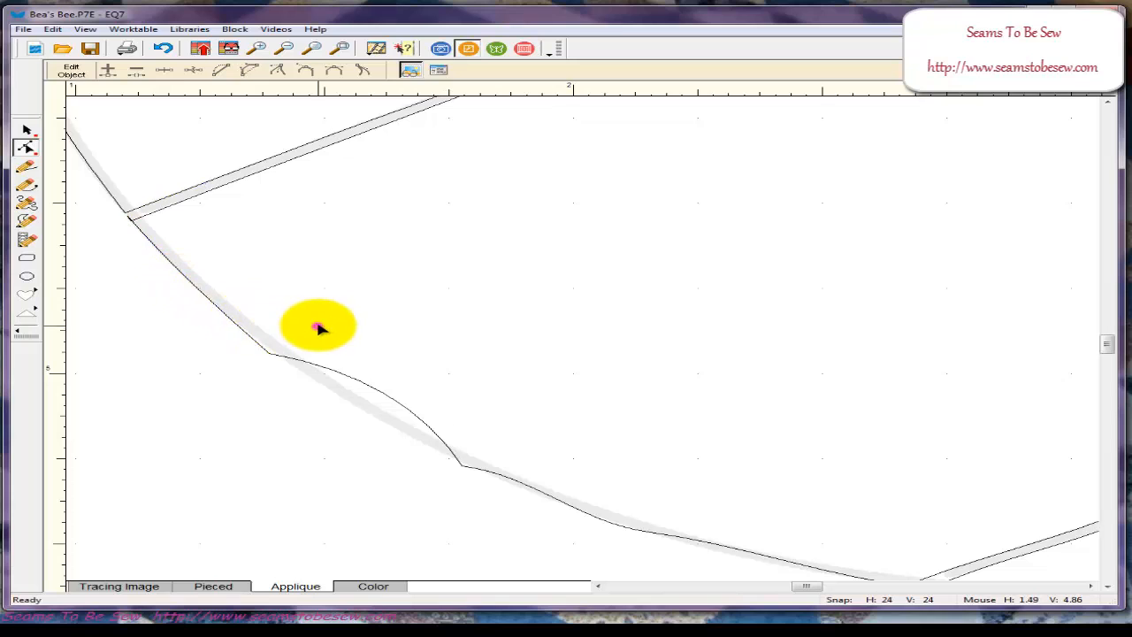
- Flatten the next two wavy segments of the body's lower outline and nudge their end nodes along the traced line
{"action": "left_click", "coordinate": [397, 398]}
{"action": "left_click_drag", "start_coordinate": [384, 395], "coordinate": [358, 406]}
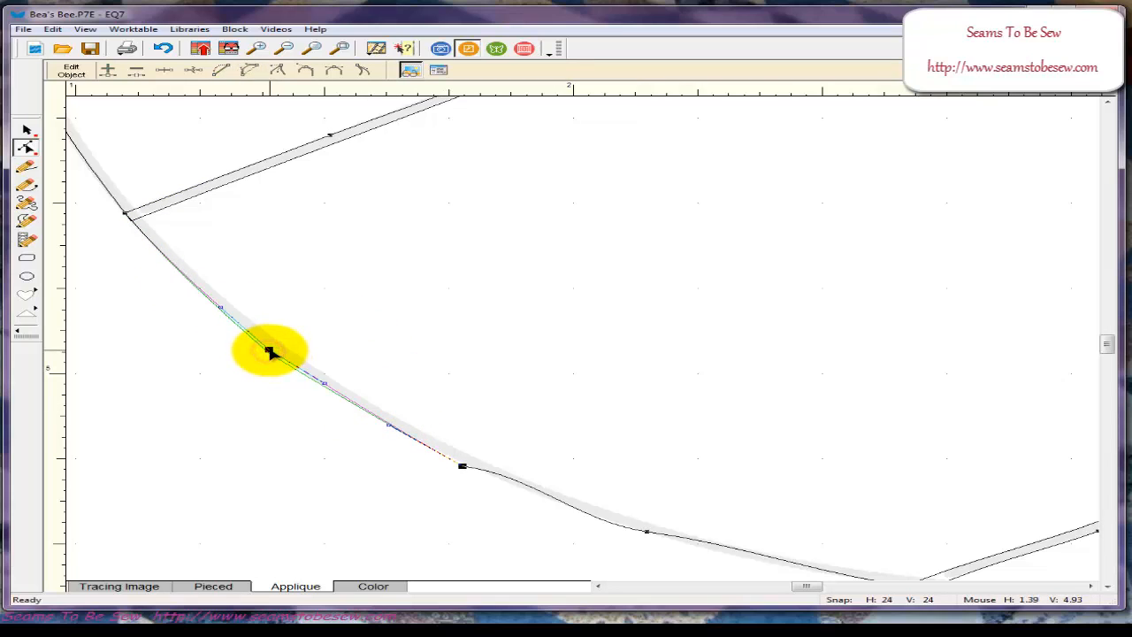
{"action": "left_click", "coordinate": [525, 482]}
{"action": "left_click_drag", "start_coordinate": [525, 482], "coordinate": [520, 488]}
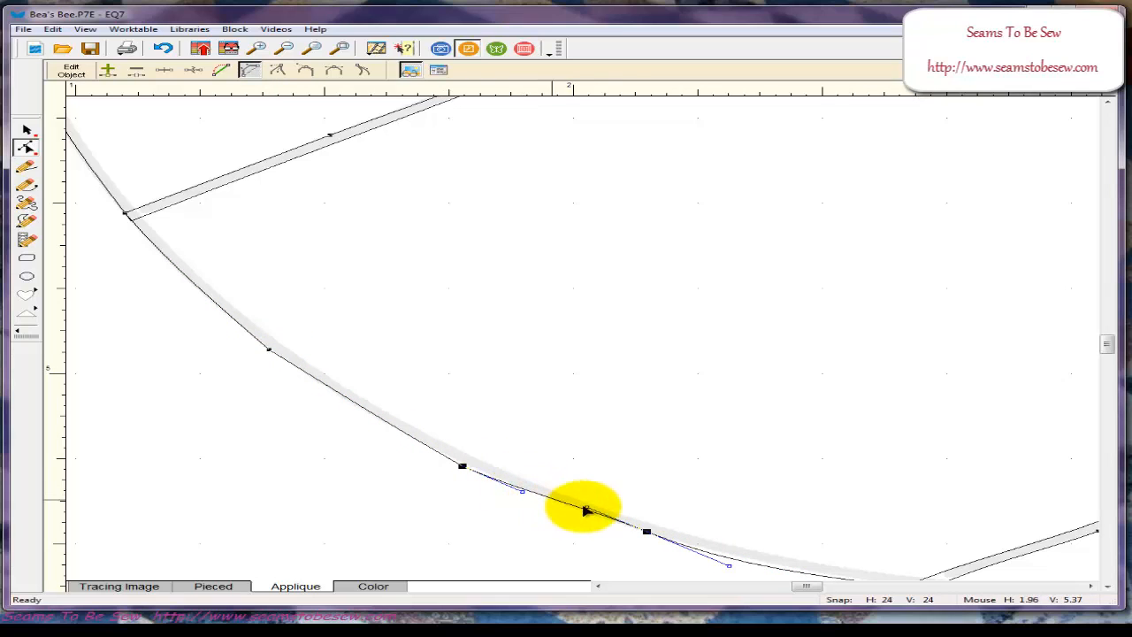
{"action": "left_click", "coordinate": [646, 531]}
{"action": "left_click_drag", "start_coordinate": [647, 531], "coordinate": [646, 535]}
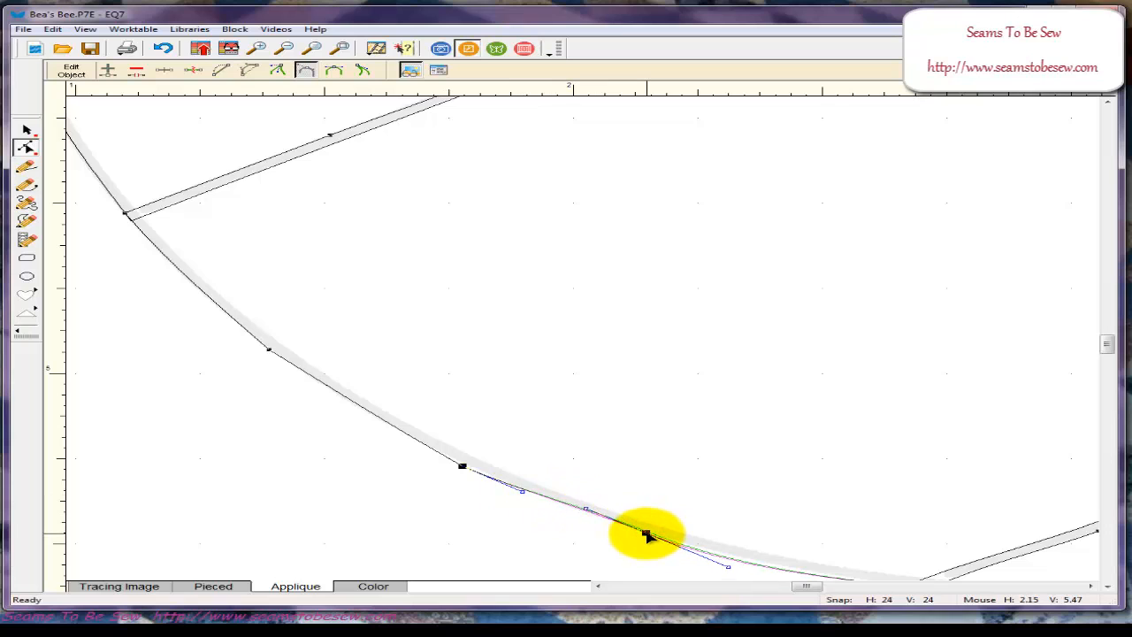
{"action": "left_click", "coordinate": [635, 481]}
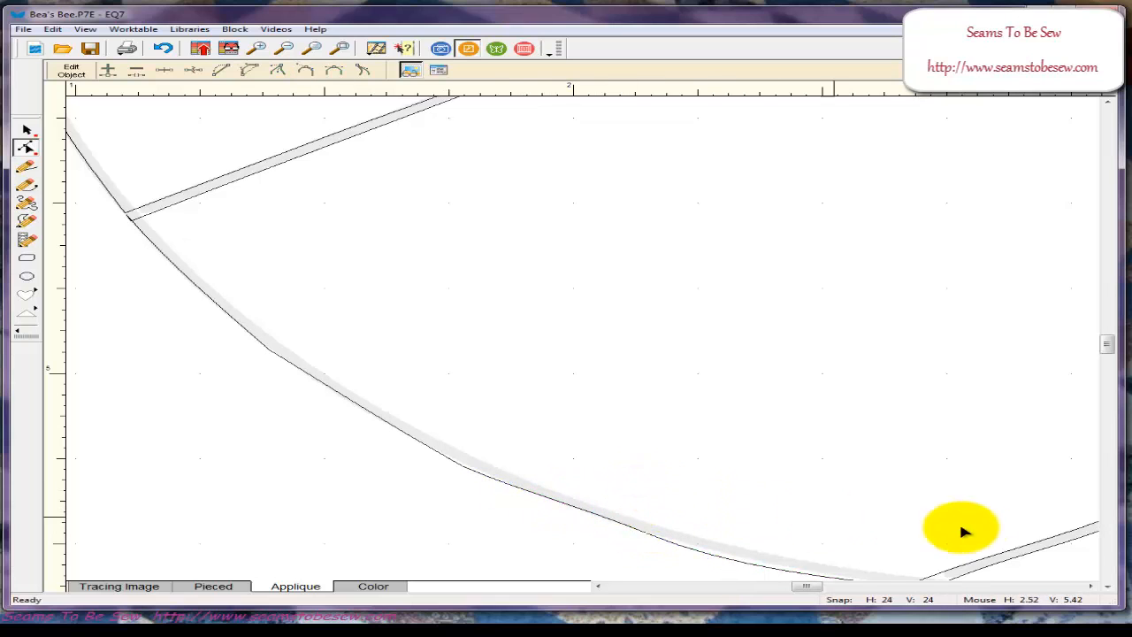
- Smooth the body outline segment leading to the lower stripe and nudge the corner nodes where the stripe meets the outline
{"action": "left_click_drag", "start_coordinate": [1106, 342], "coordinate": [1106, 351]}
{"action": "left_click", "coordinate": [750, 404]}
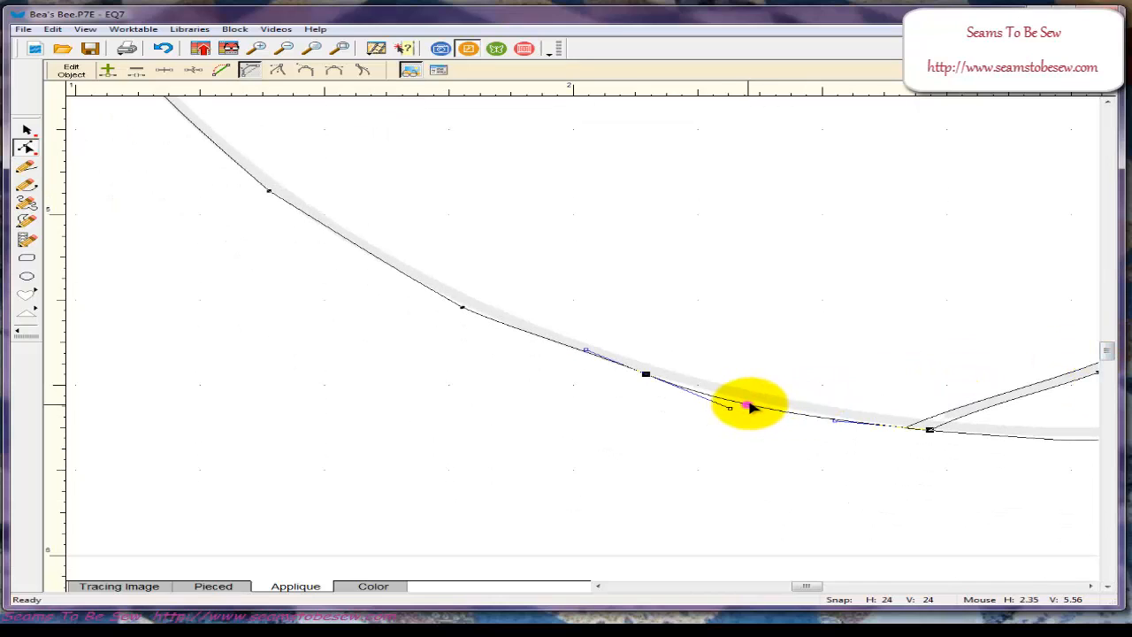
{"action": "left_click_drag", "start_coordinate": [747, 404], "coordinate": [761, 404]}
{"action": "left_click", "coordinate": [774, 375]}
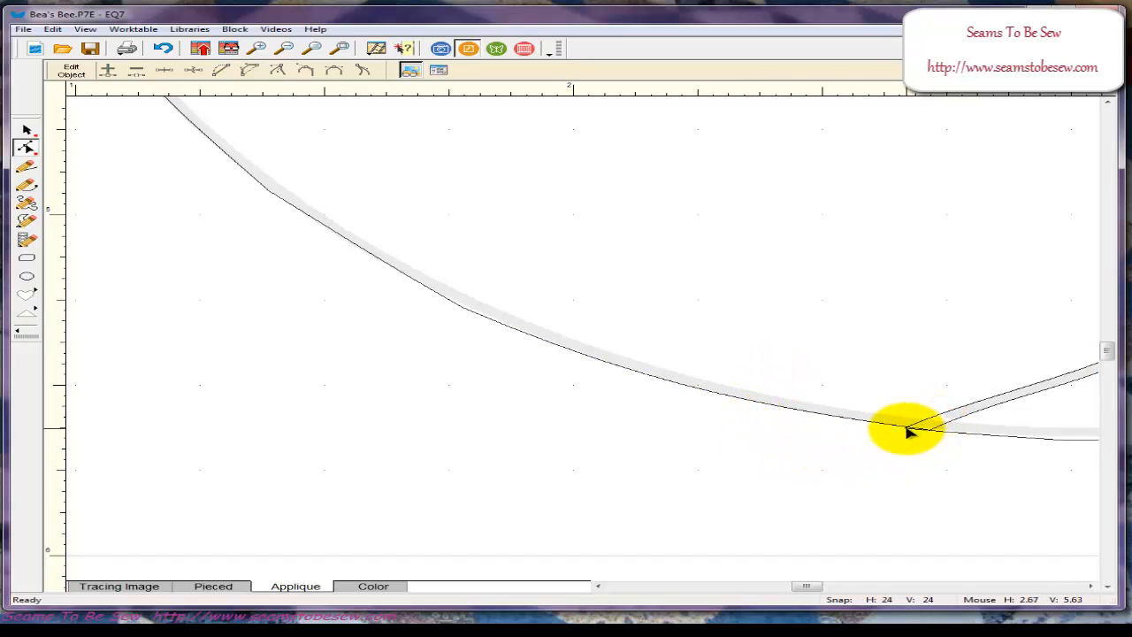
{"action": "left_click_drag", "start_coordinate": [906, 430], "coordinate": [909, 429]}
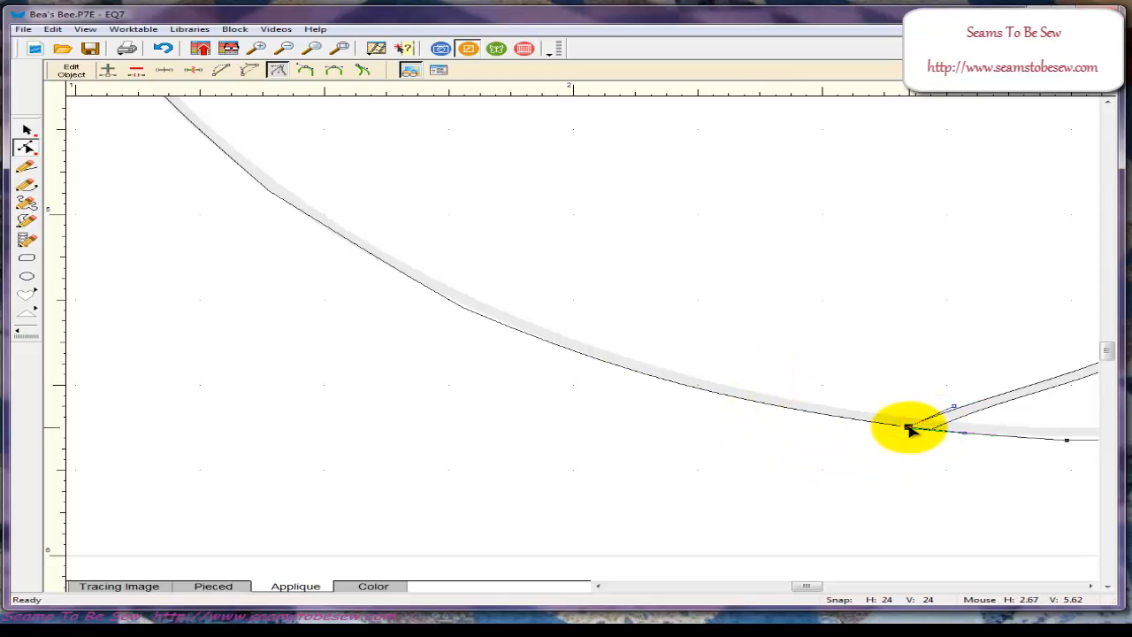
{"action": "left_click", "coordinate": [904, 442]}
{"action": "left_click", "coordinate": [902, 442]}
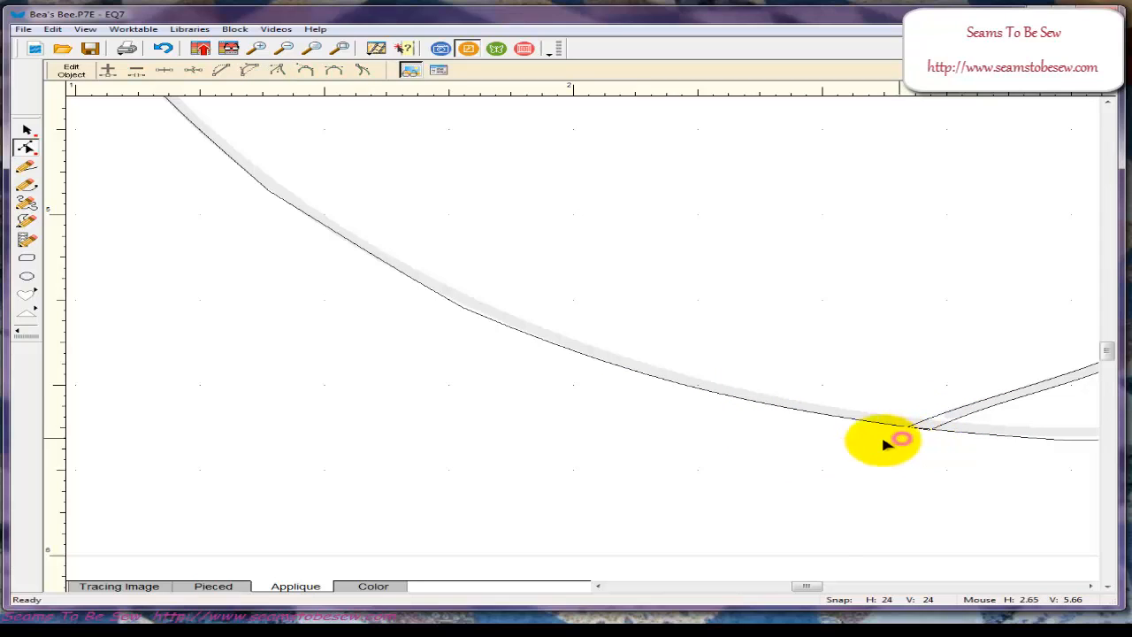
- Draw a multi-segment curve over the bee's left antenna, from the head outline around the spiral to its inner tip
{"action": "left_click", "coordinate": [342, 48]}
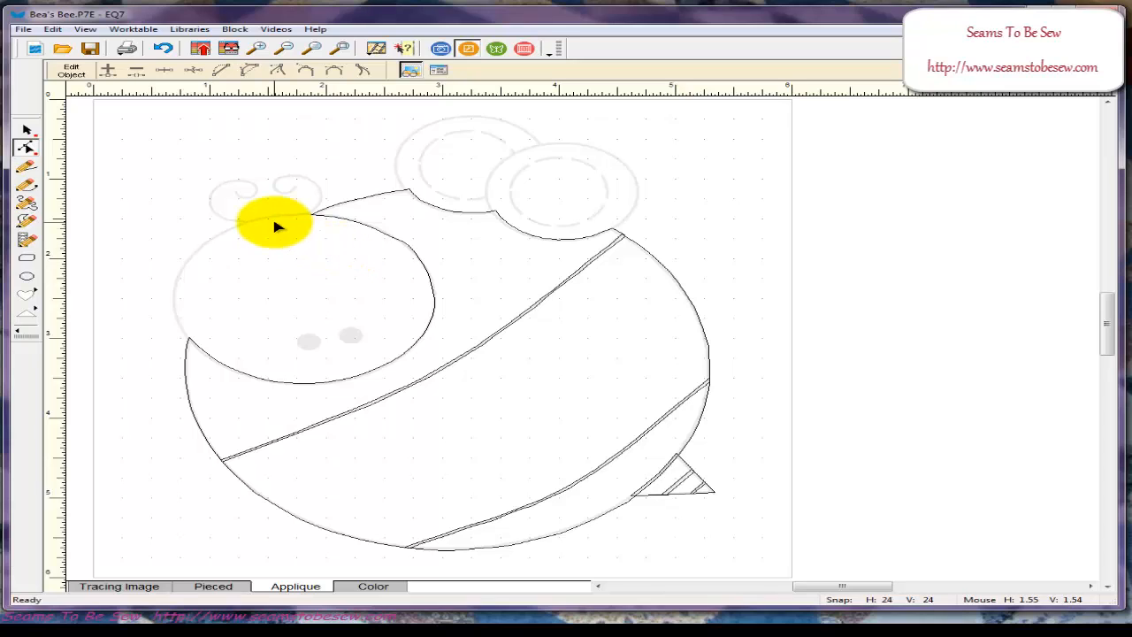
{"action": "left_click", "coordinate": [29, 185]}
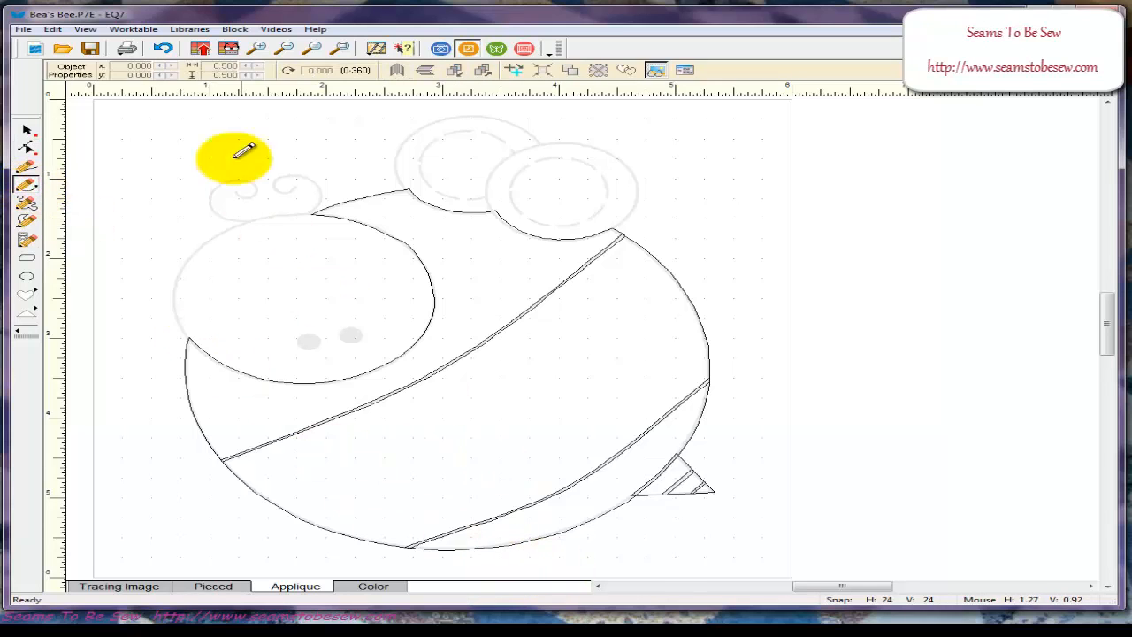
{"action": "left_click", "coordinate": [256, 48]}
{"action": "left_click_drag", "start_coordinate": [172, 171], "coordinate": [378, 257]}
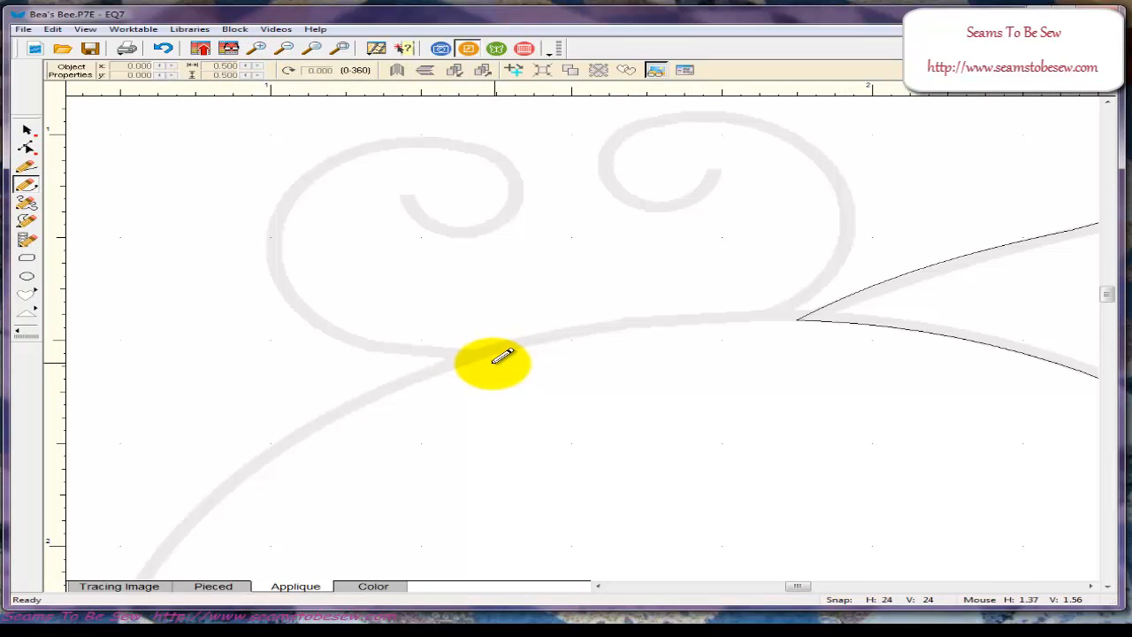
{"action": "mouse_move", "coordinate": [492, 366]}
{"action": "left_mouse_down"}
{"action": "mouse_move", "coordinate": [357, 346]}
{"action": "mouse_move", "coordinate": [301, 321]}
{"action": "mouse_move", "coordinate": [270, 279]}
{"action": "mouse_move", "coordinate": [267, 226]}
{"action": "mouse_move", "coordinate": [316, 161]}
{"action": "mouse_move", "coordinate": [480, 132]}
{"action": "mouse_move", "coordinate": [517, 159]}
{"action": "mouse_move", "coordinate": [523, 210]}
{"action": "left_mouse_up"}
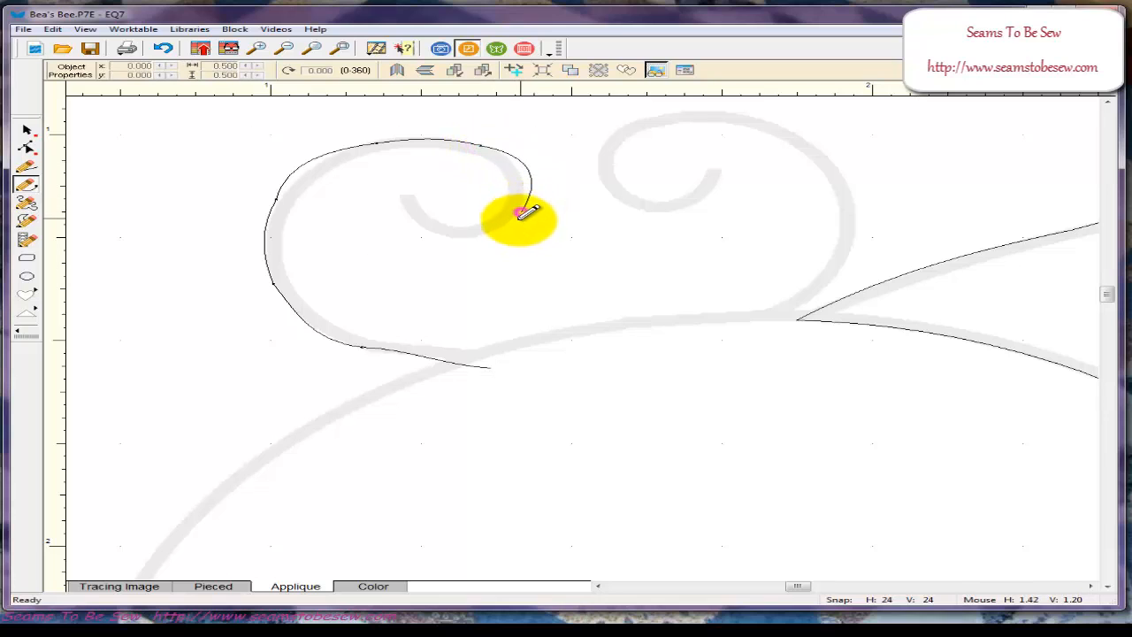
{"action": "mouse_move", "coordinate": [448, 238]}
{"action": "left_mouse_down"}
{"action": "mouse_move", "coordinate": [419, 228]}
{"action": "mouse_move", "coordinate": [400, 201]}
{"action": "left_mouse_up"}
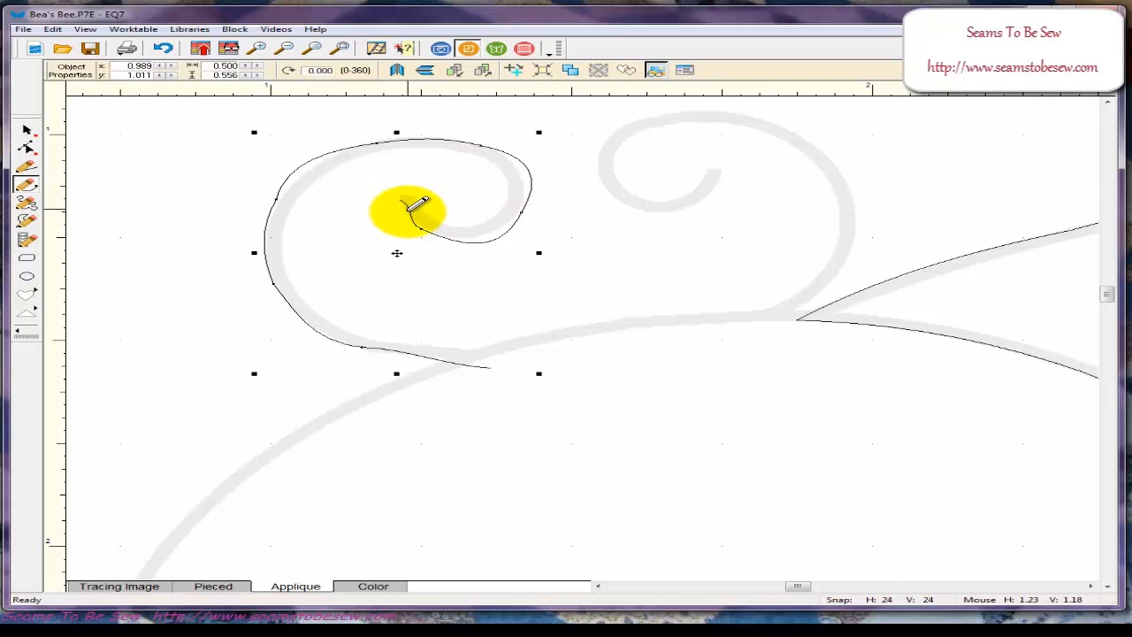
- Reshape the inner tip and underside of the left antenna's curl to follow the traced spiral
{"action": "left_click", "coordinate": [26, 148]}
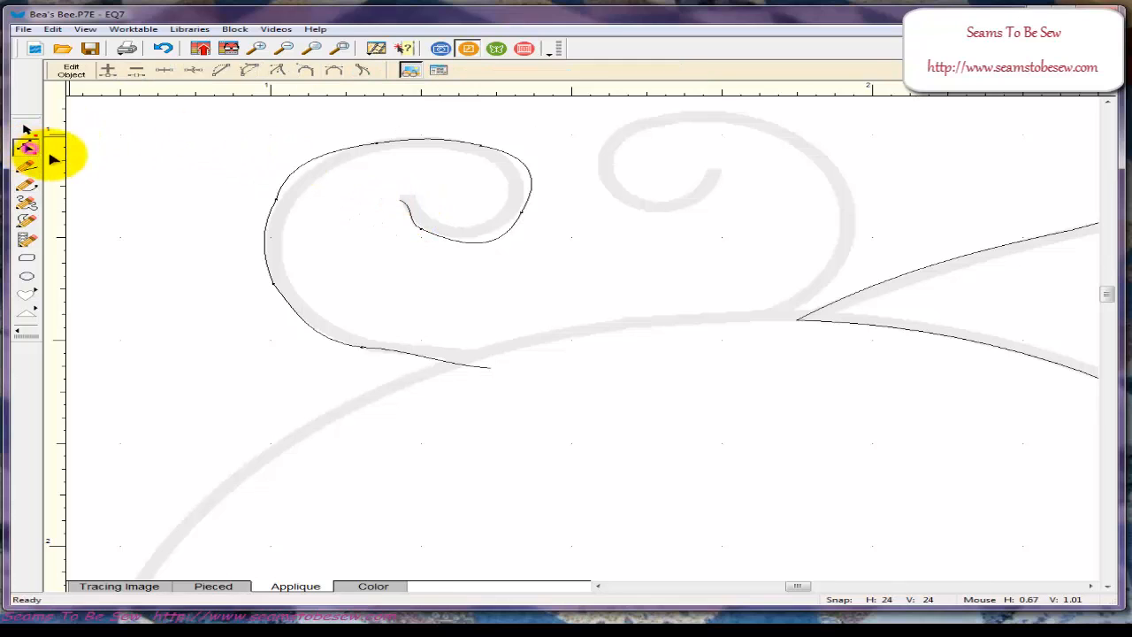
{"action": "left_click", "coordinate": [412, 213]}
{"action": "left_click_drag", "start_coordinate": [408, 208], "coordinate": [405, 210]}
{"action": "left_click_drag", "start_coordinate": [452, 249], "coordinate": [468, 240]}
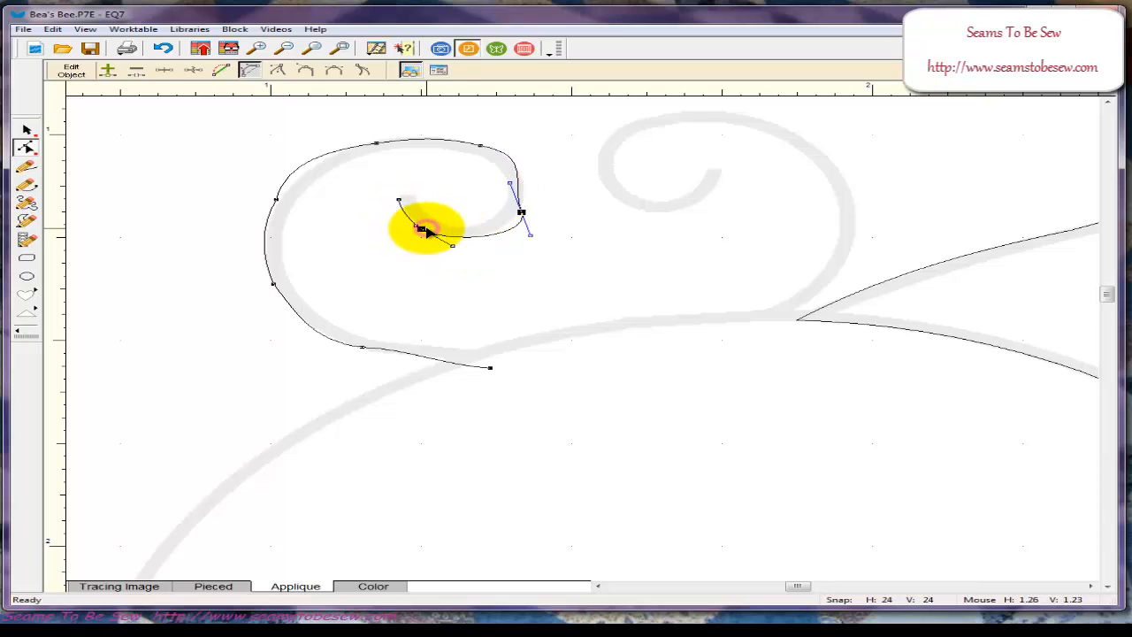
- Round the inner bend of the left antenna's curl by adjusting its node and the curve handles of the adjoining segments
{"action": "left_click", "coordinate": [519, 202]}
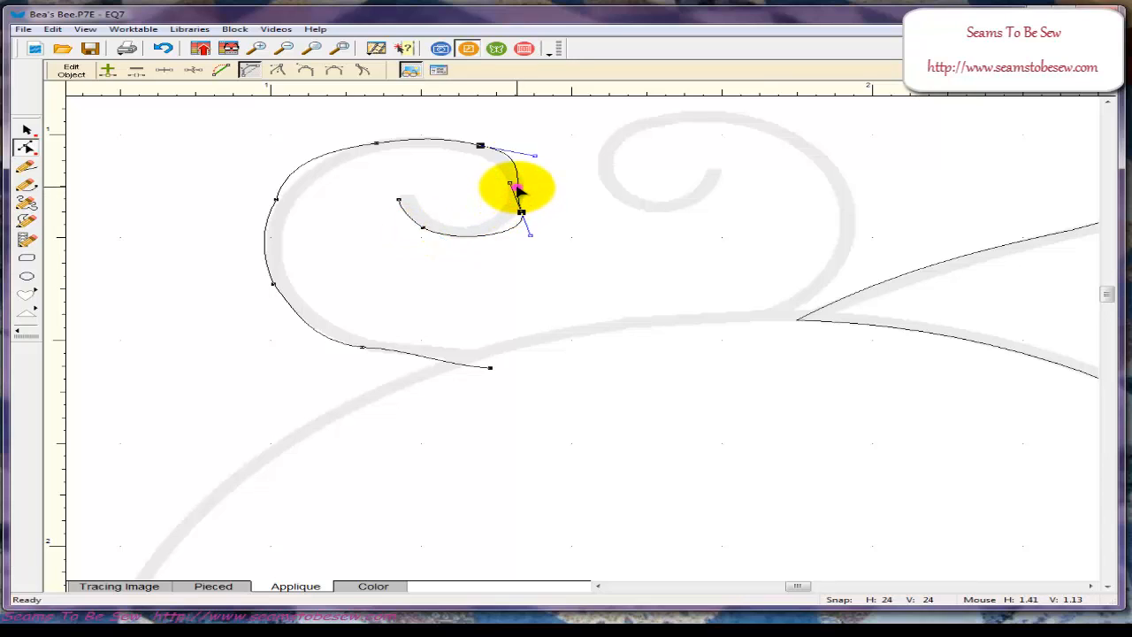
{"action": "left_click_drag", "start_coordinate": [517, 188], "coordinate": [523, 213]}
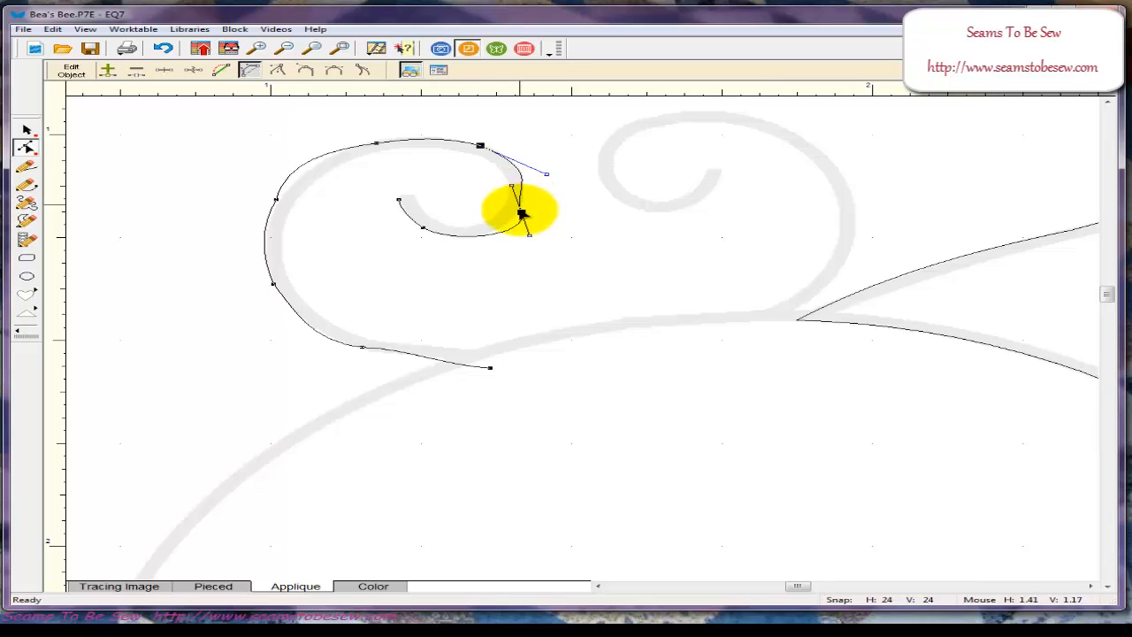
{"action": "left_click", "coordinate": [522, 214]}
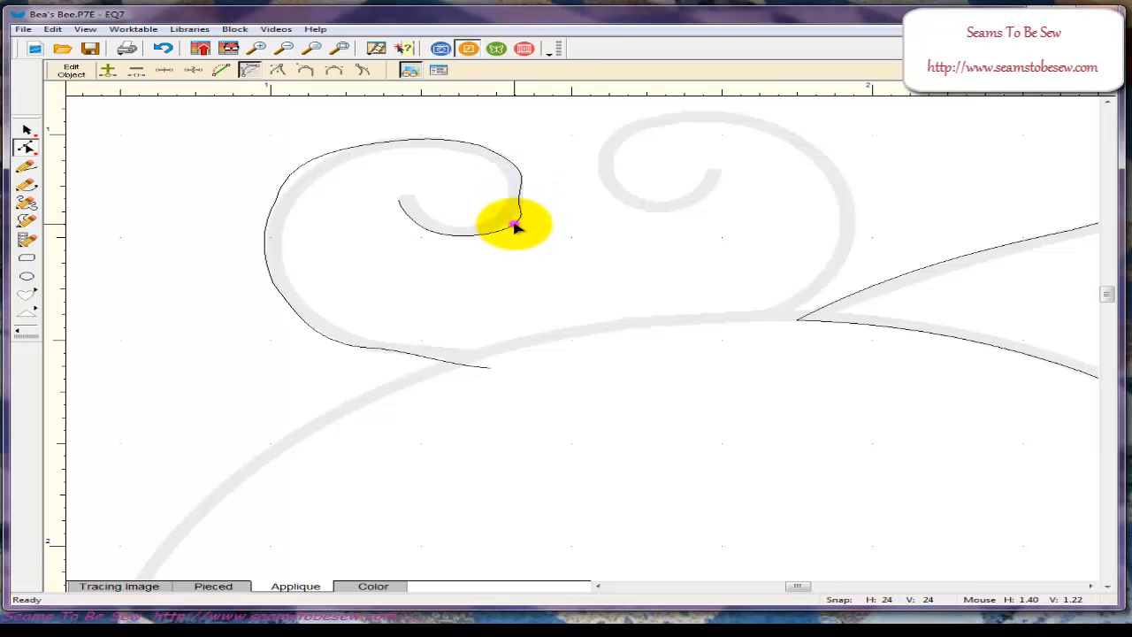
{"action": "left_click", "coordinate": [515, 227]}
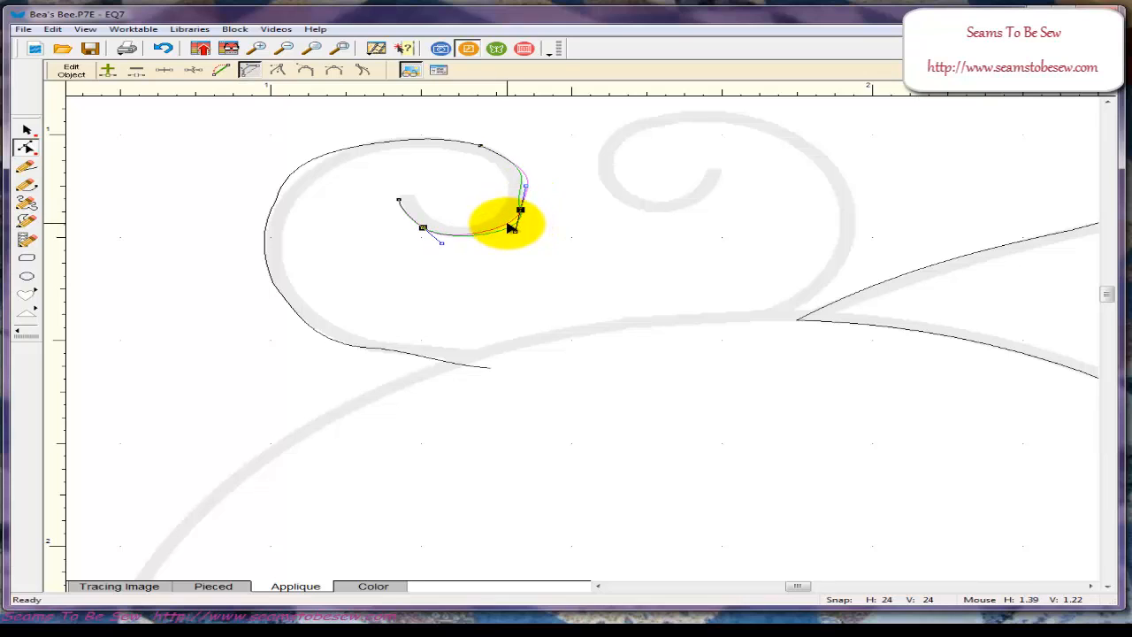
{"action": "left_click_drag", "start_coordinate": [512, 228], "coordinate": [514, 228]}
{"action": "left_click", "coordinate": [523, 175]}
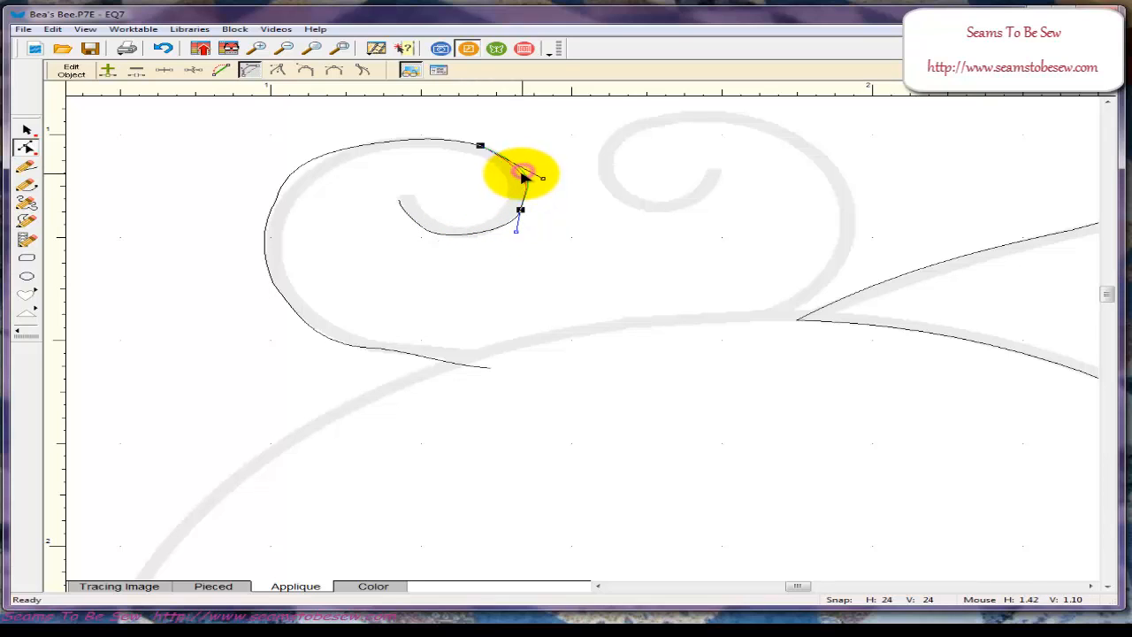
{"action": "left_click_drag", "start_coordinate": [521, 174], "coordinate": [520, 172]}
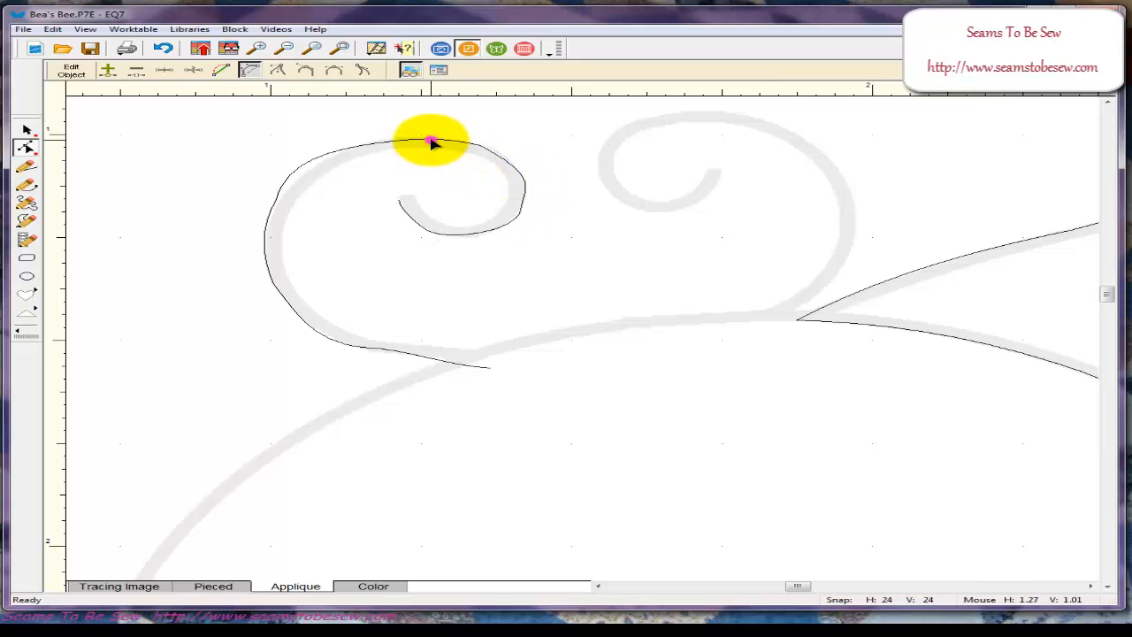
- Reshape the top and outer side of the left antenna's curl so the segments hug the traced line
{"action": "left_click", "coordinate": [432, 143]}
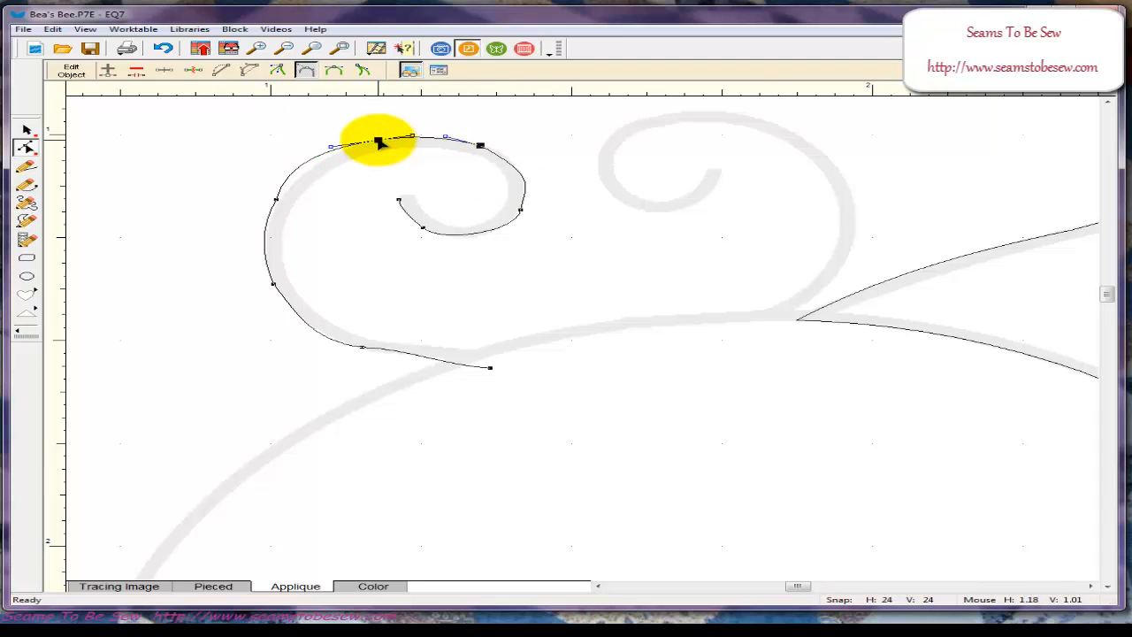
{"action": "left_click", "coordinate": [298, 168]}
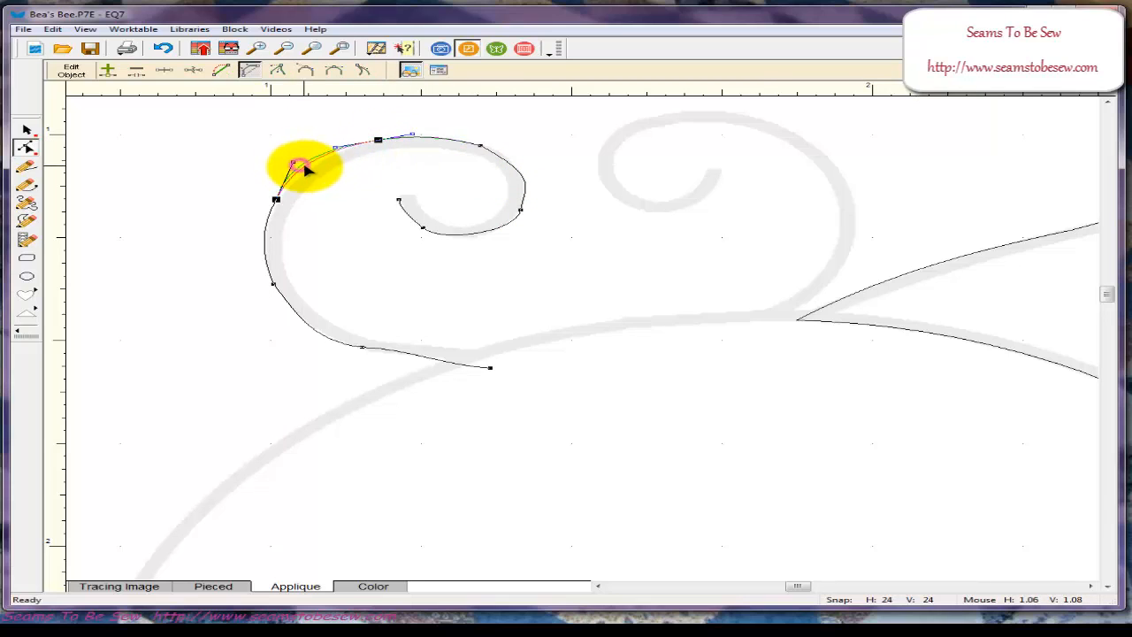
{"action": "left_click_drag", "start_coordinate": [303, 166], "coordinate": [310, 168]}
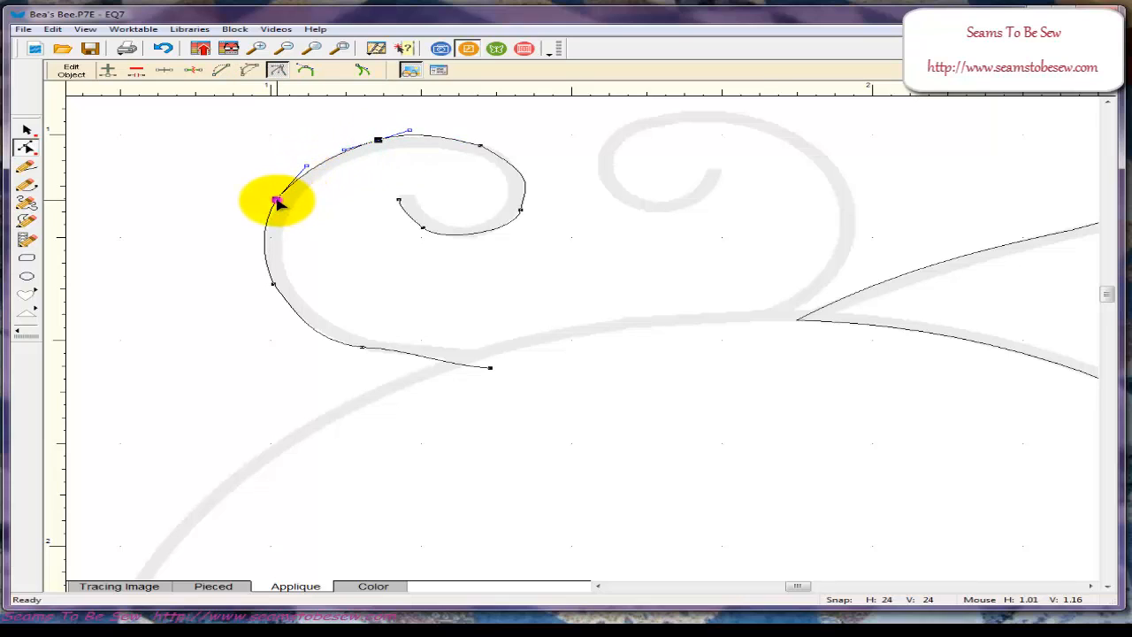
{"action": "left_click", "coordinate": [276, 203]}
{"action": "left_click", "coordinate": [264, 255]}
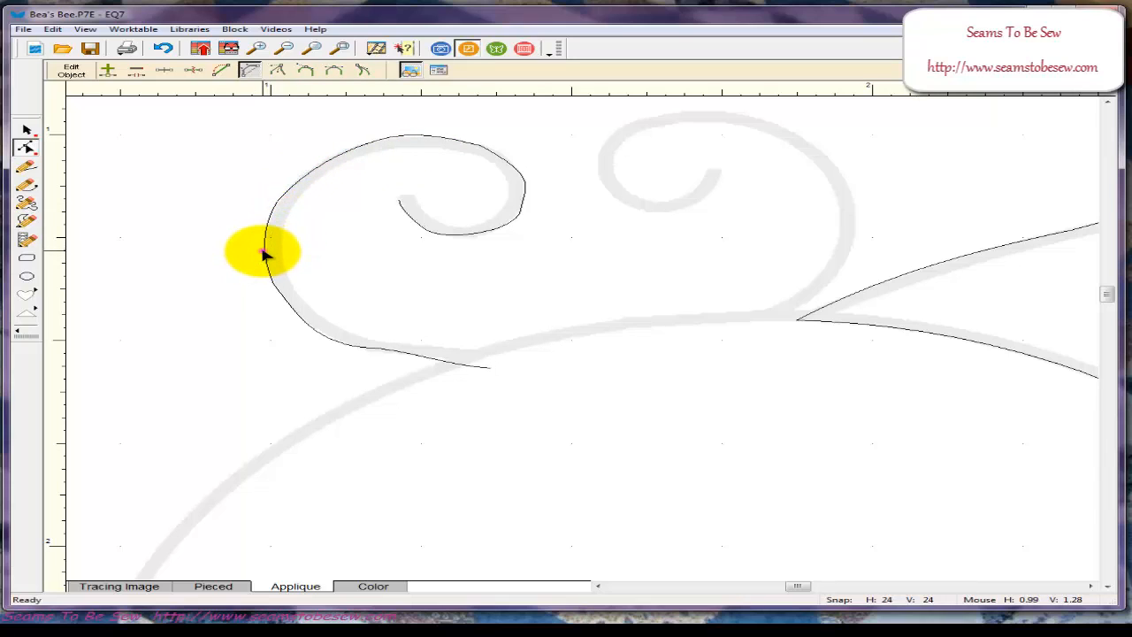
{"action": "left_click", "coordinate": [268, 242]}
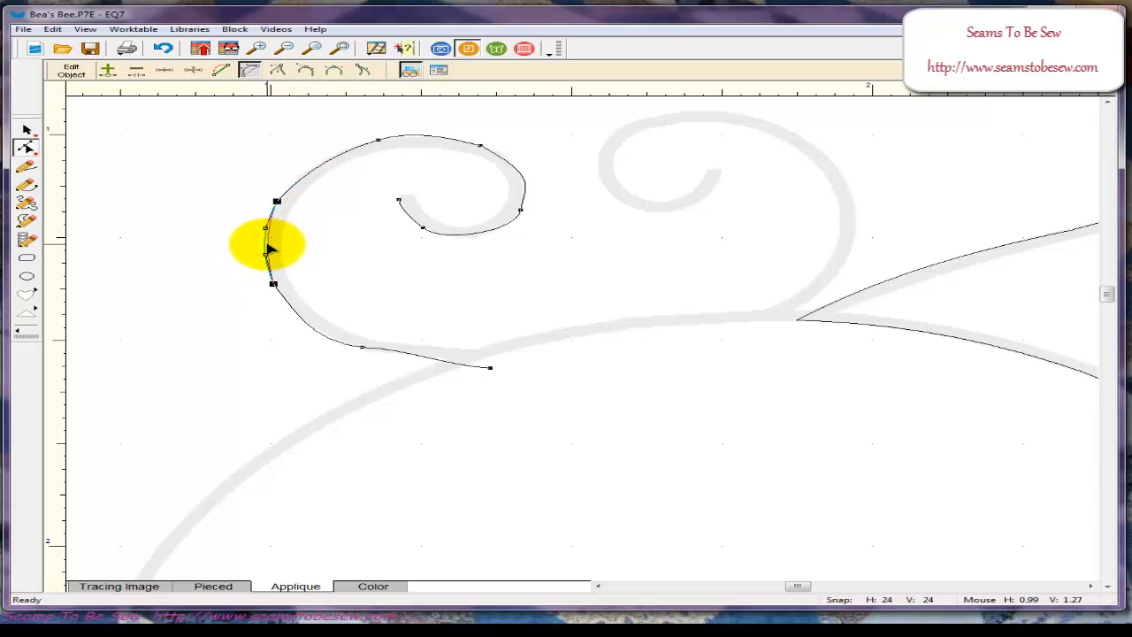
- Smooth the lower bend of the left antenna and straighten its base segment, raising the end node inside the head
{"action": "left_click", "coordinate": [301, 320]}
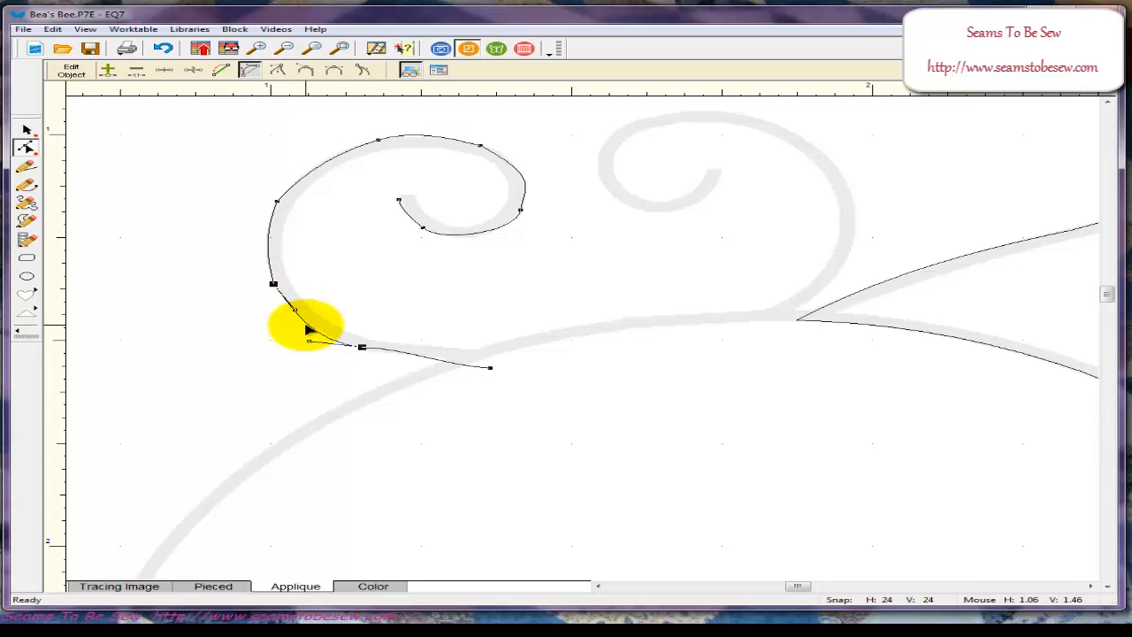
{"action": "left_click", "coordinate": [382, 351]}
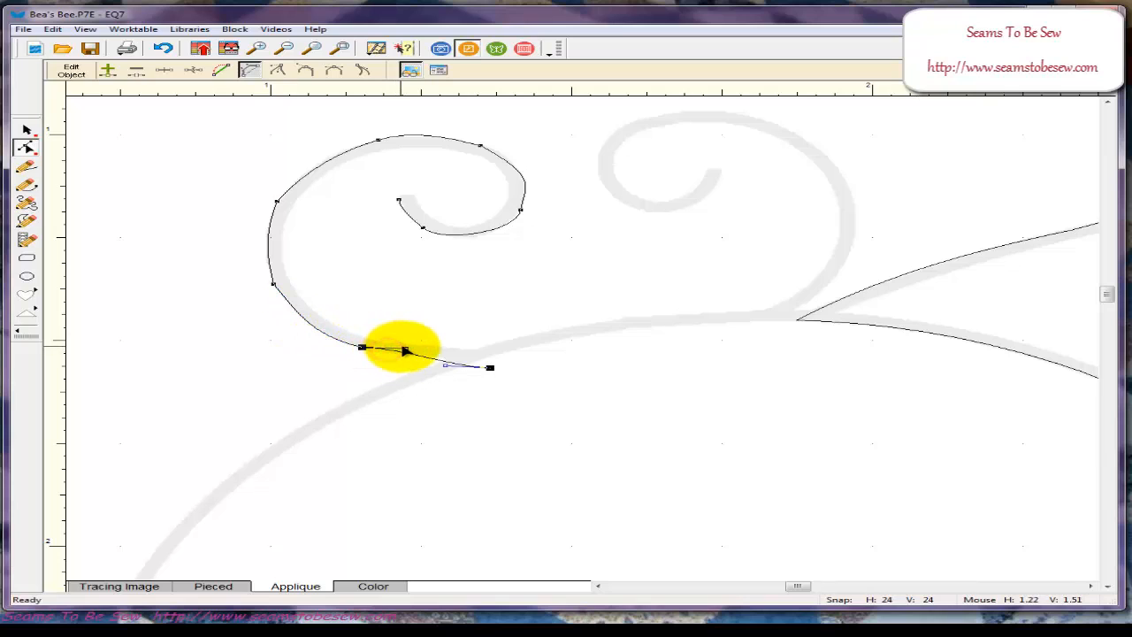
{"action": "left_click_drag", "start_coordinate": [404, 349], "coordinate": [492, 363]}
{"action": "left_click", "coordinate": [483, 334]}
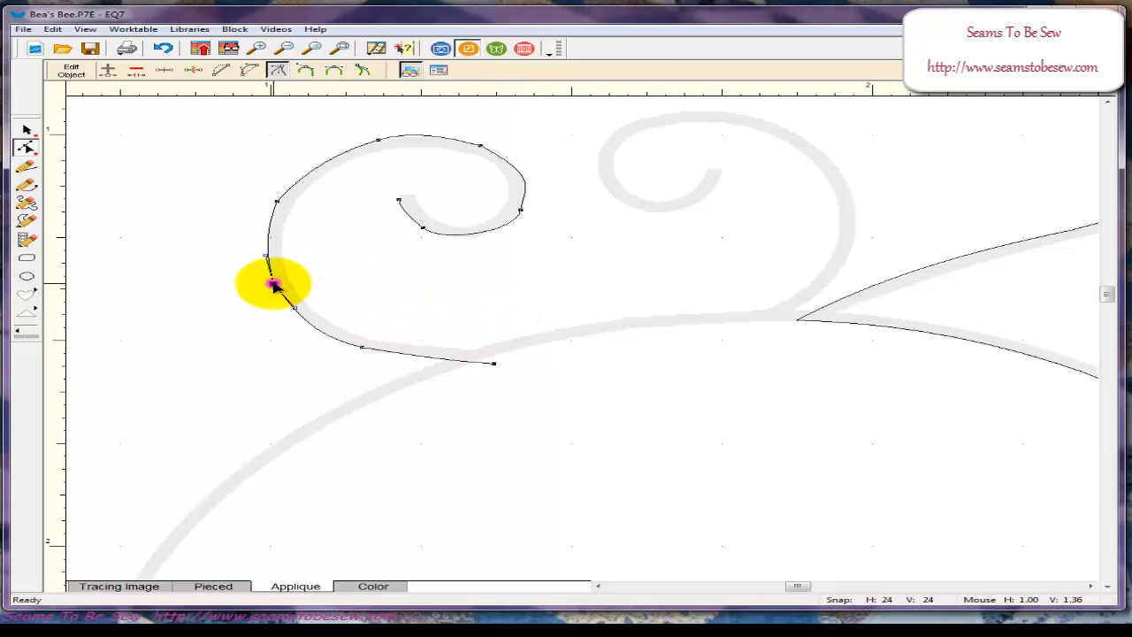
- Fine-tune the two nodes on the left antenna's outer side and the curve of the segment below them
{"action": "left_click", "coordinate": [319, 268]}
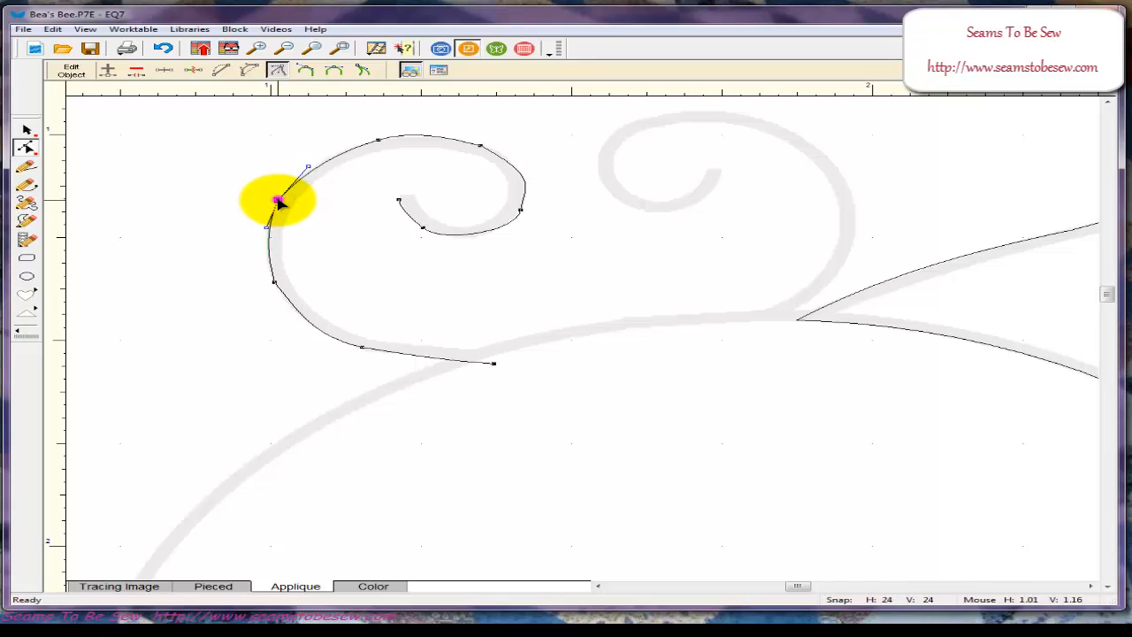
{"action": "left_click", "coordinate": [294, 306]}
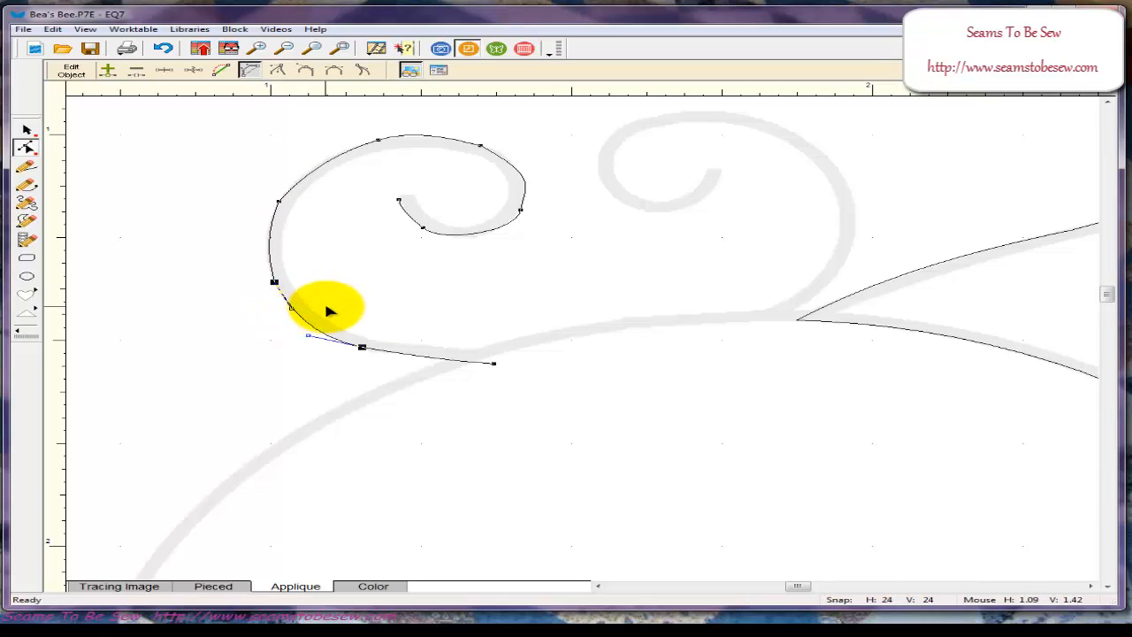
{"action": "left_click", "coordinate": [325, 307]}
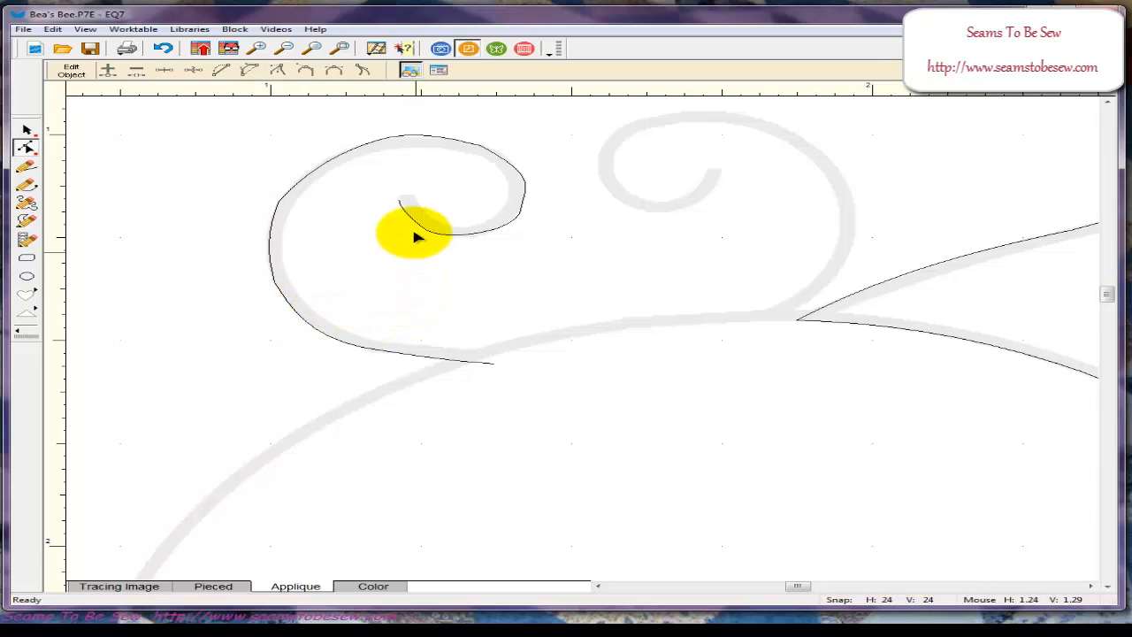
- Select the finished left antenna outline and clone it
{"action": "left_click", "coordinate": [26, 130]}
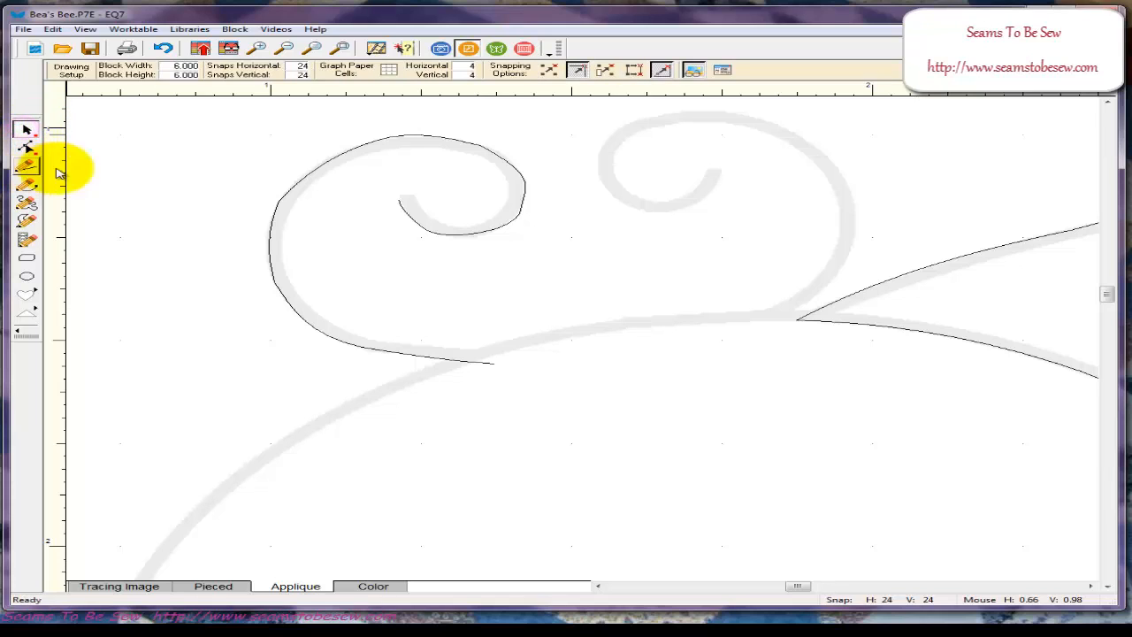
{"action": "left_click", "coordinate": [397, 139]}
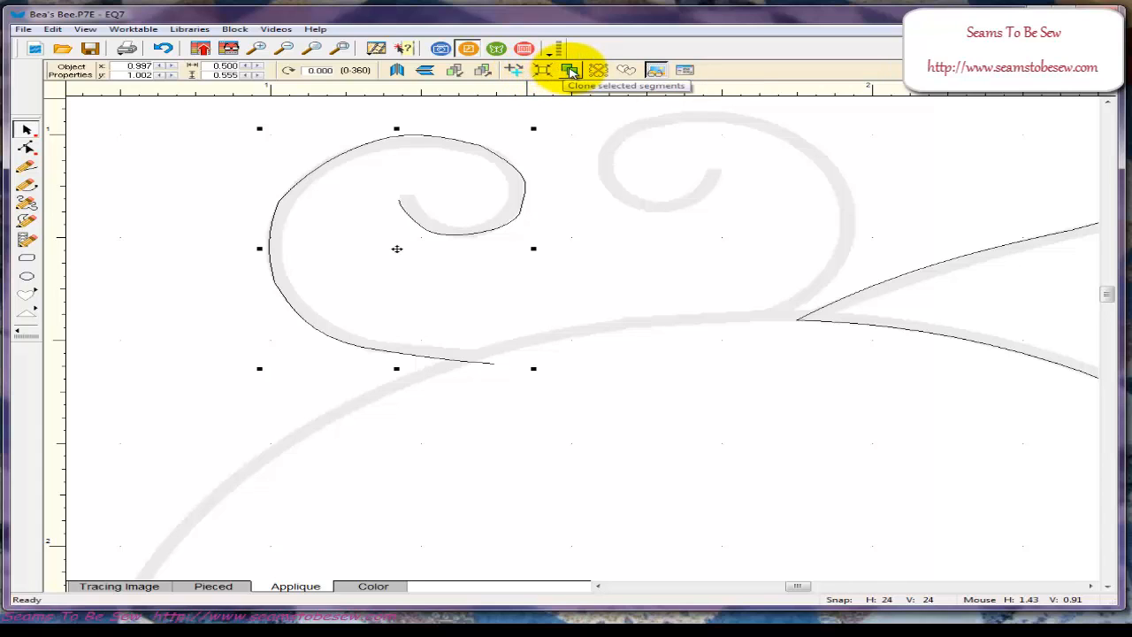
{"action": "left_click", "coordinate": [571, 70]}
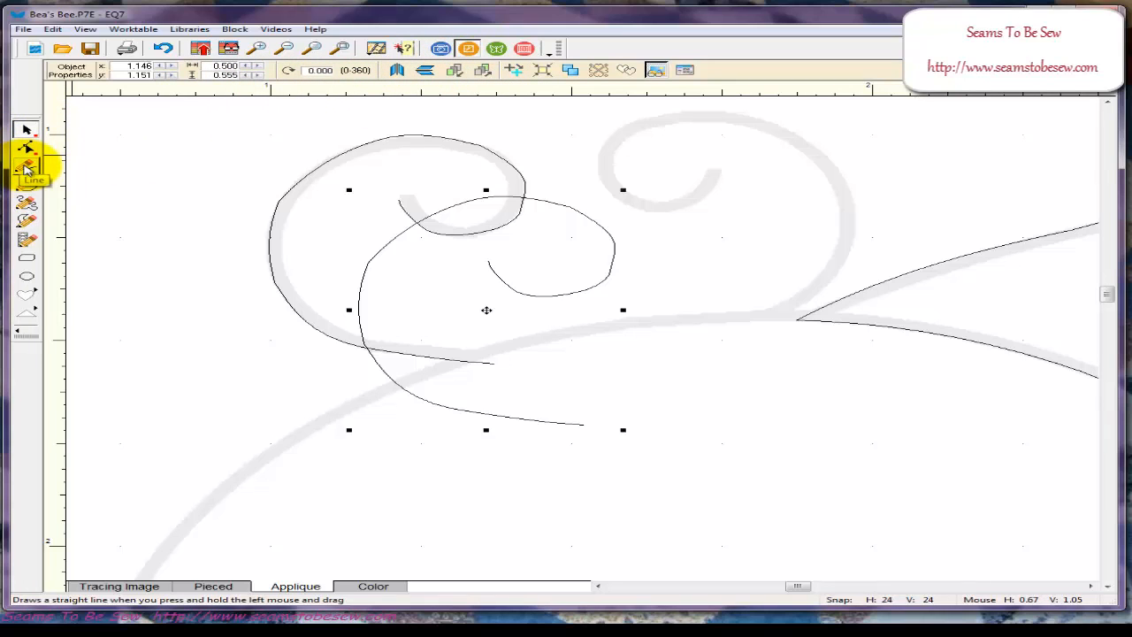
- Flip the antenna copy horizontally and position it over the right antenna in the tracing image
{"action": "left_click", "coordinate": [36, 135]}
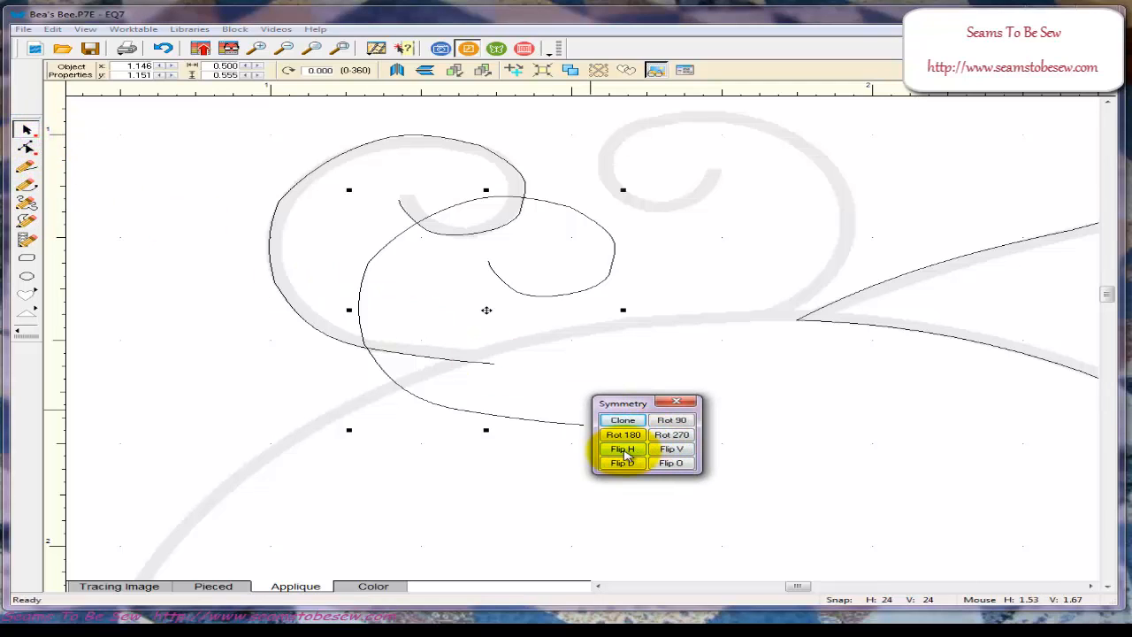
{"action": "left_click", "coordinate": [623, 450]}
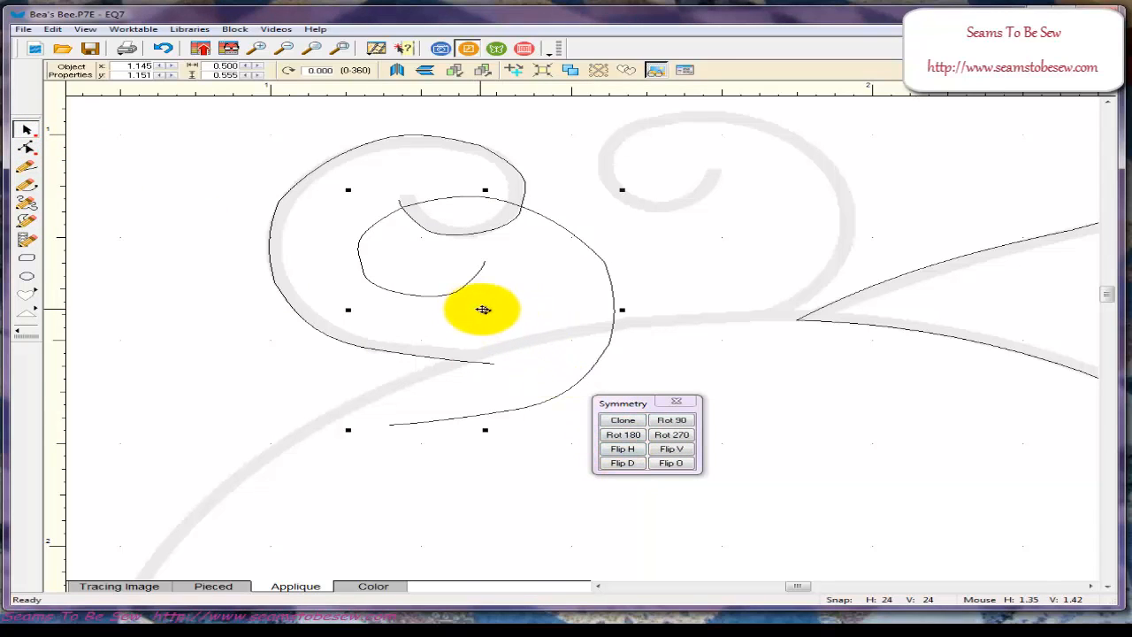
{"action": "mouse_move", "coordinate": [485, 309]}
{"action": "left_mouse_down"}
{"action": "mouse_move", "coordinate": [727, 235]}
{"action": "mouse_move", "coordinate": [723, 223]}
{"action": "left_mouse_up"}
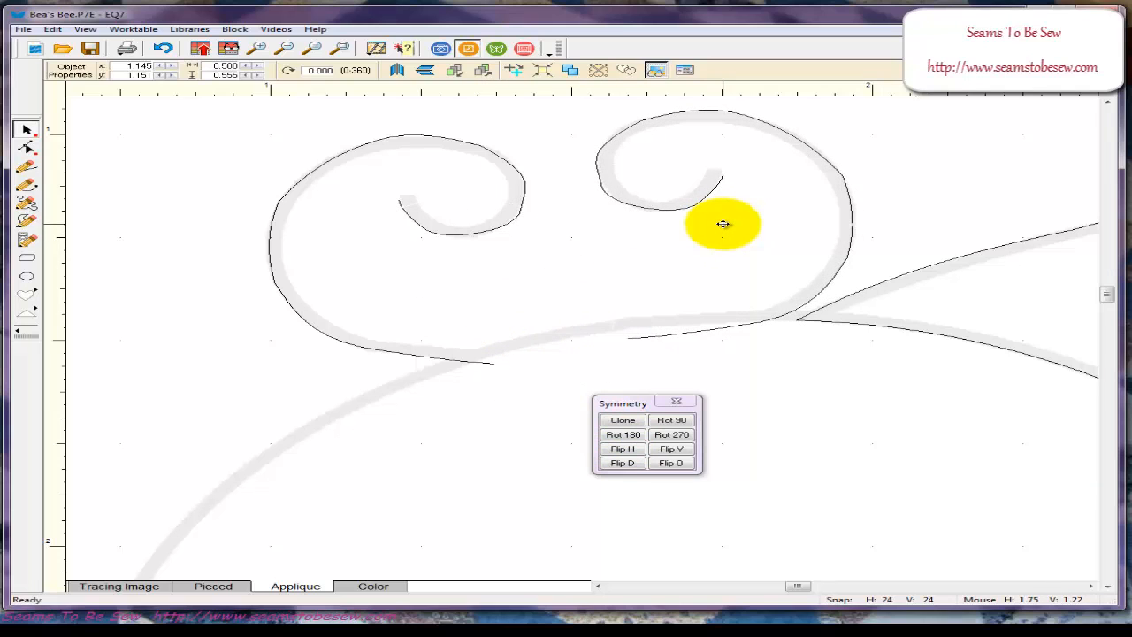
- Adjust the curves on the inner side and lower bend of the right antenna's curl to hug the tracing
{"action": "left_click", "coordinate": [31, 149]}
{"action": "left_click", "coordinate": [712, 110]}
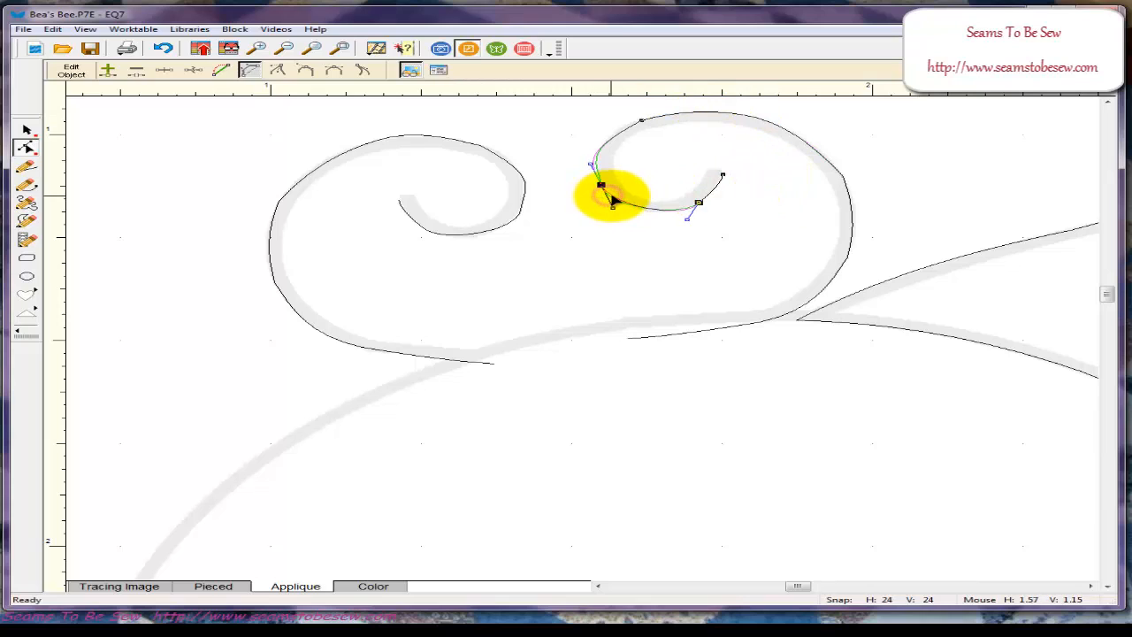
{"action": "left_click_drag", "start_coordinate": [613, 199], "coordinate": [616, 200]}
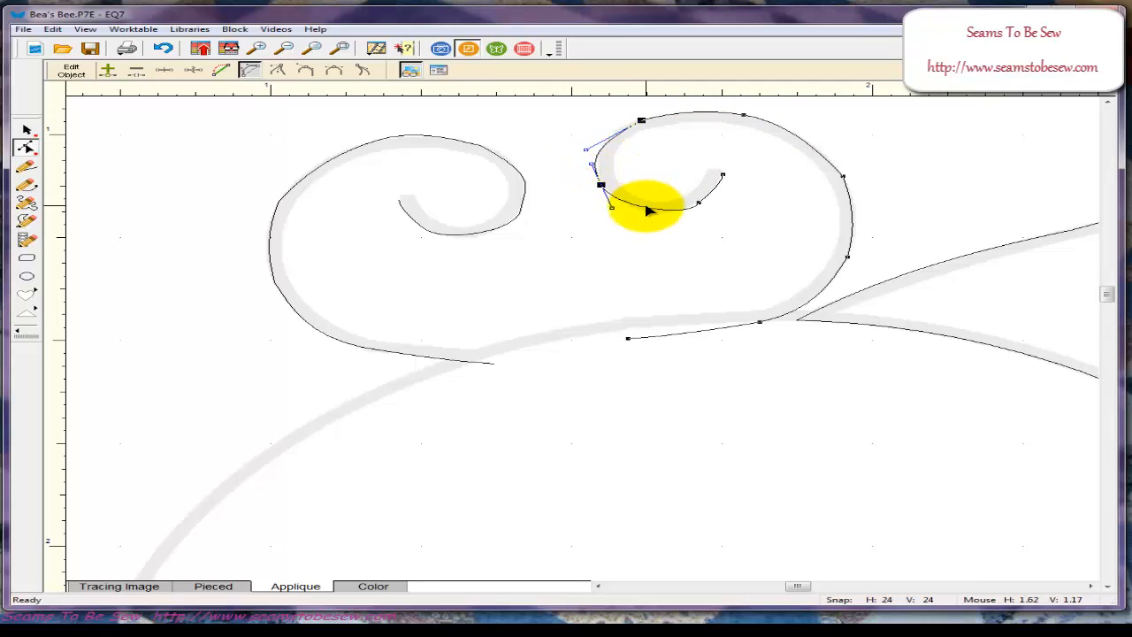
{"action": "left_click_drag", "start_coordinate": [647, 203], "coordinate": [648, 214]}
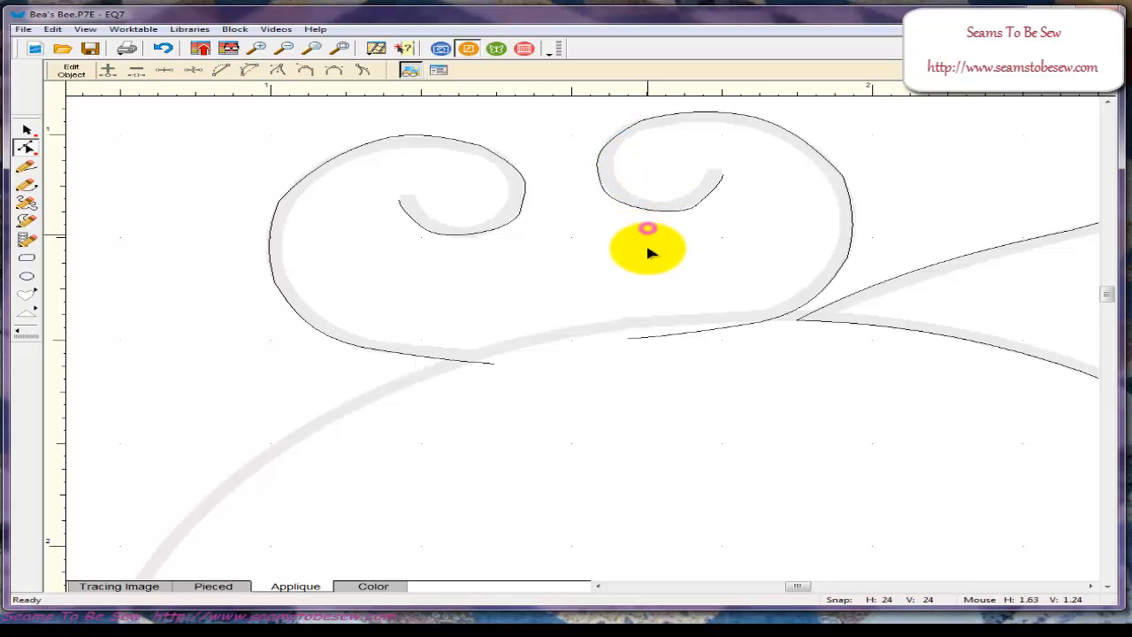
- Extend the right antenna's base end node to meet the left antenna's base end node inside the head
{"action": "left_click", "coordinate": [665, 352]}
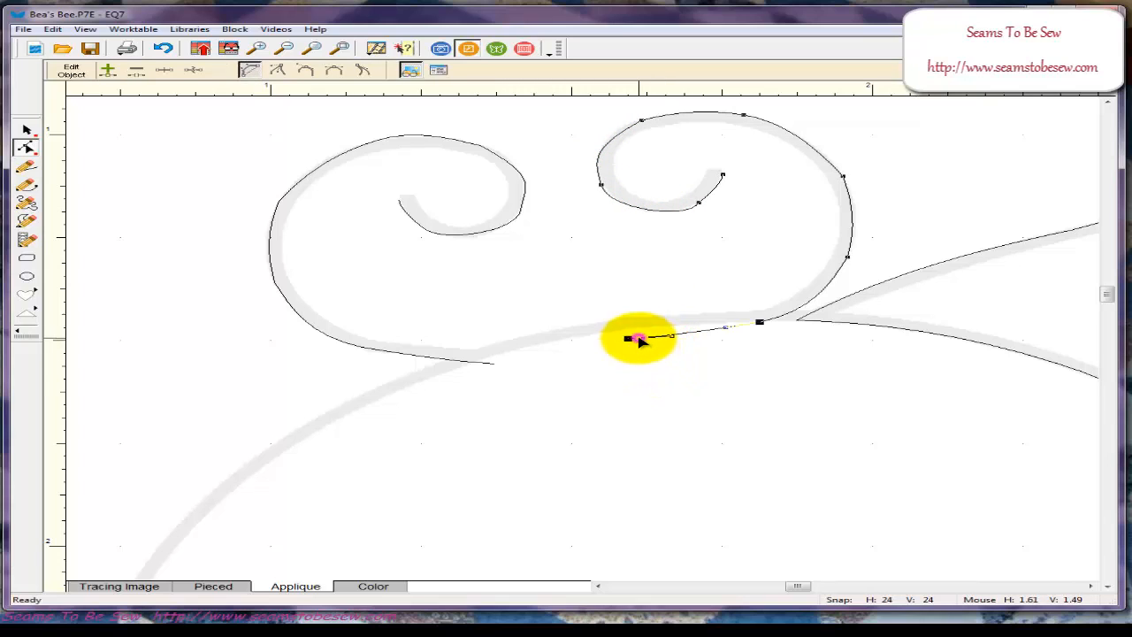
{"action": "left_click_drag", "start_coordinate": [637, 338], "coordinate": [498, 365]}
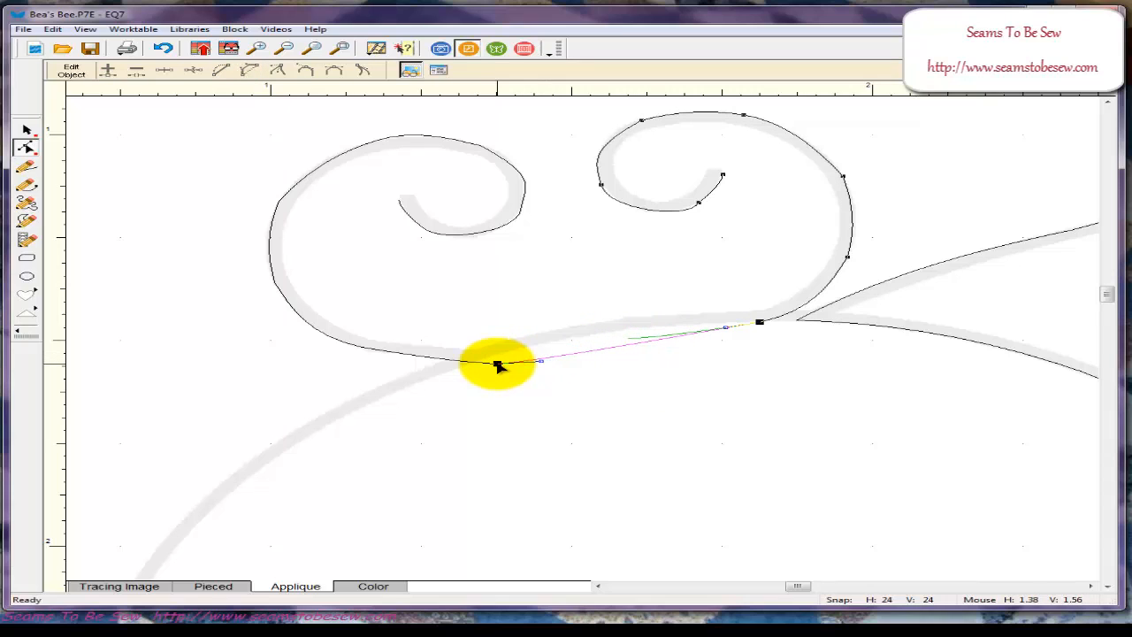
{"action": "left_click", "coordinate": [601, 362]}
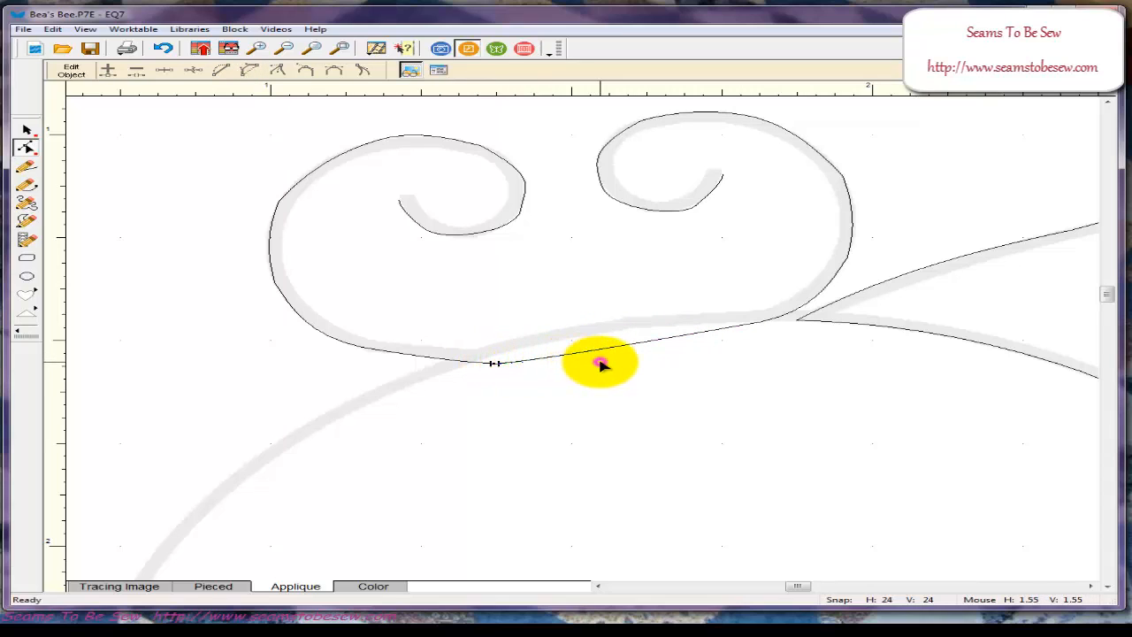
{"action": "left_click", "coordinate": [493, 365]}
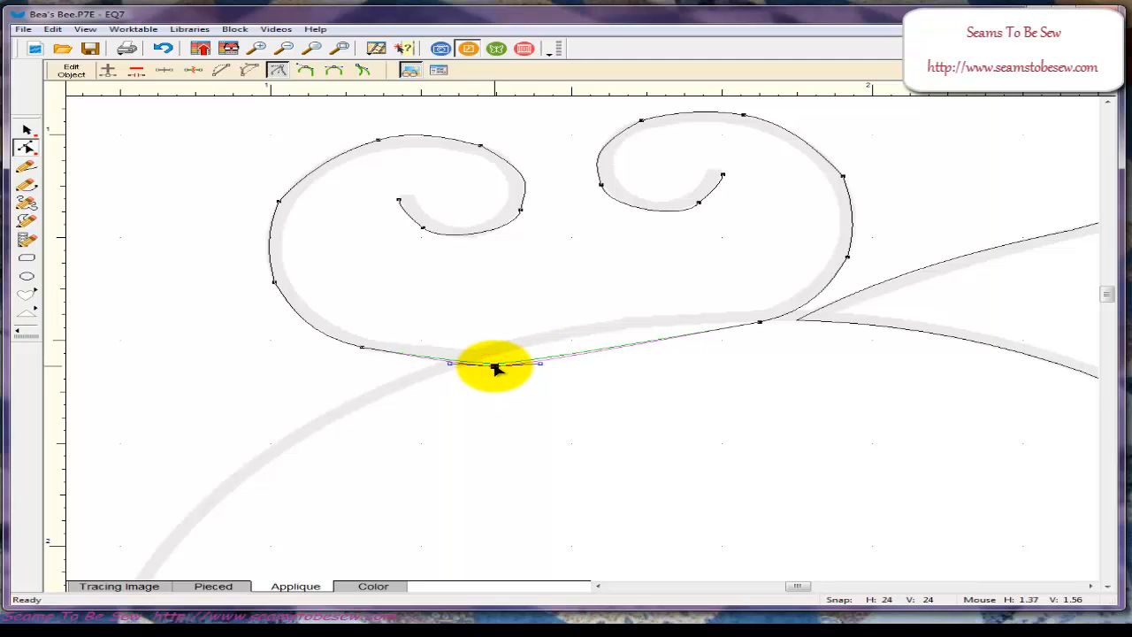
{"action": "left_click", "coordinate": [535, 374]}
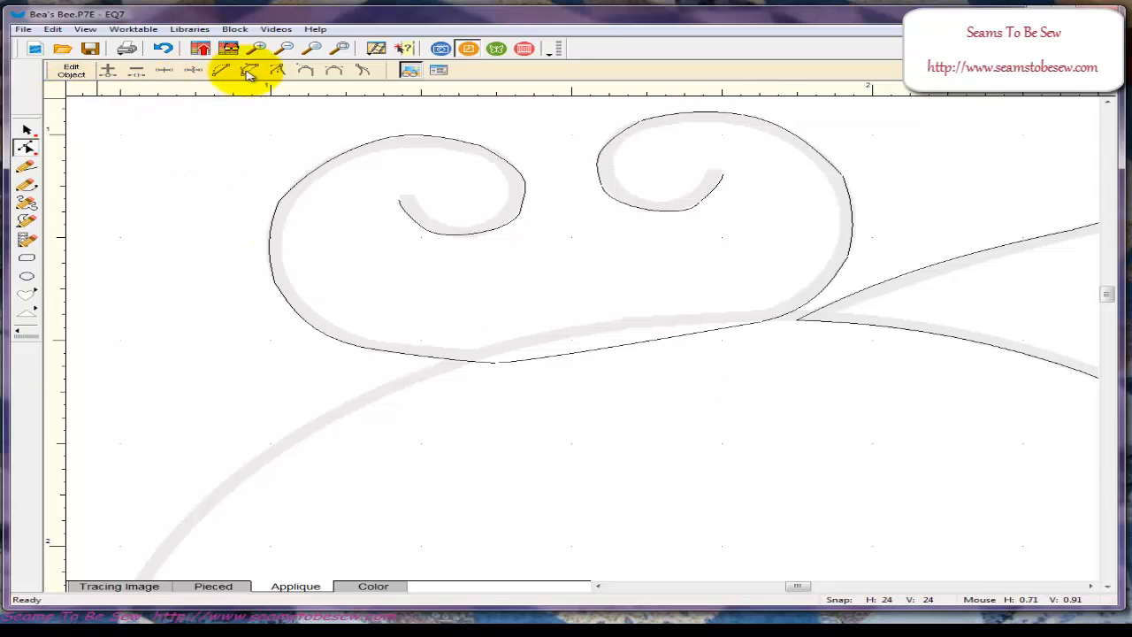
- Draw an oval about 2.28 wide and 2.36 high around the traced head using the simple circle shape
{"action": "left_click", "coordinate": [340, 48]}
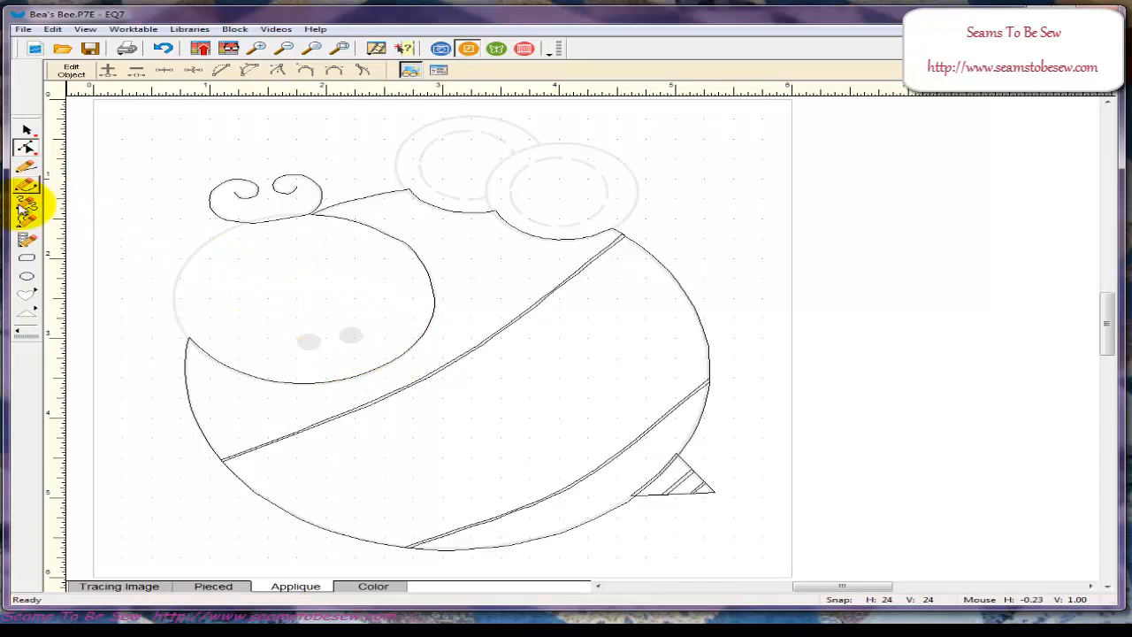
{"action": "left_click", "coordinate": [28, 278]}
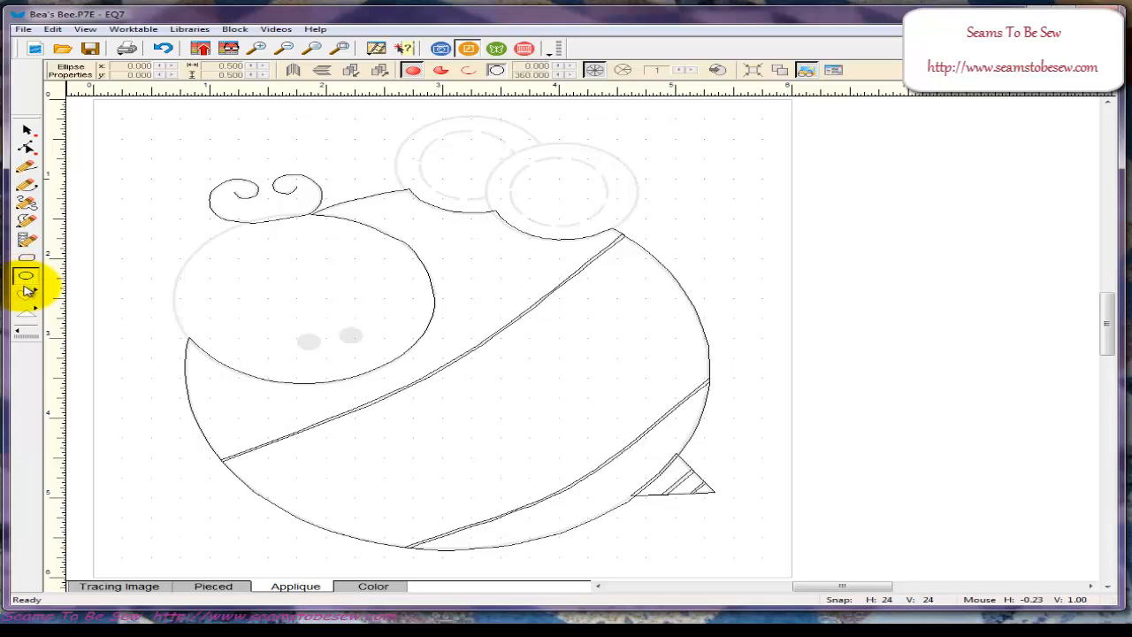
{"action": "left_click", "coordinate": [24, 297]}
{"action": "left_click_drag", "start_coordinate": [29, 301], "coordinate": [76, 298]}
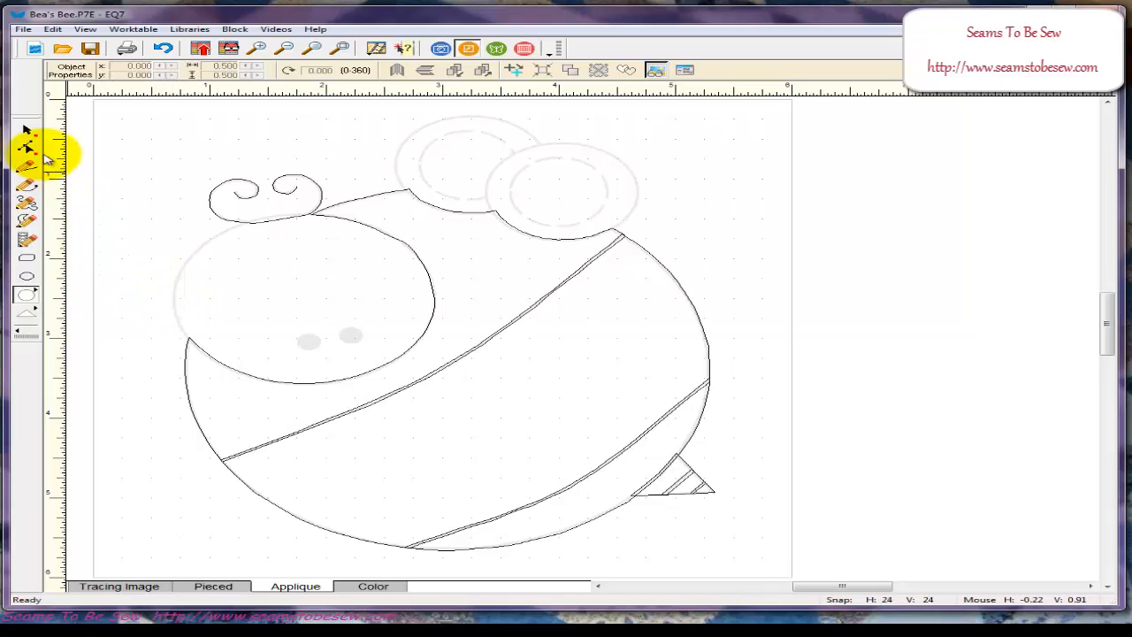
{"action": "left_click", "coordinate": [259, 49]}
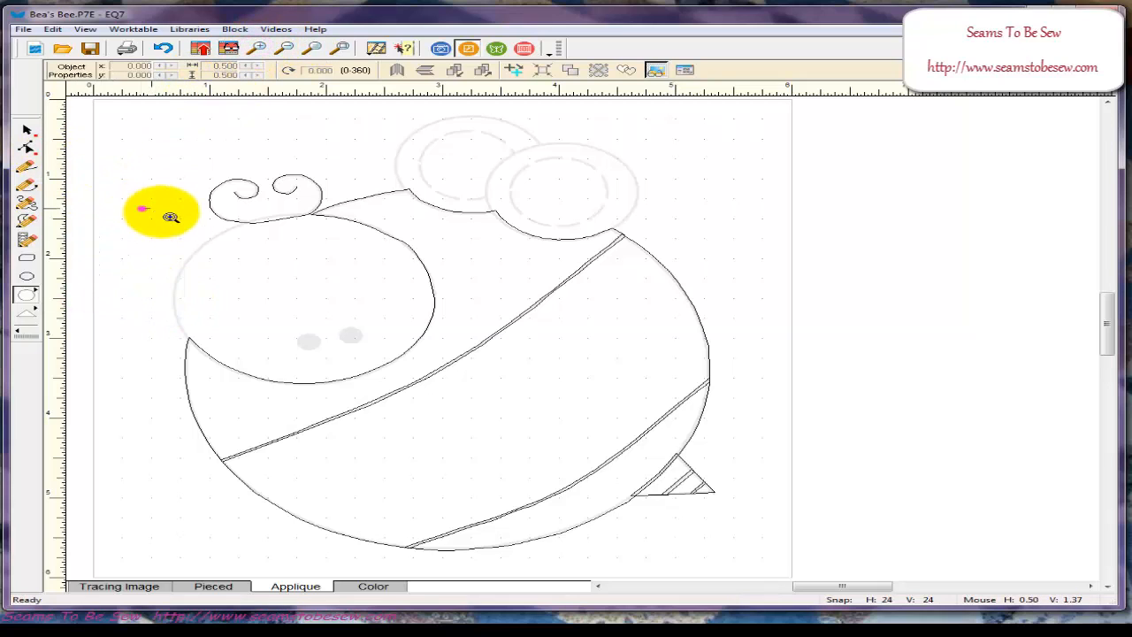
{"action": "mouse_move", "coordinate": [141, 209]}
{"action": "left_mouse_down"}
{"action": "mouse_move", "coordinate": [419, 334]}
{"action": "mouse_move", "coordinate": [475, 394]}
{"action": "left_mouse_up"}
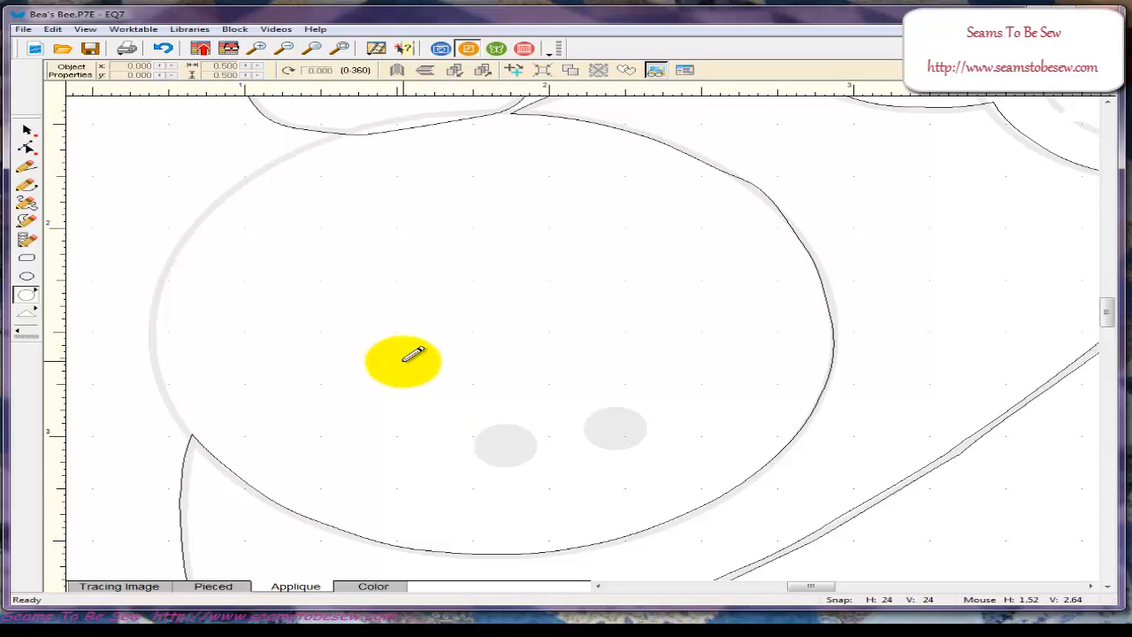
{"action": "left_click_drag", "start_coordinate": [159, 287], "coordinate": [851, 349]}
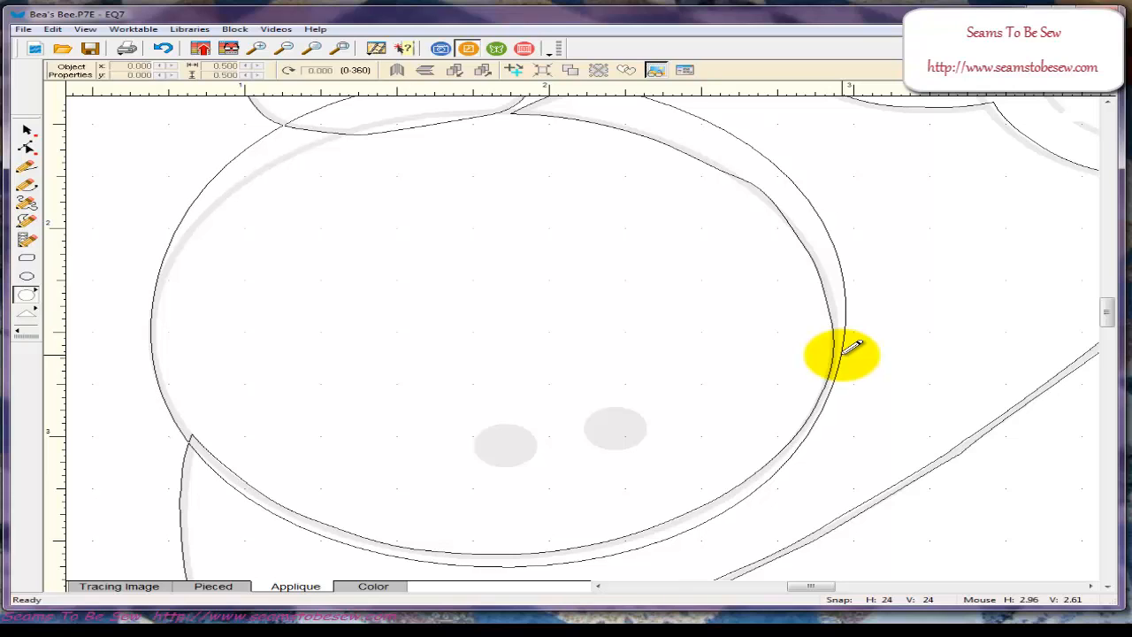
{"action": "left_click_drag", "start_coordinate": [850, 349], "coordinate": [852, 345]}
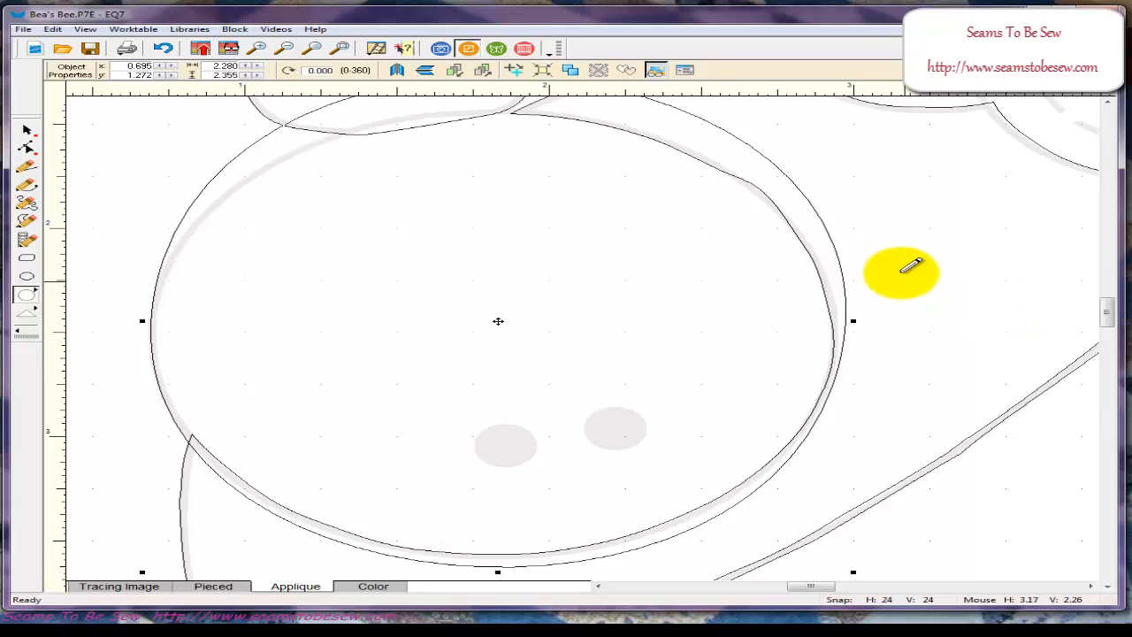
- Reduce the head oval's height from its upper and lower edges so it follows the traced head
{"action": "left_click_drag", "start_coordinate": [1112, 316], "coordinate": [1106, 306]}
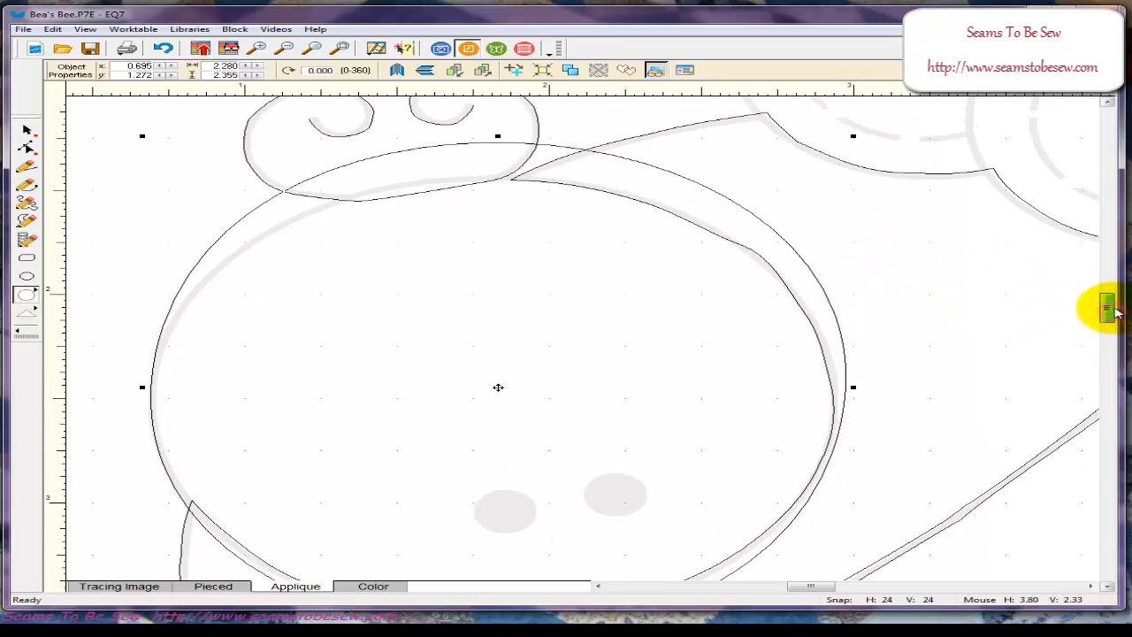
{"action": "left_click_drag", "start_coordinate": [499, 135], "coordinate": [499, 167]}
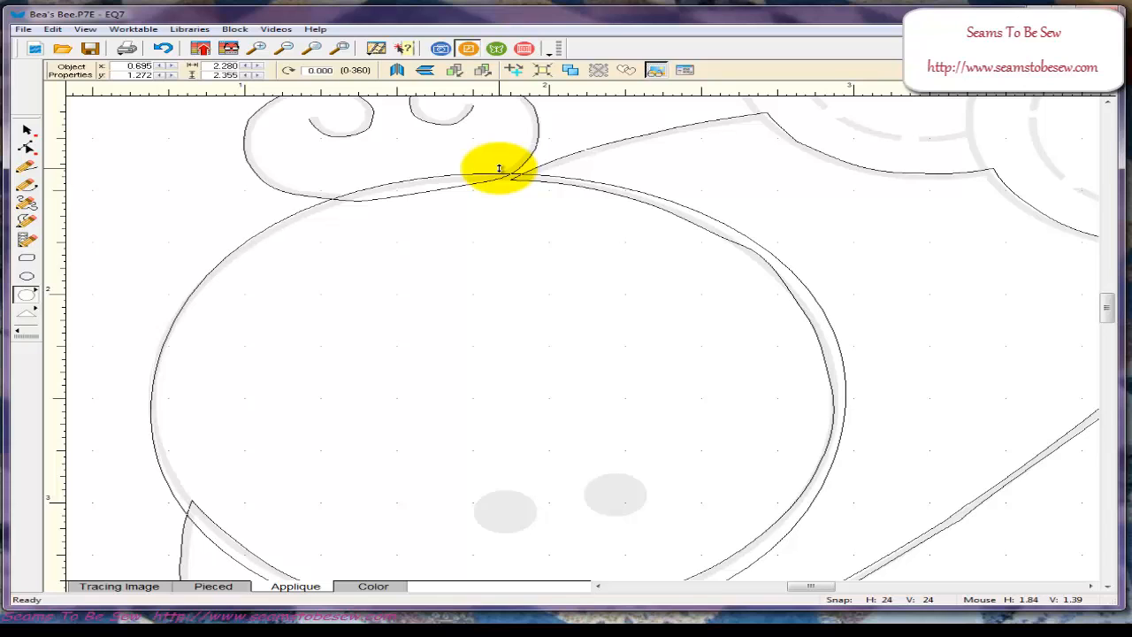
{"action": "left_click_drag", "start_coordinate": [1105, 305], "coordinate": [1107, 314]}
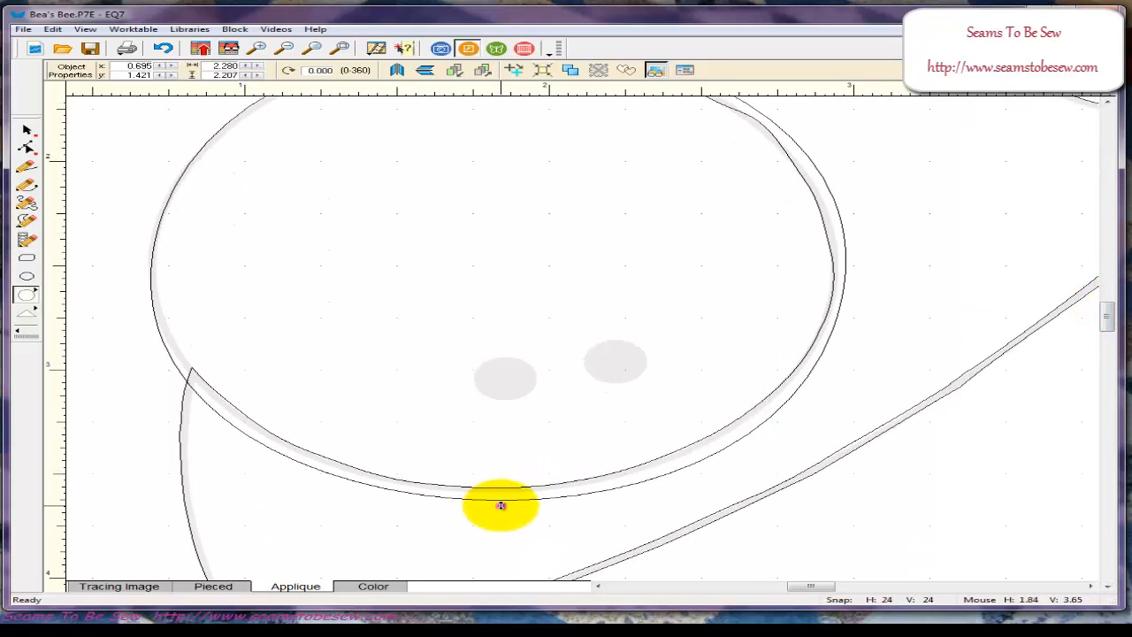
{"action": "left_click_drag", "start_coordinate": [500, 505], "coordinate": [507, 497]}
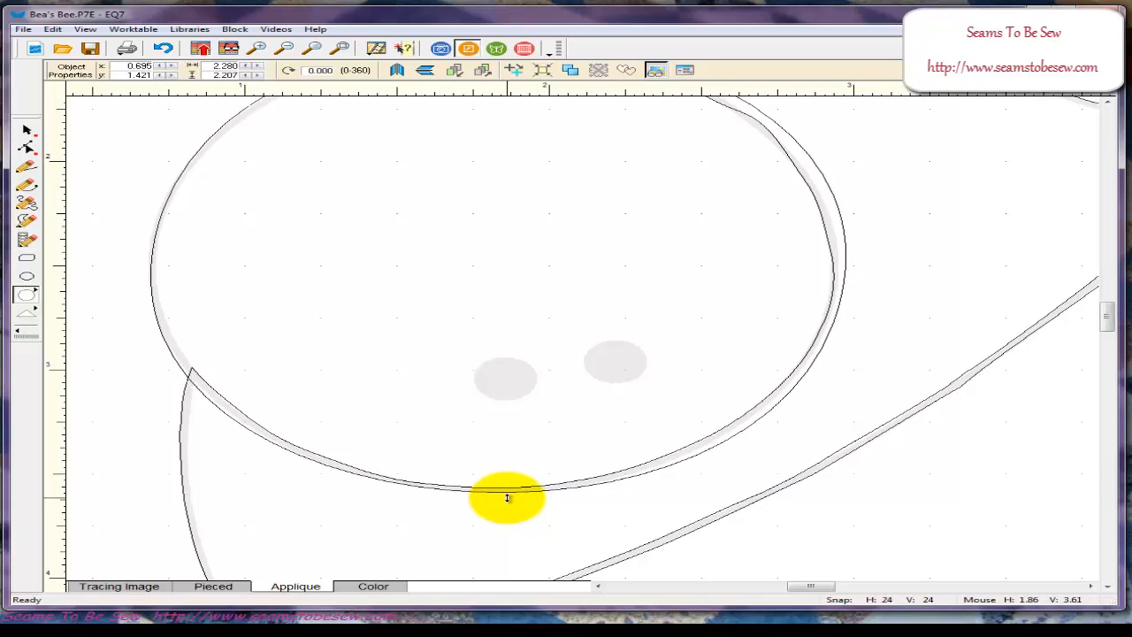
{"action": "left_click", "coordinate": [215, 283]}
- Move the node on the head oval's left side slightly outward with the Edit tool
{"action": "left_click", "coordinate": [27, 147]}
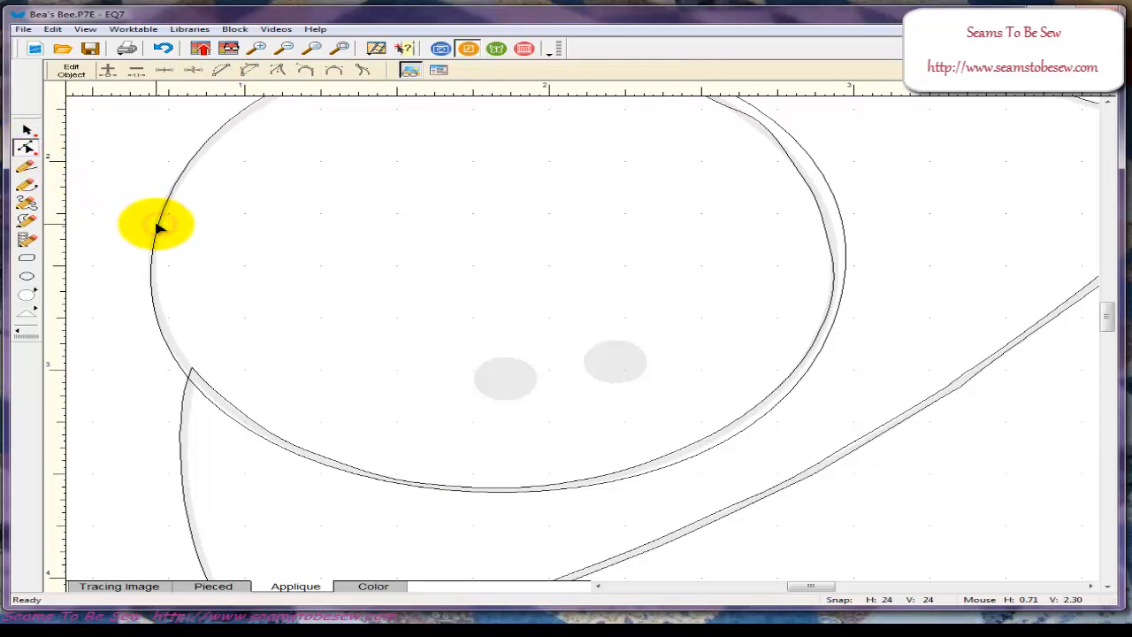
{"action": "left_click", "coordinate": [27, 147]}
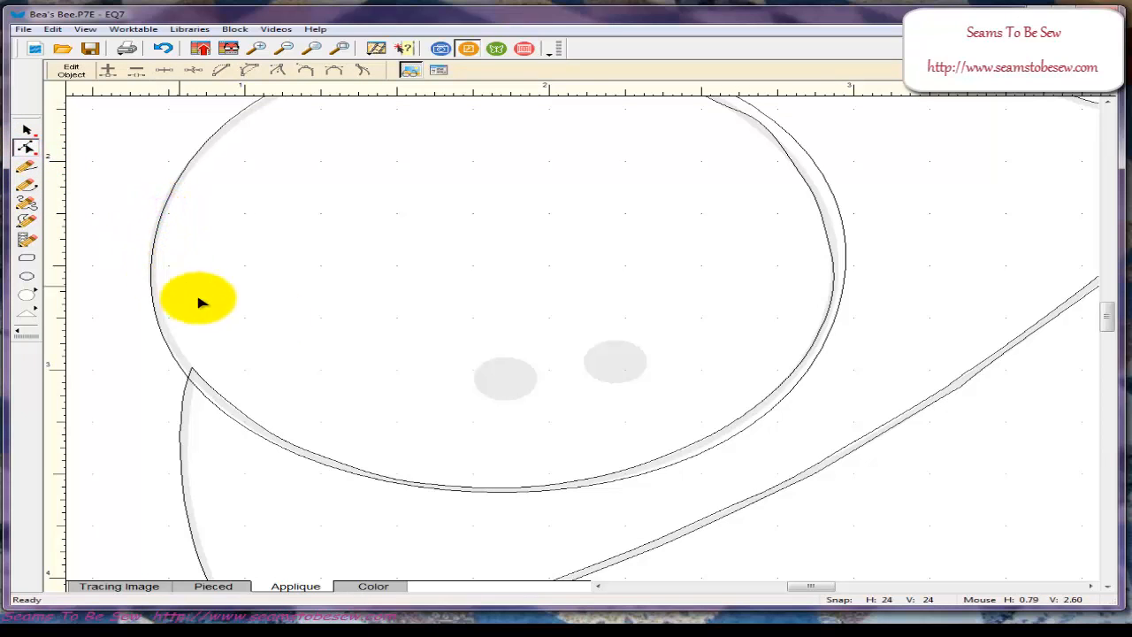
{"action": "scroll", "coordinate": [1106, 315], "scroll_direction": "up", "scroll_amount": 2}
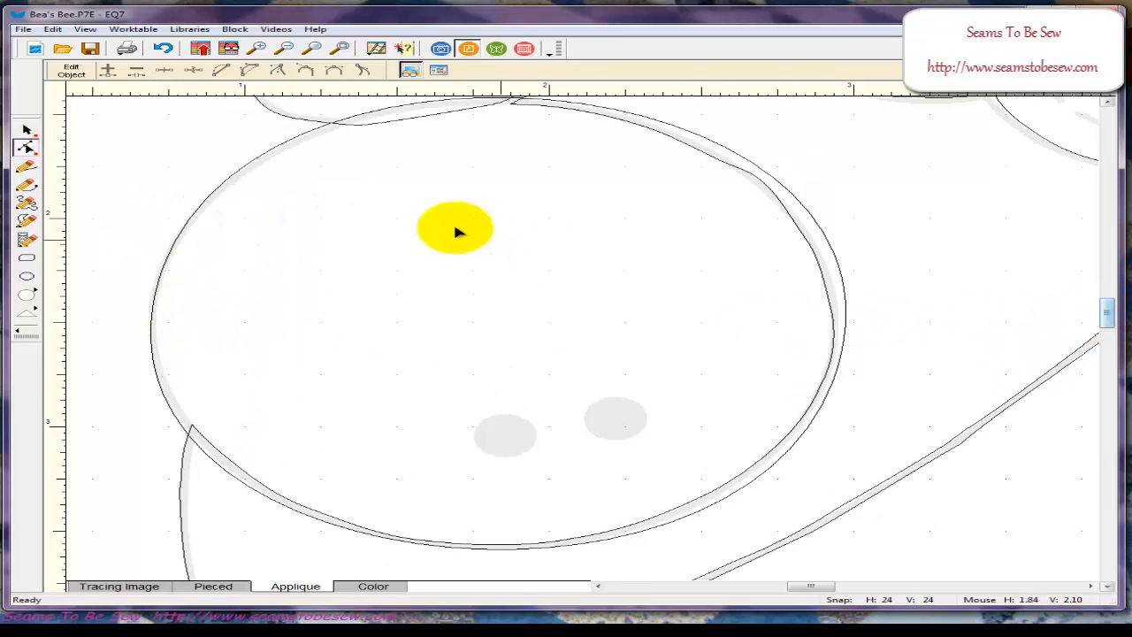
{"action": "left_click", "coordinate": [245, 170]}
{"action": "left_click", "coordinate": [151, 295]}
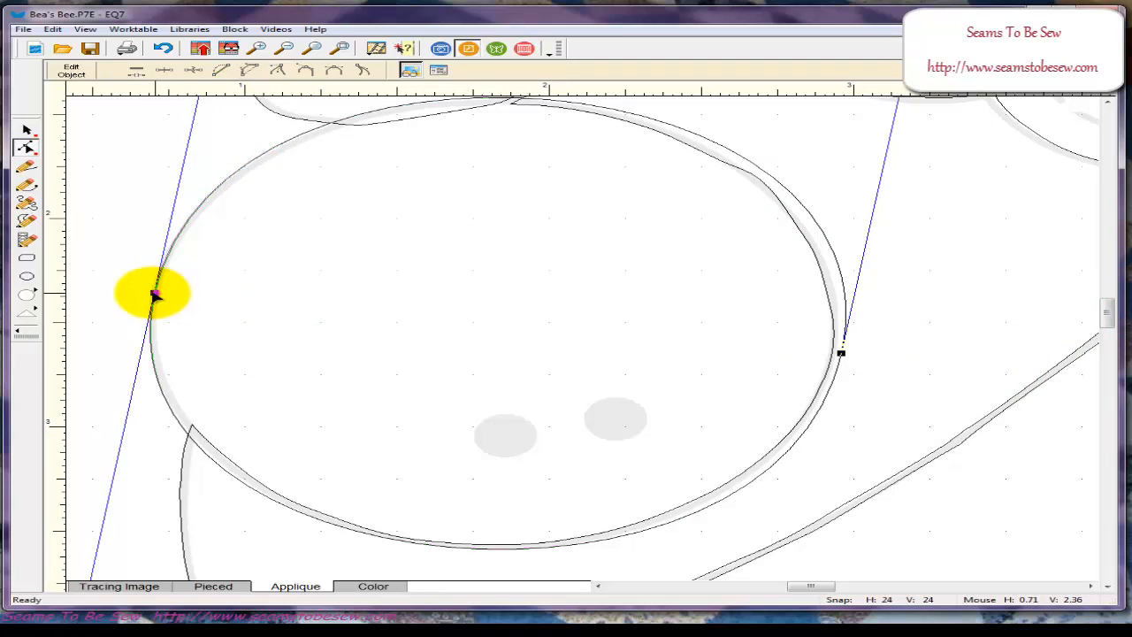
{"action": "left_click_drag", "start_coordinate": [151, 292], "coordinate": [150, 291]}
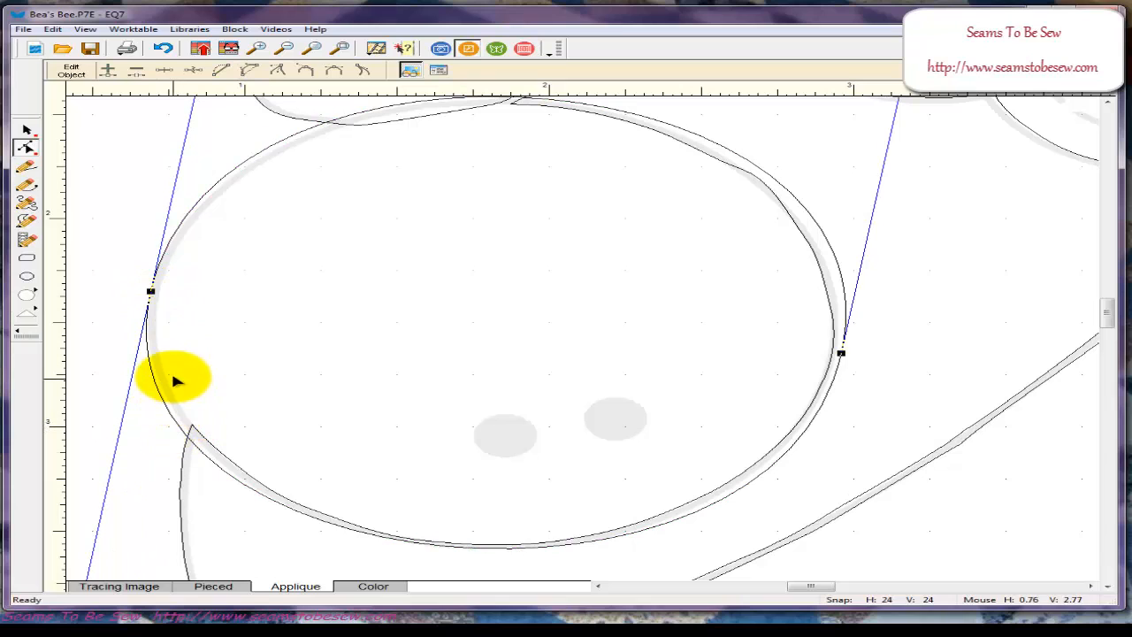
- Add a node to the middle of the head oval's upper arc
{"action": "left_click", "coordinate": [27, 148]}
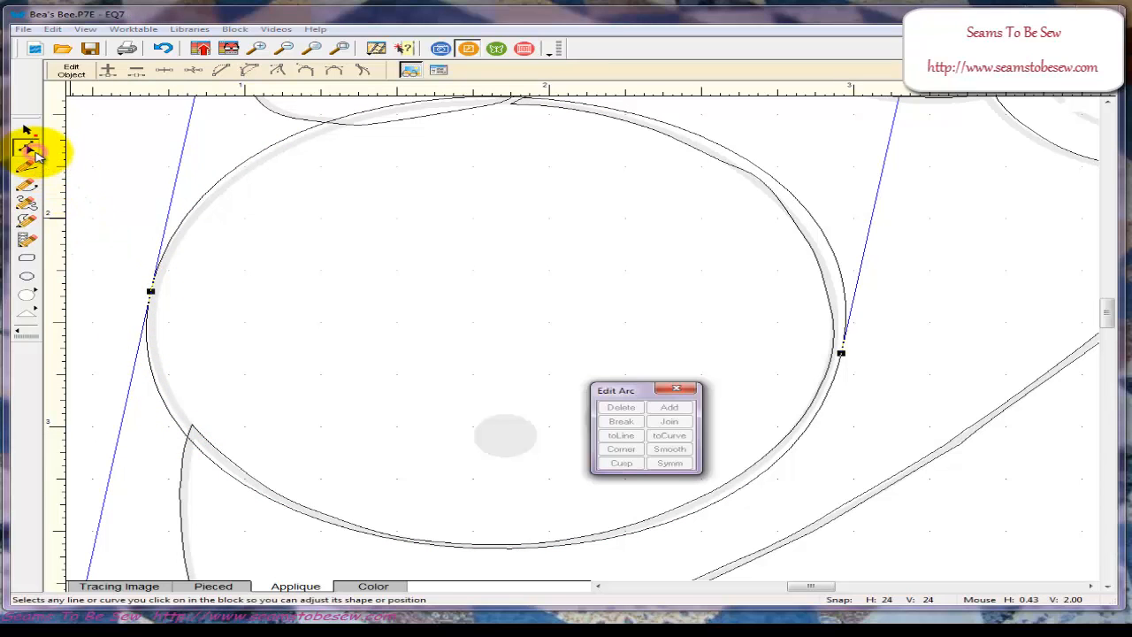
{"action": "left_click", "coordinate": [256, 313]}
{"action": "left_click", "coordinate": [151, 291]}
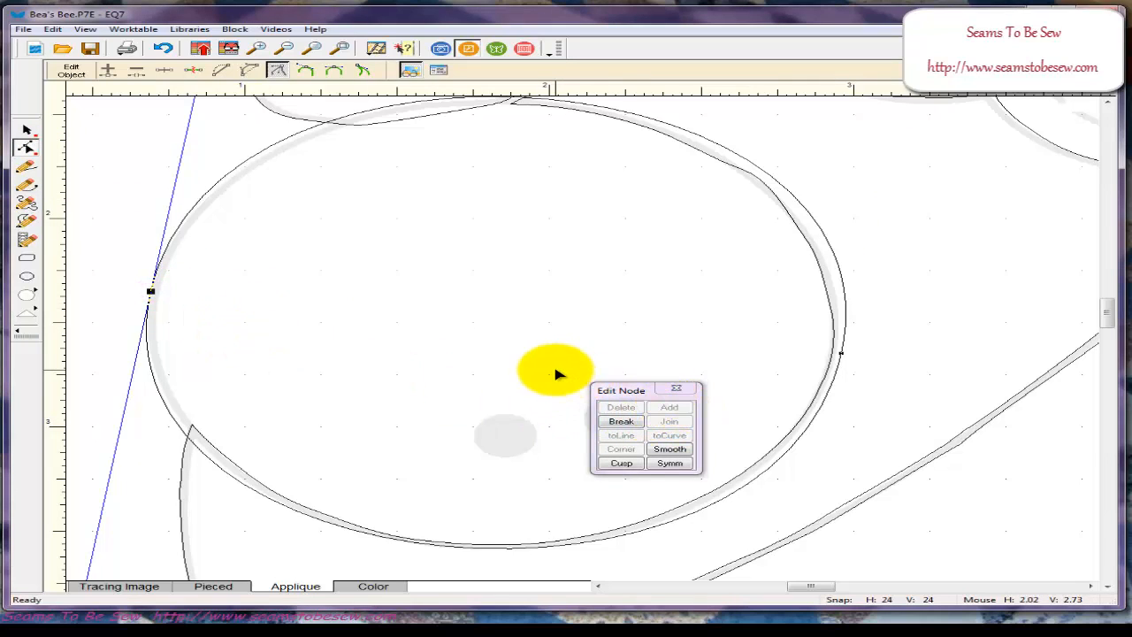
{"action": "left_click", "coordinate": [555, 374]}
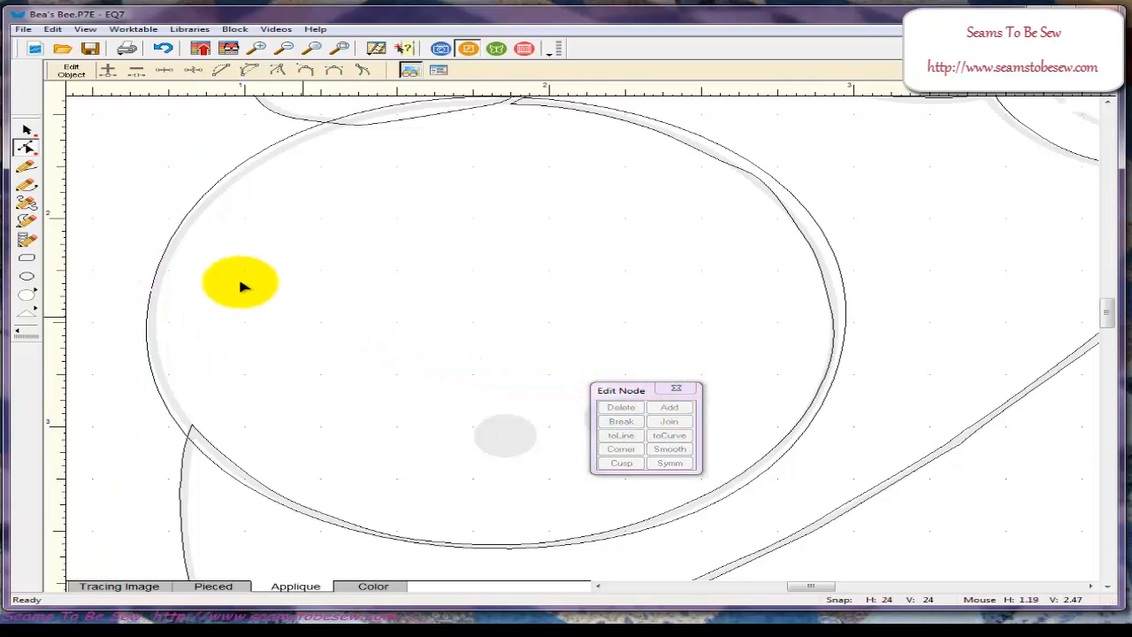
{"action": "left_click", "coordinate": [177, 233]}
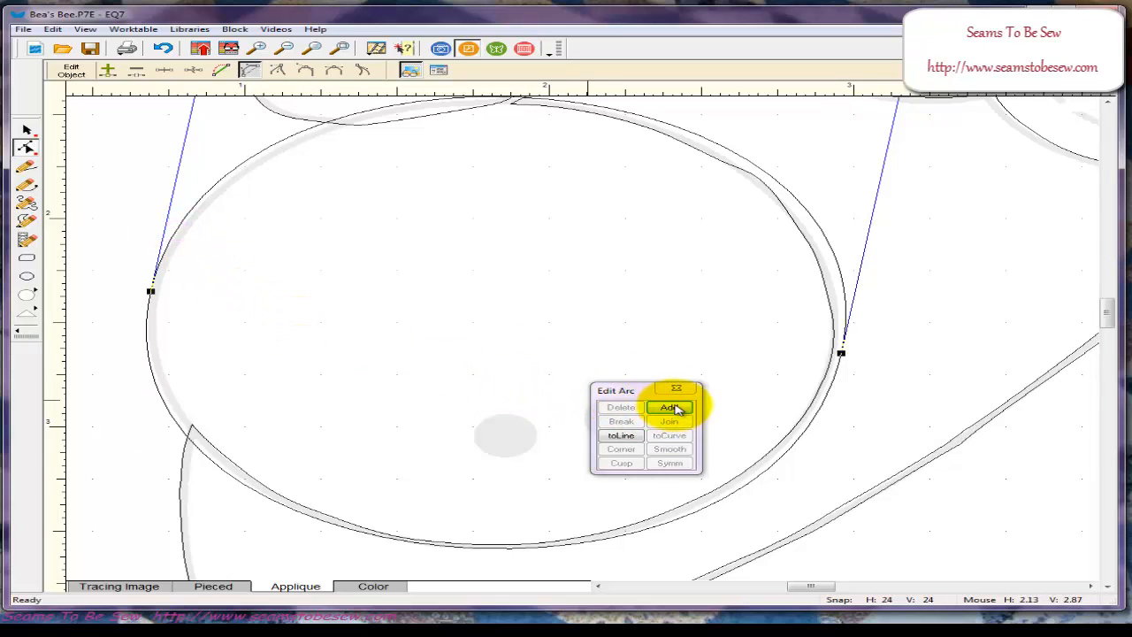
{"action": "left_click", "coordinate": [672, 407]}
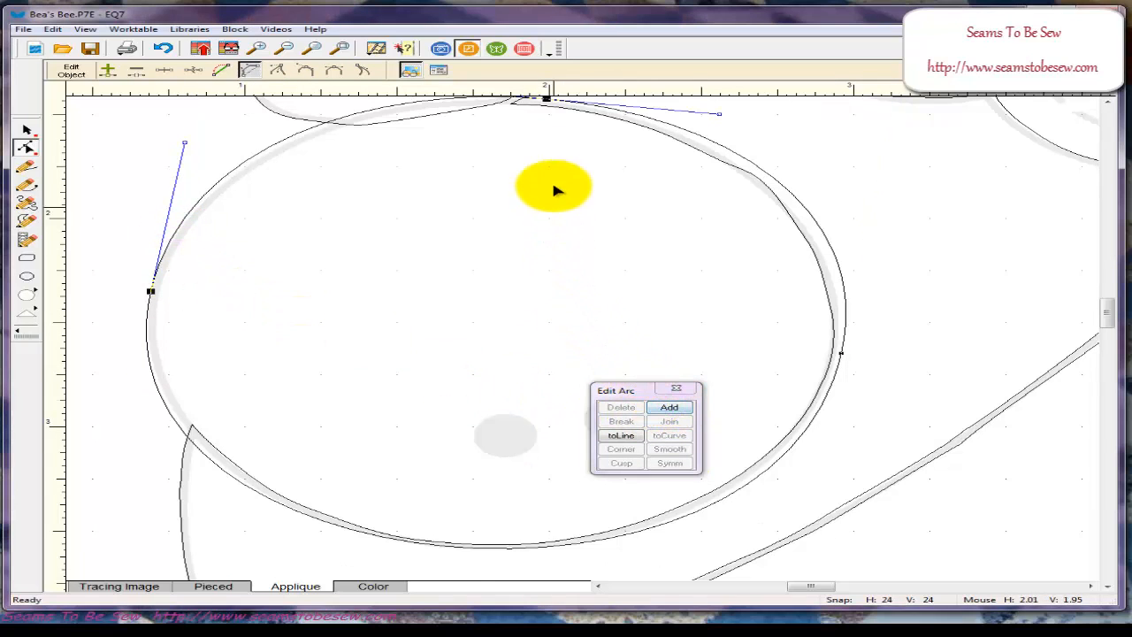
- Nudge the head oval's top node, then add a node on its upper-left arc and move it slightly inward onto the traced line
{"action": "left_click", "coordinate": [549, 100]}
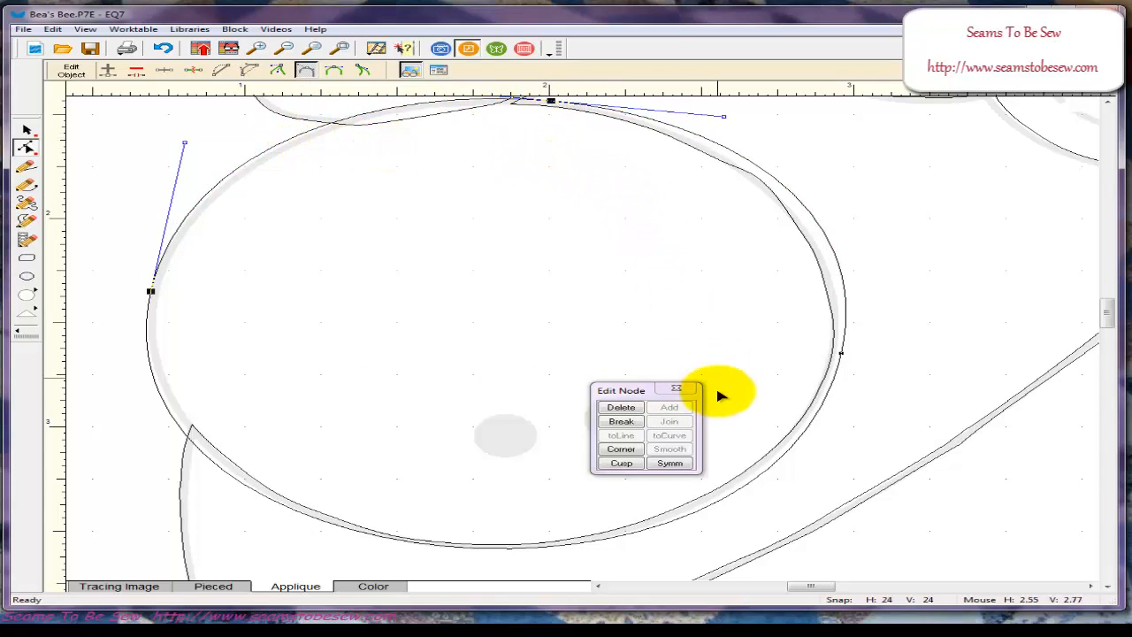
{"action": "left_click", "coordinate": [531, 392]}
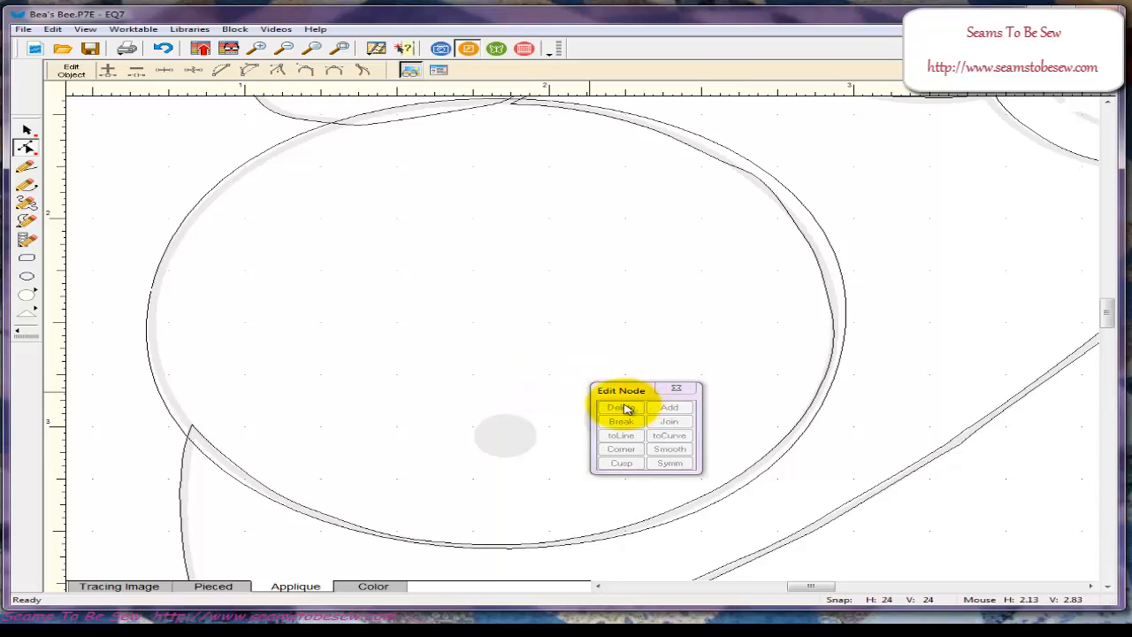
{"action": "left_click", "coordinate": [269, 150]}
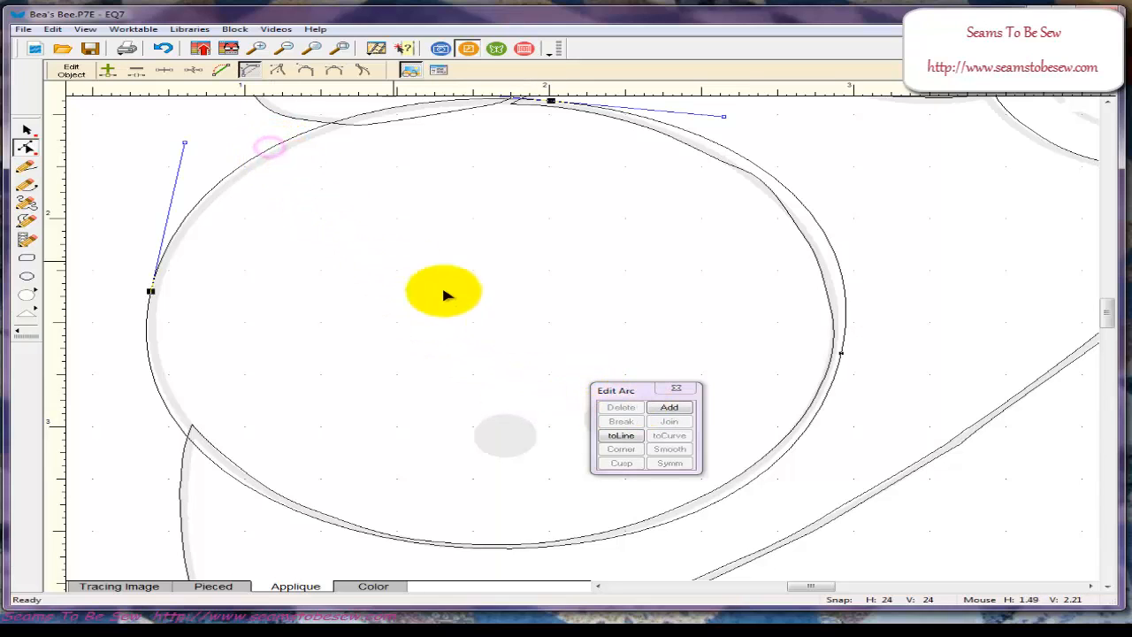
{"action": "left_click", "coordinate": [669, 406]}
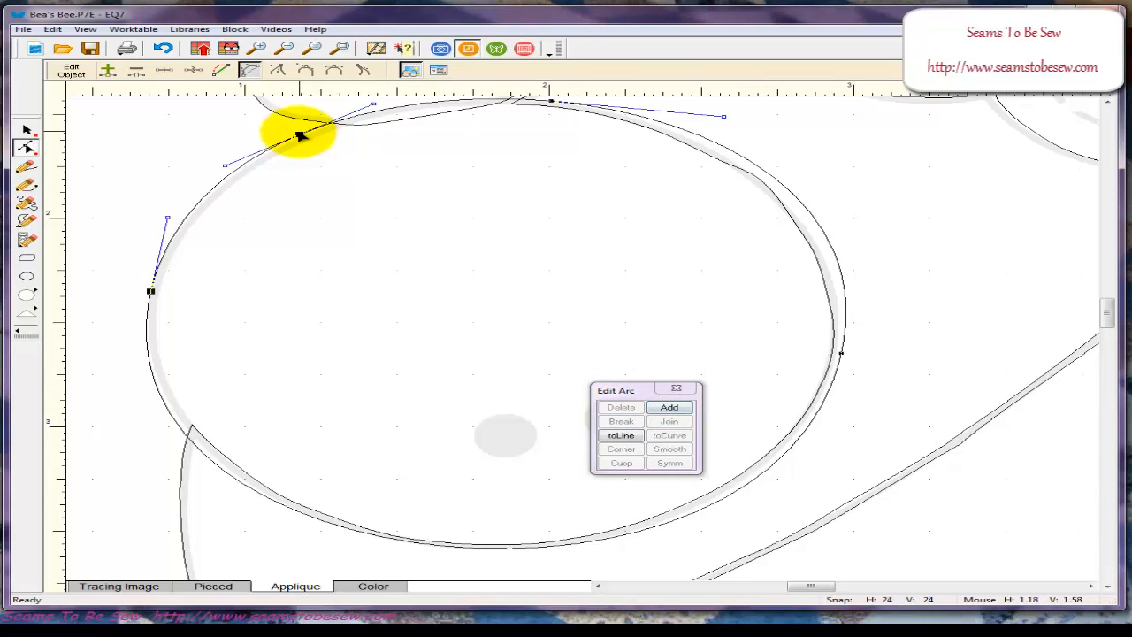
{"action": "left_click_drag", "start_coordinate": [299, 134], "coordinate": [302, 139]}
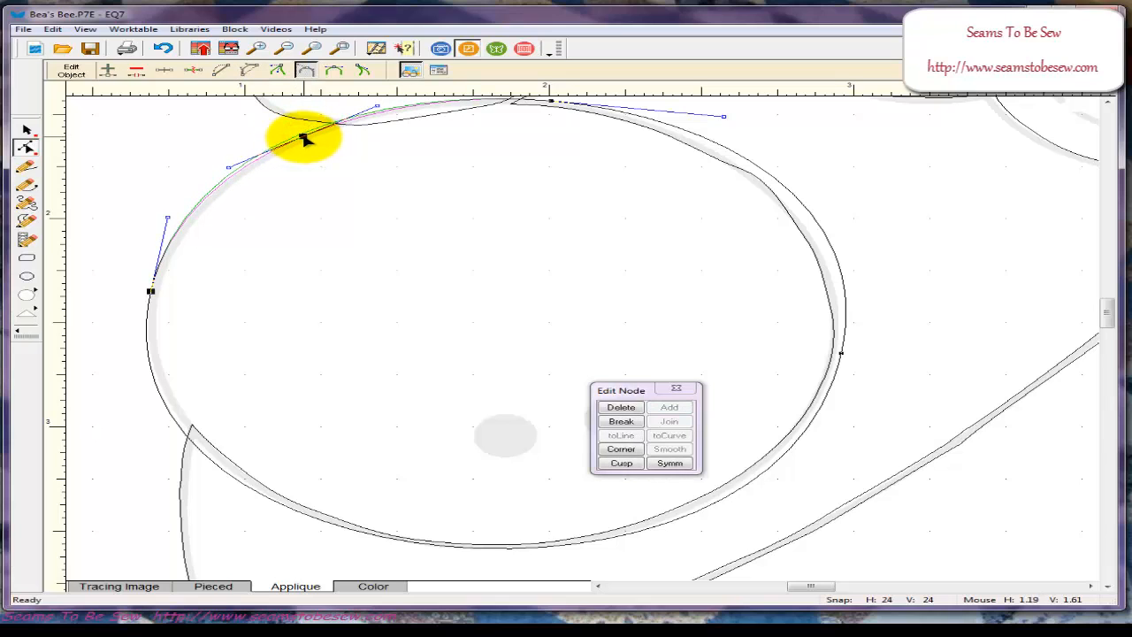
{"action": "left_click", "coordinate": [337, 159]}
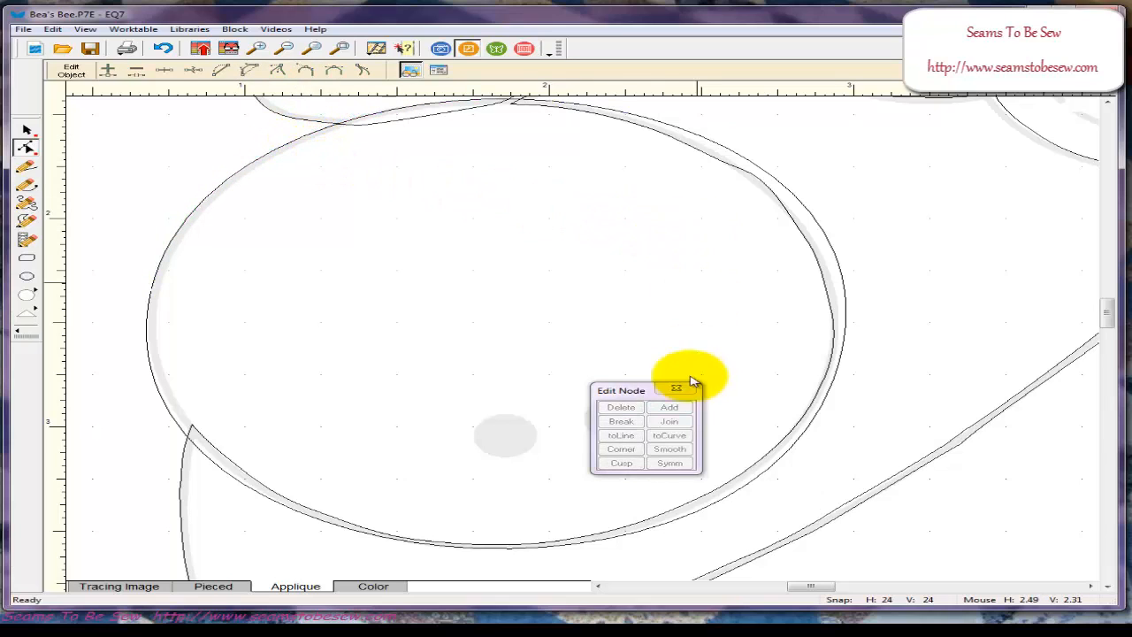
- Add a node to the head oval's upper-right arc
{"action": "left_click", "coordinate": [763, 173]}
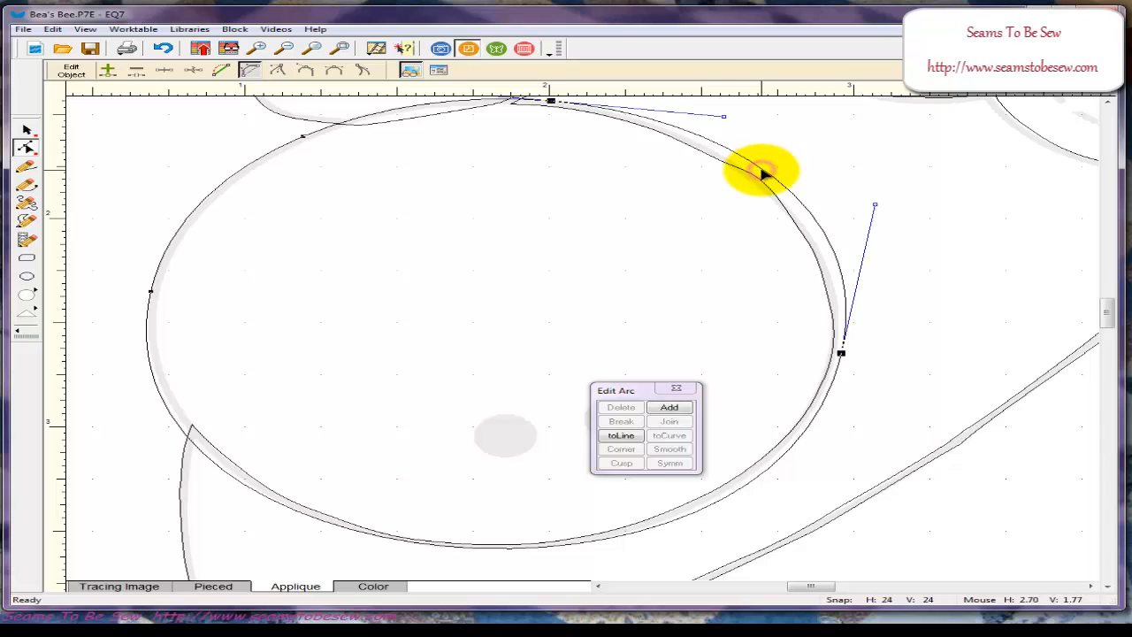
{"action": "left_click", "coordinate": [672, 407]}
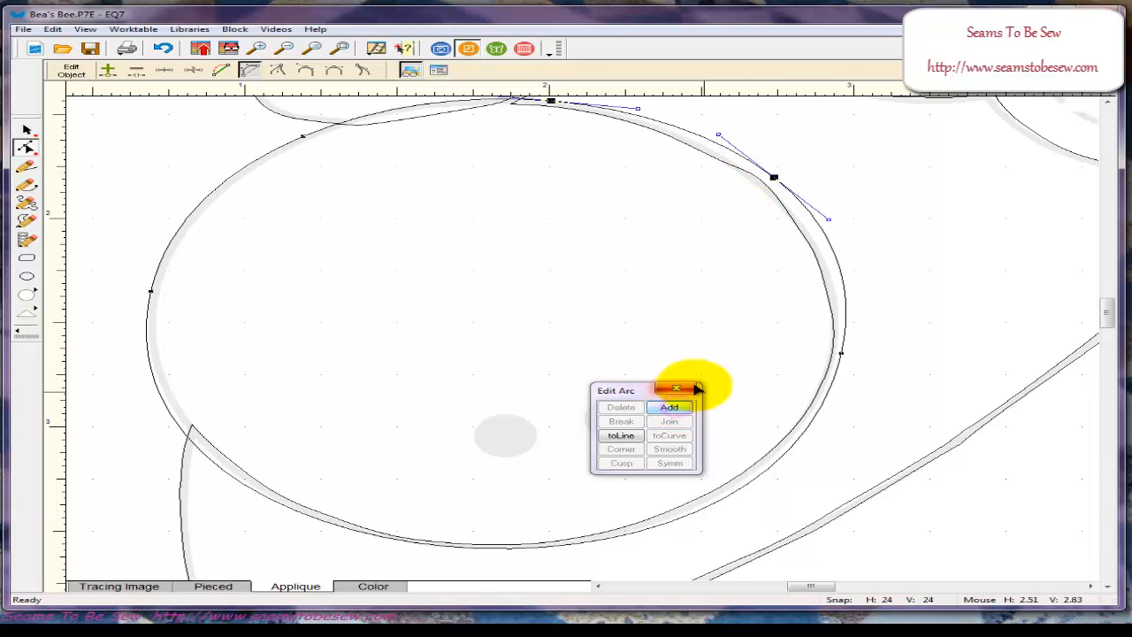
- Smooth the kink in the body outline beside the head's upper-right arc by adjusting the curve and its node
{"action": "left_click", "coordinate": [761, 180]}
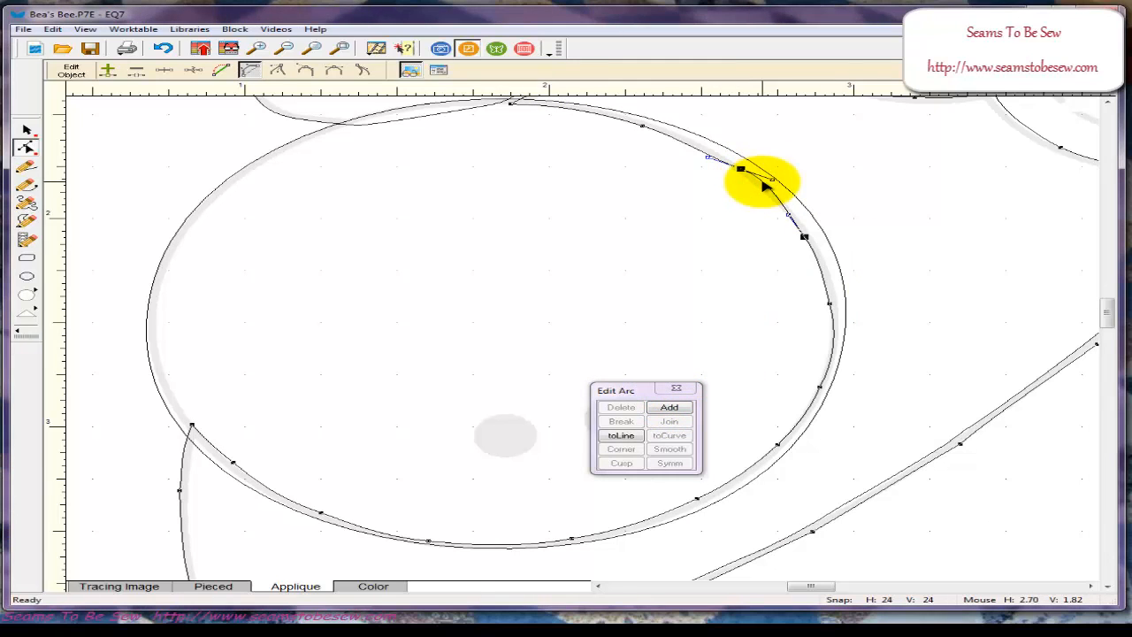
{"action": "left_click_drag", "start_coordinate": [762, 181], "coordinate": [751, 176]}
{"action": "left_click", "coordinate": [739, 171]}
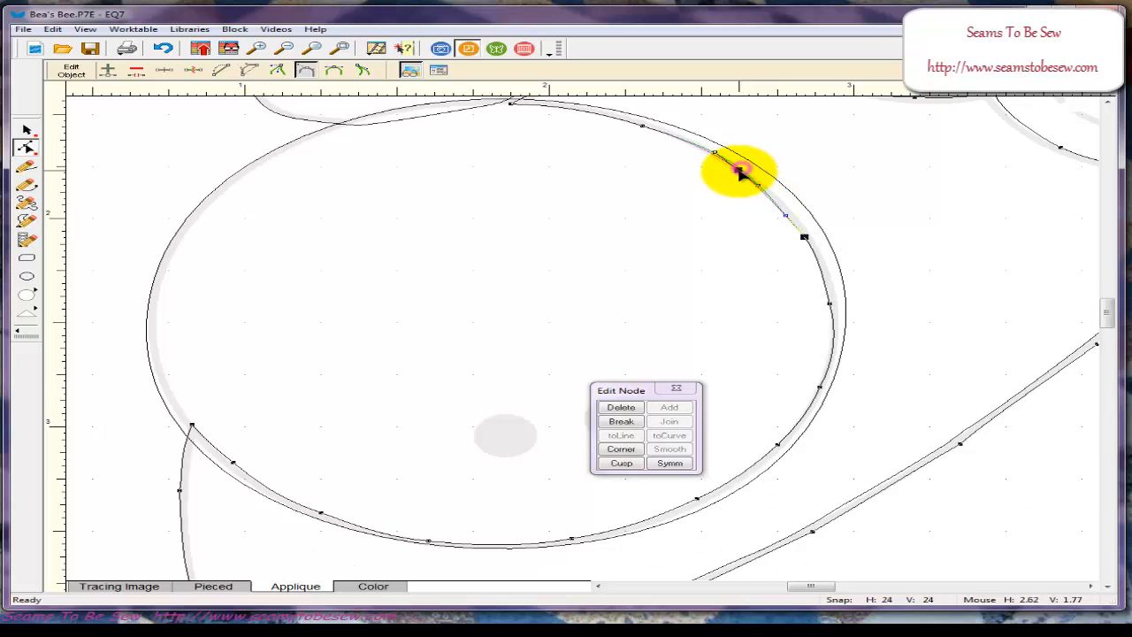
{"action": "left_click", "coordinate": [719, 202]}
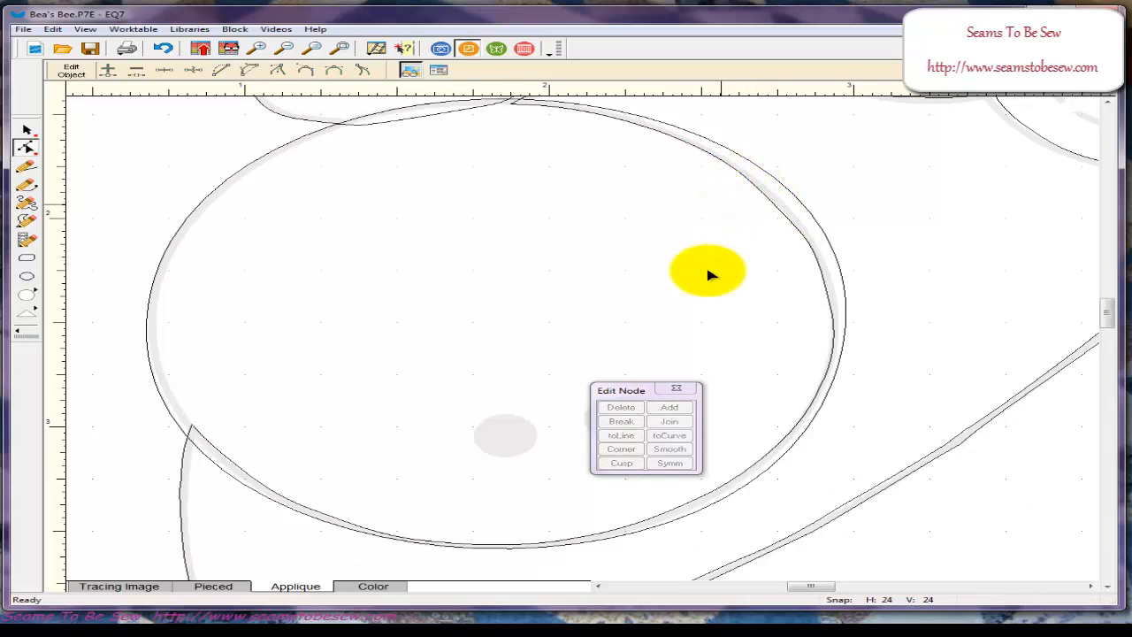
- Move the head oval's upper-right node inward and reshape the arc below it to follow the traced head
{"action": "left_click", "coordinate": [761, 173]}
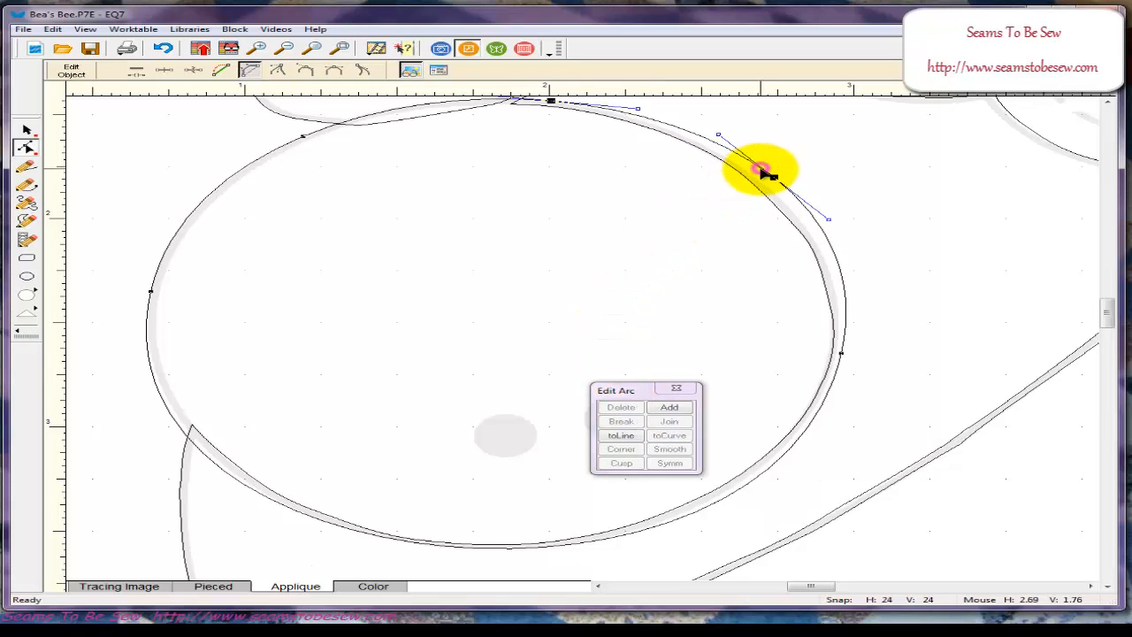
{"action": "left_click", "coordinate": [767, 179]}
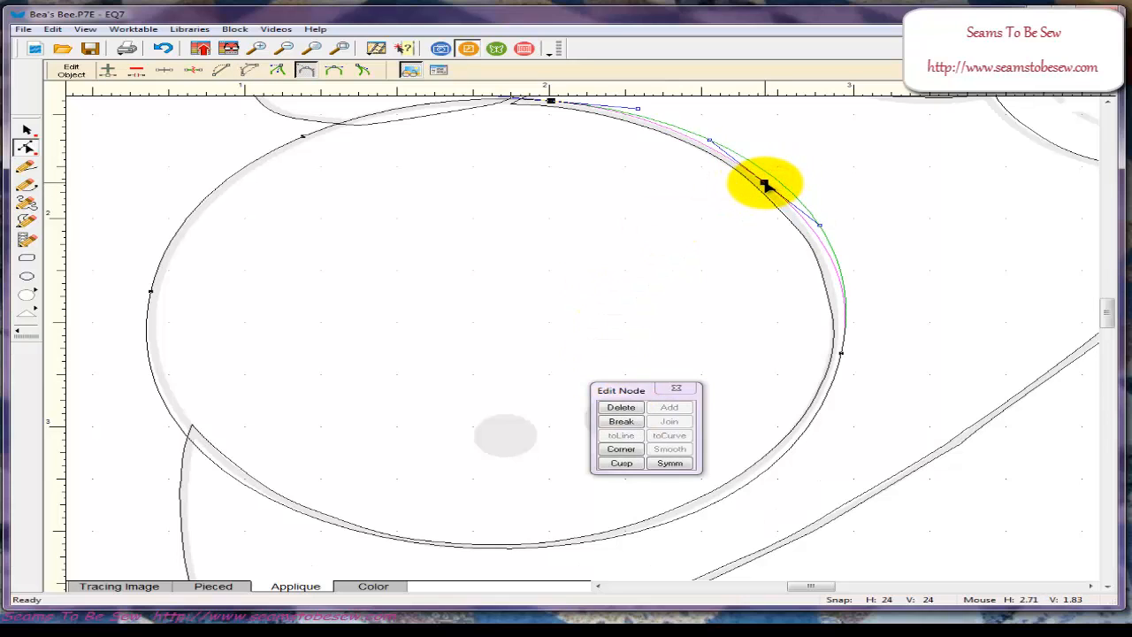
{"action": "left_click", "coordinate": [831, 262]}
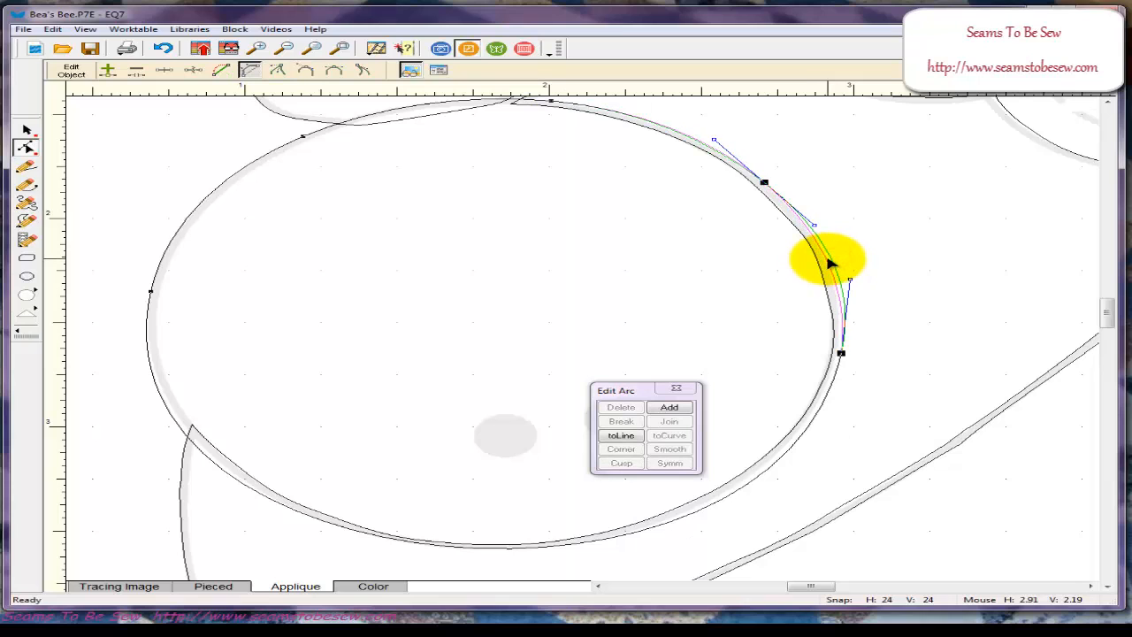
{"action": "left_click", "coordinate": [733, 292]}
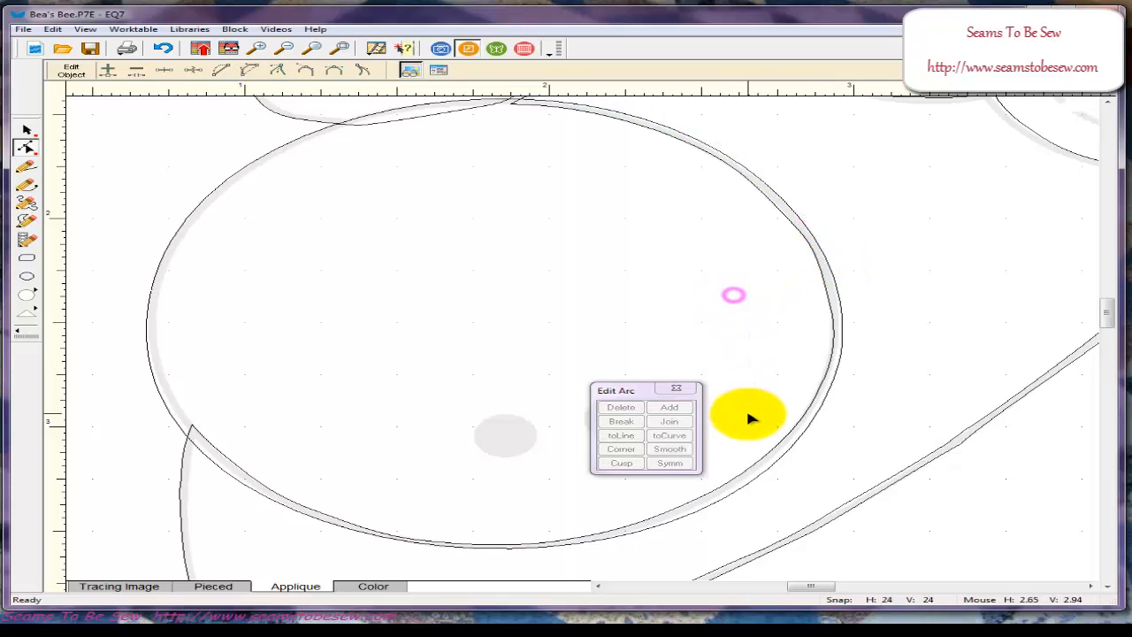
- Shift the node at the bottom of the head oval slightly left and downward
{"action": "left_click", "coordinate": [750, 478]}
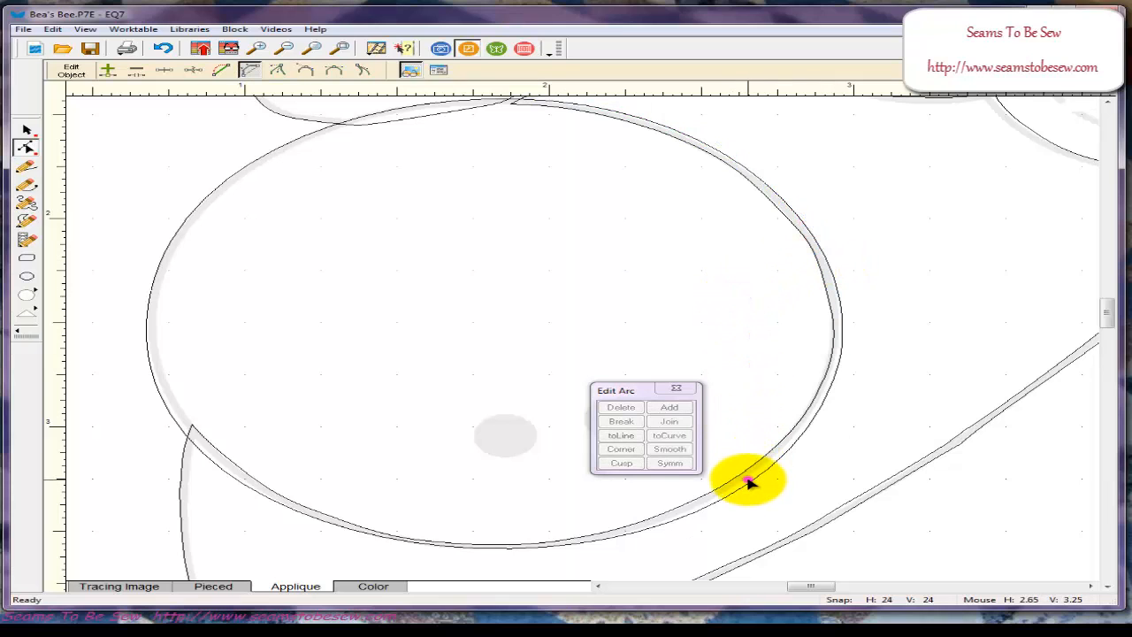
{"action": "left_click", "coordinate": [668, 408]}
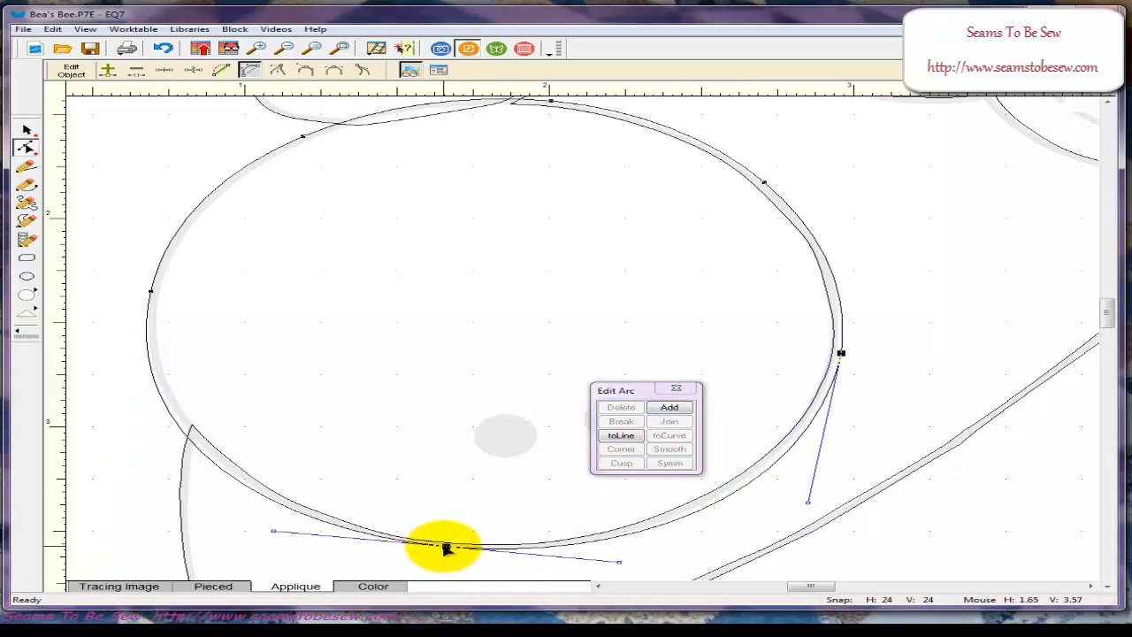
{"action": "left_click", "coordinate": [446, 549]}
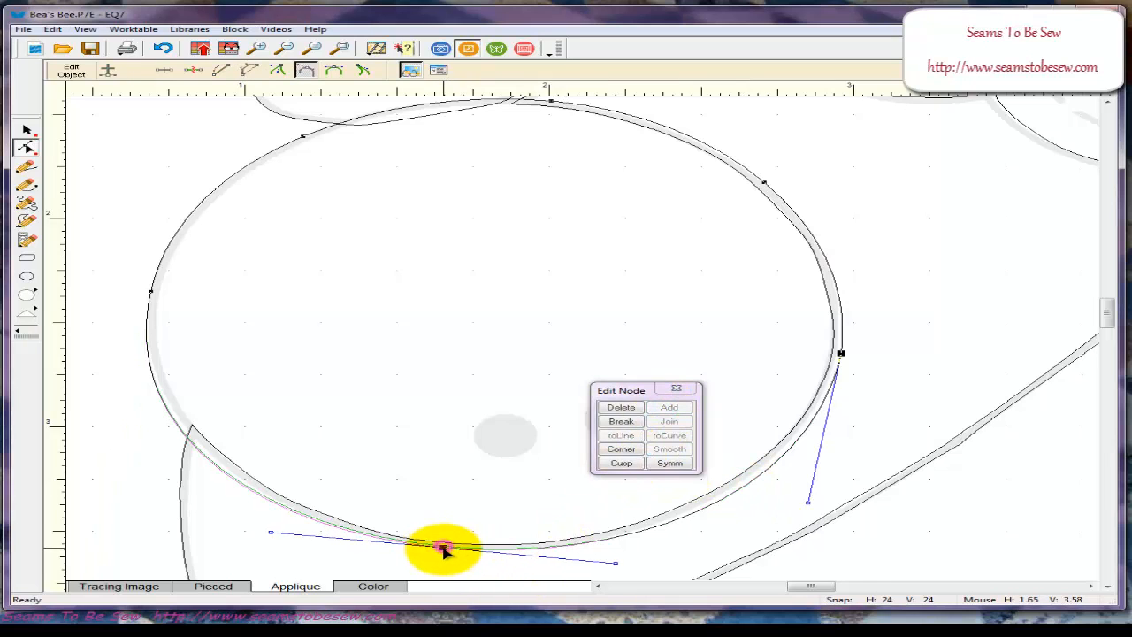
{"action": "left_click", "coordinate": [483, 488]}
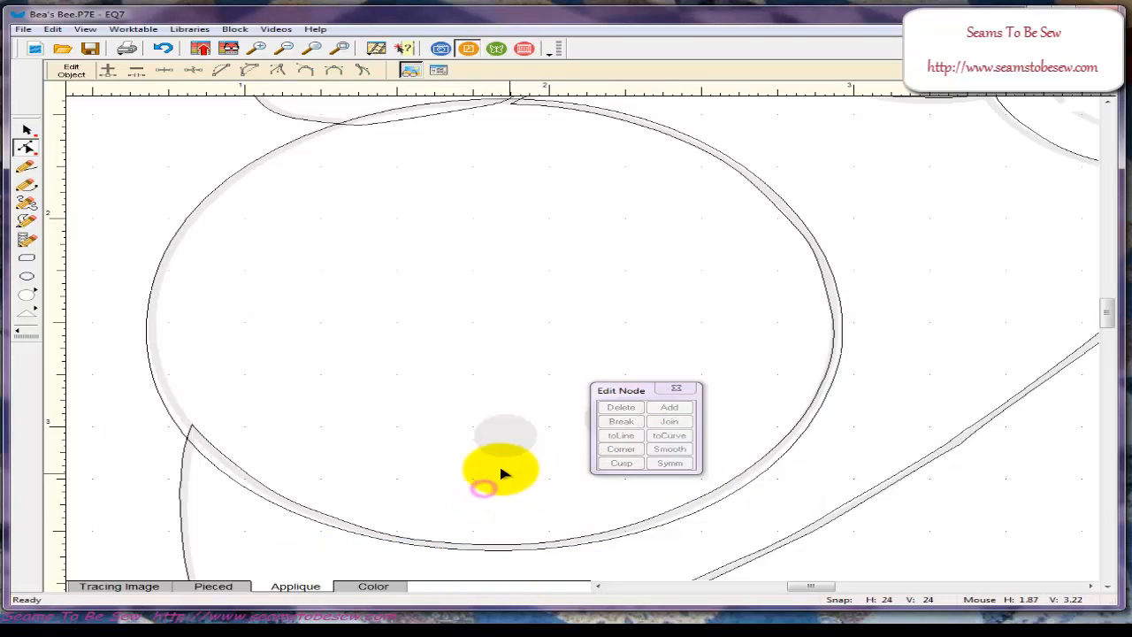
- Add a node to the head oval's lower-left arc and move it slightly inward onto the traced line
{"action": "left_click", "coordinate": [164, 404]}
{"action": "left_click", "coordinate": [669, 409]}
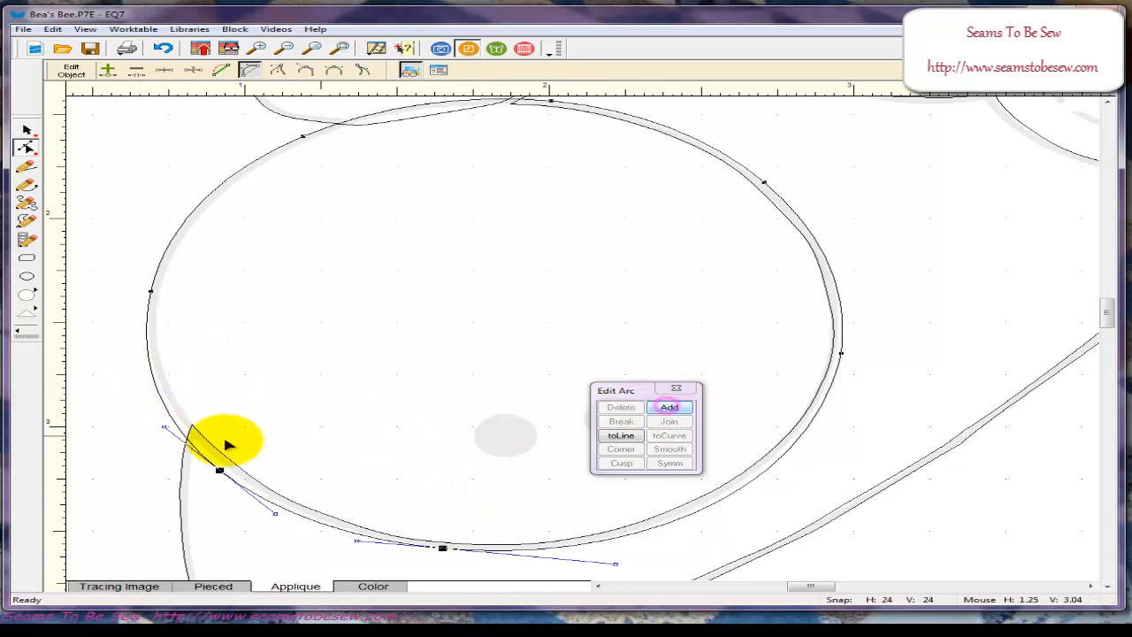
{"action": "left_click", "coordinate": [221, 464]}
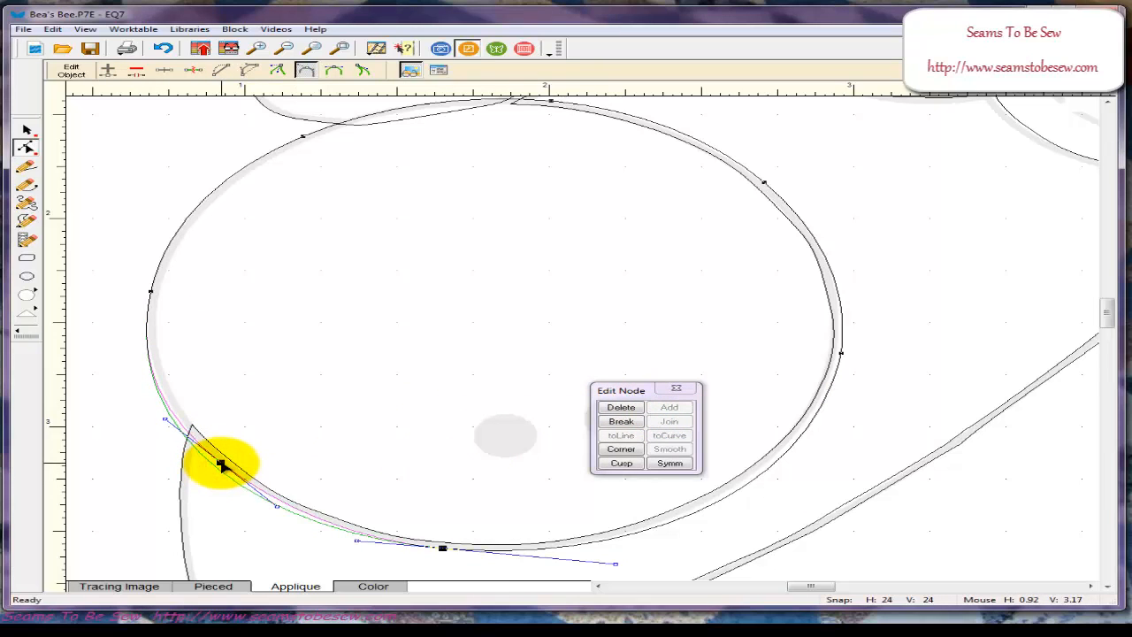
{"action": "left_click", "coordinate": [300, 445]}
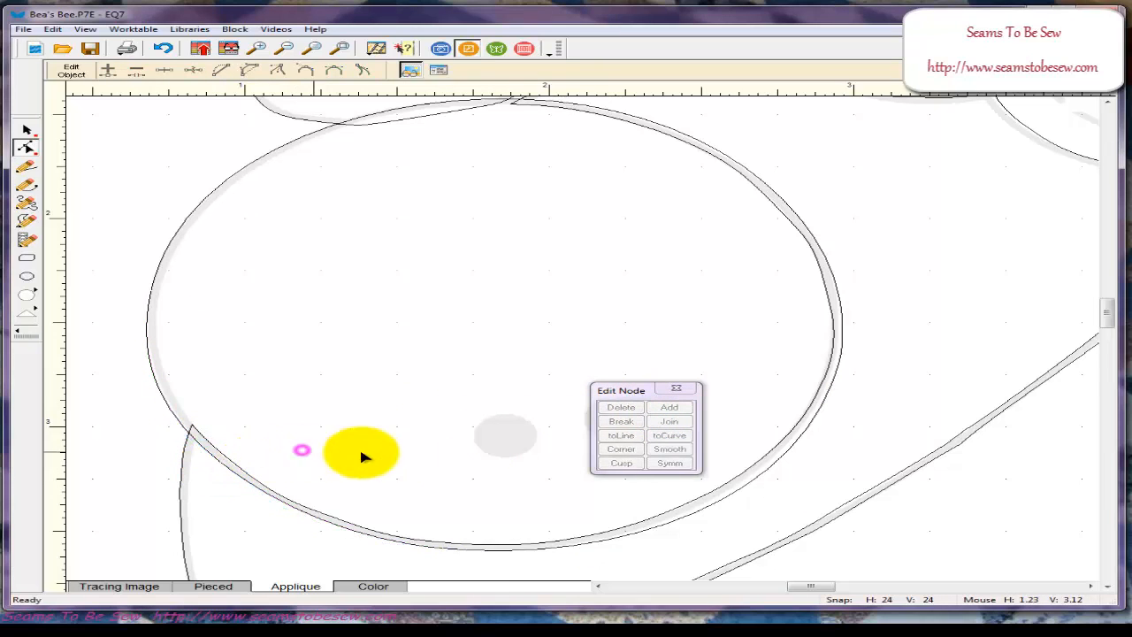
- Add a node to the head oval's lower-right arc and adjust it and the curve handles to follow the tracing, then finish node editing
{"action": "left_click", "coordinate": [767, 473]}
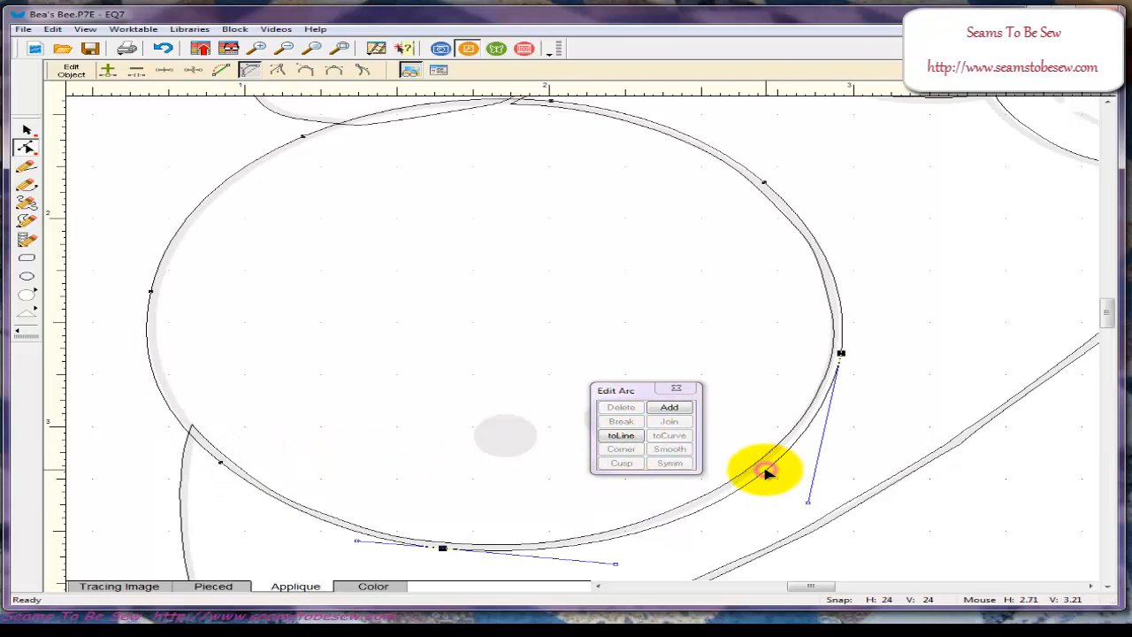
{"action": "left_click", "coordinate": [670, 407]}
{"action": "left_click_drag", "start_coordinate": [698, 511], "coordinate": [711, 511]}
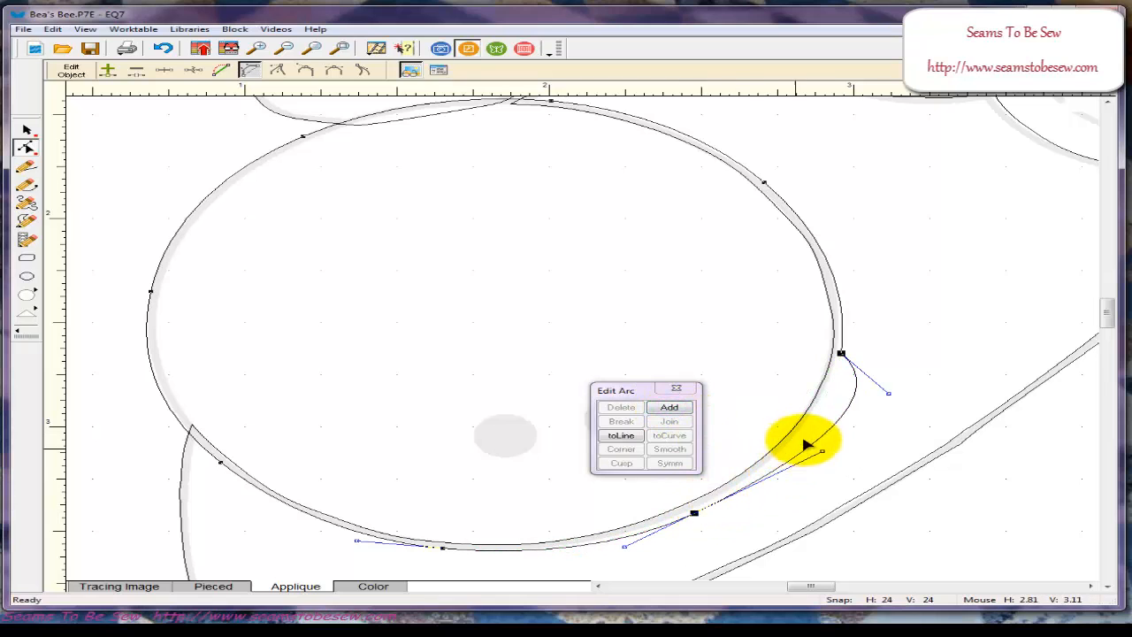
{"action": "left_click_drag", "start_coordinate": [891, 395], "coordinate": [824, 399]}
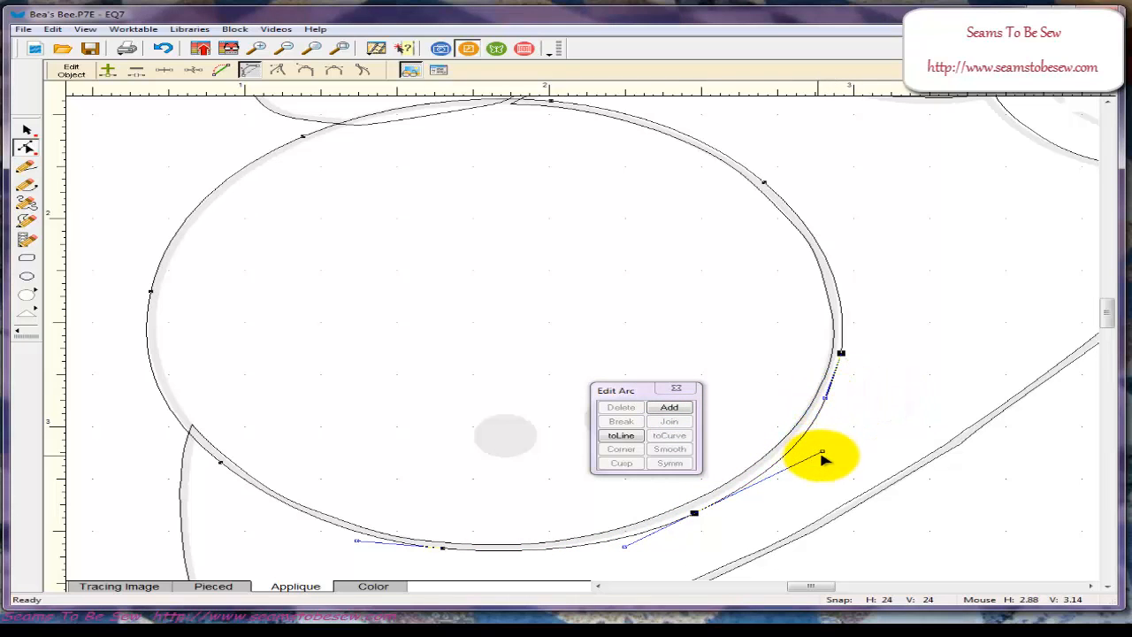
{"action": "left_click_drag", "start_coordinate": [822, 455], "coordinate": [807, 447]}
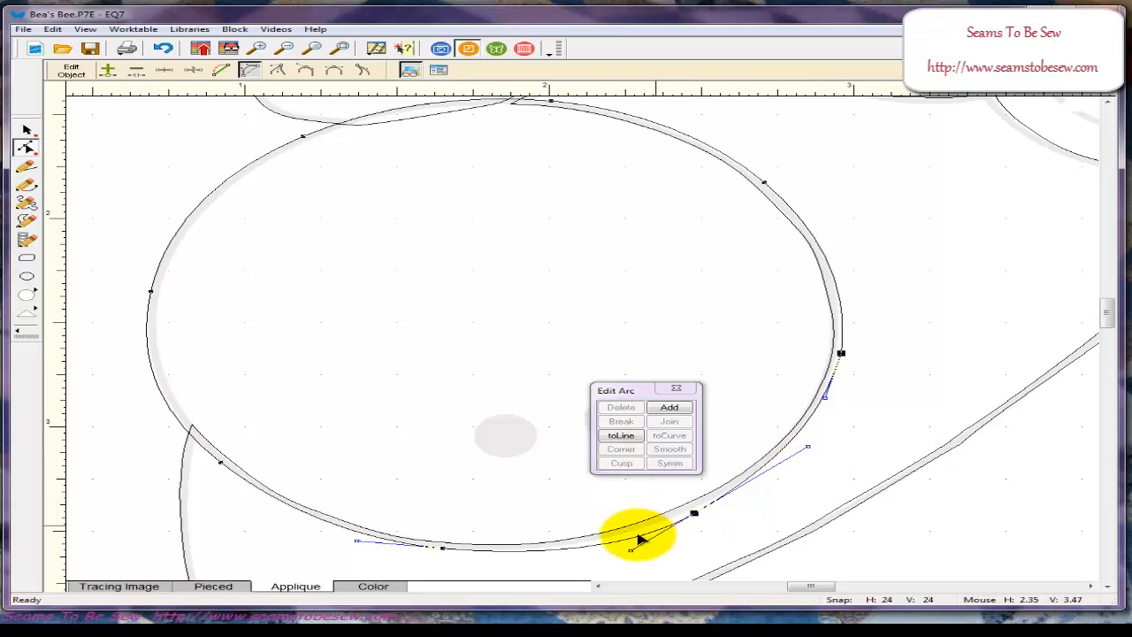
{"action": "left_click_drag", "start_coordinate": [693, 514], "coordinate": [695, 508]}
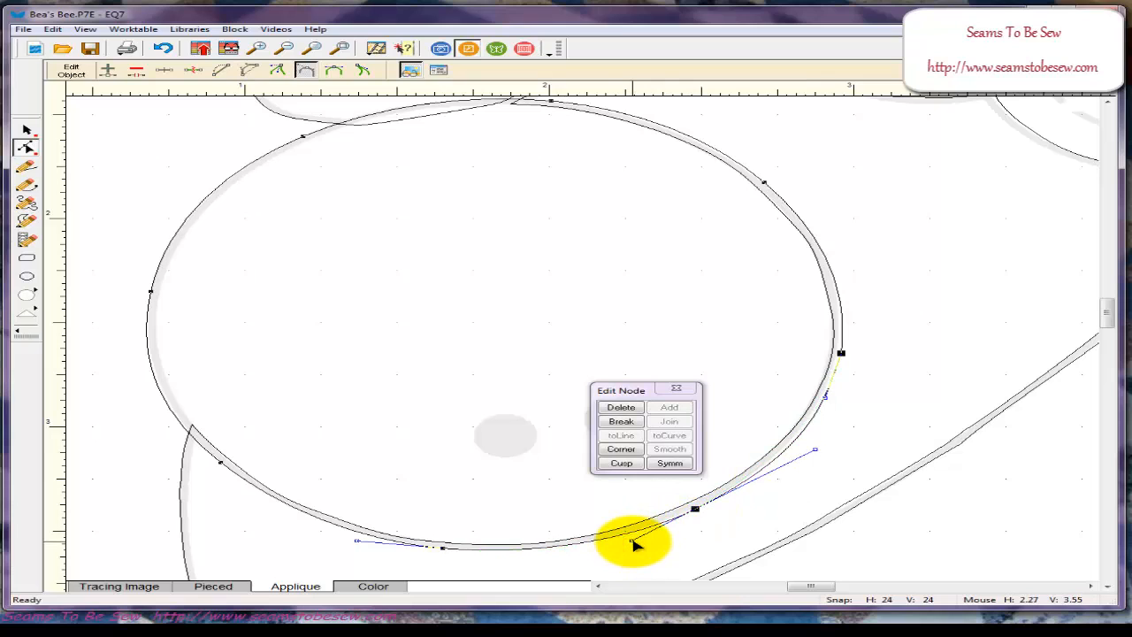
{"action": "left_click", "coordinate": [850, 421]}
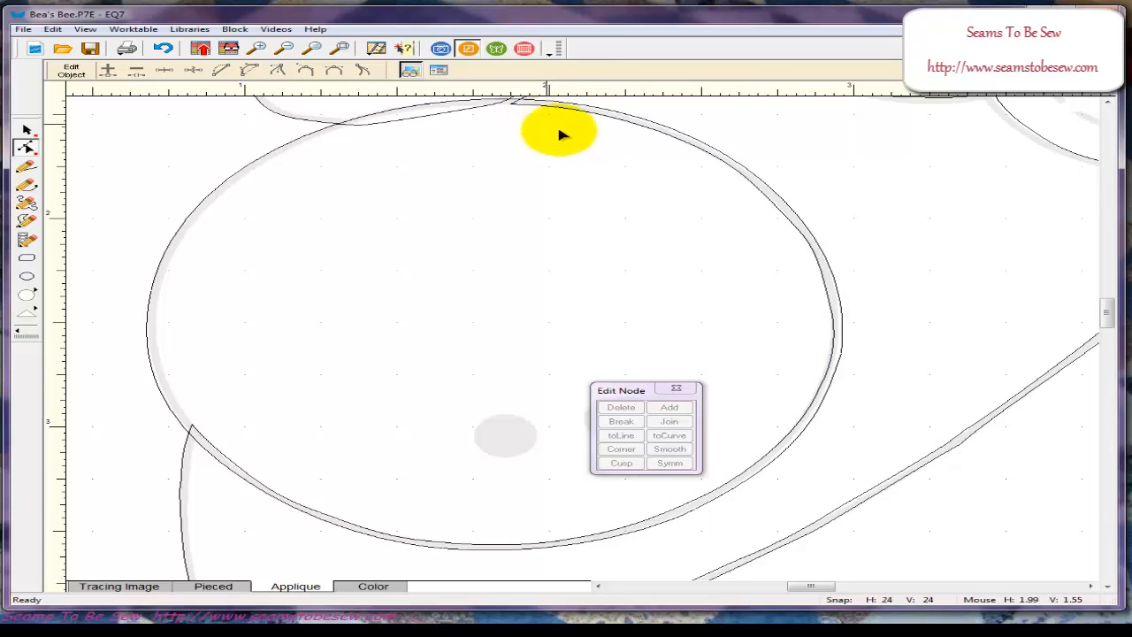
{"action": "left_click", "coordinate": [683, 392]}
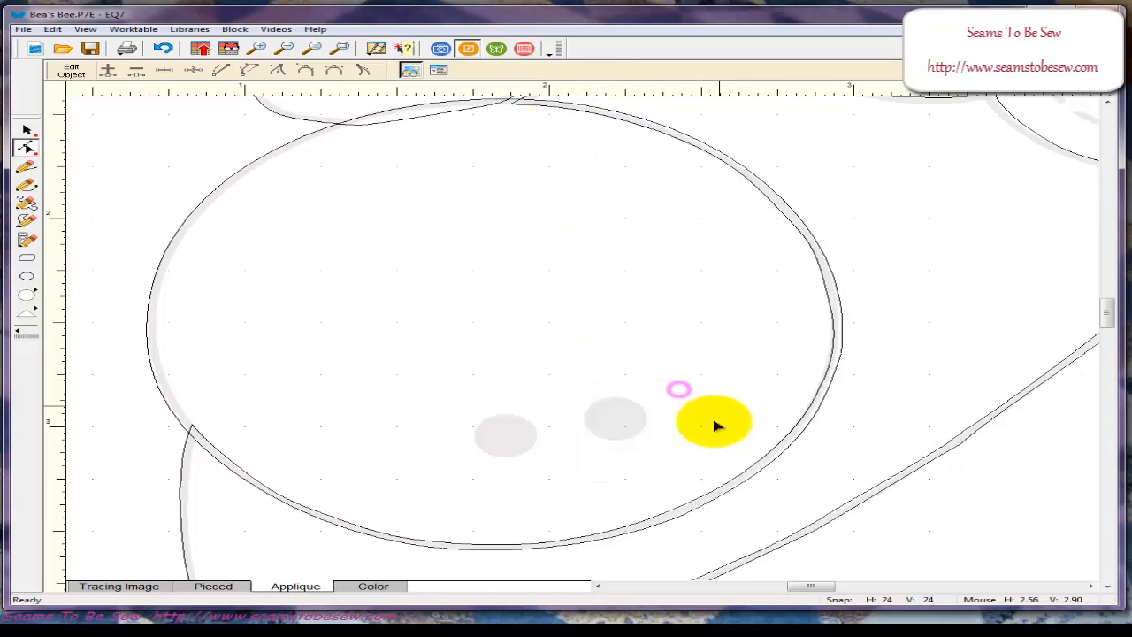
- Trace the rear wing's outer edge as a closed curve about 1.30 wide and 1.26 high, and check its closure with Auto Fill
{"action": "left_click", "coordinate": [345, 48]}
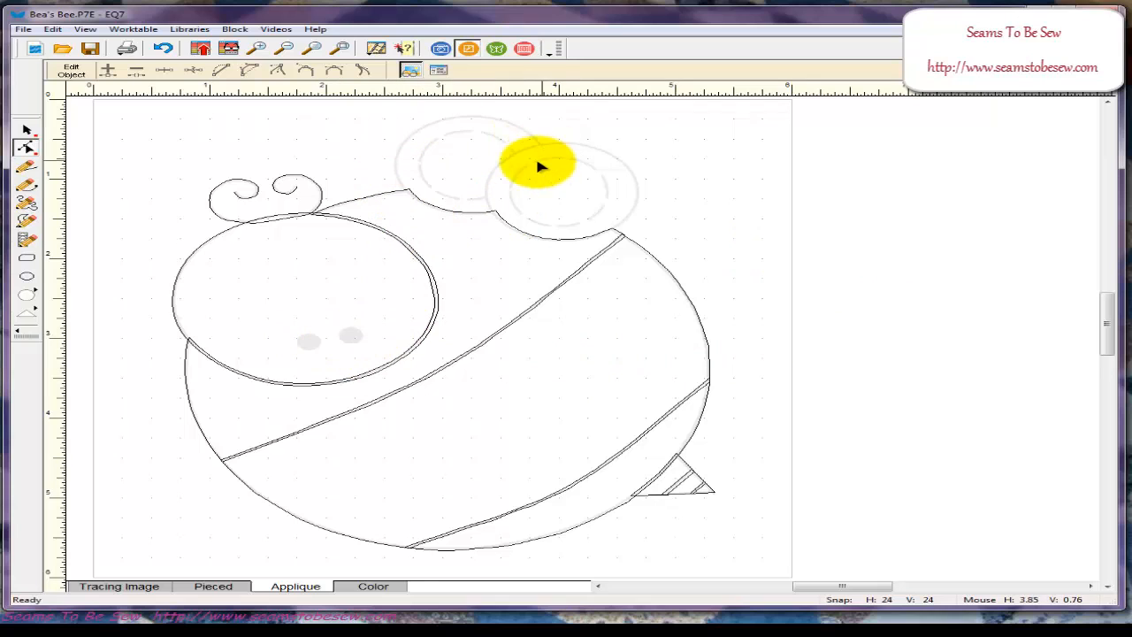
{"action": "scroll", "coordinate": [1104, 307], "scroll_direction": "up", "scroll_amount": 5}
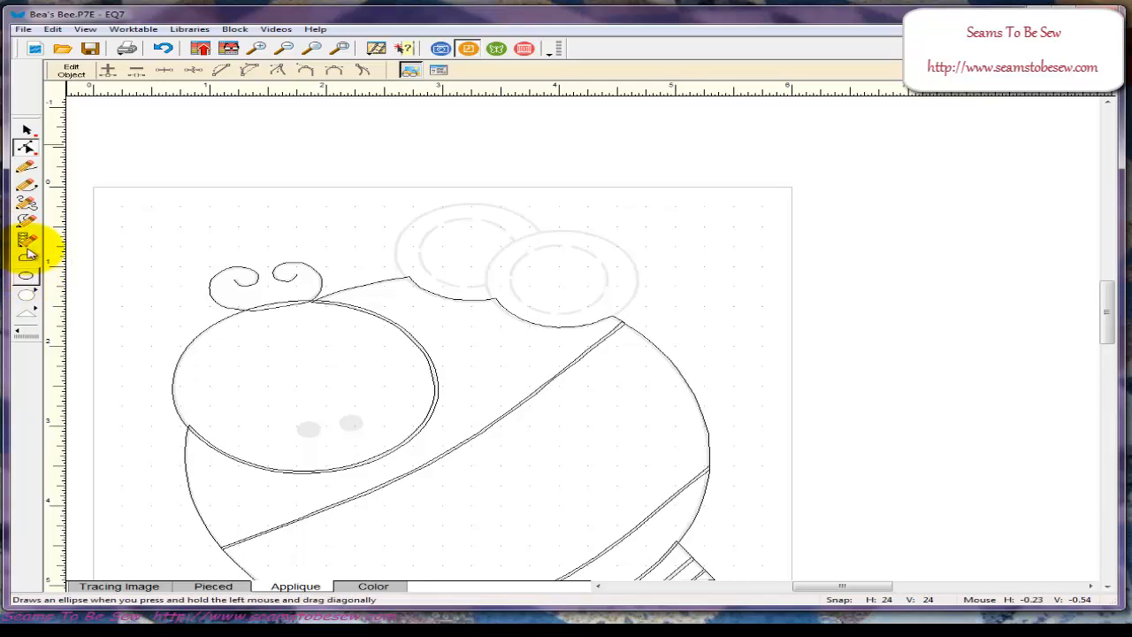
{"action": "left_click", "coordinate": [257, 47]}
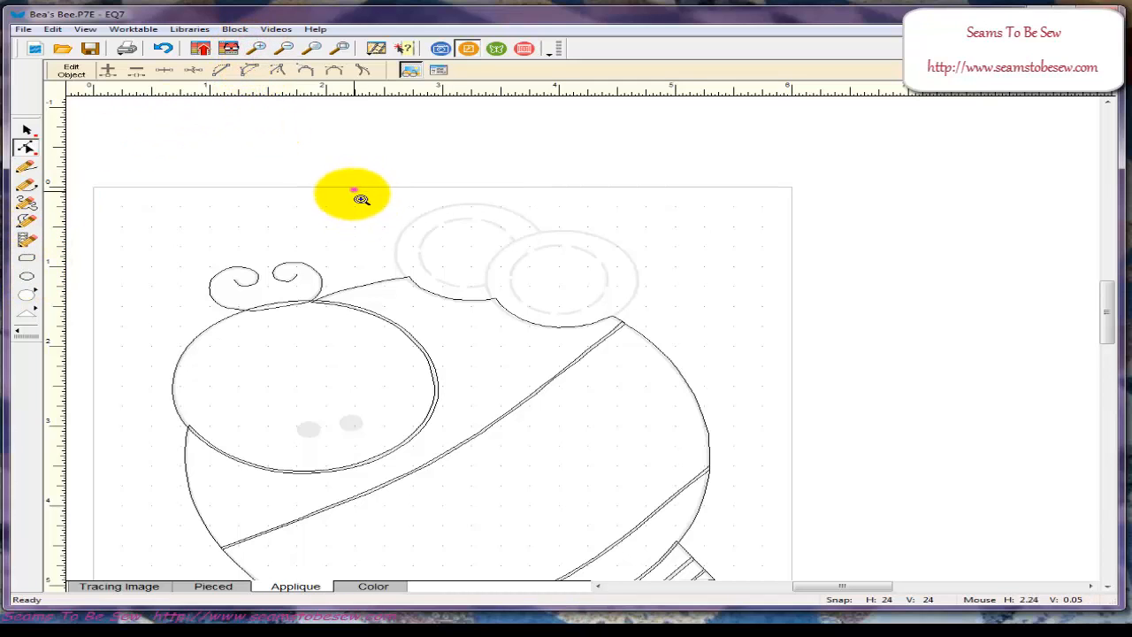
{"action": "left_click_drag", "start_coordinate": [354, 189], "coordinate": [662, 329]}
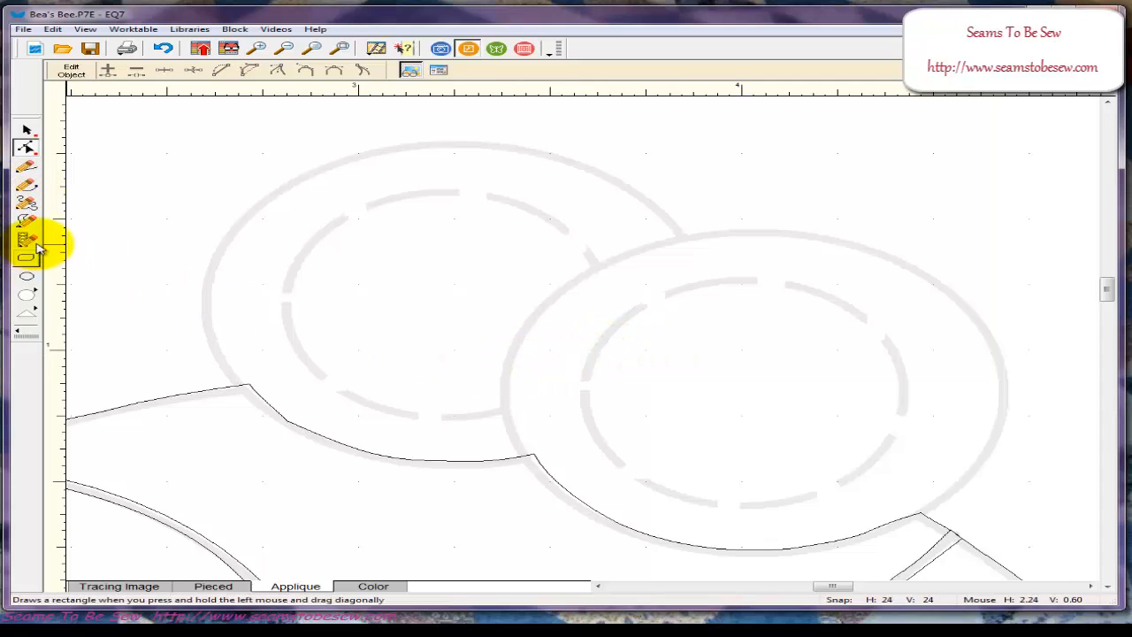
{"action": "left_click", "coordinate": [29, 295]}
{"action": "left_click_drag", "start_coordinate": [29, 296], "coordinate": [86, 298]}
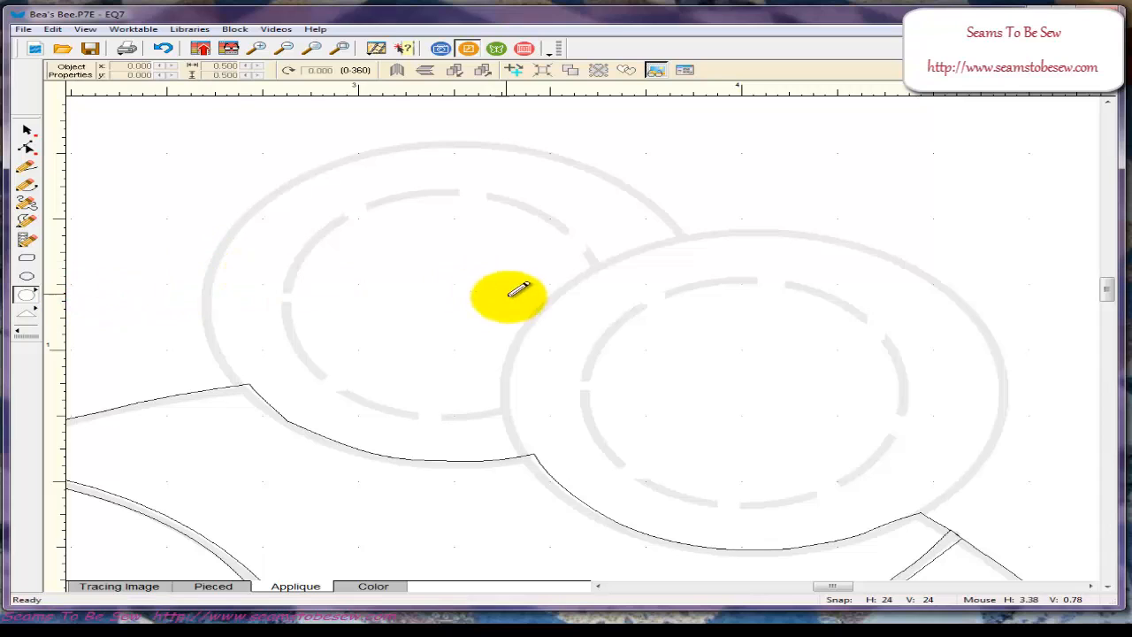
{"action": "left_click", "coordinate": [29, 185]}
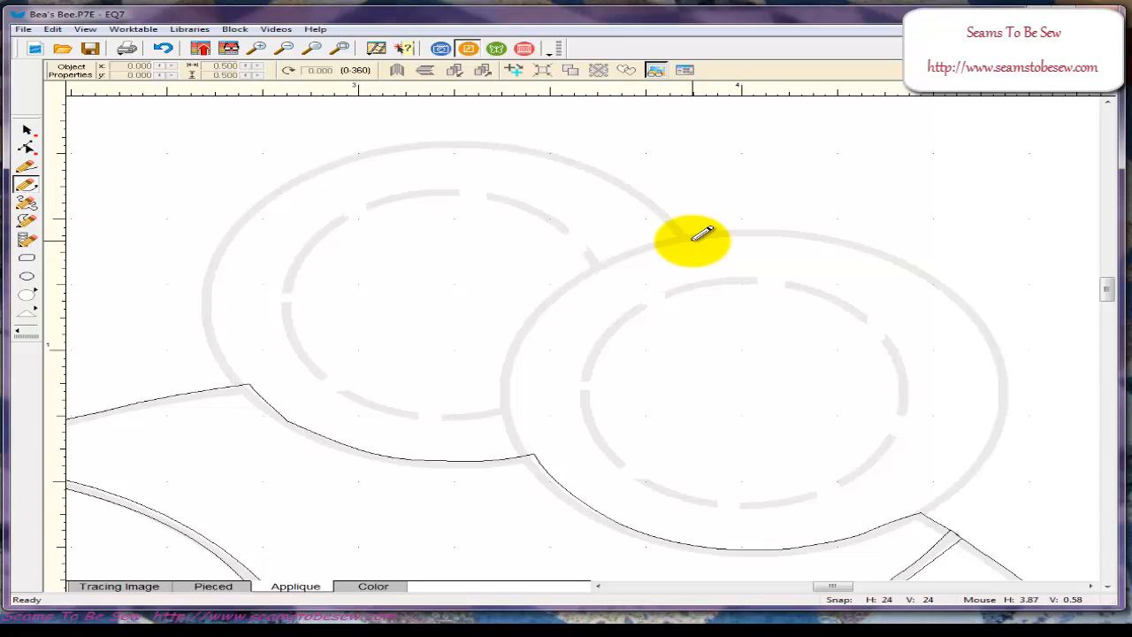
{"action": "mouse_move", "coordinate": [693, 238]}
{"action": "left_mouse_down"}
{"action": "mouse_move", "coordinate": [637, 185]}
{"action": "mouse_move", "coordinate": [473, 141]}
{"action": "mouse_move", "coordinate": [349, 152]}
{"action": "mouse_move", "coordinate": [251, 206]}
{"action": "left_mouse_up"}
{"action": "mouse_move", "coordinate": [251, 206]}
{"action": "left_mouse_down"}
{"action": "mouse_move", "coordinate": [202, 283]}
{"action": "mouse_move", "coordinate": [236, 369]}
{"action": "mouse_move", "coordinate": [277, 412]}
{"action": "mouse_move", "coordinate": [387, 458]}
{"action": "mouse_move", "coordinate": [538, 458]}
{"action": "left_mouse_up"}
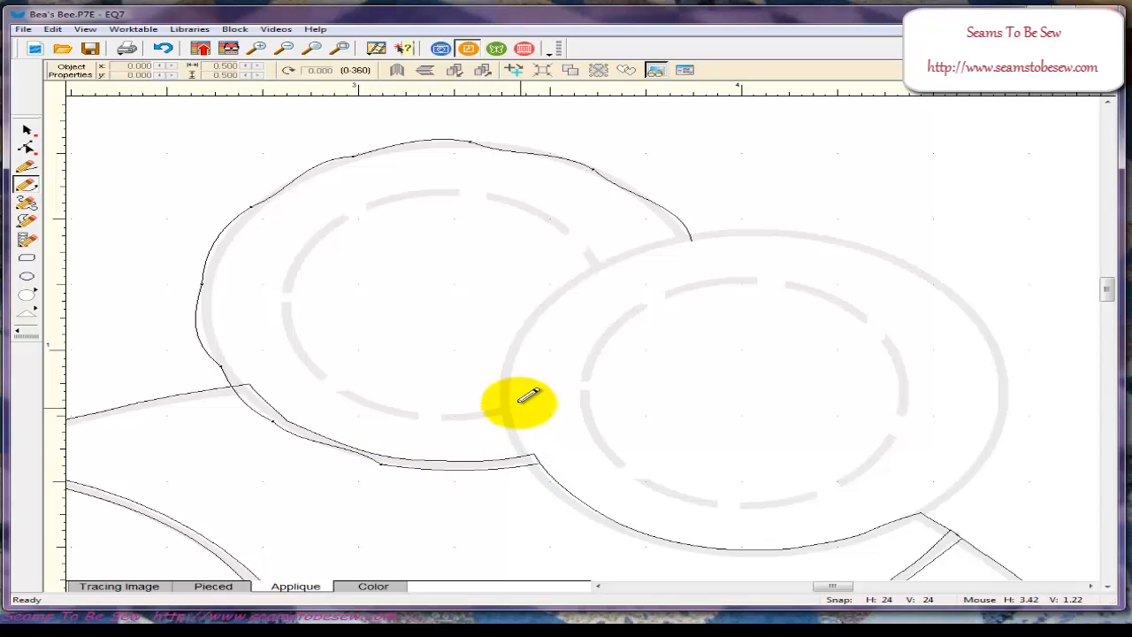
{"action": "mouse_move", "coordinate": [515, 382]}
{"action": "left_mouse_down"}
{"action": "mouse_move", "coordinate": [564, 298]}
{"action": "mouse_move", "coordinate": [614, 262]}
{"action": "mouse_move", "coordinate": [692, 240]}
{"action": "left_mouse_up"}
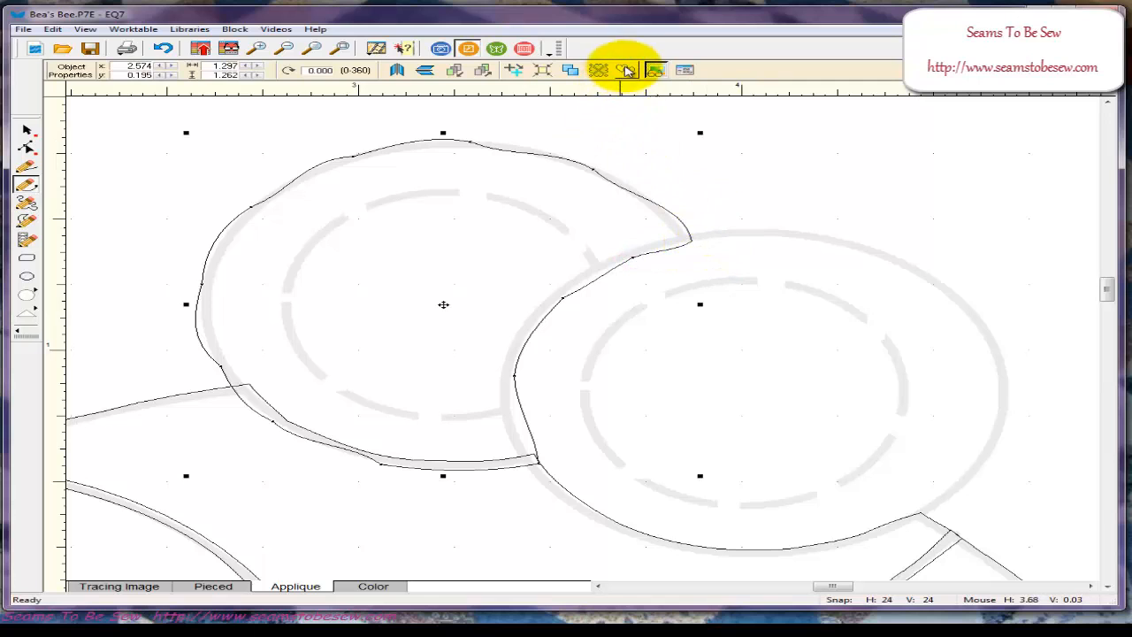
{"action": "left_click", "coordinate": [763, 140]}
{"action": "left_click", "coordinate": [626, 71]}
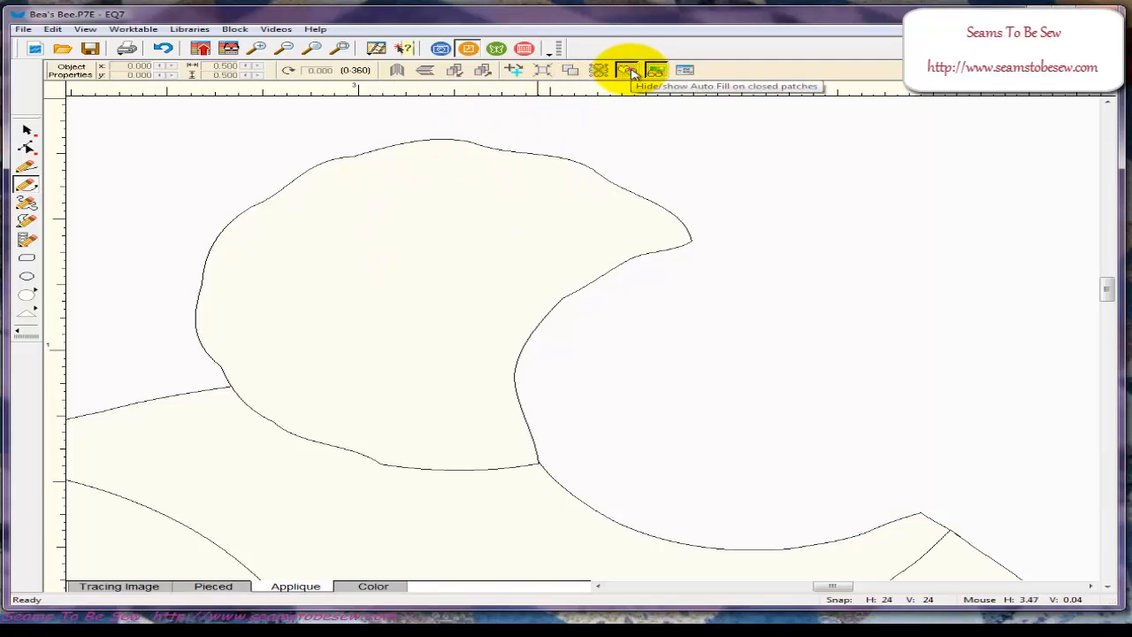
{"action": "left_click", "coordinate": [629, 71]}
- Reshape the curve segment on the upper-left arc of the rear wing outline to follow the tracing
{"action": "left_click", "coordinate": [27, 146]}
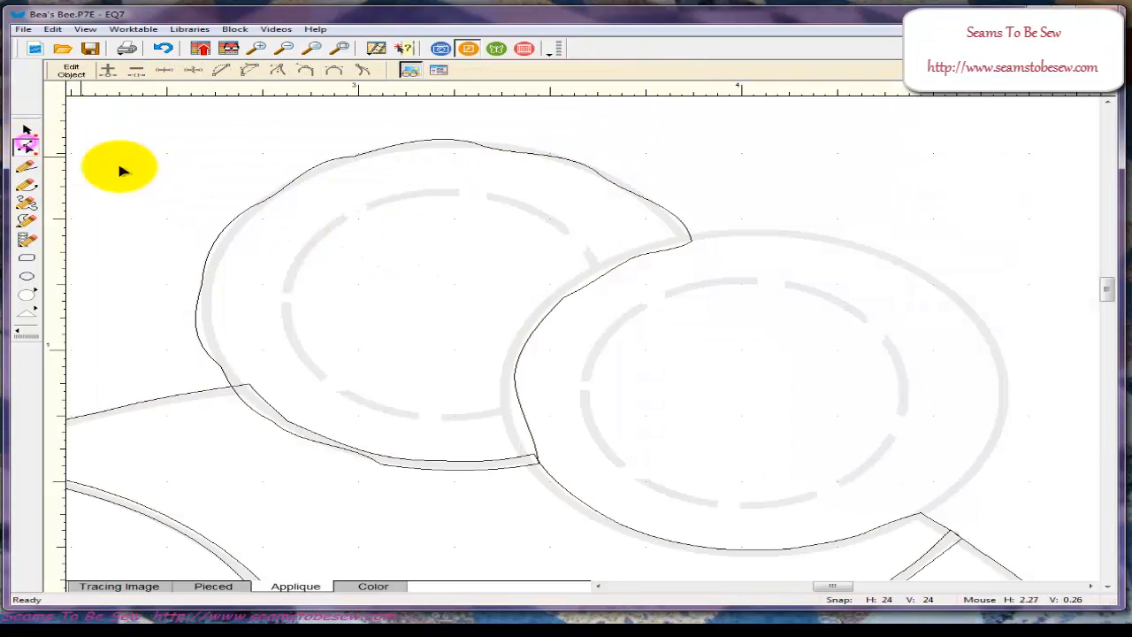
{"action": "left_click", "coordinate": [278, 195]}
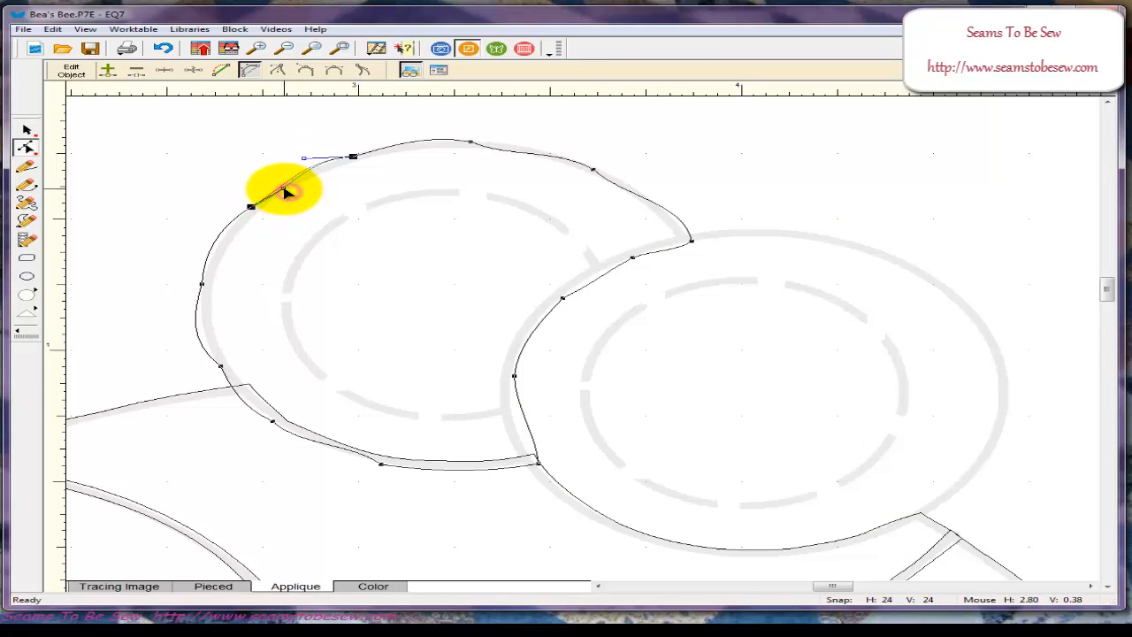
{"action": "left_click_drag", "start_coordinate": [287, 195], "coordinate": [311, 171]}
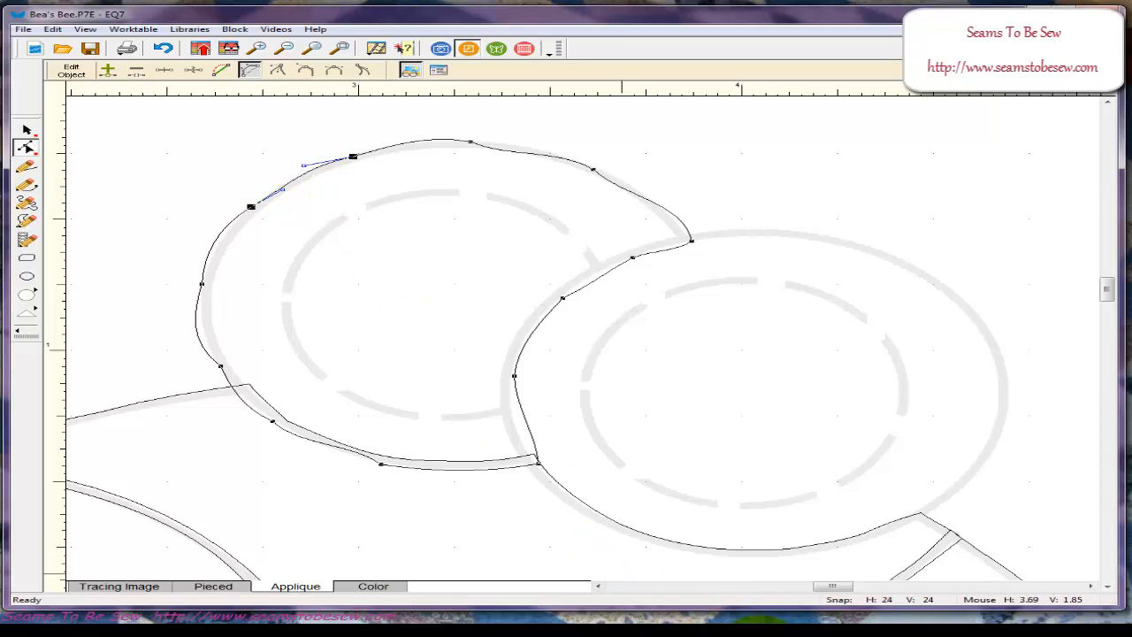
{"action": "left_click", "coordinate": [761, 632]}
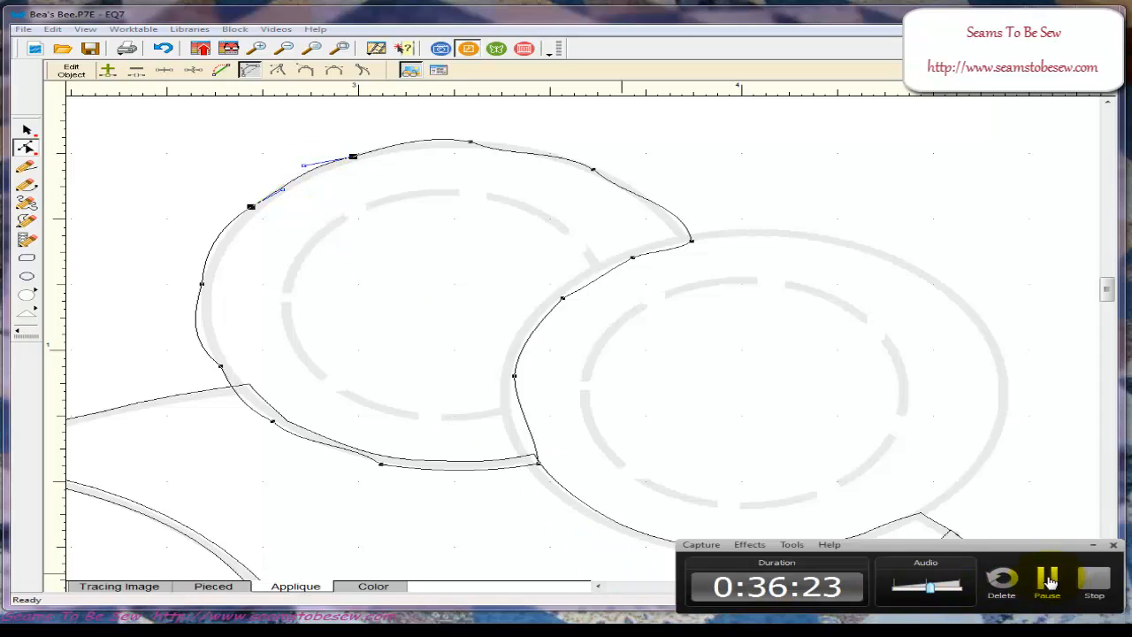
{"action": "left_click", "coordinate": [1049, 579]}
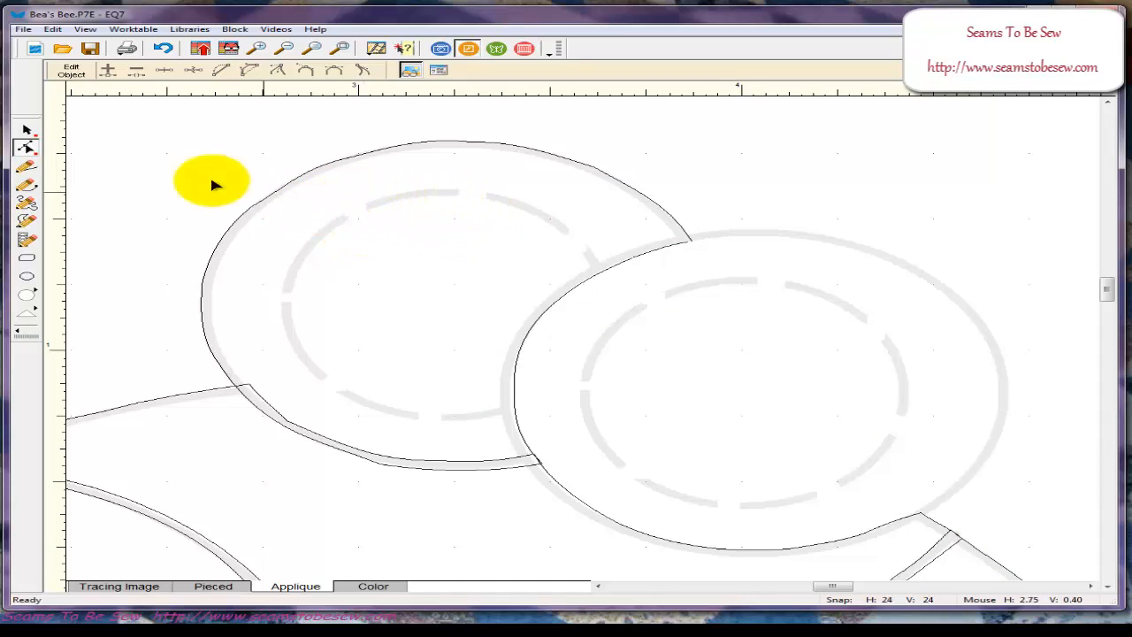
- Fine-tune the rear wing outline's upper-left arc and shift its upper-left and inner-edge nodes to follow the tracing
{"action": "left_click", "coordinate": [24, 144]}
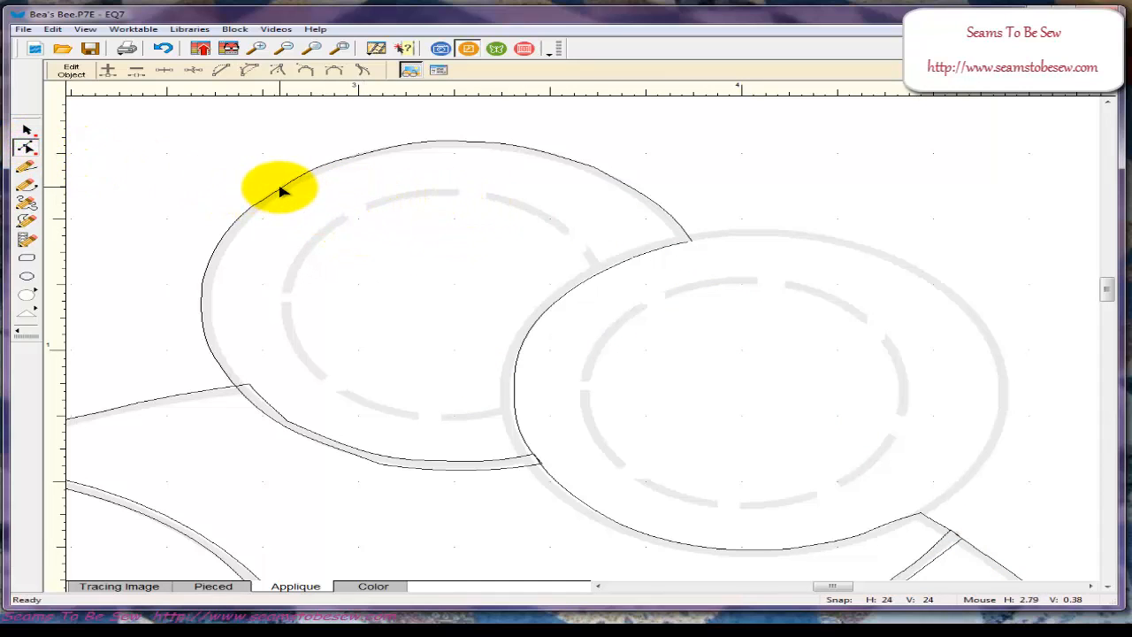
{"action": "left_click", "coordinate": [279, 191]}
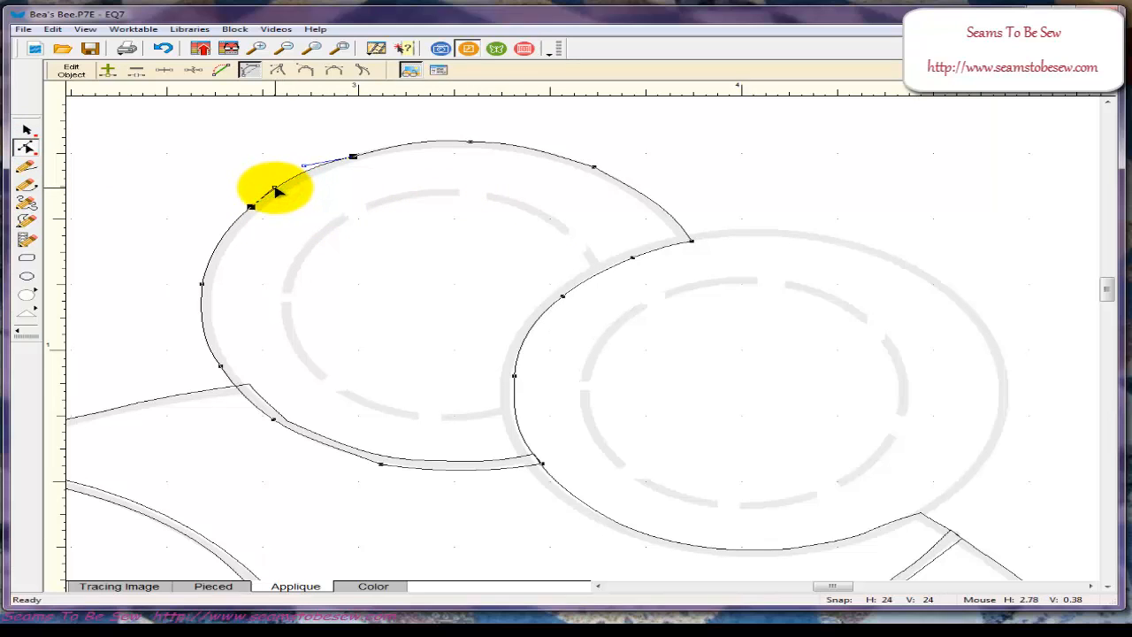
{"action": "left_click", "coordinate": [298, 198]}
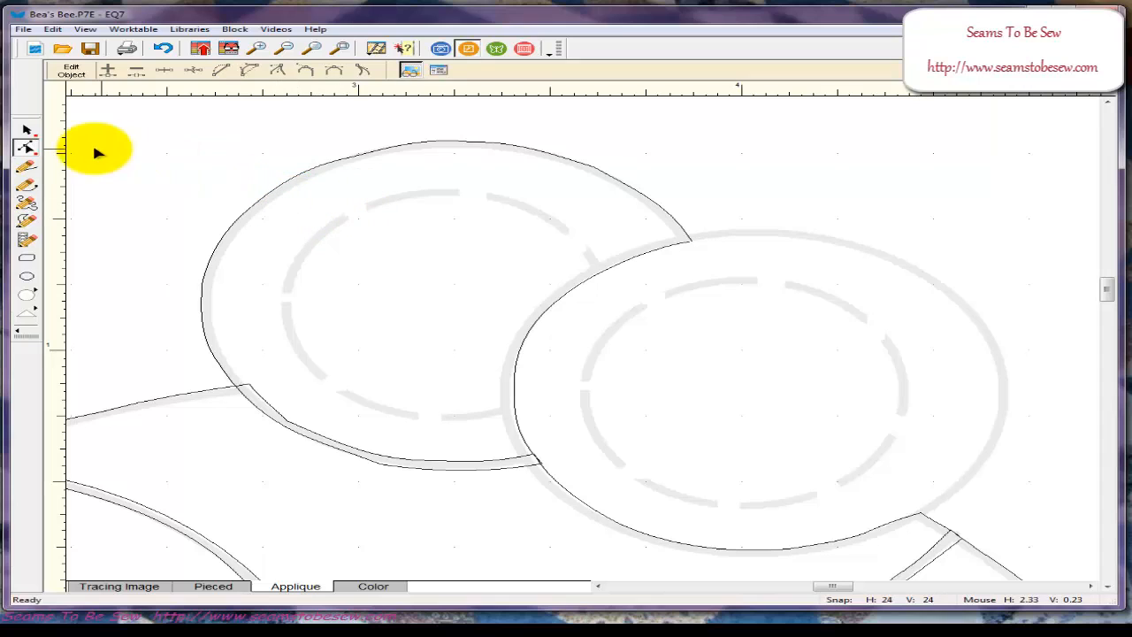
{"action": "left_click", "coordinate": [363, 156]}
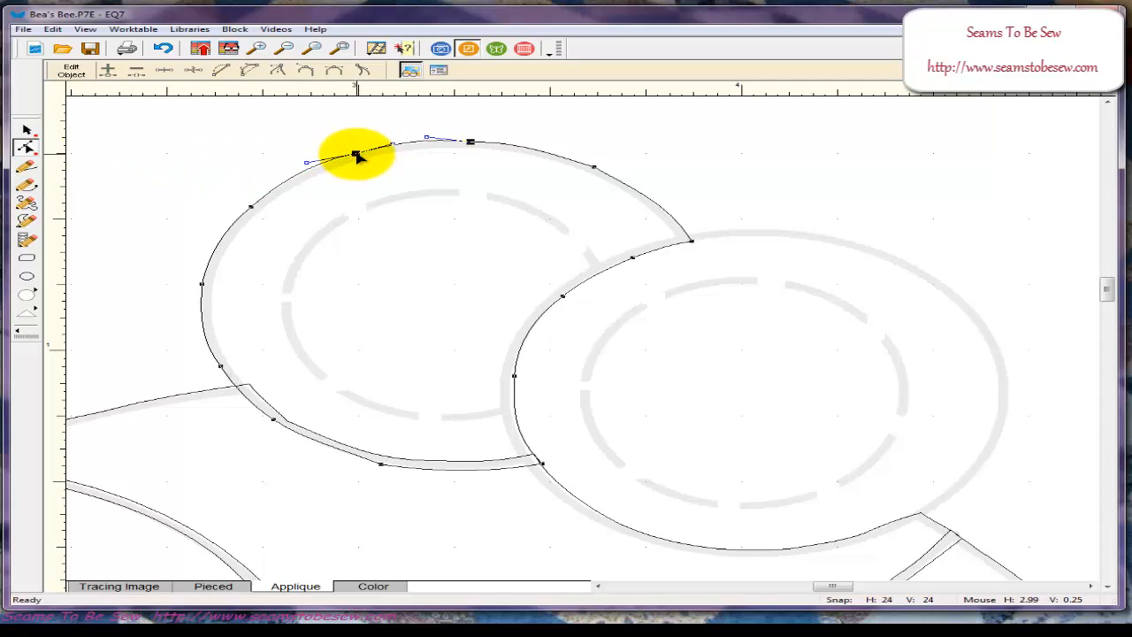
{"action": "left_click", "coordinate": [360, 175]}
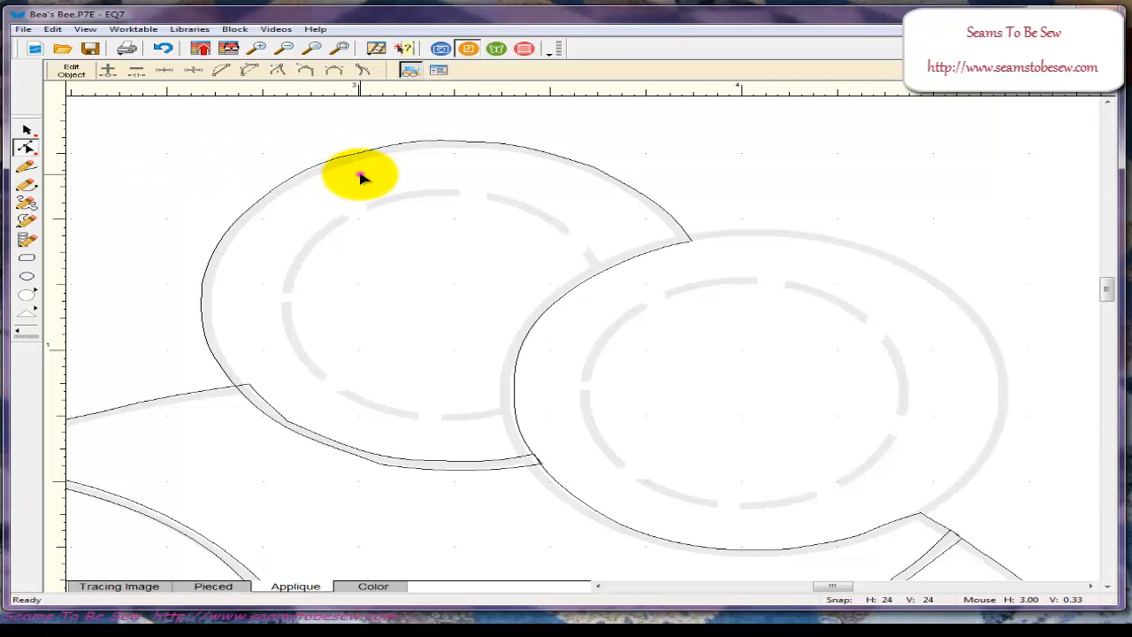
{"action": "left_click", "coordinate": [311, 168]}
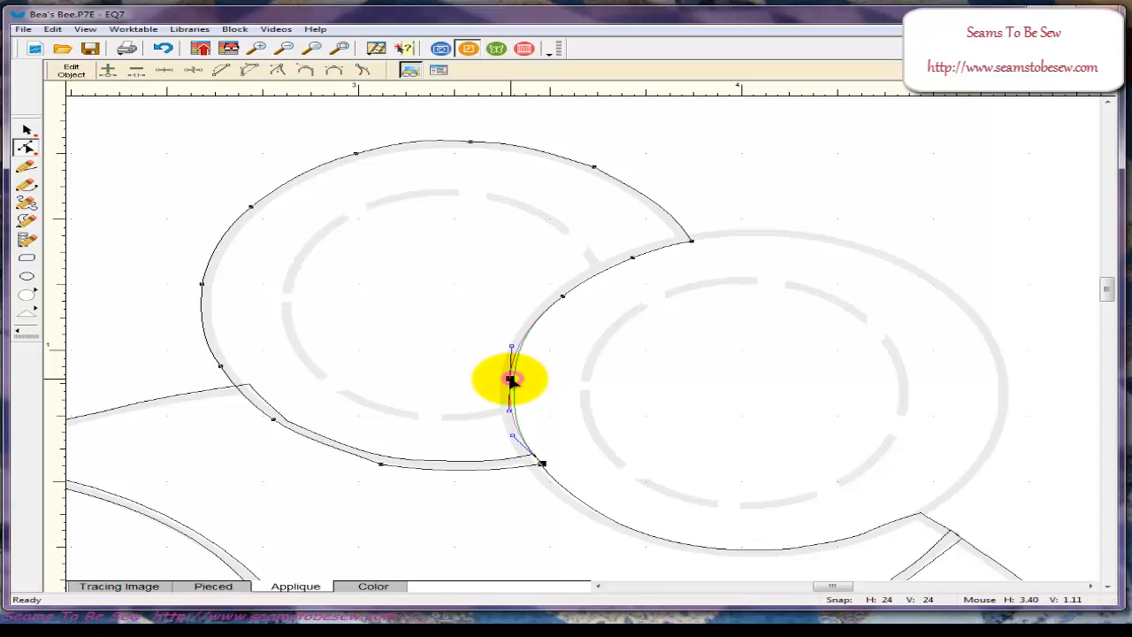
{"action": "left_click", "coordinate": [524, 390]}
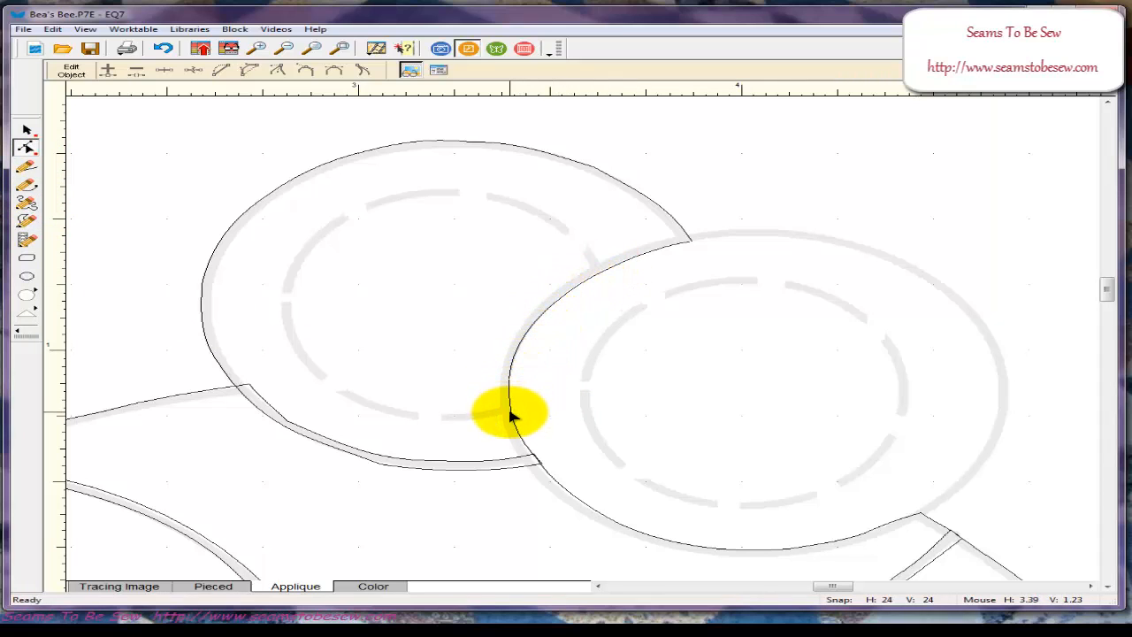
- Trace the rear wing's dashed inner line as a closed curve about 0.85 wide and 0.90 high, and check its closure with Auto Fill
{"action": "left_click", "coordinate": [24, 185]}
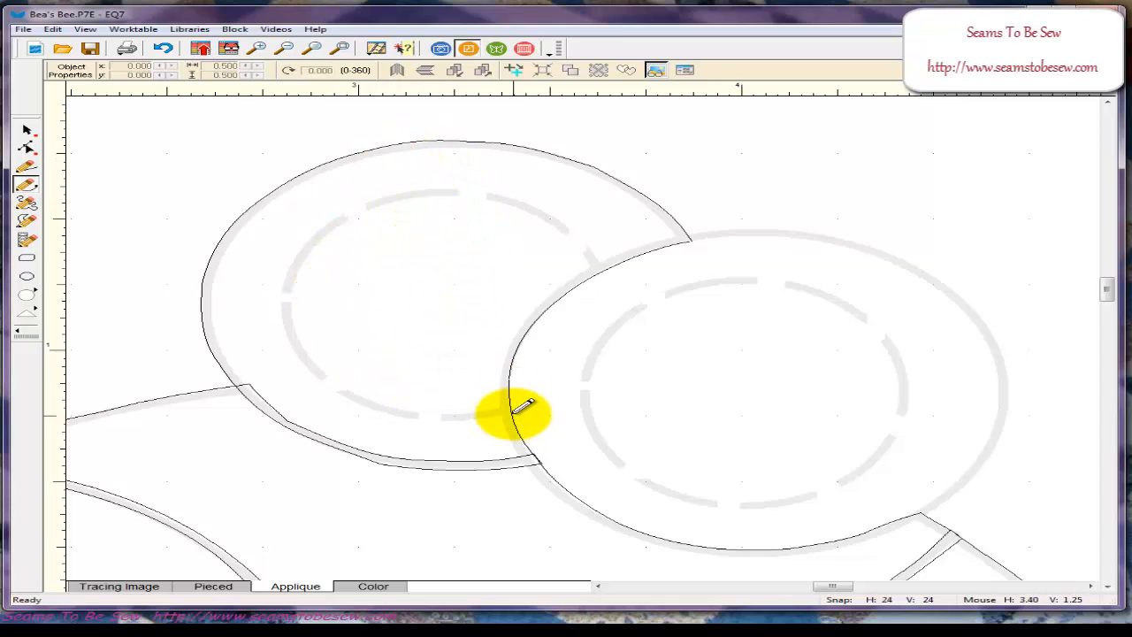
{"action": "mouse_move", "coordinate": [512, 413]}
{"action": "left_mouse_down"}
{"action": "mouse_move", "coordinate": [422, 420]}
{"action": "mouse_move", "coordinate": [363, 409]}
{"action": "mouse_move", "coordinate": [308, 377]}
{"action": "mouse_move", "coordinate": [281, 292]}
{"action": "mouse_move", "coordinate": [301, 240]}
{"action": "mouse_move", "coordinate": [404, 186]}
{"action": "mouse_move", "coordinate": [495, 183]}
{"action": "mouse_move", "coordinate": [498, 196]}
{"action": "mouse_move", "coordinate": [560, 215]}
{"action": "mouse_move", "coordinate": [607, 266]}
{"action": "mouse_move", "coordinate": [560, 298]}
{"action": "mouse_move", "coordinate": [506, 369]}
{"action": "mouse_move", "coordinate": [512, 413]}
{"action": "mouse_move", "coordinate": [523, 405]}
{"action": "left_mouse_up"}
{"action": "left_click", "coordinate": [422, 420]}
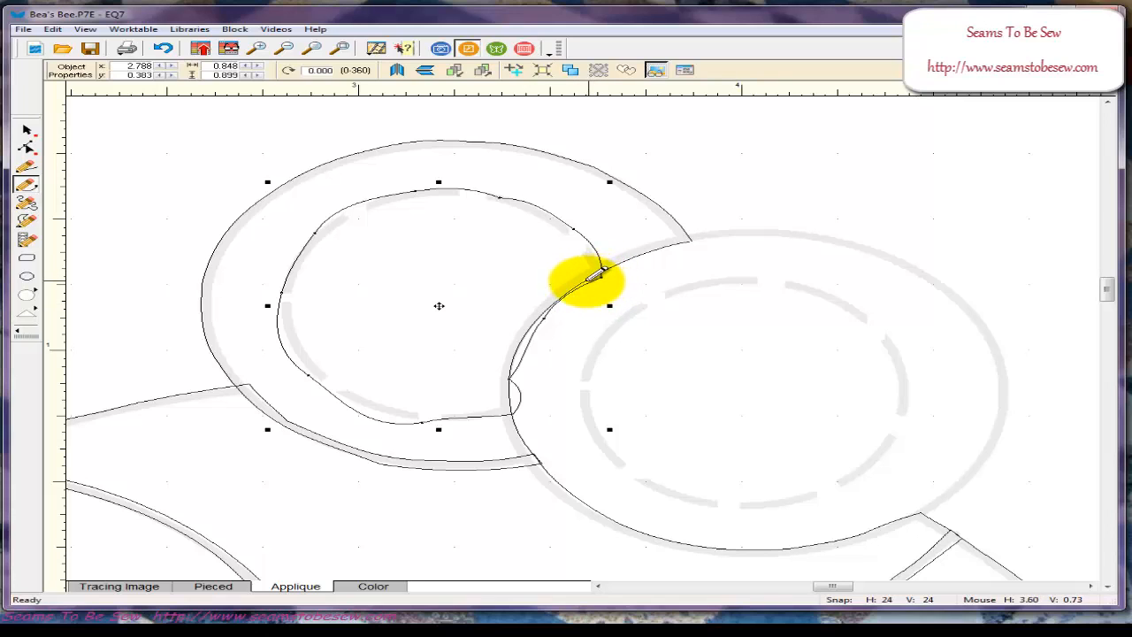
{"action": "left_click", "coordinate": [481, 257]}
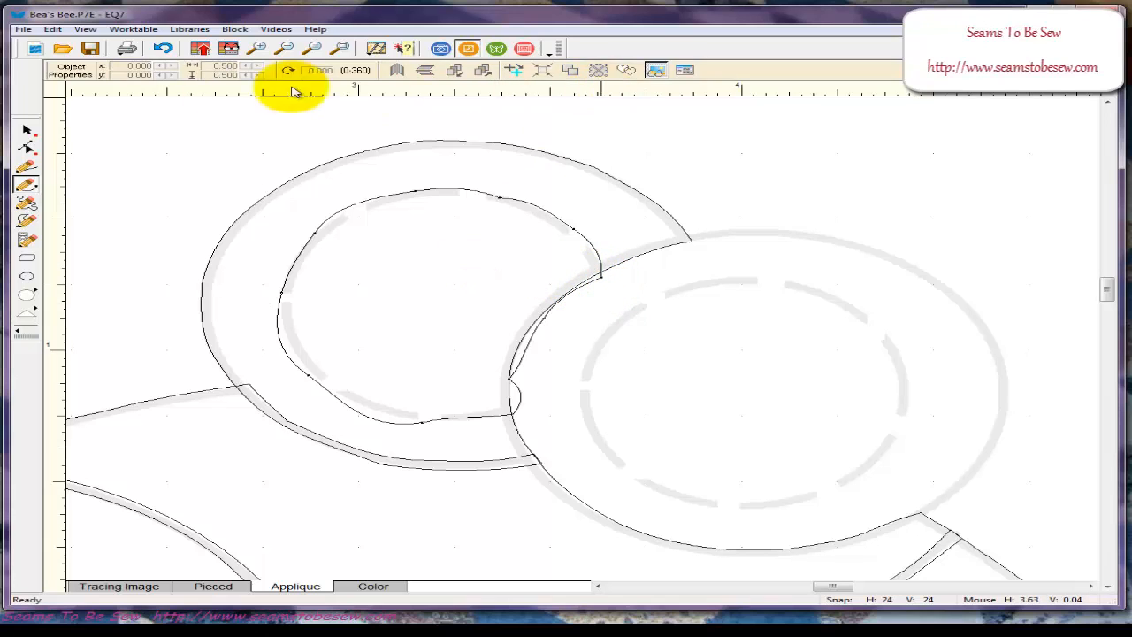
{"action": "left_click", "coordinate": [626, 70]}
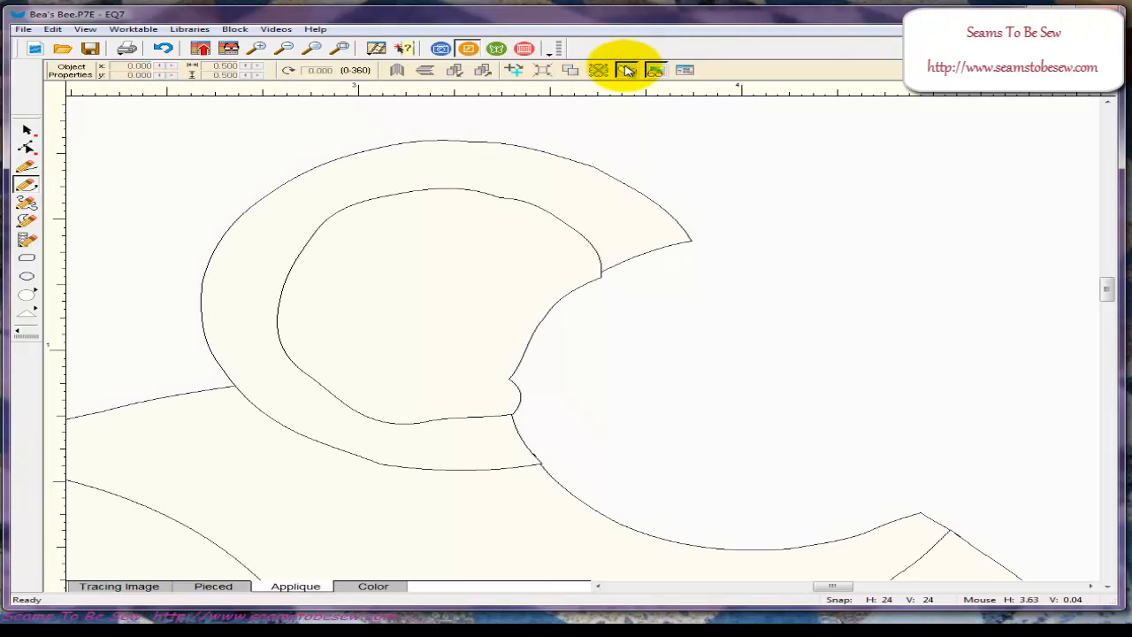
{"action": "left_click", "coordinate": [626, 69]}
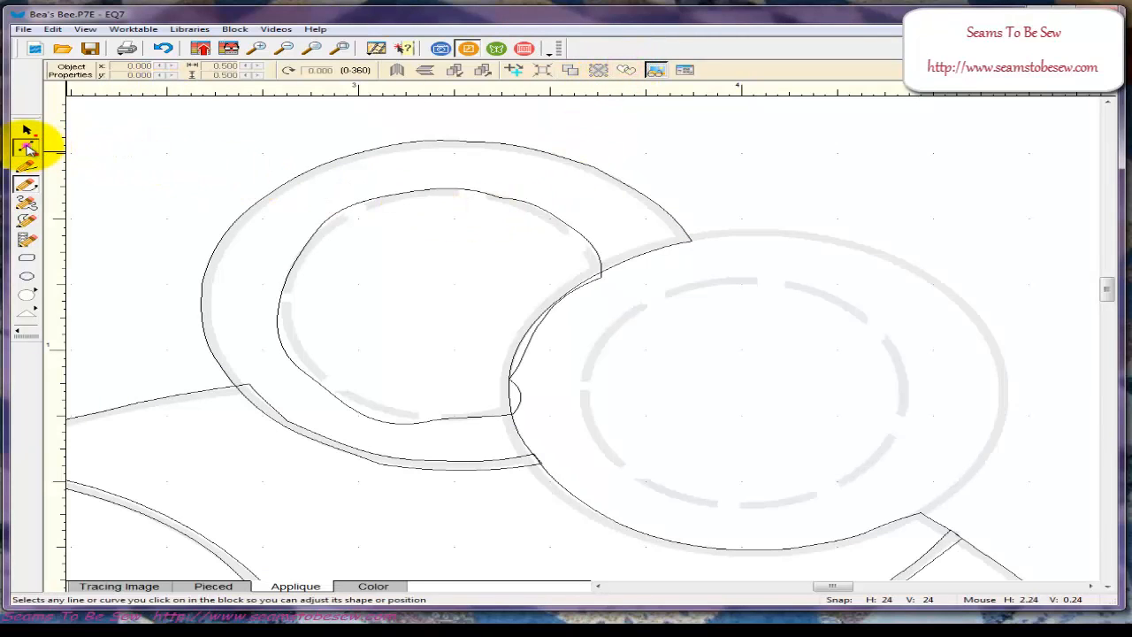
- Smooth the top of the rear wing's inner shape by adjusting its upper-left curve handle and upper-right node and arcs
{"action": "left_click", "coordinate": [26, 149]}
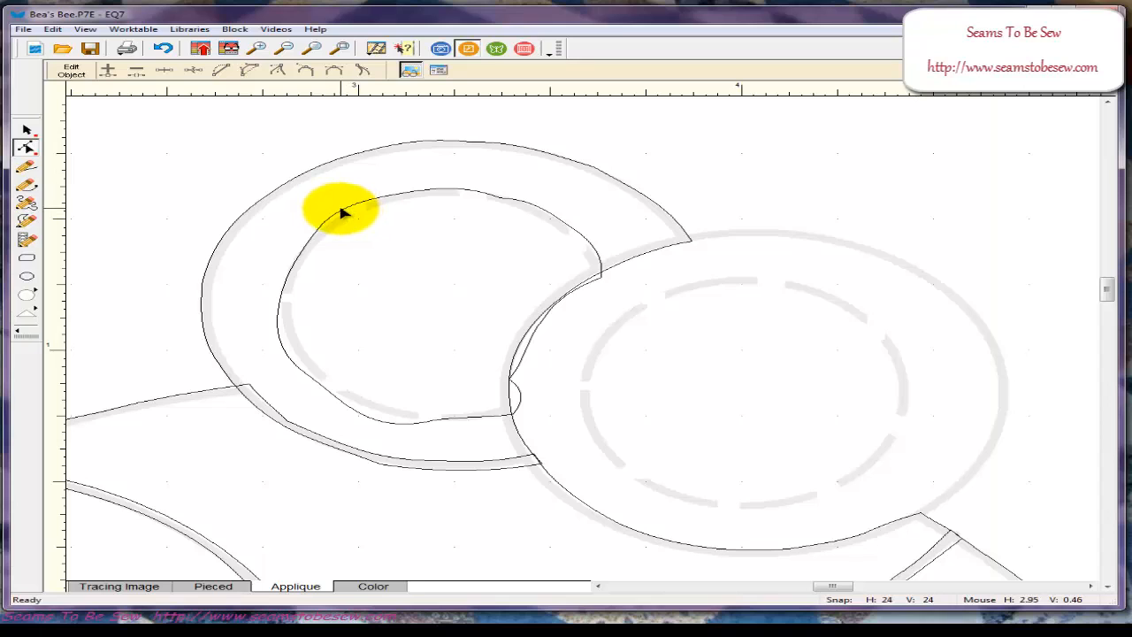
{"action": "left_click_drag", "start_coordinate": [343, 212], "coordinate": [344, 209]}
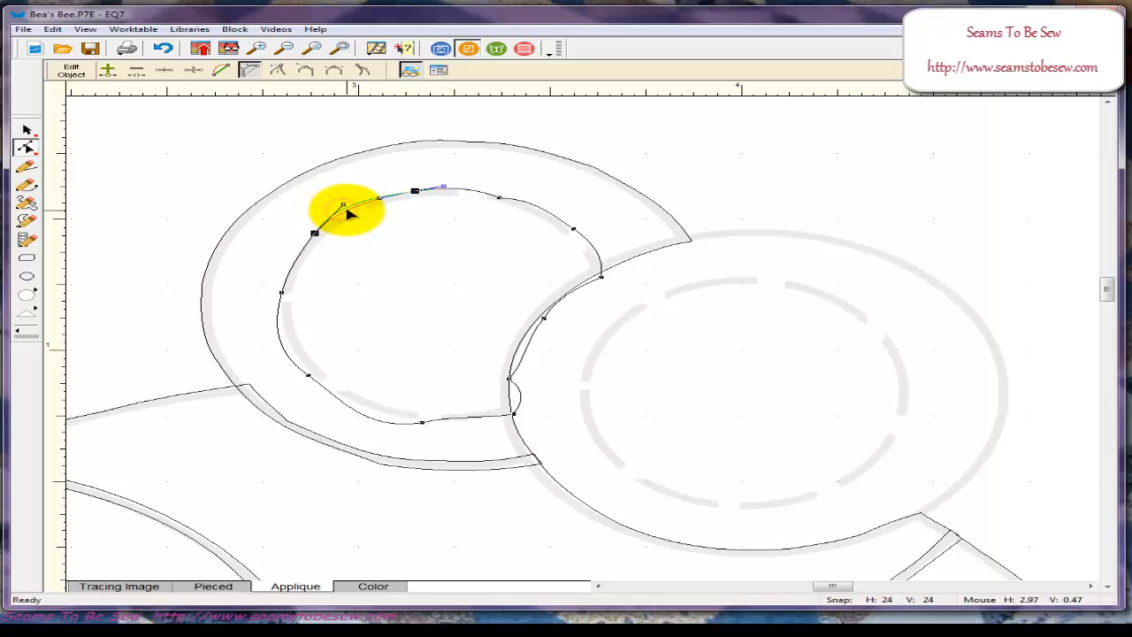
{"action": "left_click", "coordinate": [500, 199]}
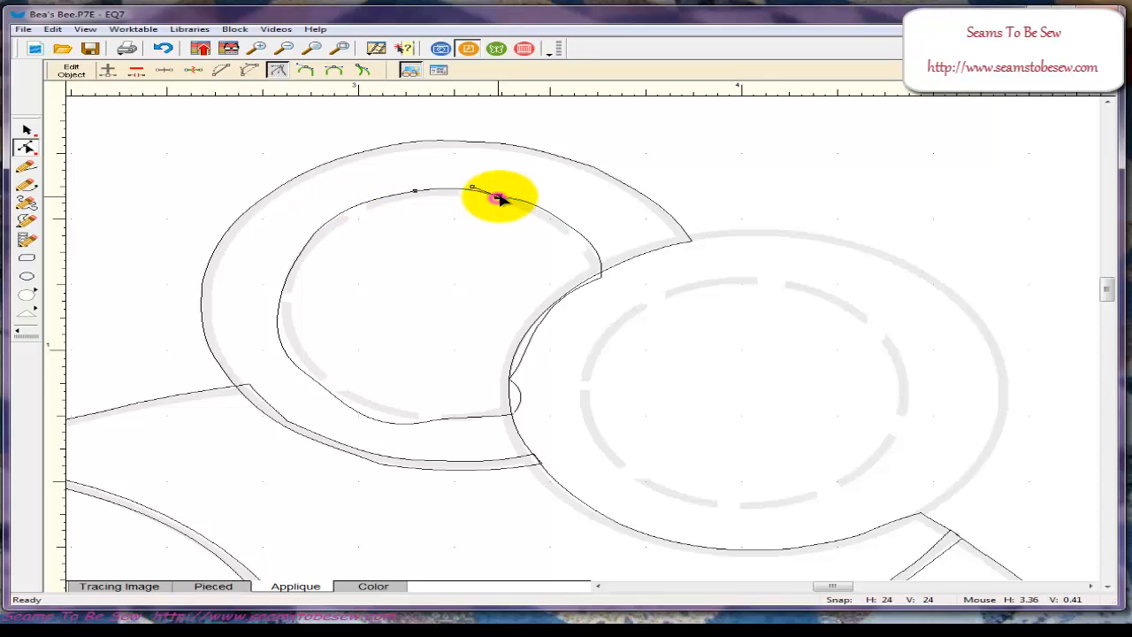
{"action": "left_click", "coordinate": [499, 198]}
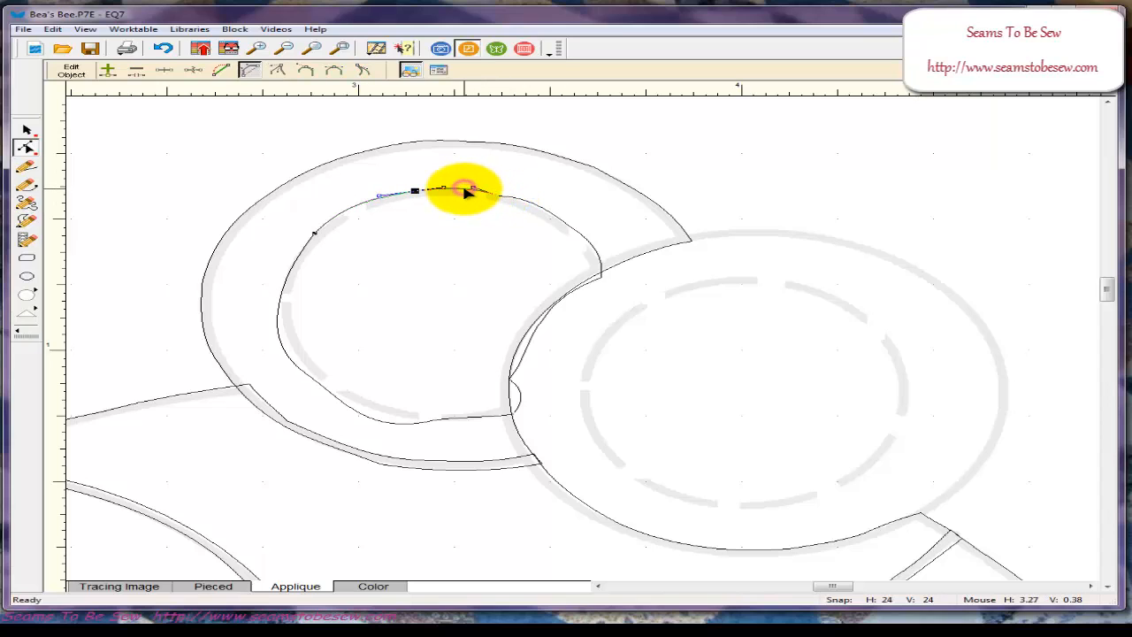
{"action": "left_click", "coordinate": [531, 203]}
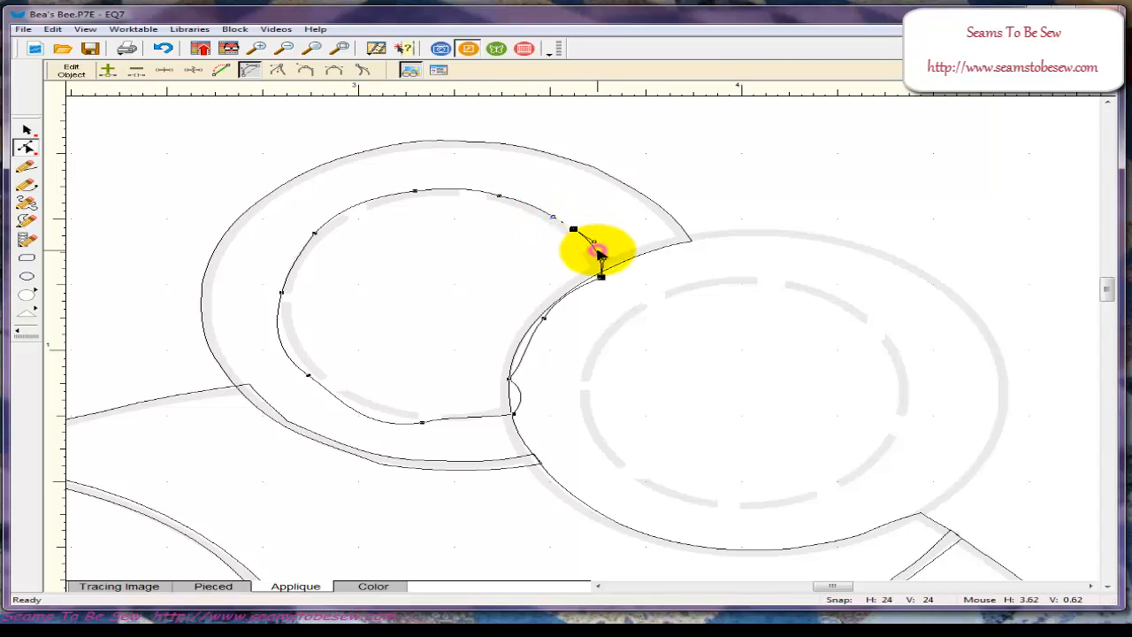
- Reshape the rear wing inner shape's right tip and its edge curve beside the front wing to follow the tracing
{"action": "left_click_drag", "start_coordinate": [600, 255], "coordinate": [598, 261]}
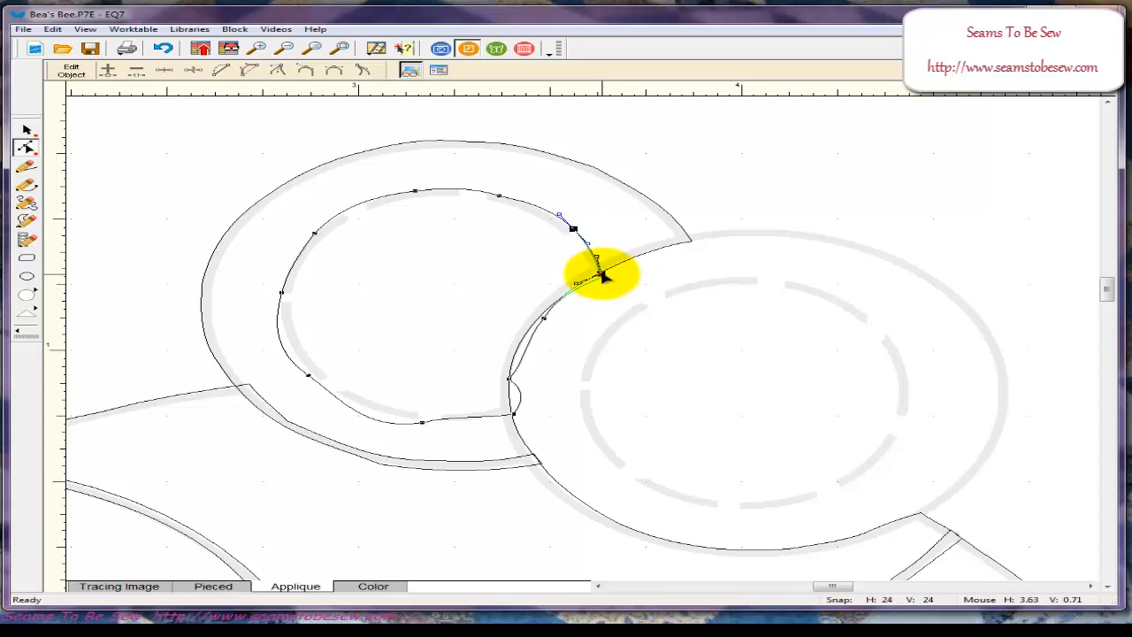
{"action": "left_click", "coordinate": [542, 320]}
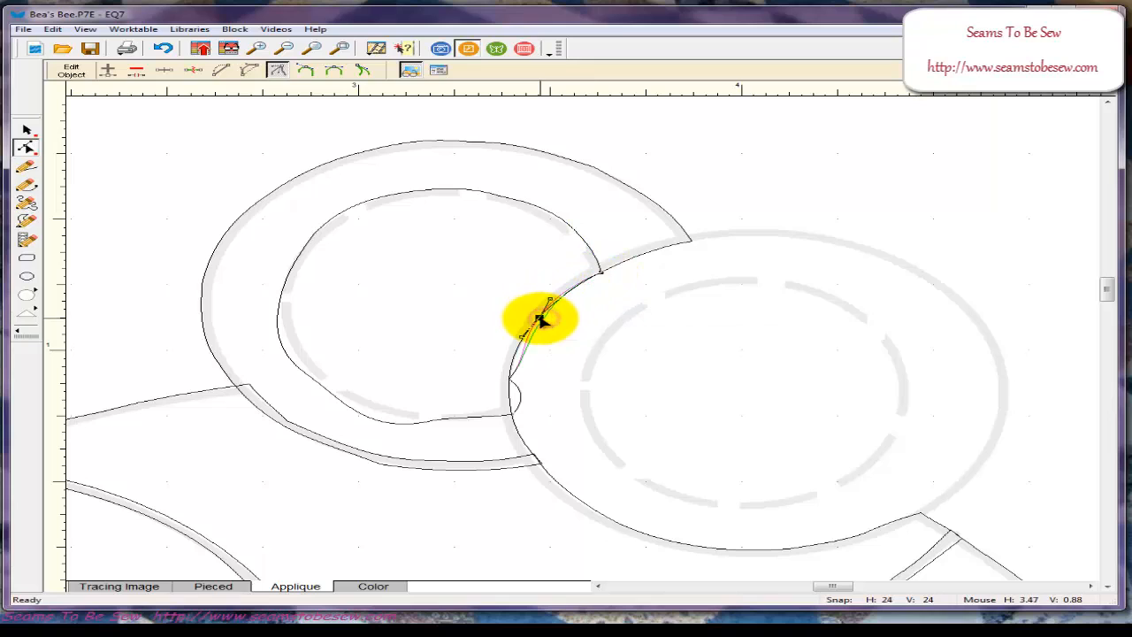
{"action": "left_click", "coordinate": [520, 358]}
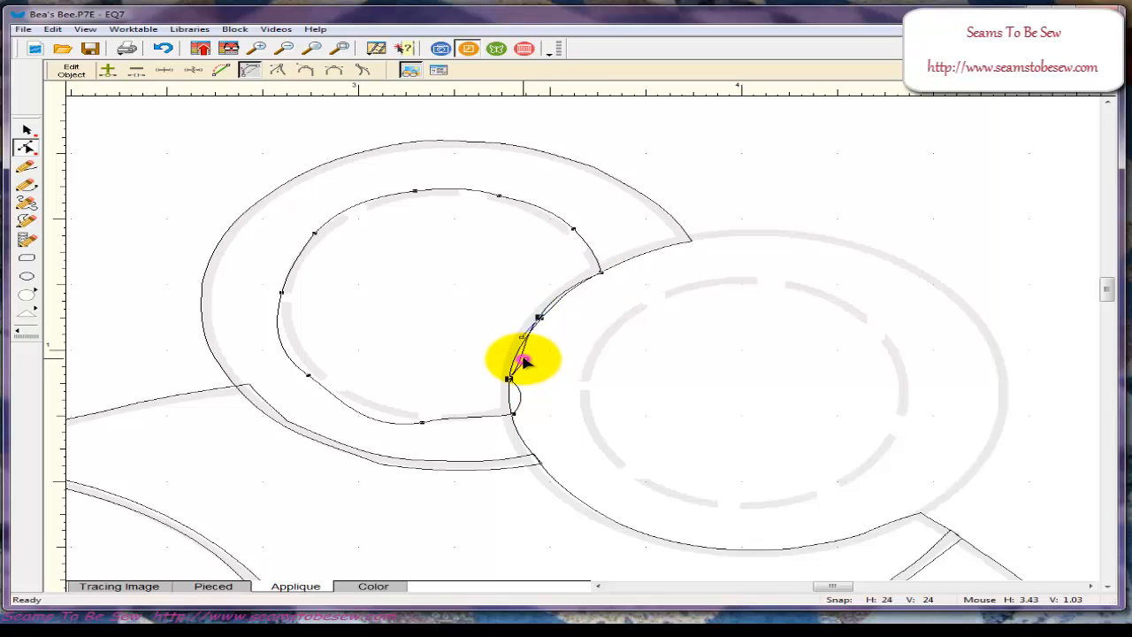
{"action": "left_click", "coordinate": [522, 355]}
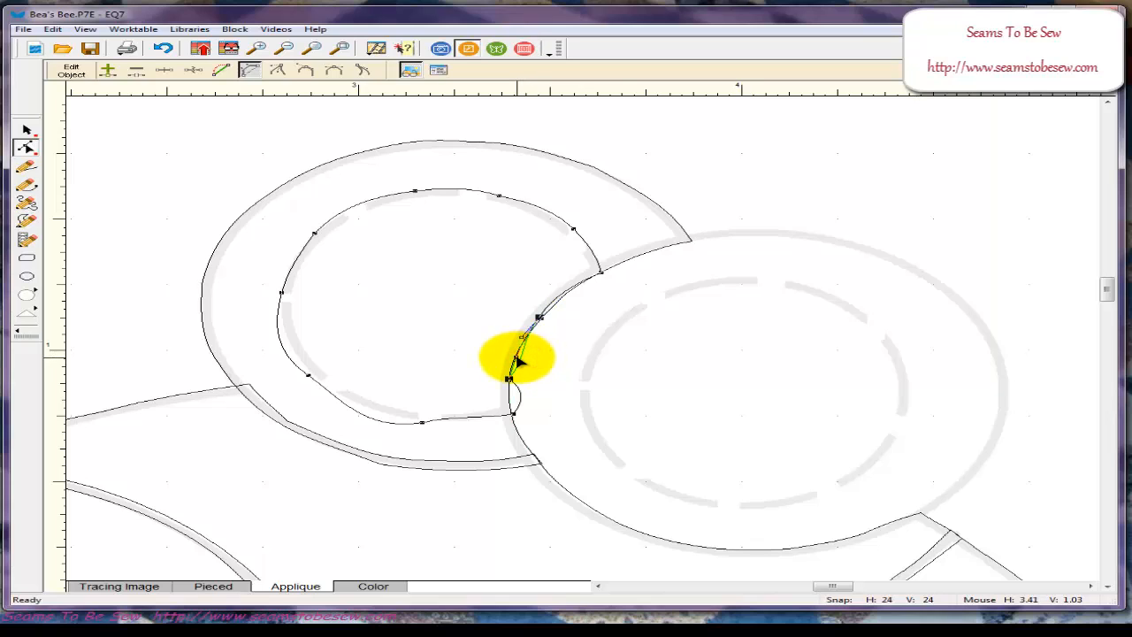
- Adjust the rear wing outline's curve and node where it borders the front wing to match the tracing
{"action": "left_click", "coordinate": [534, 366]}
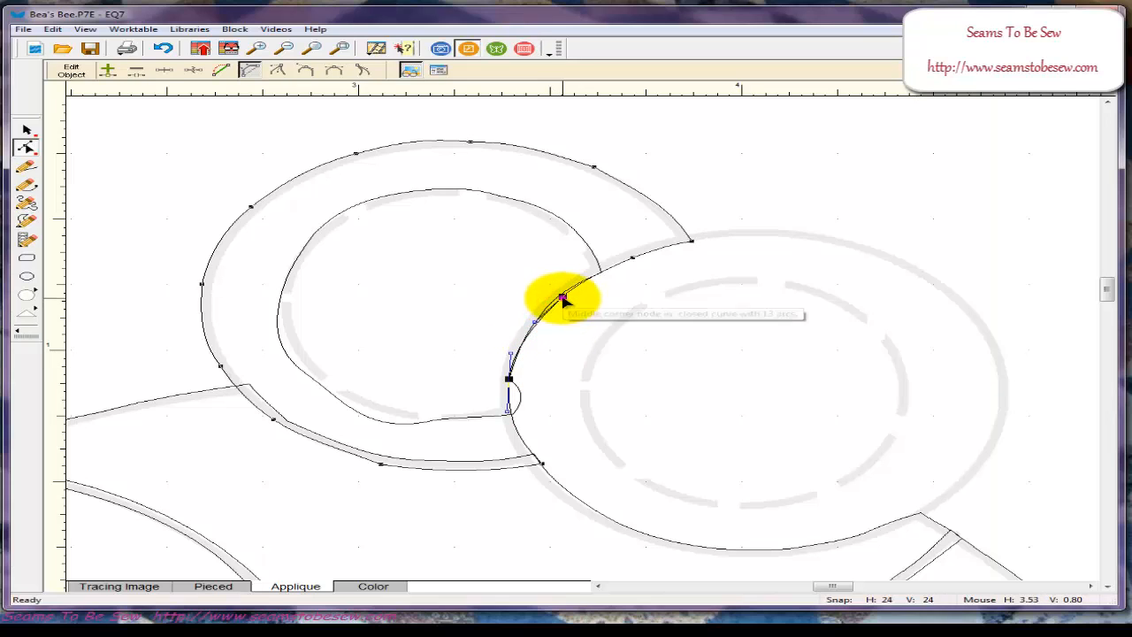
{"action": "left_click", "coordinate": [562, 297]}
{"action": "left_click_drag", "start_coordinate": [562, 299], "coordinate": [563, 305]}
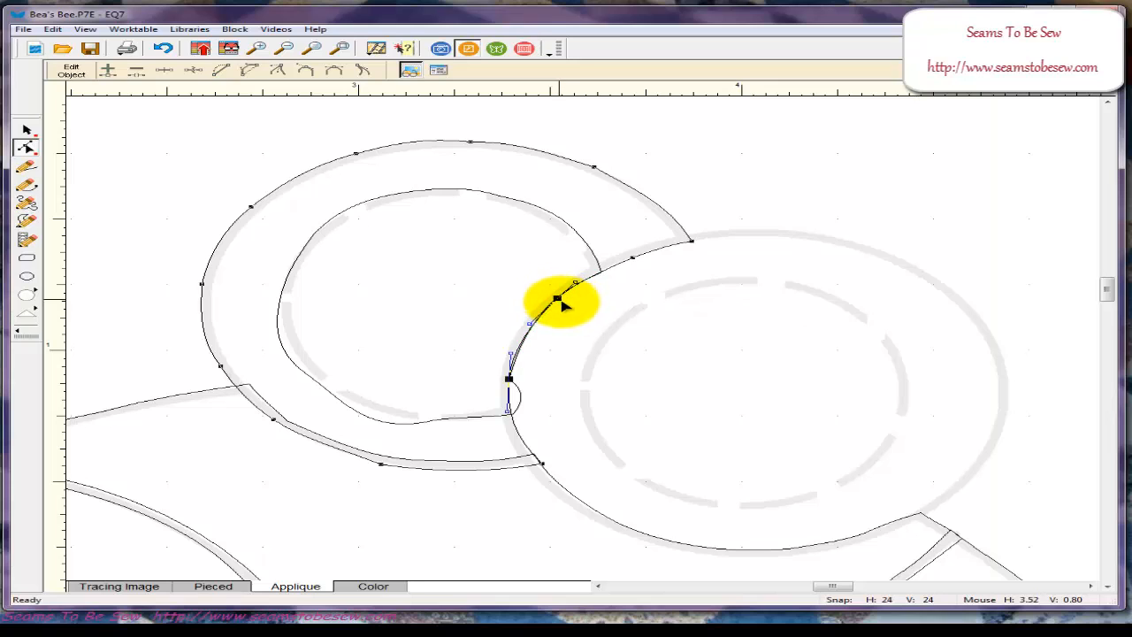
- Flatten the bulge at the rear wing inner shape's lower-right corner and adjust the adjoining bottom curve
{"action": "left_click", "coordinate": [525, 390]}
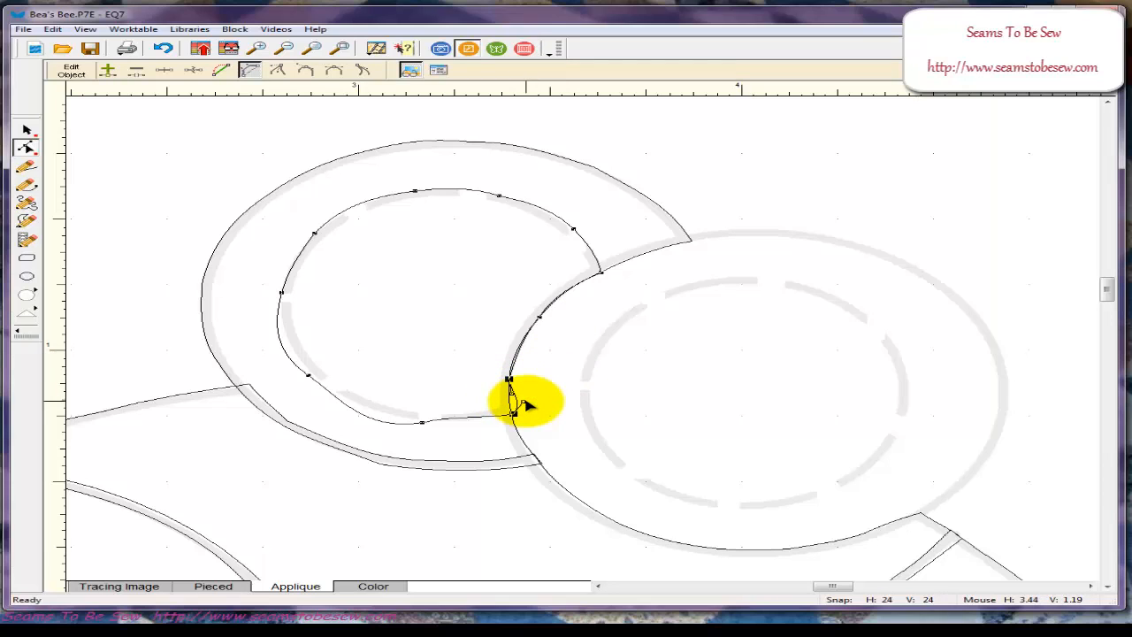
{"action": "left_click", "coordinate": [516, 402]}
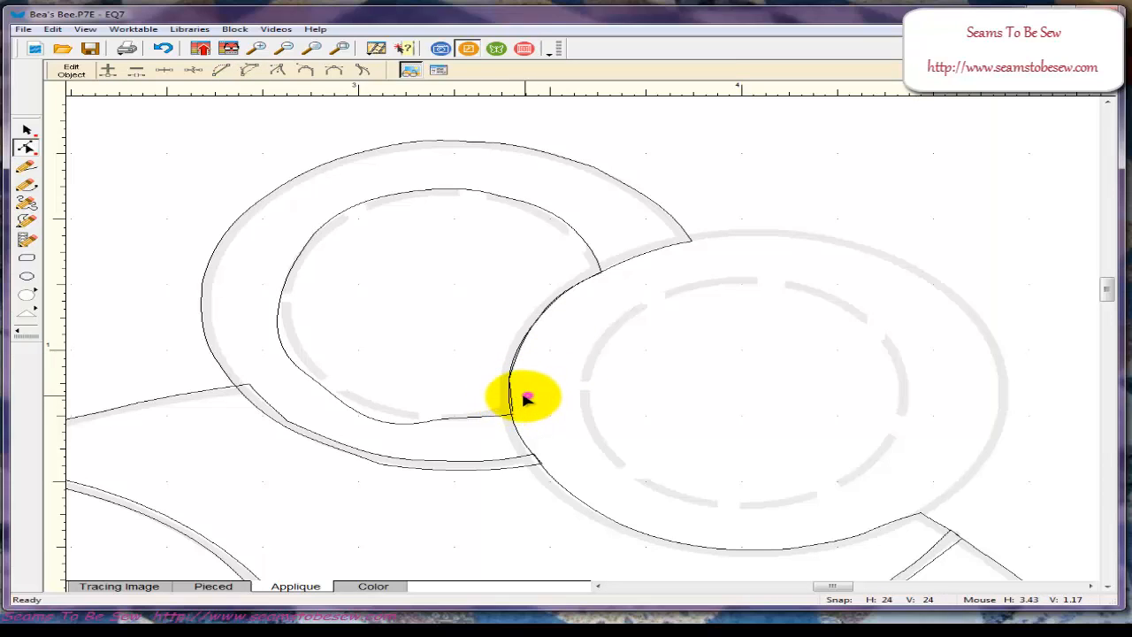
{"action": "left_click", "coordinate": [480, 416]}
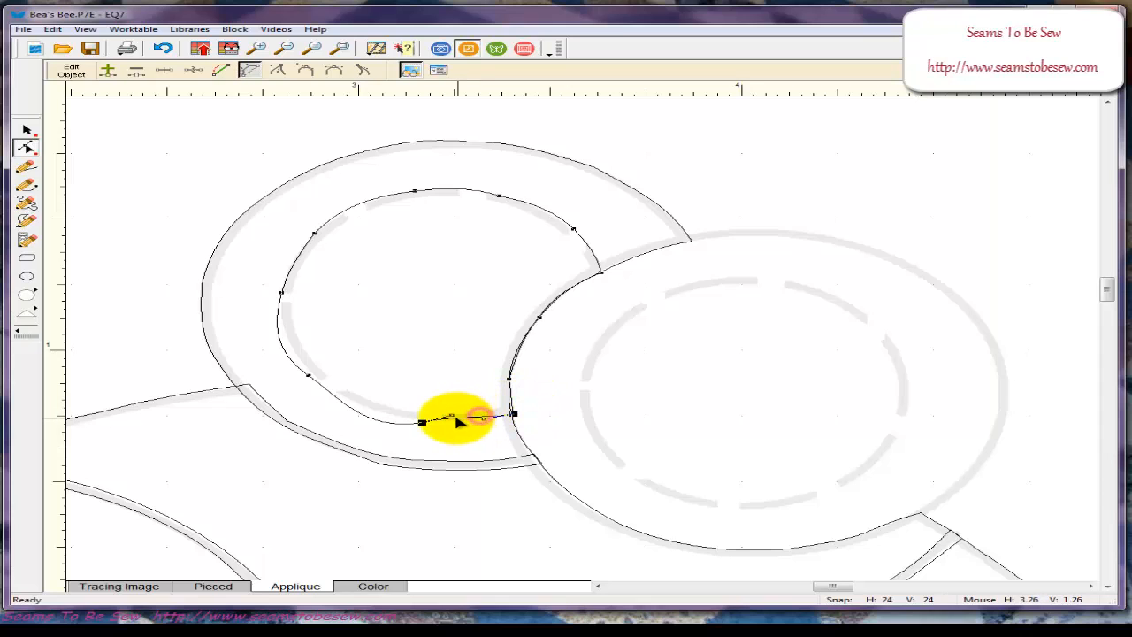
{"action": "left_click", "coordinate": [405, 392]}
- Add a node on the rear wing inner shape's lower-left arc and shift it and the bottom node onto the tracing
{"action": "left_click", "coordinate": [384, 427]}
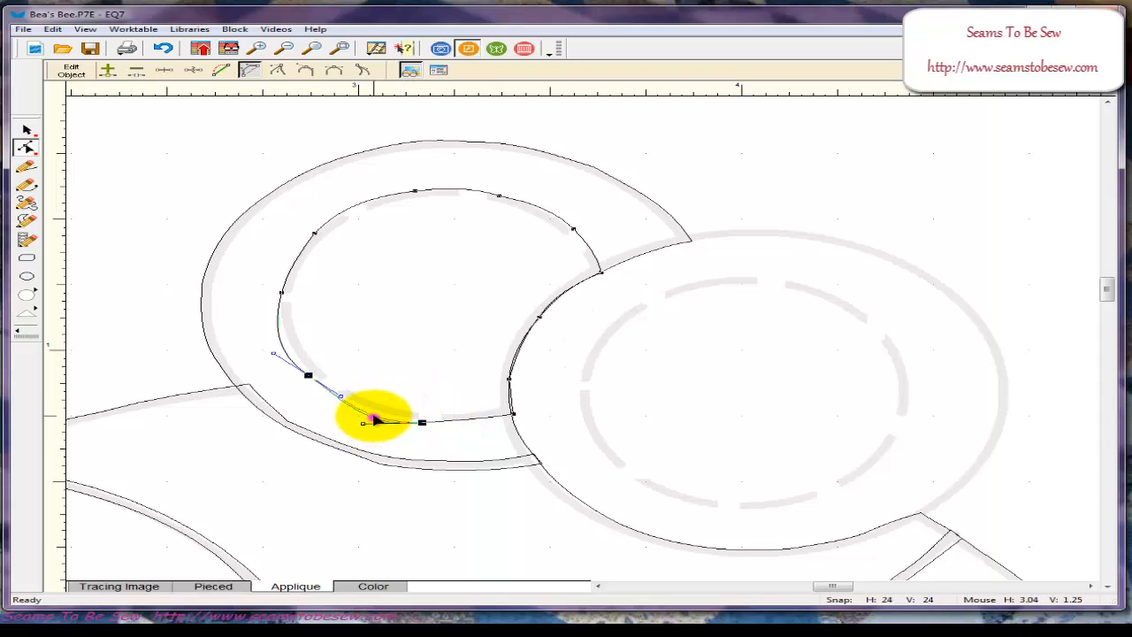
{"action": "left_click", "coordinate": [375, 414]}
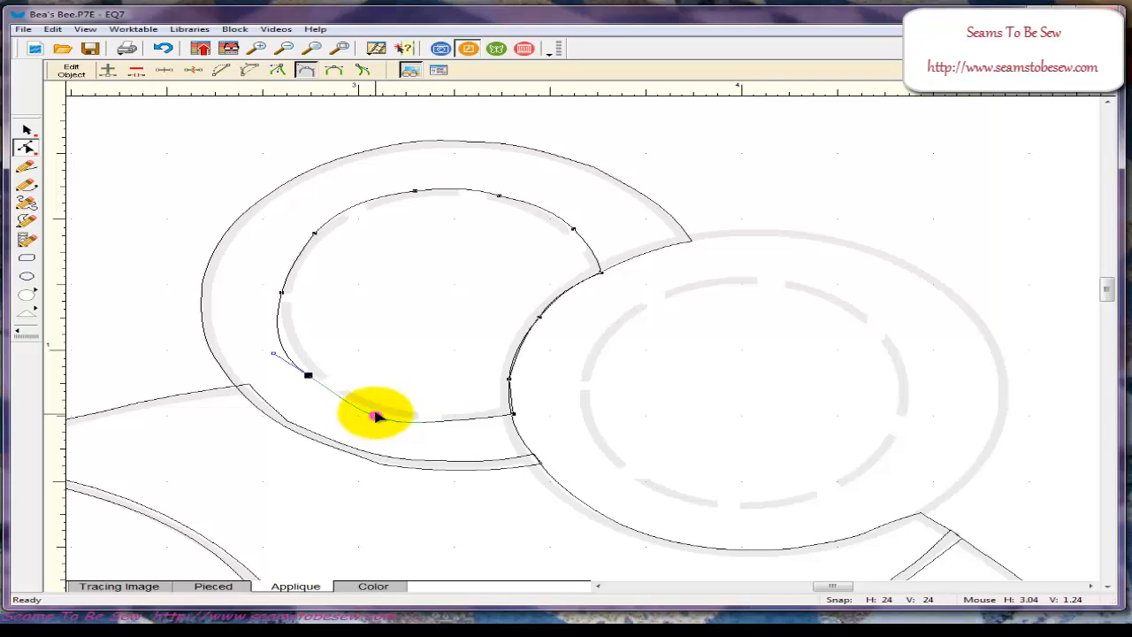
{"action": "left_click", "coordinate": [417, 420]}
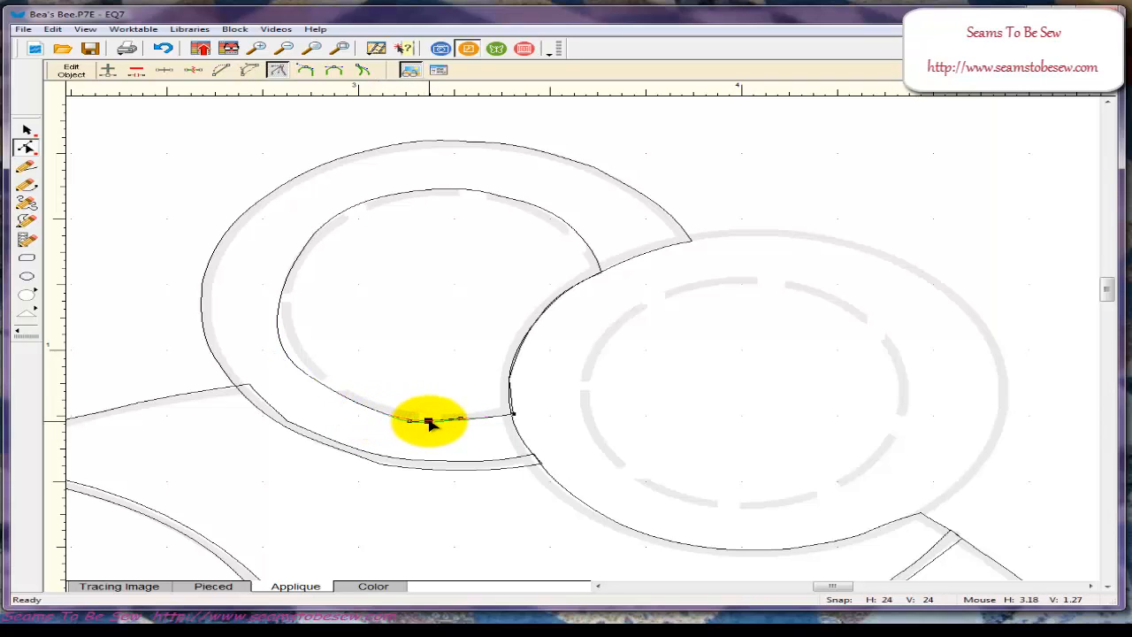
{"action": "left_click", "coordinate": [428, 421]}
- Reshape the rear wing inner shape's lower-left curve and reposition its lower-left and upper-left nodes along the tracing
{"action": "left_click", "coordinate": [282, 346]}
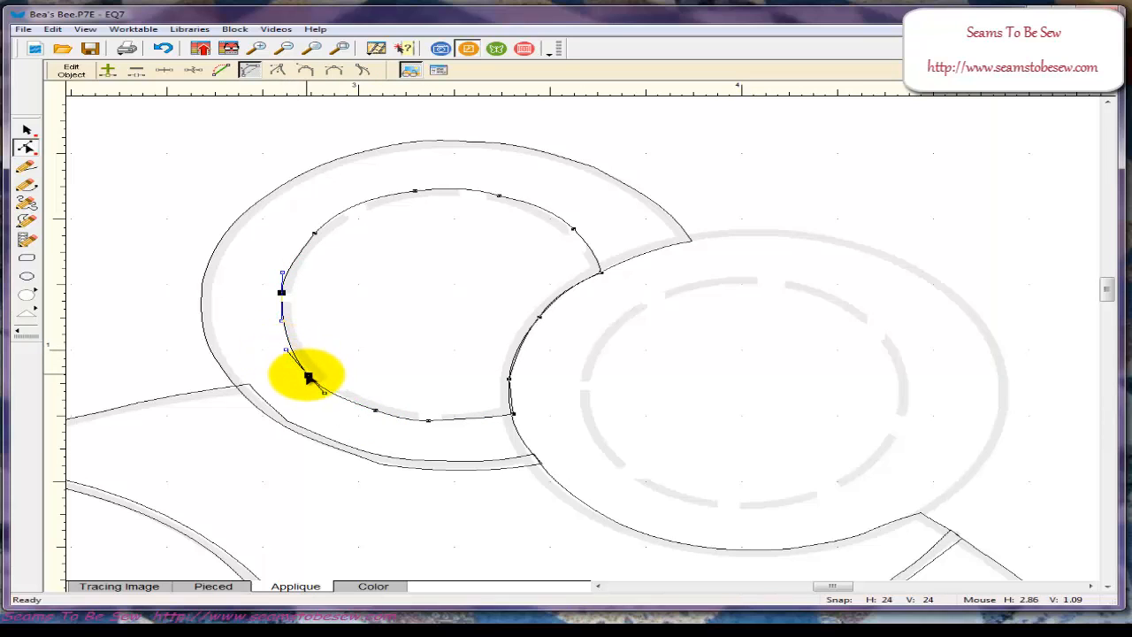
{"action": "left_click", "coordinate": [309, 376]}
{"action": "left_click", "coordinate": [330, 326]}
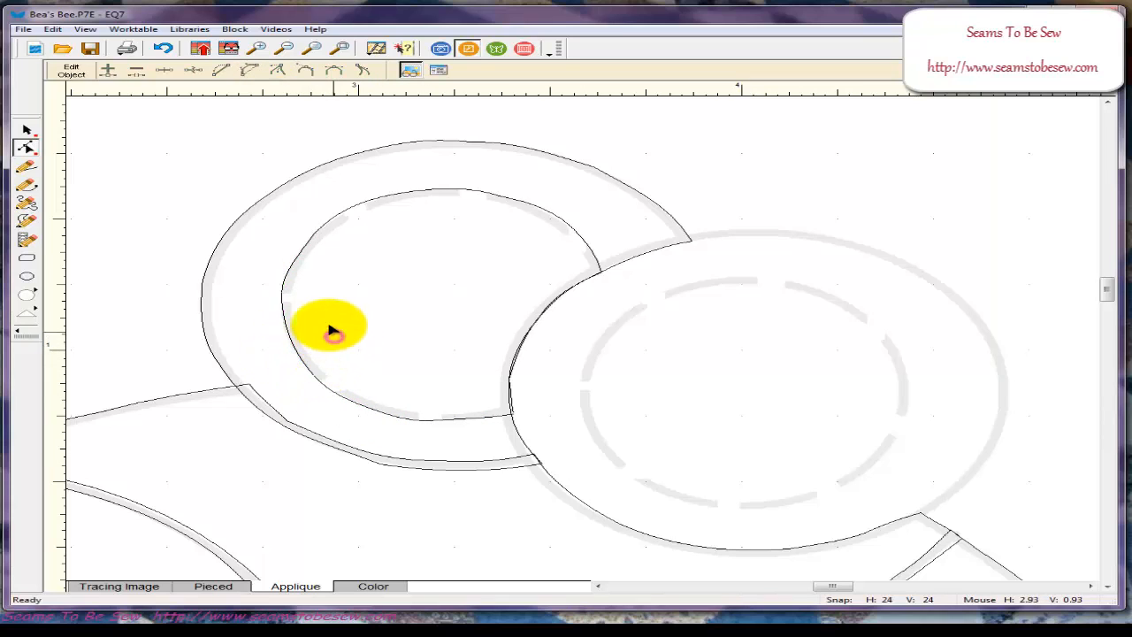
{"action": "left_click", "coordinate": [311, 237]}
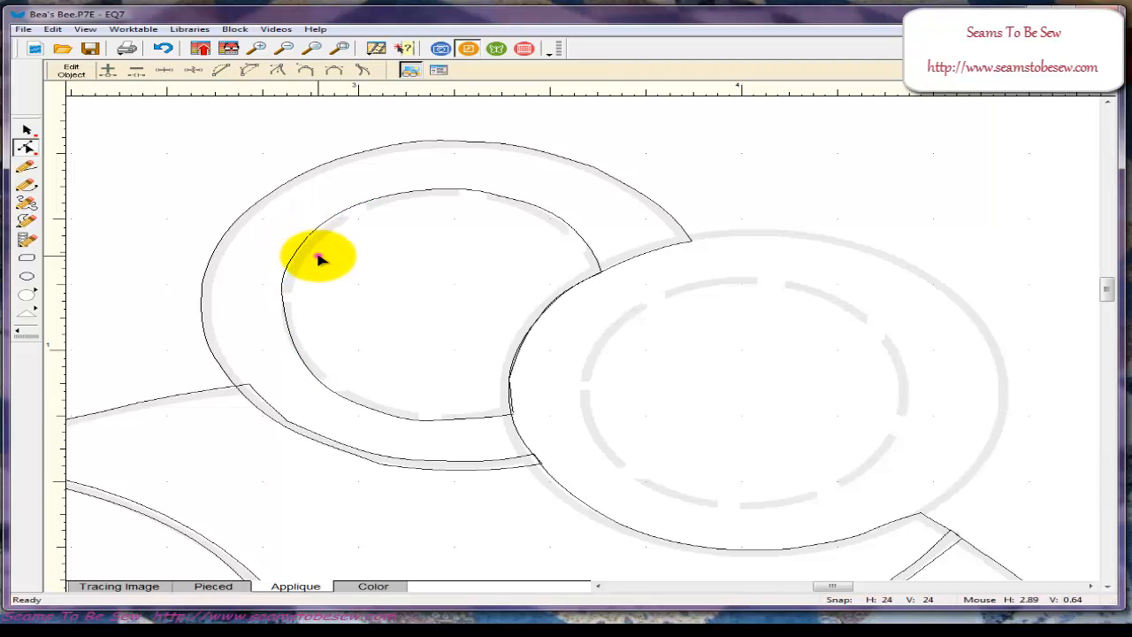
- Fine-tune the left side curve of the rear wing's inner shape to follow the dashed line
{"action": "left_click", "coordinate": [290, 306]}
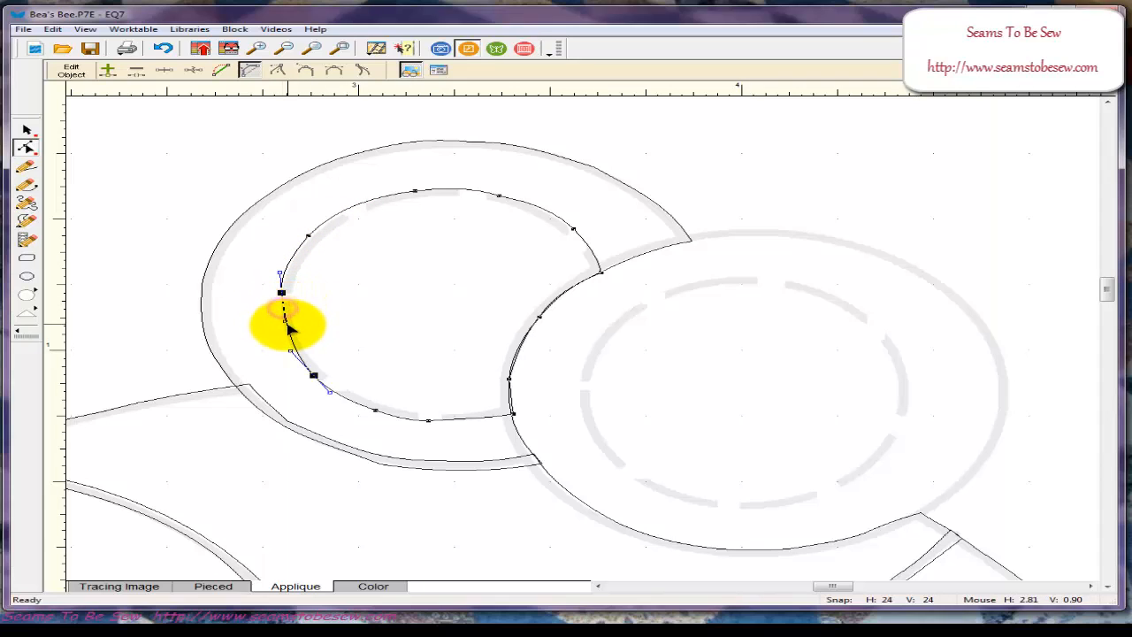
{"action": "left_click_drag", "start_coordinate": [290, 317], "coordinate": [292, 324]}
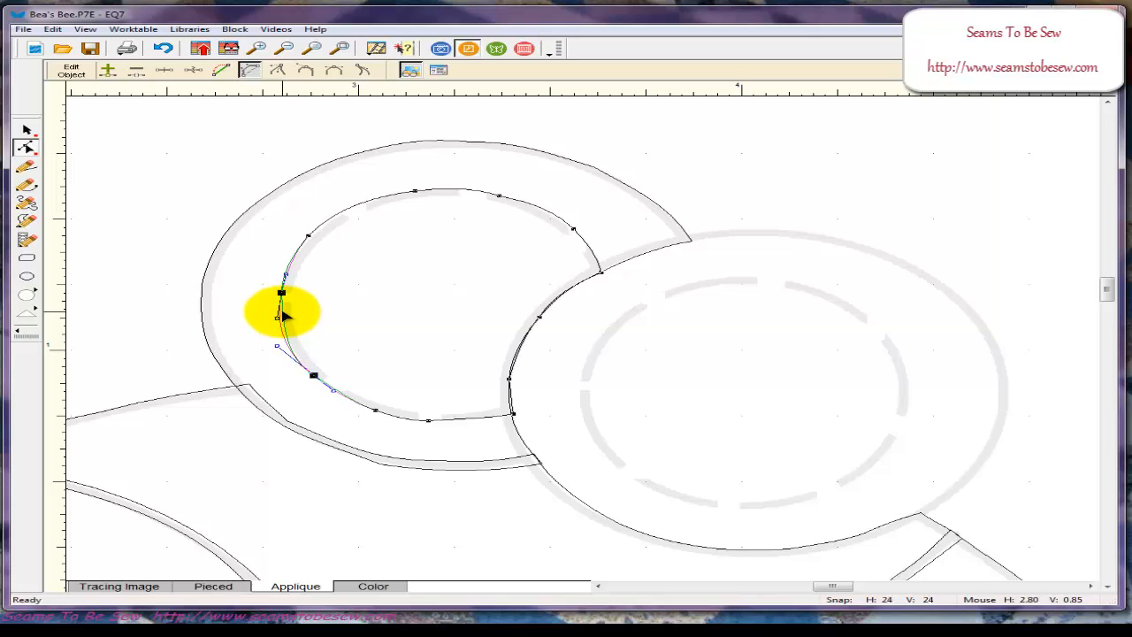
{"action": "left_click_drag", "start_coordinate": [281, 311], "coordinate": [289, 342]}
{"action": "left_click", "coordinate": [320, 309]}
{"action": "left_click", "coordinate": [282, 334]}
{"action": "left_click", "coordinate": [345, 327]}
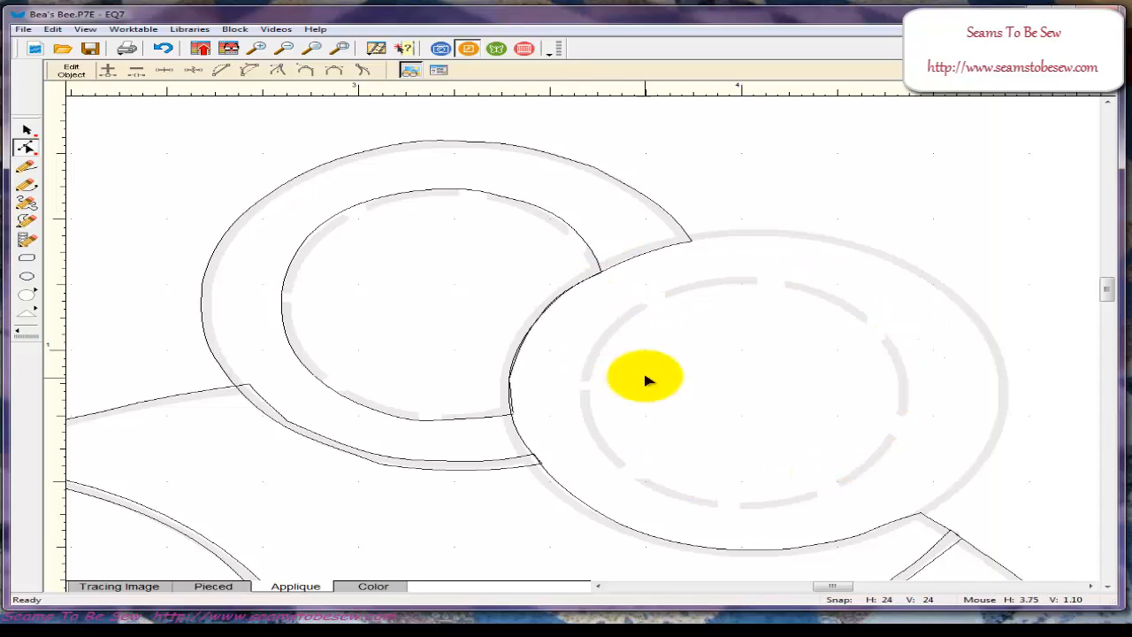
- Draw a simple oval over the front wing's outline and resize it to about 1.32 wide and 1.25 high
{"action": "left_click", "coordinate": [27, 298]}
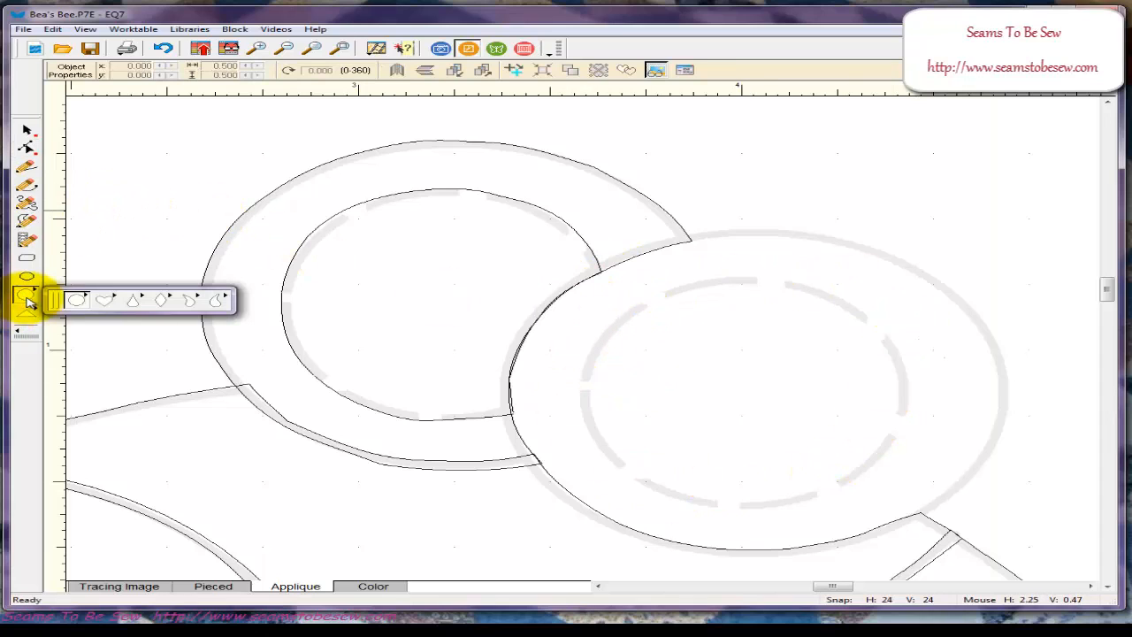
{"action": "left_click", "coordinate": [77, 300]}
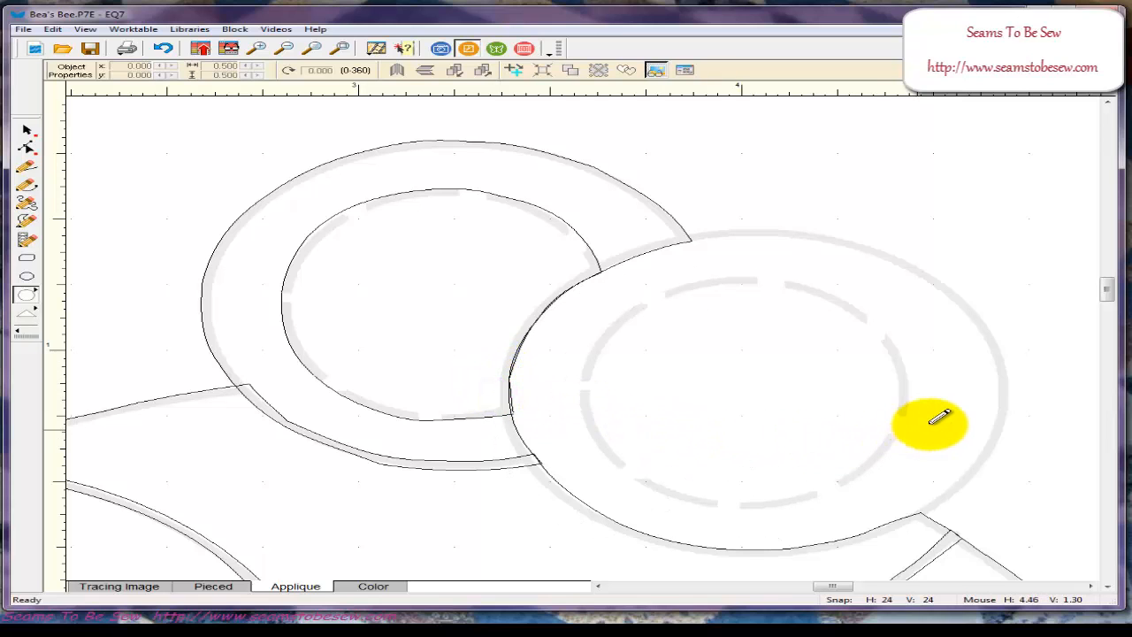
{"action": "left_click_drag", "start_coordinate": [930, 424], "coordinate": [1008, 401]}
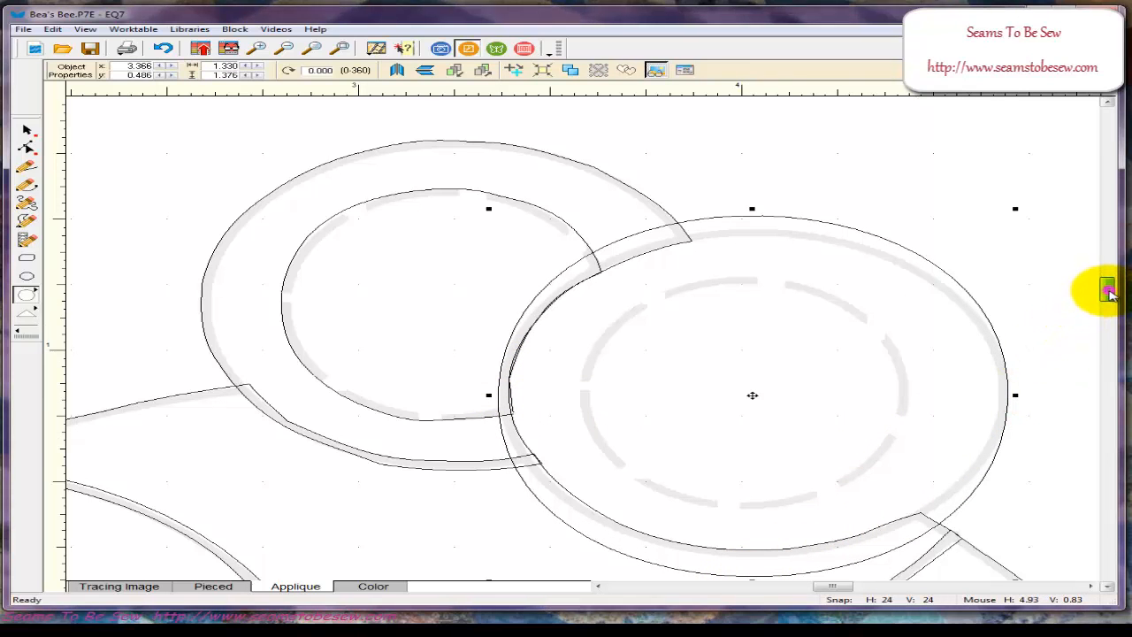
{"action": "left_click_drag", "start_coordinate": [1108, 292], "coordinate": [1106, 296]}
{"action": "left_click_drag", "start_coordinate": [751, 173], "coordinate": [752, 186]}
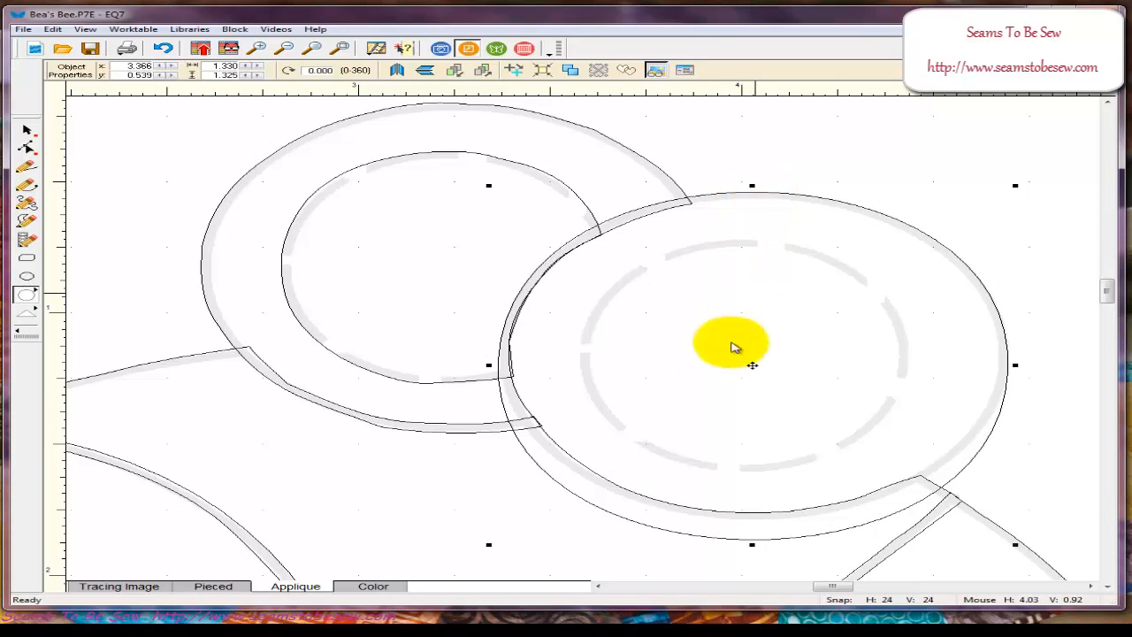
{"action": "left_click_drag", "start_coordinate": [753, 544], "coordinate": [772, 524]}
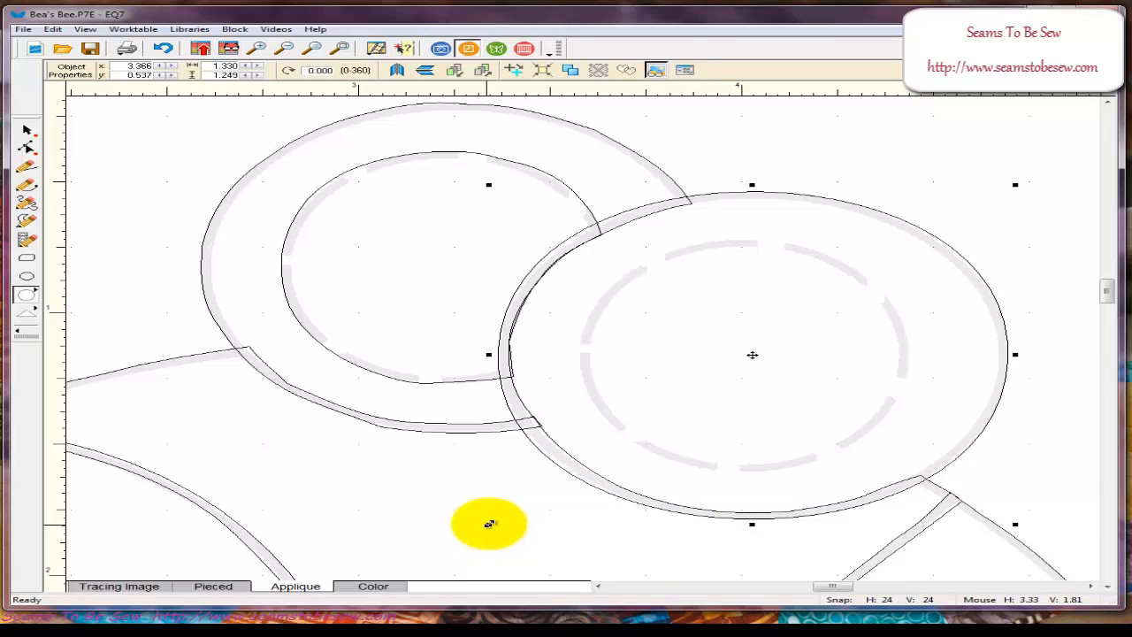
{"action": "left_click_drag", "start_coordinate": [489, 525], "coordinate": [492, 525]}
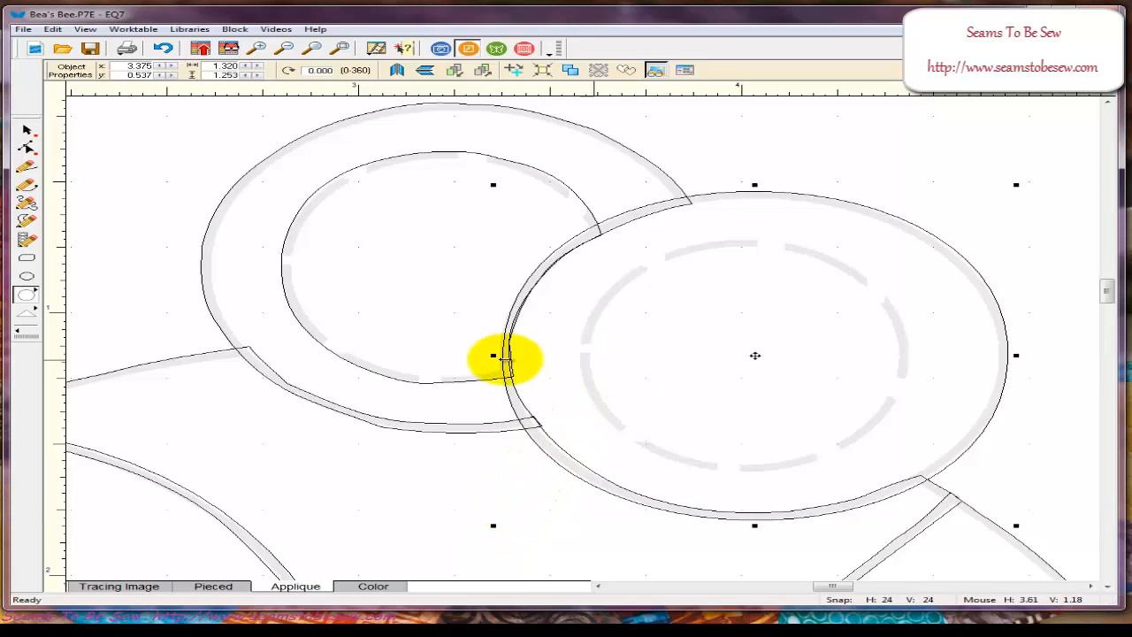
{"action": "left_click", "coordinate": [445, 349]}
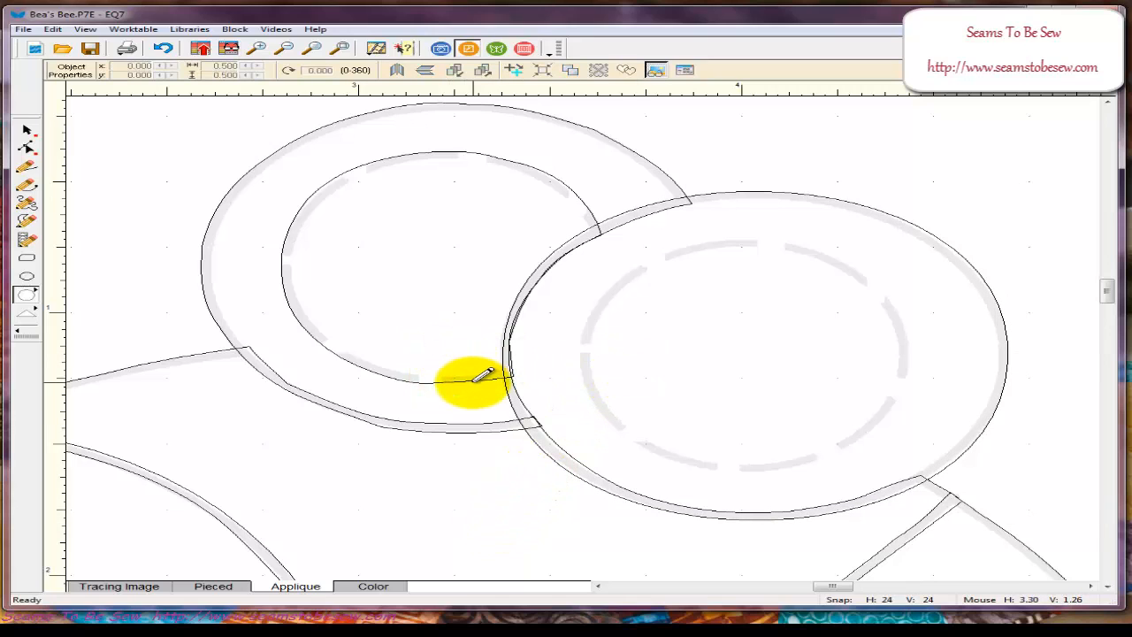
- Reshape the bottom-right curve of the rear wing's inner shape so that it bows slightly downward
{"action": "left_click", "coordinate": [26, 148]}
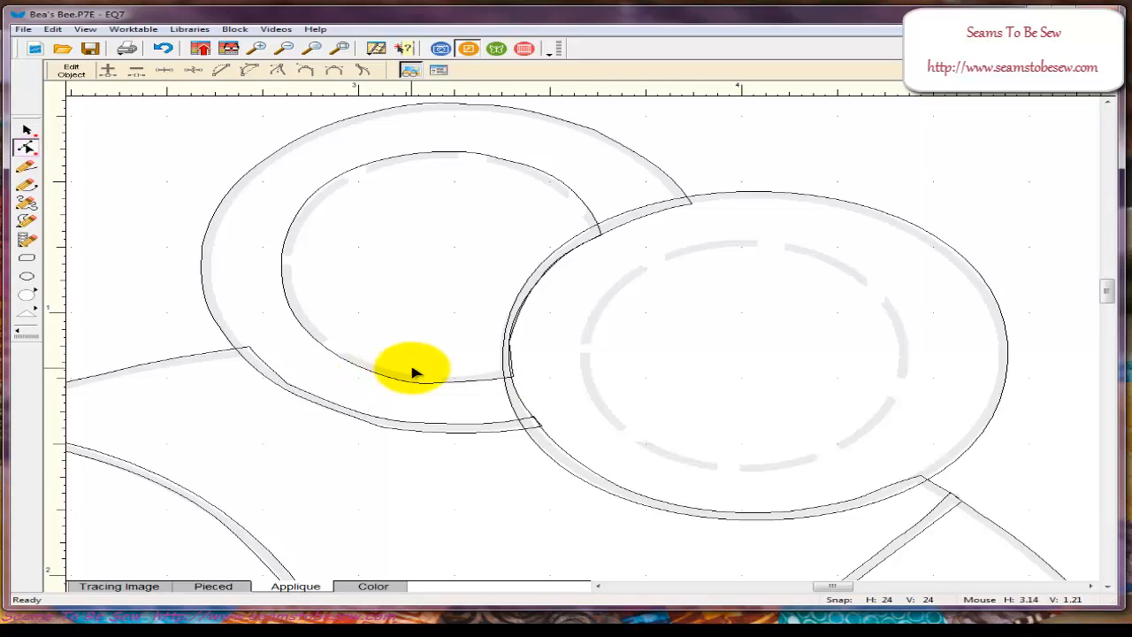
{"action": "left_click", "coordinate": [459, 382]}
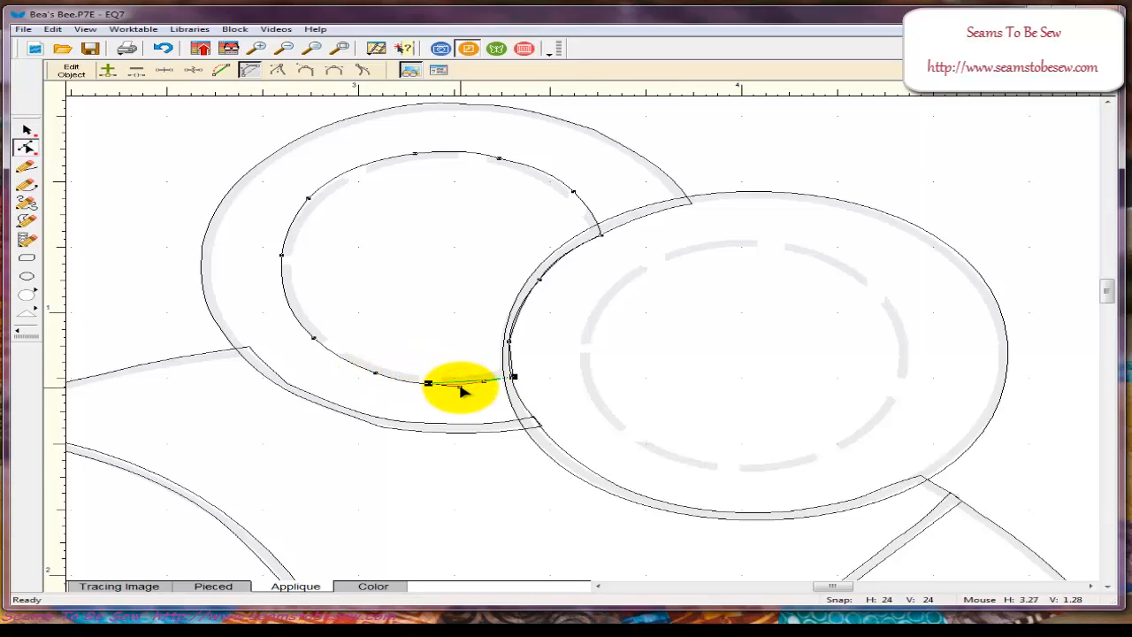
{"action": "left_click", "coordinate": [473, 396]}
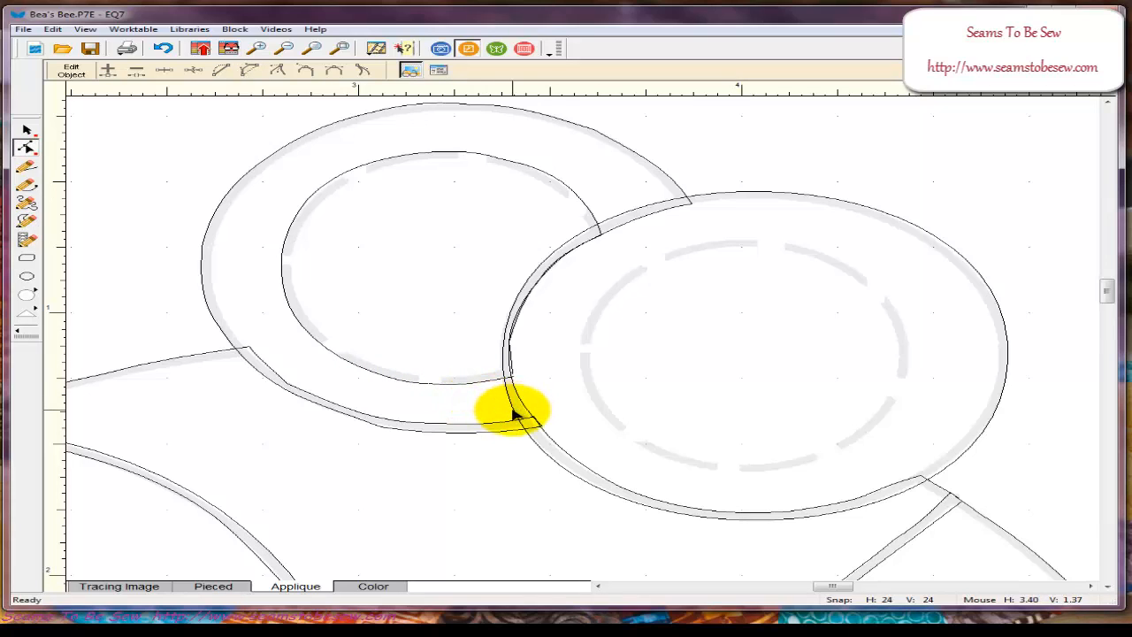
- Adjust the lower curve of the front wing's oval outline to follow the tracing
{"action": "left_click", "coordinate": [516, 414]}
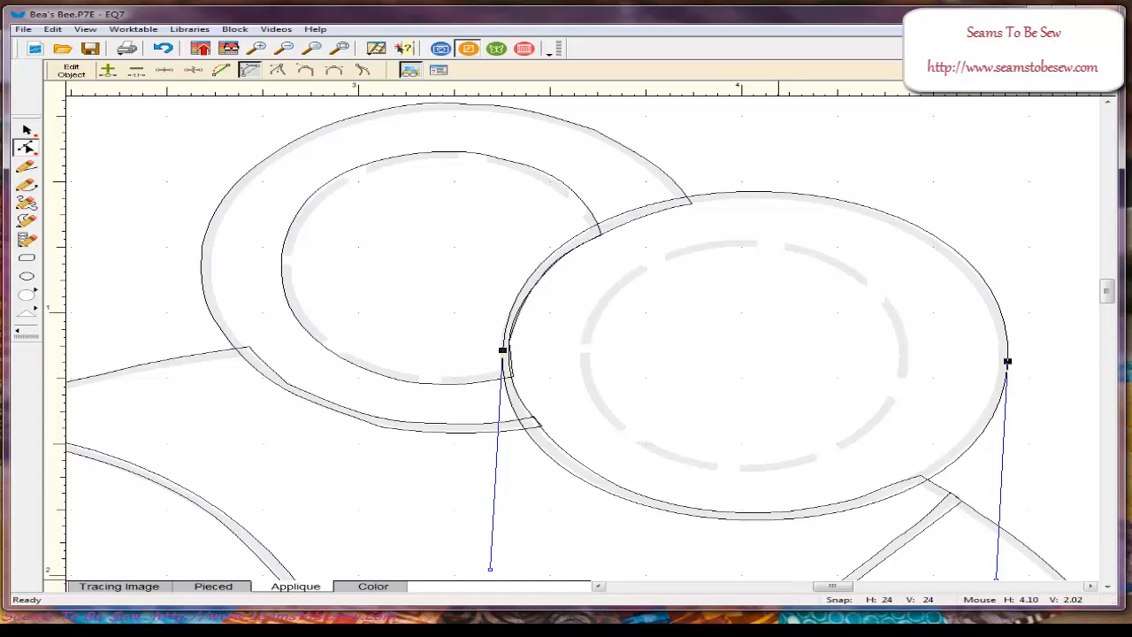
{"action": "key", "text": "F10"}
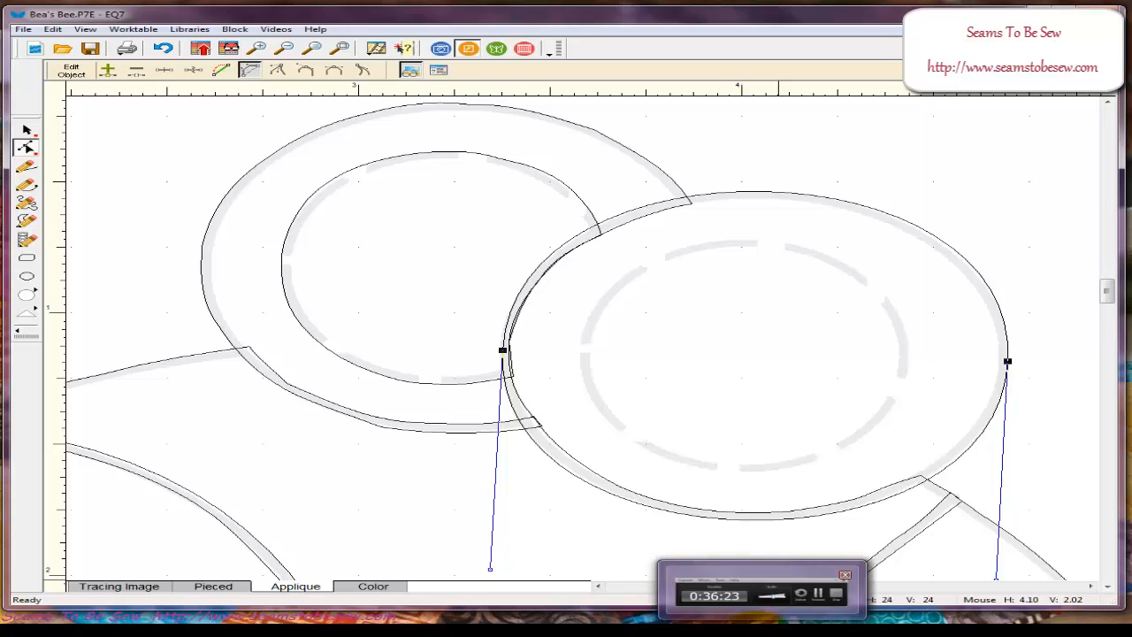
{"action": "key", "text": "F10"}
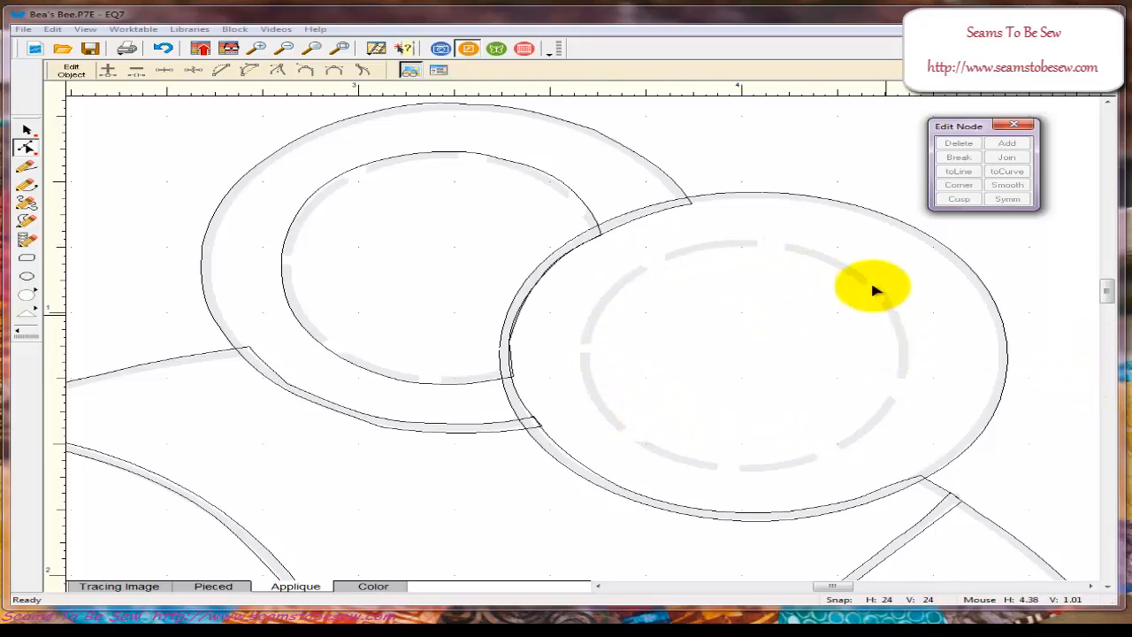
- Draw an oval over the front wing's dashed inner line and adjust it to about 0.86 wide and 0.88 high
{"action": "left_click", "coordinate": [26, 294]}
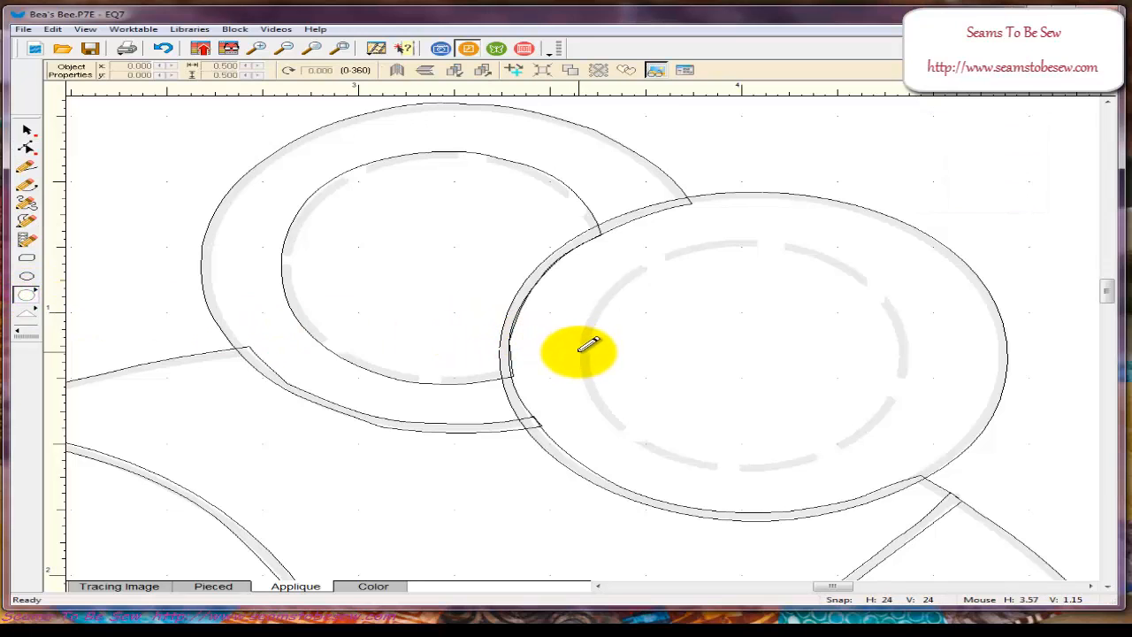
{"action": "left_click_drag", "start_coordinate": [579, 359], "coordinate": [918, 340]}
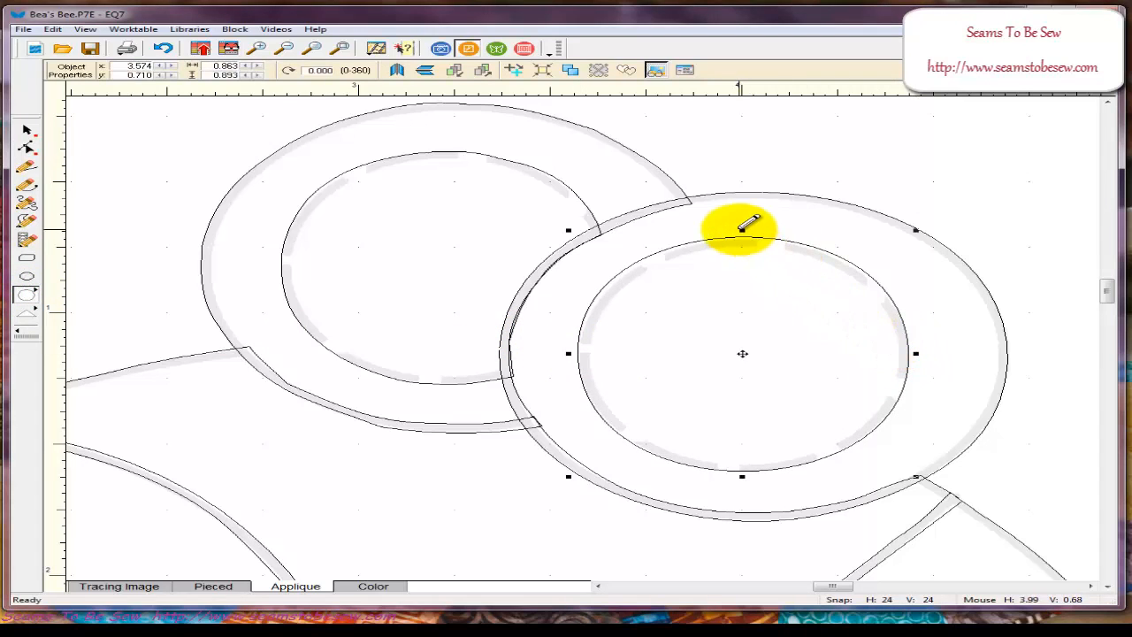
{"action": "left_click", "coordinate": [742, 233]}
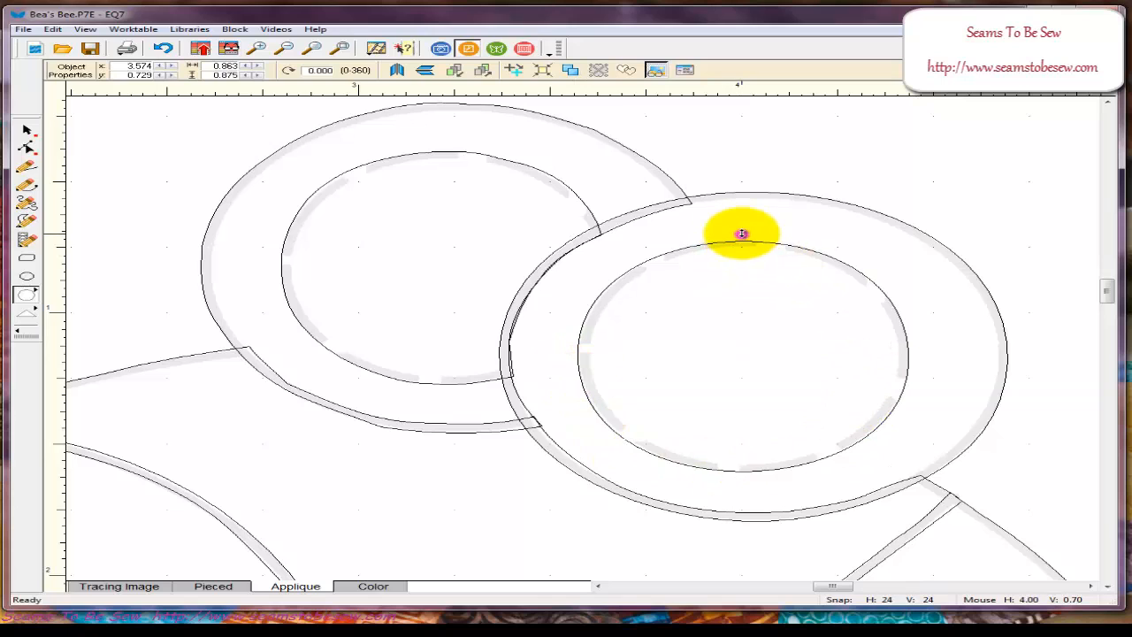
{"action": "left_click", "coordinate": [742, 233]}
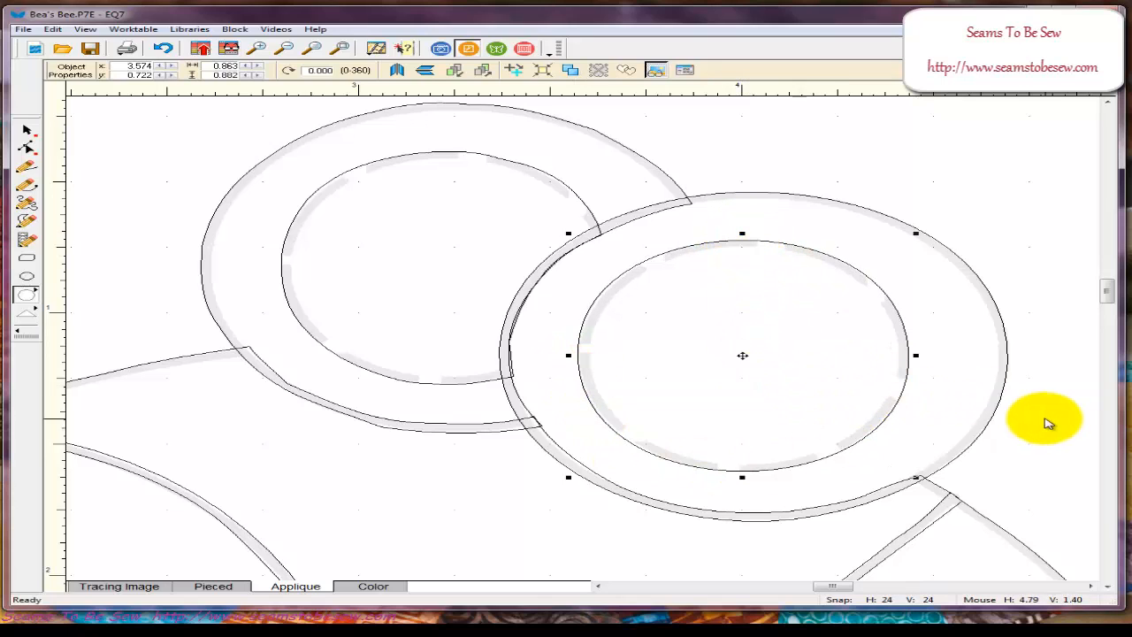
- Draw a circle over the bee's left eye in the tracing image
{"action": "left_click", "coordinate": [1040, 416]}
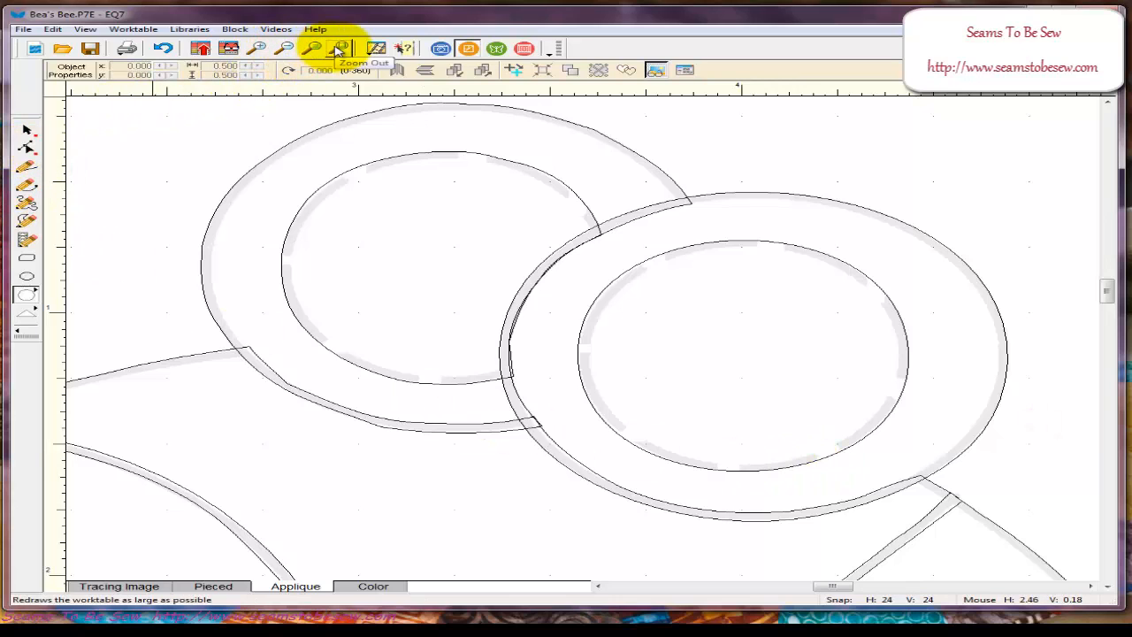
{"action": "left_click", "coordinate": [341, 49]}
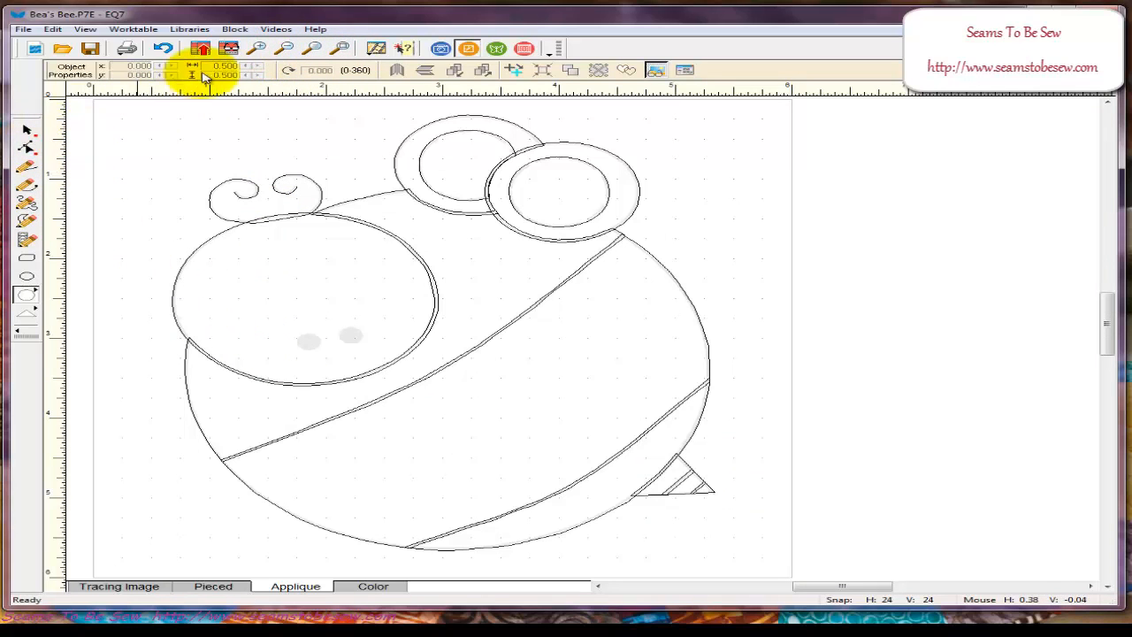
{"action": "left_click", "coordinate": [256, 48]}
{"action": "left_click_drag", "start_coordinate": [241, 283], "coordinate": [487, 408]}
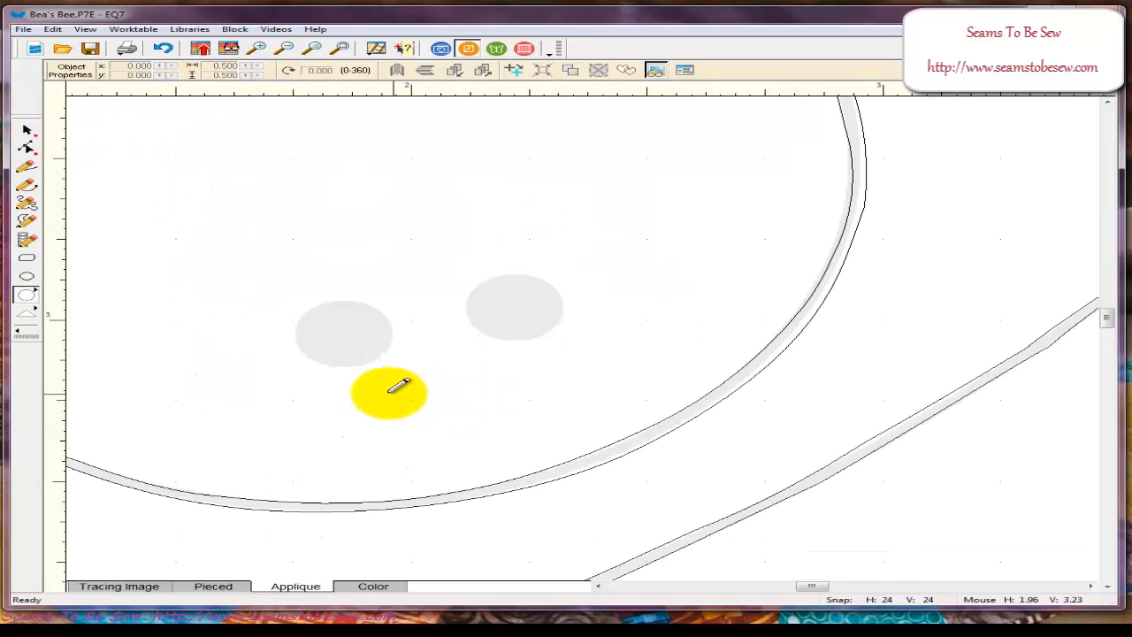
{"action": "left_click", "coordinate": [25, 294]}
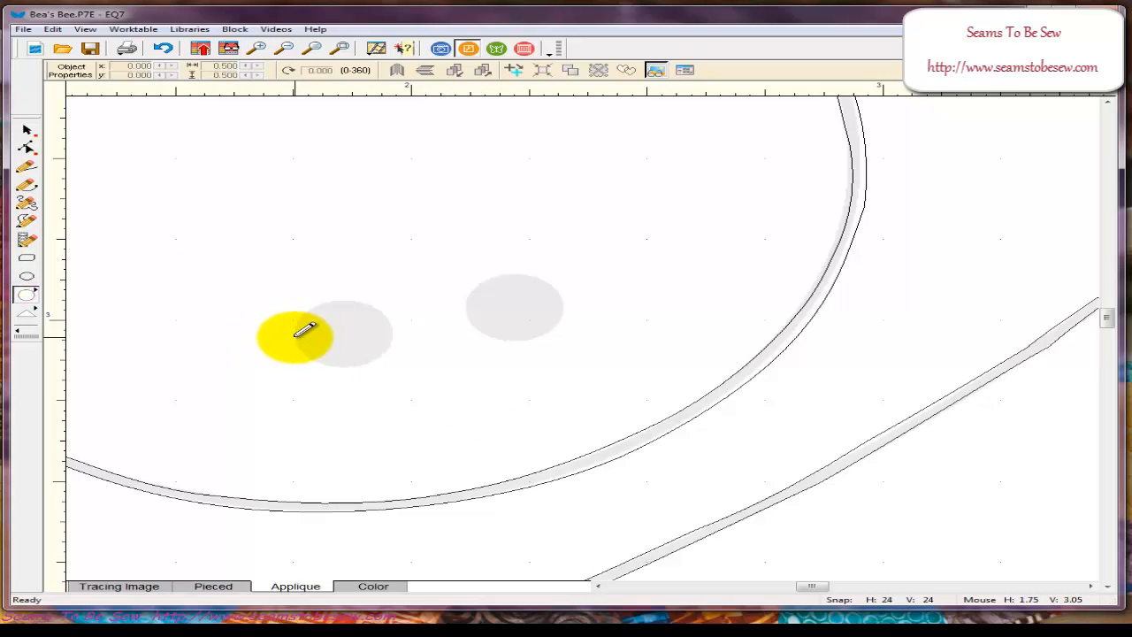
{"action": "mouse_move", "coordinate": [296, 335]}
{"action": "left_mouse_down"}
{"action": "mouse_move", "coordinate": [366, 348]}
{"action": "mouse_move", "coordinate": [398, 331]}
{"action": "left_mouse_up"}
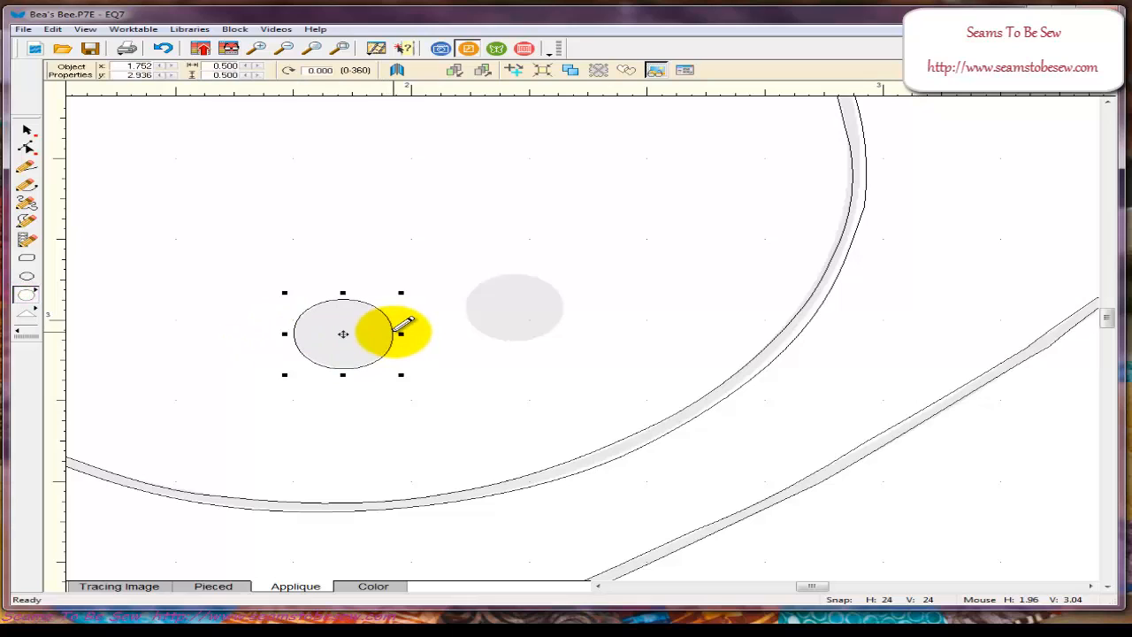
- Clone the eye circle and position the copy over the bee's right eye in the tracing
{"action": "left_click", "coordinate": [571, 70]}
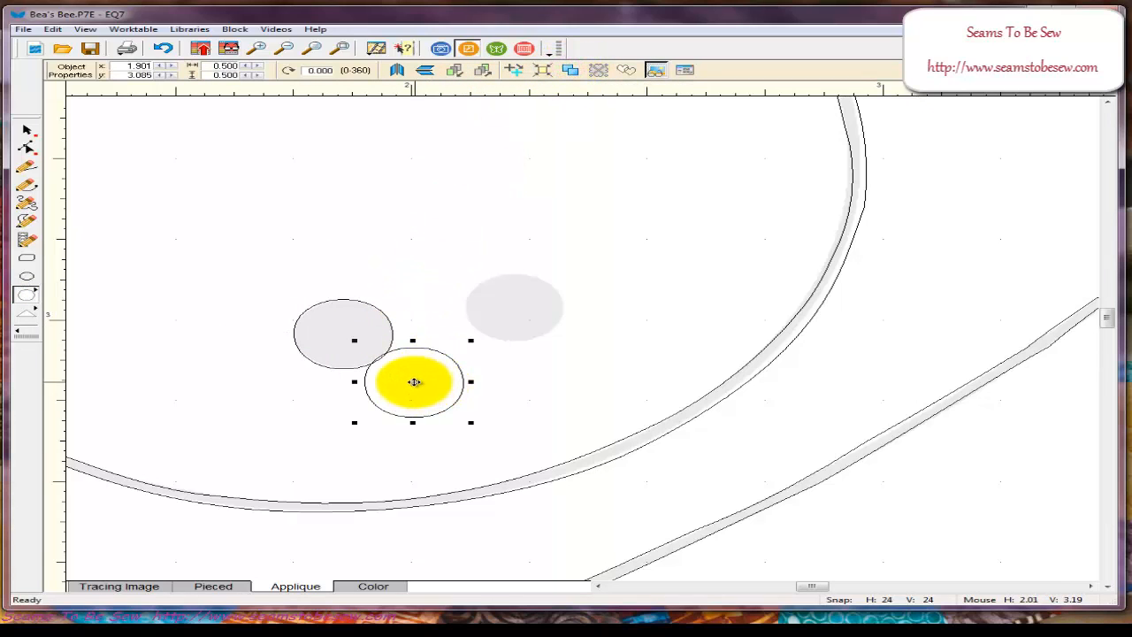
{"action": "left_click", "coordinate": [513, 304]}
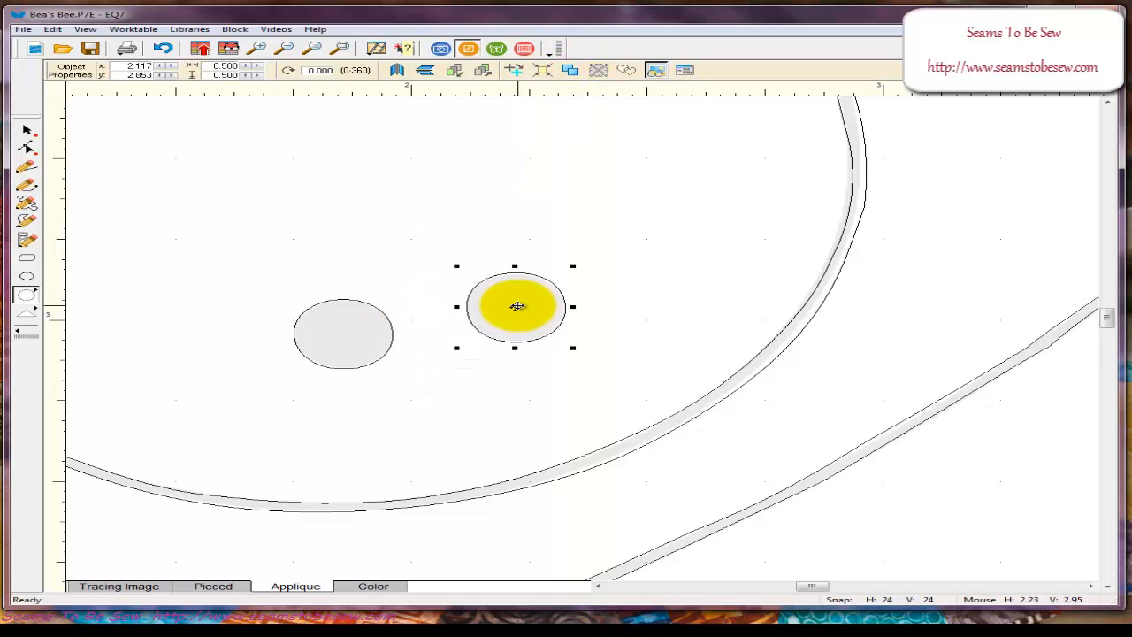
{"action": "left_click", "coordinate": [26, 129]}
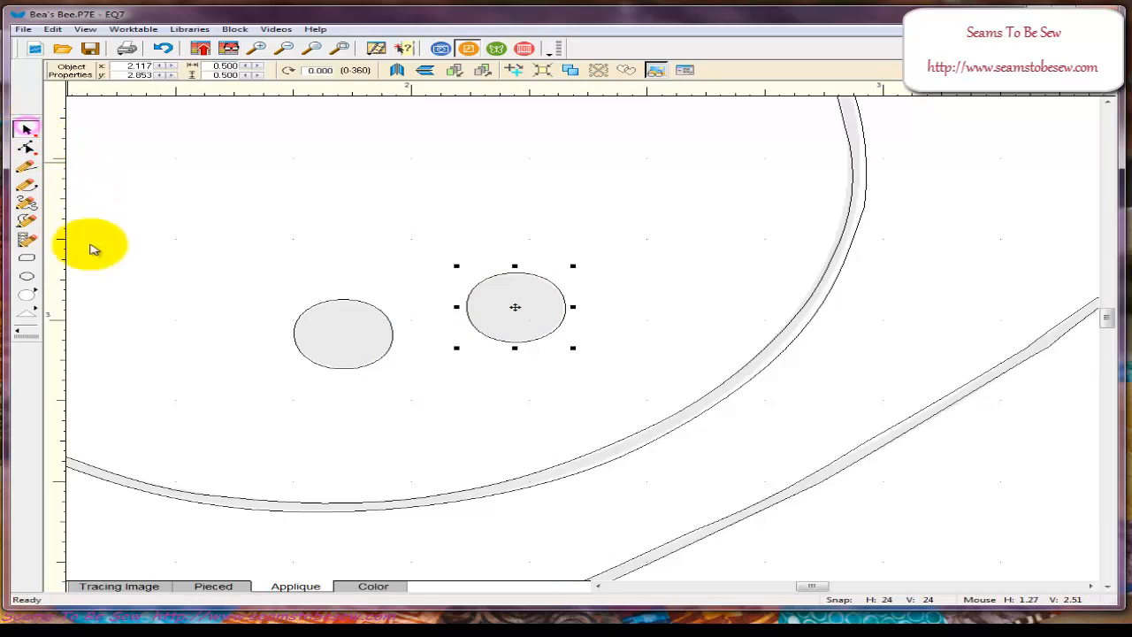
{"action": "left_click", "coordinate": [354, 242]}
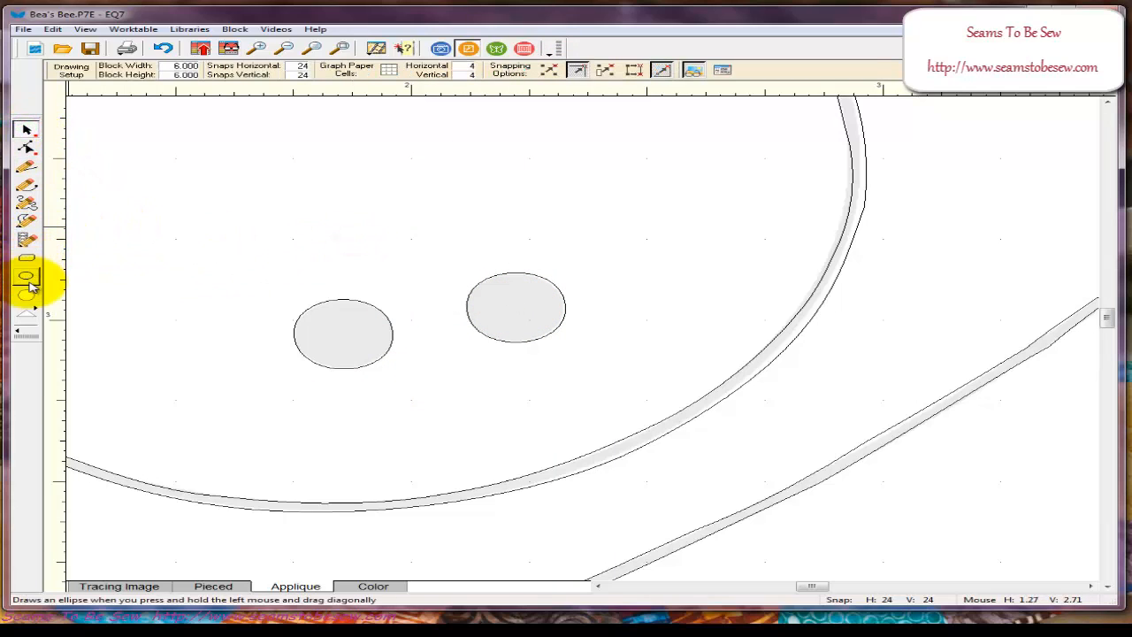
- Add the finished bee drawing to the Project Sketchbook and check it among the saved blocks
{"action": "left_click", "coordinate": [345, 50]}
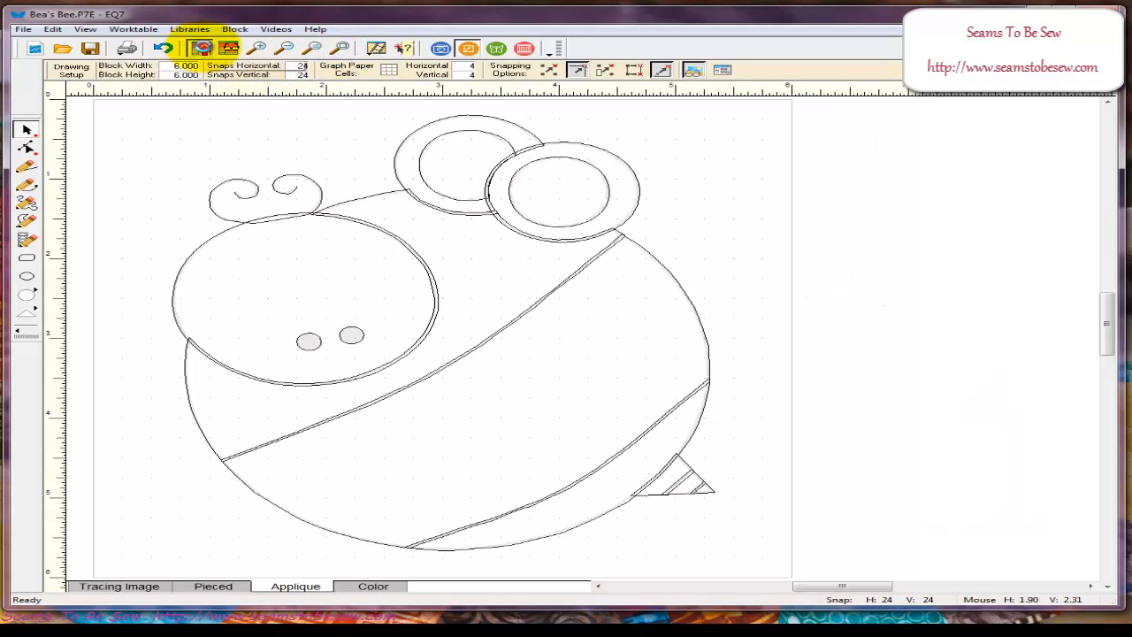
{"action": "left_click", "coordinate": [199, 48]}
{"action": "left_click", "coordinate": [229, 48]}
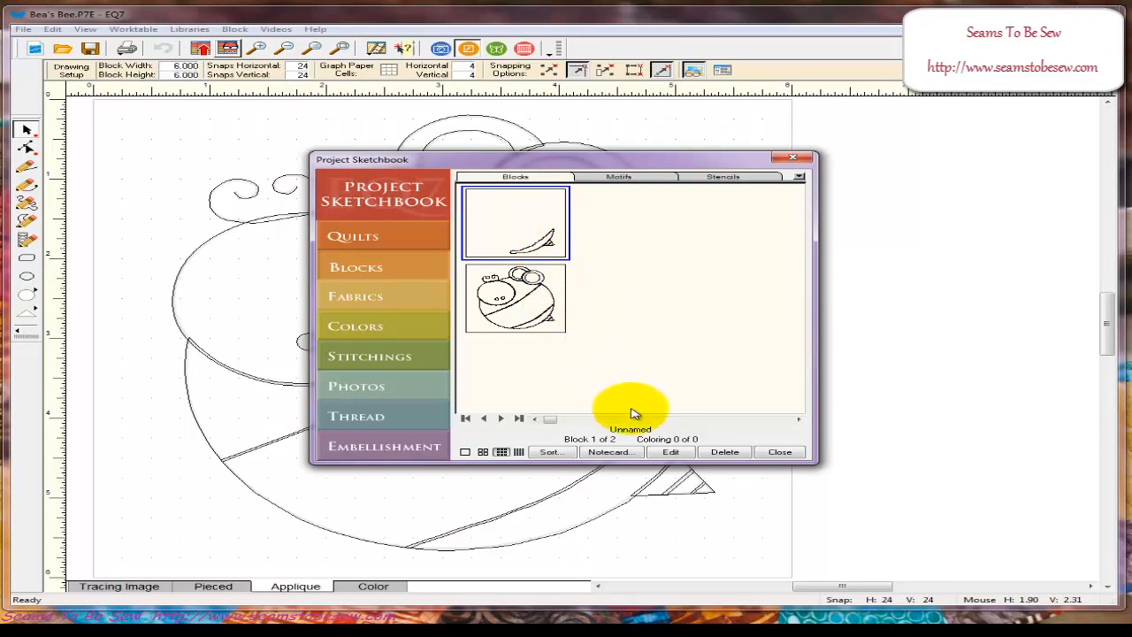
{"action": "left_click", "coordinate": [779, 453]}
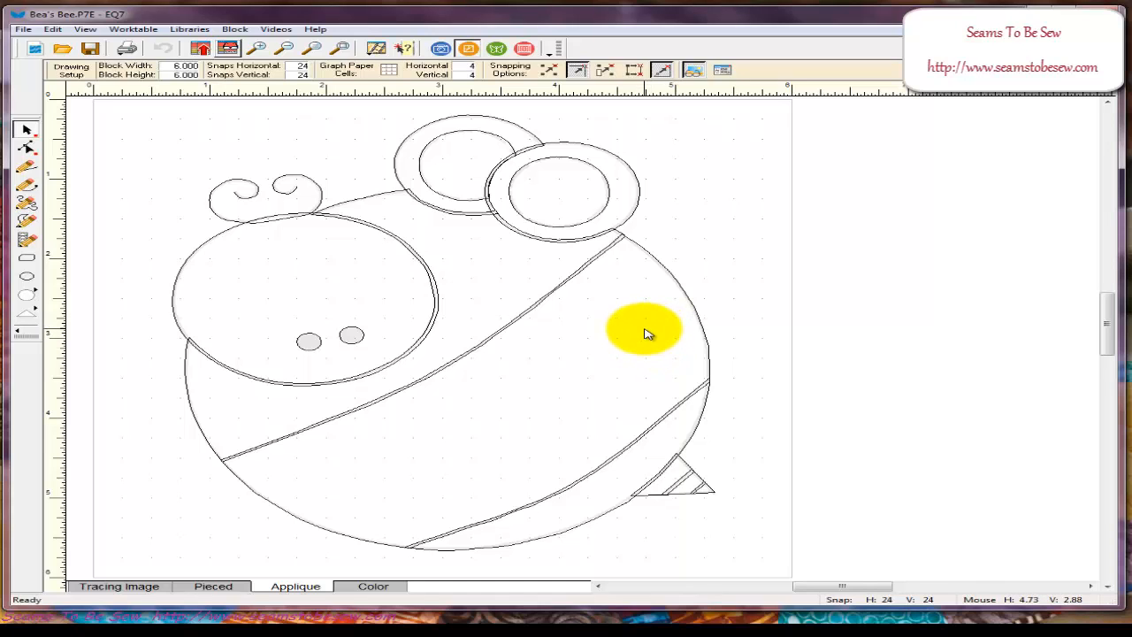
- Color the stinger's middle stripe and the lower and upper body bands with the bright yellow fabric
{"action": "left_click", "coordinate": [376, 586]}
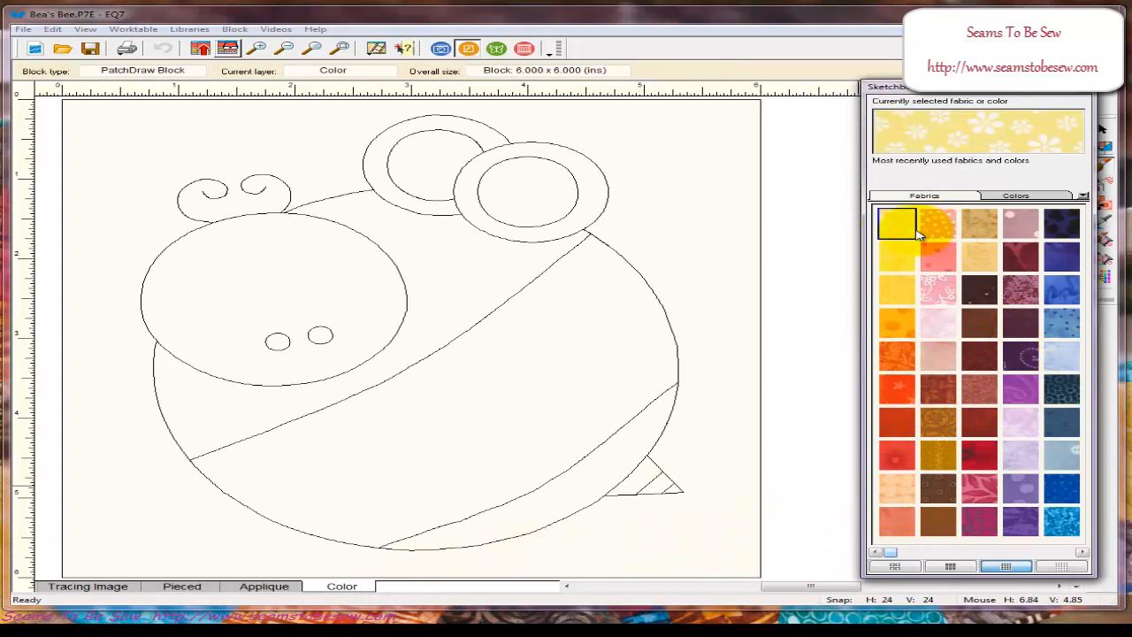
{"action": "left_click", "coordinate": [897, 258]}
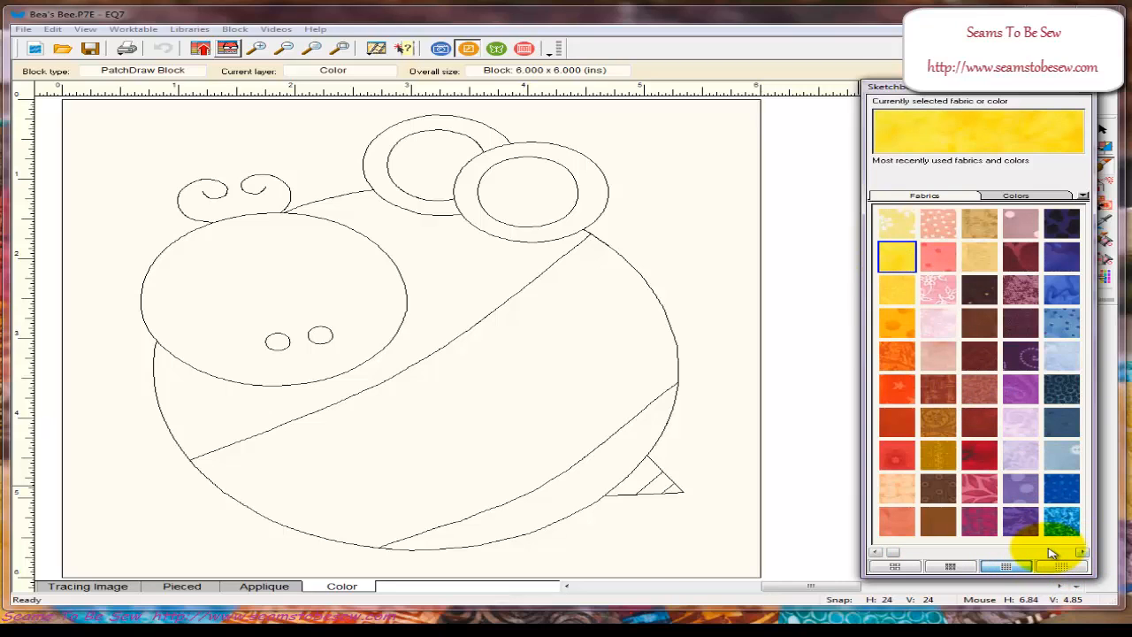
{"action": "left_click", "coordinate": [664, 482]}
{"action": "left_click", "coordinate": [613, 476]}
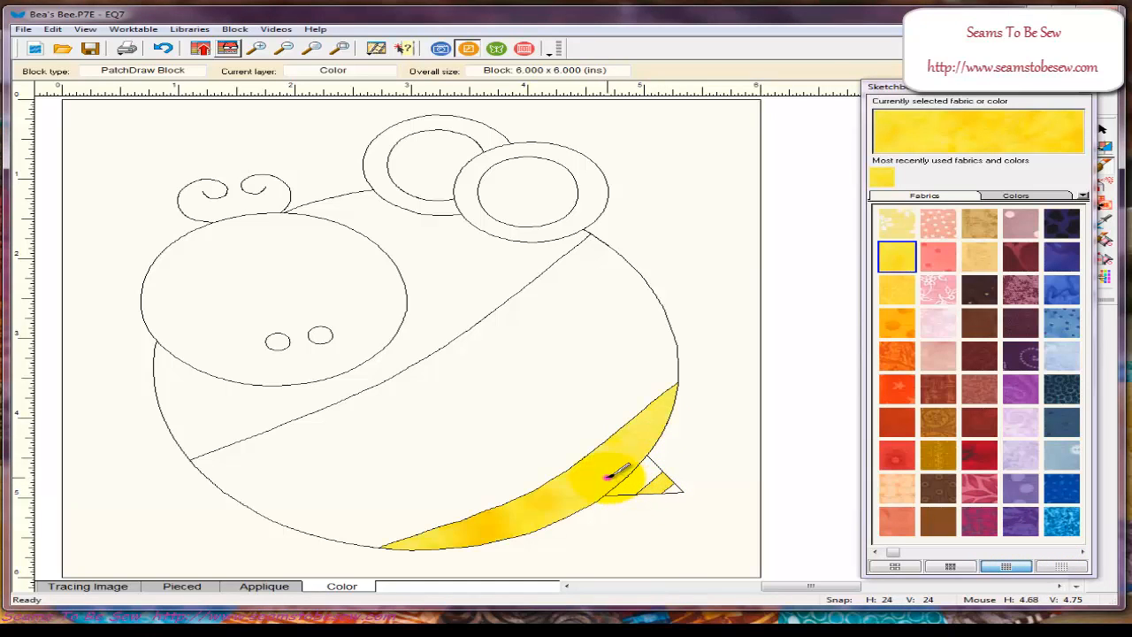
{"action": "left_click", "coordinate": [497, 279]}
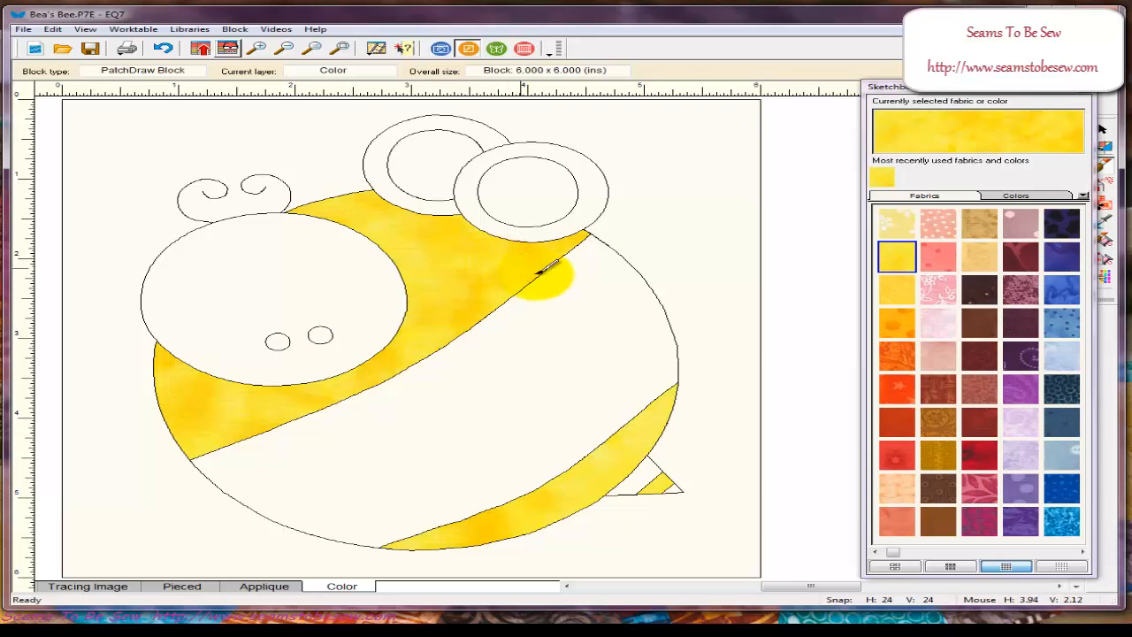
- Color both outer wing rings with the orange dotted fabric and both inner wing shapes with the bright yellow fabric
{"action": "left_click", "coordinate": [893, 320]}
{"action": "left_click", "coordinate": [573, 221]}
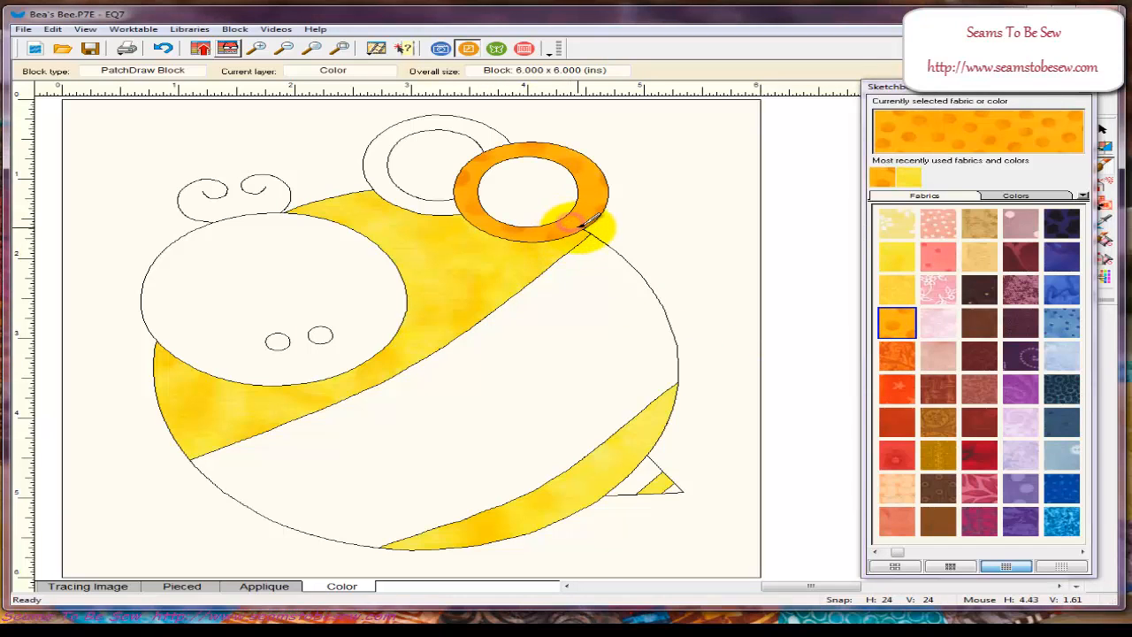
{"action": "left_click", "coordinate": [382, 179]}
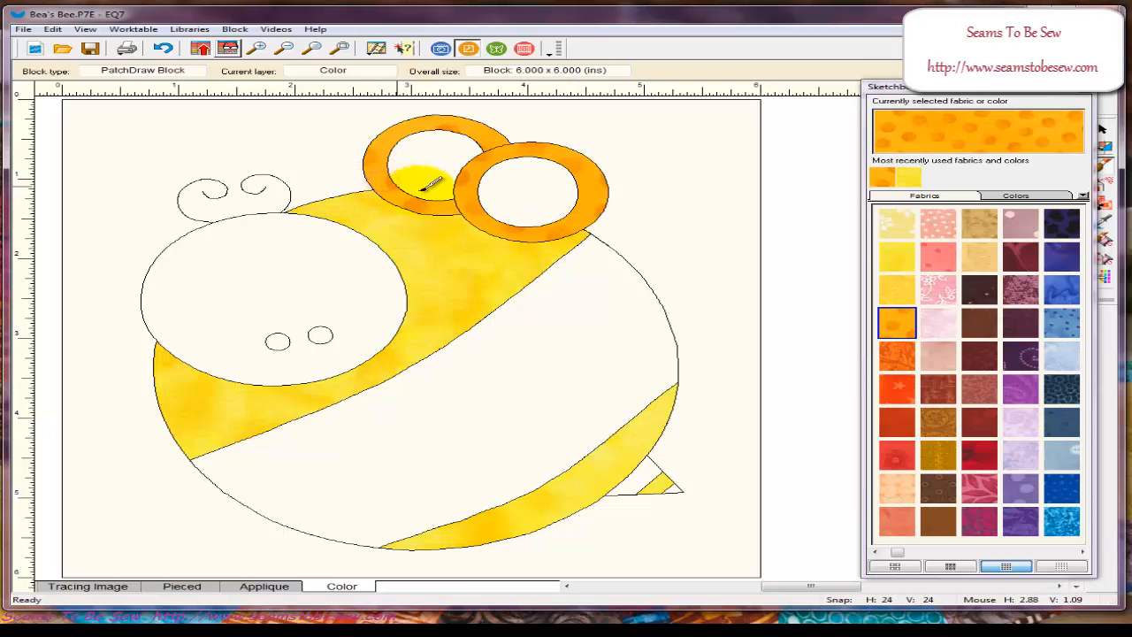
{"action": "left_click", "coordinate": [897, 255]}
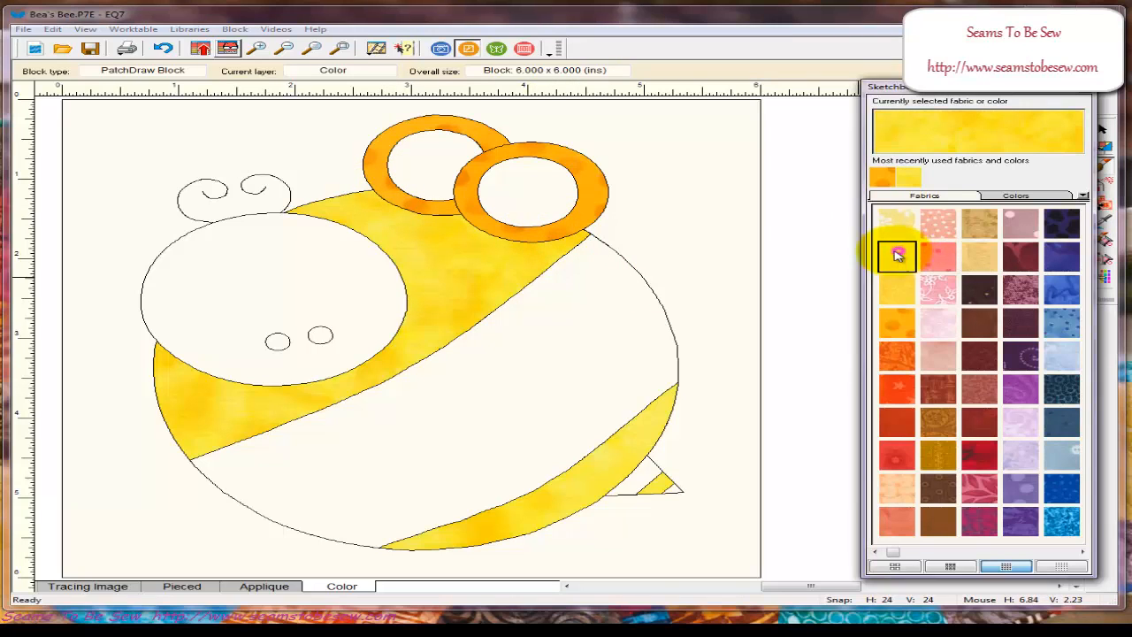
{"action": "left_click", "coordinate": [529, 181]}
{"action": "left_click", "coordinate": [424, 161]}
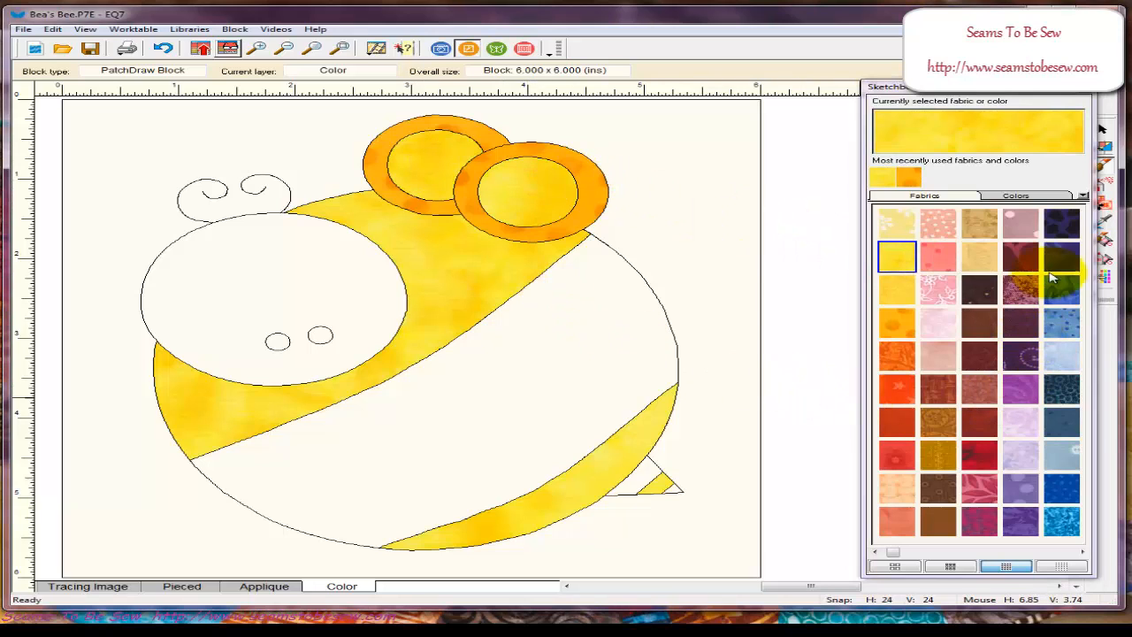
- Color the wide middle body band, the stinger's remaining sections and both eyes with the black-and-purple spotted fabric
{"action": "left_click", "coordinate": [1063, 228]}
{"action": "left_click", "coordinate": [523, 381]}
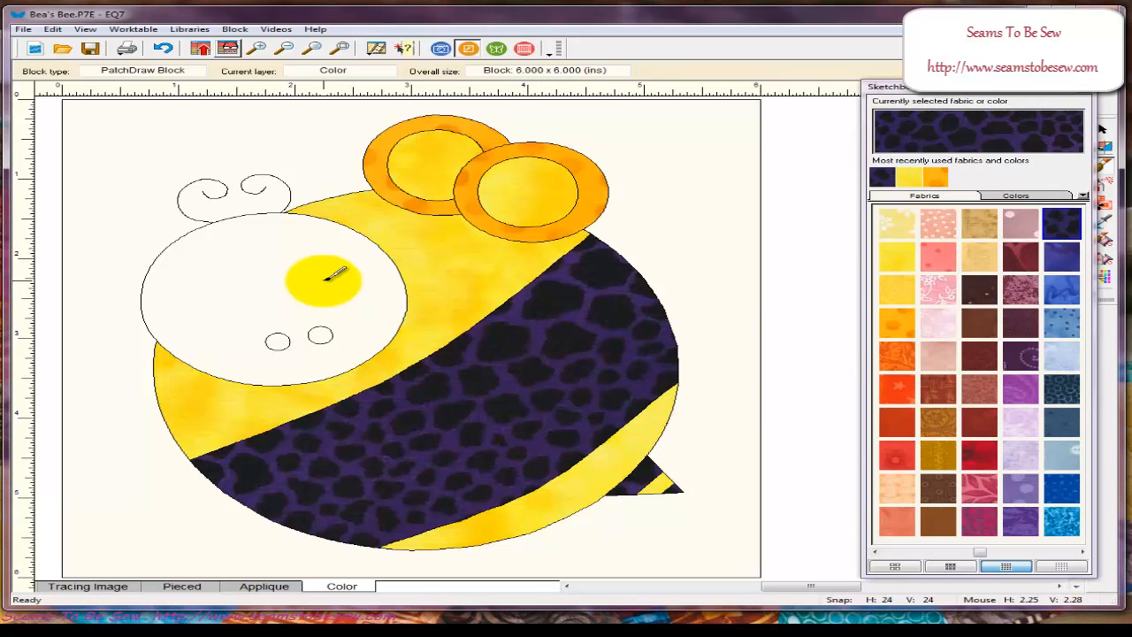
{"action": "left_click", "coordinate": [321, 334]}
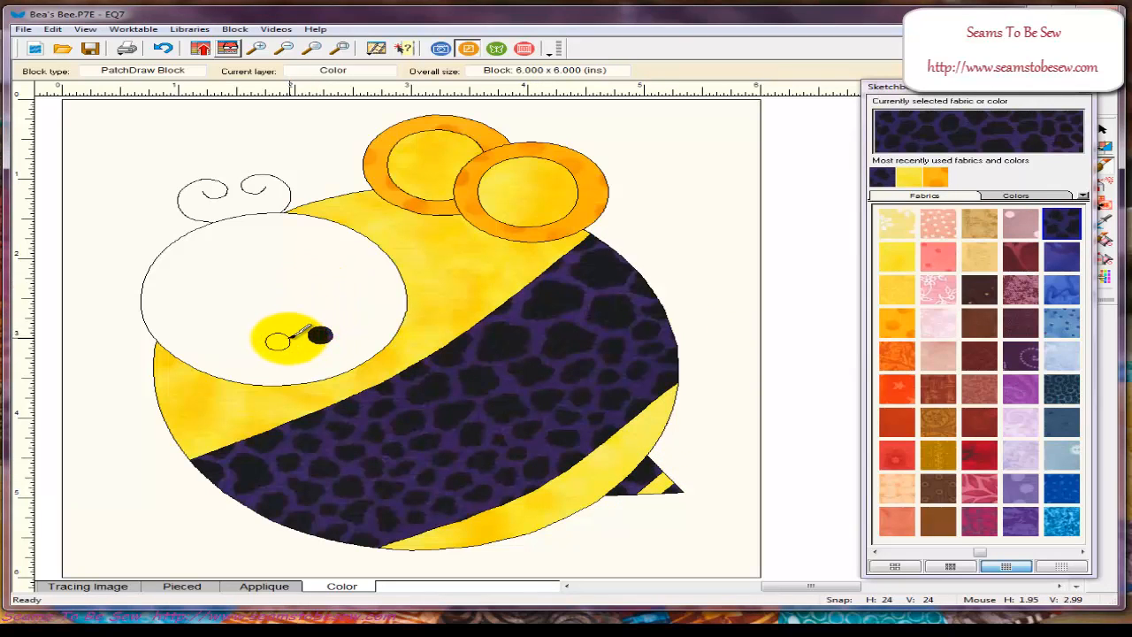
{"action": "left_click", "coordinate": [277, 340]}
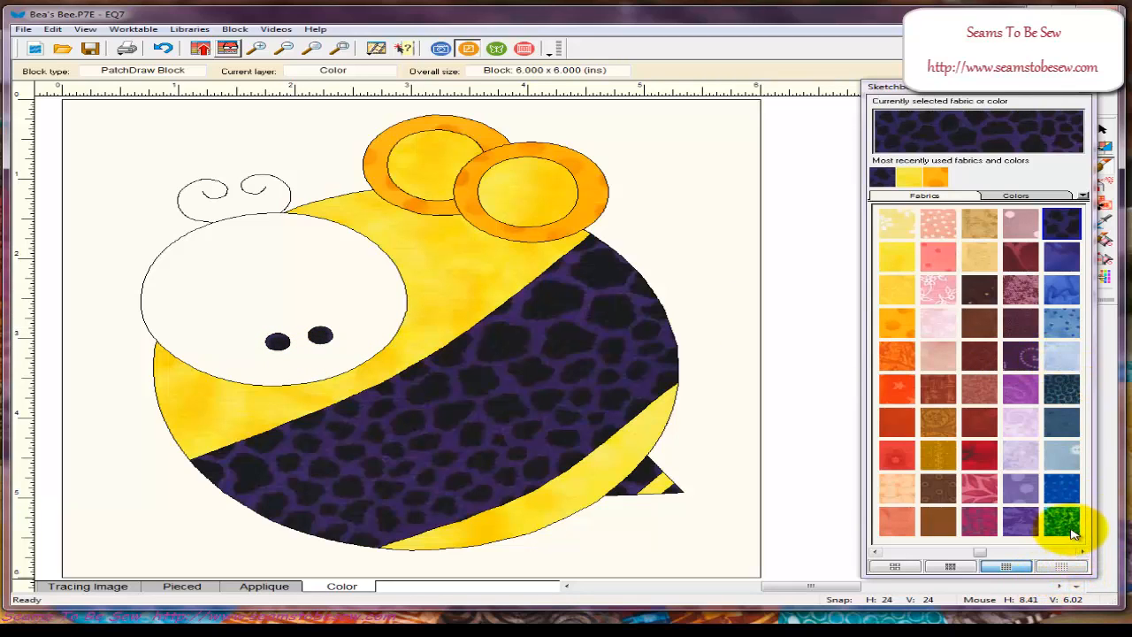
- Browse further fabrics and recolor both eyes with the medium blue marbled fabric
{"action": "left_click", "coordinate": [1061, 526]}
{"action": "left_click", "coordinate": [1080, 554]}
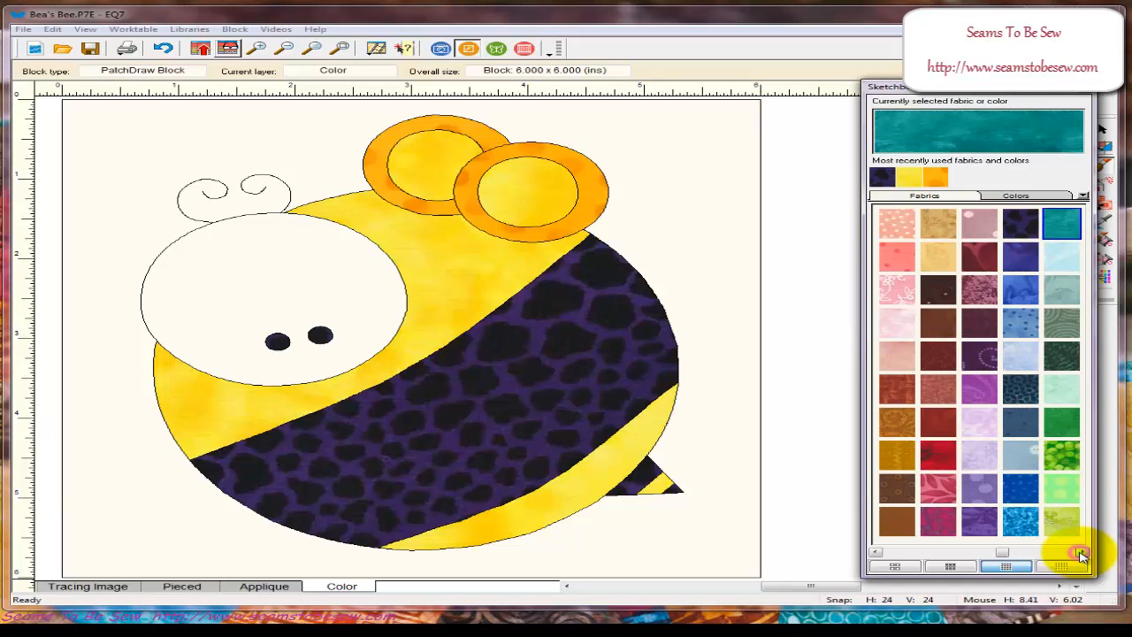
{"action": "left_click", "coordinate": [1083, 555]}
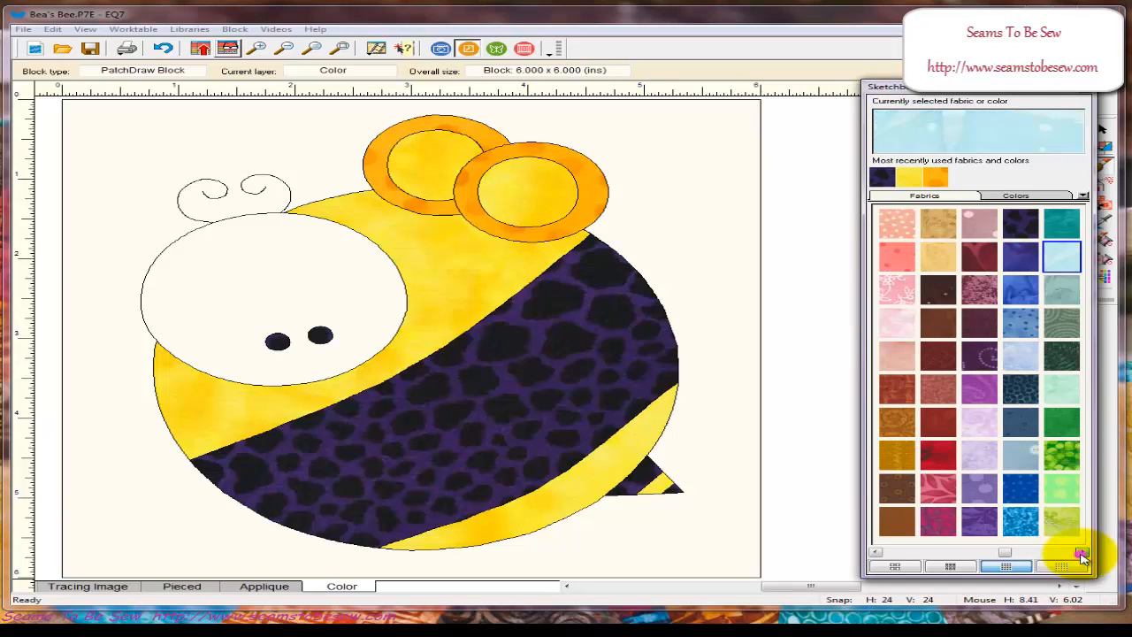
{"action": "left_click", "coordinate": [1065, 522]}
{"action": "left_click", "coordinate": [1082, 554]}
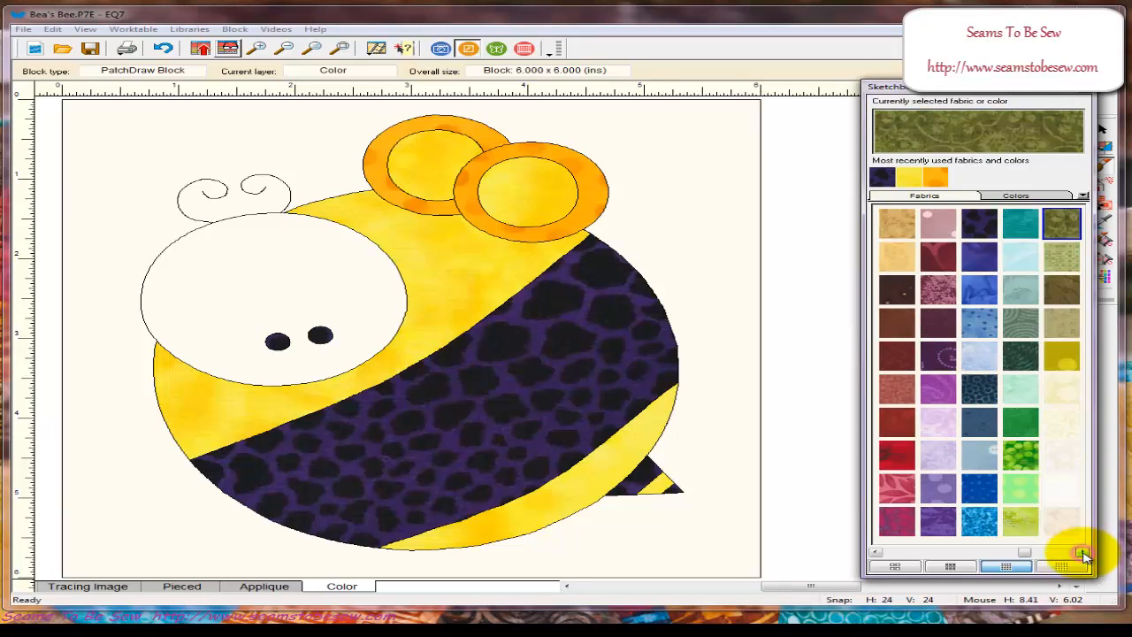
{"action": "left_click", "coordinate": [978, 289]}
{"action": "left_click", "coordinate": [320, 334]}
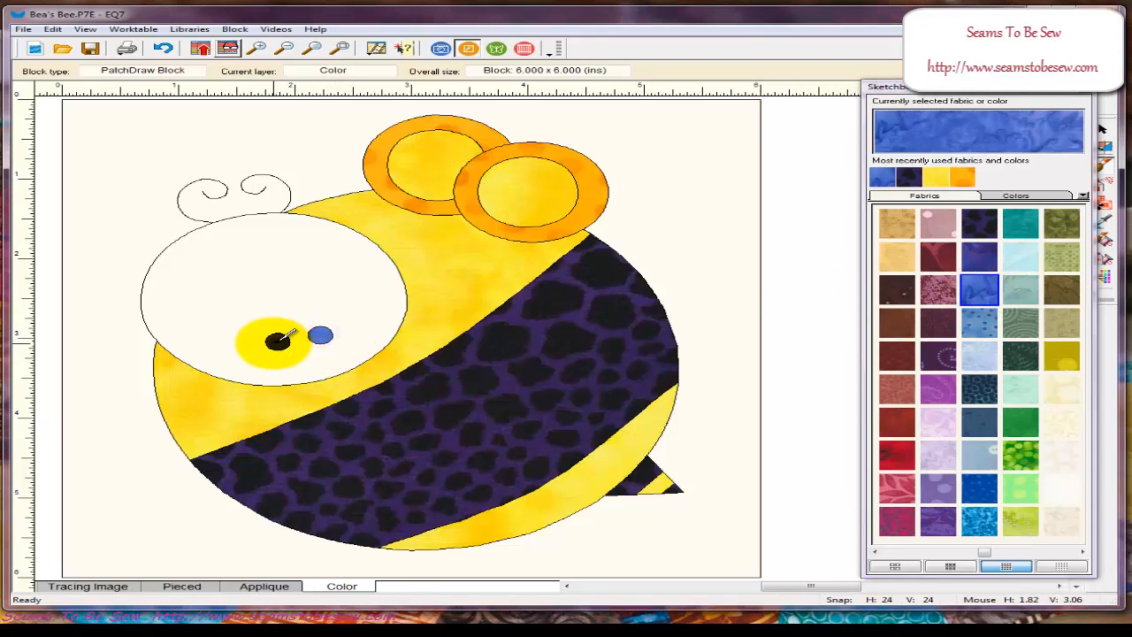
{"action": "left_click", "coordinate": [276, 341]}
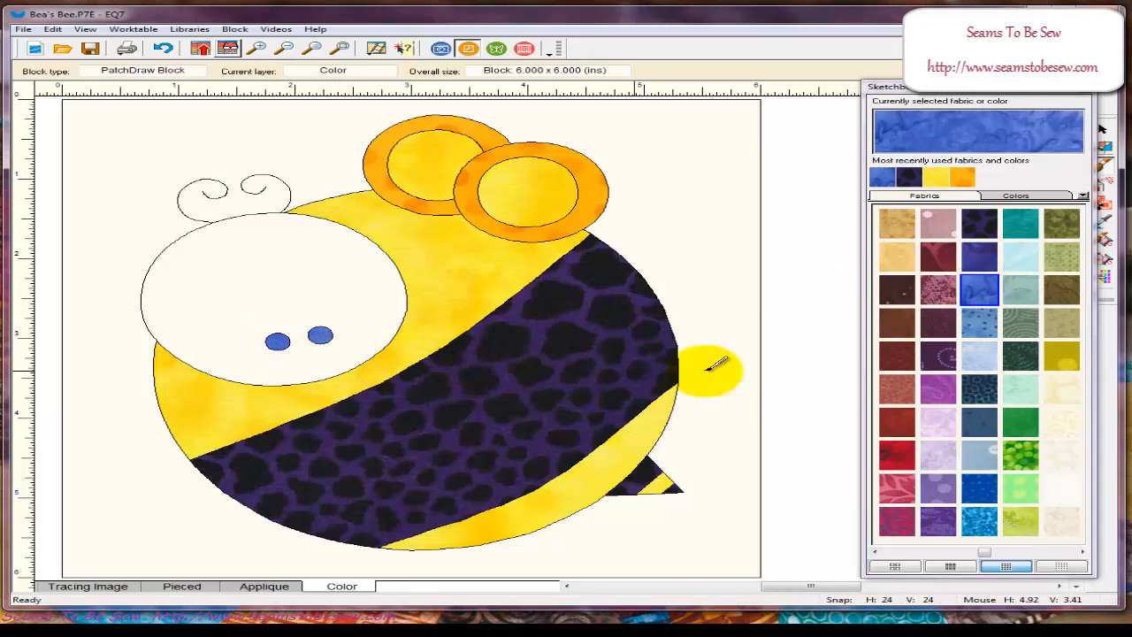
- Color the bee's head with the black-and-purple spotted fabric and add the colored block to the Project Sketchbook
{"action": "left_click", "coordinate": [979, 223]}
{"action": "left_click", "coordinate": [324, 249]}
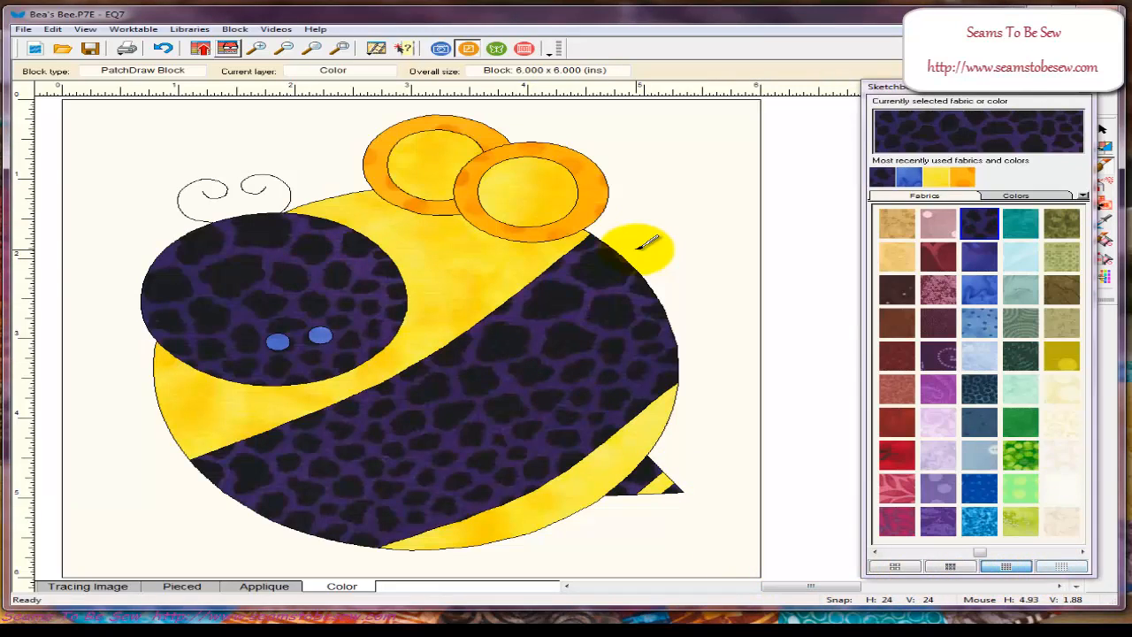
{"action": "left_click", "coordinate": [202, 51]}
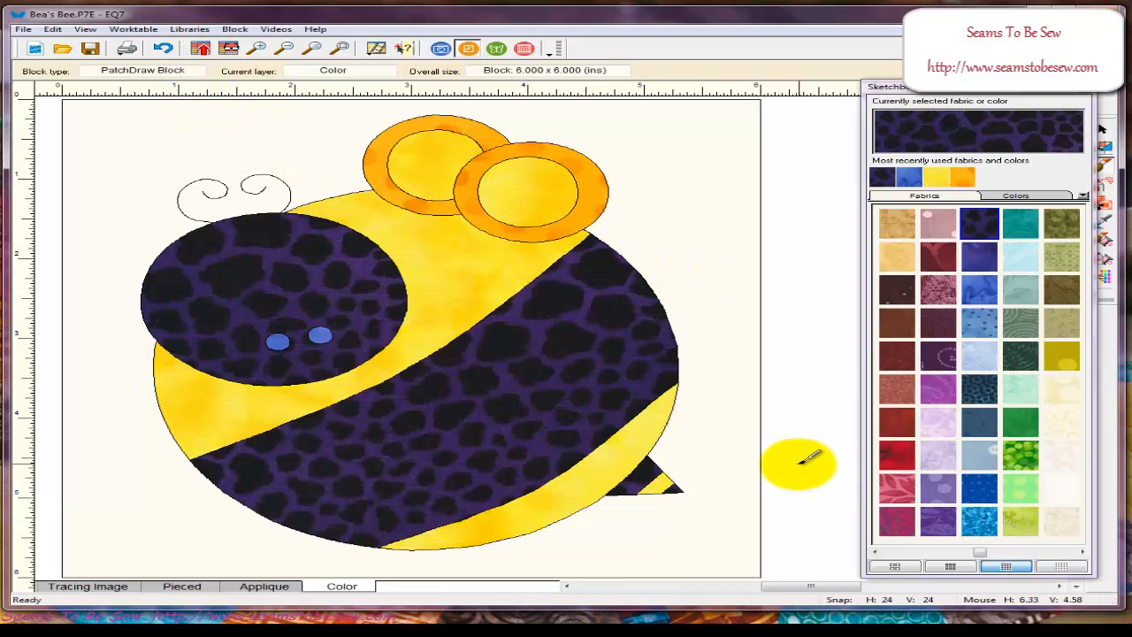